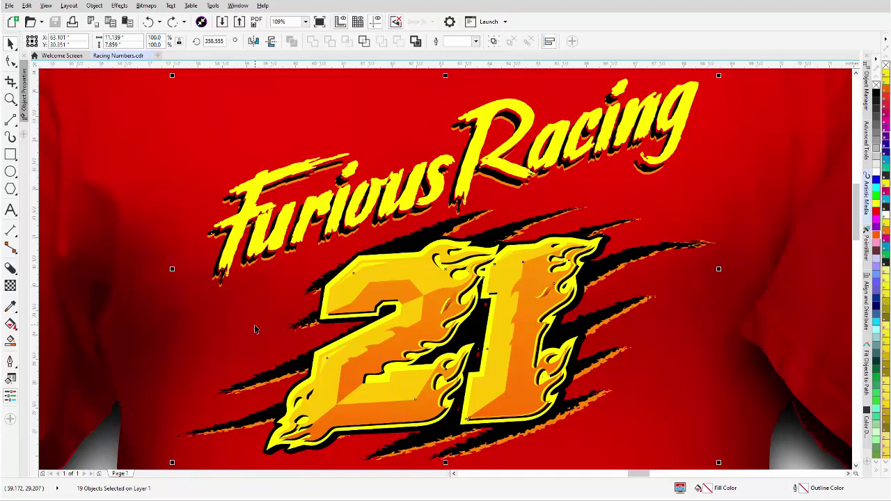
# Examine the whole Furious Racing document and its row of design stages, from the flame brush vectors to the finished 21 artwork
pyautogui.press('F4')
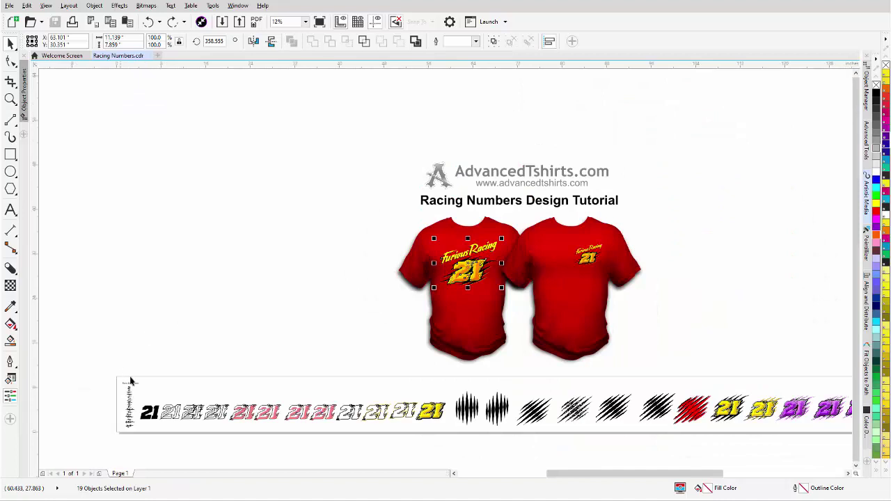
pyautogui.scroll(3, 446, 268)
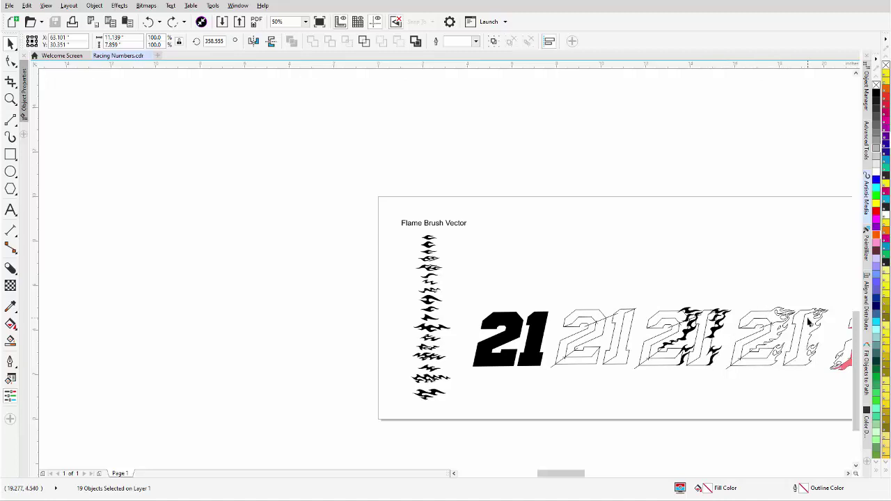
pyautogui.scroll(-1, 808, 320)
pyautogui.scroll(1, 478, 282)
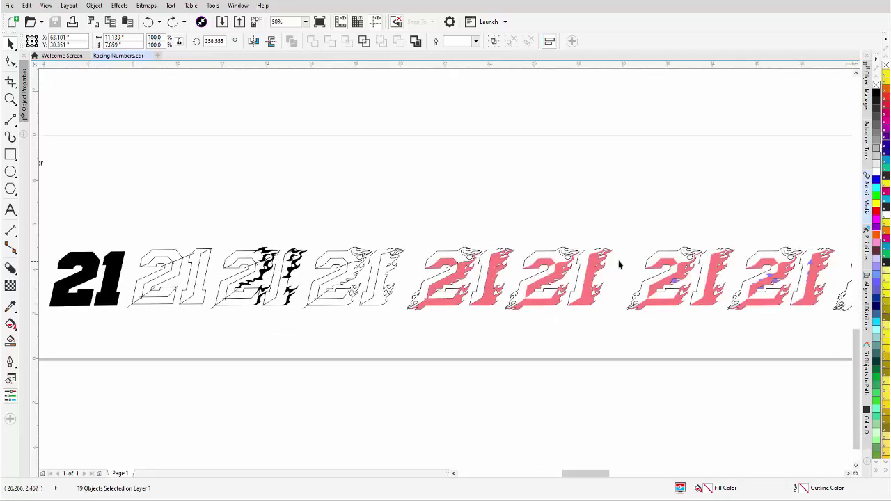
pyautogui.scroll(-1, 784, 278)
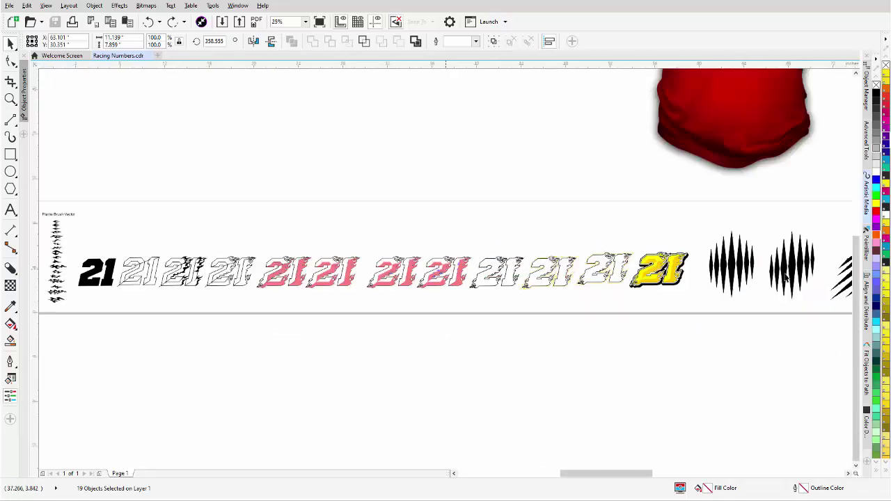
pyautogui.scroll(1, 473, 281)
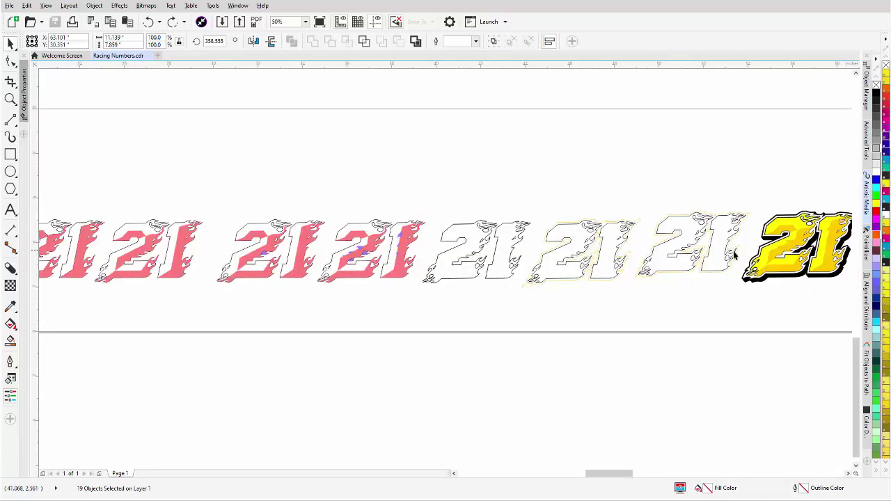
pyautogui.scroll(1, 734, 256)
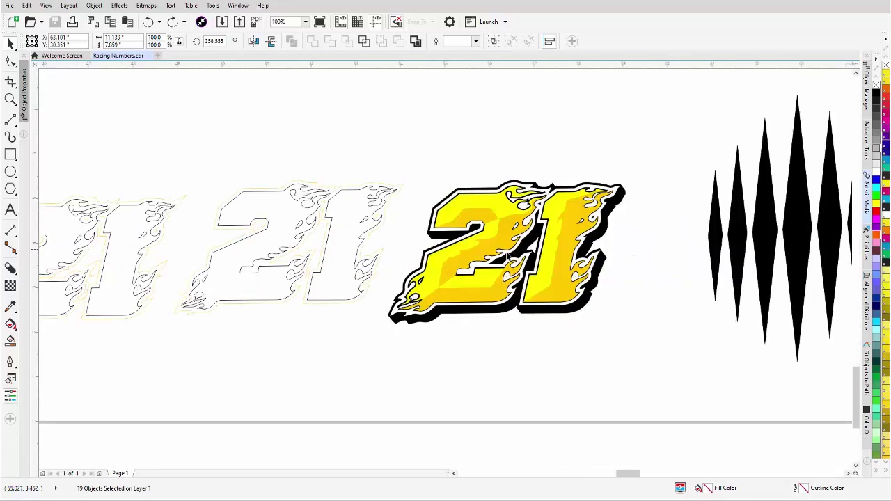
pyautogui.scroll(-1, 508, 256)
pyautogui.scroll(-1, 511, 256)
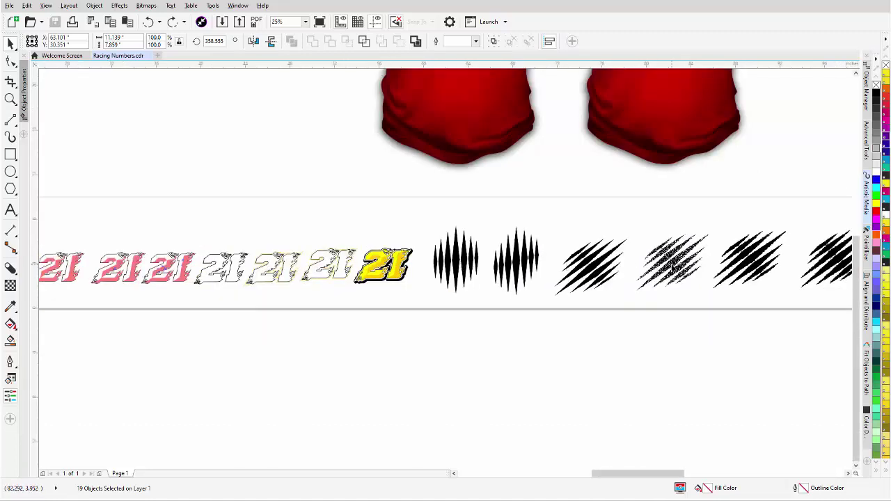
pyautogui.scroll(-1, 672, 268)
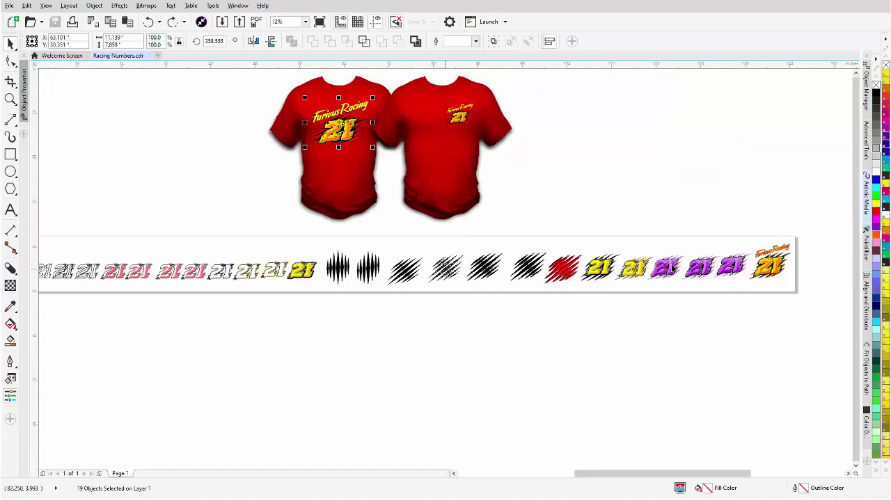
pyautogui.scroll(1, 445, 278)
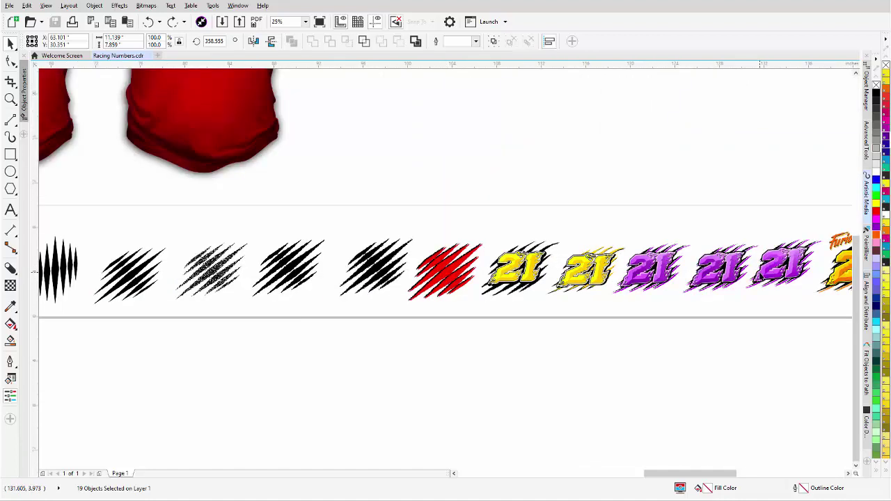
pyautogui.scroll(-1, 761, 277)
pyautogui.scroll(1, 498, 283)
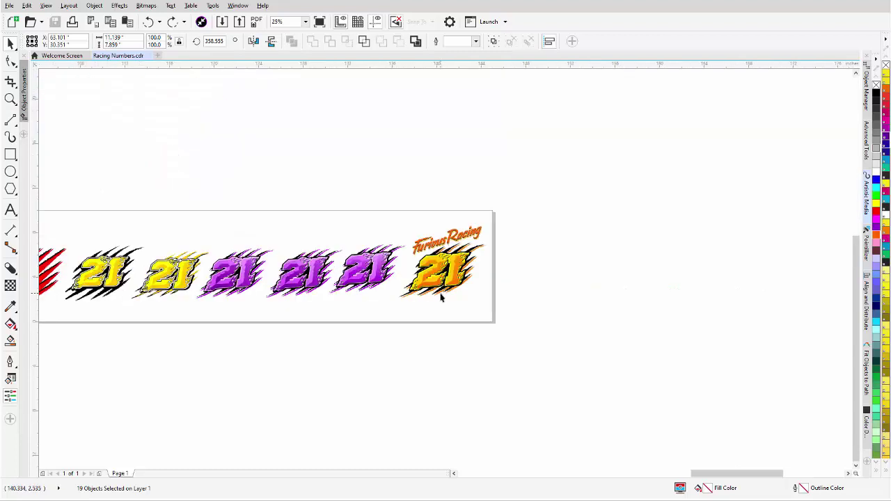
pyautogui.scroll(-2, 441, 275)
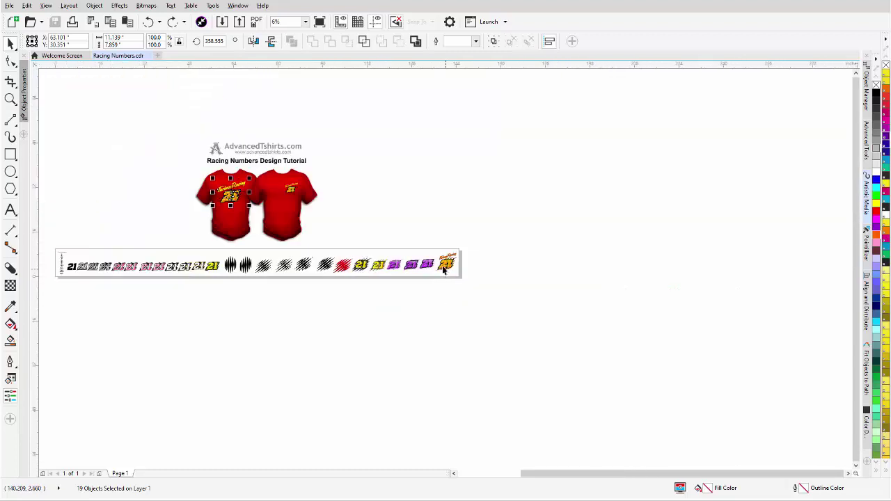
# Deselect the shirt artwork and inspect the column of flame shapes under the Flame Brush Vector heading
pyautogui.click(125, 251)
pyautogui.scroll(1, 126, 251)
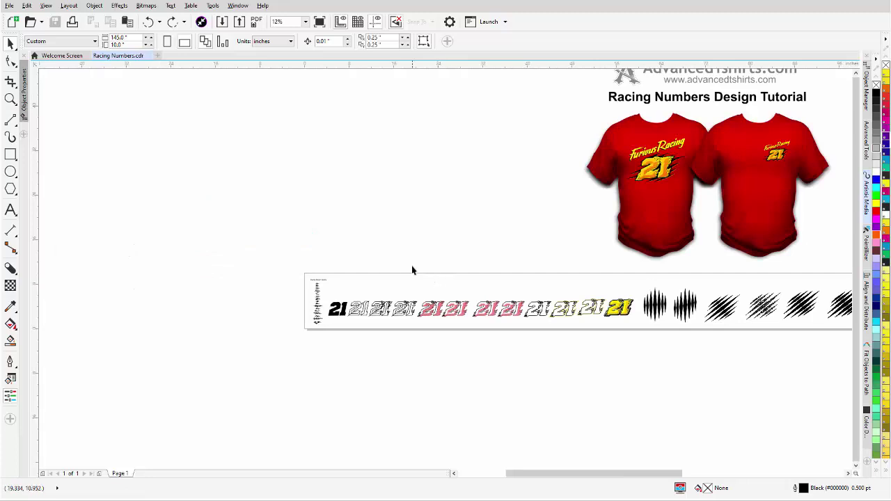
pyautogui.scroll(1, 411, 266)
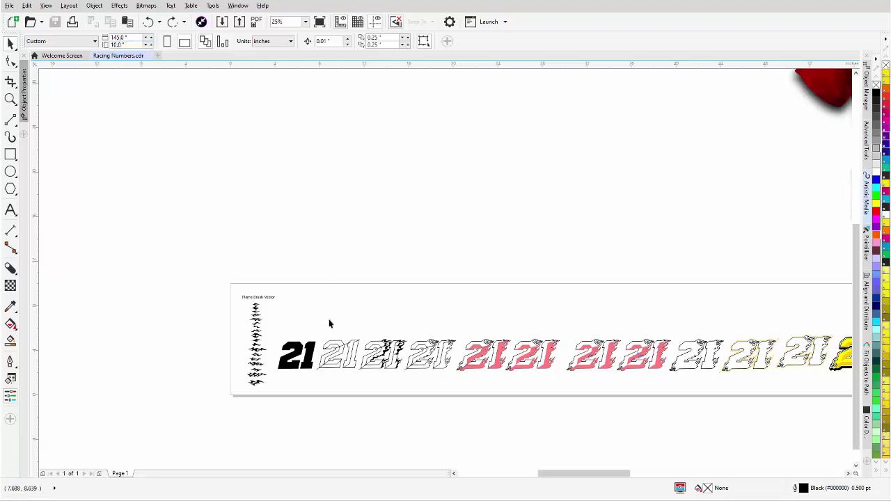
pyautogui.scroll(-1, 358, 332)
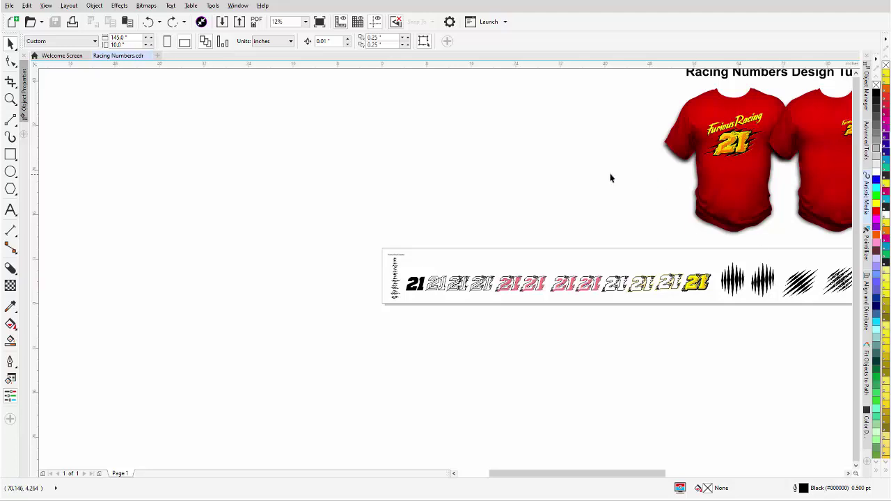
pyautogui.scroll(4, 394, 268)
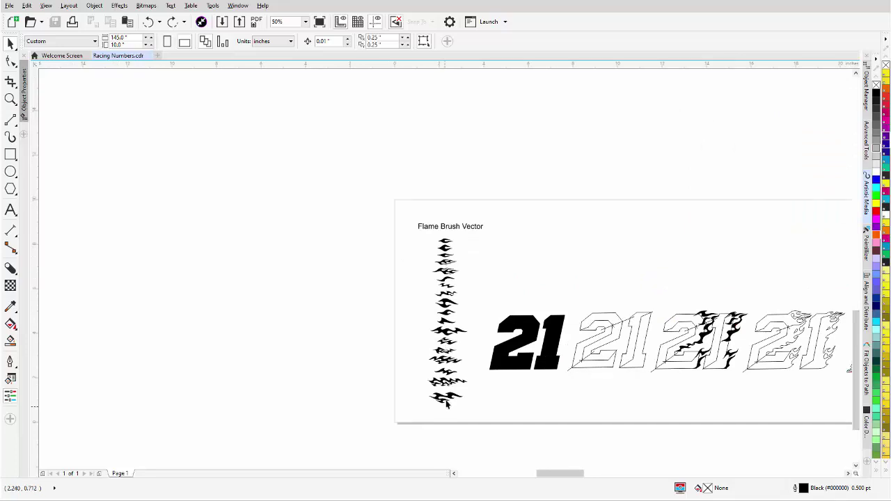
pyautogui.scroll(2, 444, 269)
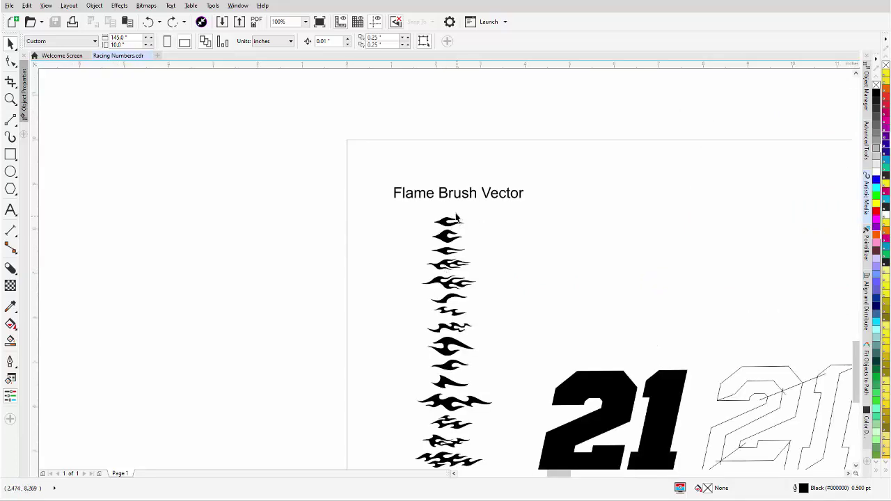
# Load the Flame Construction Brushes folder for the Artistic Media brush from C:, Program Files, Corel, CorelDRAW Graphics Suite 2018, Draw, CustomMediaStrokes
pyautogui.click(450, 285)
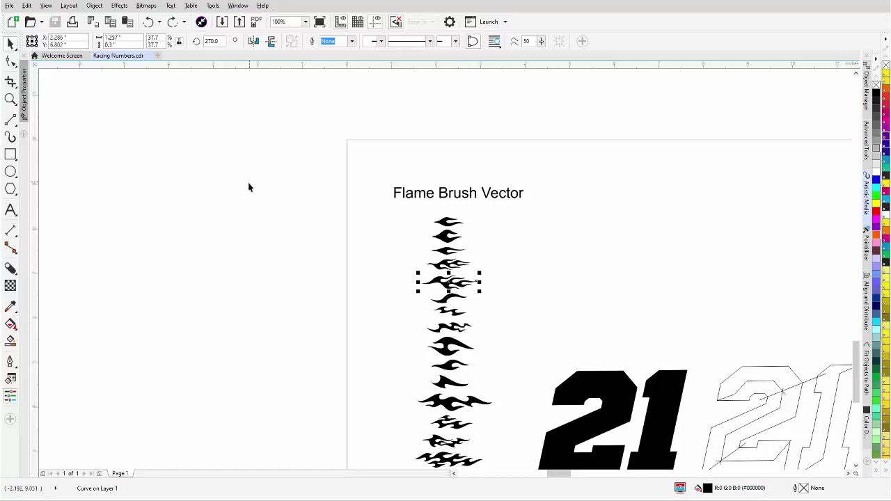
pyautogui.click(10, 137)
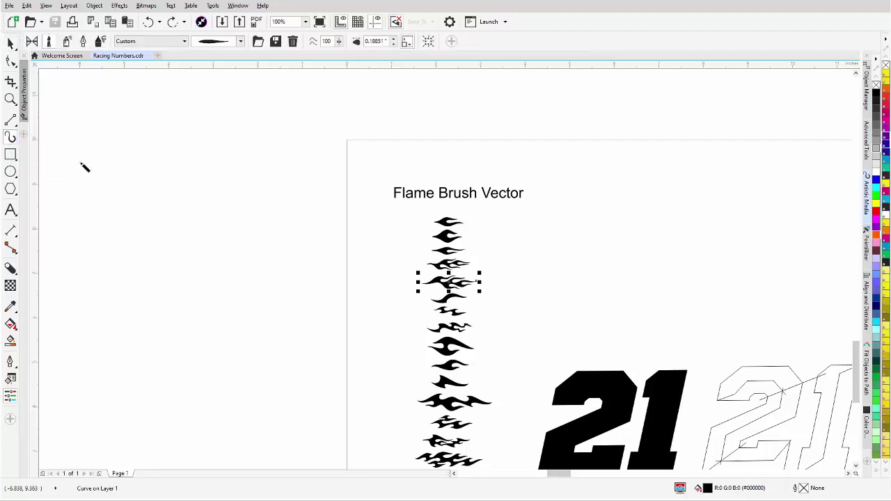
pyautogui.click(258, 43)
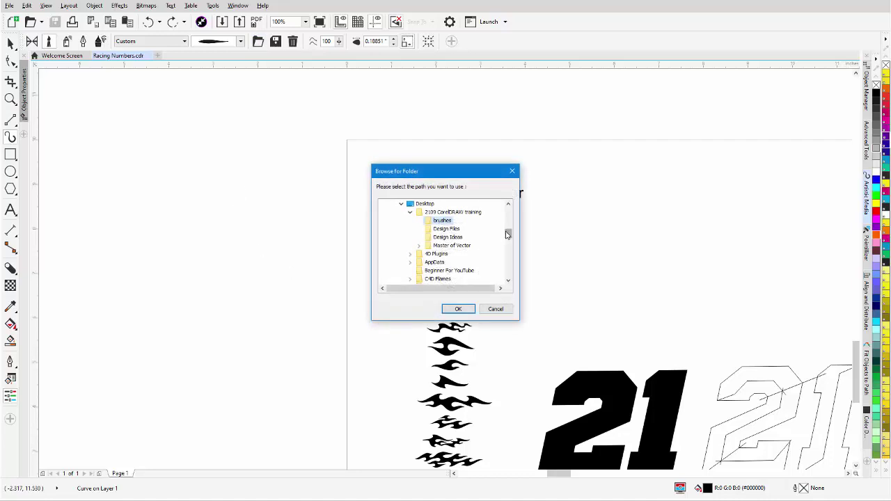
pyautogui.moveTo(508, 234)
pyautogui.mouseDown()
pyautogui.moveTo(506, 257)
pyautogui.moveTo(507, 224)
pyautogui.mouseUp()
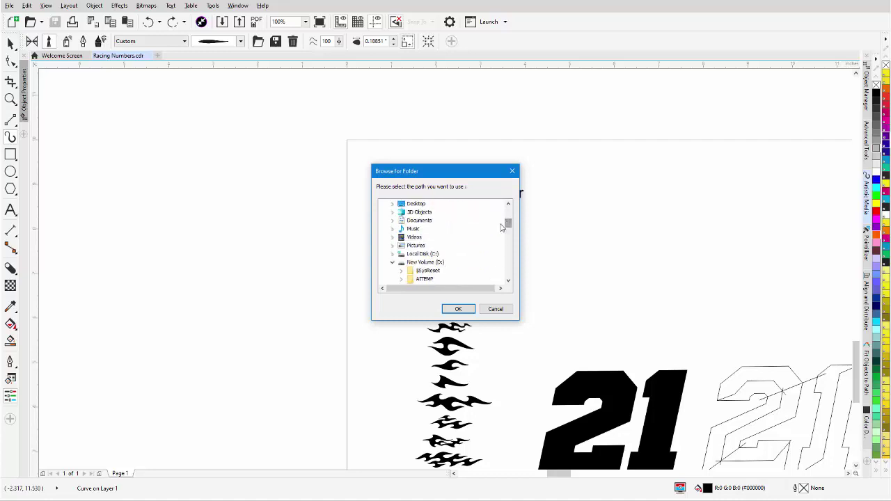
pyautogui.doubleClick(409, 254)
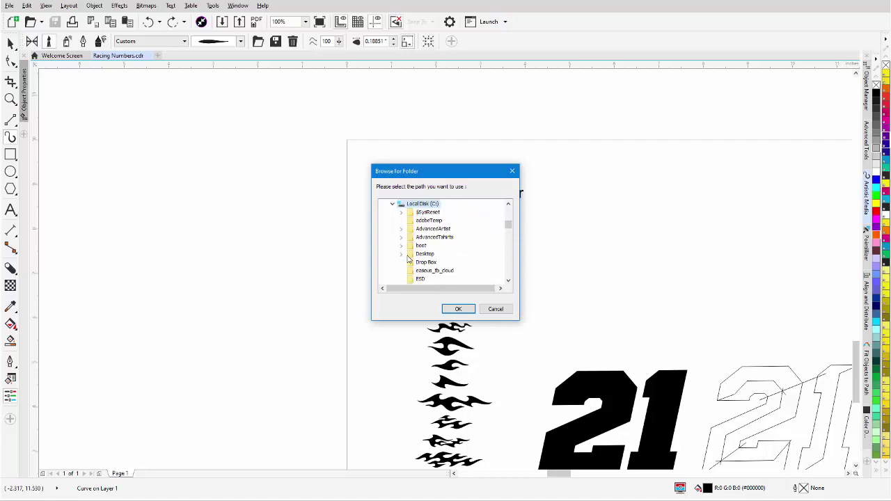
pyautogui.scroll(-2, 482, 253)
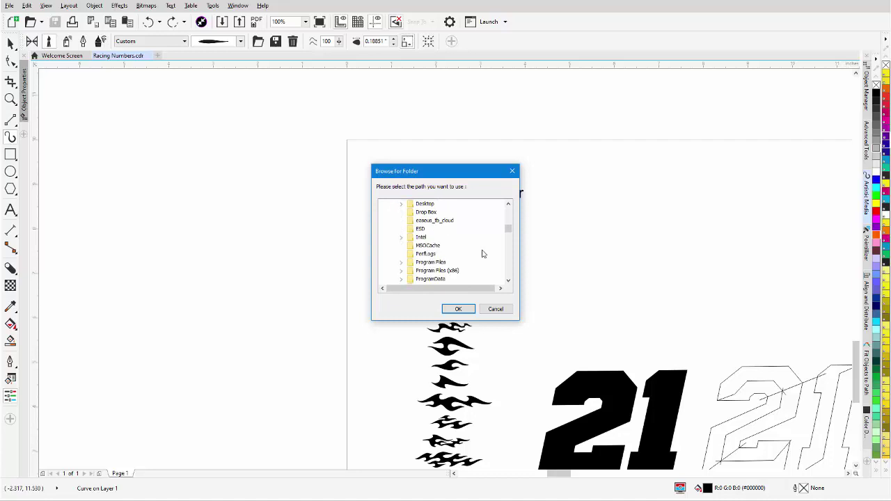
pyautogui.doubleClick(420, 264)
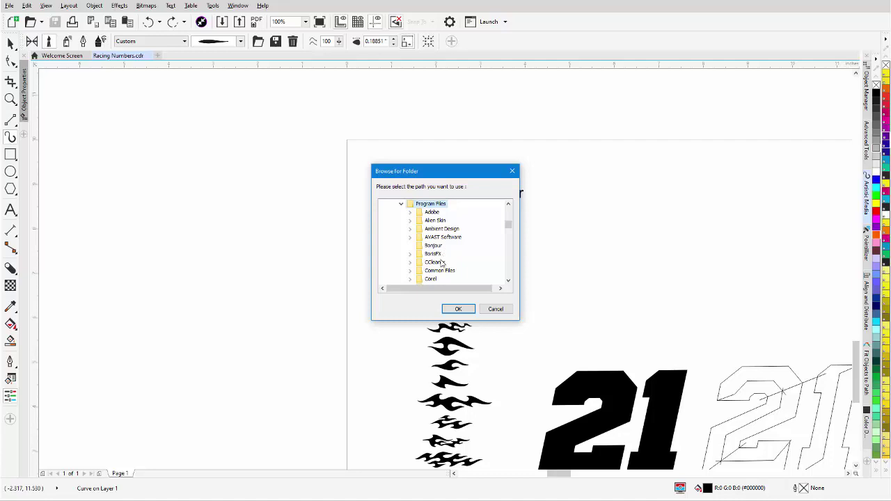
pyautogui.doubleClick(437, 280)
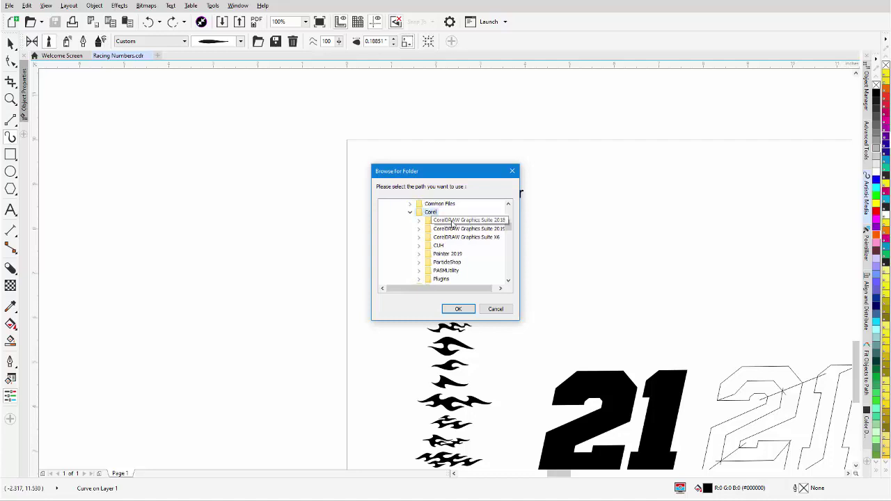
pyautogui.doubleClick(452, 221)
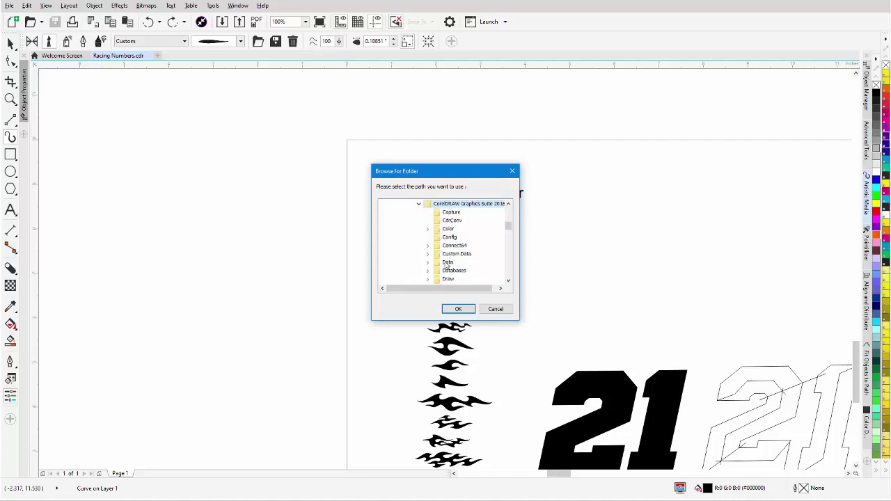
pyautogui.doubleClick(447, 280)
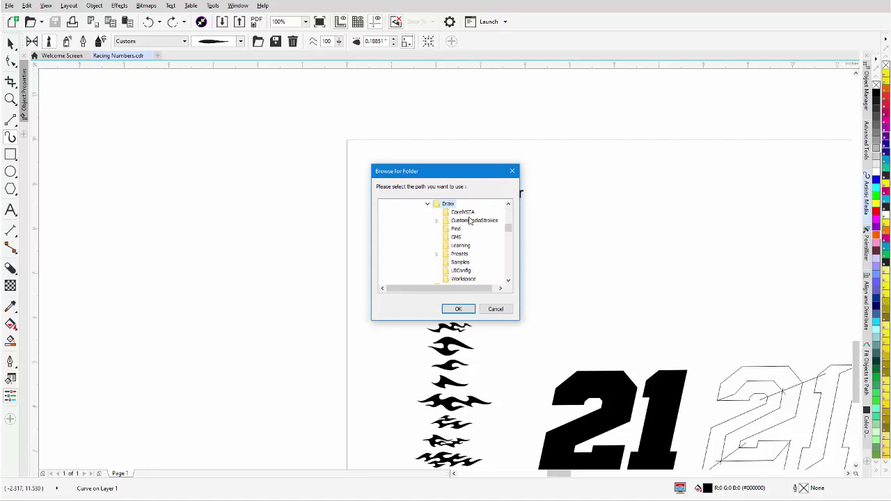
pyautogui.doubleClick(467, 221)
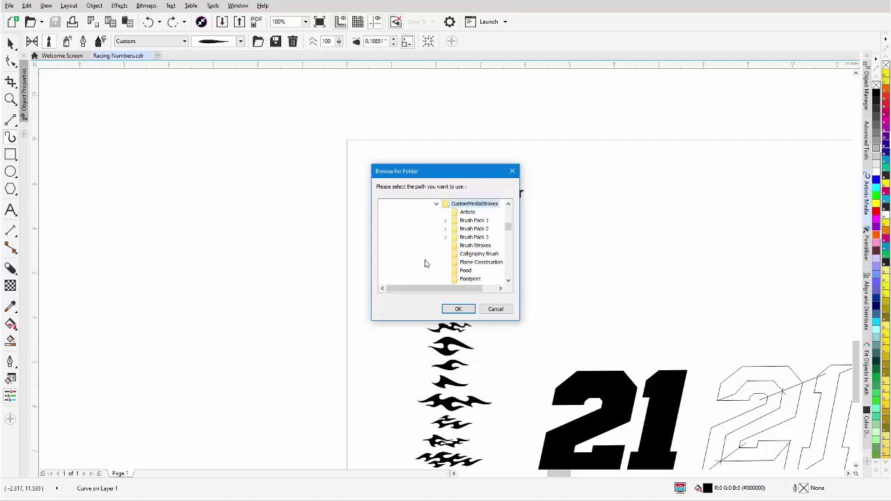
pyautogui.click(478, 263)
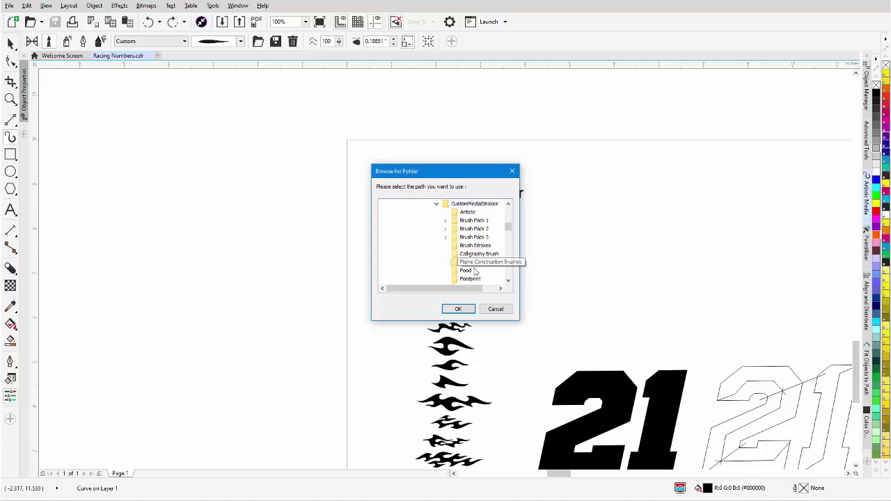
pyautogui.click(463, 309)
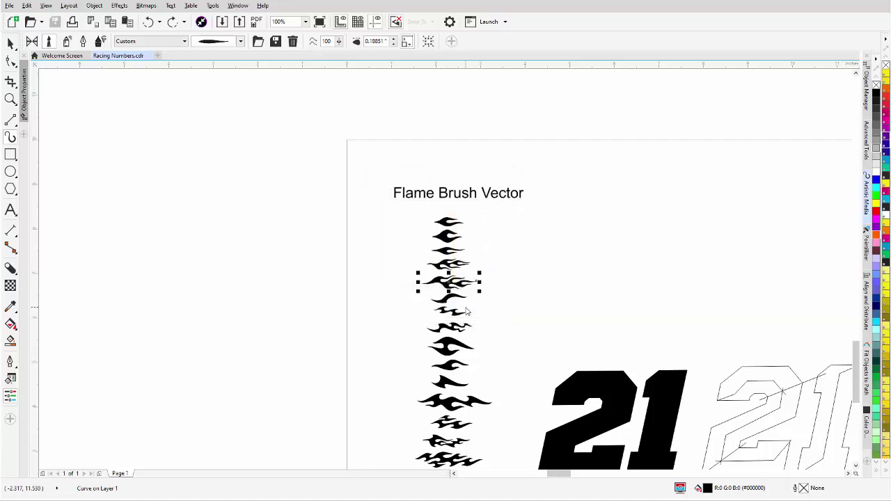
# Choose the fifth flame brush in the custom set and paint a curved, upright flame stroke outside the page beside the Flame Brush Vector column
pyautogui.click(178, 43)
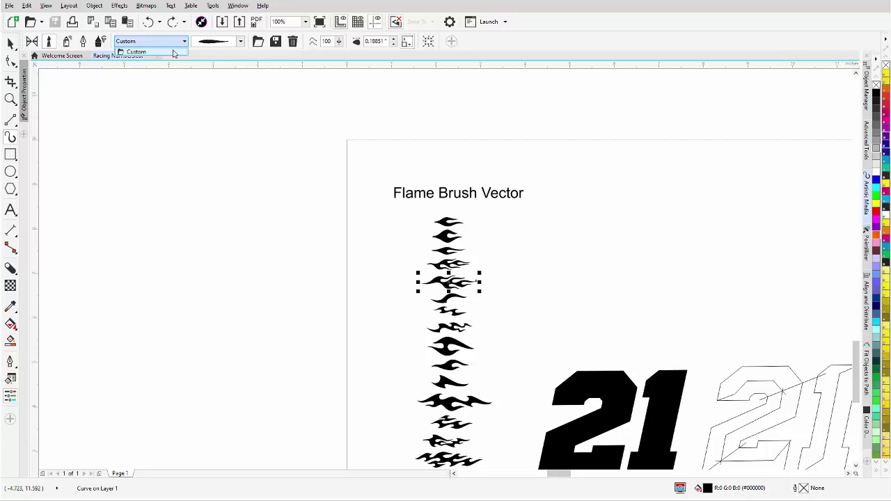
pyautogui.click(240, 43)
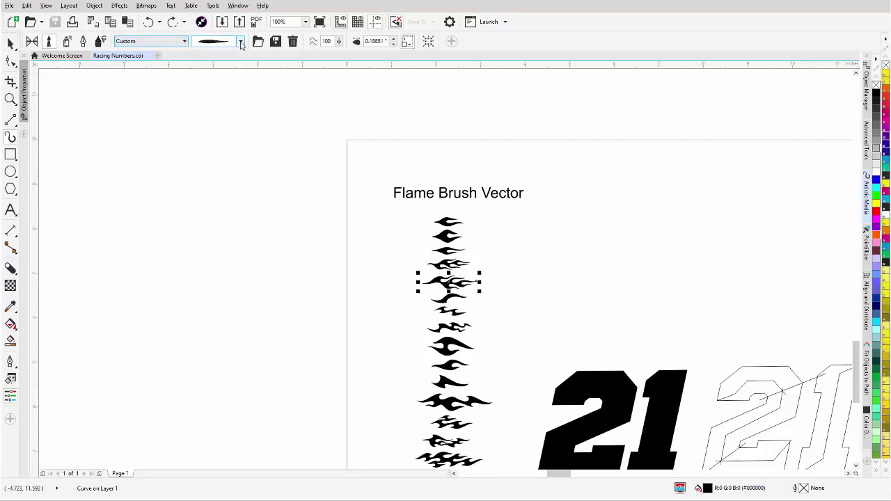
pyautogui.click(240, 42)
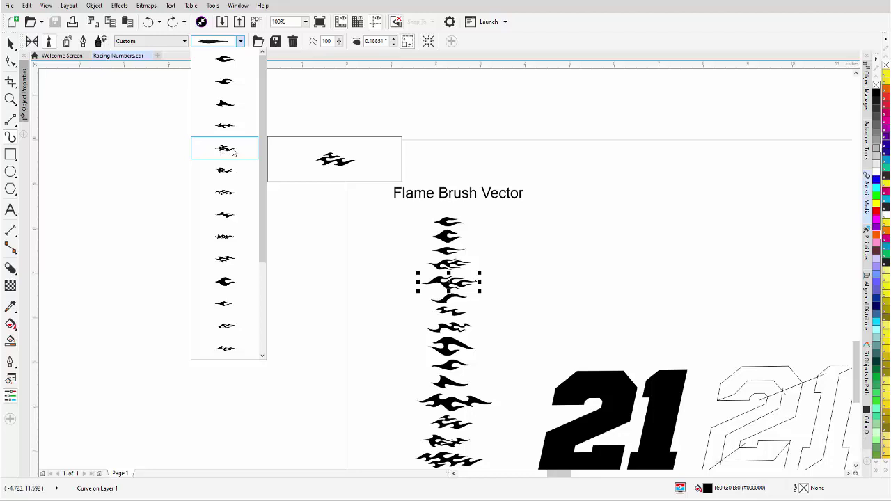
pyautogui.click(234, 152)
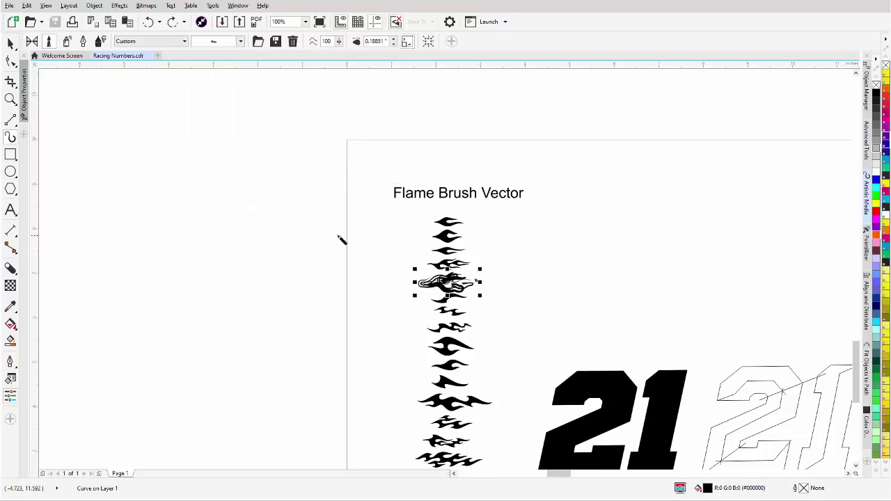
pyautogui.hotkey('ctrl', 'z')
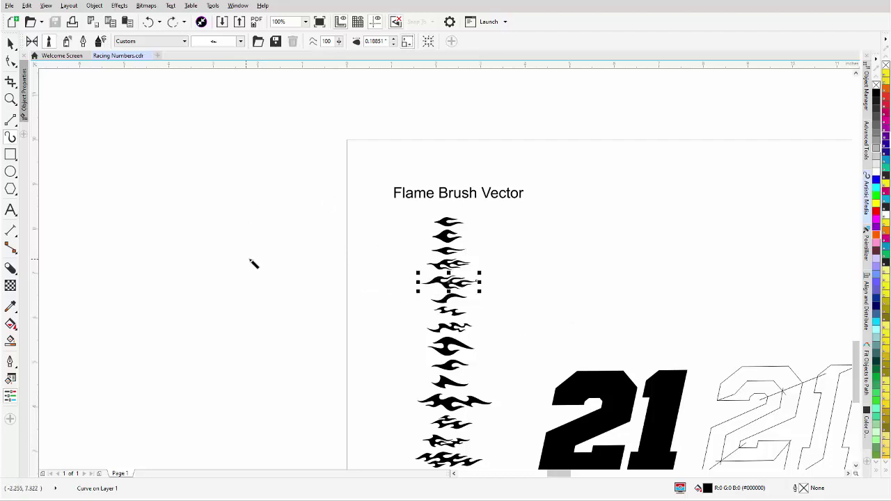
pyautogui.moveTo(259, 271)
pyautogui.mouseDown()
pyautogui.moveTo(259, 240)
pyautogui.moveTo(284, 205)
pyautogui.moveTo(286, 171)
pyautogui.mouseUp()
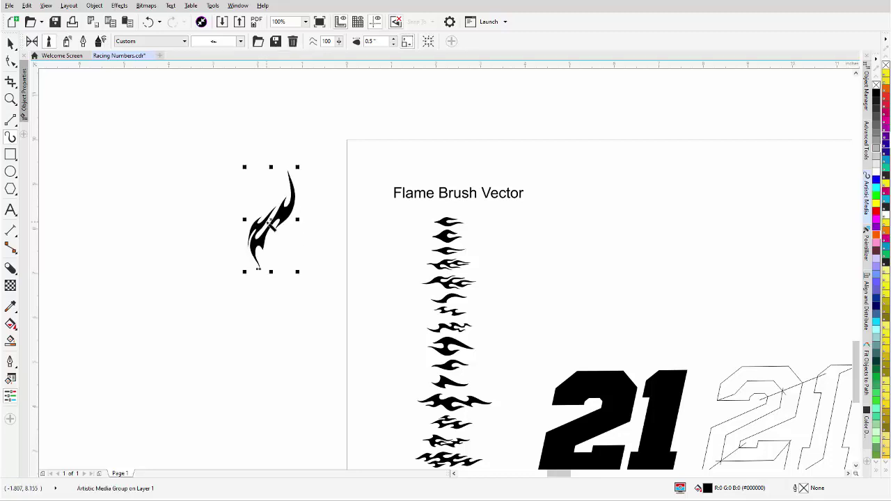
# Widen the selected flame brush stroke by setting its stroke width to 0.79 inches
pyautogui.scroll(2, 271, 227)
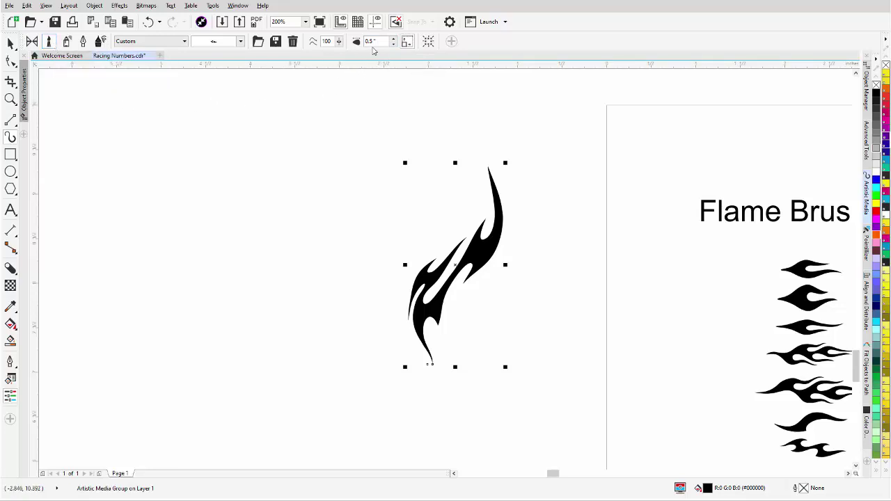
pyautogui.click(376, 40)
pyautogui.click(394, 39)
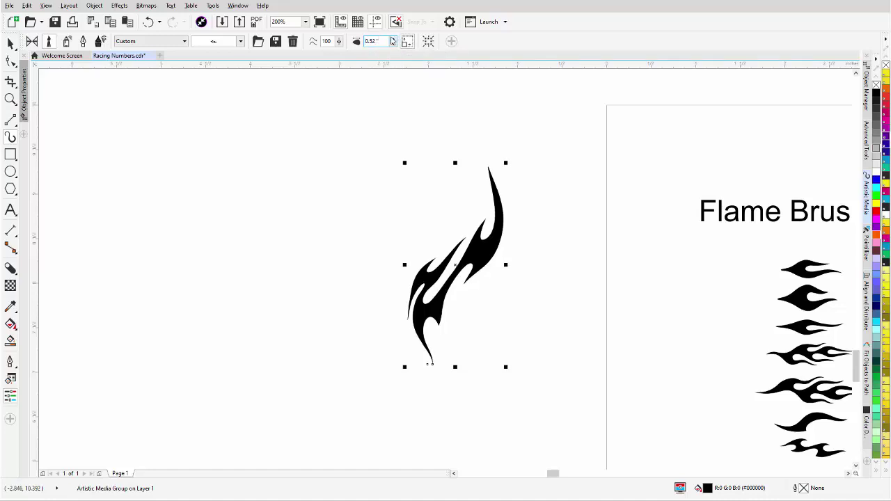
pyautogui.click(394, 39)
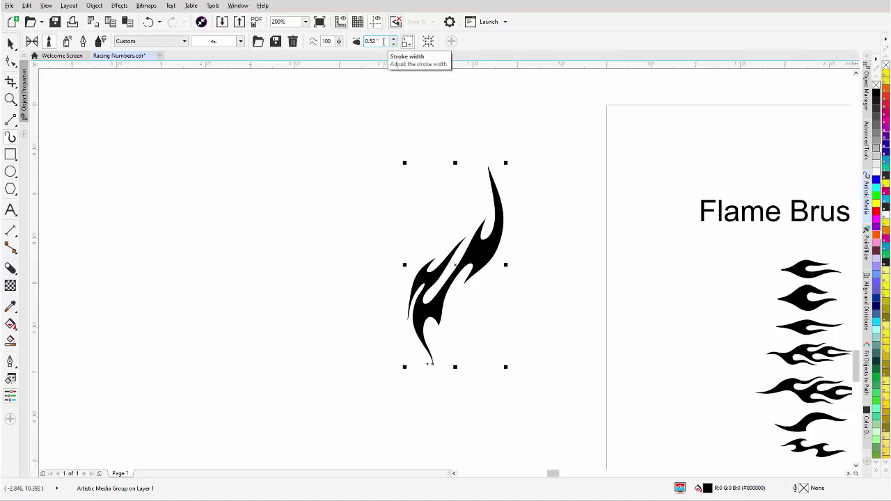
pyautogui.scroll(5, 383, 42)
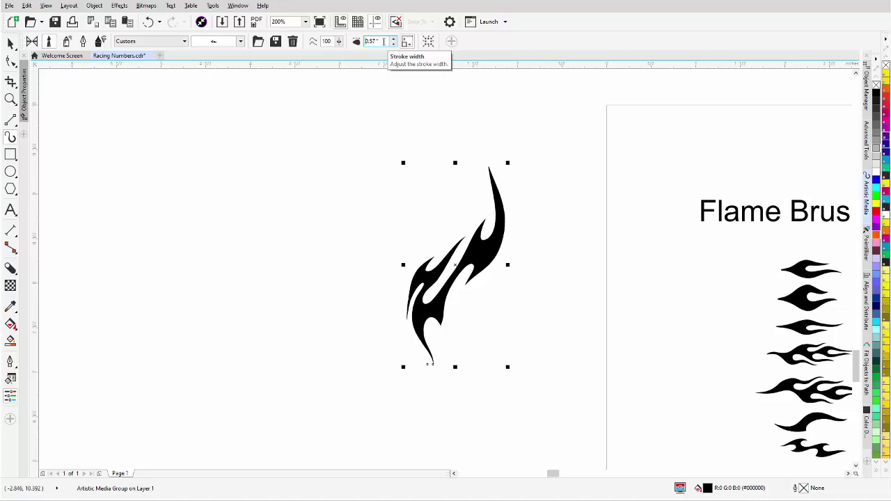
pyautogui.scroll(20, 383, 42)
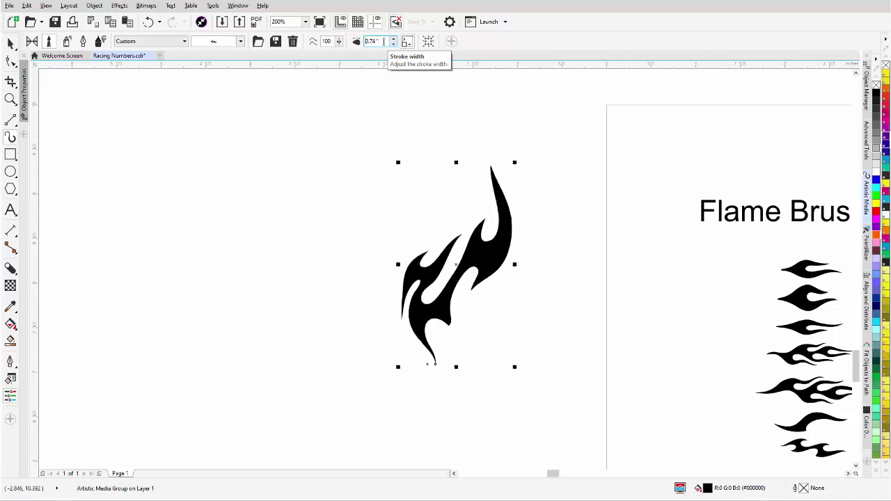
pyautogui.scroll(-6, 382, 42)
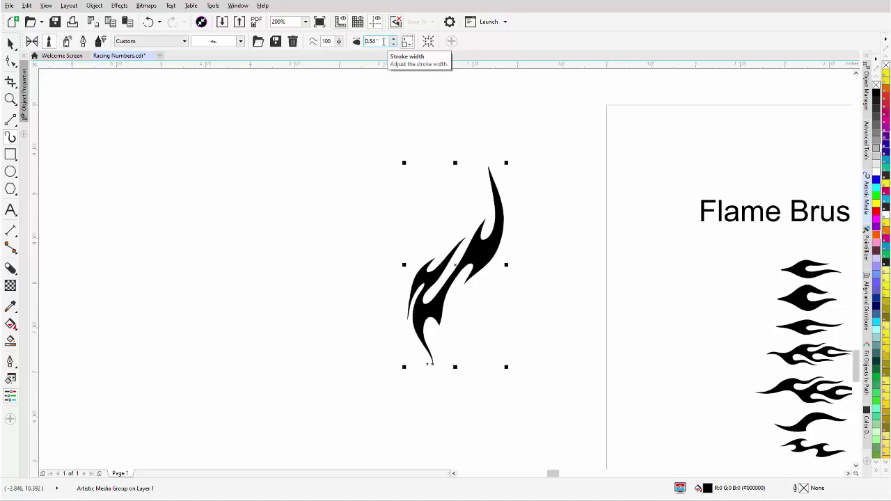
pyautogui.scroll(20, 382, 42)
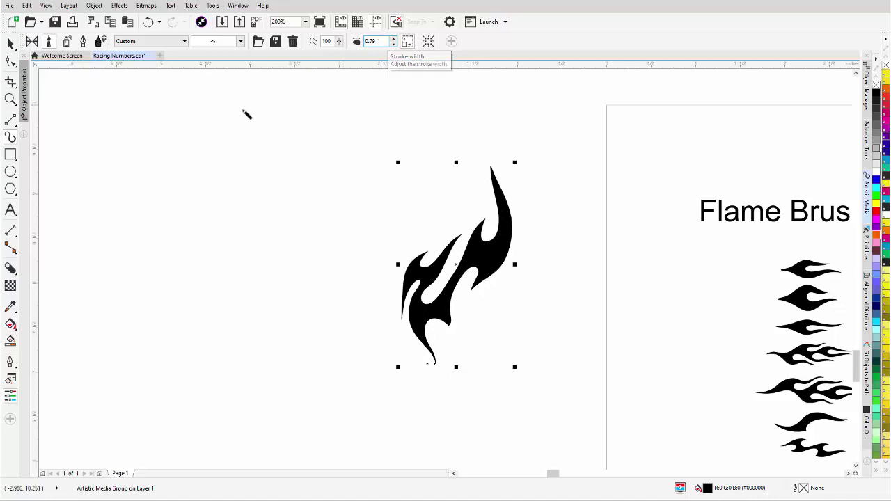
# Edit the flame's control curve, removing the doubled node at its upper end and pulling that end upward
pyautogui.click(9, 43)
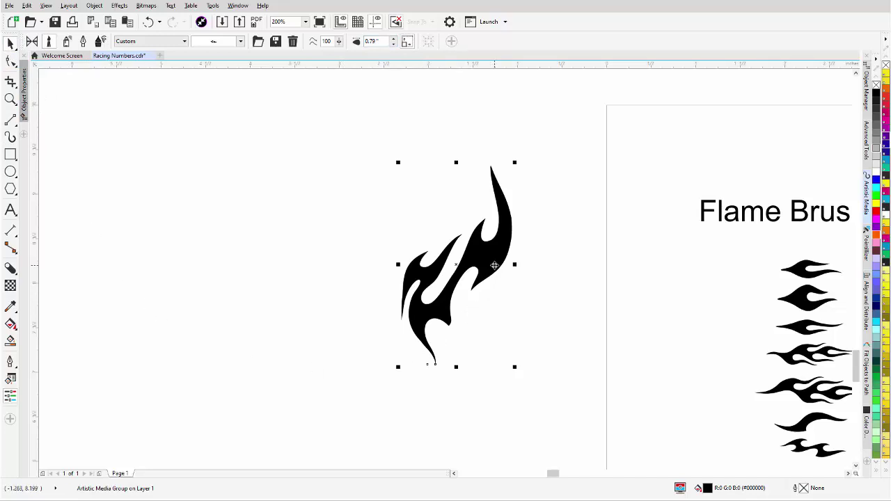
pyautogui.doubleClick(491, 262)
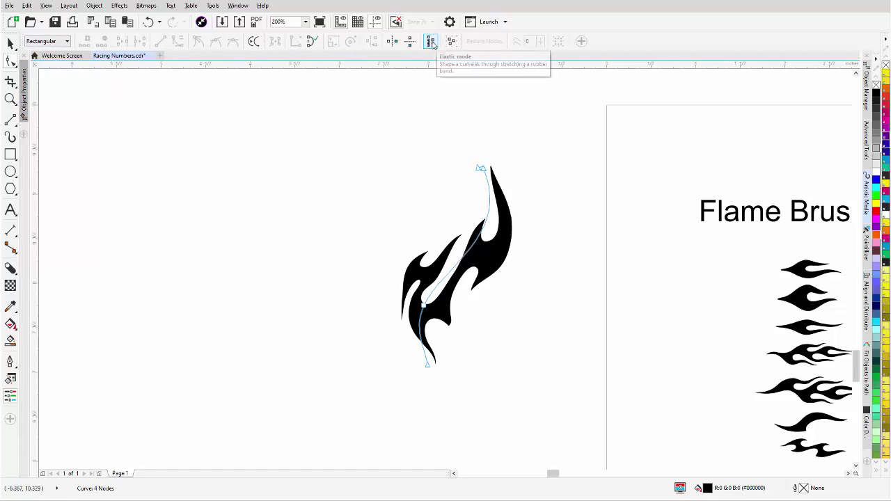
pyautogui.click(484, 171)
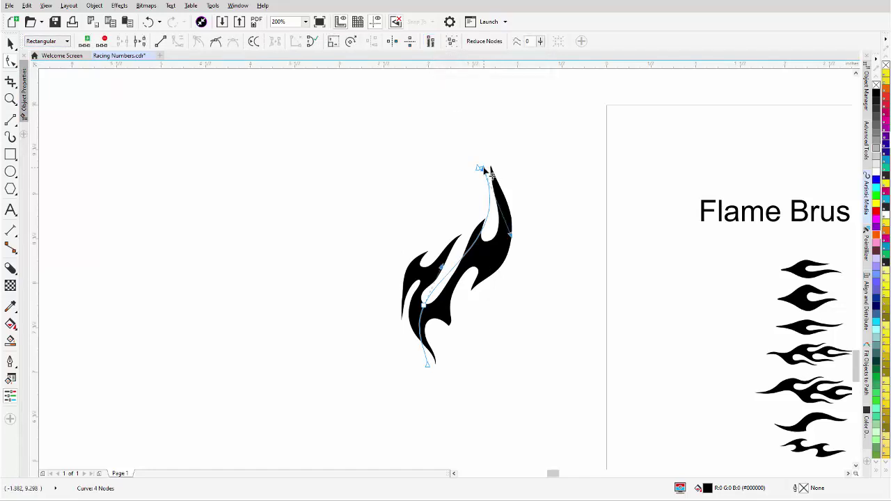
pyautogui.click(485, 170)
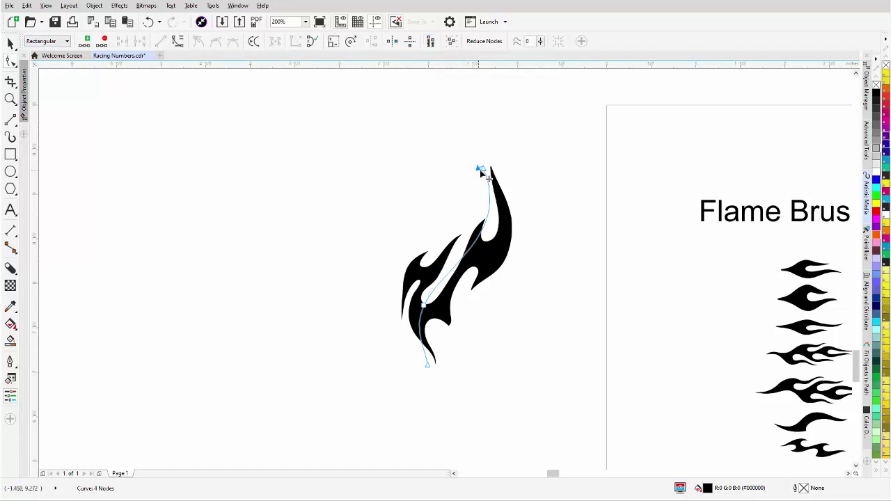
pyautogui.moveTo(485, 172); pyautogui.dragTo(476, 127)
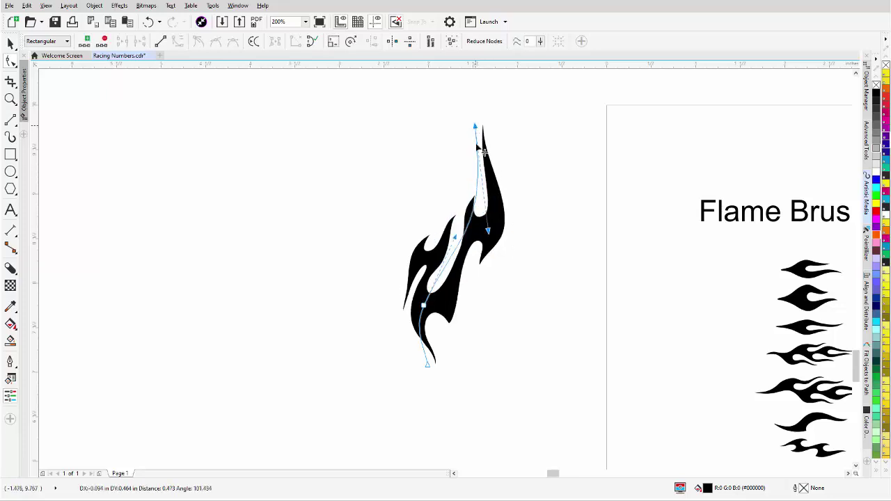
# Bow the upper part of the flame's control curve out to the left and stretch its lower end downward
pyautogui.moveTo(489, 233); pyautogui.dragTo(347, 177)
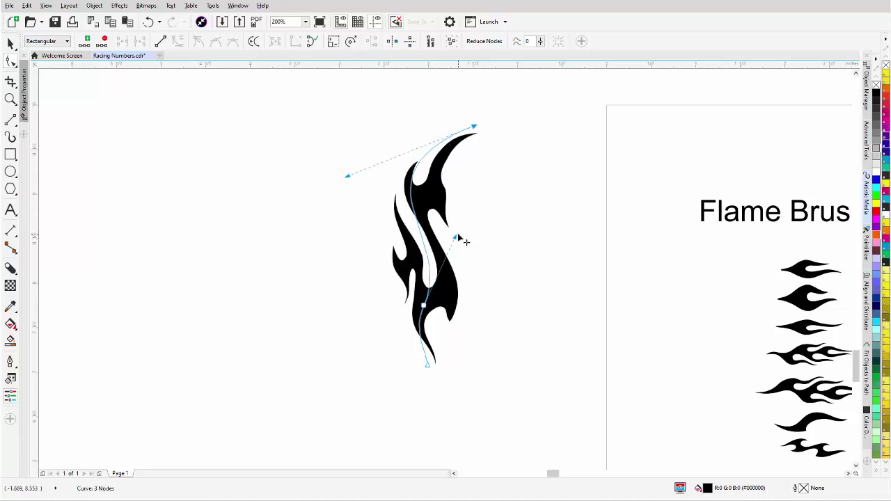
pyautogui.moveTo(455, 238); pyautogui.dragTo(384, 277)
pyautogui.moveTo(428, 363); pyautogui.dragTo(427, 398)
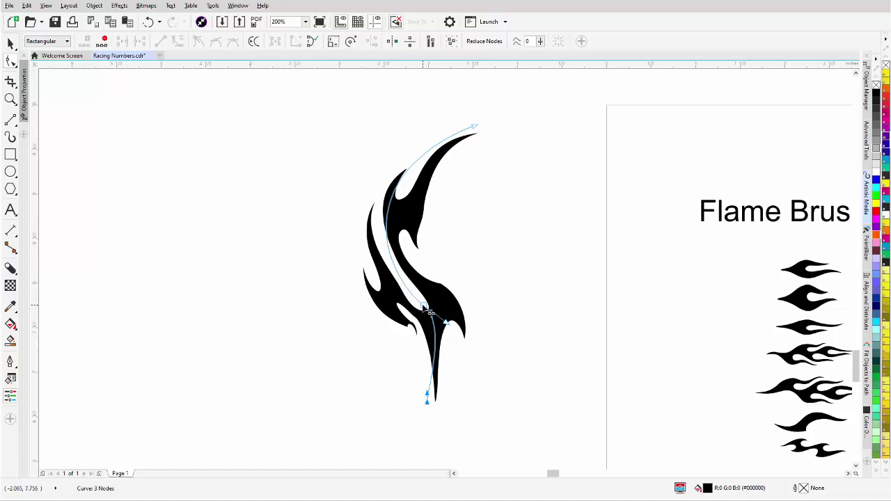
# Replace the lower inner node with one higher on the control curve and bend the flame's tail smoothly to the right
pyautogui.doubleClick(402, 280)
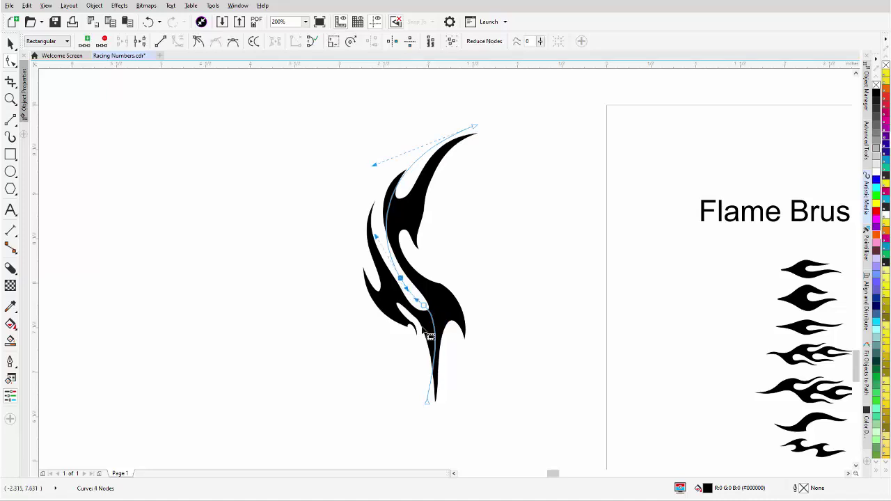
pyautogui.doubleClick(423, 307)
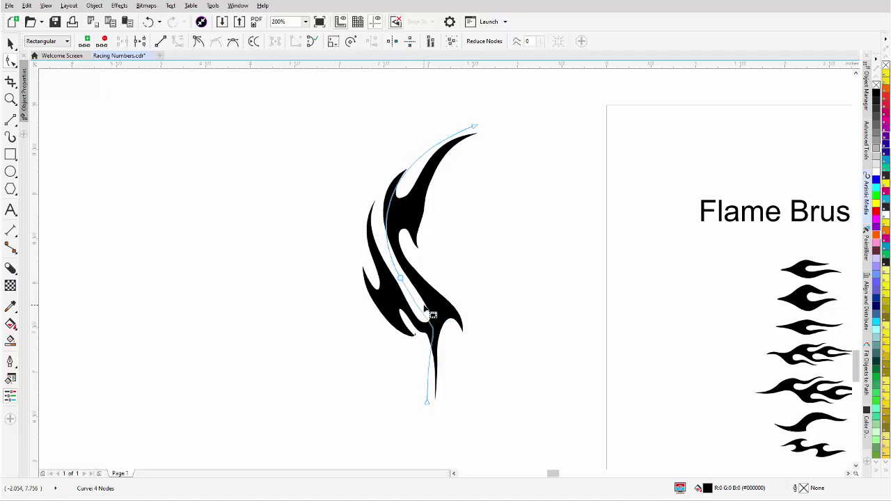
pyautogui.click(426, 402)
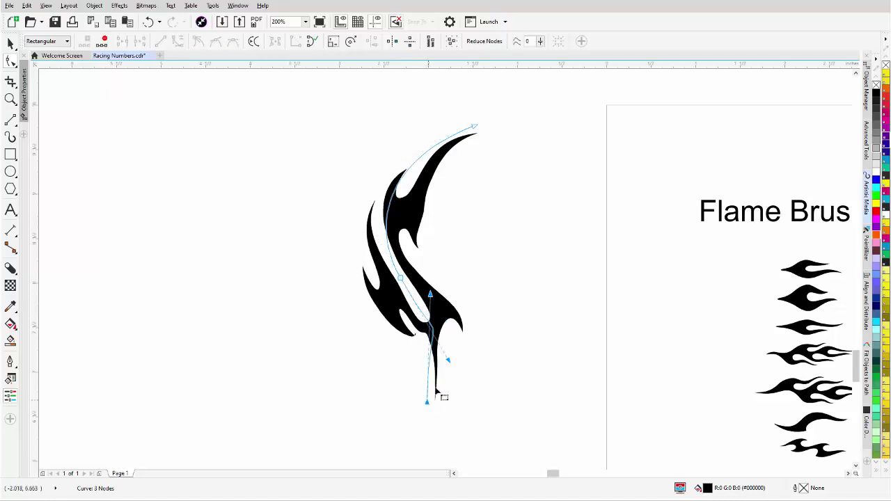
pyautogui.moveTo(431, 295); pyautogui.dragTo(451, 375)
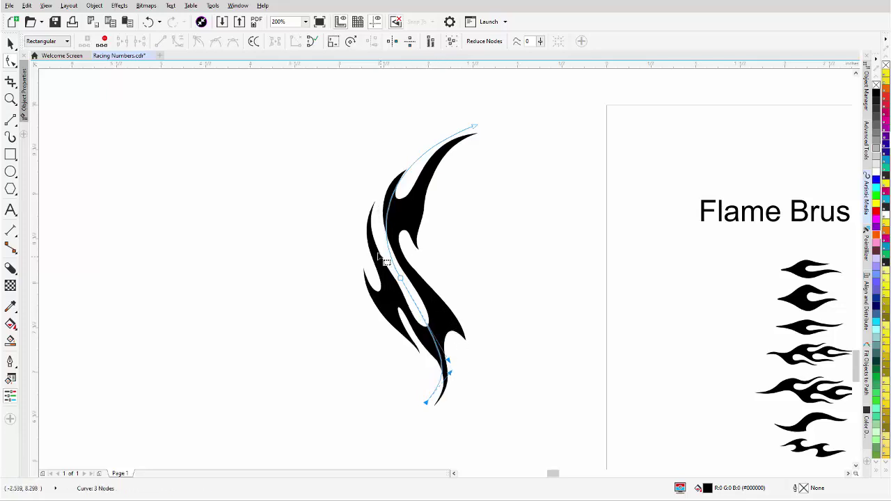
# Add a node near the upper end of the control curve and move the end node up and left into an S-curve
pyautogui.click(410, 168)
pyautogui.doubleClick(409, 168)
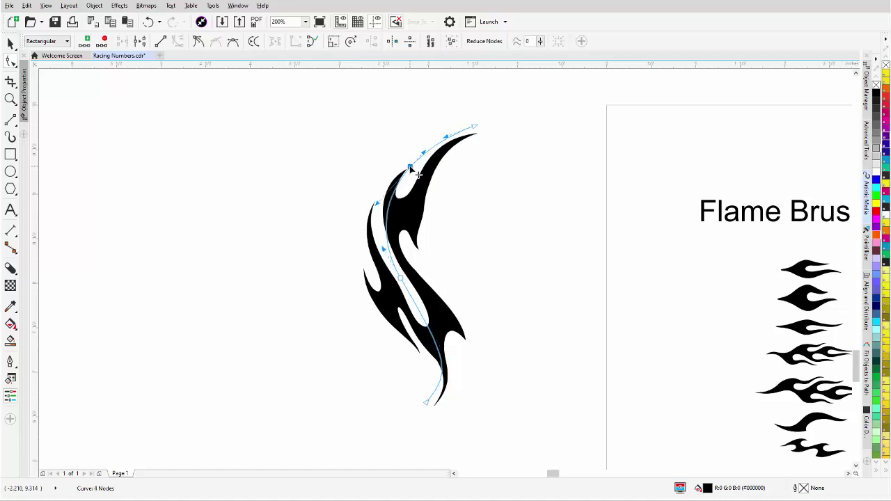
pyautogui.click(472, 126)
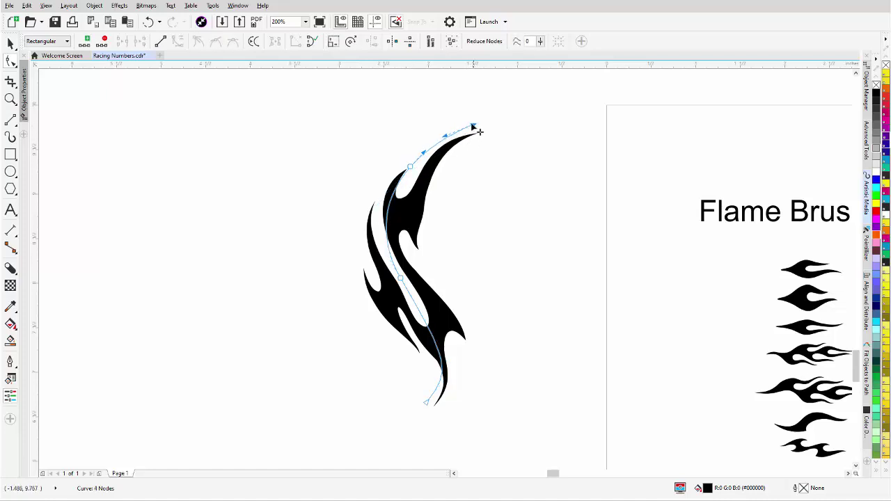
pyautogui.moveTo(473, 127); pyautogui.dragTo(432, 161)
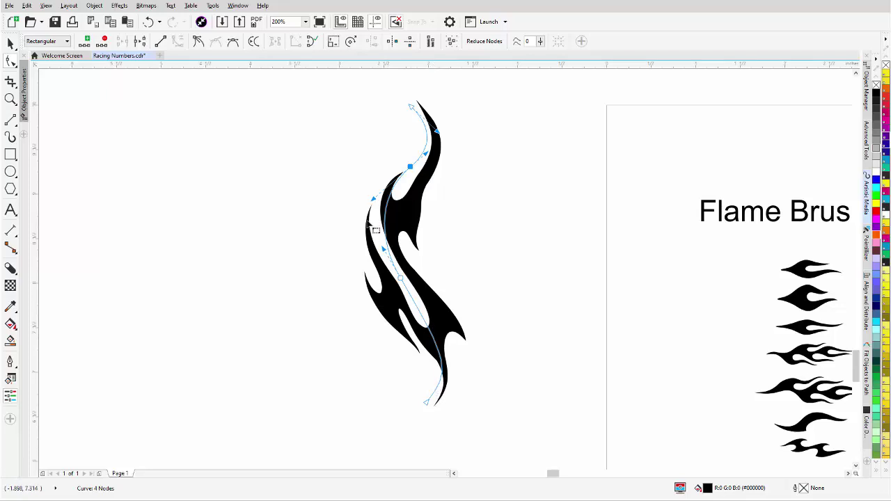
pyautogui.click(12, 137)
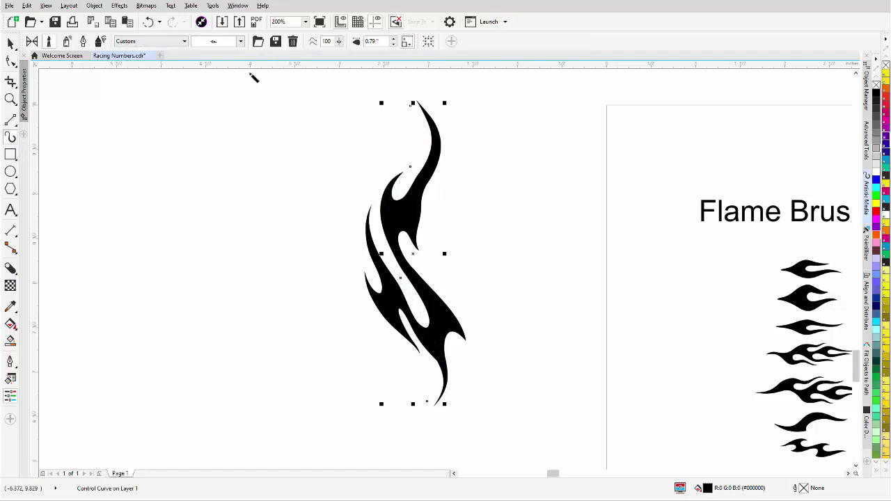
pyautogui.click(258, 41)
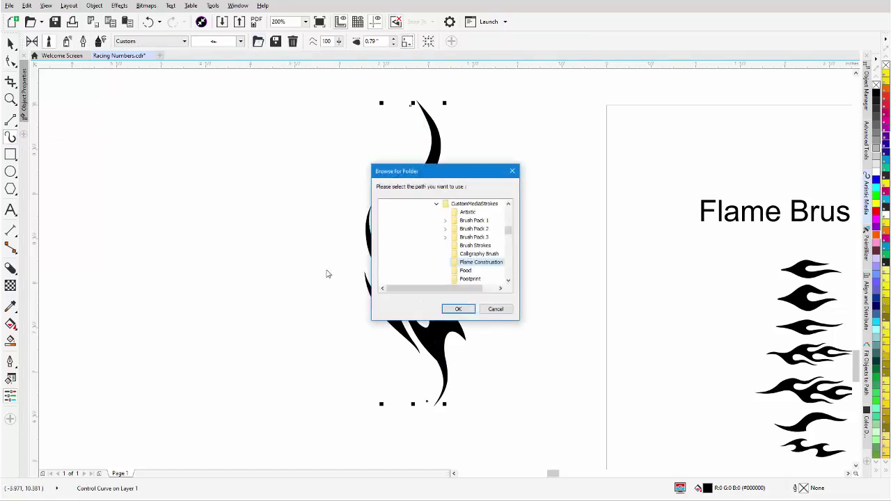
pyautogui.click(496, 309)
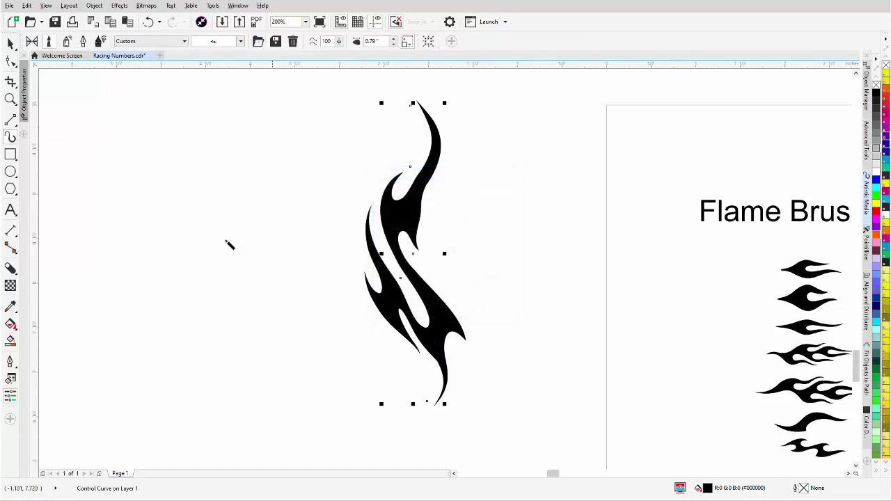
pyautogui.click(10, 46)
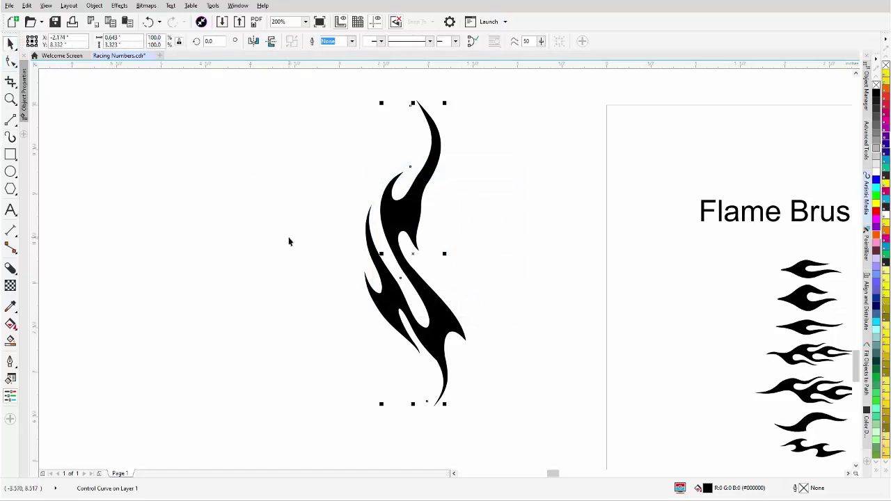
# Try the seventh and the thirteenth custom flame brushes on the reshaped stroke, undoing each change
pyautogui.click(11, 137)
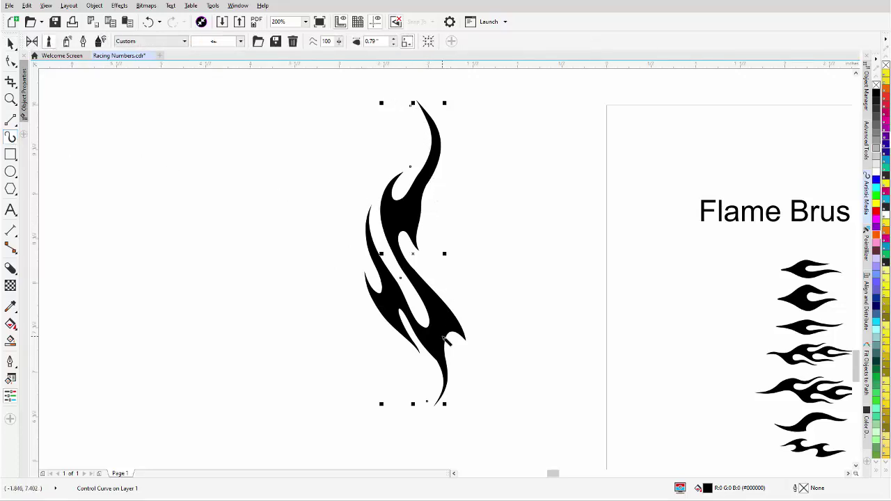
pyautogui.click(240, 41)
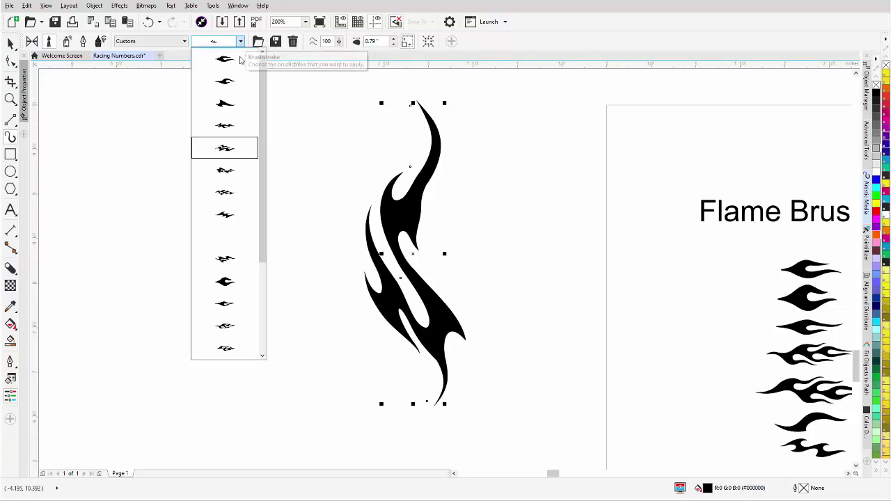
pyautogui.click(229, 193)
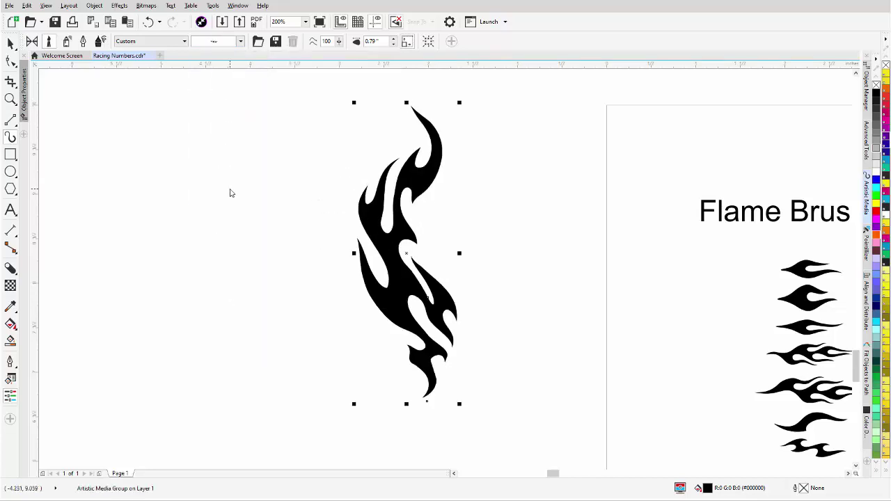
pyautogui.hotkey('ctrl', 'z')
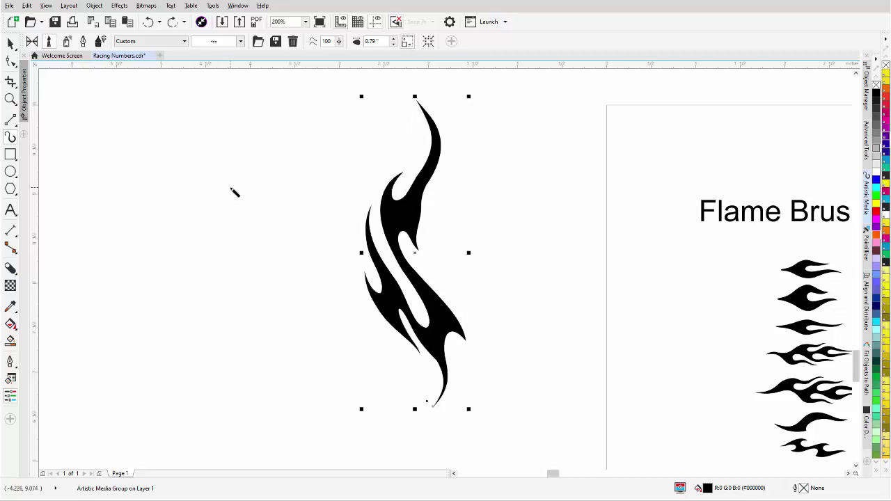
pyautogui.click(240, 42)
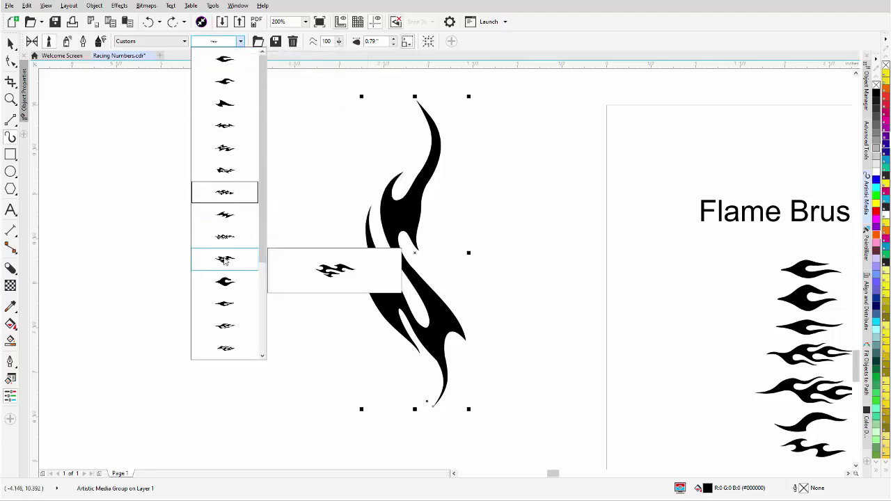
pyautogui.click(225, 326)
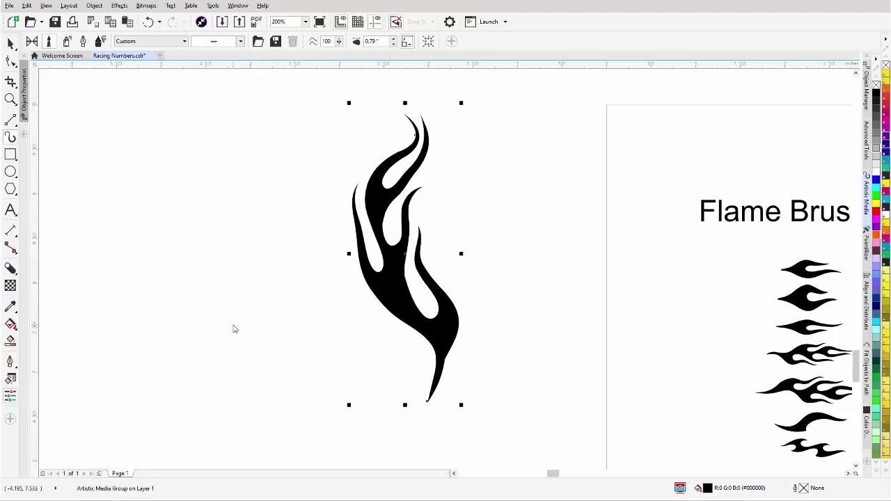
pyautogui.hotkey('ctrl', 'z')
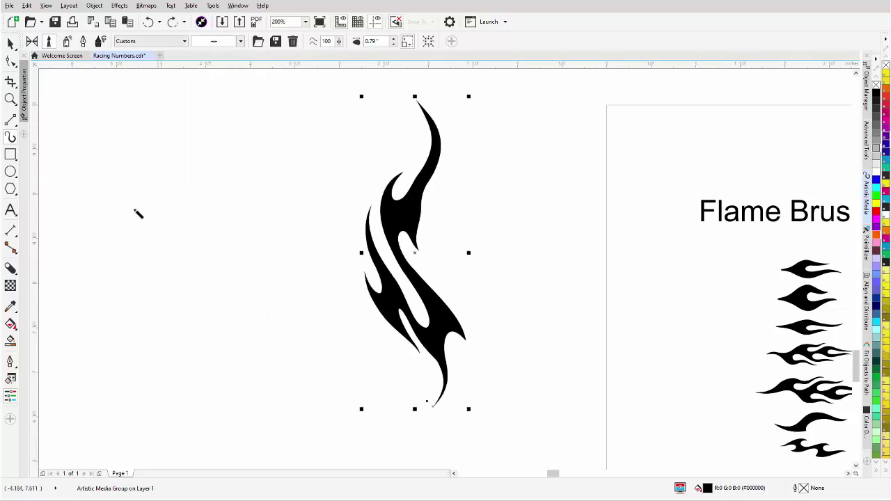
# Paint a short upward stroke with the third custom flame brush just above the large flame's tip
pyautogui.click(9, 44)
pyautogui.click(206, 215)
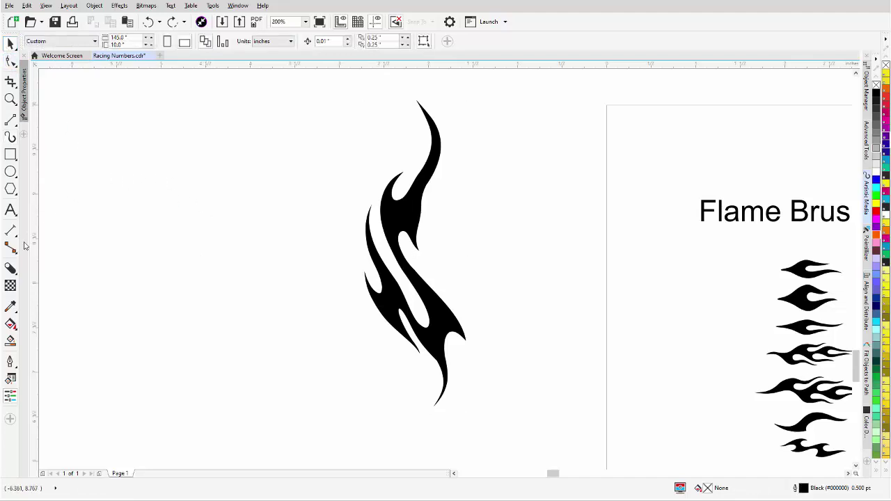
pyautogui.click(11, 138)
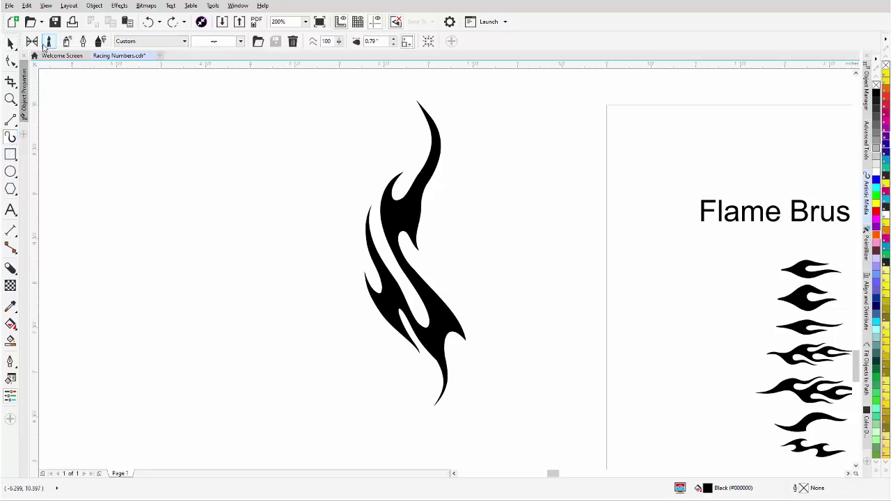
pyautogui.click(240, 41)
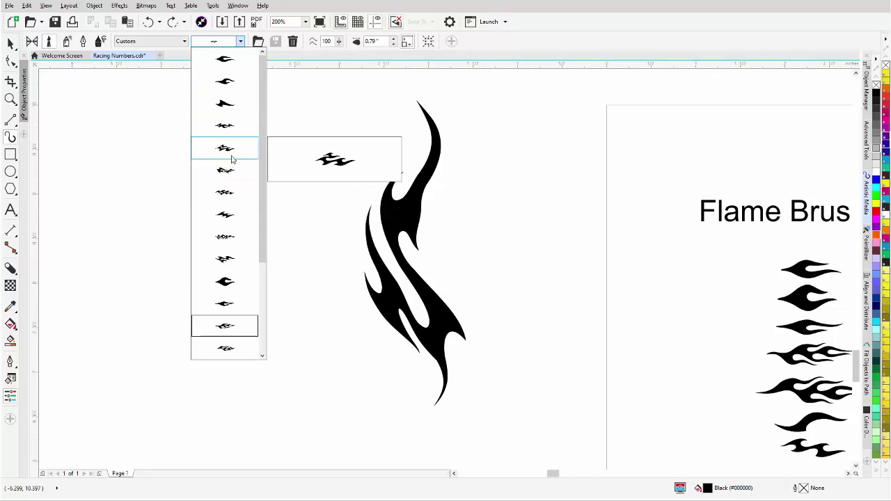
pyautogui.click(231, 104)
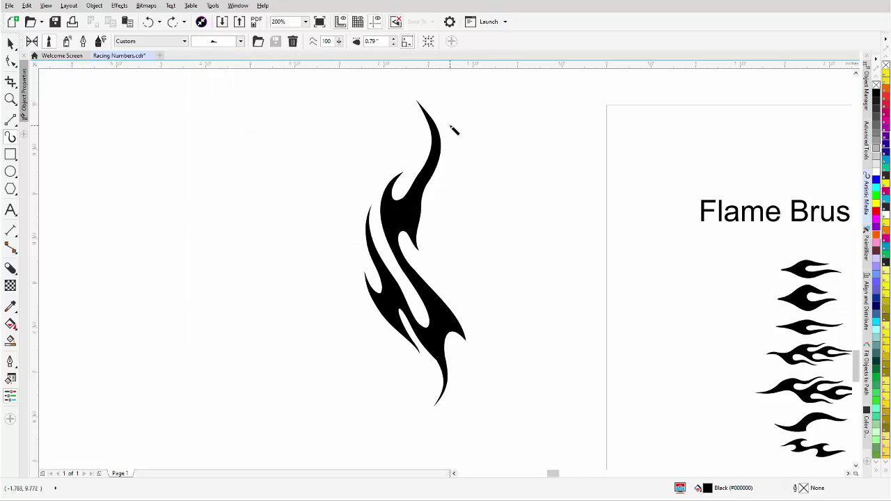
pyautogui.scroll(-1, 450, 126)
pyautogui.scroll(1, 446, 270)
pyautogui.moveTo(446, 270)
pyautogui.mouseDown()
pyautogui.moveTo(417, 206)
pyautogui.moveTo(420, 174)
pyautogui.mouseUp()
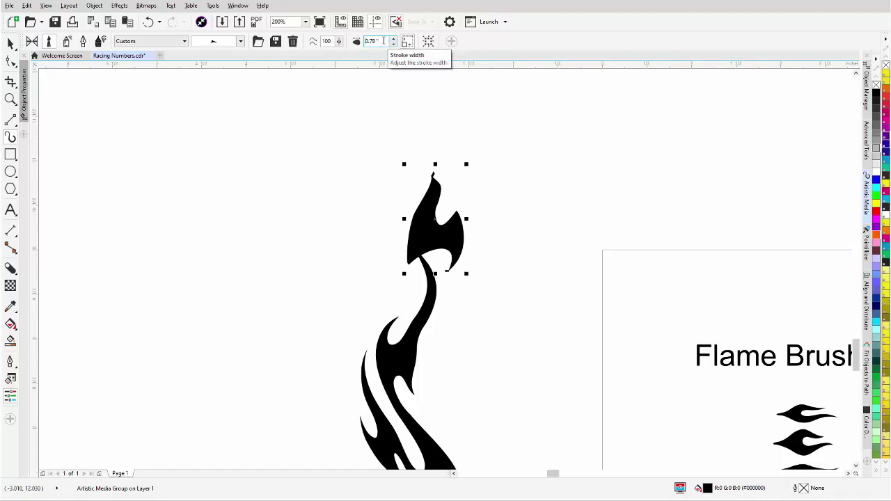
# Set the new flame stroke's width to 0.32 inches
pyautogui.scroll(-7, 383, 41)
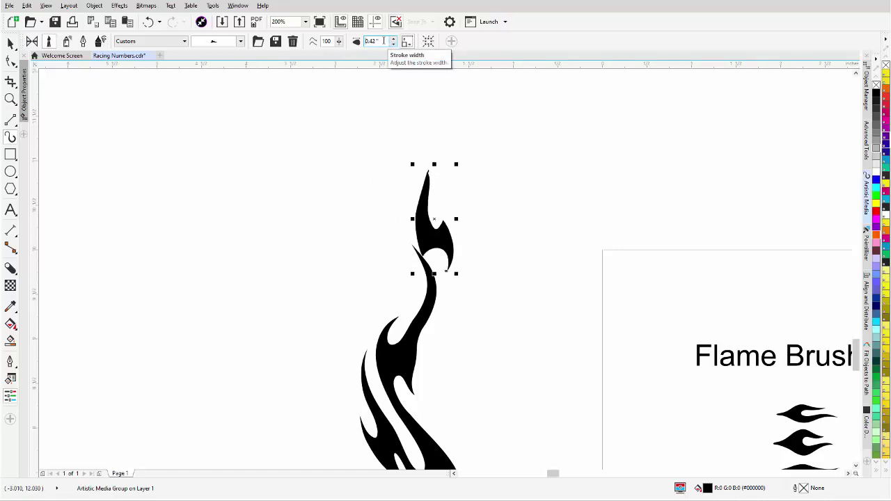
pyautogui.scroll(-6, 383, 41)
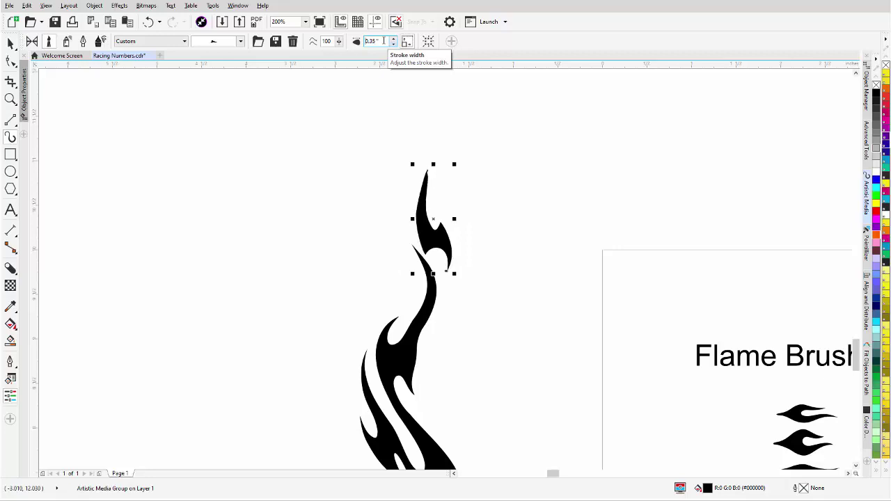
pyautogui.scroll(-2, 383, 41)
pyautogui.rightClick(382, 41)
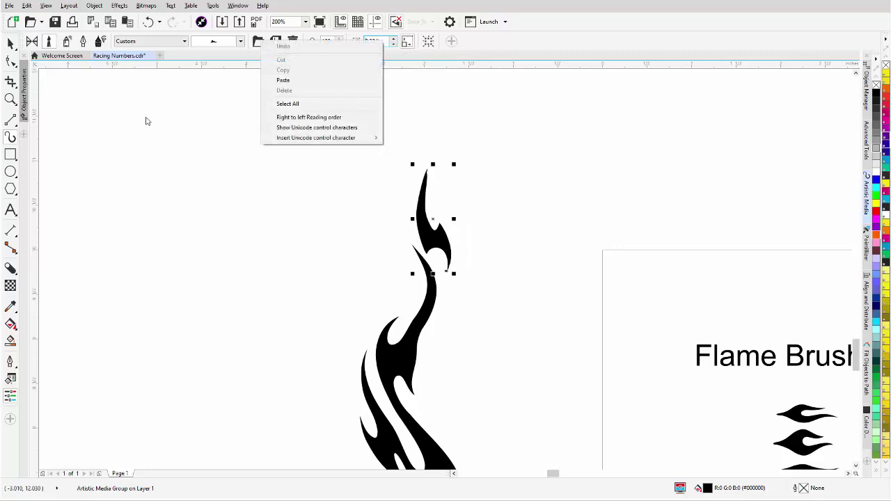
pyautogui.click(14, 49)
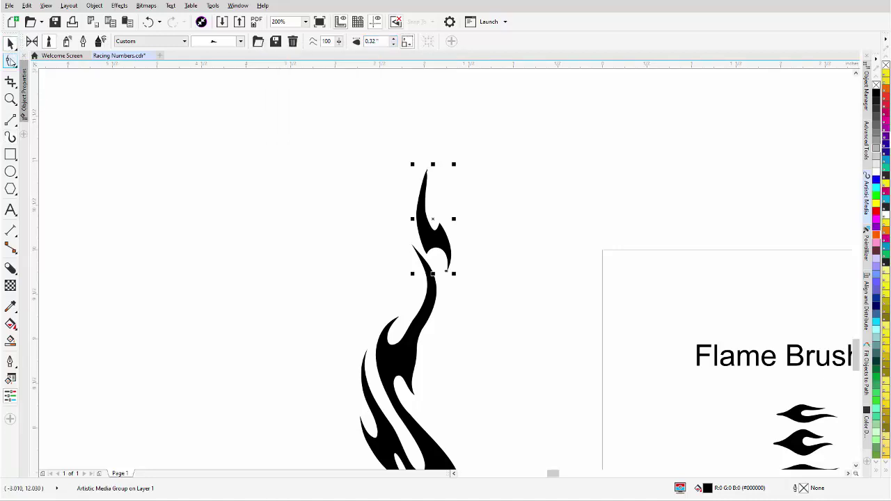
# Remove the extra node near the small flame's upper end and lengthen its control curve up and down, bowing the lower part leftward
pyautogui.click(12, 61)
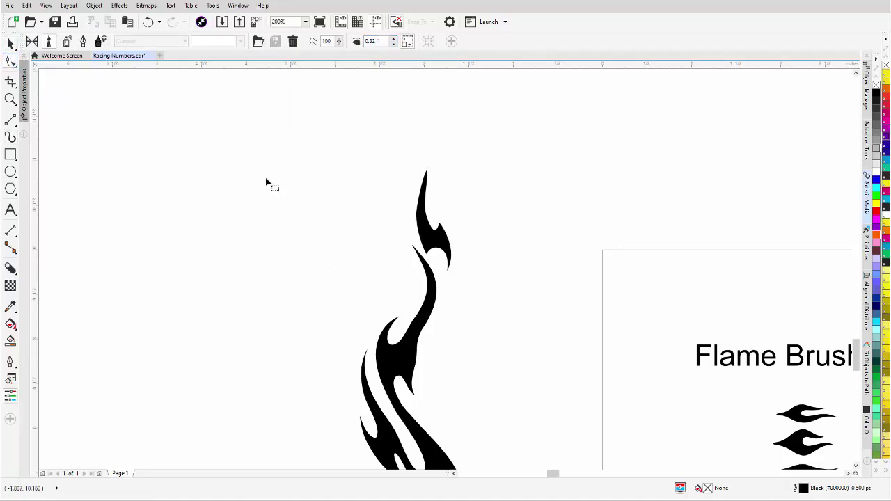
pyautogui.press('space')
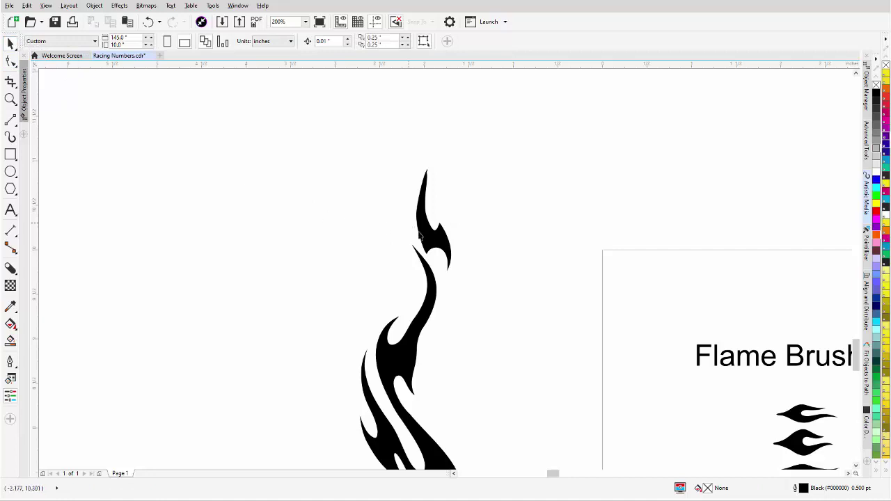
pyautogui.click(445, 242)
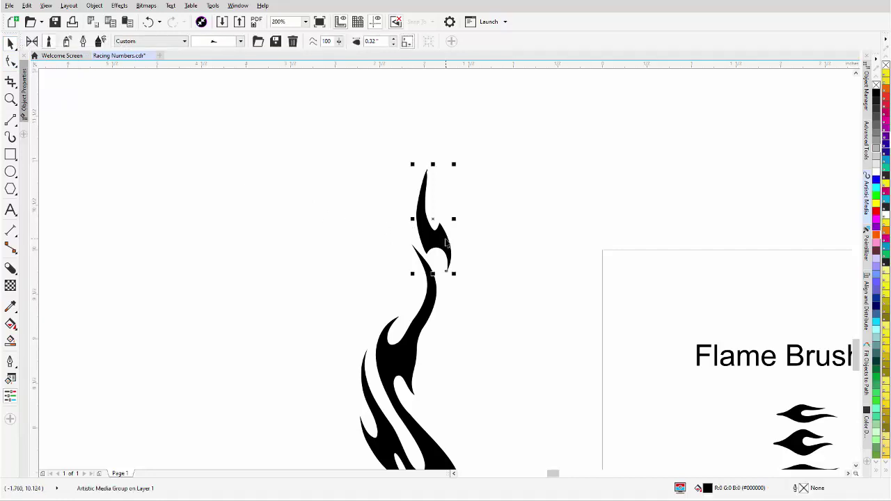
pyautogui.press('space')
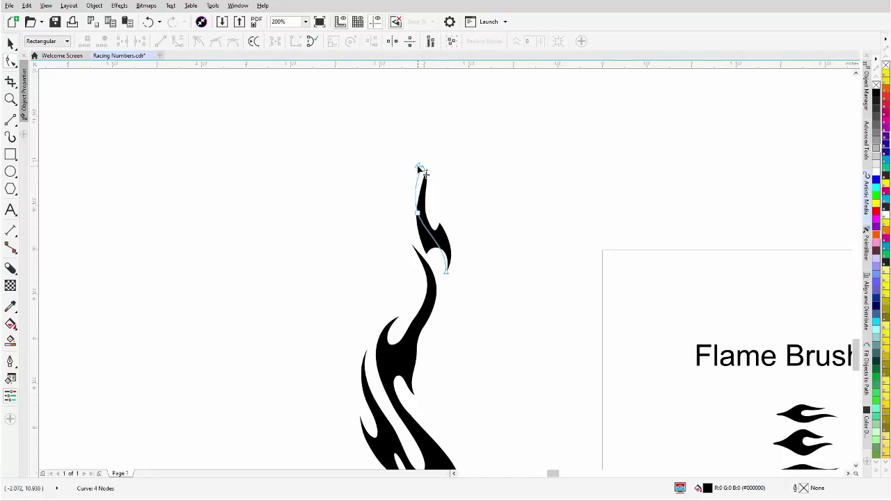
pyautogui.click(419, 169)
pyautogui.moveTo(420, 170); pyautogui.dragTo(431, 169)
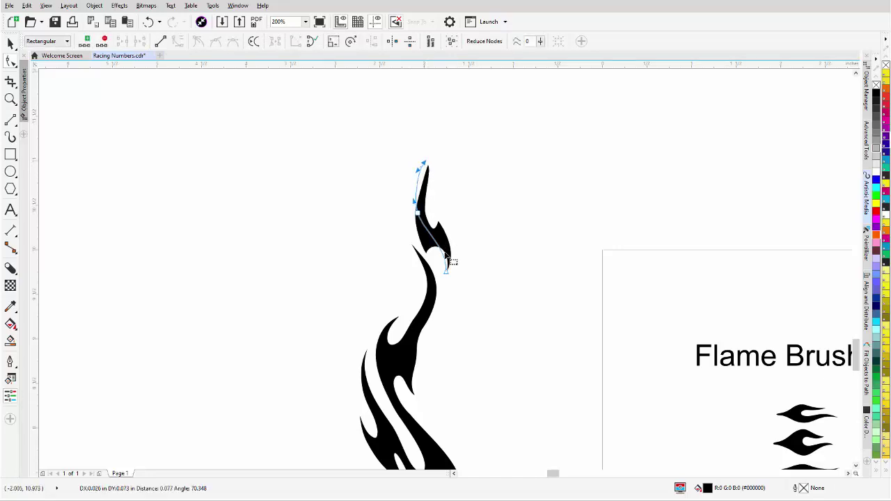
pyautogui.moveTo(453, 278); pyautogui.dragTo(465, 299)
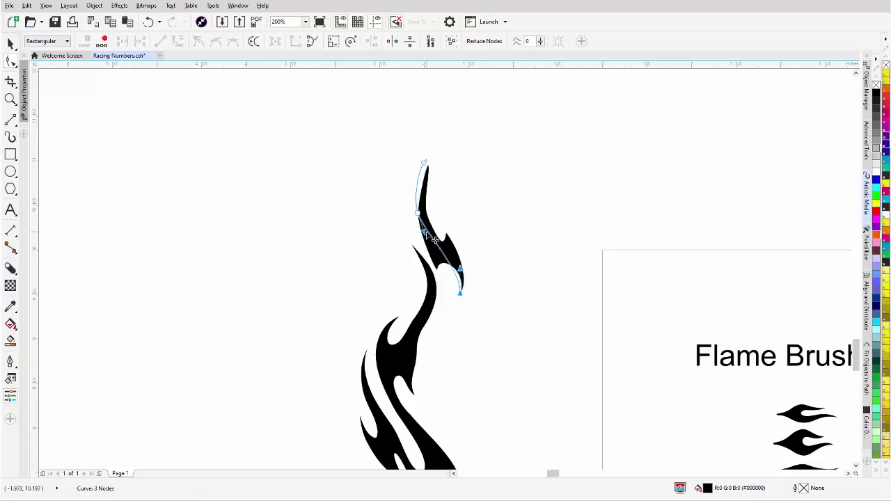
pyautogui.moveTo(434, 251); pyautogui.dragTo(430, 253)
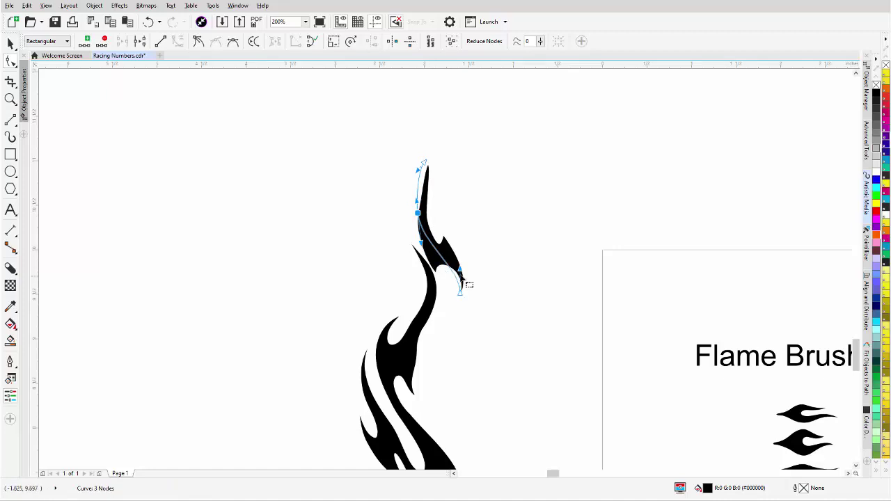
# Move the small flame's control curve up above the large flame's tip, shifting both end nodes and bowing its middle to the left
pyautogui.moveTo(463, 296); pyautogui.dragTo(431, 252)
pyautogui.moveTo(427, 165); pyautogui.dragTo(434, 136)
pyautogui.moveTo(425, 220); pyautogui.dragTo(409, 181)
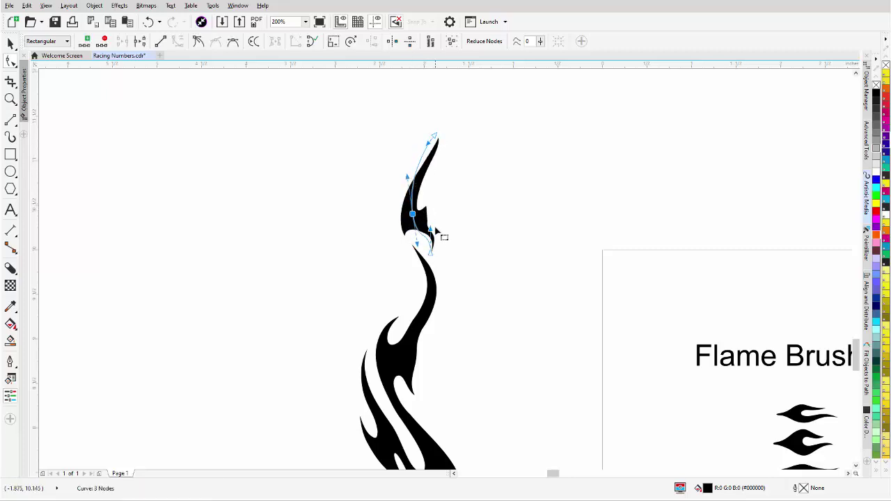
# Adjust the small flame's curve handles to straighten its lower part and bend its upper end into an S-curve
pyautogui.moveTo(438, 237); pyautogui.dragTo(441, 213)
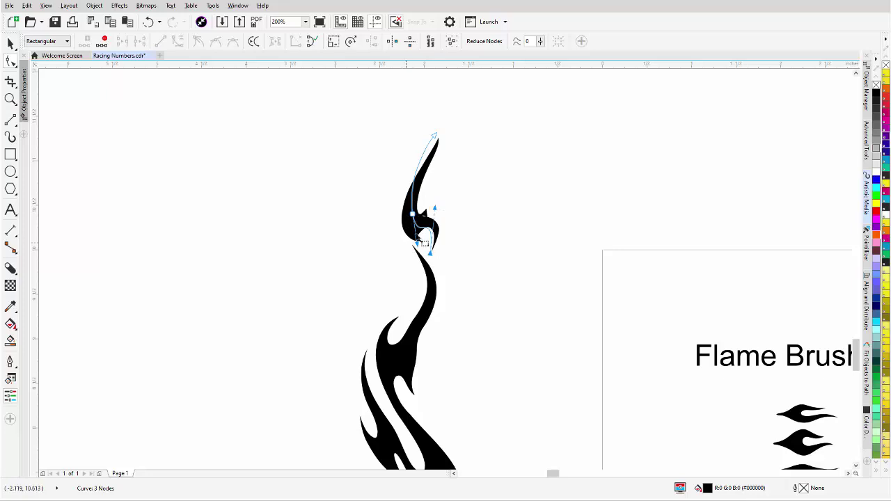
pyautogui.moveTo(436, 209); pyautogui.dragTo(415, 226)
pyautogui.moveTo(434, 140); pyautogui.dragTo(445, 168)
pyautogui.click(432, 253)
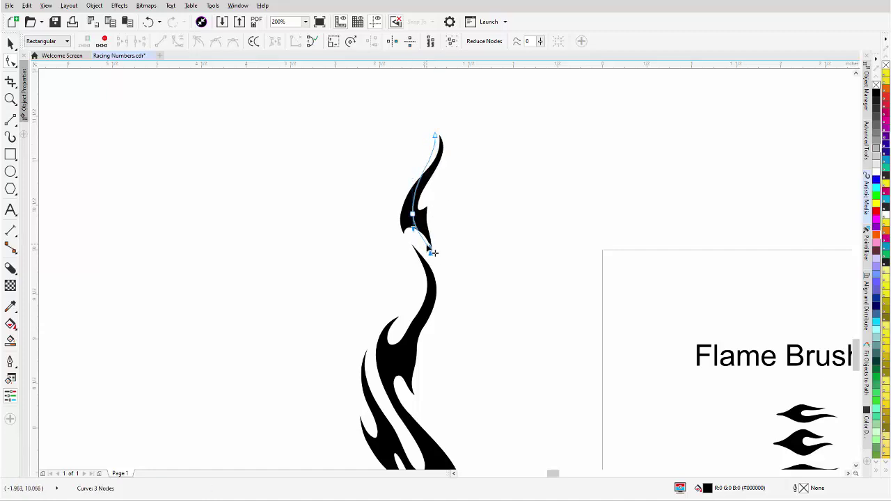
pyautogui.moveTo(438, 254); pyautogui.dragTo(433, 244)
# Replace the small flame's inner node with one higher on the control curve and refine the bend at its lower end
pyautogui.doubleClick(417, 188)
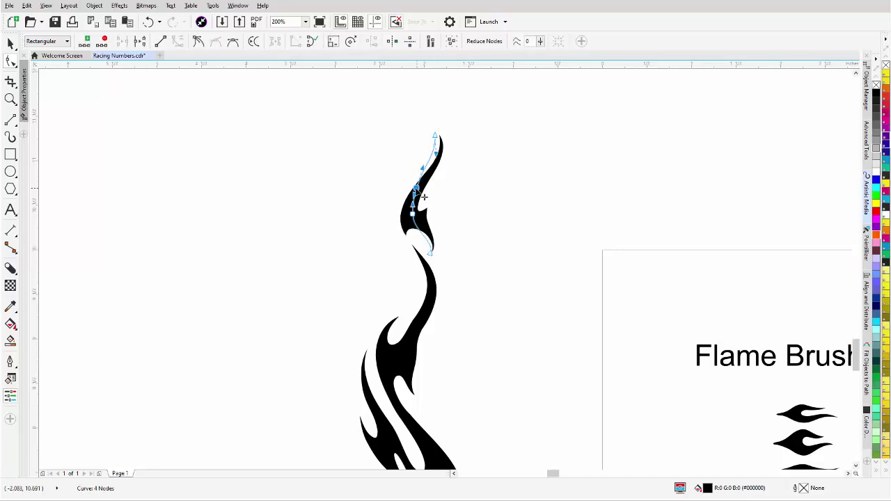
pyautogui.doubleClick(415, 216)
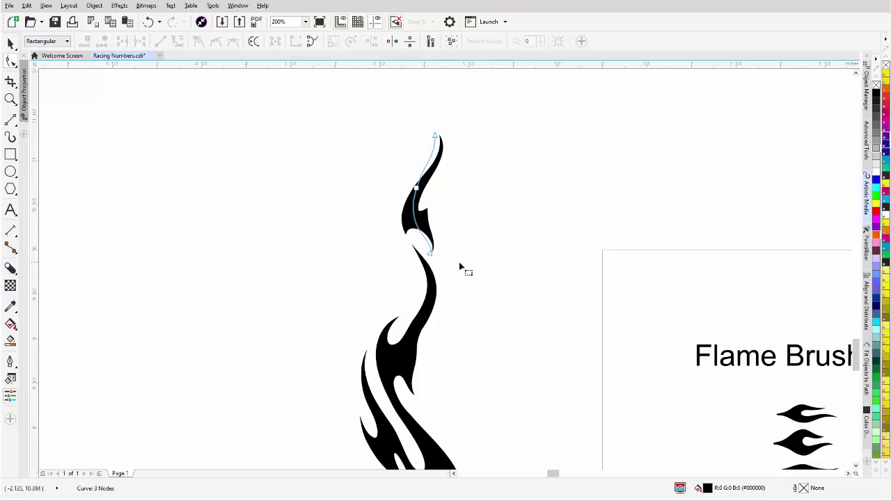
pyautogui.click(431, 253)
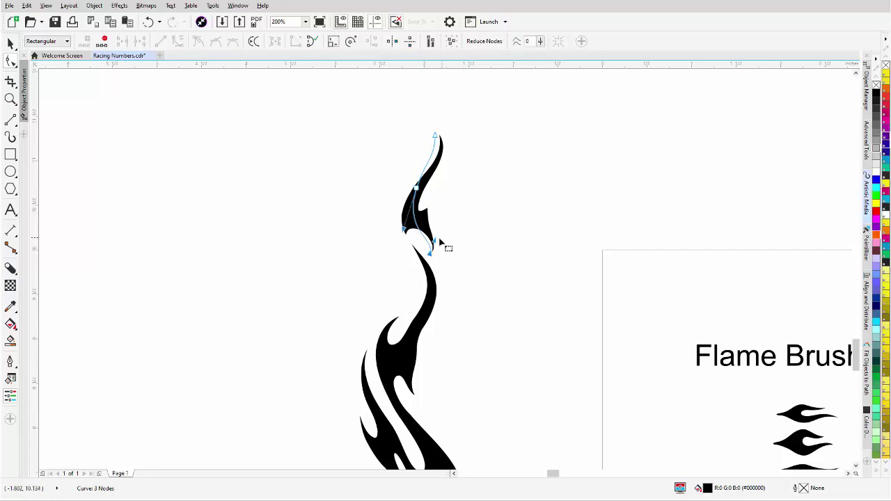
pyautogui.moveTo(433, 249); pyautogui.dragTo(432, 251)
# Scale the small flame down to 65% and position it just above the large flame's tip
pyautogui.click(12, 44)
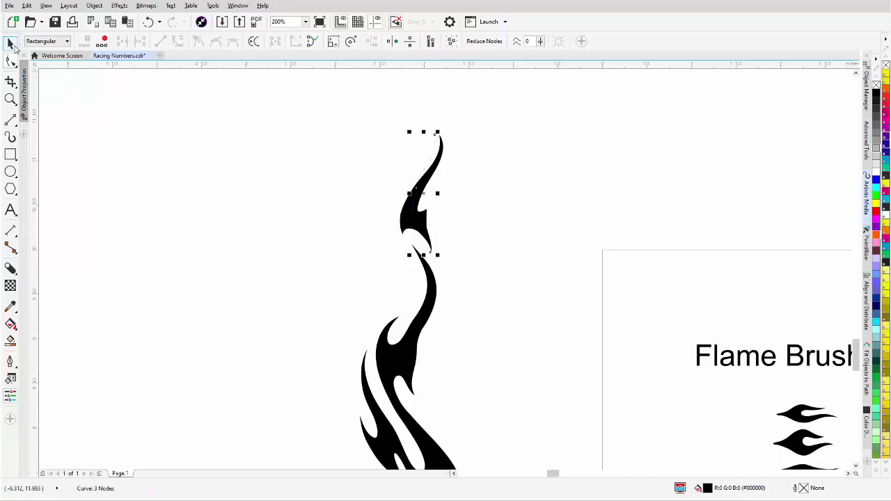
pyautogui.press('F3')
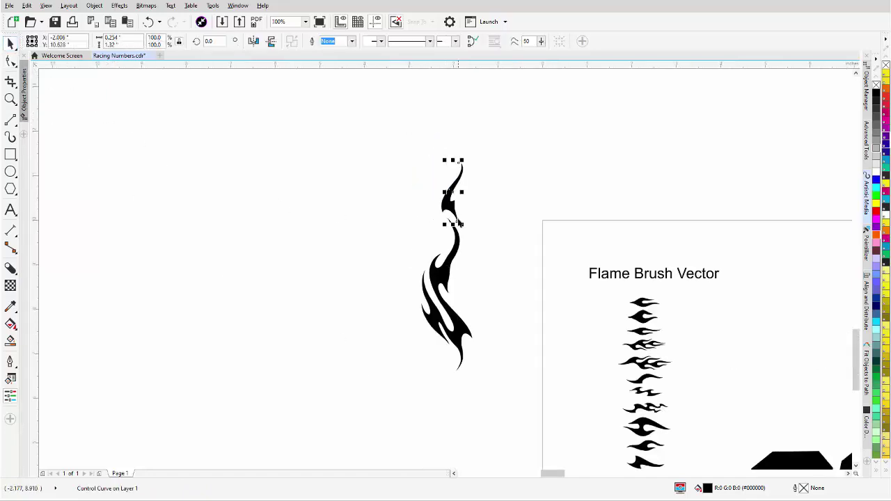
pyautogui.moveTo(464, 158); pyautogui.dragTo(457, 181)
pyautogui.scroll(1, 437, 221)
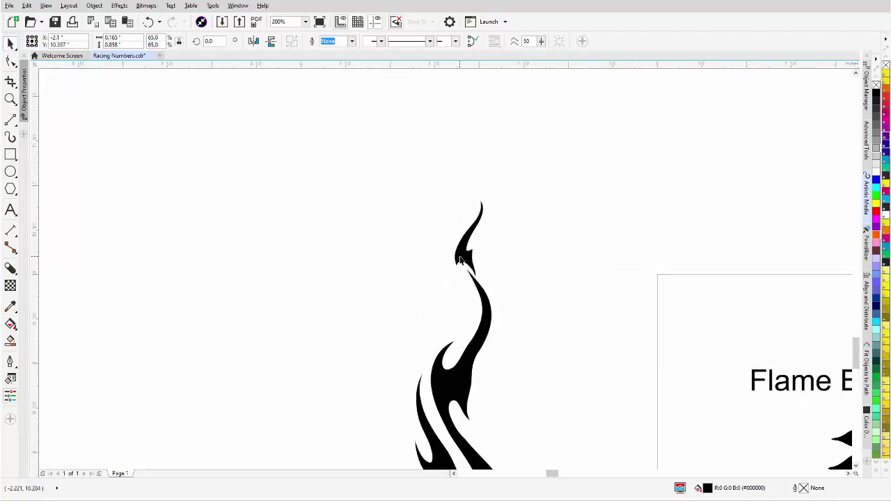
pyautogui.click(465, 259)
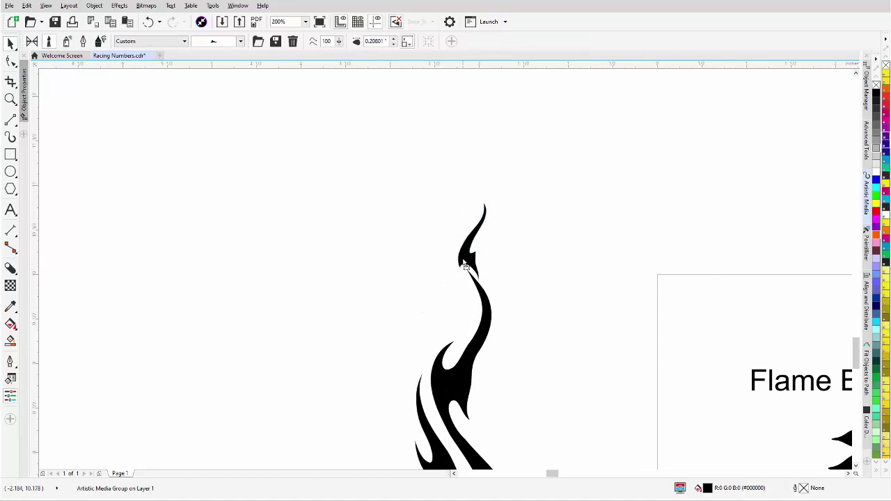
pyautogui.scroll(-1, 448, 291)
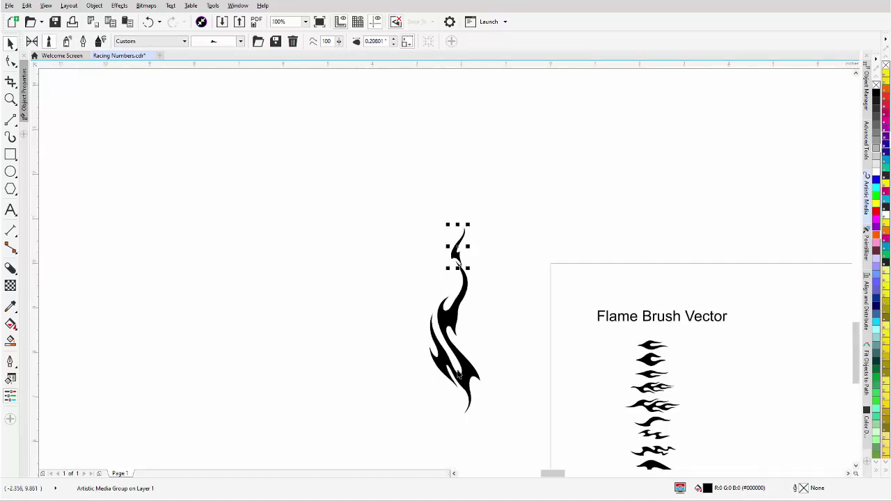
pyautogui.click(77, 165)
# Paint an upward stroke with the seventh custom flame brush along the large flame's right side
pyautogui.click(11, 137)
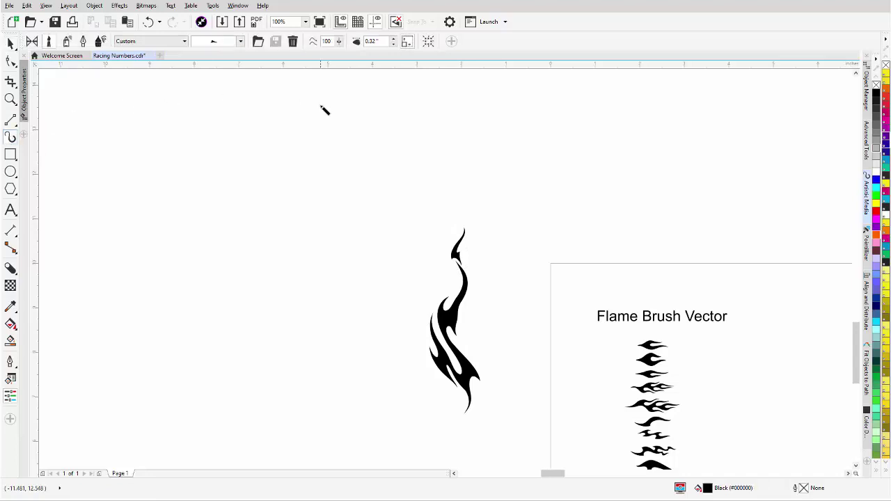
pyautogui.click(242, 42)
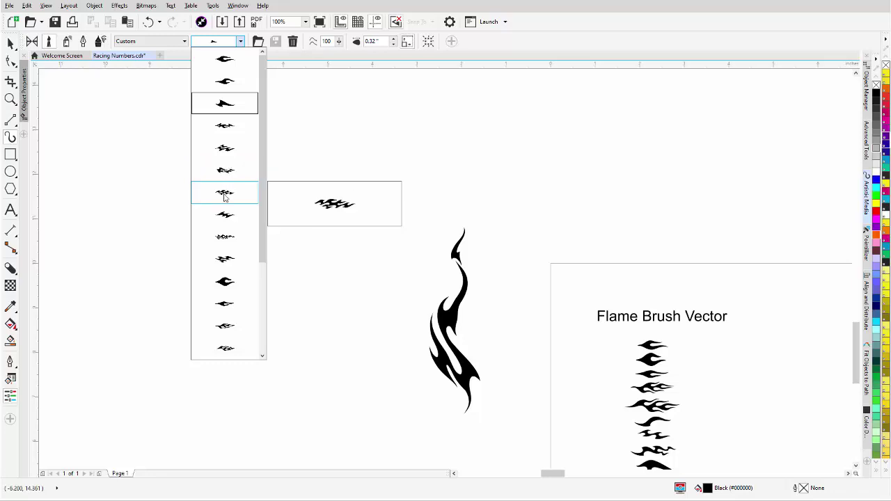
pyautogui.click(224, 195)
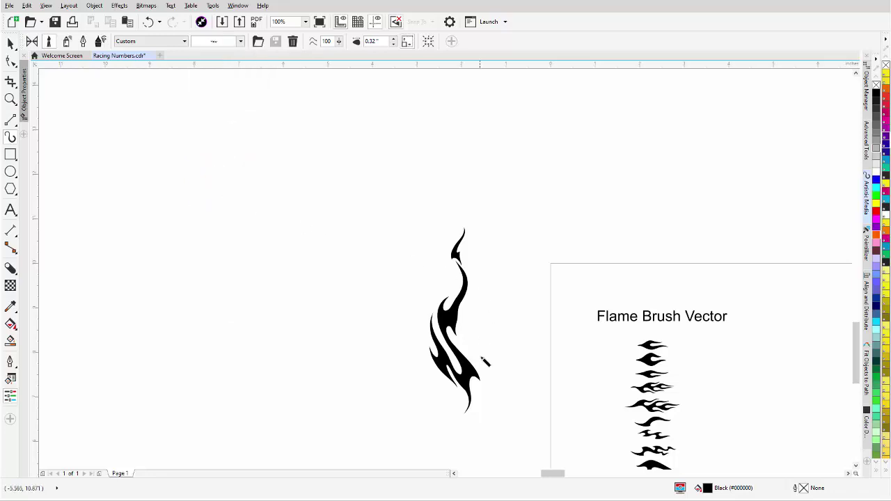
pyautogui.moveTo(494, 364)
pyautogui.mouseDown()
pyautogui.moveTo(474, 324)
pyautogui.moveTo(485, 253)
pyautogui.mouseUp()
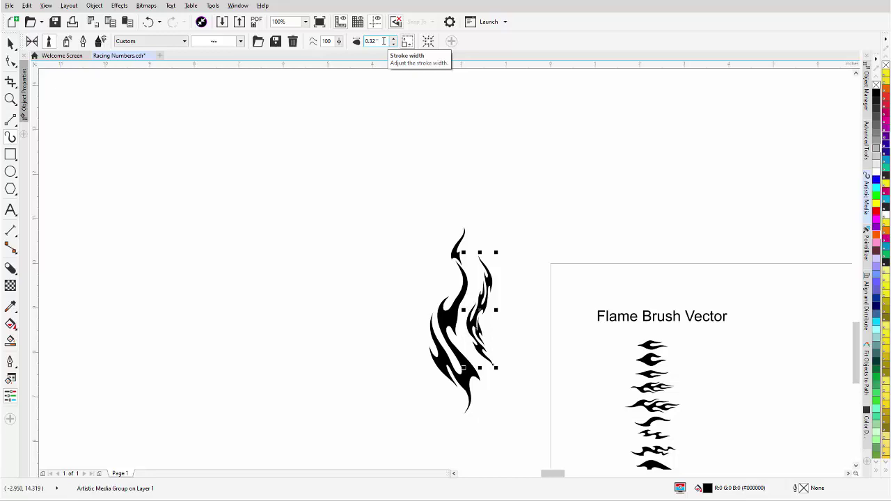
# Widen the right-hand flame stroke to 0.59 inches and shift it slightly down beside the large flame
pyautogui.scroll(2, 382, 41)
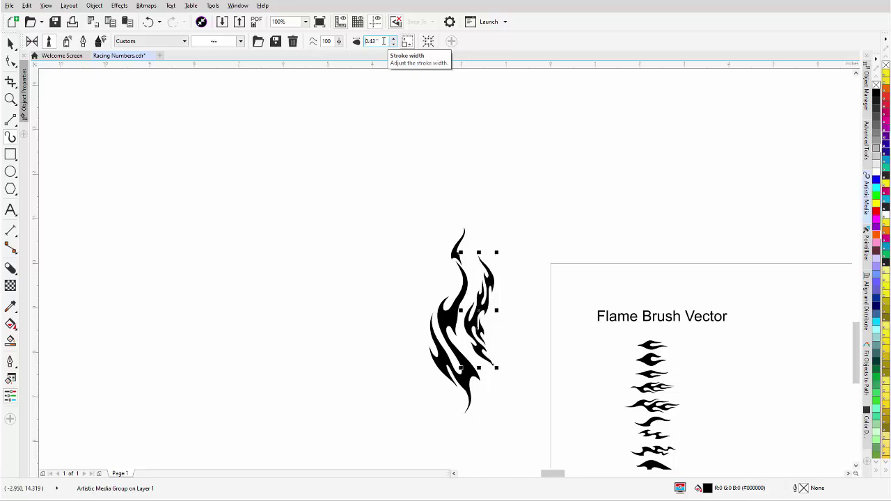
pyautogui.scroll(1, 383, 41)
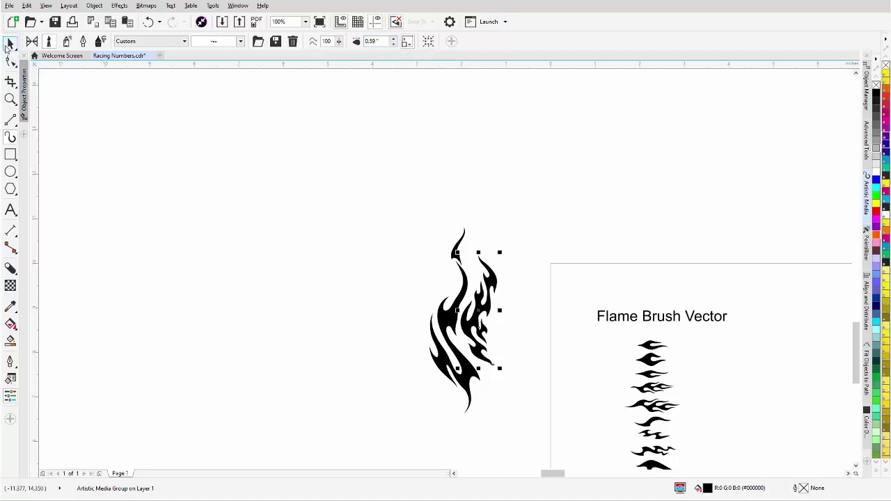
pyautogui.click(9, 44)
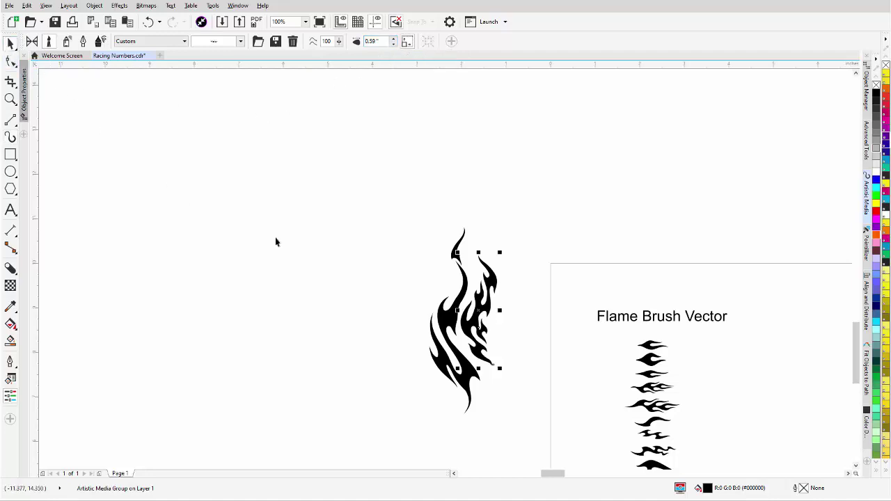
pyautogui.click(494, 294)
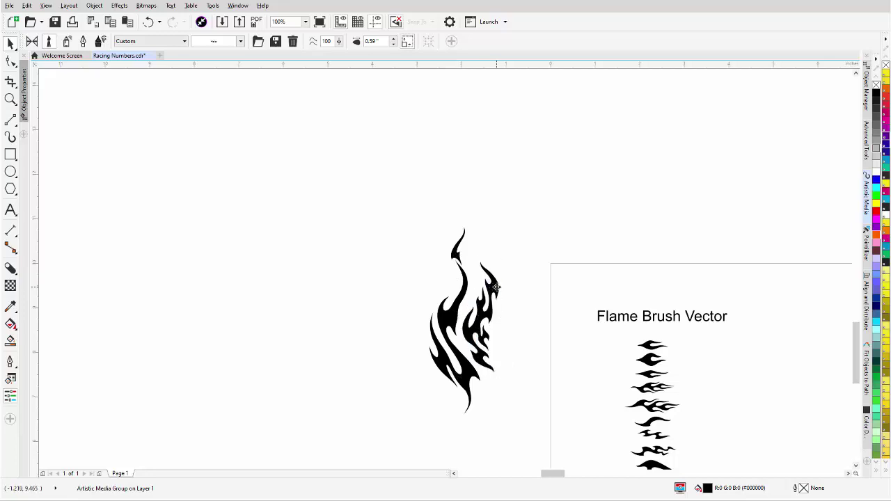
# Reshape the right-hand flame's control curve, pulling its upper end up and left and its middle and lower end toward the large flame
pyautogui.press('F10')
pyautogui.click(478, 265)
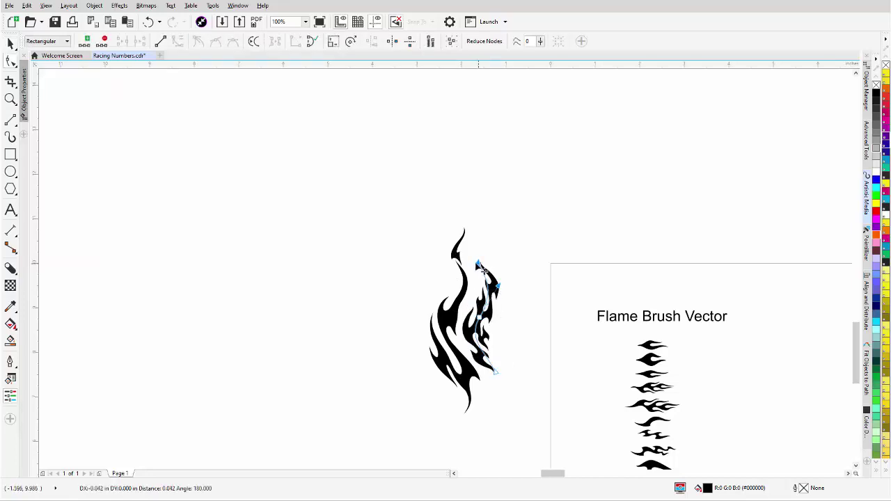
pyautogui.moveTo(479, 265); pyautogui.dragTo(469, 259)
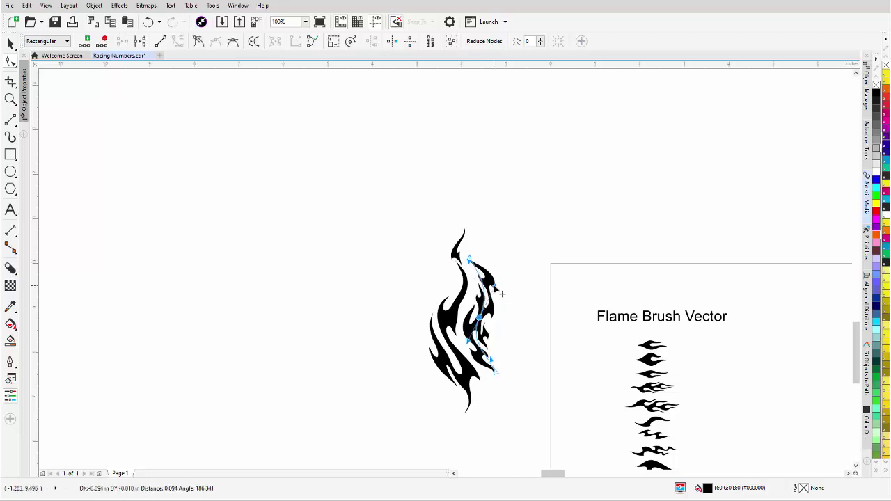
pyautogui.moveTo(501, 294); pyautogui.dragTo(493, 339)
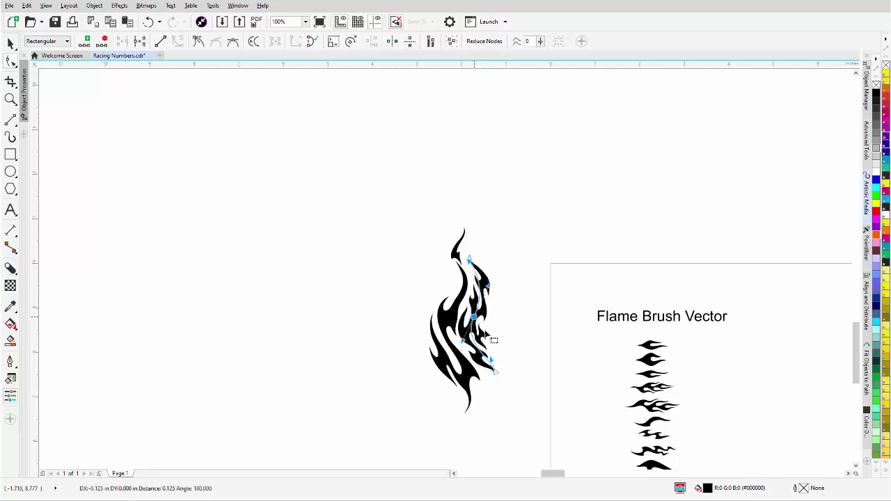
pyautogui.moveTo(503, 377); pyautogui.dragTo(499, 353)
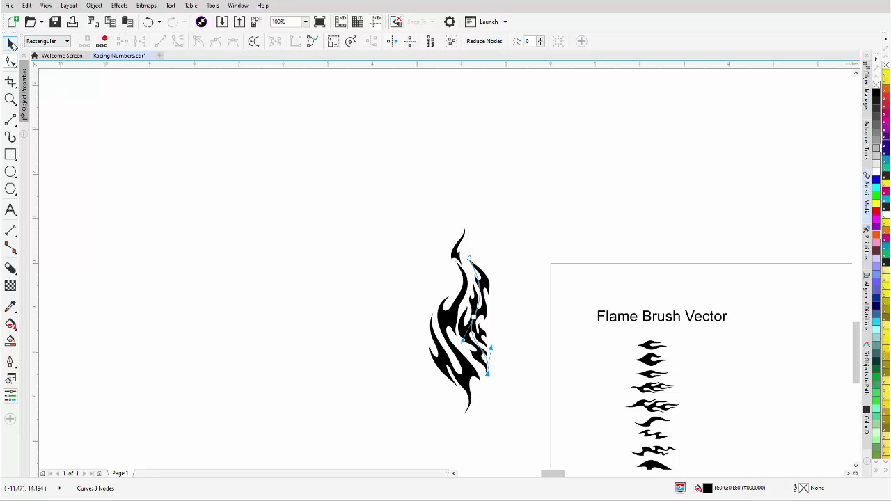
# Break all the flame strokes apart so the flame shapes separate from their control curves
pyautogui.click(11, 43)
pyautogui.moveTo(526, 197); pyautogui.dragTo(381, 445)
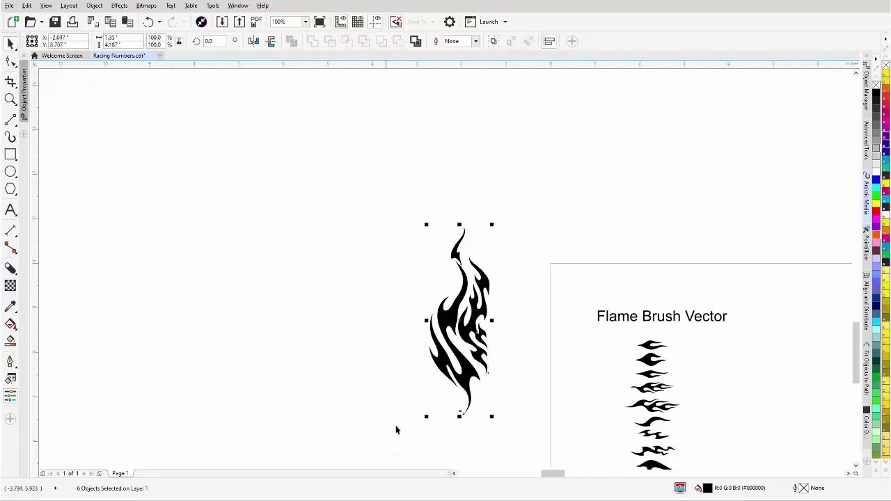
pyautogui.rightClick(460, 384)
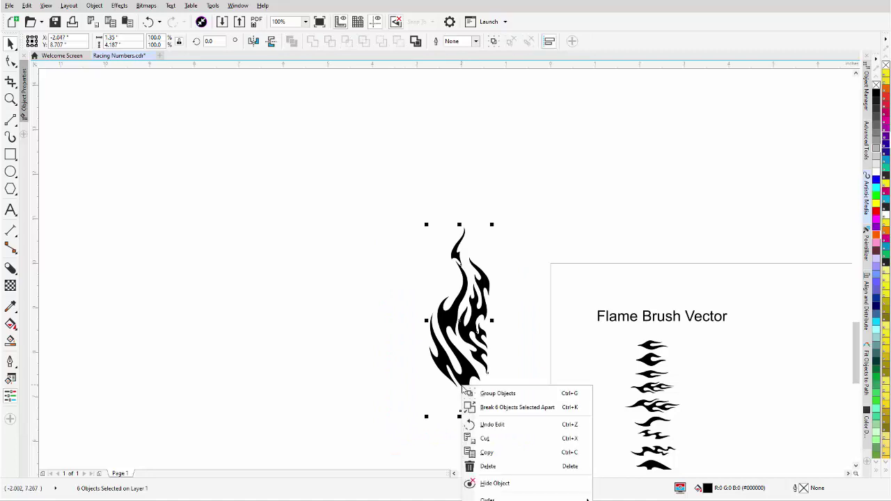
pyautogui.click(490, 408)
pyautogui.click(500, 403)
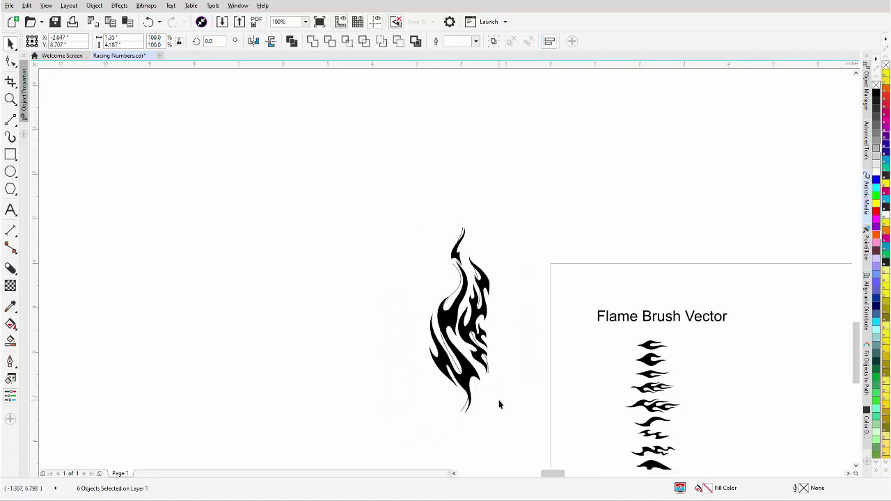
# Move the three separated control curves into the empty area left of the flames
pyautogui.click(451, 359)
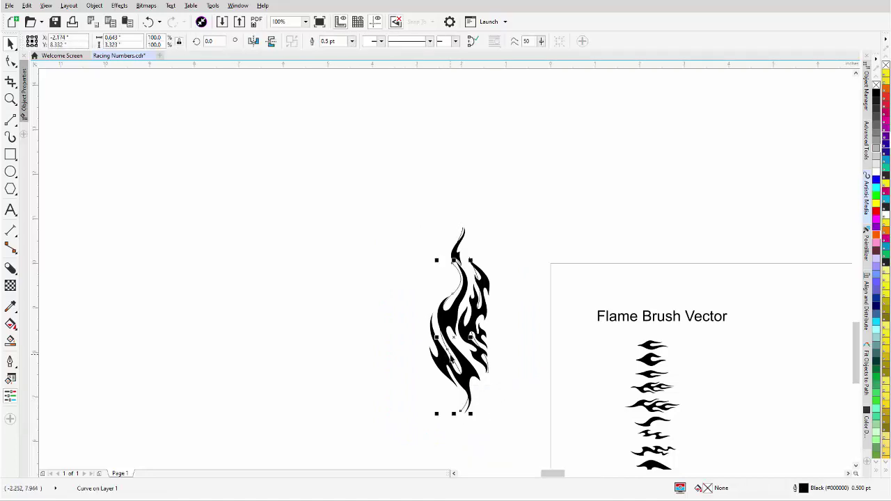
pyautogui.moveTo(451, 359); pyautogui.dragTo(369, 351)
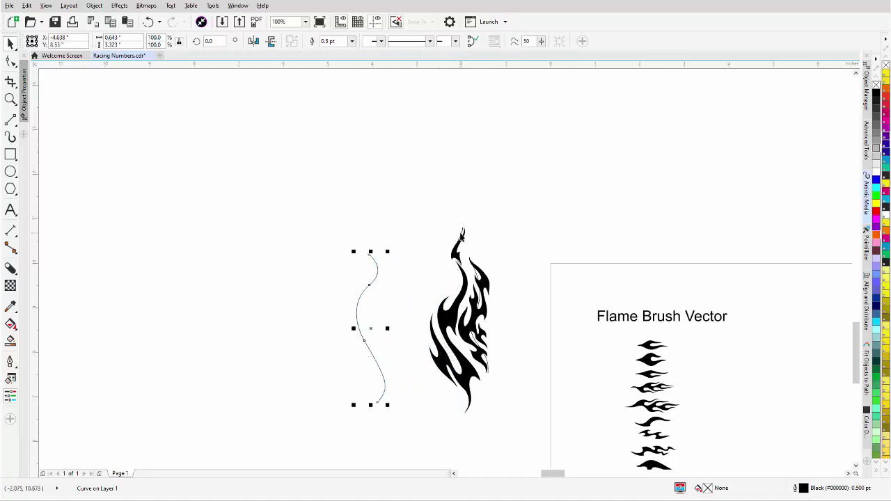
pyautogui.click(461, 235)
pyautogui.moveTo(460, 236); pyautogui.dragTo(421, 245)
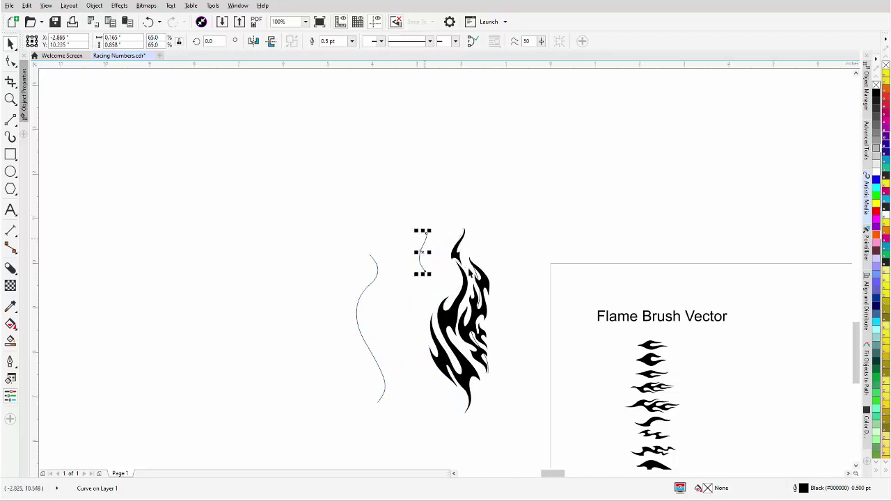
pyautogui.click(474, 277)
pyautogui.moveTo(475, 277); pyautogui.dragTo(398, 262)
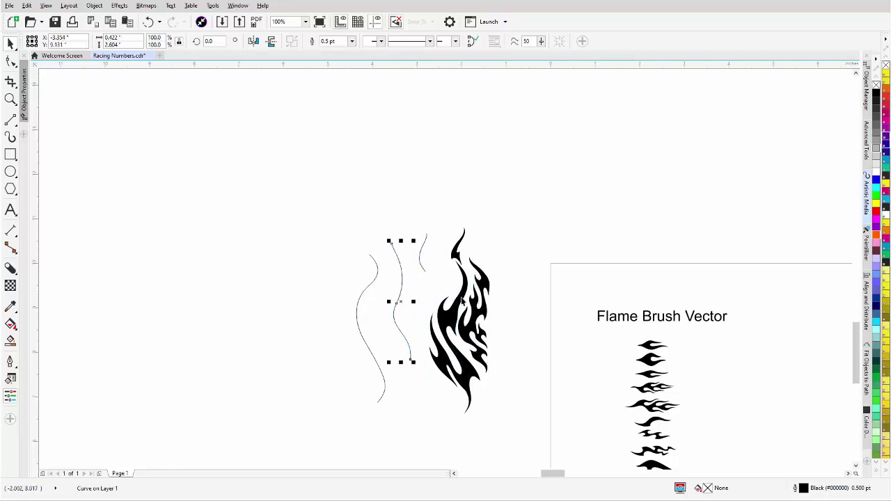
# Enlarge the small top flame to 89.3% and reposition it over the large flame's tip
pyautogui.click(459, 255)
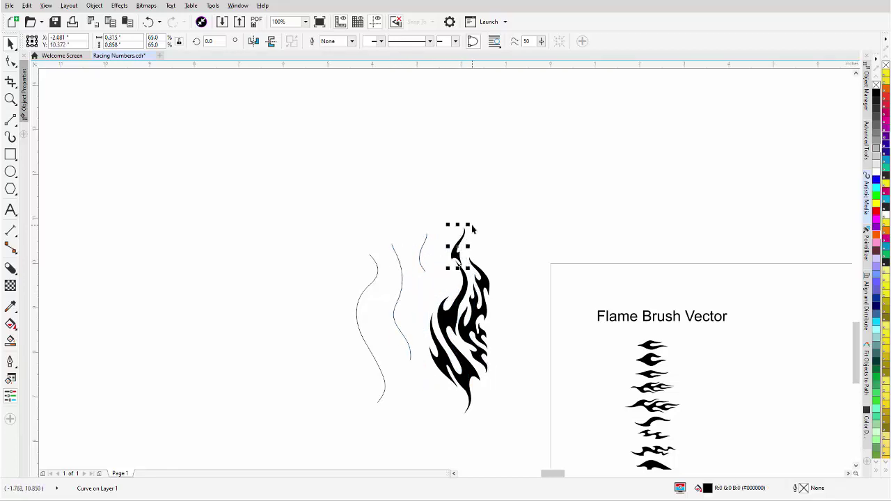
pyautogui.moveTo(469, 224); pyautogui.dragTo(473, 209)
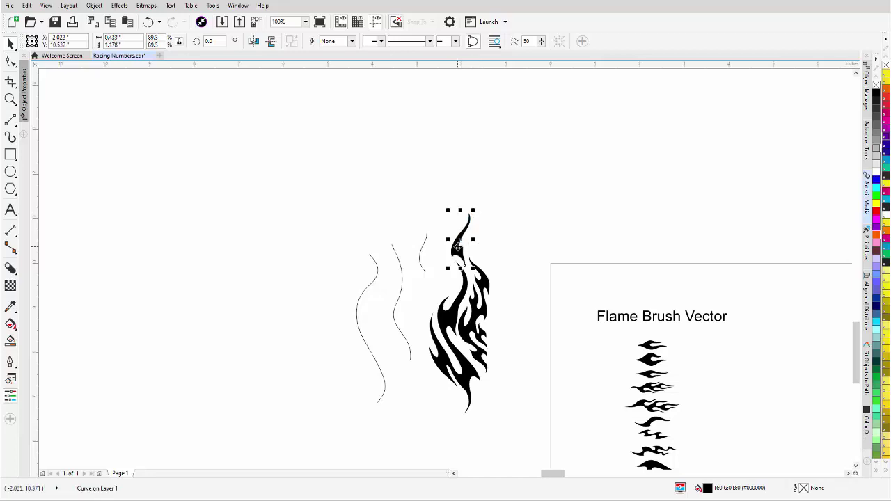
pyautogui.moveTo(462, 249); pyautogui.dragTo(462, 256)
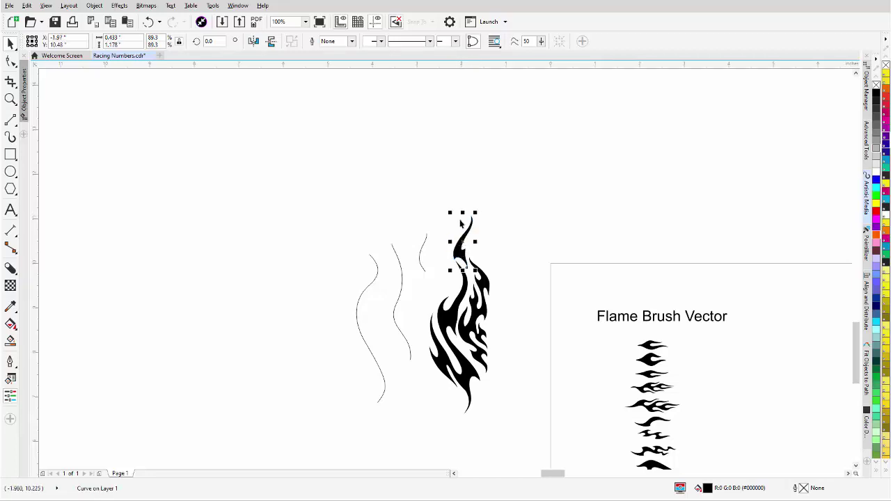
# Skew the small top flame's upper end to the left and nudge the flame against the large flame's tip
pyautogui.click(462, 240)
pyautogui.moveTo(462, 212); pyautogui.dragTo(452, 215)
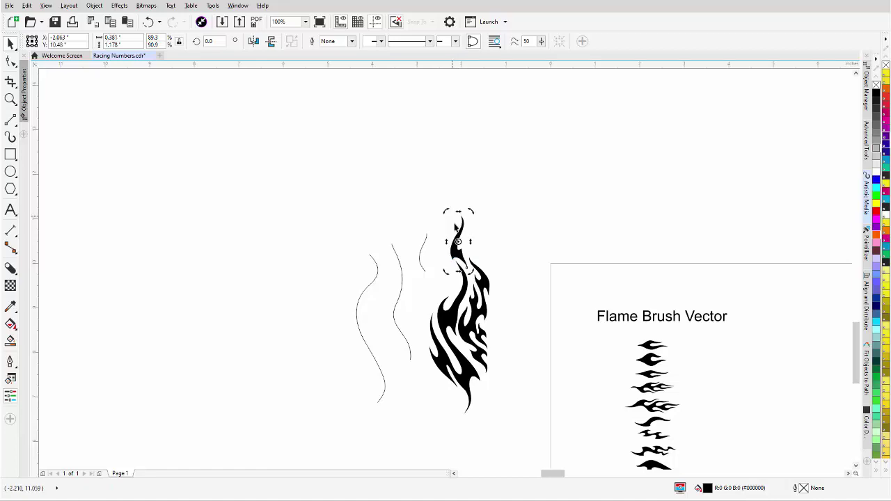
pyautogui.click(465, 268)
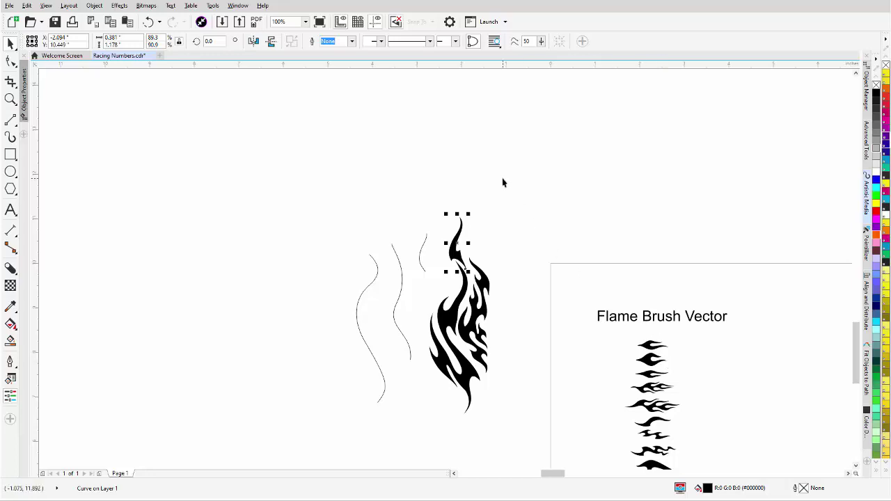
# Examine the outline nodes of the right-hand flame and the small top flame up close
pyautogui.scroll(4, 468, 243)
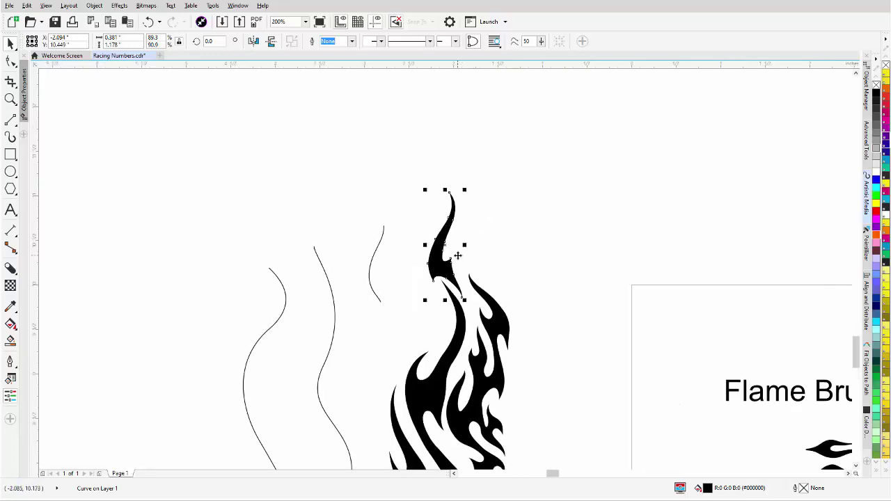
pyautogui.click(499, 341)
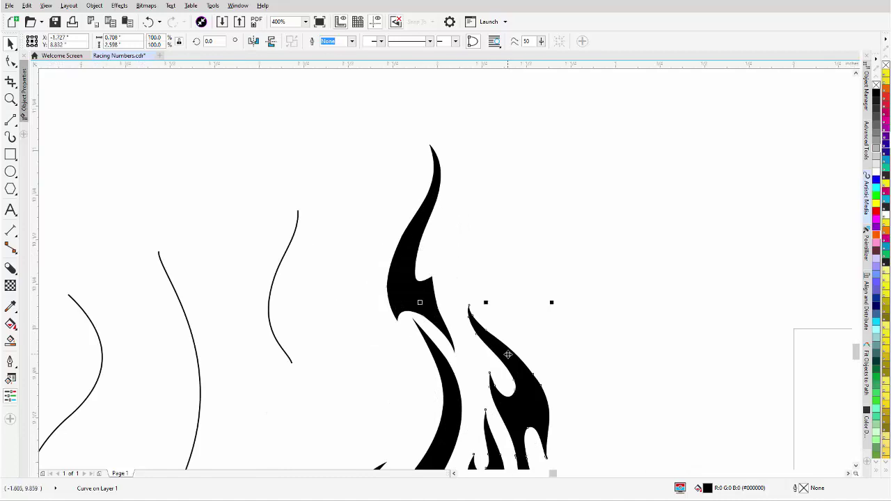
pyautogui.press('F10')
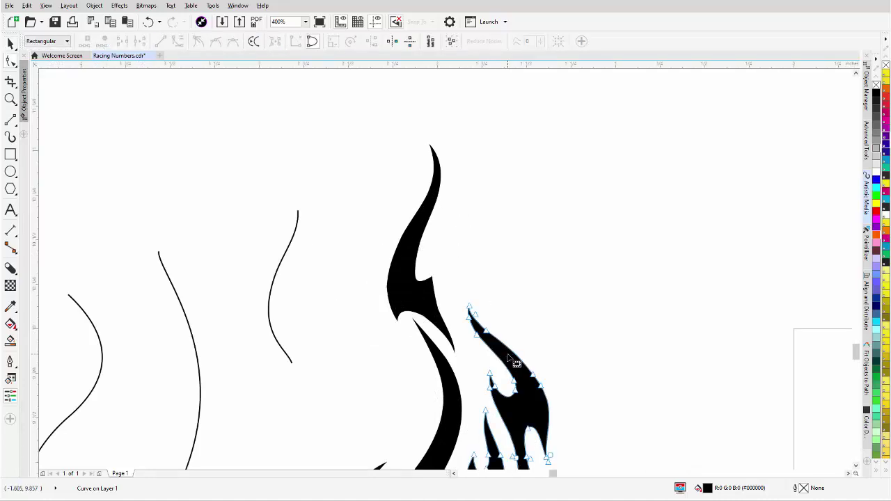
pyautogui.click(430, 304)
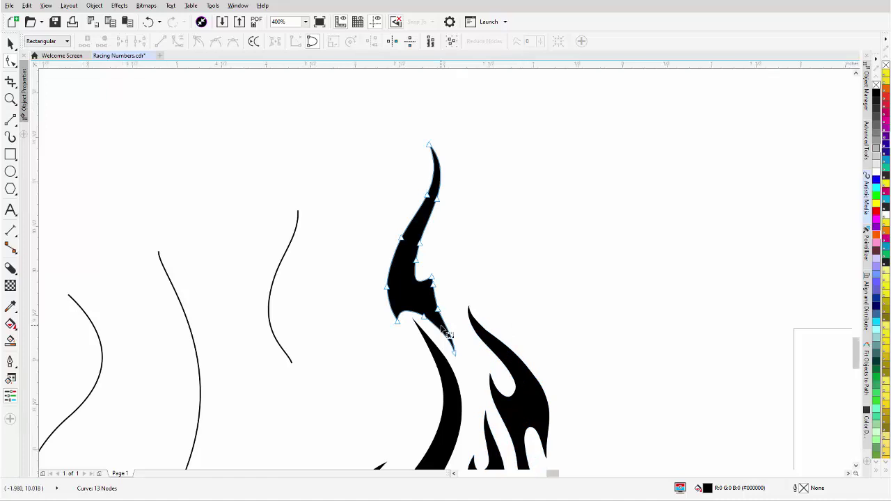
pyautogui.scroll(-4, 452, 329)
pyautogui.scroll(2, 456, 327)
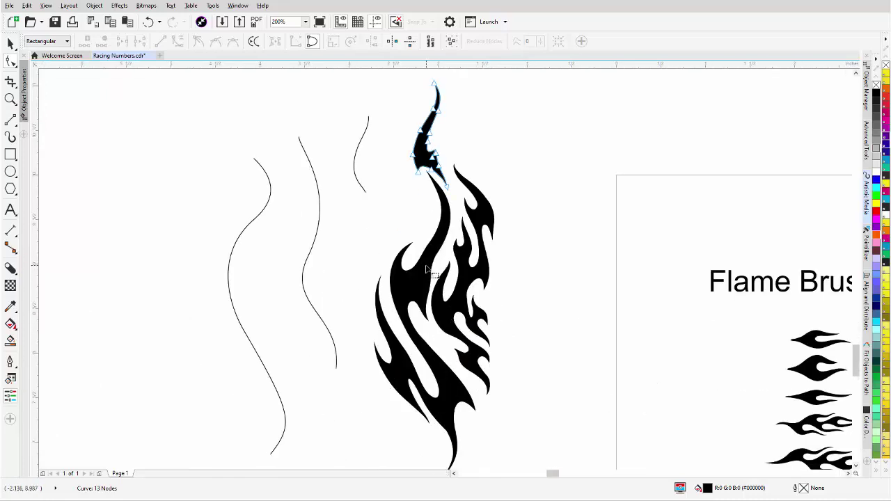
# Delete the surplus nodes along the large flame's right edge between its upper bend and the short inner tongue
pyautogui.click(435, 271)
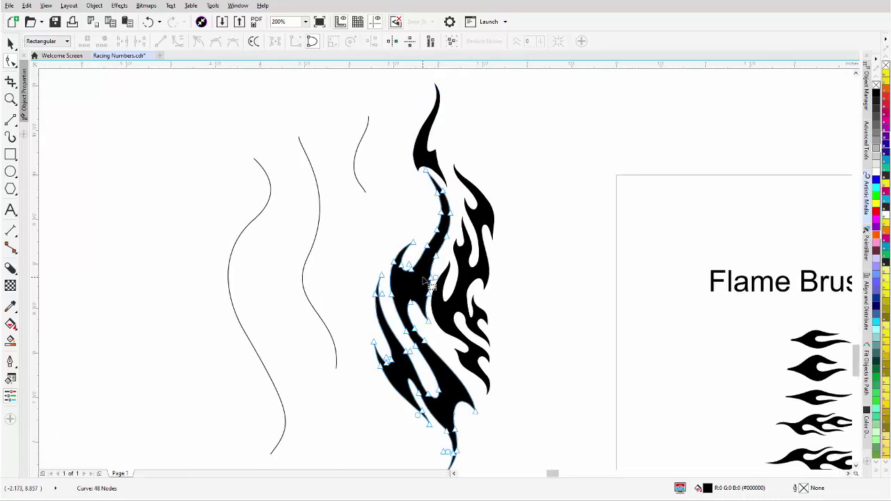
pyautogui.scroll(2, 421, 275)
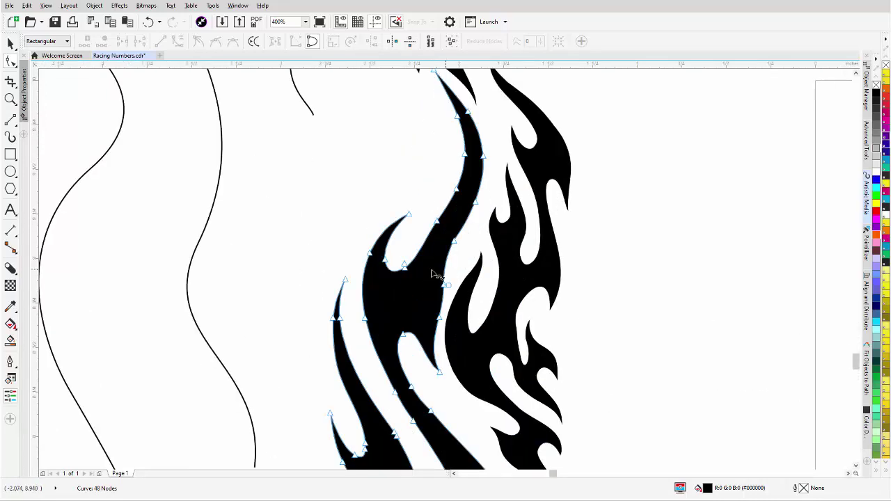
pyautogui.click(457, 245)
pyautogui.press('Delete')
pyautogui.click(455, 245)
pyautogui.press('Delete')
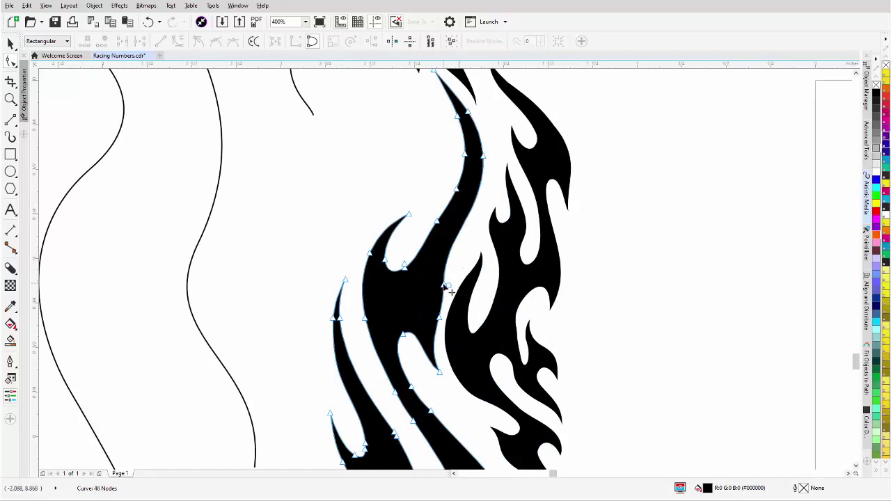
pyautogui.click(445, 286)
pyautogui.press('Delete')
pyautogui.click(444, 285)
pyautogui.press('Delete')
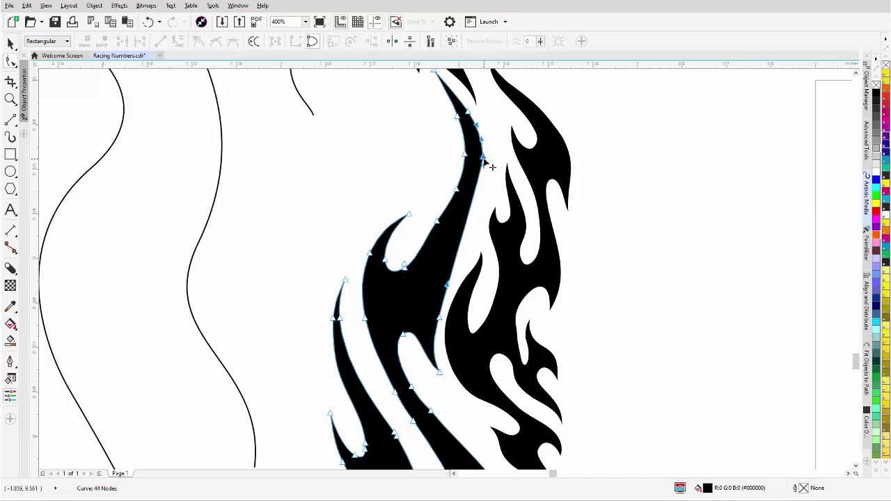
# Adjust the curve handles on the large flame's right edge to smooth the stretch below its upper bend
pyautogui.click(483, 161)
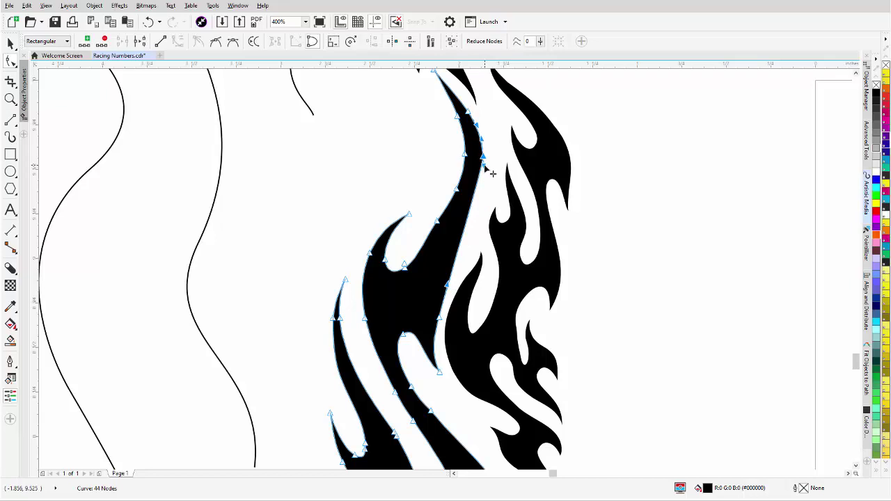
pyautogui.moveTo(487, 170); pyautogui.dragTo(497, 212)
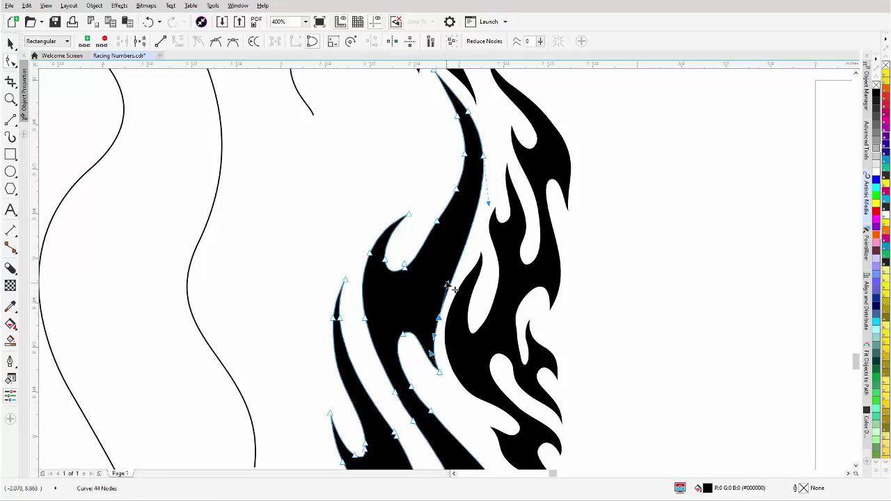
pyautogui.moveTo(447, 285)
pyautogui.mouseDown()
pyautogui.moveTo(473, 279)
pyautogui.moveTo(448, 284)
pyautogui.mouseUp()
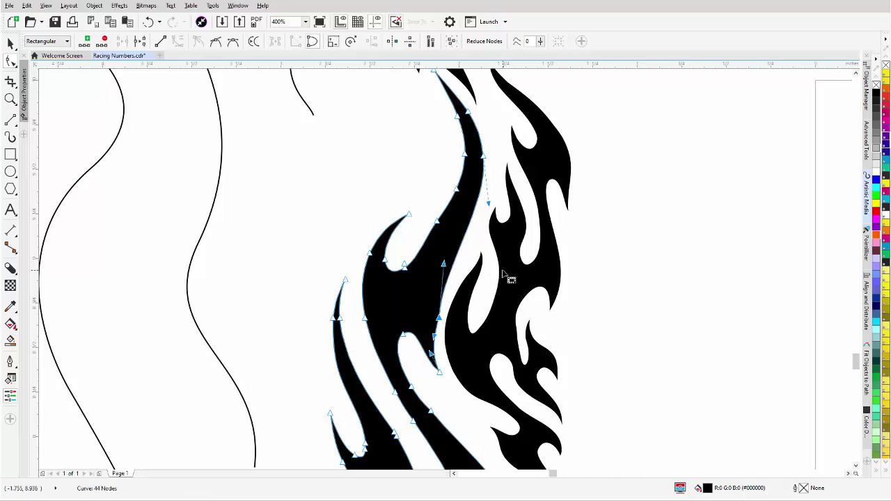
# Select the nodes around the upper tip of the right-hand flame and move the tip up and left toward the small top flame
pyautogui.click(506, 277)
pyautogui.press('F3')
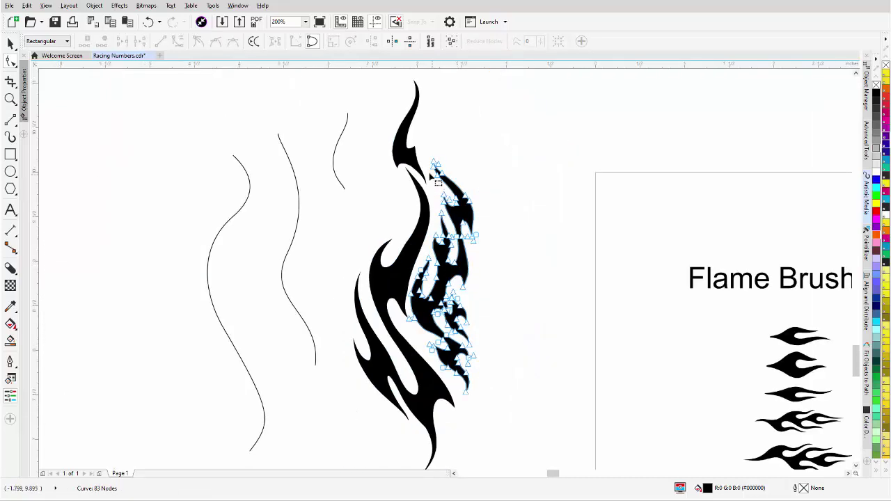
pyautogui.scroll(3, 429, 170)
pyautogui.moveTo(496, 208); pyautogui.dragTo(452, 306)
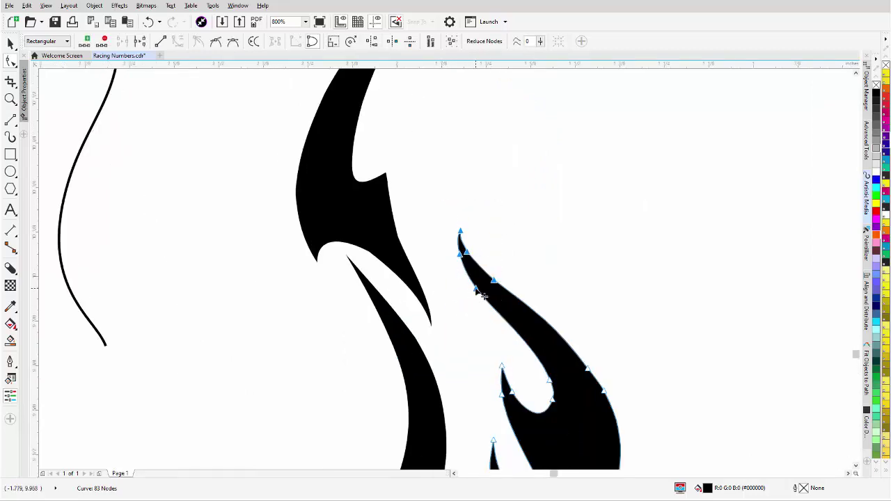
pyautogui.moveTo(528, 188); pyautogui.dragTo(453, 313)
pyautogui.click(515, 263)
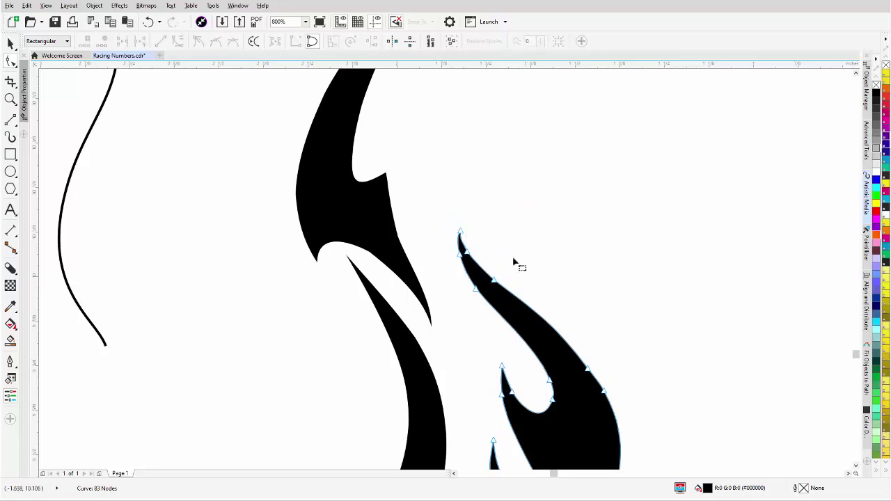
pyautogui.click(496, 284)
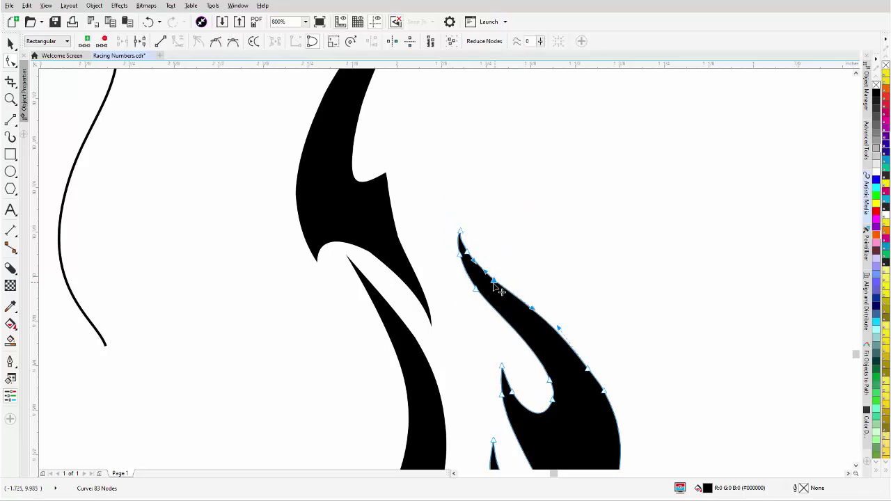
pyautogui.keyDown('shift'); pyautogui.click(475, 290); pyautogui.keyUp('shift')
pyautogui.moveTo(465, 238); pyautogui.dragTo(432, 213)
pyautogui.scroll(-1, 444, 299)
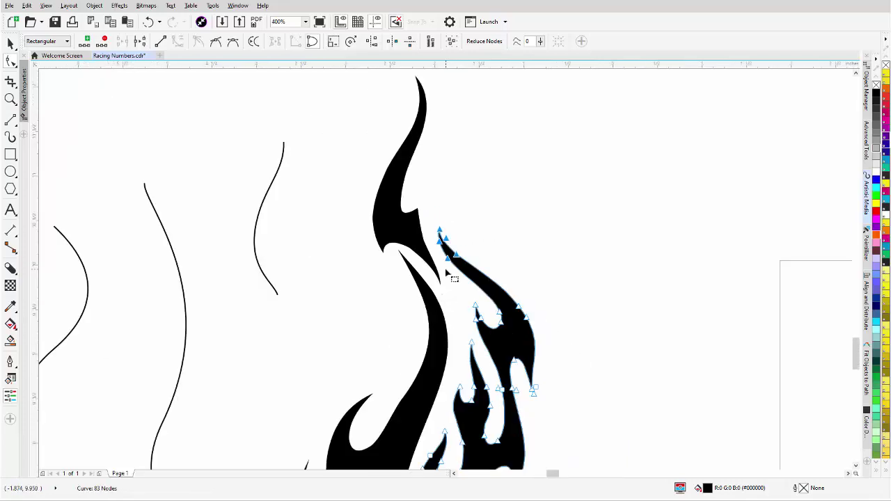
pyautogui.scroll(-1, 445, 272)
pyautogui.scroll(-1, 418, 274)
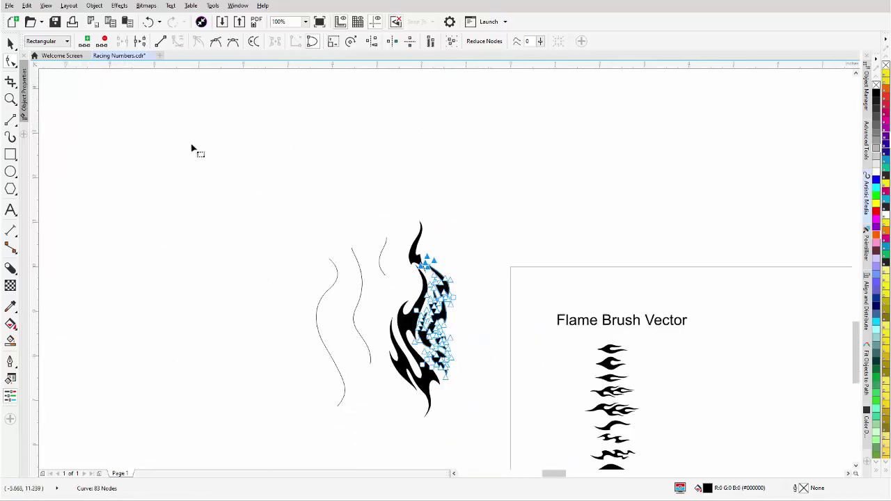
# Delete the three practice flames together with their three control curves beside the page
pyautogui.click(10, 44)
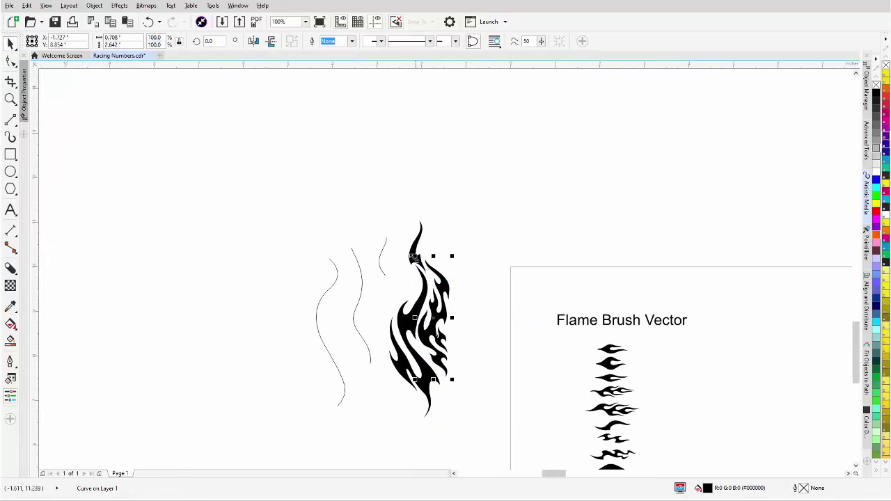
pyautogui.click(496, 275)
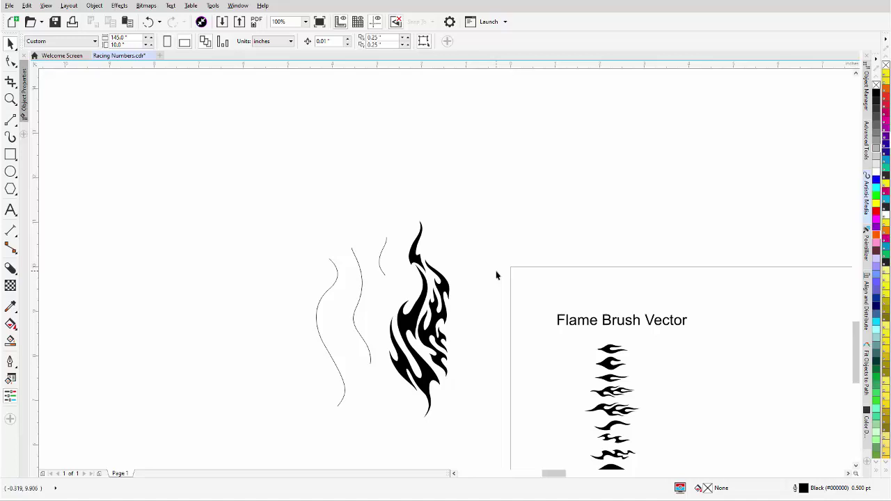
pyautogui.press('F3')
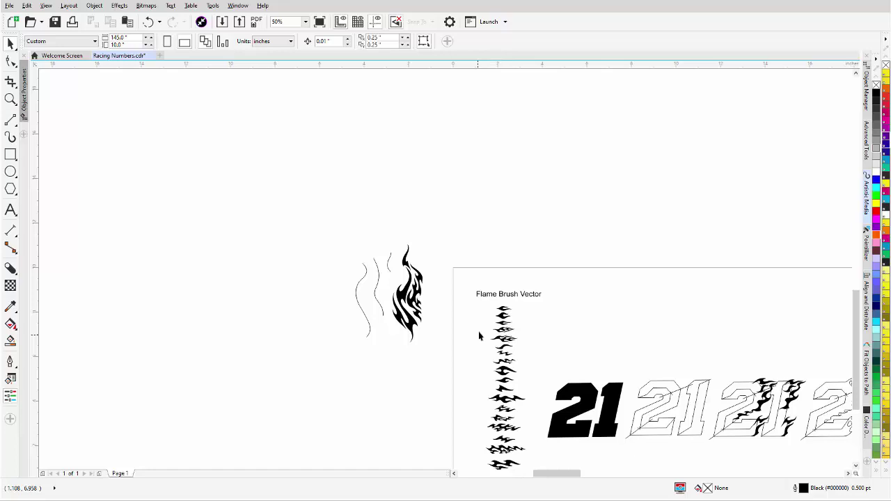
pyautogui.moveTo(444, 214); pyautogui.dragTo(329, 378)
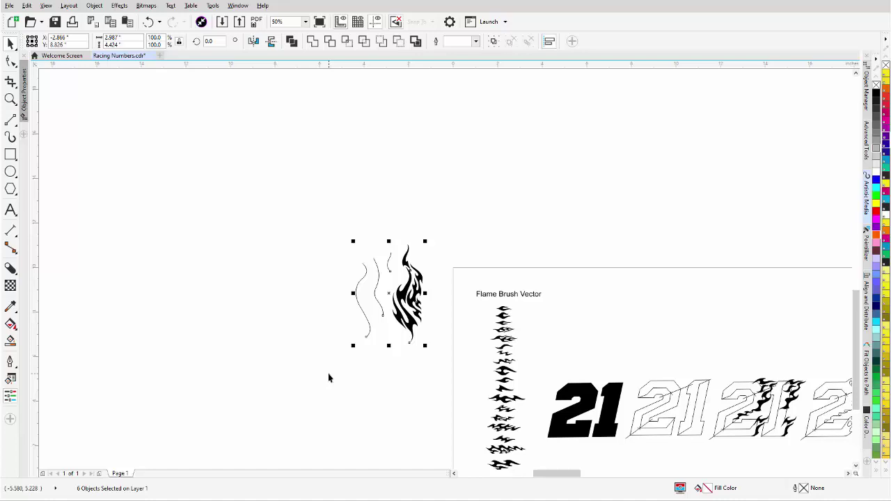
pyautogui.press('Delete')
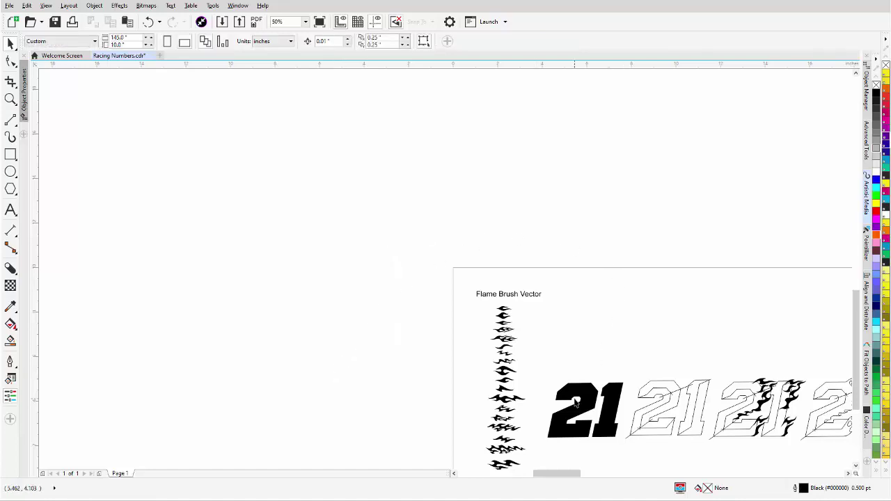
# Duplicate the solid black 21 directly above the original and give the copy no fill and a black outline
pyautogui.scroll(2, 604, 407)
pyautogui.click(453, 259)
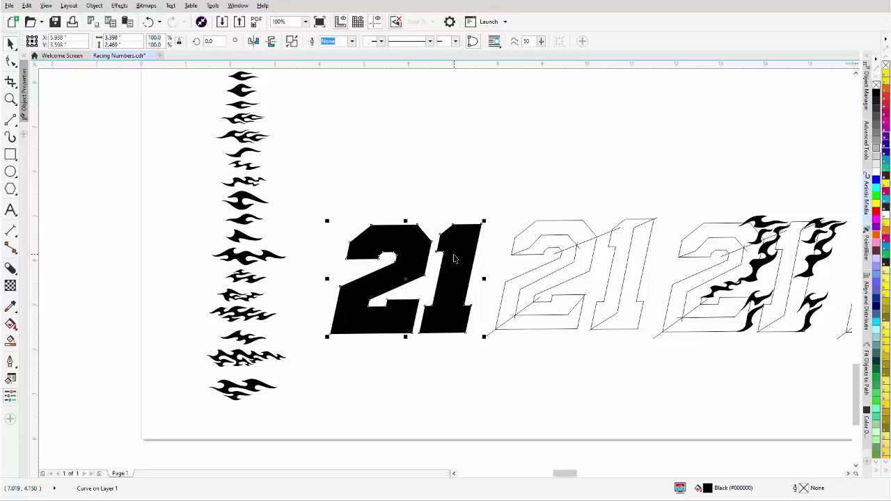
pyautogui.scroll(-1, 453, 259)
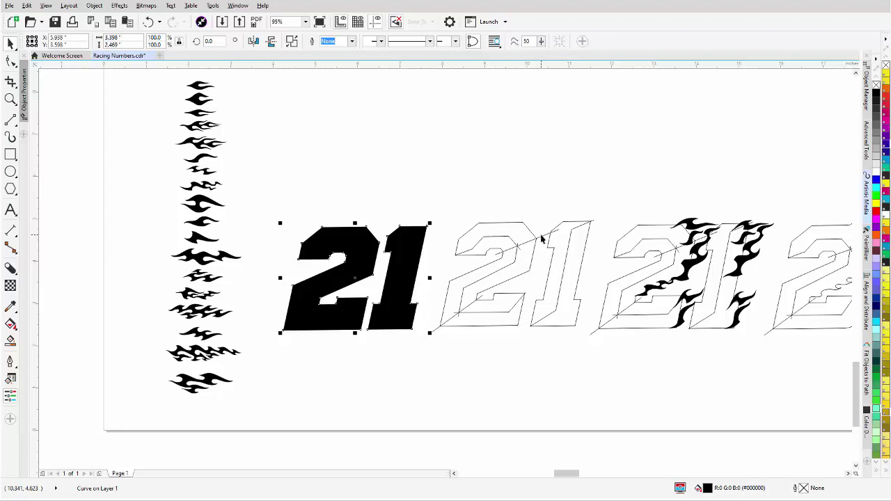
pyautogui.click(474, 307)
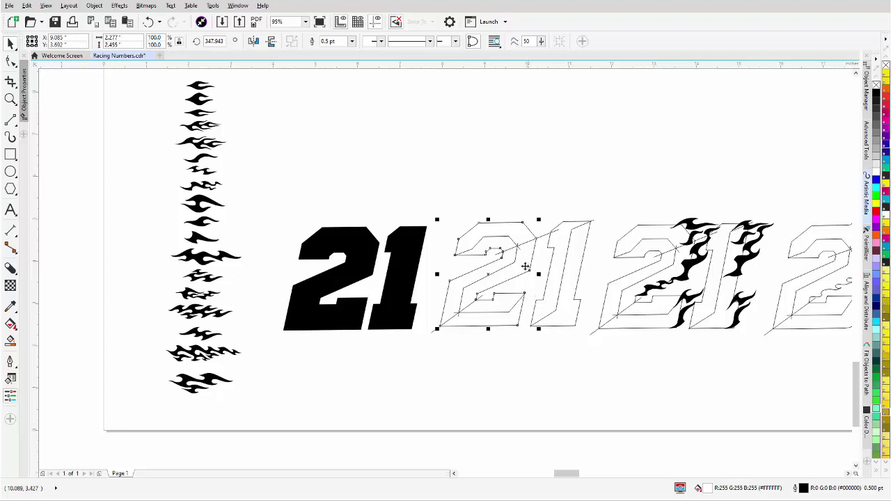
pyautogui.press('Escape')
pyautogui.click(409, 242)
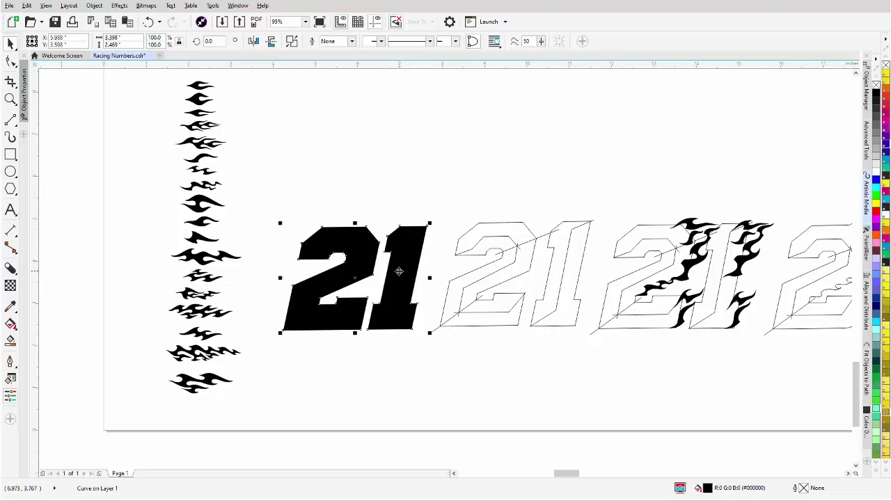
pyautogui.moveTo(398, 272); pyautogui.dragTo(423, 148)
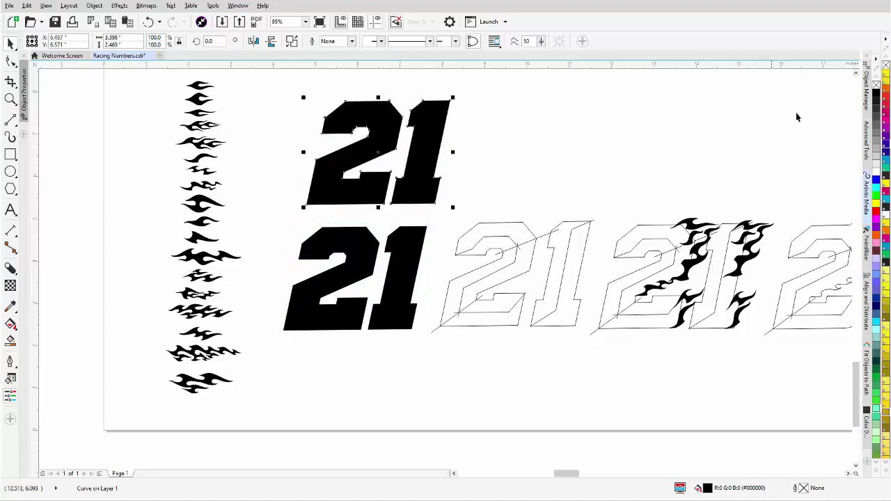
pyautogui.click(877, 84)
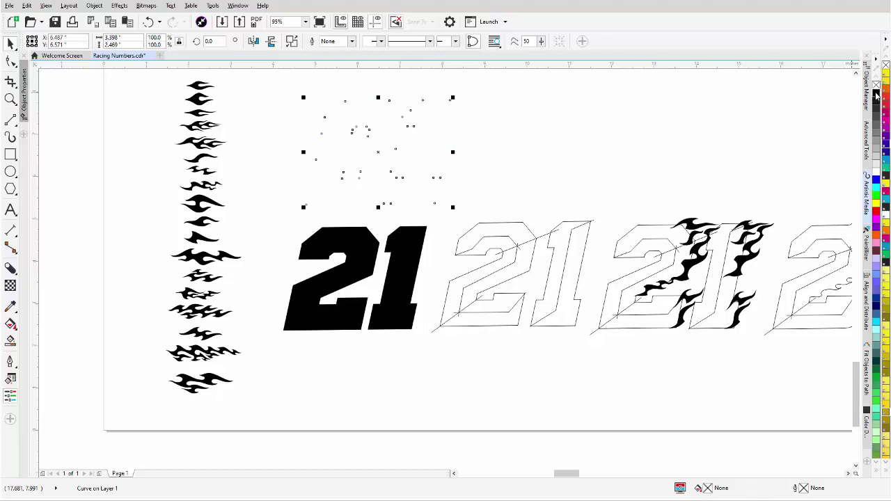
pyautogui.rightClick(876, 94)
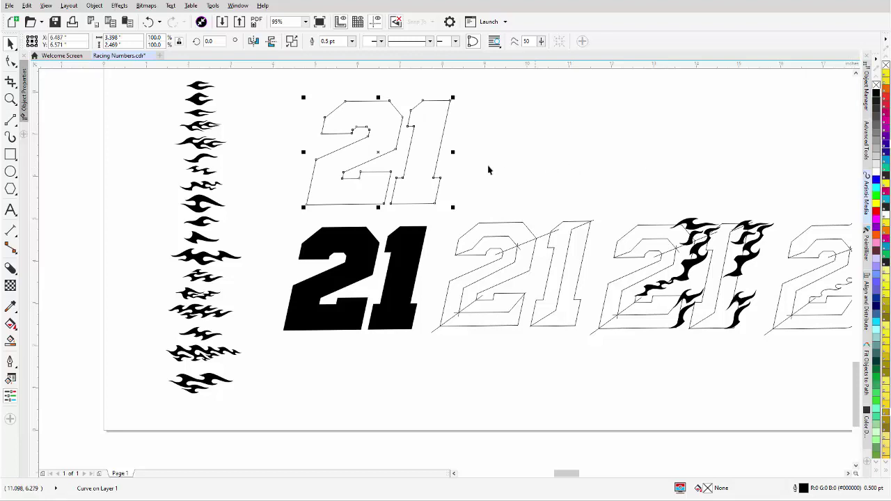
# Draw a Pen line about 0.84 in wide and 0.34 in high across the outlined 2, overshooting its inner hook corner and outer right corner
pyautogui.click(13, 122)
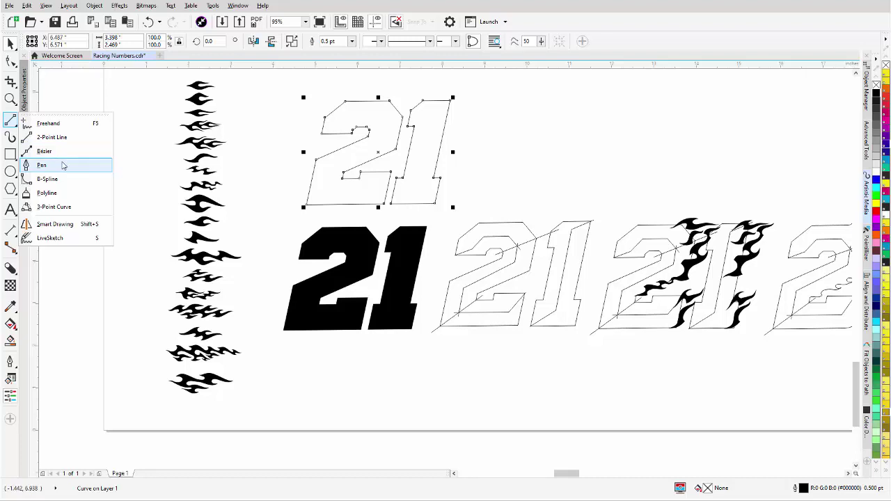
pyautogui.click(63, 165)
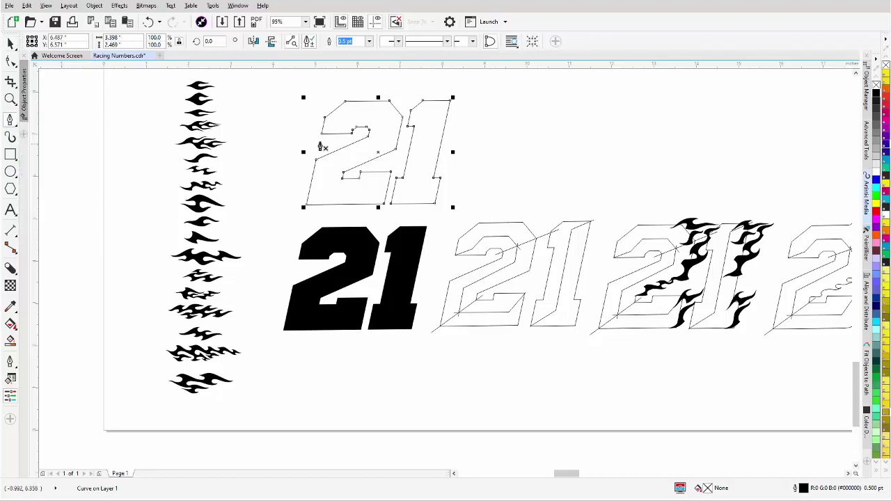
pyautogui.press('Escape')
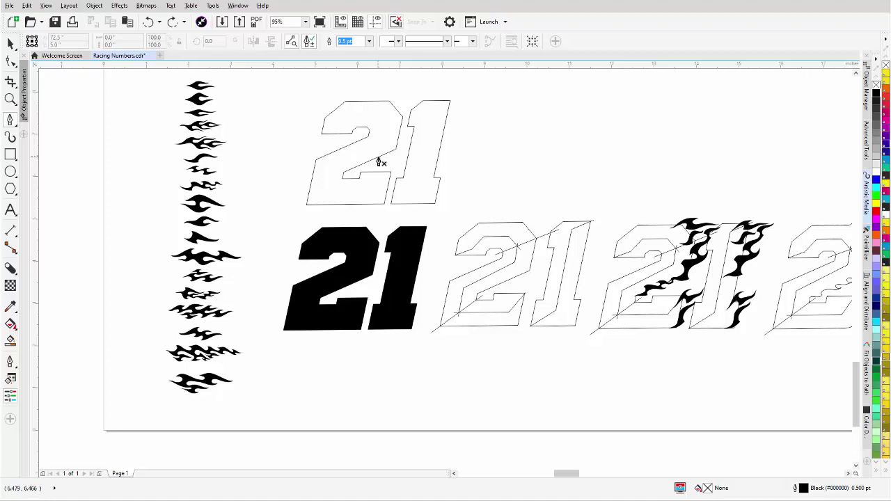
pyautogui.scroll(3, 378, 162)
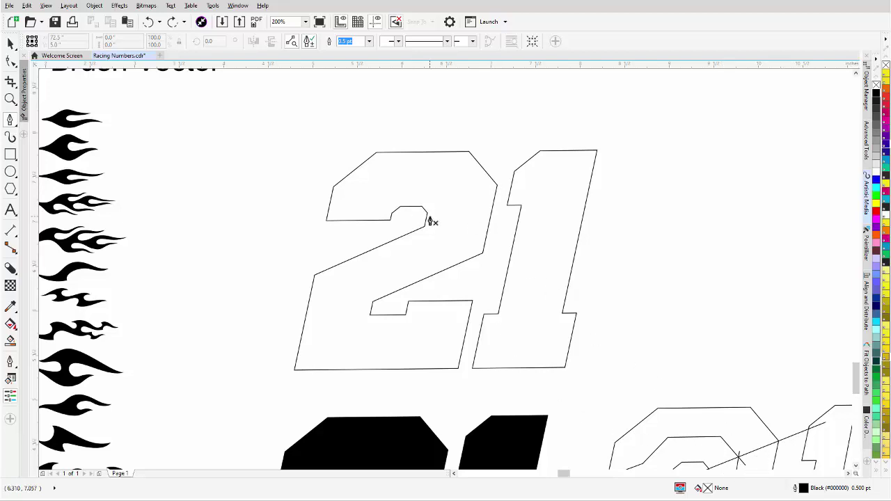
pyautogui.scroll(2, 437, 211)
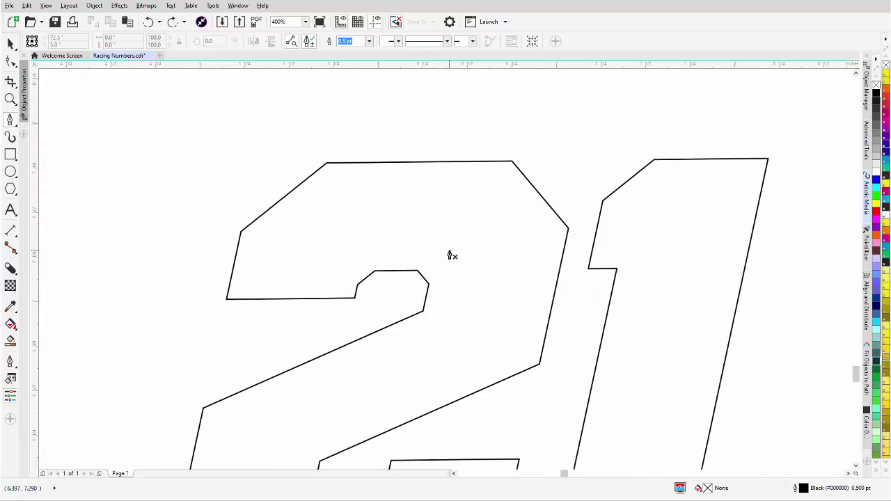
pyautogui.scroll(2, 452, 255)
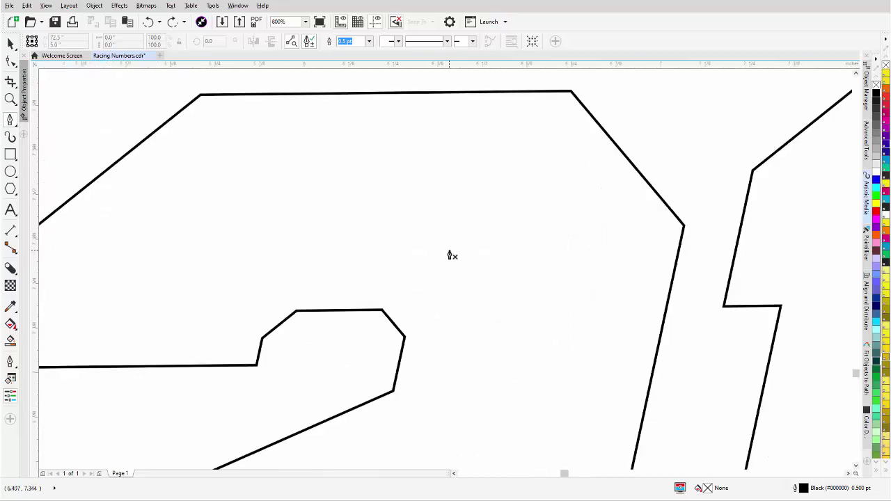
pyautogui.click(397, 341)
pyautogui.doubleClick(696, 224)
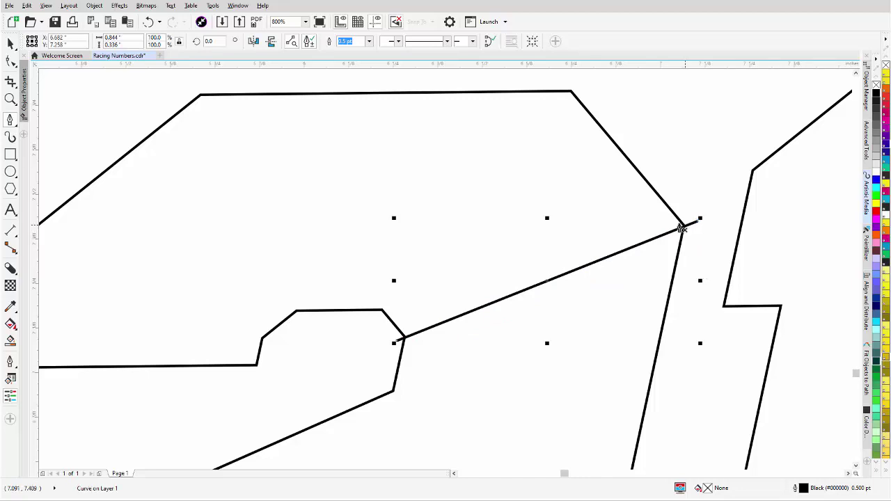
# Pull the line's right end back inside the 2's outline, try a purple Smart Fill on the 2, and undo the fill
pyautogui.click(10, 60)
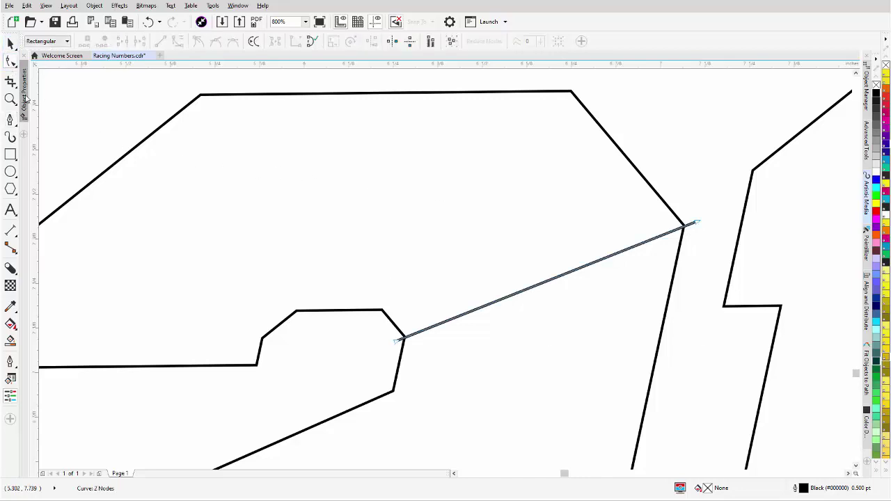
pyautogui.moveTo(696, 224); pyautogui.dragTo(670, 234)
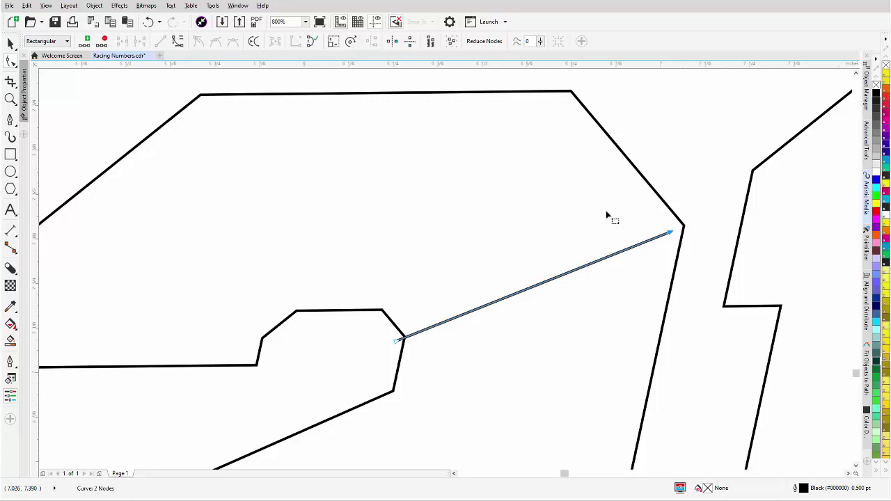
pyautogui.click(10, 340)
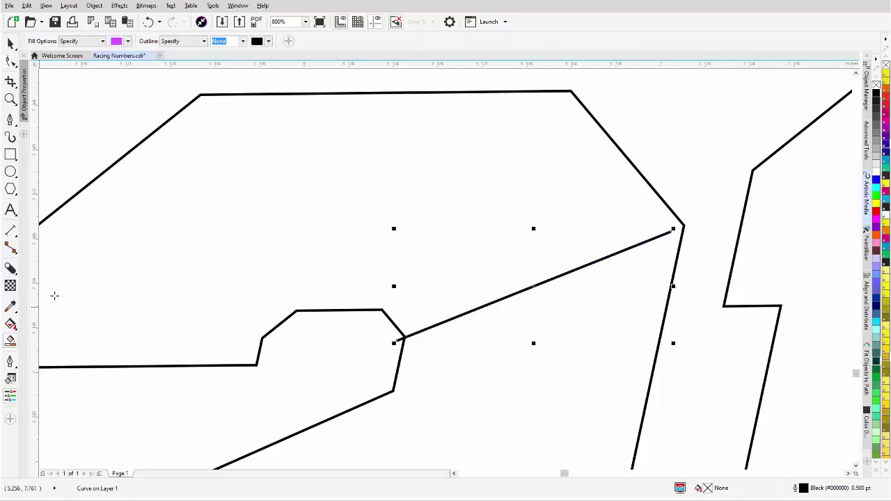
pyautogui.click(251, 210)
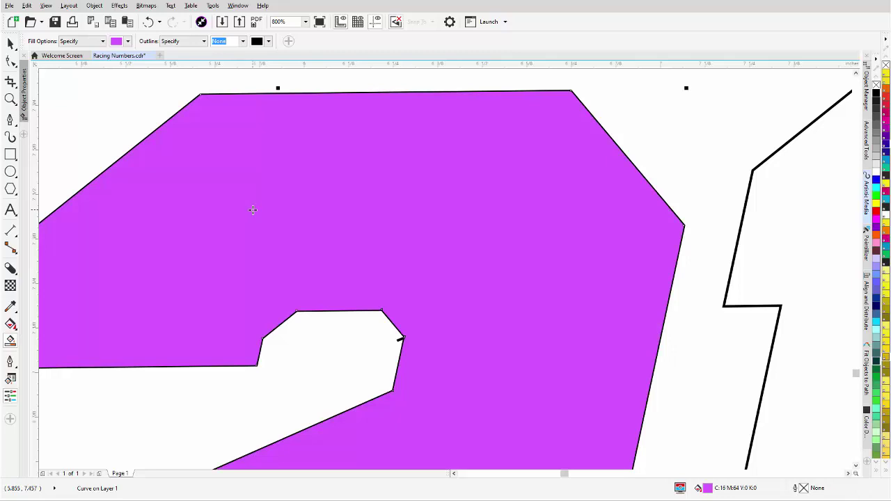
pyautogui.hotkey('ctrl', 'z')
# Extend the line's right end past the 2's outer corner, test a purple Smart Fill on the upper section, and undo the fill
pyautogui.click(10, 61)
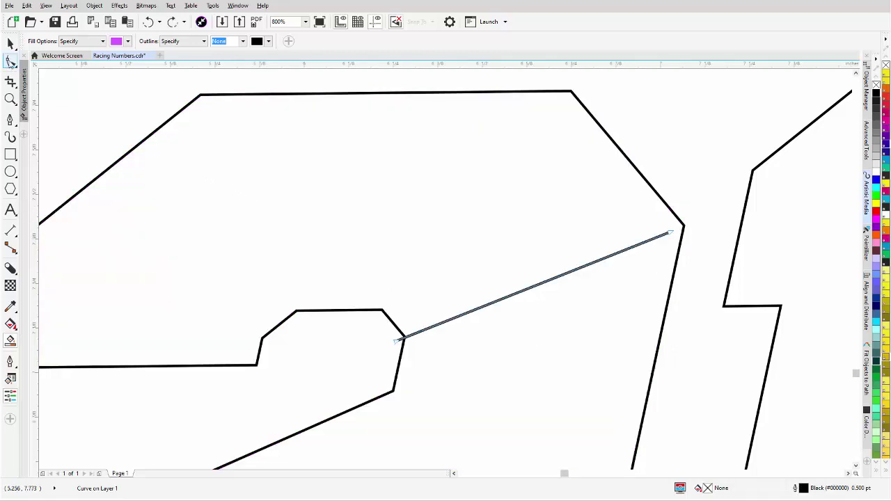
pyautogui.moveTo(669, 233); pyautogui.dragTo(690, 225)
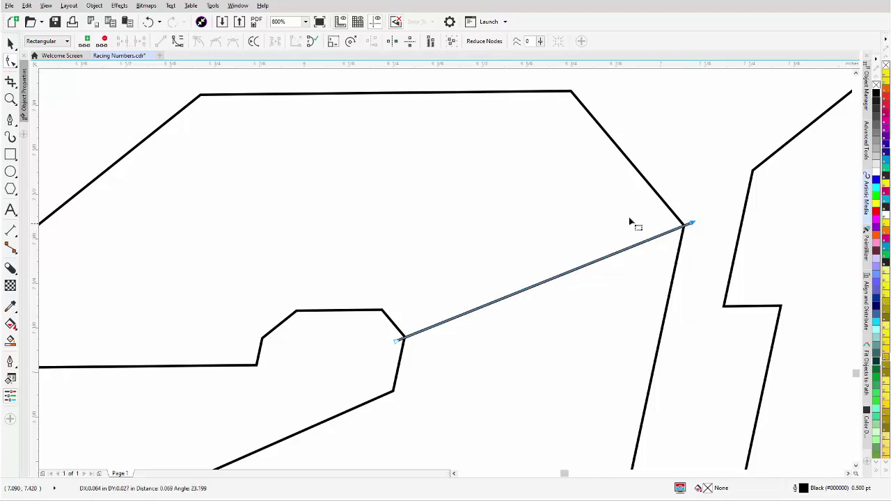
pyautogui.click(11, 340)
pyautogui.click(192, 259)
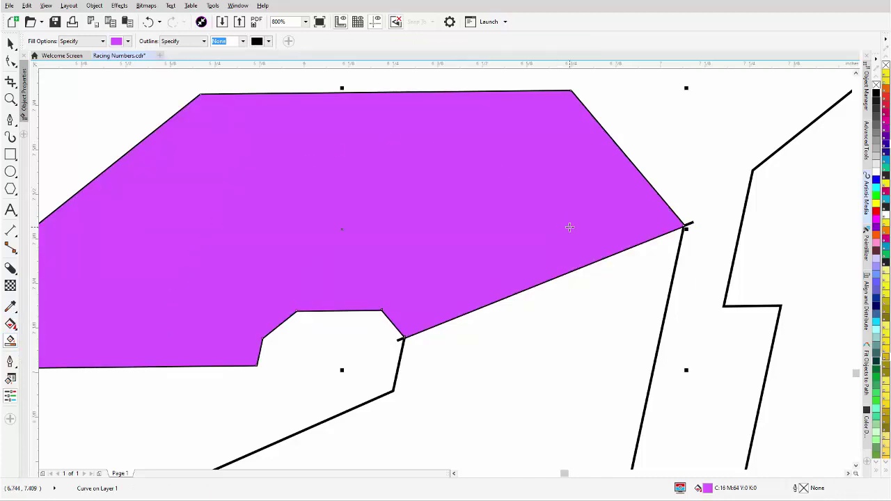
pyautogui.hotkey('ctrl', 'z')
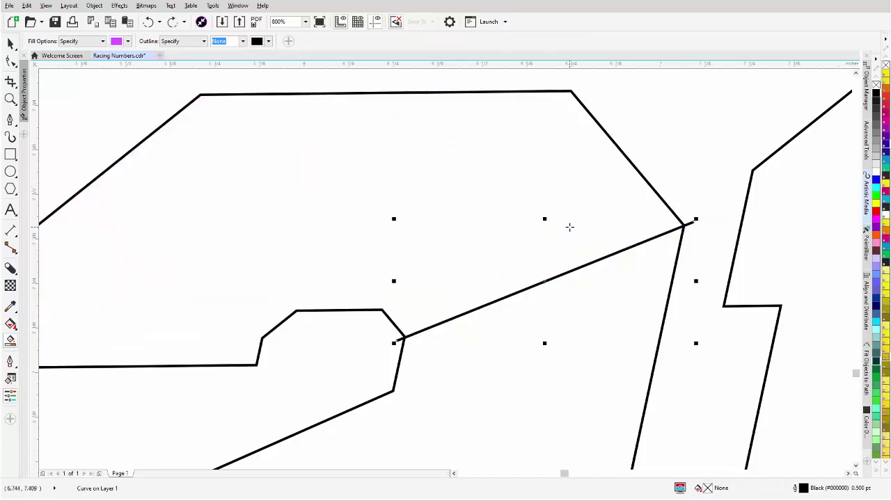
pyautogui.scroll(-2, 496, 245)
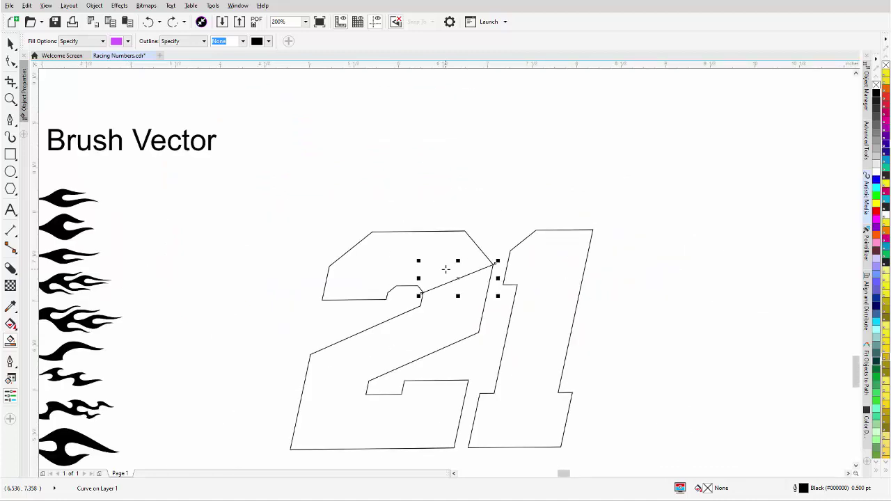
pyautogui.scroll(-1, 445, 268)
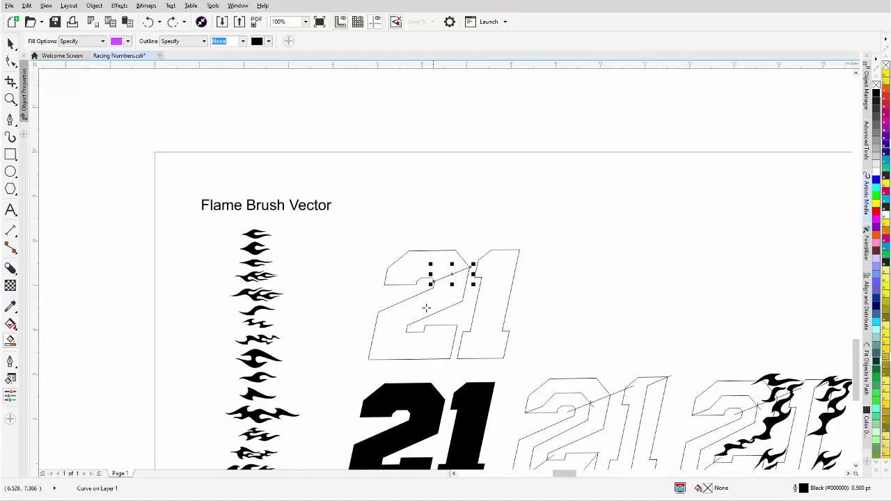
# Draw a Pen line about 0.90 in wide and 0.65 in high from the 2's lower inner notch corner past its bottom-left outer corner
pyautogui.scroll(1, 404, 334)
pyautogui.scroll(1, 446, 268)
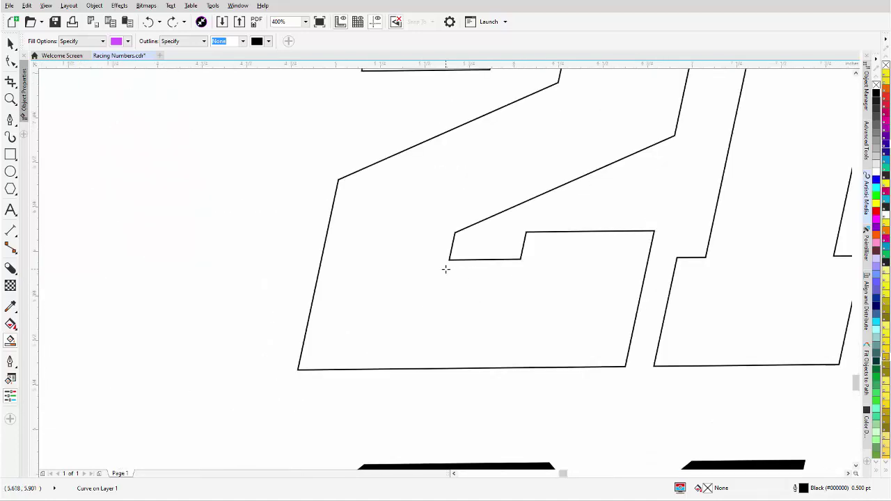
pyautogui.scroll(1, 445, 269)
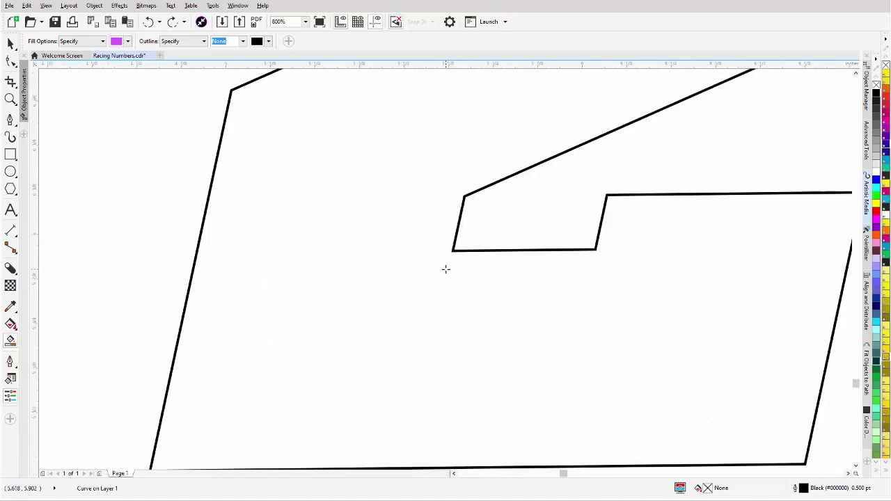
pyautogui.click(11, 119)
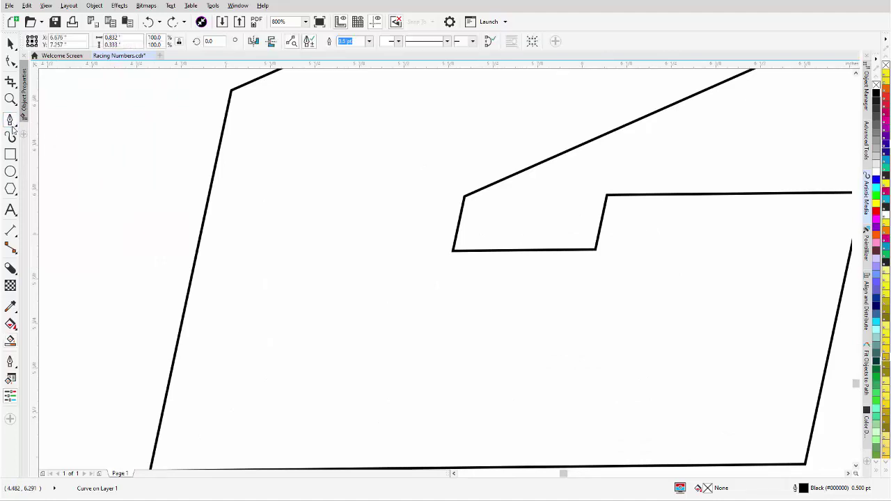
pyautogui.click(456, 249)
pyautogui.scroll(-1, 296, 379)
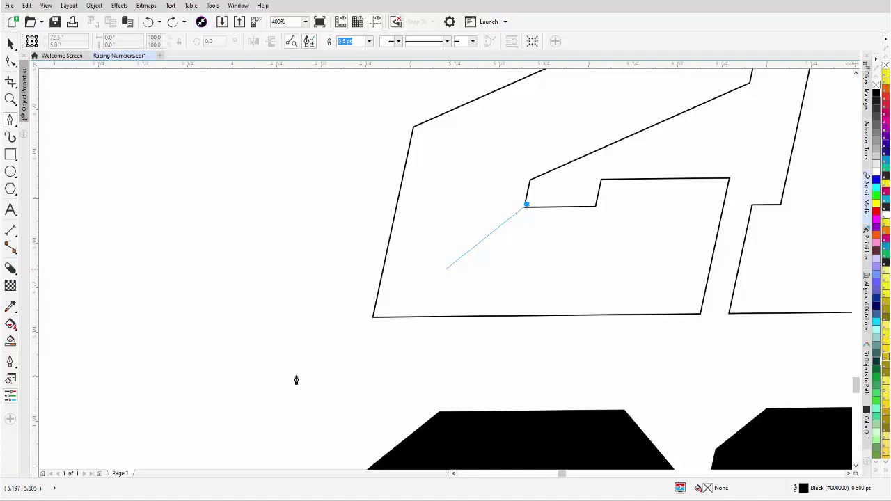
pyautogui.click(373, 319)
# Adjust both ends of the 2's lower diagonal line so they overshoot the bottom-left outer corner and the inner notch corner
pyautogui.scroll(5, 374, 320)
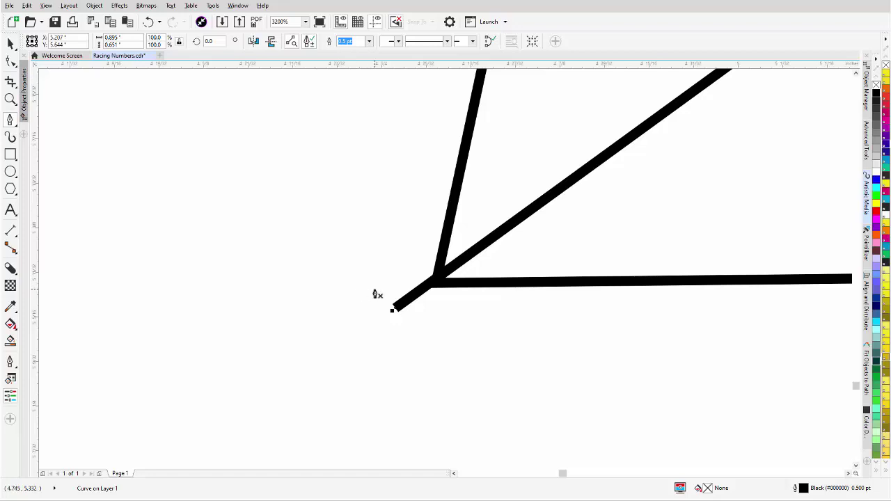
pyautogui.click(393, 311)
pyautogui.click(392, 310)
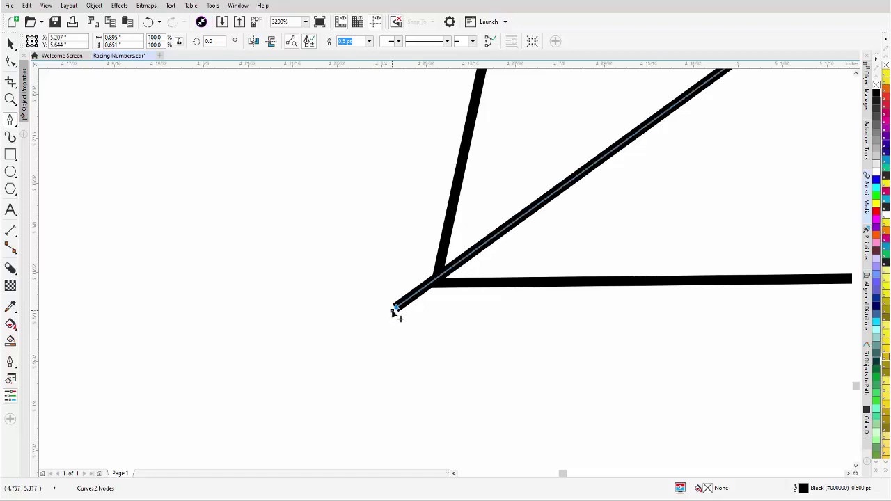
pyautogui.moveTo(392, 311); pyautogui.dragTo(390, 316)
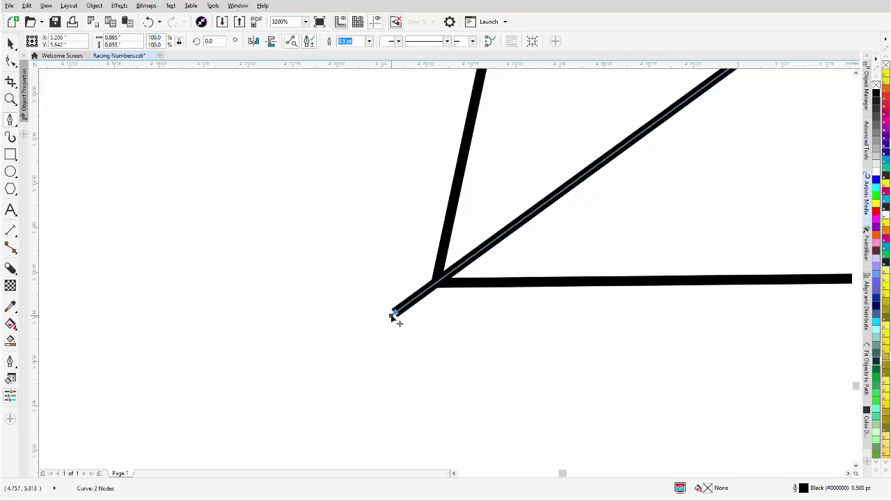
pyautogui.scroll(-3, 450, 272)
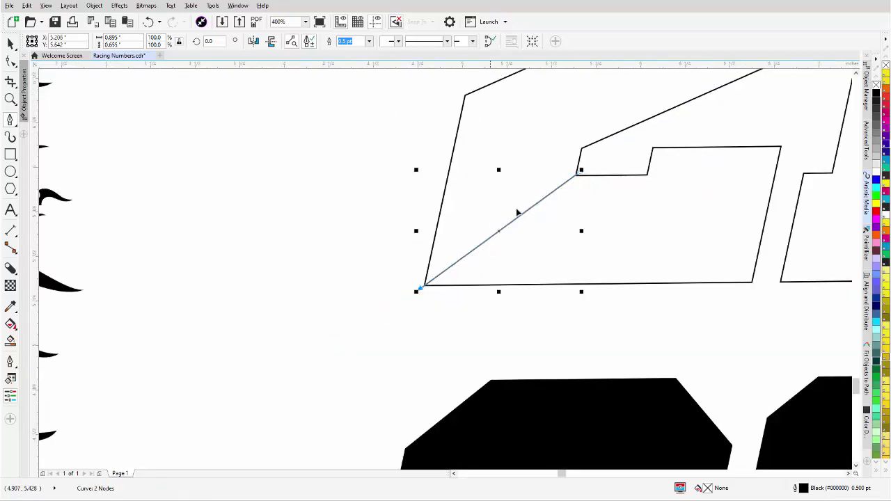
pyautogui.scroll(4, 583, 179)
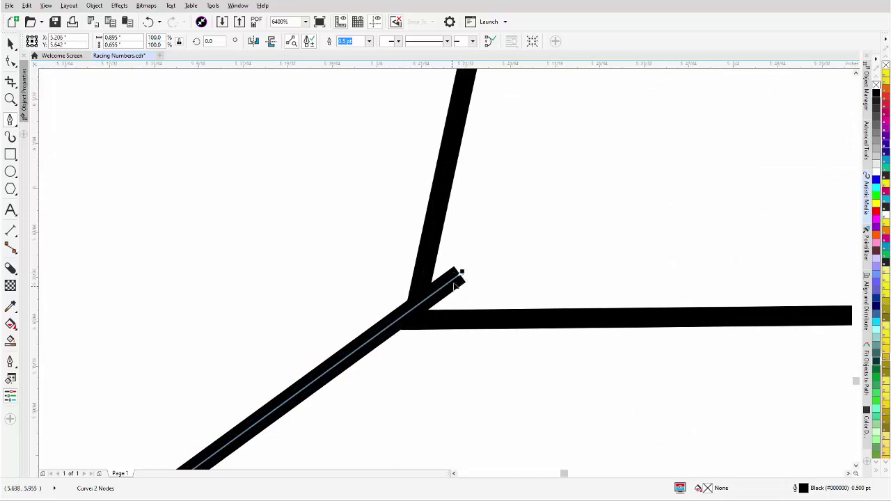
pyautogui.moveTo(467, 281); pyautogui.dragTo(466, 281)
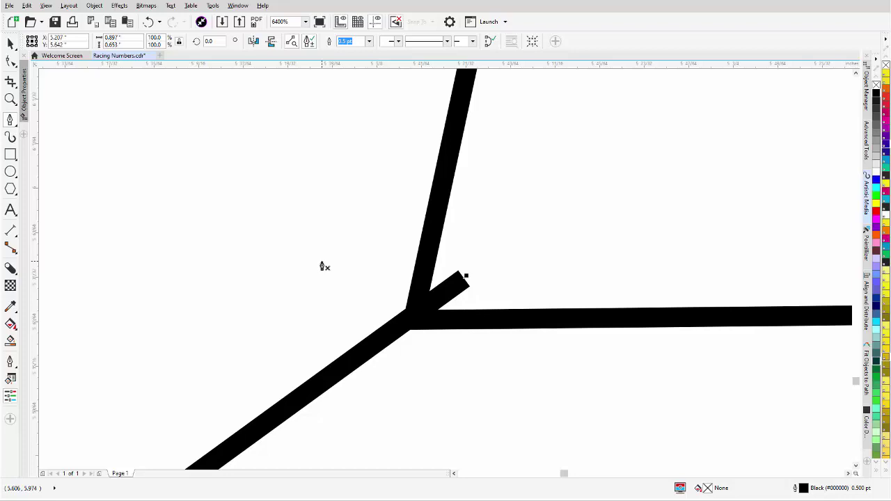
pyautogui.scroll(-5, 447, 272)
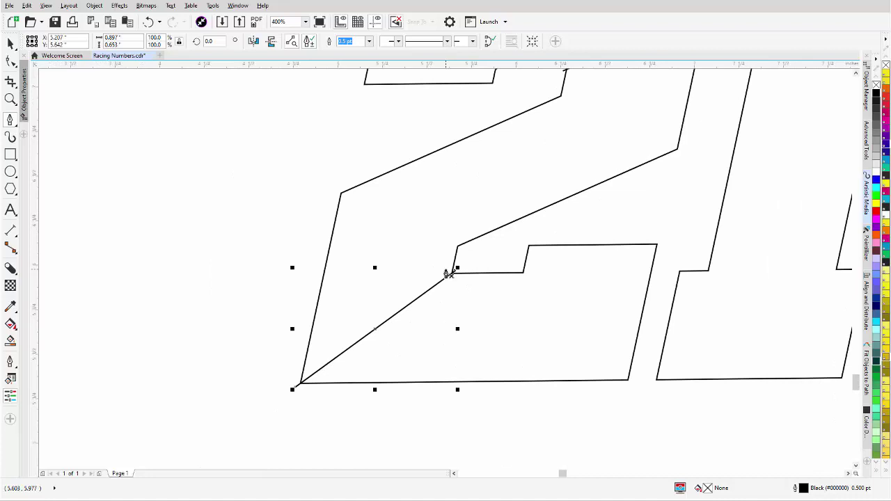
# Draw a Pen segment about 0.64 in wide and 0.40 in high from just outside the 1's bottom-left corner into the middle of its base
pyautogui.scroll(-1, 446, 274)
pyautogui.scroll(-1, 449, 275)
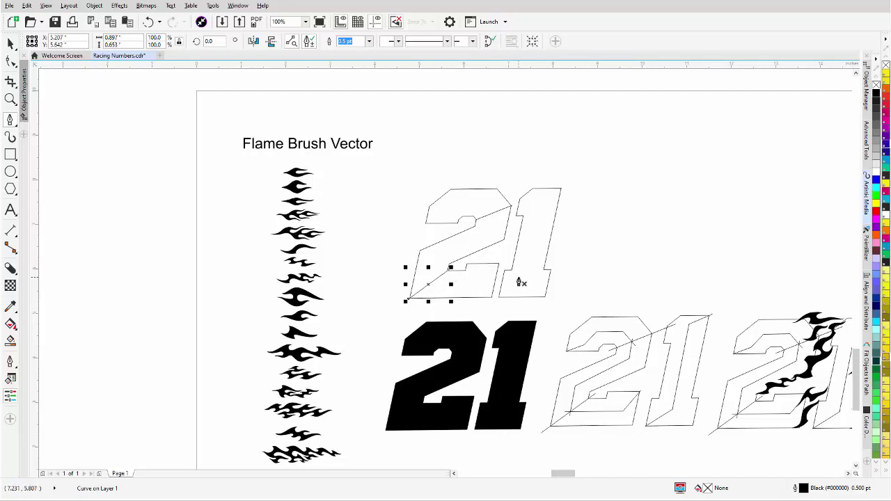
pyautogui.scroll(1, 525, 292)
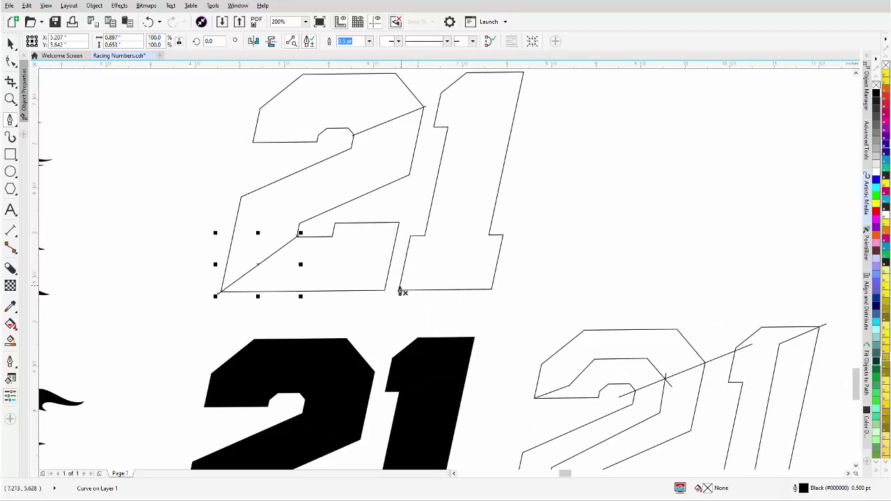
pyautogui.scroll(1, 446, 274)
pyautogui.scroll(1, 439, 275)
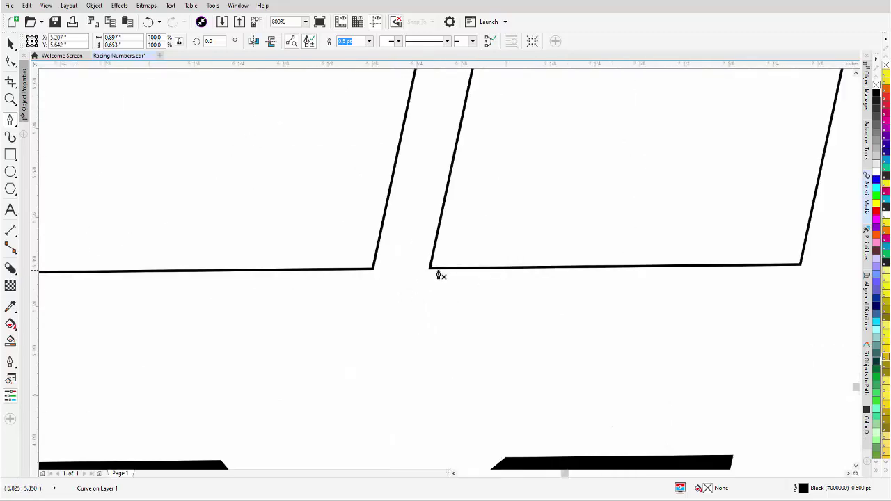
pyautogui.scroll(-1, 435, 276)
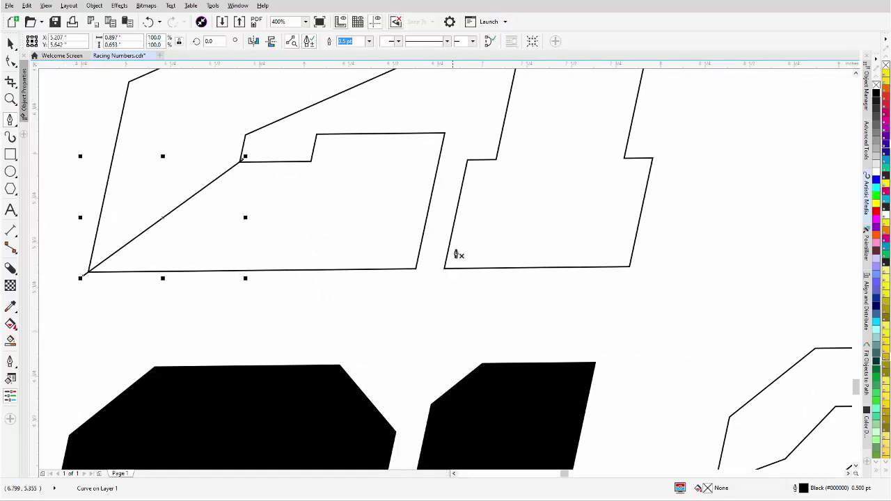
pyautogui.scroll(1, 515, 191)
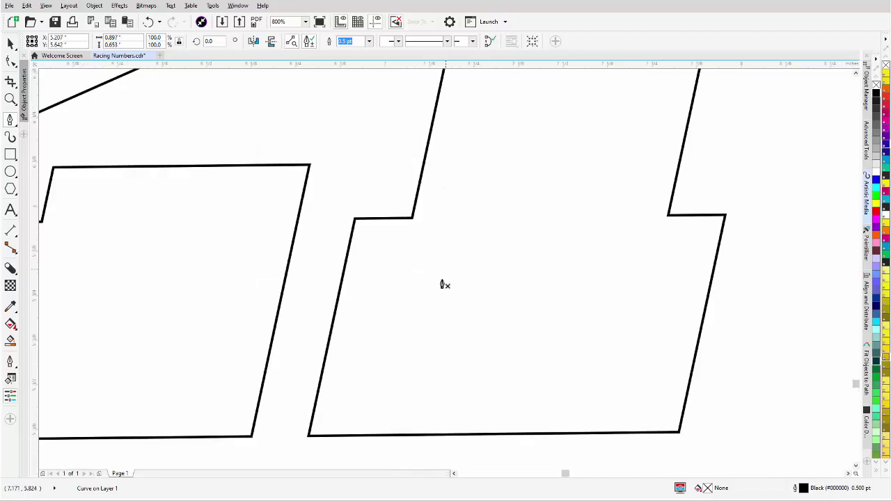
pyautogui.click(303, 438)
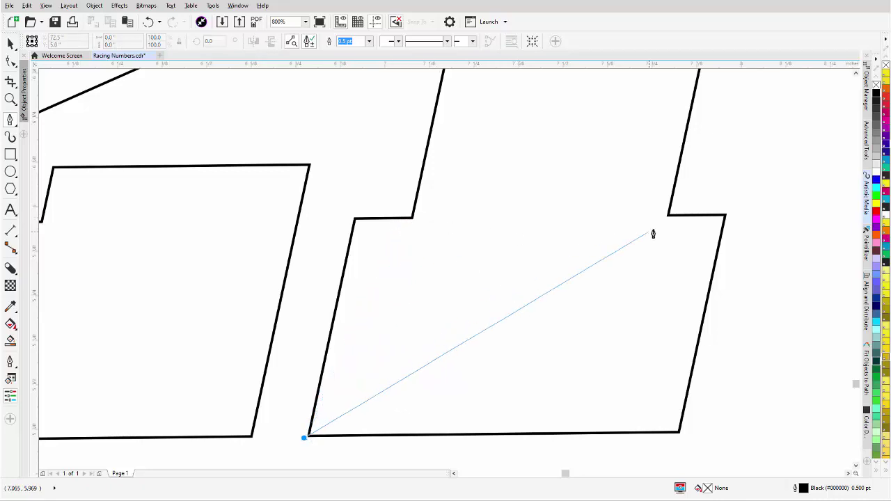
pyautogui.doubleClick(531, 299)
pyautogui.scroll(-4, 532, 297)
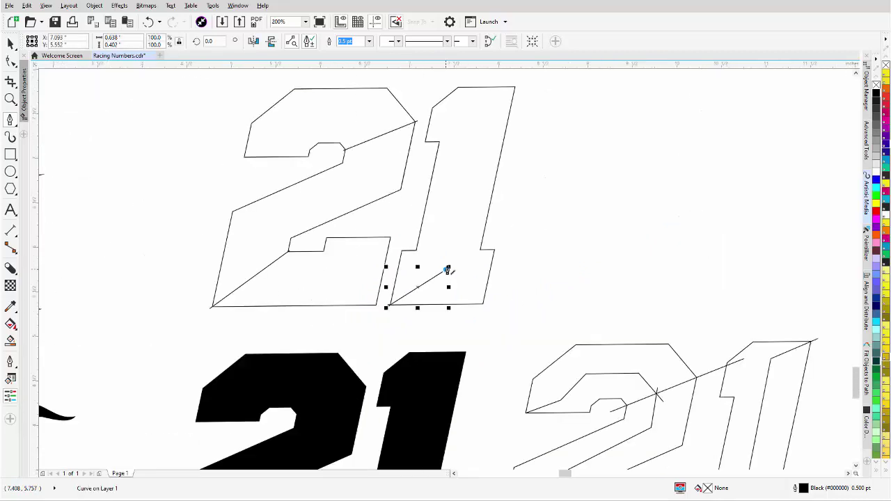
# Continue the line up the middle of the 1's stem and out past its top-right corner, about 1.44 in wide and 2.47 in high overall
pyautogui.click(447, 268)
pyautogui.scroll(2, 473, 118)
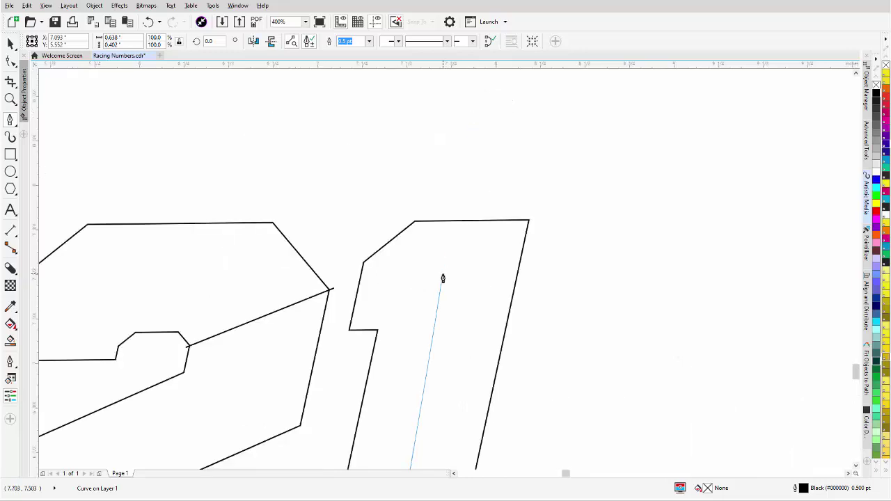
pyautogui.scroll(2, 442, 278)
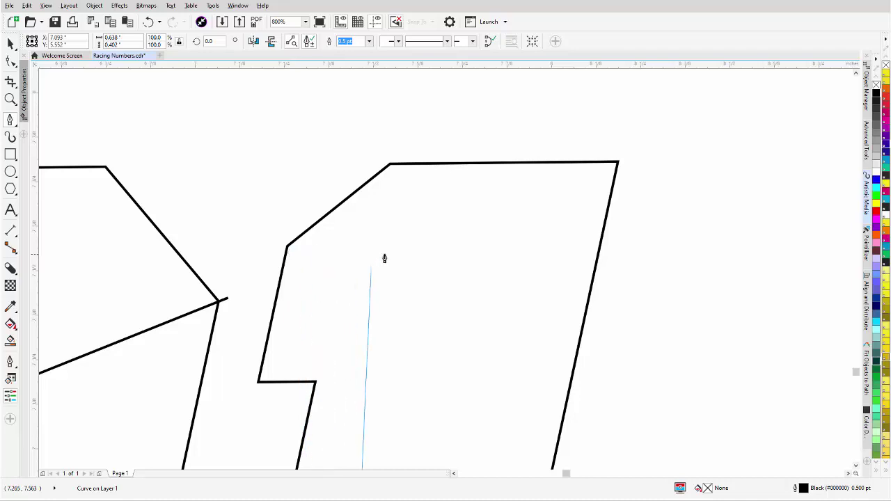
pyautogui.click(462, 252)
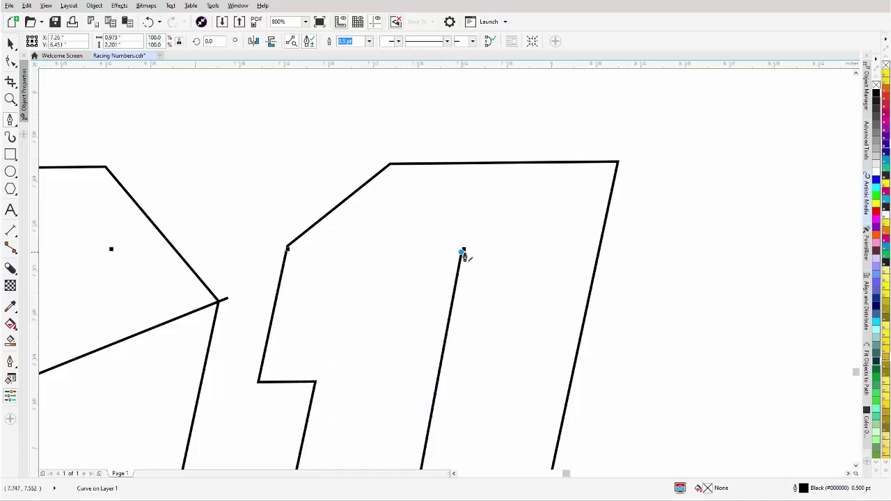
pyautogui.click(626, 162)
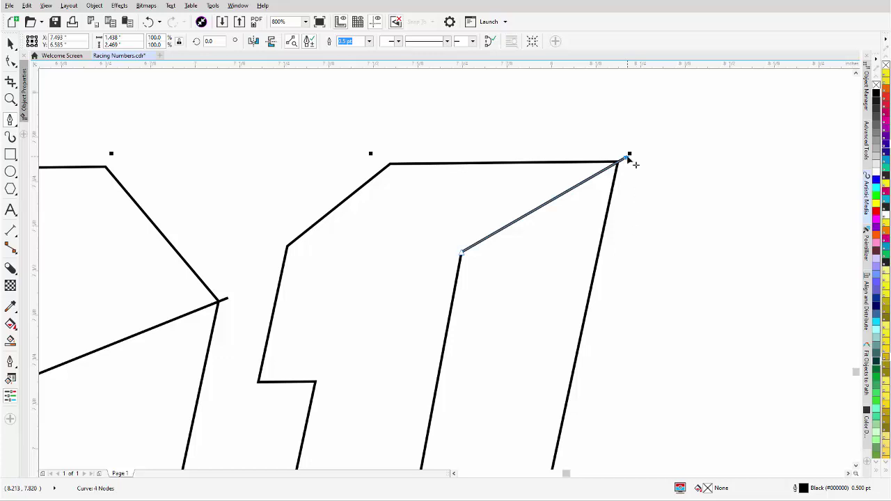
# Check the overshoot at both ends of the 1's dividing line and nudge its lower end slightly farther past the bottom-left corner
pyautogui.scroll(4, 628, 160)
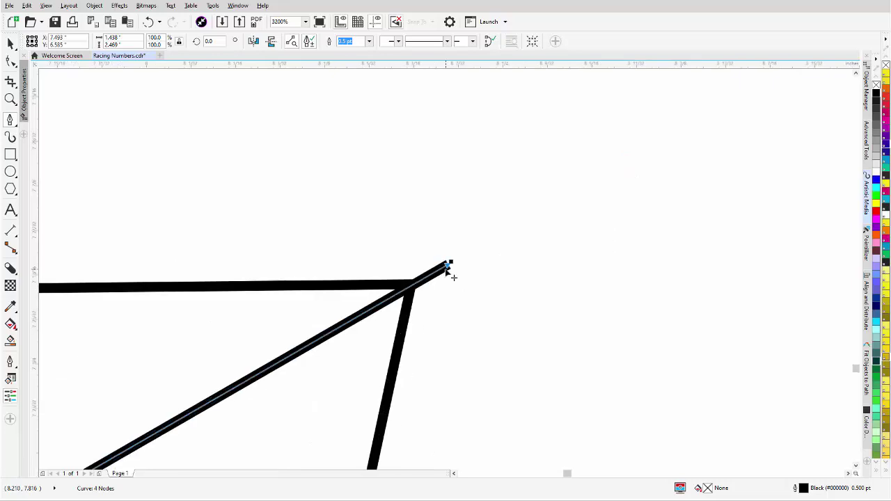
pyautogui.scroll(-8, 447, 269)
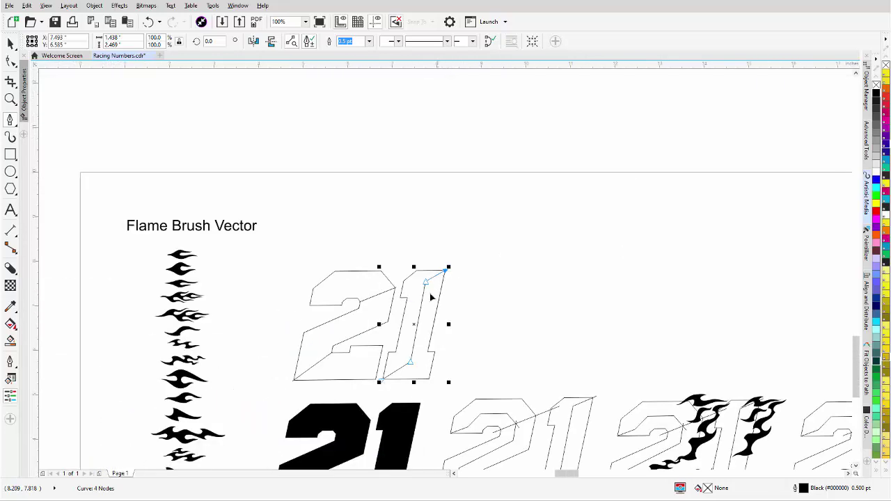
pyautogui.scroll(7, 385, 378)
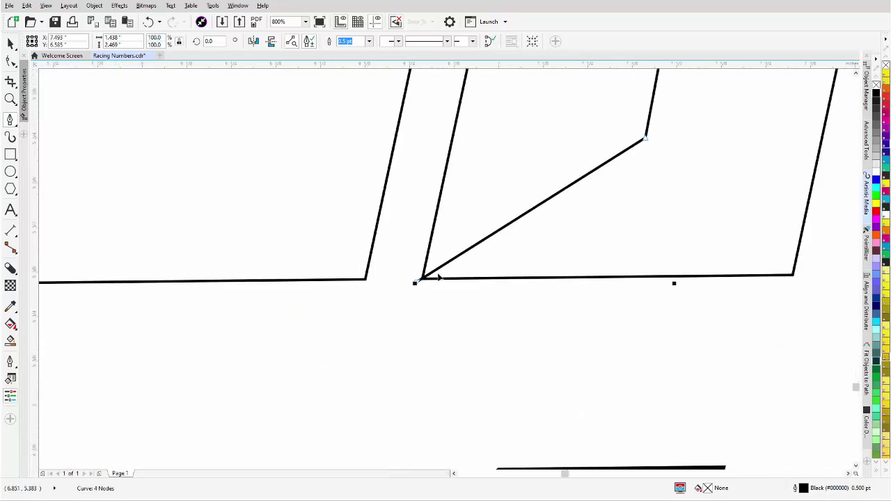
pyautogui.scroll(1, 383, 270)
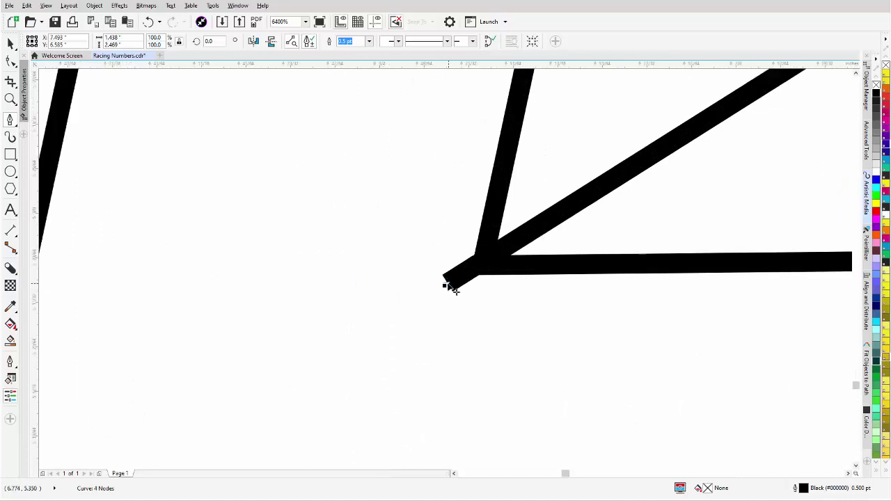
pyautogui.moveTo(446, 285); pyautogui.dragTo(446, 286)
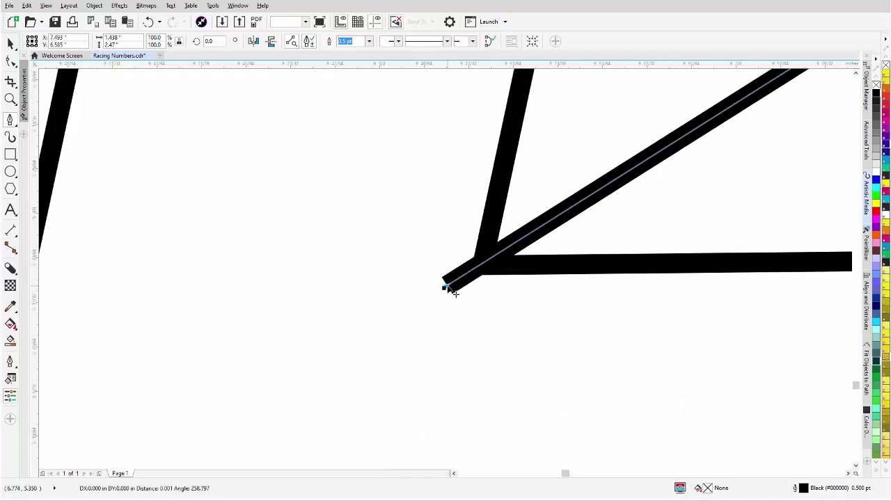
pyautogui.scroll(-2, 446, 272)
pyautogui.scroll(-3, 446, 273)
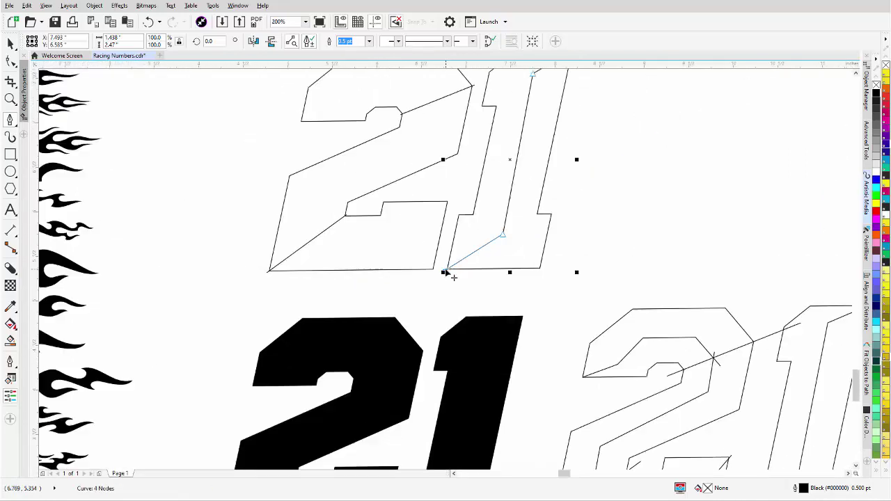
# Draw a Pen line from below the 2's upper-left arm around the middle of its top curve to below the upper diagonal, about 1.14 by 0.64 in
pyautogui.scroll(-1, 446, 272)
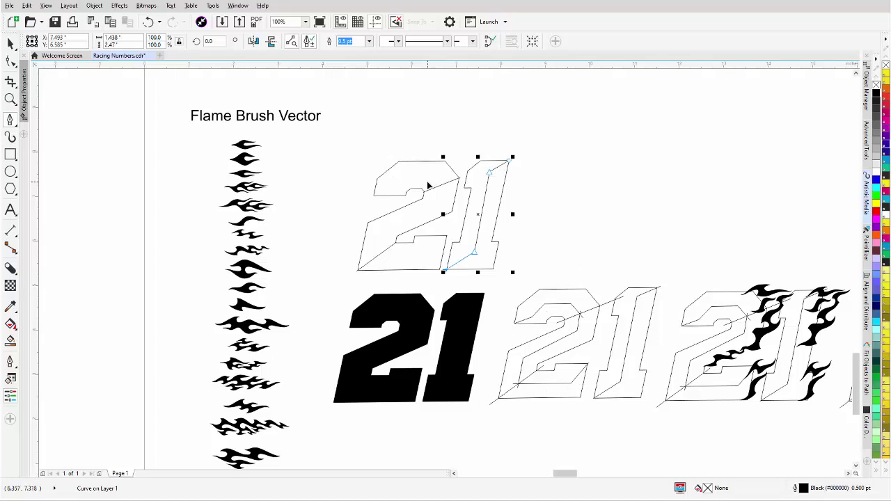
pyautogui.scroll(1, 422, 183)
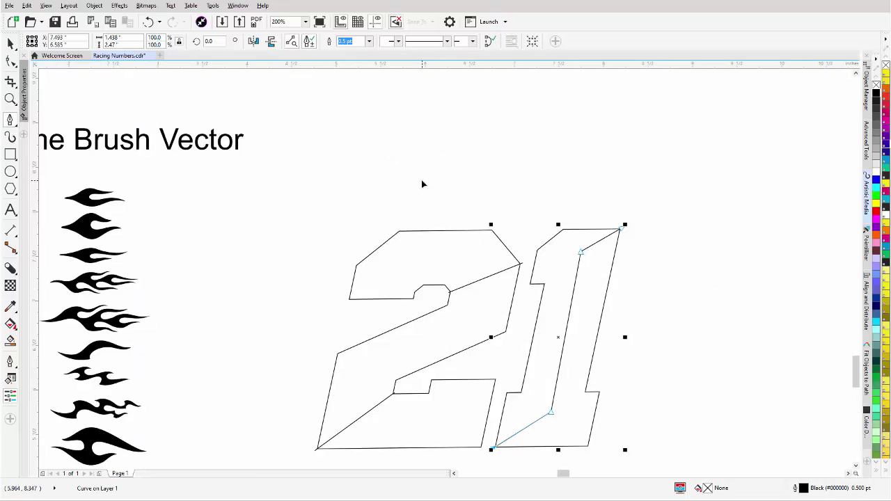
pyautogui.scroll(1, 416, 269)
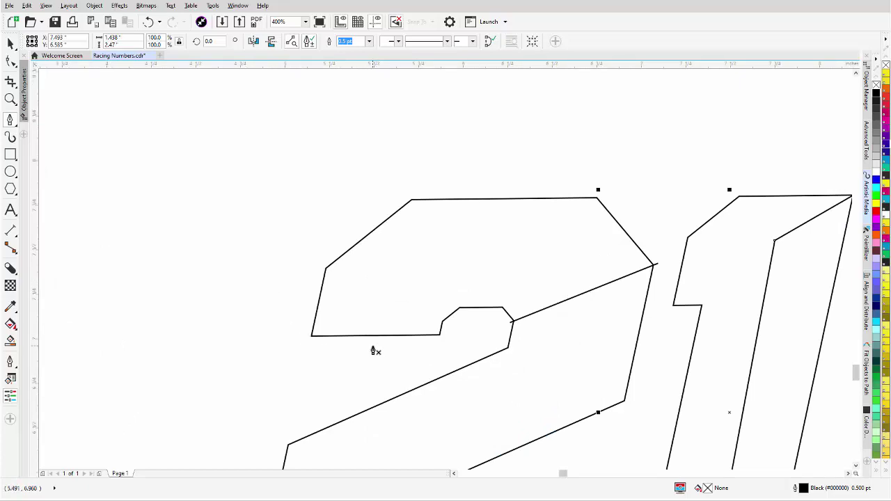
pyautogui.press('Escape')
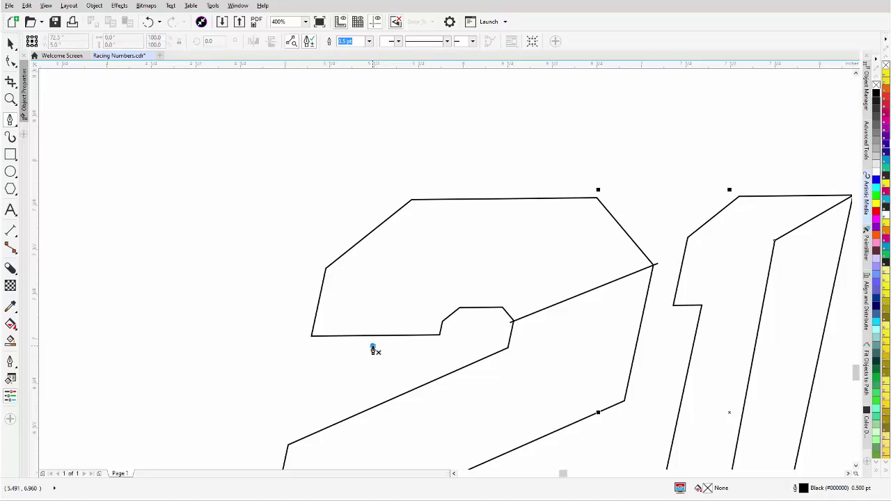
pyautogui.click(372, 346)
pyautogui.click(378, 294)
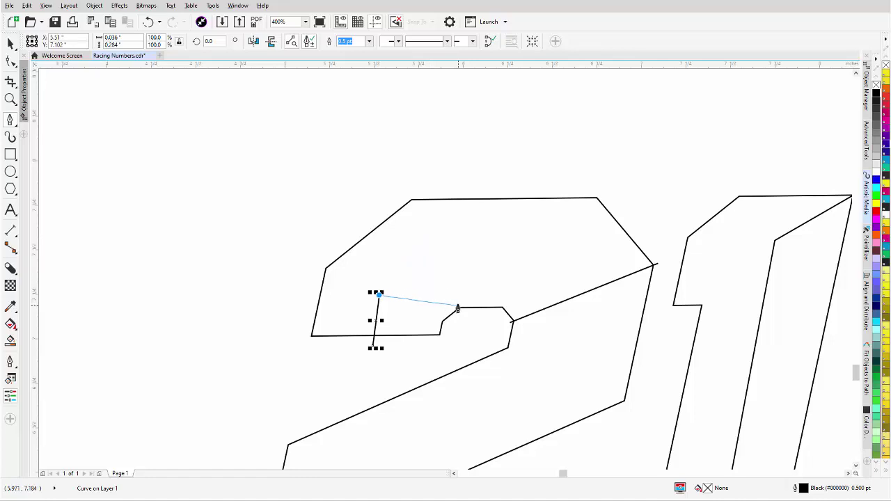
pyautogui.click(432, 257)
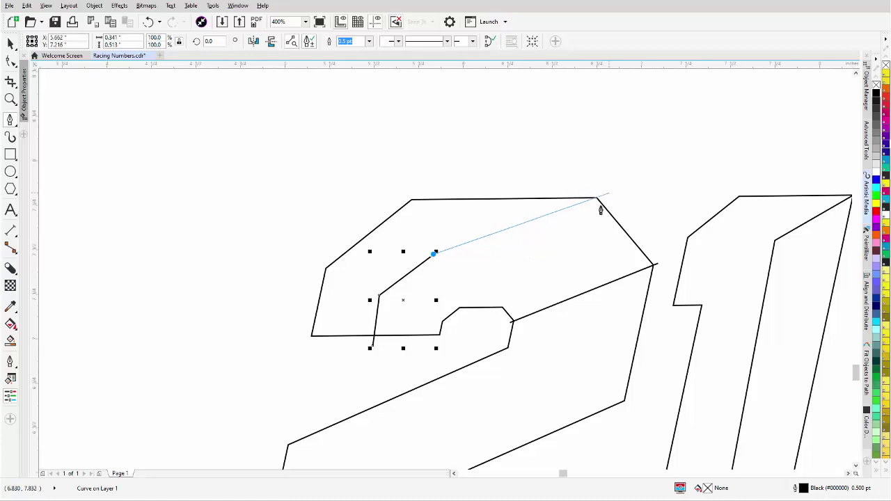
pyautogui.click(543, 255)
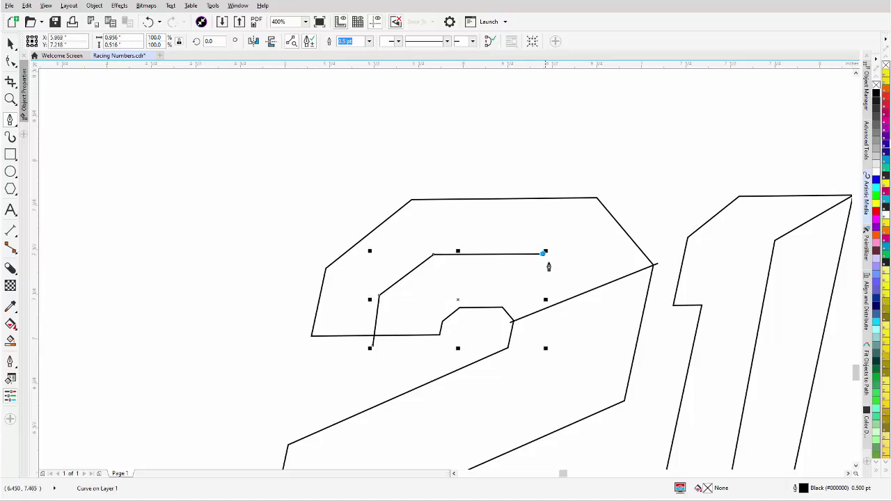
pyautogui.click(576, 300)
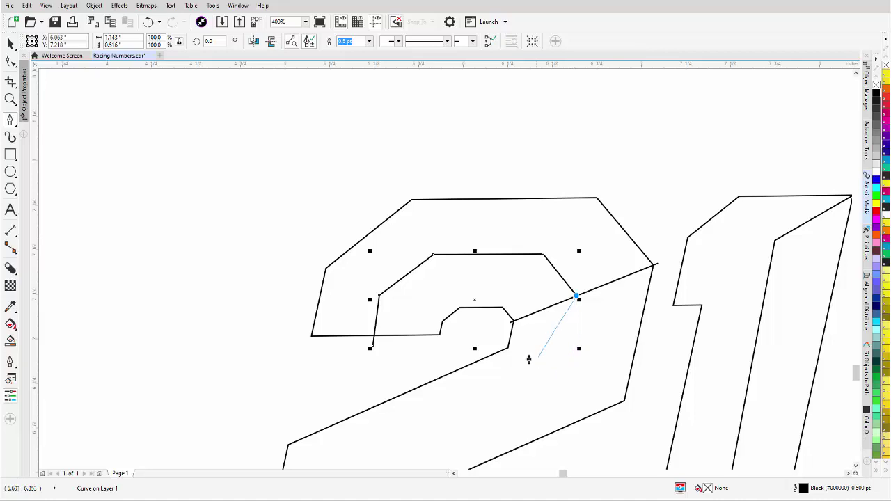
pyautogui.doubleClick(568, 371)
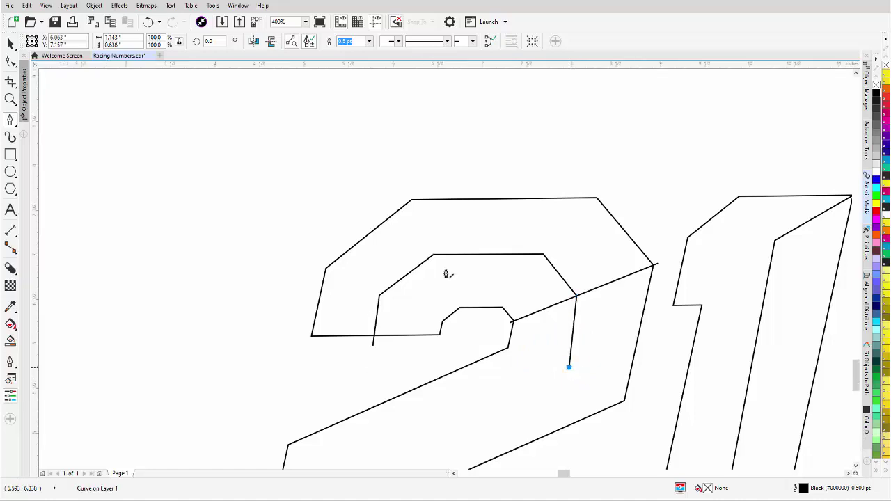
# Continue the Pen line down the middle of the 2's slanted stroke to its lower diagonal line, about 1.37 in wide and 1.79 in high overall
pyautogui.scroll(-4, 444, 273)
pyautogui.scroll(2, 407, 291)
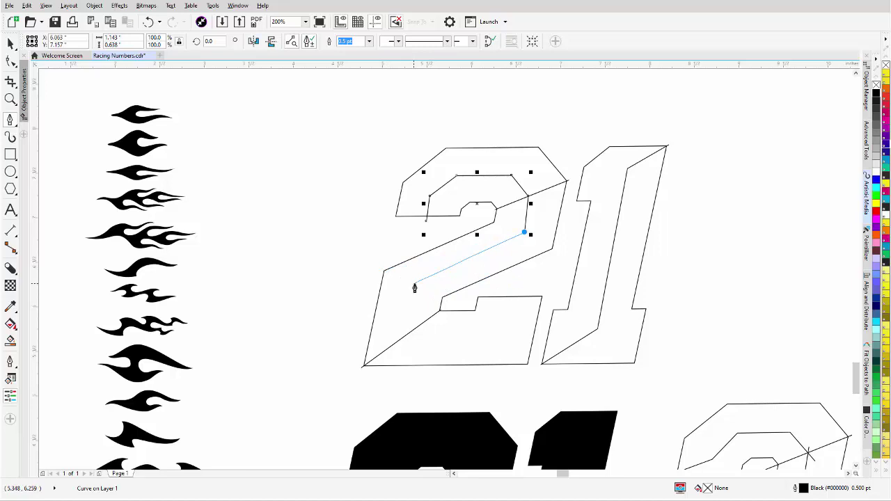
pyautogui.click(413, 285)
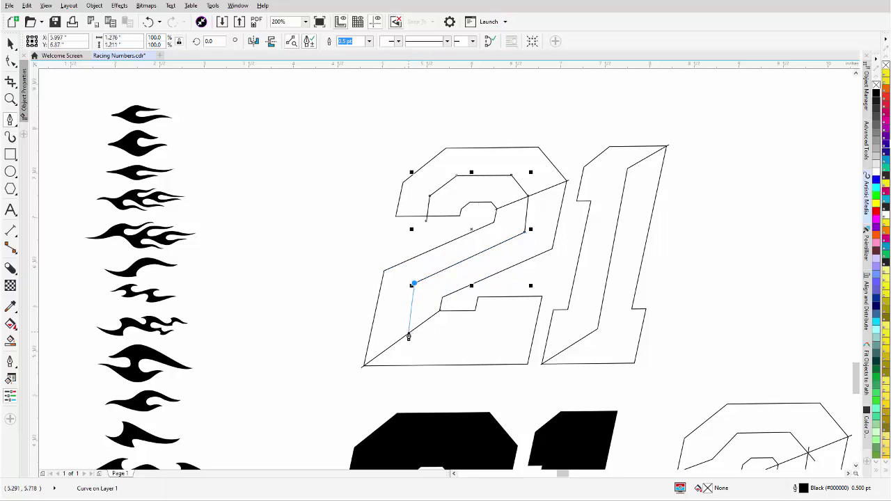
pyautogui.scroll(1, 409, 337)
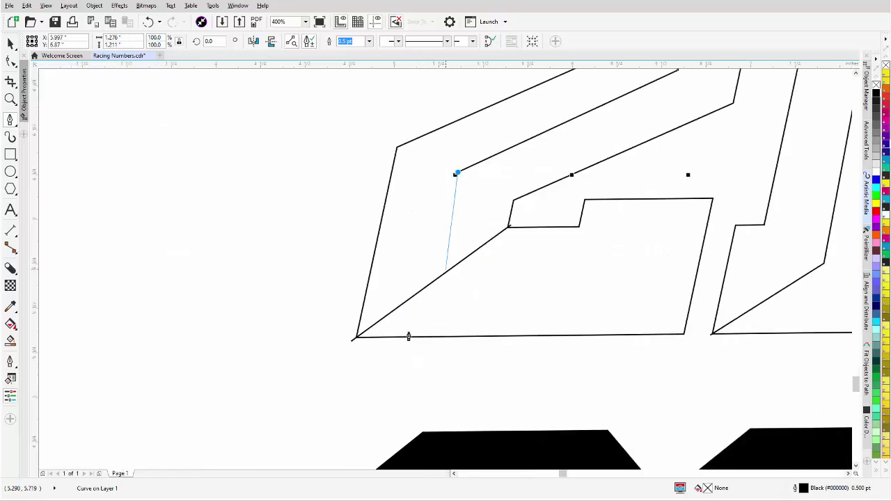
pyautogui.click(442, 278)
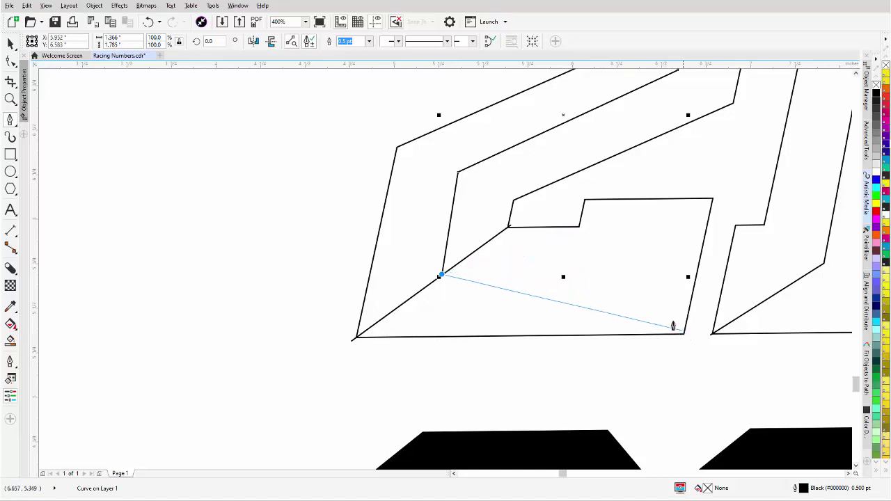
# Extend the line along the middle of the 2's base and out past its upper-right corner, reaching about 1.54 in overall width
pyautogui.click(615, 276)
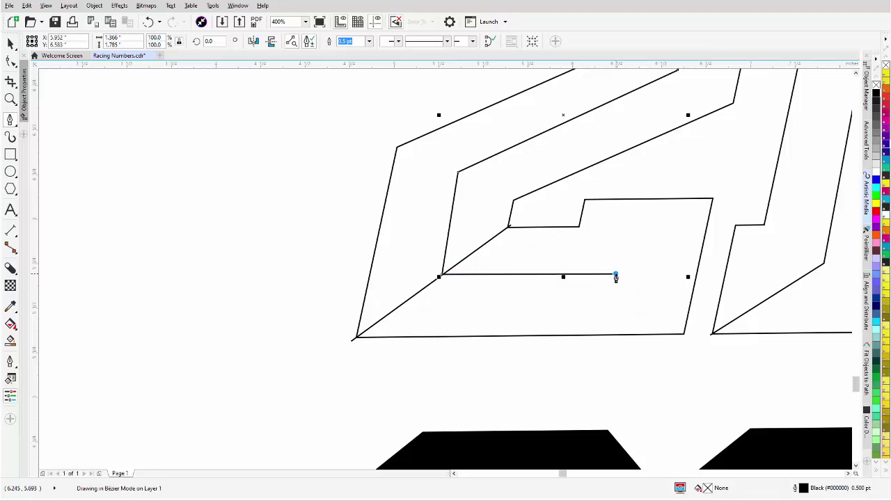
pyautogui.click(717, 200)
pyautogui.scroll(3, 716, 199)
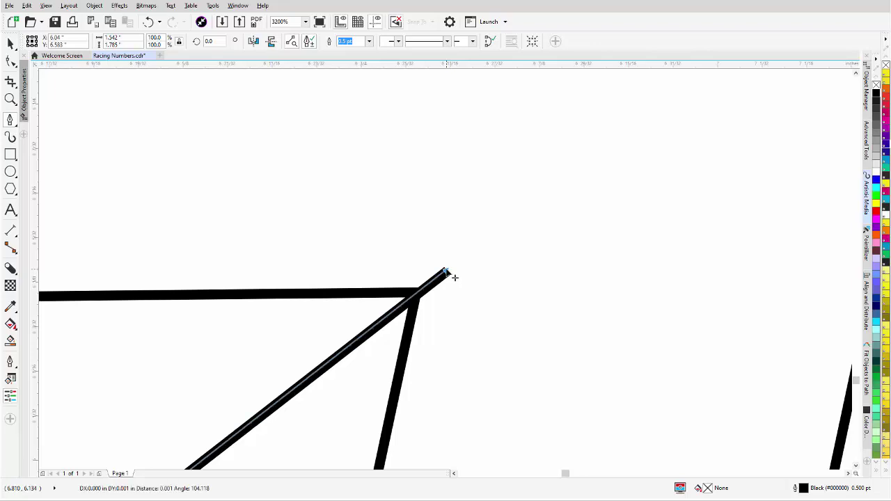
pyautogui.scroll(-2, 453, 277)
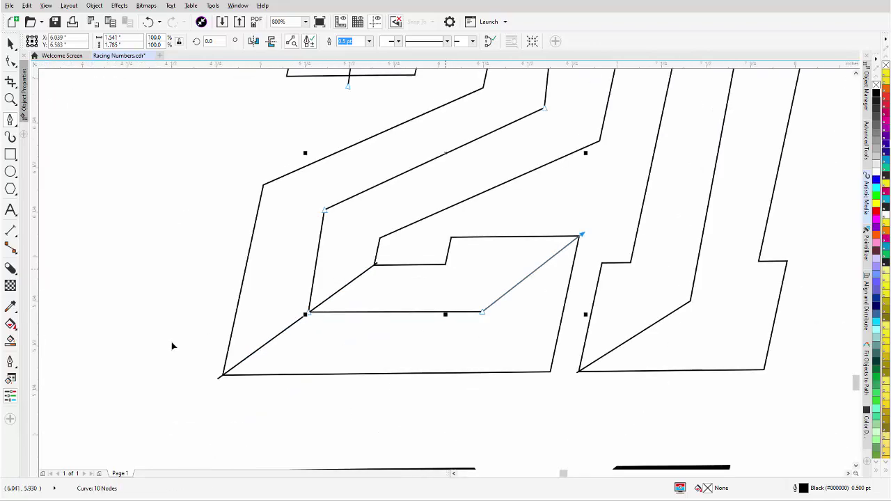
# Nudge the inner line's node onto the lower diagonal where both lines meet at the 2's base
pyautogui.scroll(4, 311, 319)
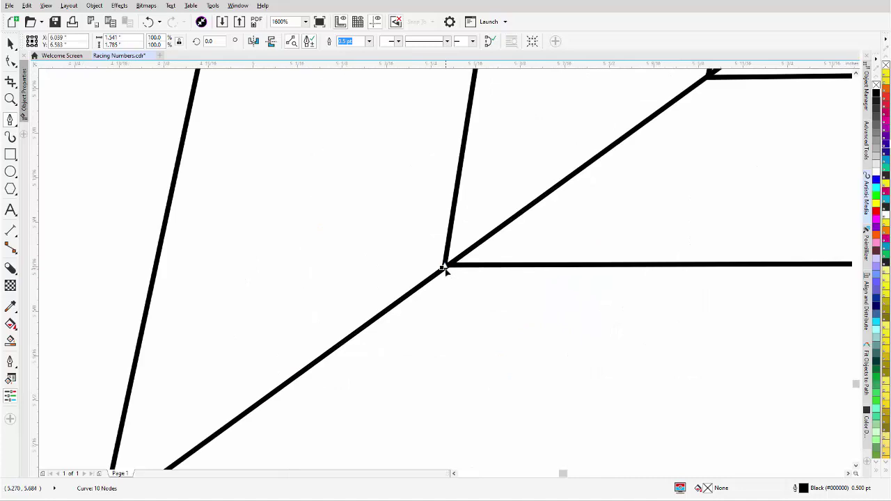
pyautogui.moveTo(449, 256)
pyautogui.mouseDown()
pyautogui.moveTo(458, 263)
pyautogui.moveTo(453, 254)
pyautogui.mouseUp()
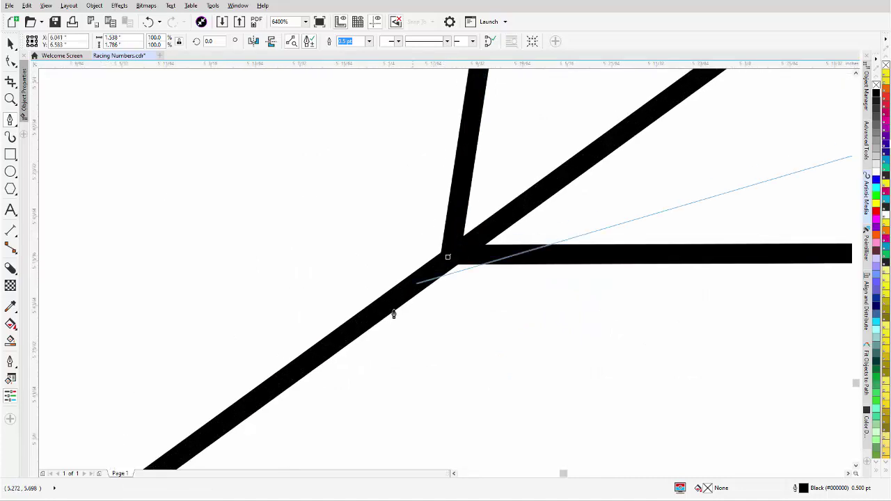
pyautogui.scroll(-1, 446, 274)
pyautogui.scroll(-3, 446, 273)
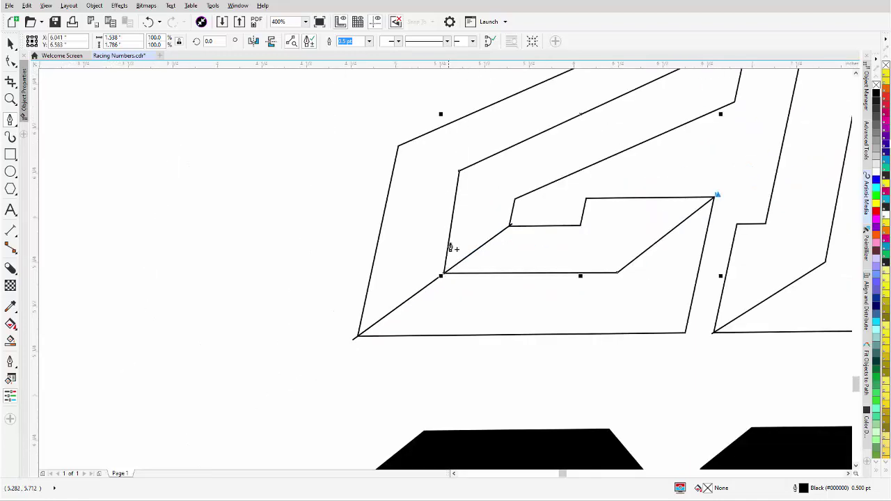
# Align the inner line's node with the 2's upper diagonal line and check the line's overshoot at the base's upper-right corner
pyautogui.scroll(1, 463, 181)
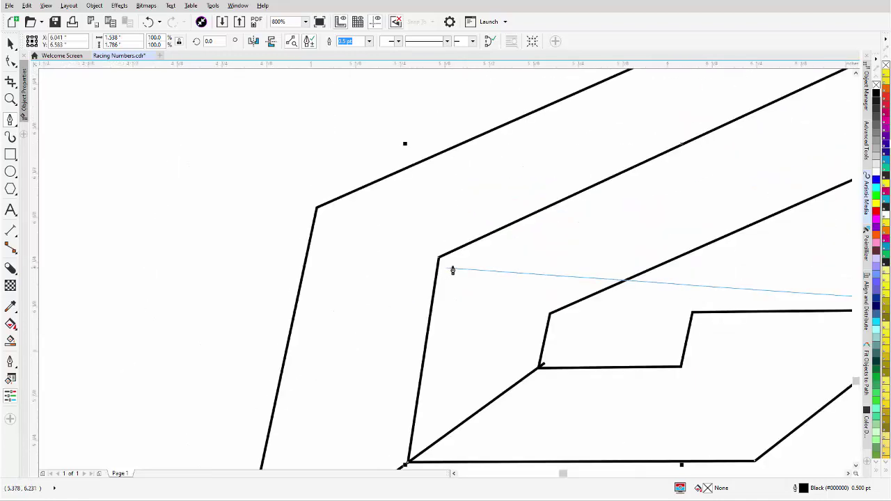
pyautogui.scroll(-1, 523, 224)
pyautogui.scroll(3, 443, 274)
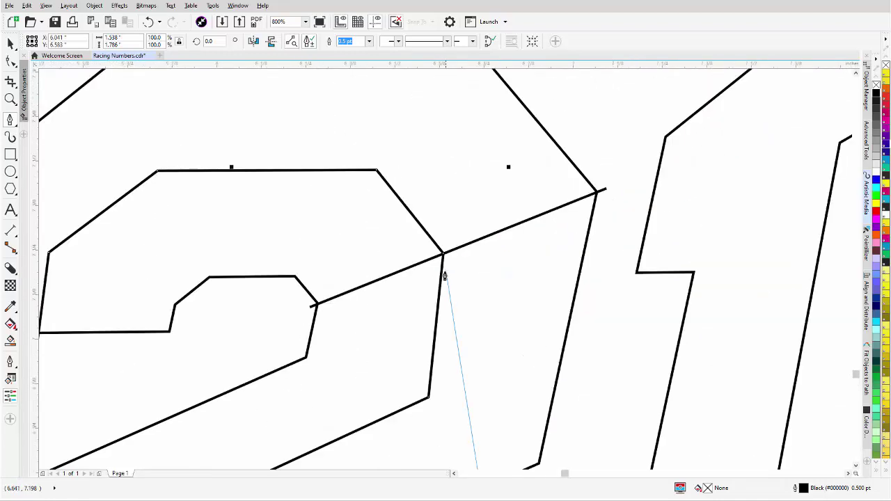
pyautogui.press('Escape')
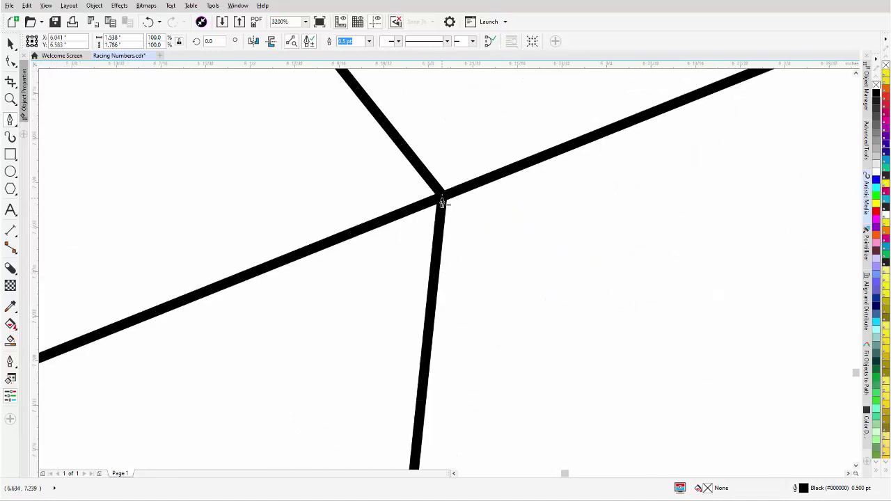
pyautogui.click(441, 201)
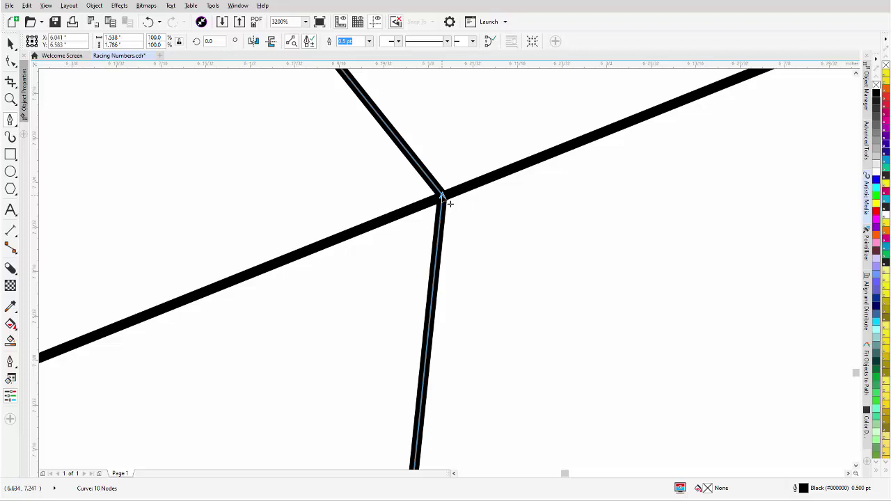
pyautogui.scroll(-1, 449, 203)
pyautogui.scroll(-1, 453, 277)
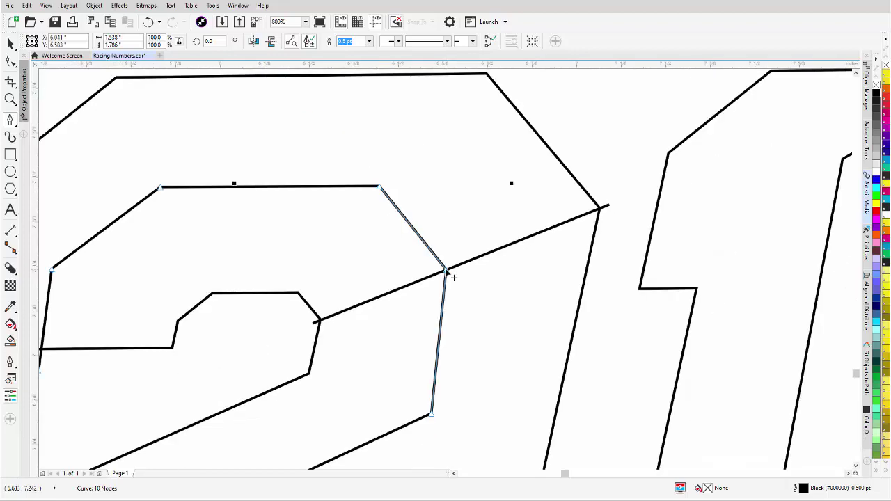
pyautogui.scroll(-1, 453, 277)
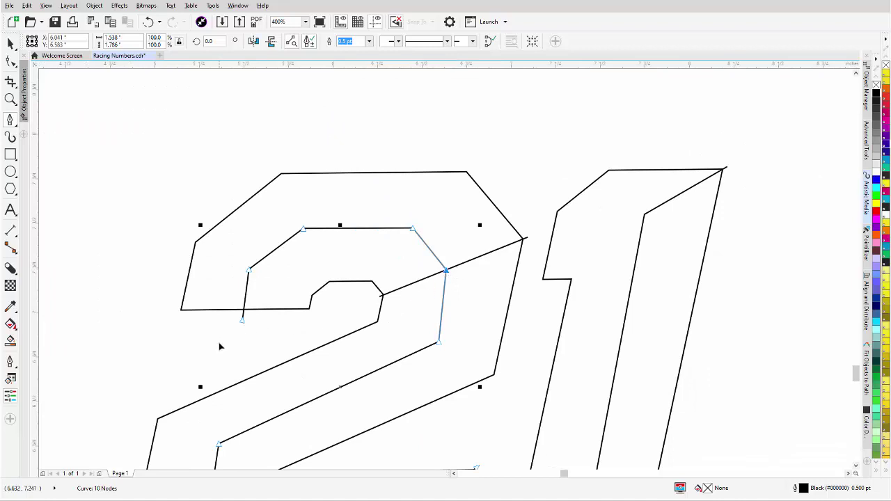
pyautogui.scroll(-2, 446, 268)
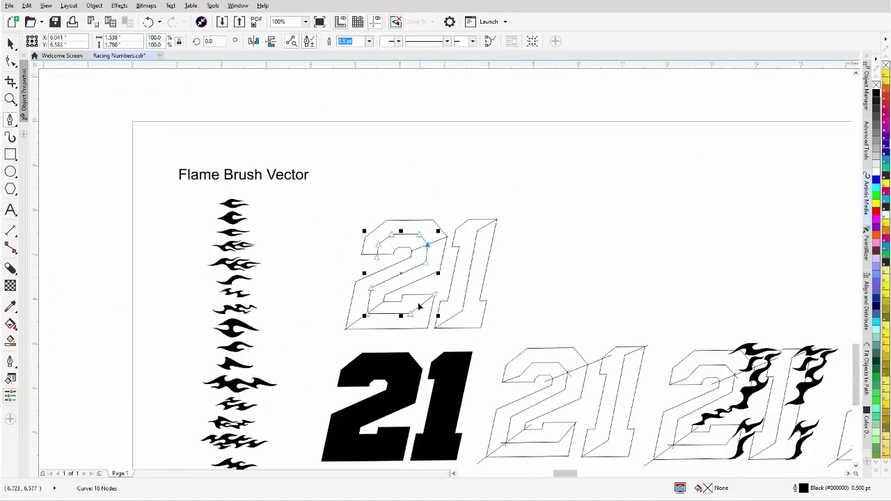
pyautogui.scroll(1, 443, 295)
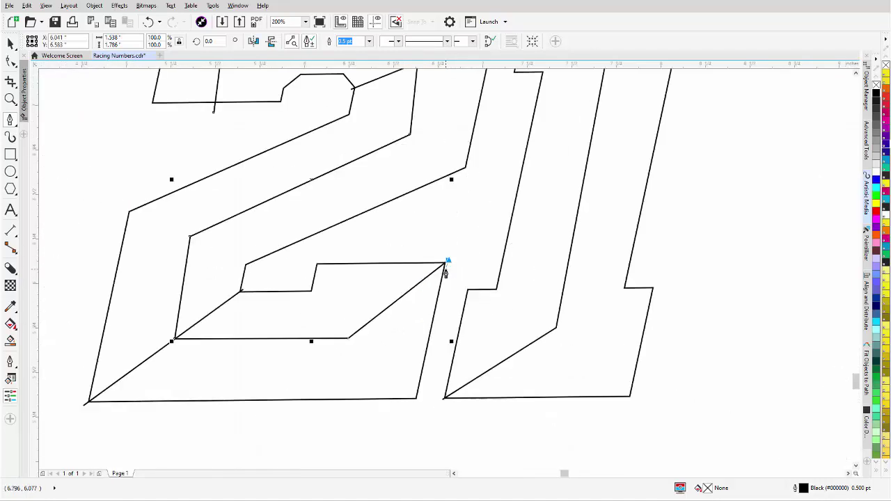
pyautogui.scroll(2, 445, 271)
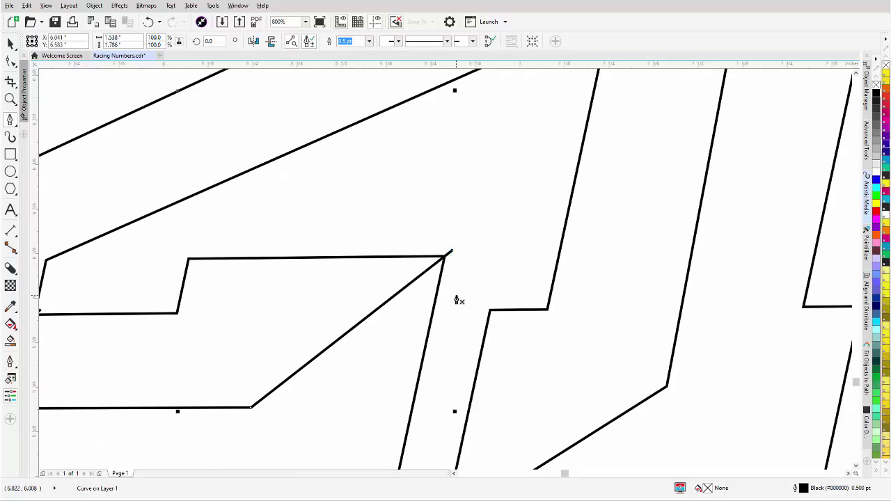
# Select the whole divided 21 with its lines and place a copy to its right, above the flame-covered 21 example
pyautogui.scroll(-2, 459, 301)
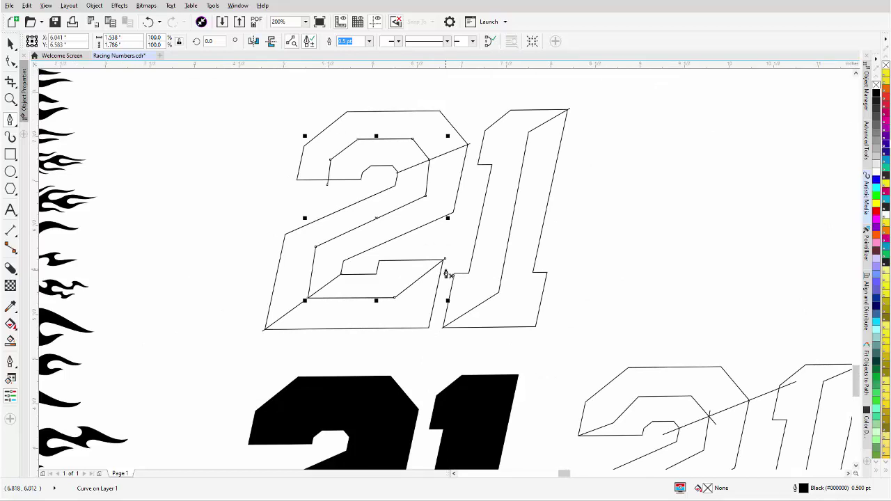
pyautogui.scroll(-1, 446, 275)
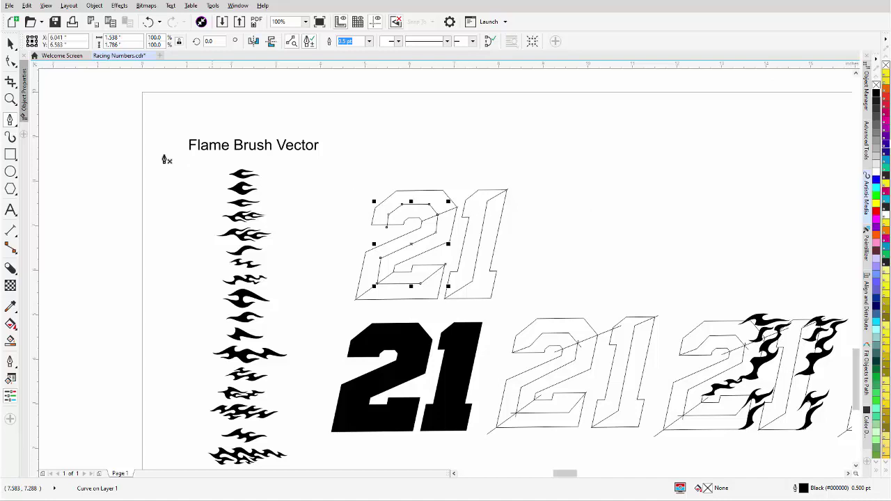
pyautogui.click(10, 44)
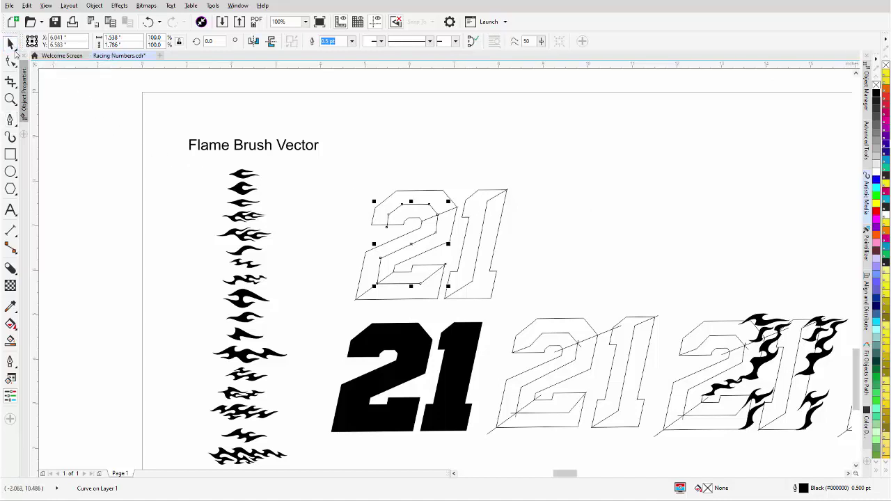
pyautogui.moveTo(533, 167); pyautogui.dragTo(318, 315)
pyautogui.moveTo(487, 248); pyautogui.dragTo(812, 234)
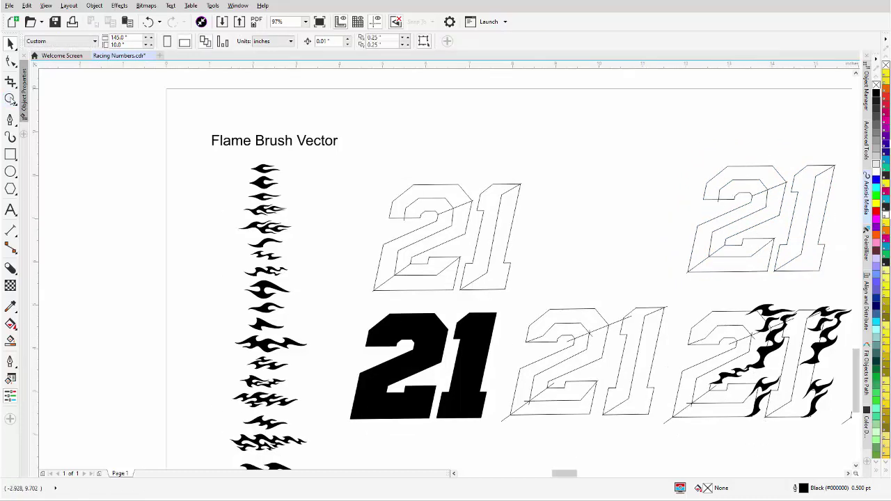
# Paint a 0.28 in wide wavy single-flame Artistic Media brush stroke across the upper-right corner of the copied 2, toward the 1
pyautogui.click(11, 99)
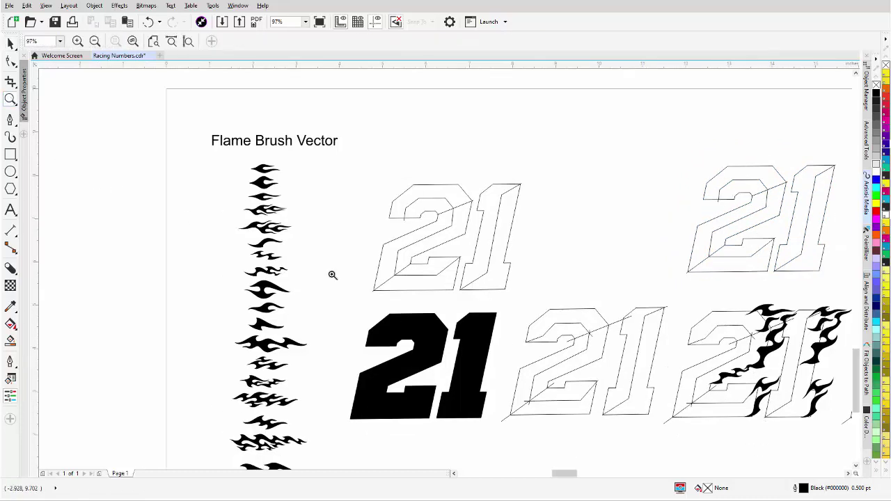
pyautogui.moveTo(649, 145); pyautogui.dragTo(840, 428)
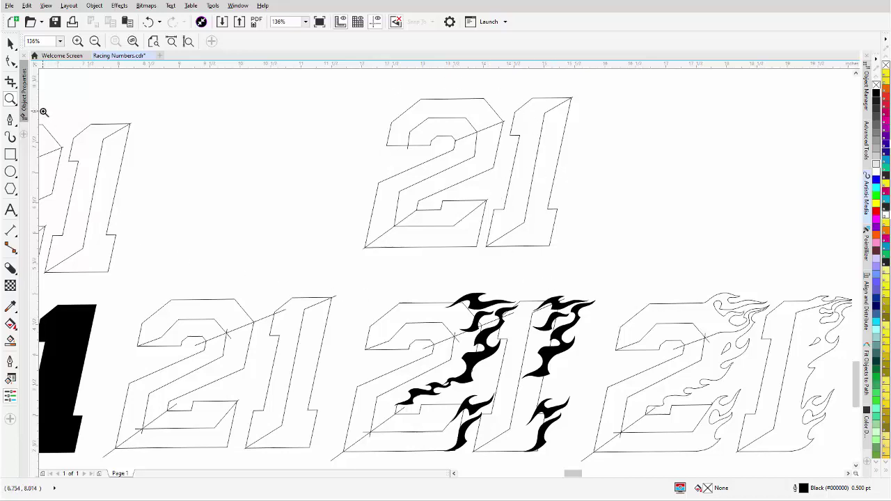
pyautogui.click(10, 137)
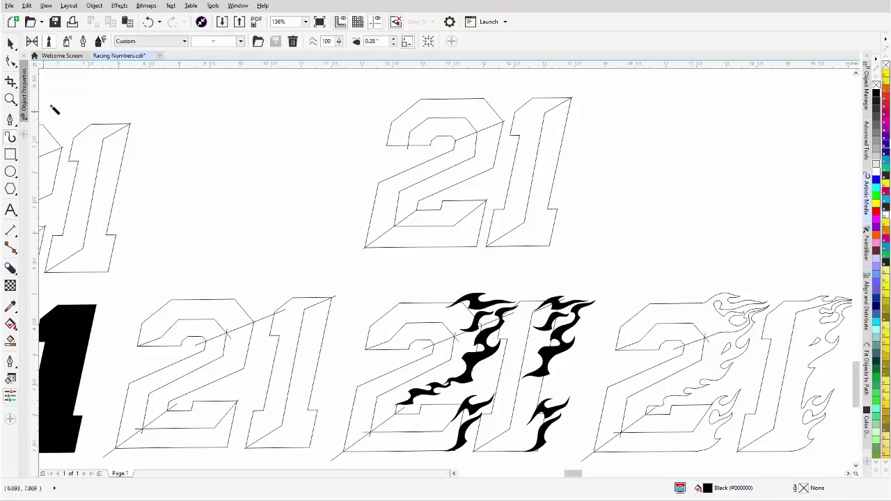
pyautogui.click(240, 42)
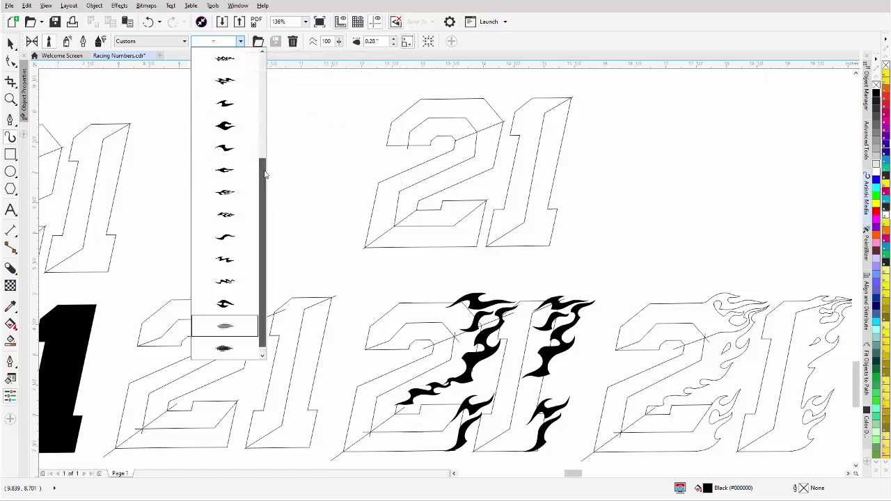
pyautogui.moveTo(264, 189); pyautogui.dragTo(265, 152)
pyautogui.moveTo(227, 172)
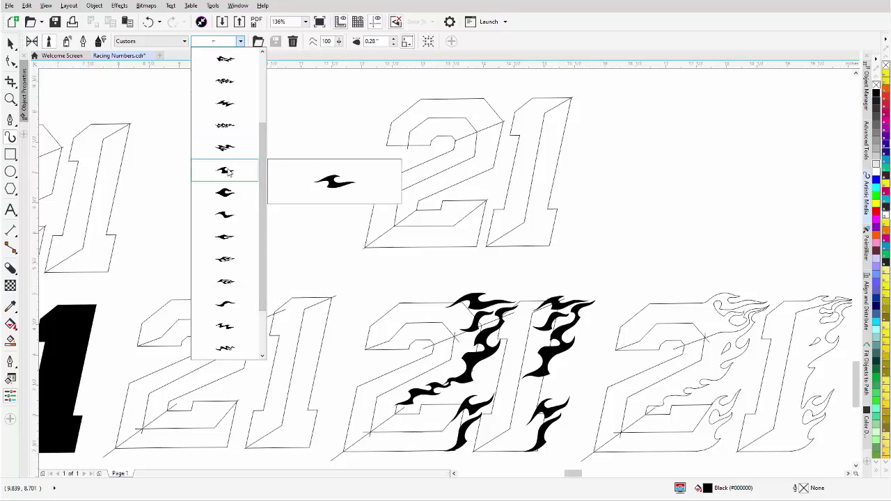
pyautogui.click(228, 172)
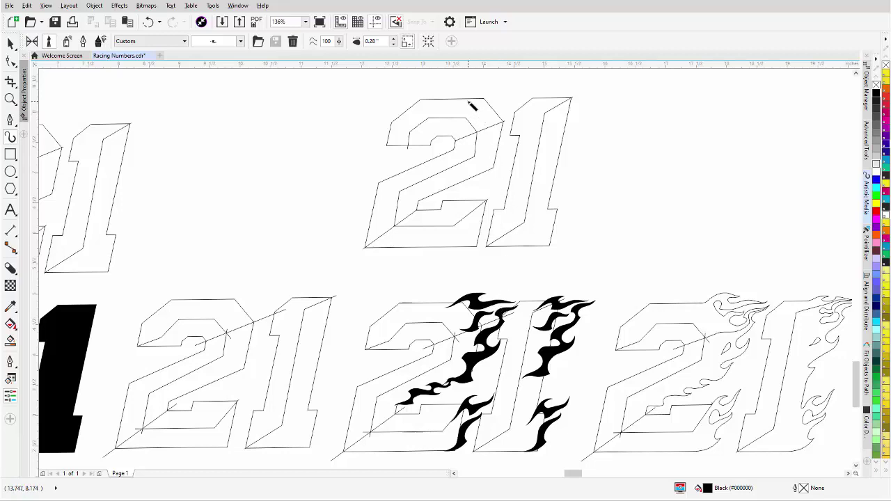
pyautogui.moveTo(470, 103); pyautogui.dragTo(529, 94)
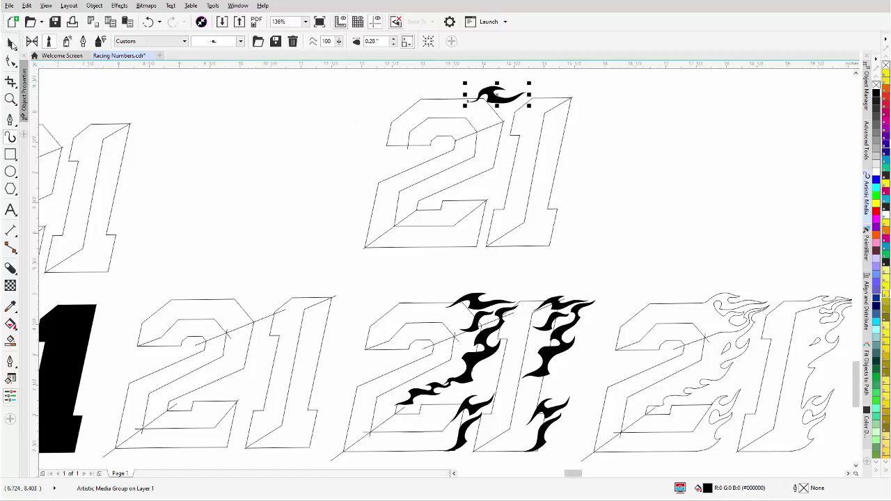
# Edit the flame stroke's control path and shift its start node outward along the 2's top edge
pyautogui.click(11, 43)
pyautogui.click(499, 99)
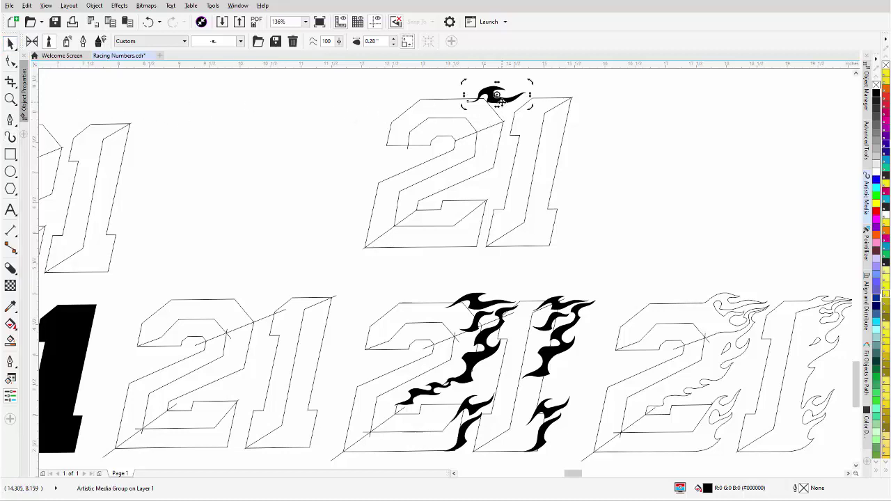
pyautogui.press('F10')
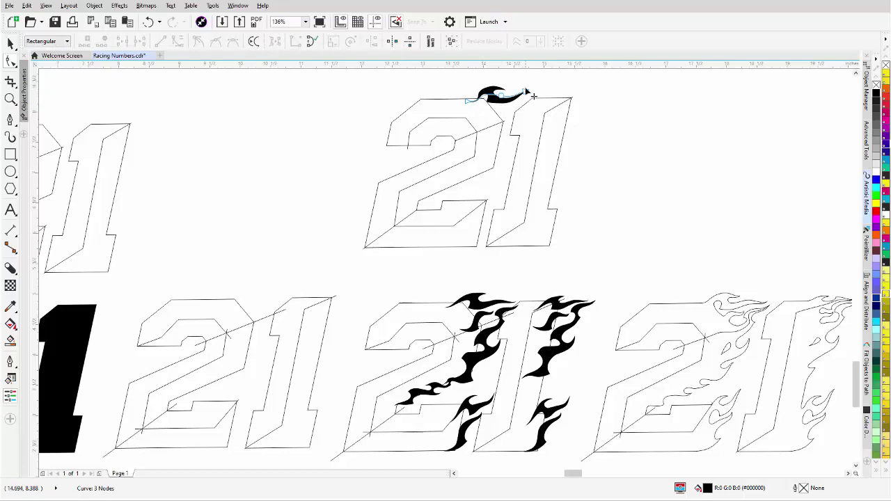
pyautogui.click(466, 102)
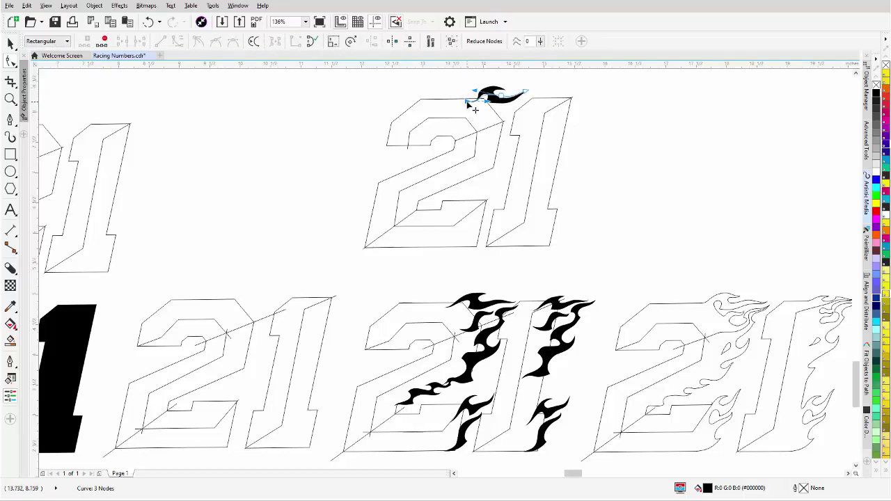
pyautogui.moveTo(467, 102); pyautogui.dragTo(460, 103)
pyautogui.click(509, 106)
pyautogui.moveTo(509, 106); pyautogui.dragTo(454, 102)
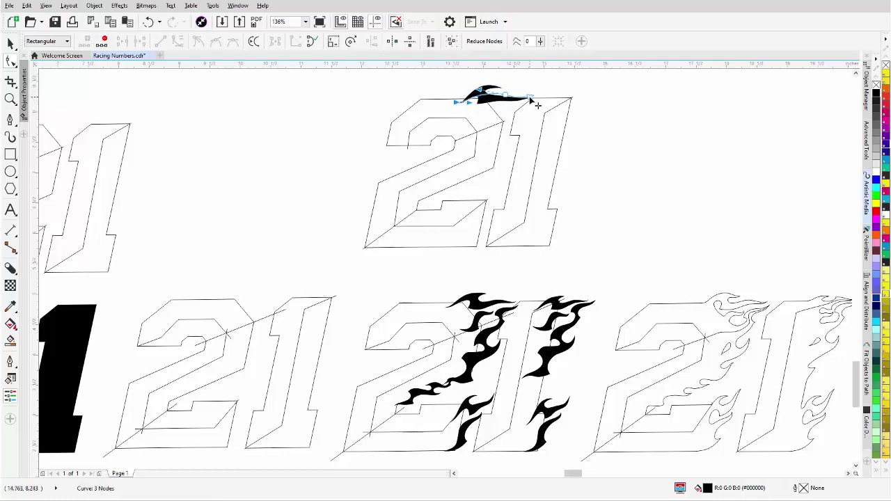
# Delete the flame path's middle node and adjust its two end nodes so the stroke curves smoothly, about 1.11 in wide
pyautogui.moveTo(537, 104); pyautogui.dragTo(515, 101)
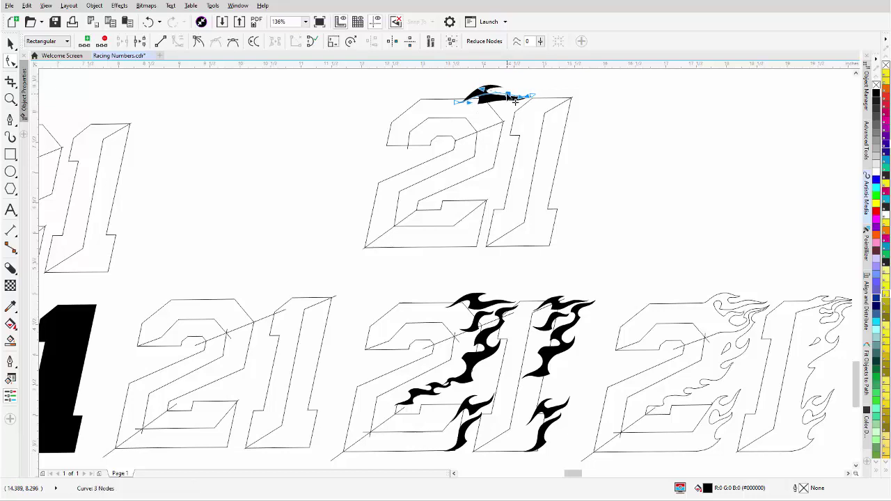
pyautogui.press('Delete')
pyautogui.click(455, 102)
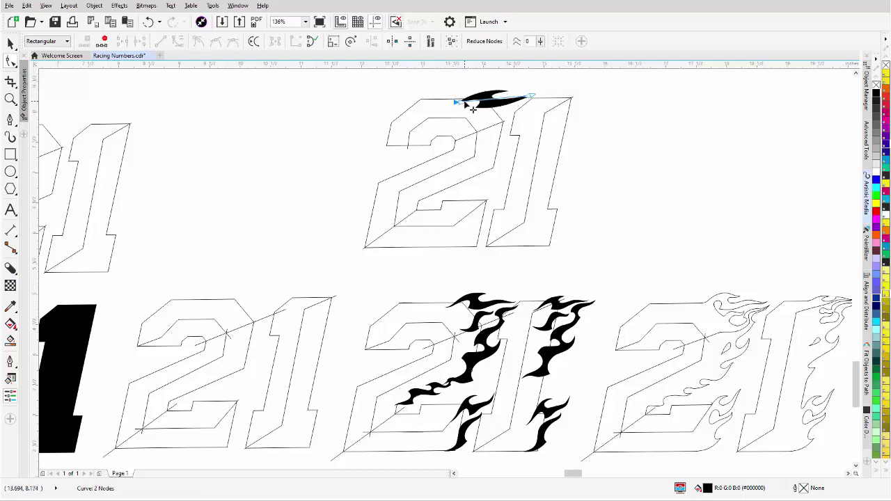
pyautogui.moveTo(463, 102)
pyautogui.mouseDown()
pyautogui.moveTo(475, 101)
pyautogui.moveTo(465, 105)
pyautogui.mouseUp()
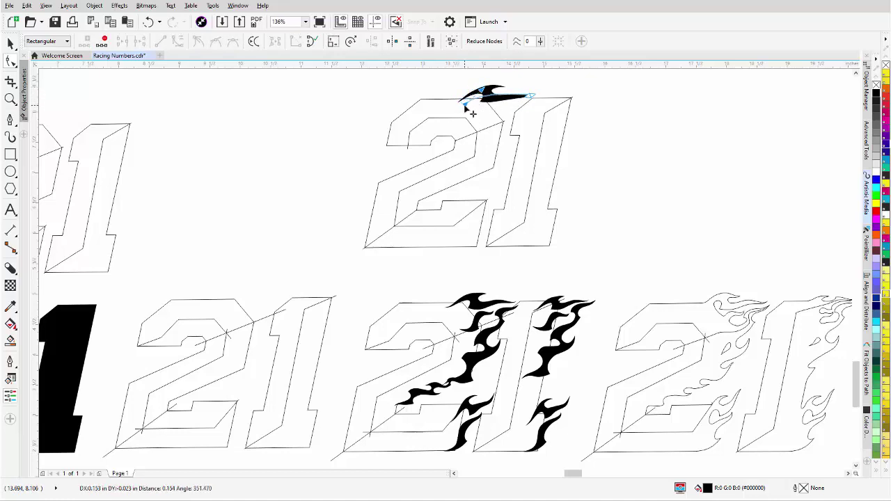
pyautogui.moveTo(533, 95)
pyautogui.mouseDown()
pyautogui.moveTo(513, 113)
pyautogui.moveTo(532, 95)
pyautogui.mouseUp()
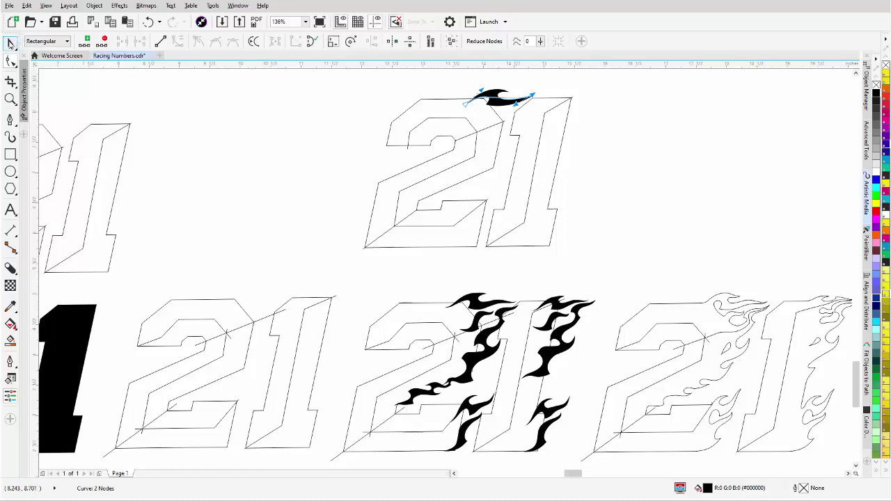
pyautogui.click(10, 43)
pyautogui.moveTo(606, 82); pyautogui.dragTo(571, 148)
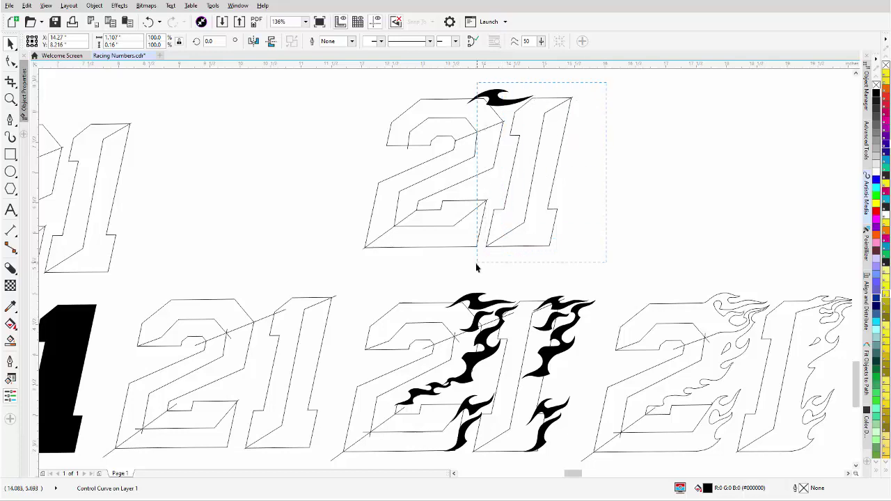
pyautogui.moveTo(477, 266); pyautogui.dragTo(477, 267)
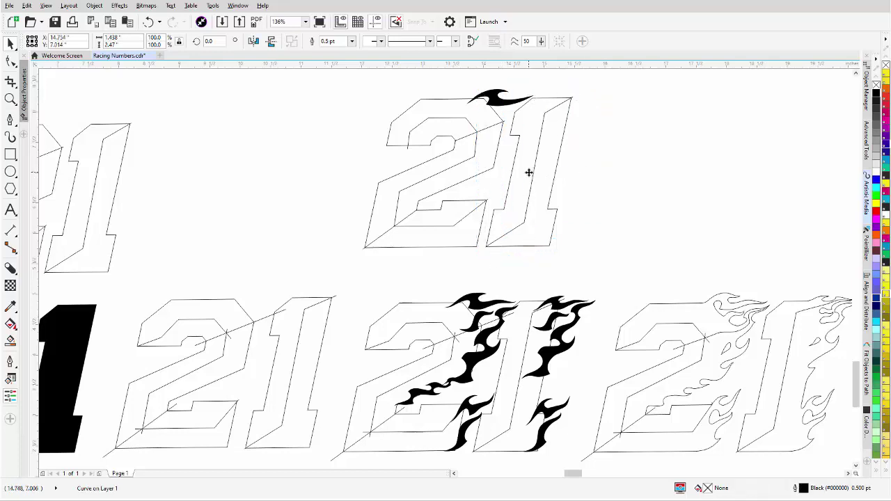
pyautogui.moveTo(528, 173); pyautogui.dragTo(541, 180)
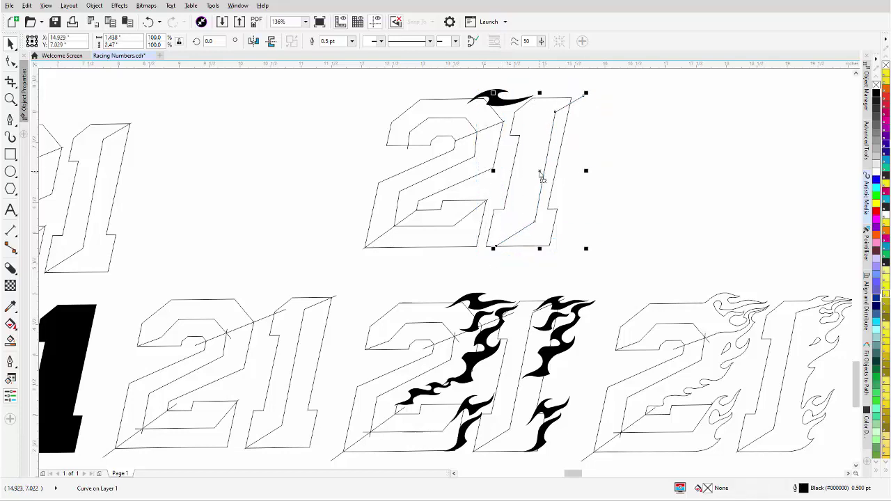
pyautogui.hotkey('ctrl', 'z')
pyautogui.moveTo(622, 81); pyautogui.dragTo(469, 264)
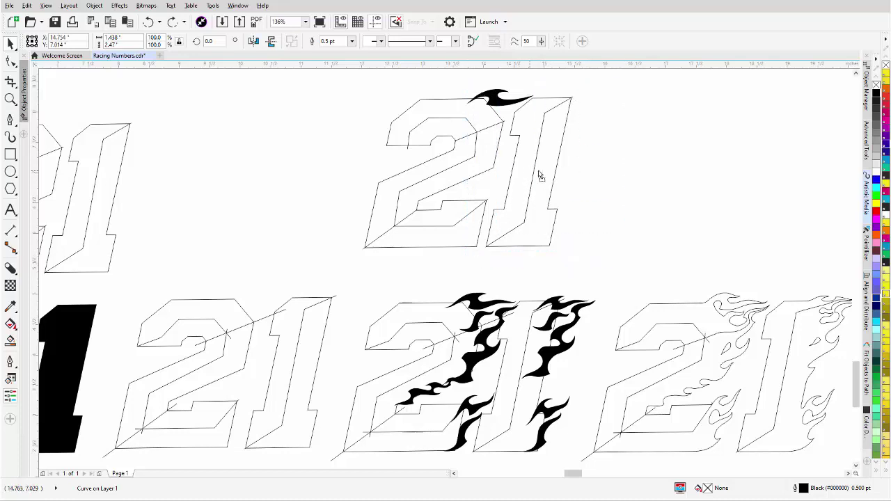
pyautogui.moveTo(540, 176); pyautogui.dragTo(564, 175)
pyautogui.hotkey('ctrl', 'z')
pyautogui.hotkey('ctrl', 'z')
pyautogui.hotkey('ctrl', 'z')
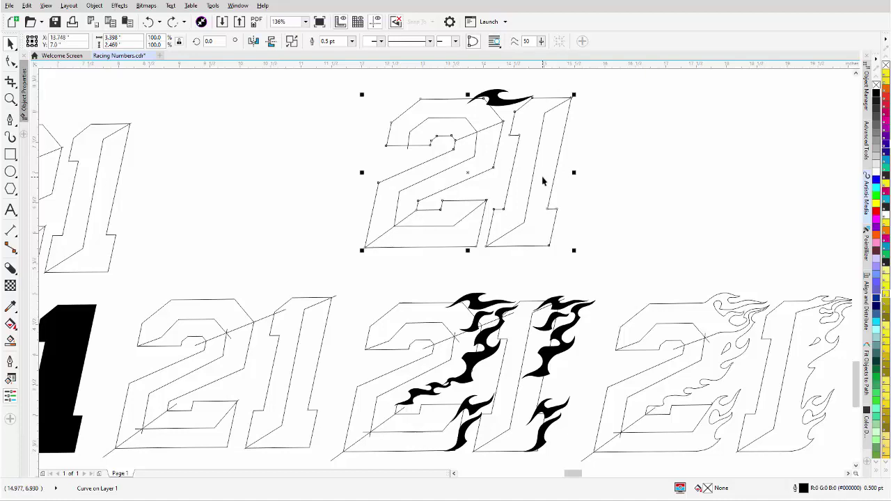
# Break the copied 21 outline apart and shift the 1 with its inner line about 0.1 in to the right
pyautogui.rightClick(542, 177)
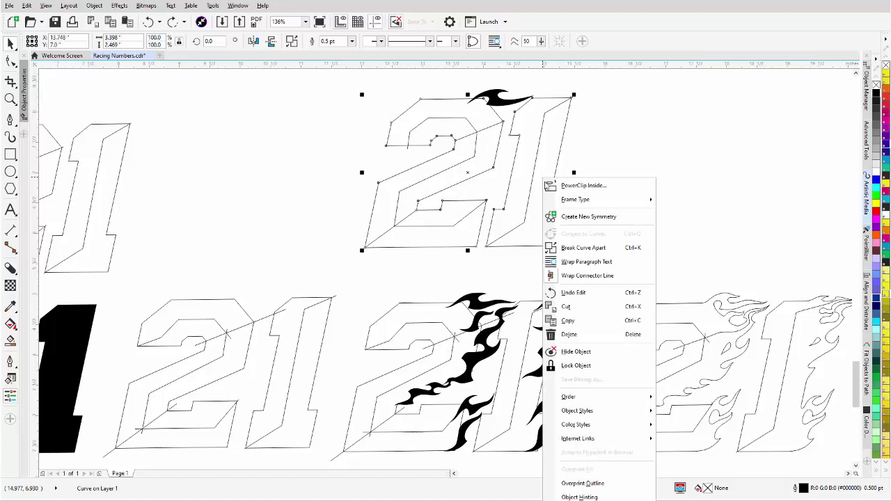
pyautogui.click(584, 248)
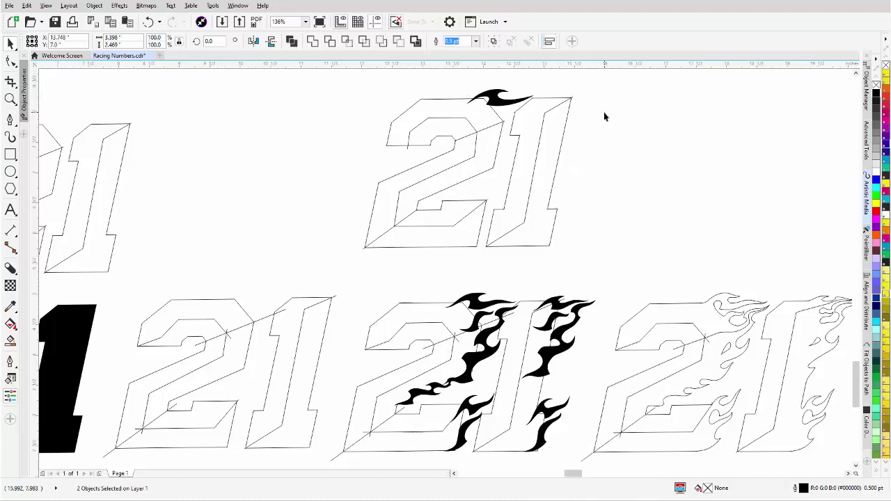
pyautogui.click(596, 89)
pyautogui.moveTo(485, 265); pyautogui.dragTo(491, 260)
pyautogui.moveTo(540, 176); pyautogui.dragTo(549, 181)
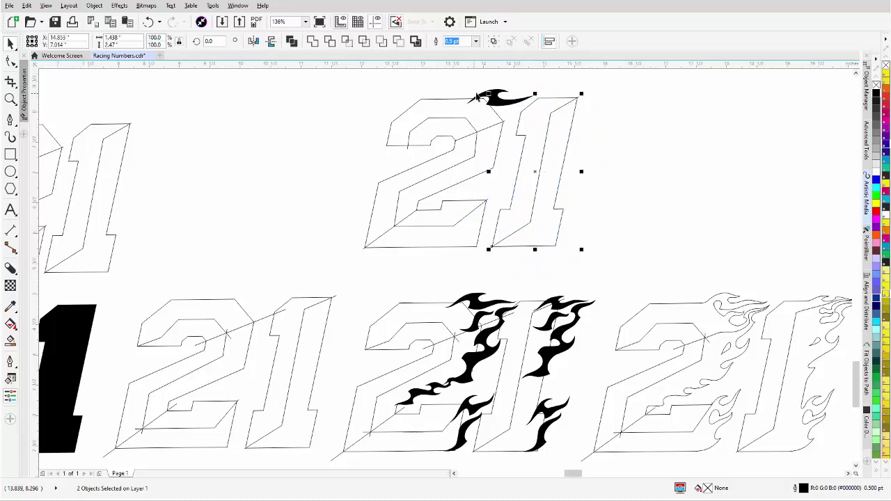
# Lengthen the flame's tip slightly toward the 1, making its control path about 1.12 in wide
pyautogui.doubleClick(504, 104)
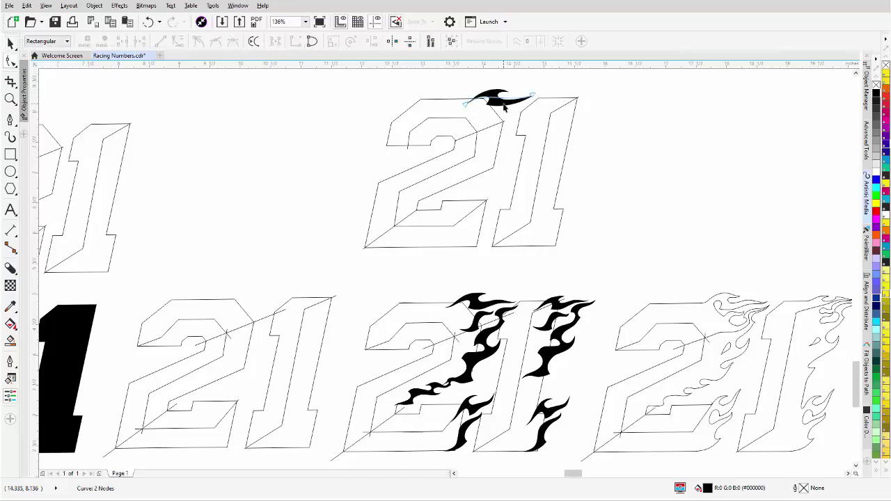
pyautogui.click(533, 97)
pyautogui.moveTo(536, 101); pyautogui.dragTo(523, 102)
pyautogui.press('Escape')
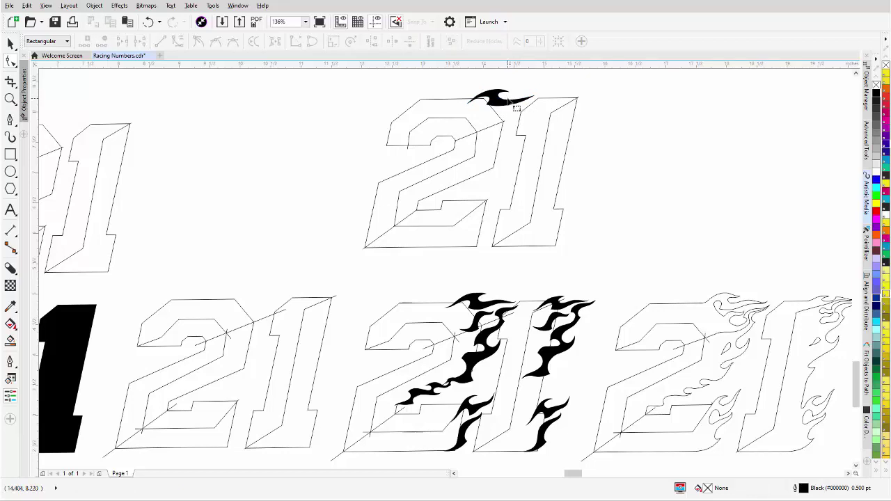
pyautogui.click(508, 103)
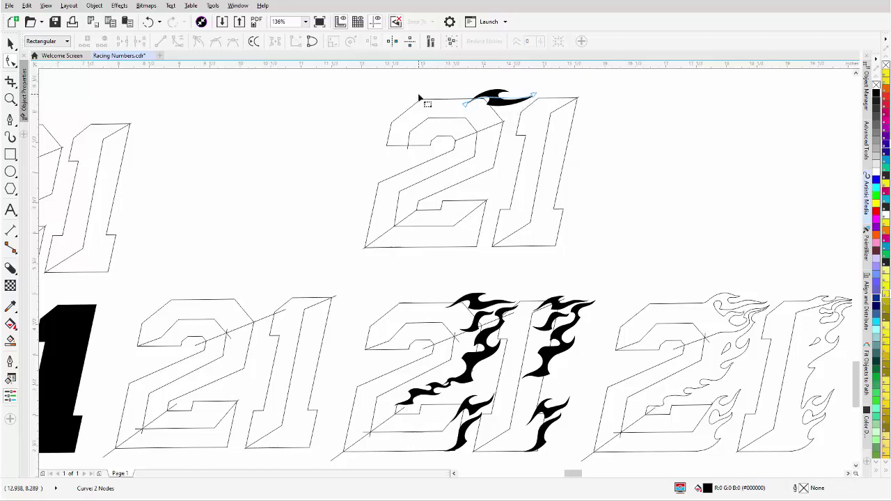
pyautogui.click(17, 43)
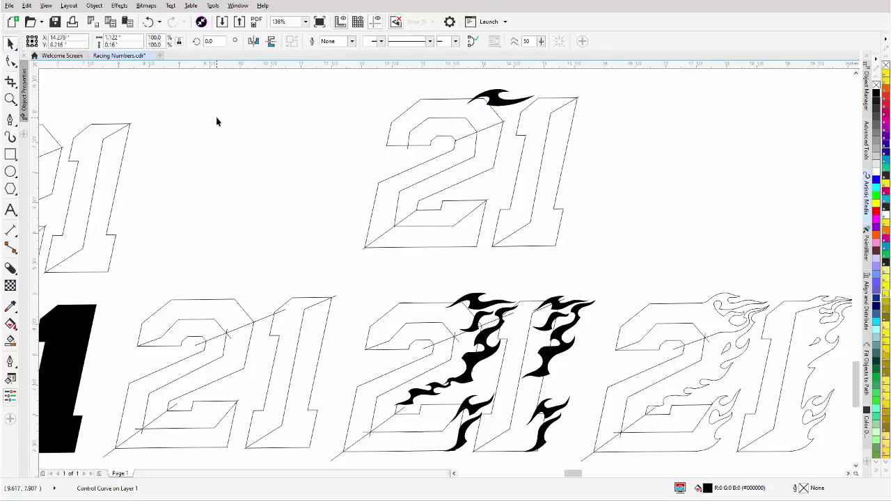
pyautogui.click(450, 124)
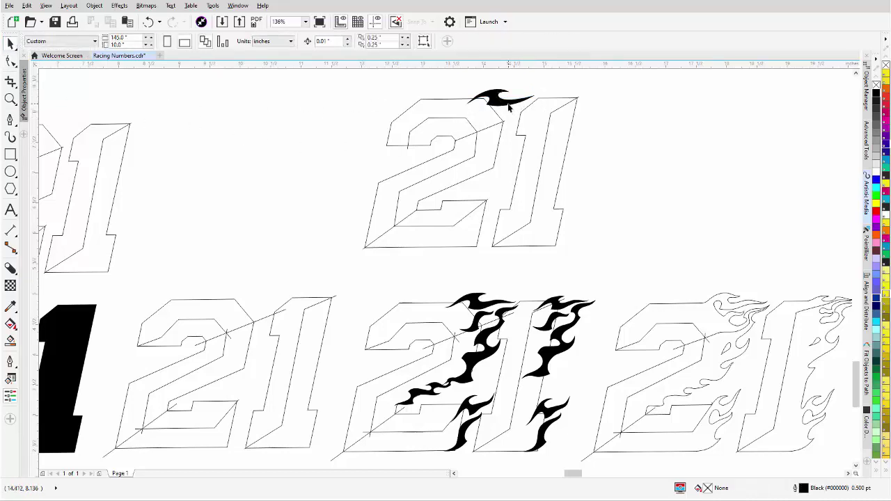
# Reshape the flame's path into a wave with an added middle node, its tip reaching the 1's upper-left corner, about 1.19 in wide
pyautogui.doubleClick(509, 106)
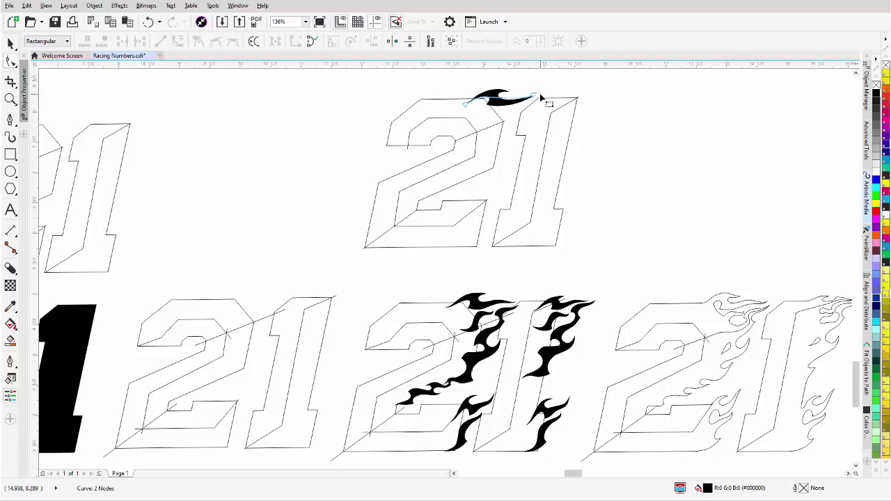
pyautogui.click(542, 102)
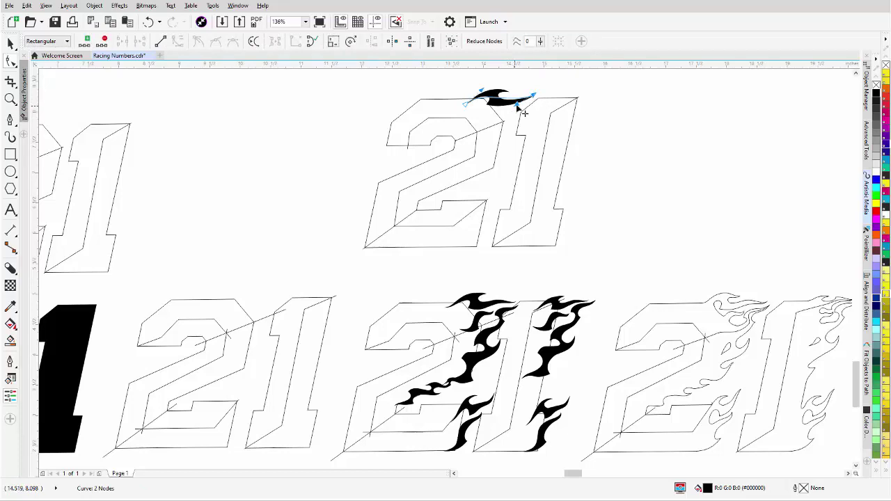
pyautogui.moveTo(518, 104); pyautogui.dragTo(549, 103)
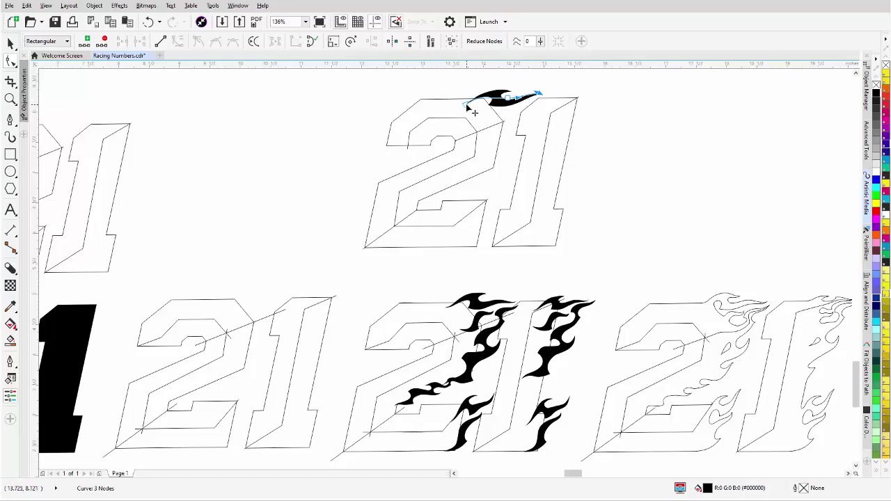
pyautogui.moveTo(466, 107); pyautogui.dragTo(473, 106)
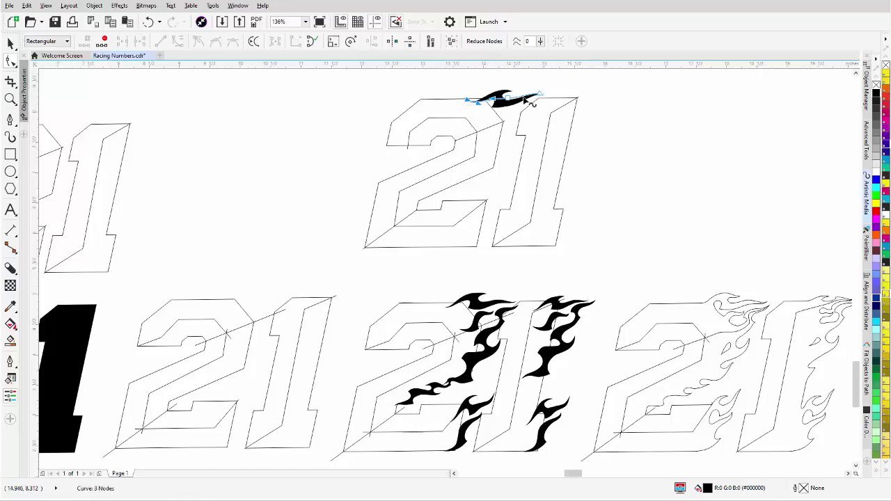
pyautogui.moveTo(516, 108); pyautogui.dragTo(507, 124)
pyautogui.click(505, 122)
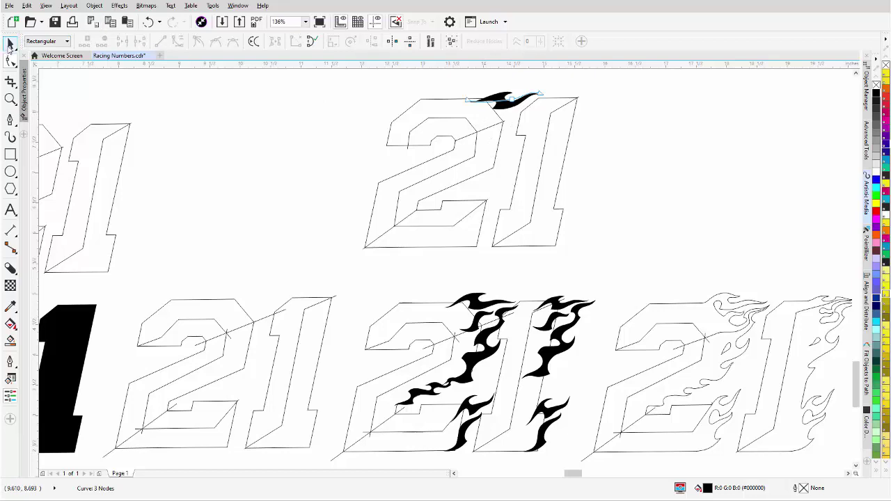
pyautogui.click(10, 45)
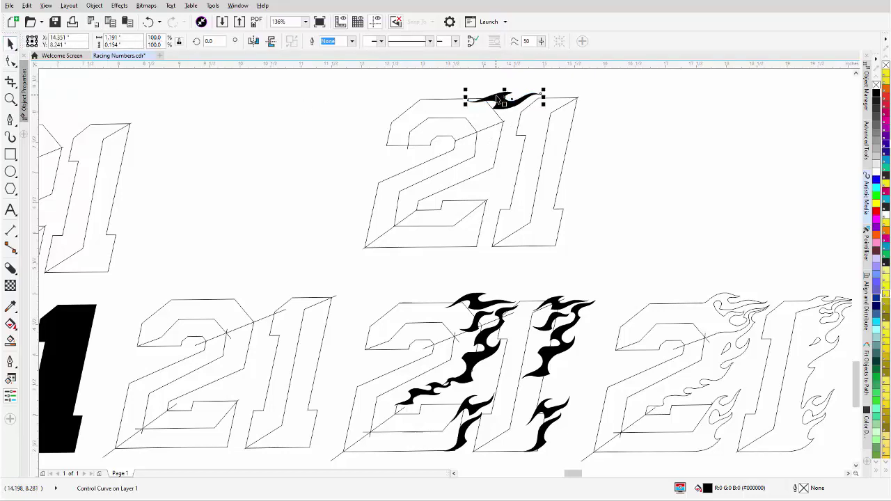
pyautogui.click(499, 101)
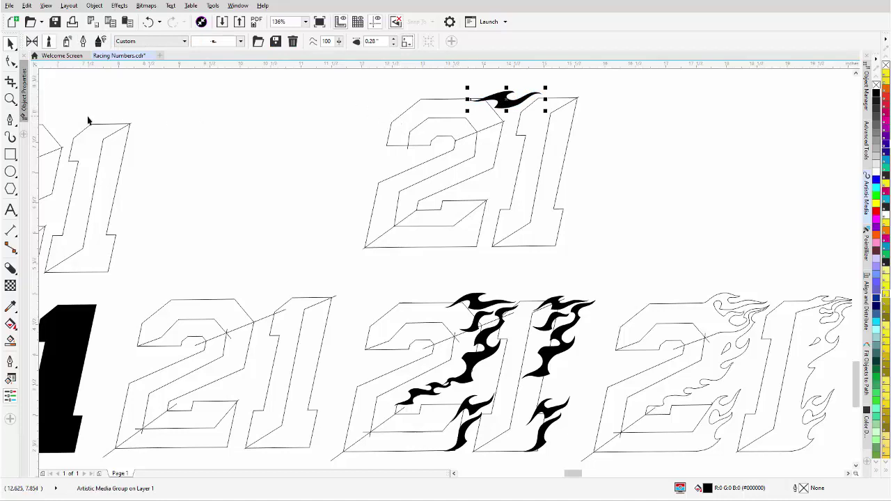
# Stretch the upper flame slightly farther along the top of the 1, widening it from its outer side
pyautogui.click(191, 109)
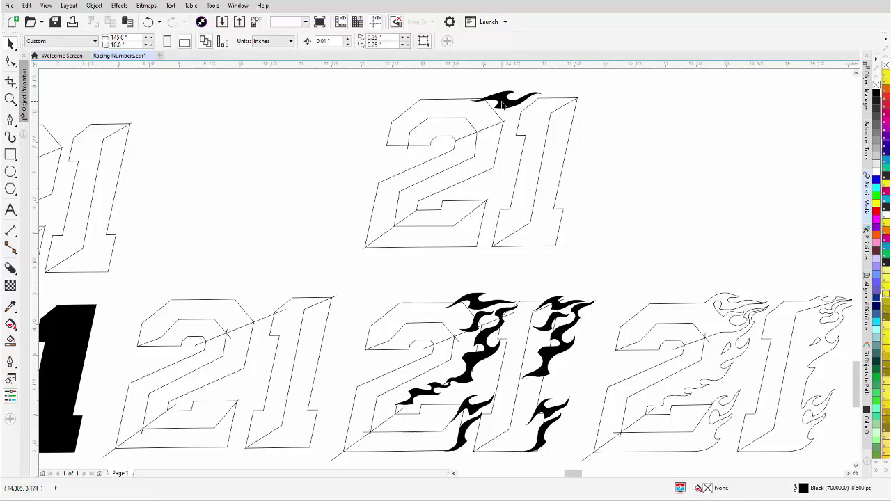
pyautogui.click(502, 103)
pyautogui.moveTo(545, 99); pyautogui.dragTo(549, 99)
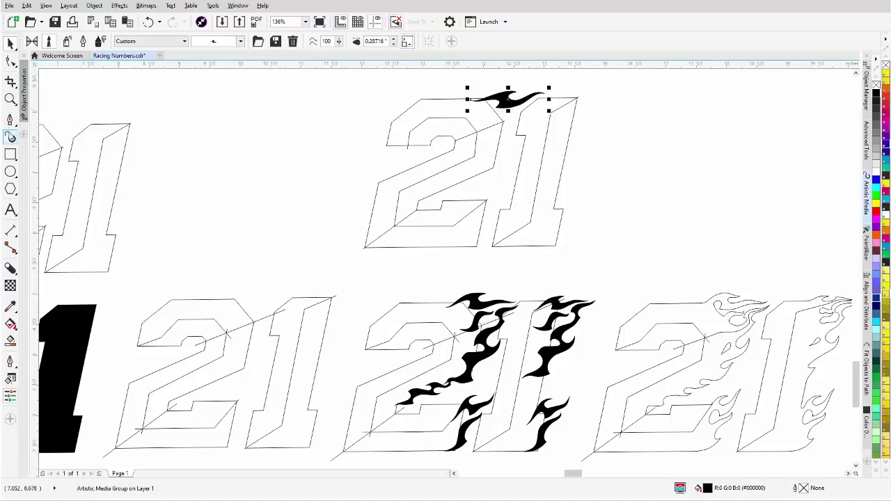
pyautogui.click(11, 136)
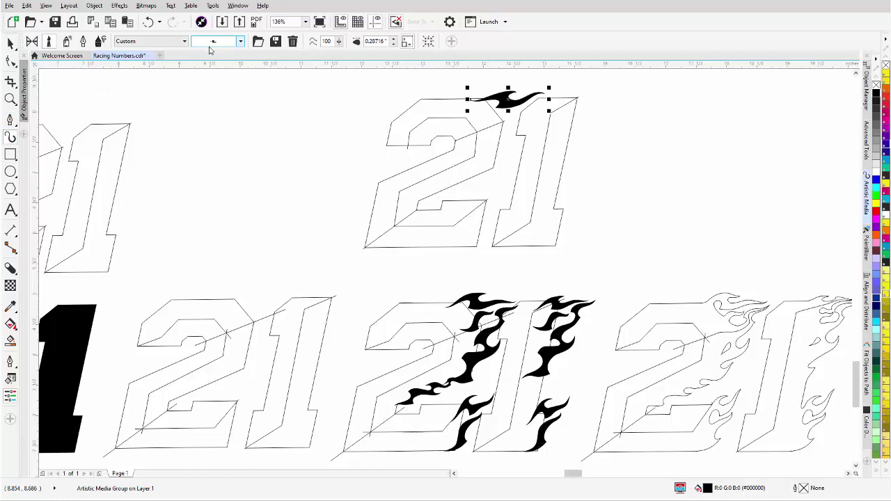
pyautogui.click(240, 43)
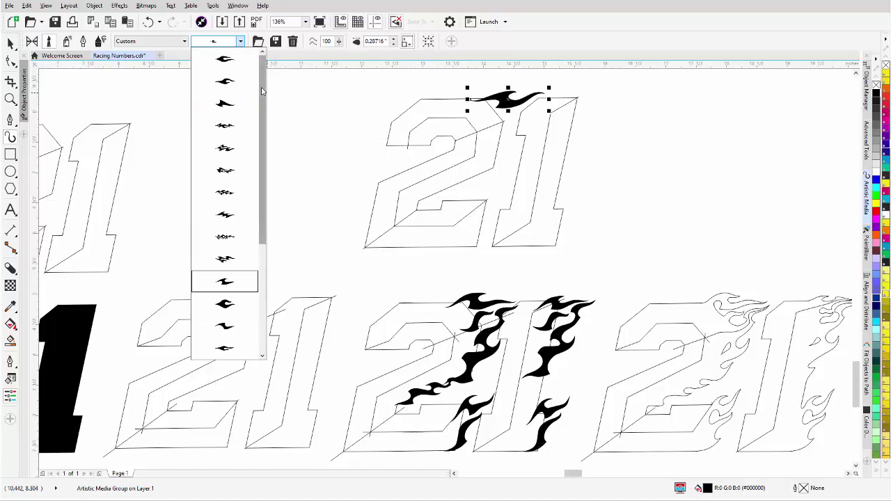
pyautogui.moveTo(263, 93); pyautogui.dragTo(262, 130)
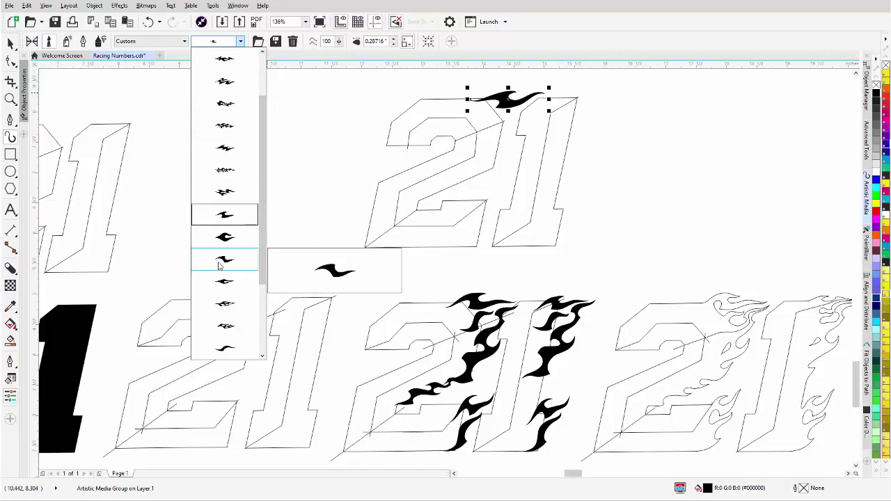
pyautogui.click(313, 200)
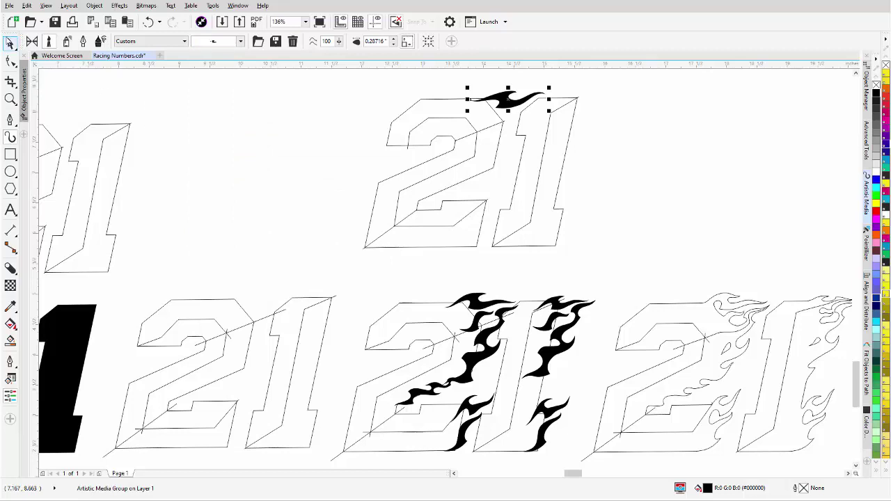
pyautogui.click(10, 43)
pyautogui.click(209, 118)
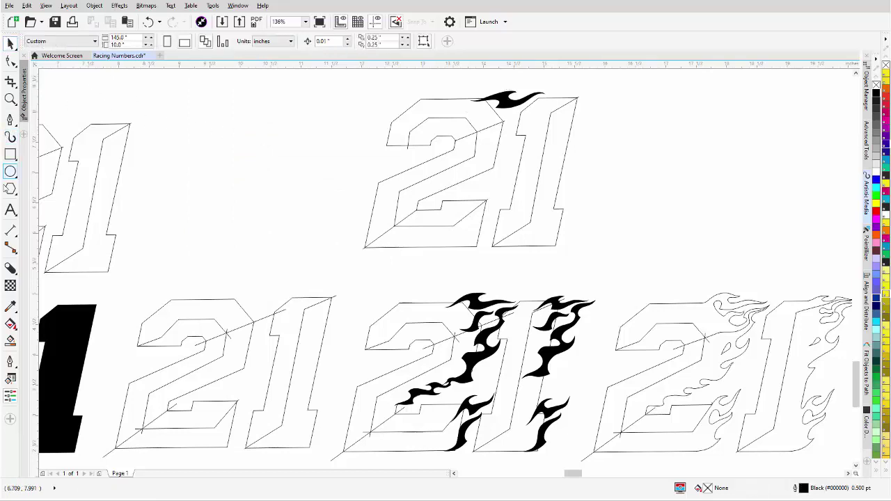
# Draw a smaller Artistic Media flame from the 2's upper-right corner up toward the 1, with a 0.19 in stroke width
pyautogui.click(11, 136)
pyautogui.click(240, 41)
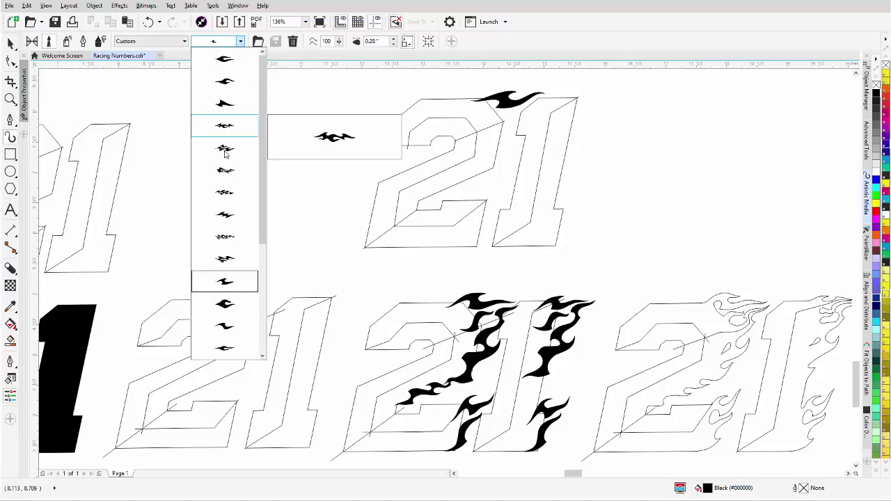
pyautogui.click(218, 282)
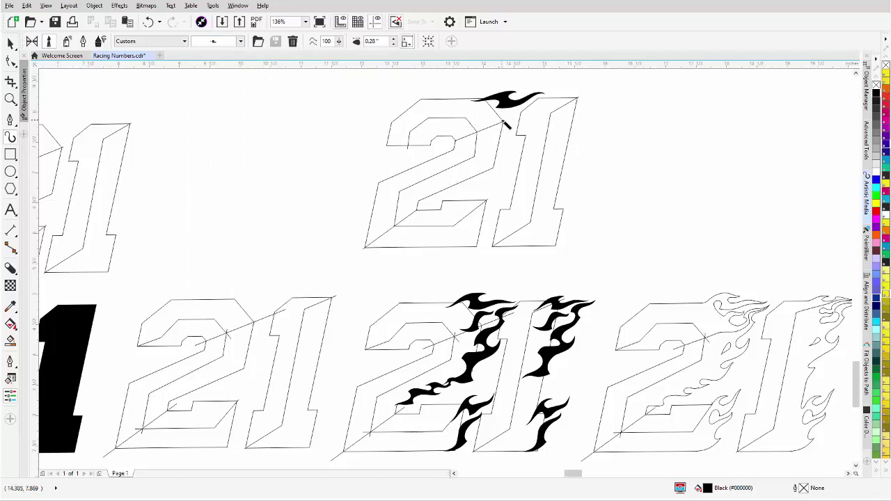
pyautogui.scroll(3, 505, 124)
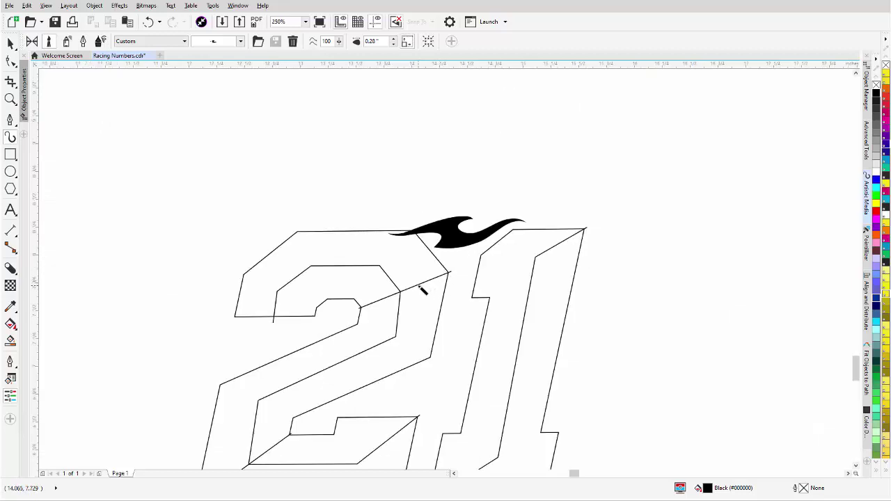
pyautogui.moveTo(421, 286); pyautogui.dragTo(481, 253)
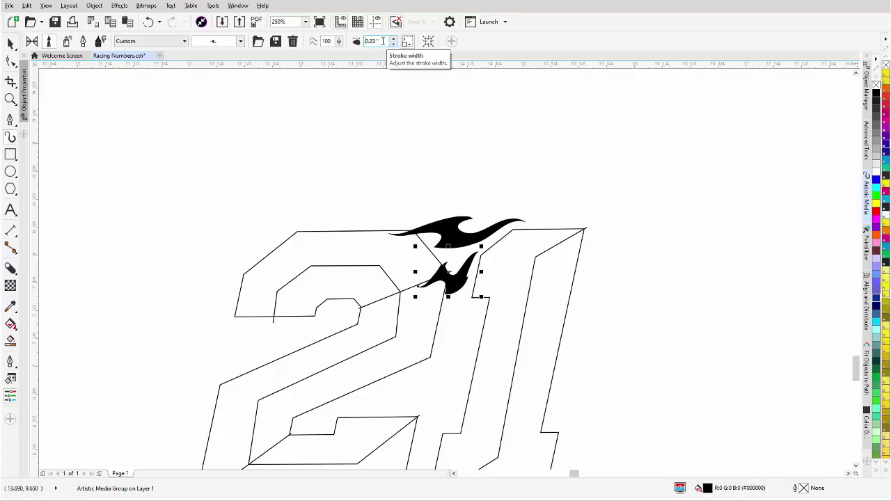
pyautogui.scroll(-4, 382, 41)
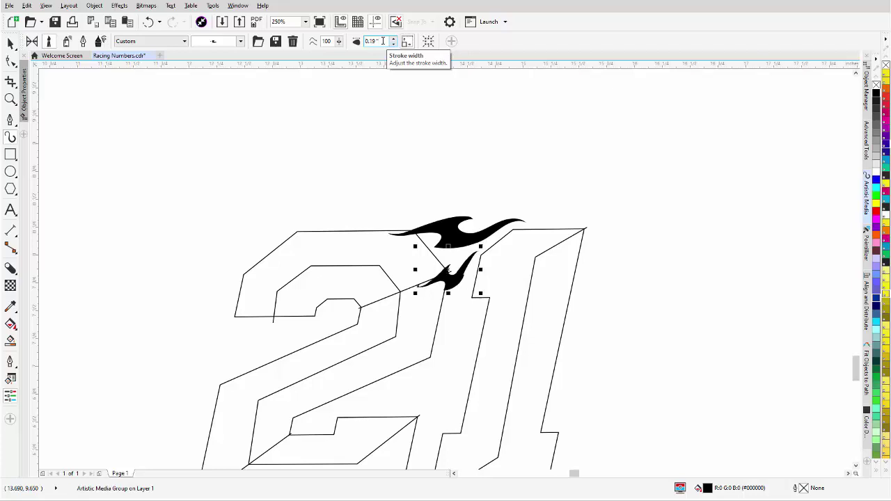
# Extend the small flame's tip to the 1's corner, delete its middle path node and curve both ends with their handles
pyautogui.click(9, 44)
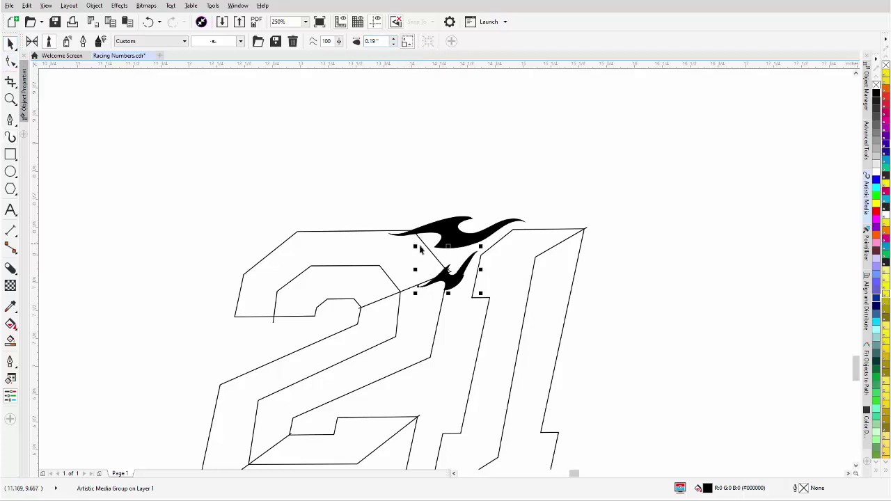
pyautogui.doubleClick(478, 262)
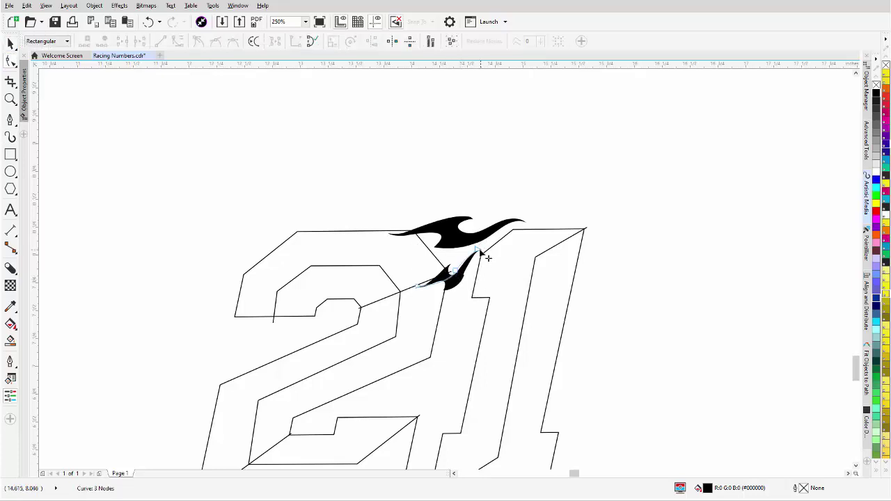
pyautogui.moveTo(488, 258); pyautogui.dragTo(485, 249)
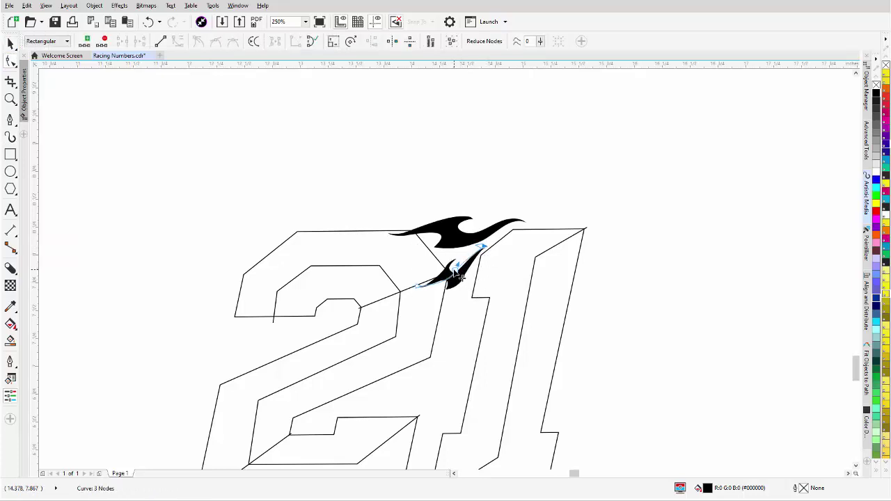
pyautogui.click(447, 280)
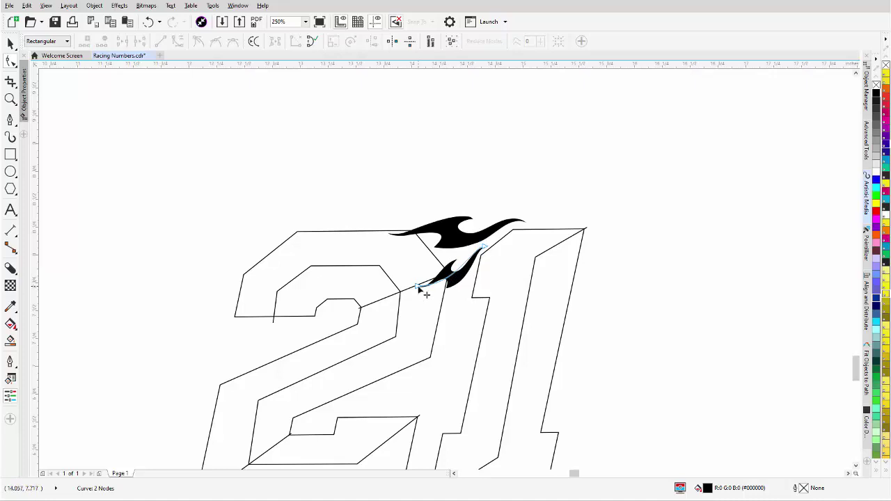
pyautogui.click(417, 287)
pyautogui.moveTo(418, 288); pyautogui.dragTo(465, 285)
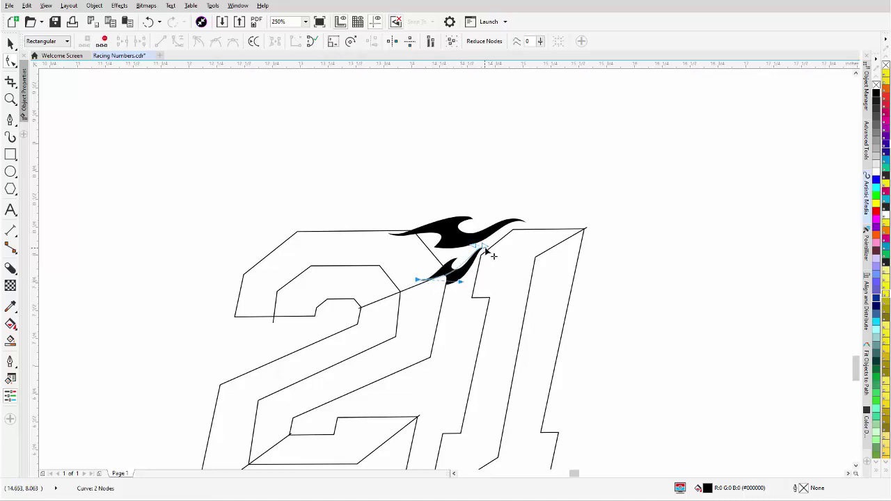
pyautogui.moveTo(490, 255); pyautogui.dragTo(463, 262)
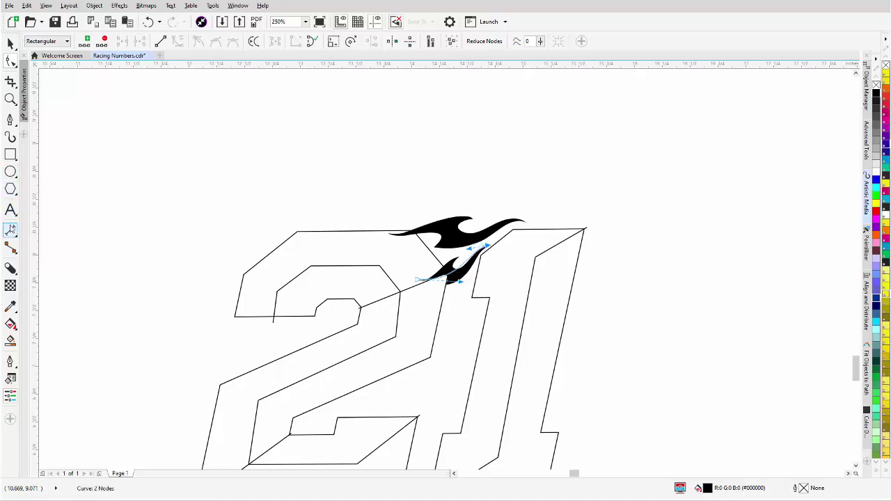
# Change the small flame's brush stroke to the simpler wavy S-shaped flame from the Custom category
pyautogui.click(11, 138)
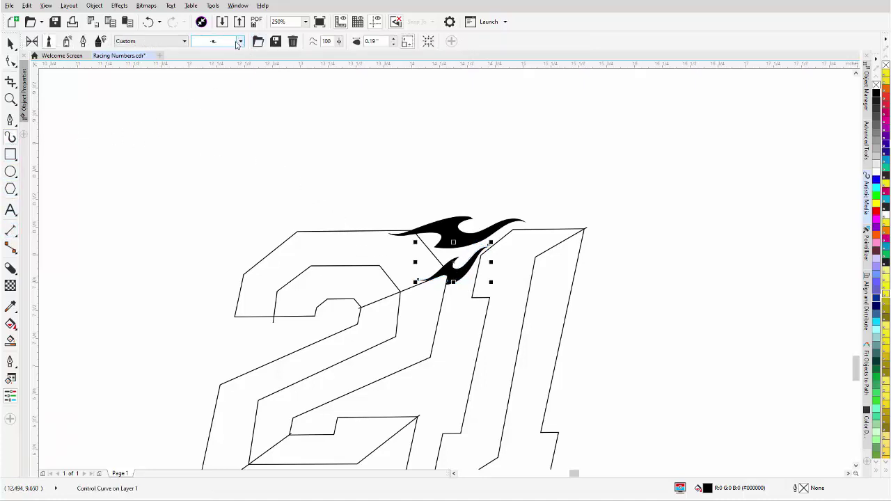
pyautogui.click(240, 41)
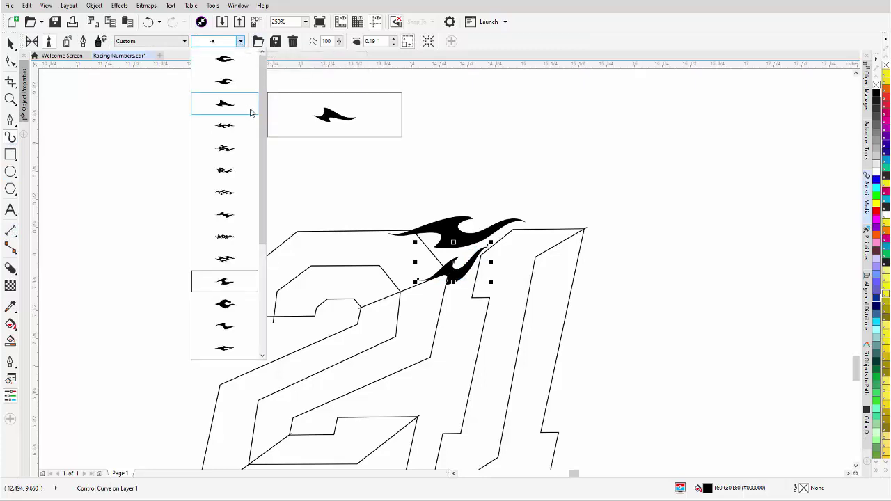
pyautogui.scroll(-2, 261, 127)
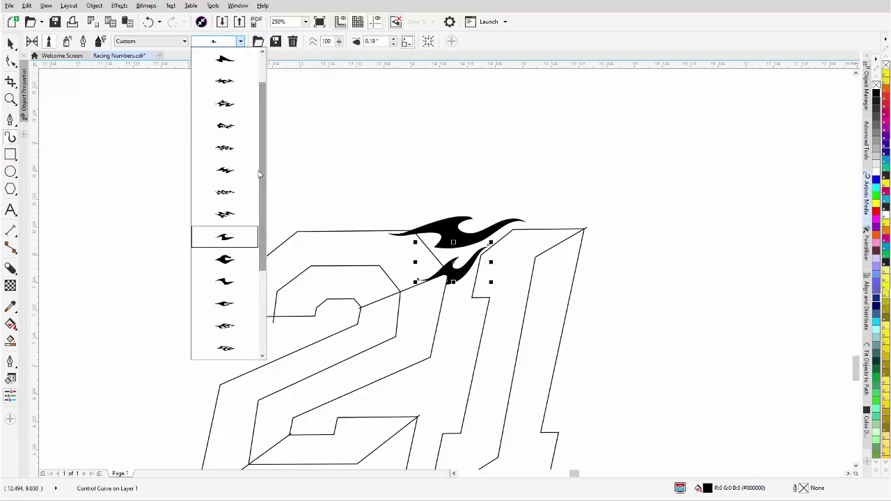
pyautogui.click(216, 285)
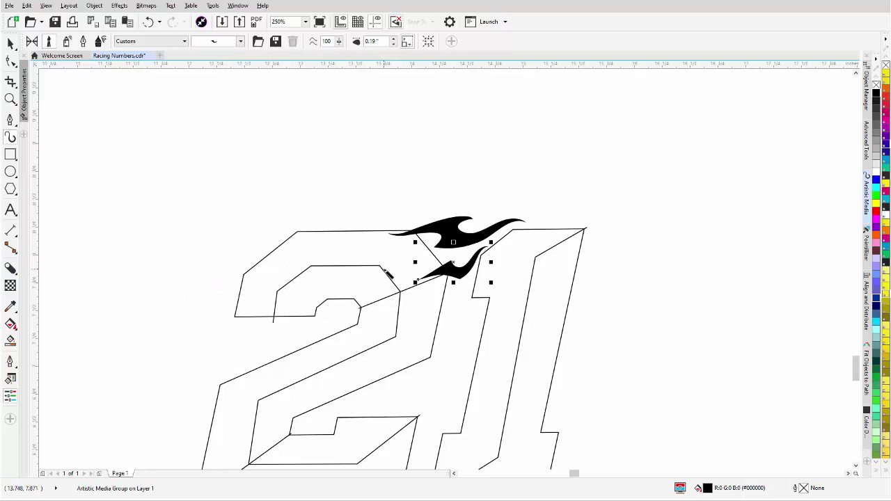
# Adjust the small flame's end nodes and curve handles to raise and lengthen its path to about 0.65 in wide
pyautogui.click(10, 43)
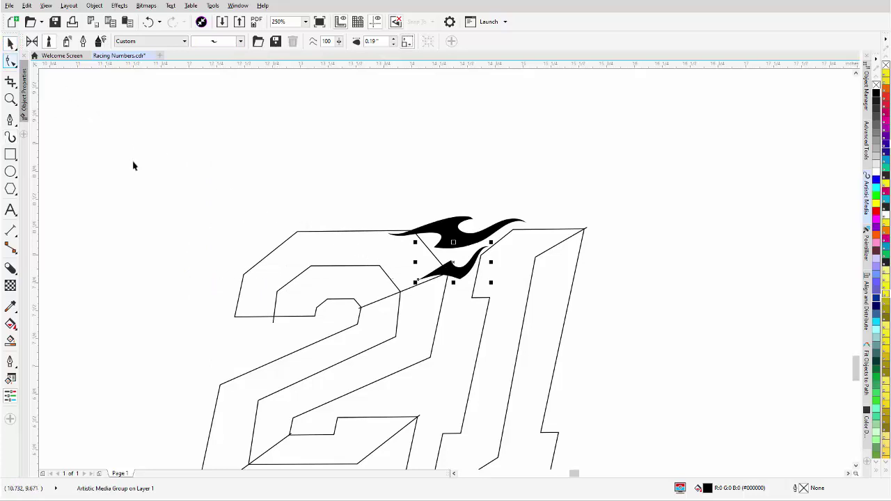
pyautogui.press('F10')
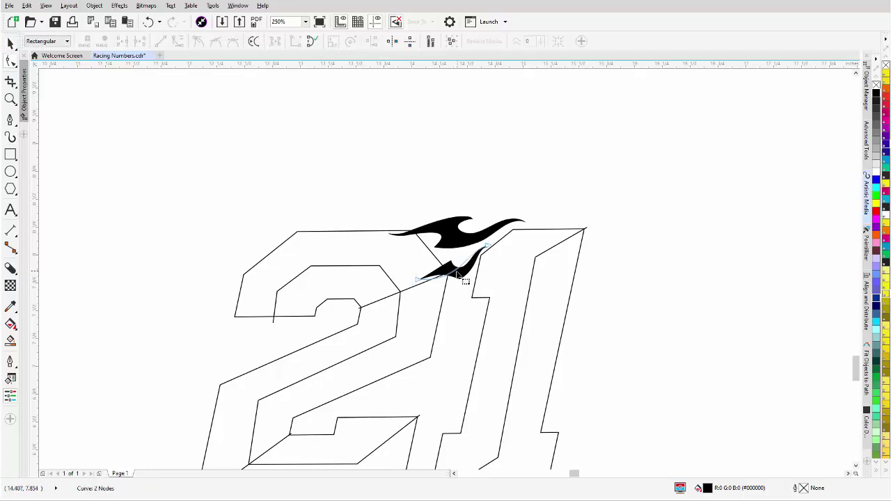
pyautogui.click(421, 282)
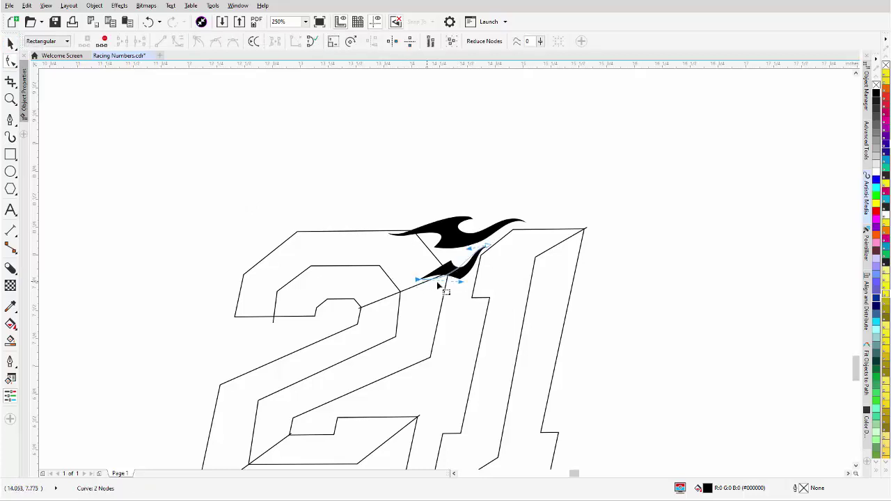
pyautogui.moveTo(465, 285); pyautogui.dragTo(463, 255)
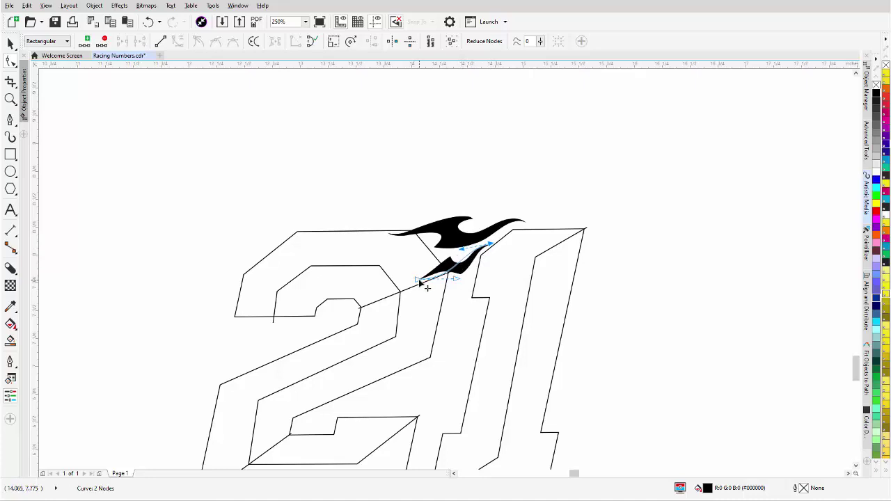
pyautogui.moveTo(418, 282); pyautogui.dragTo(419, 279)
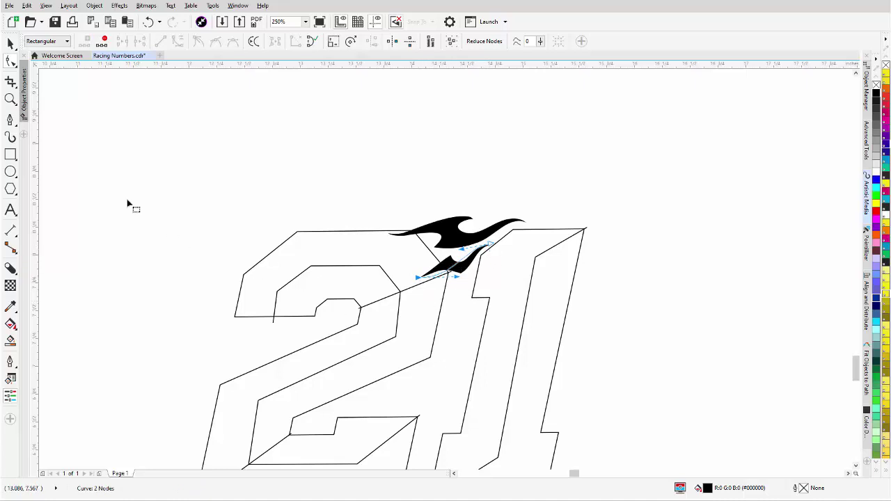
pyautogui.click(10, 44)
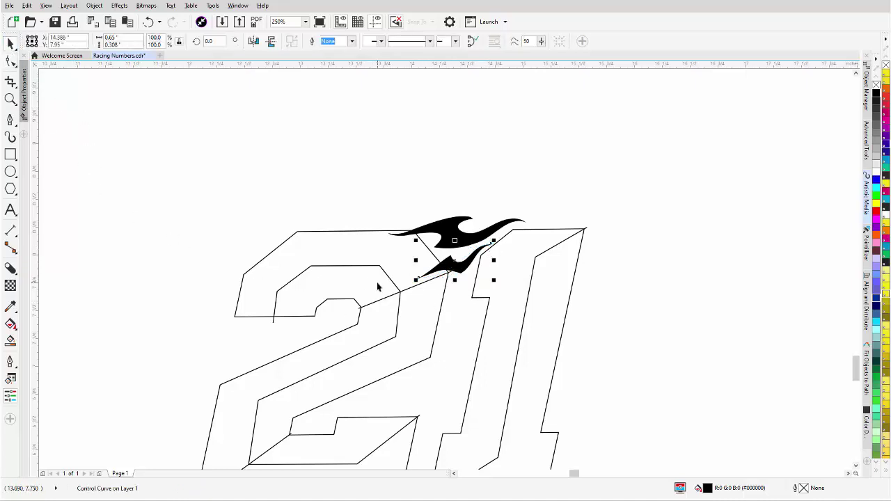
# Copy both flames together about 1.28 in horizontally so the duplicates sit at the 1's upper-right corner
pyautogui.scroll(-2, 377, 287)
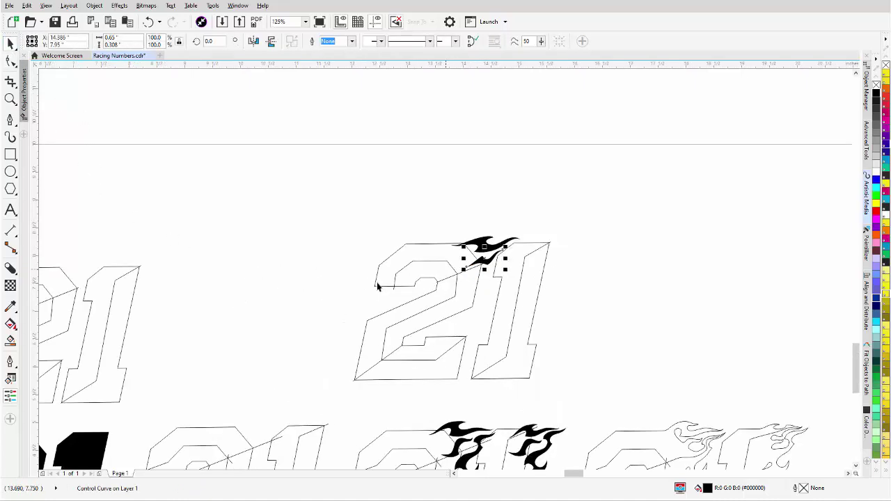
pyautogui.scroll(-2, 447, 273)
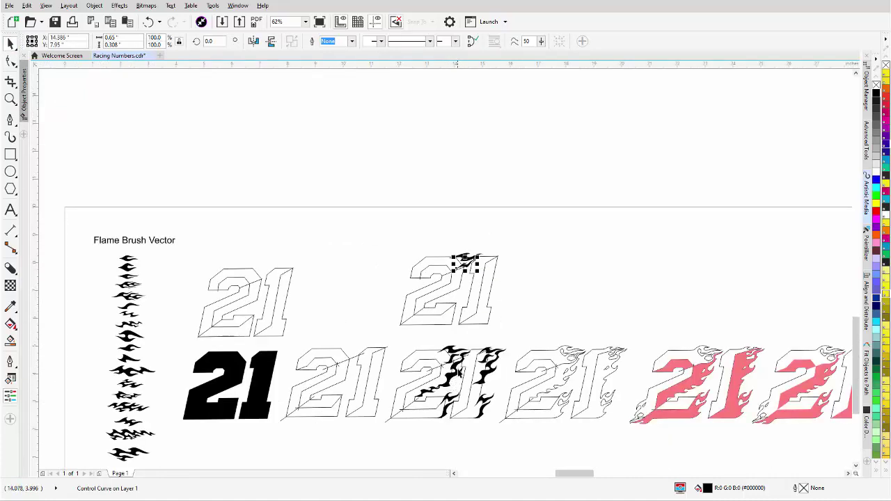
pyautogui.scroll(2, 467, 273)
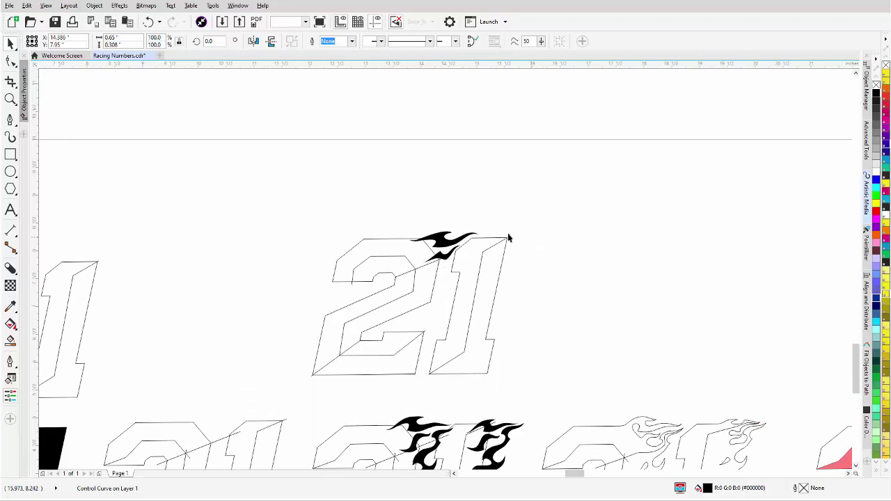
pyautogui.click(446, 240)
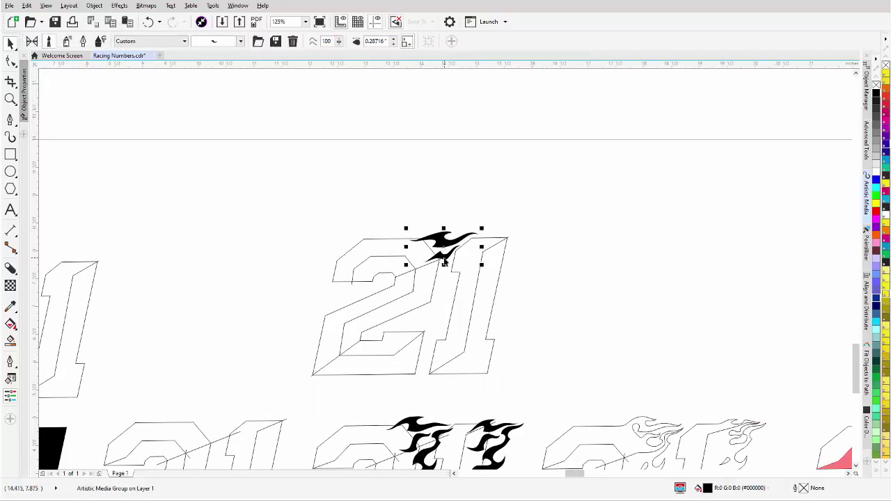
pyautogui.hotkey('ctrl', 'u')
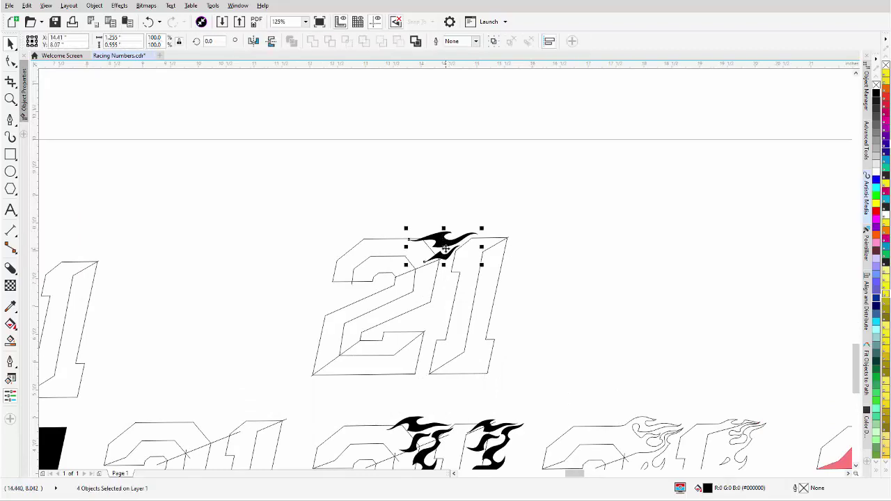
pyautogui.press('Escape')
pyautogui.moveTo(445, 248); pyautogui.dragTo(522, 255)
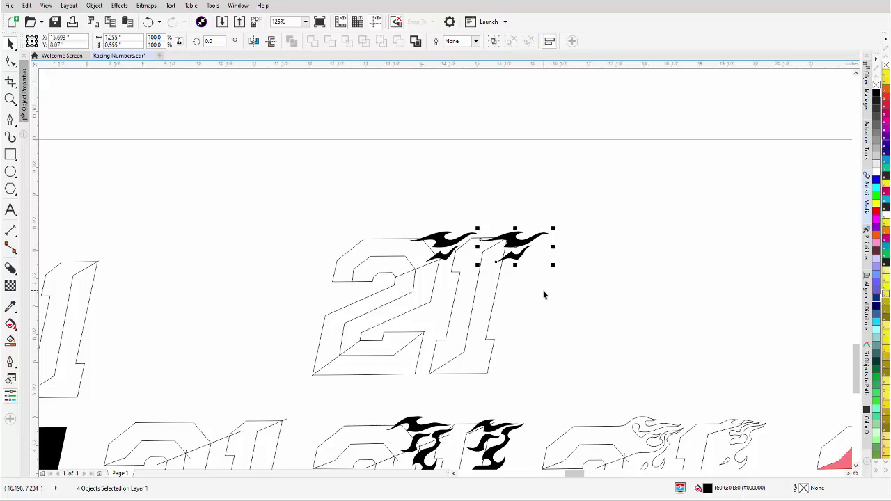
# Enlarge the small flame on the 1 to about 115% toward its lower left, and slightly enlarge the 2's small flame the same way
pyautogui.click(527, 280)
pyautogui.click(518, 260)
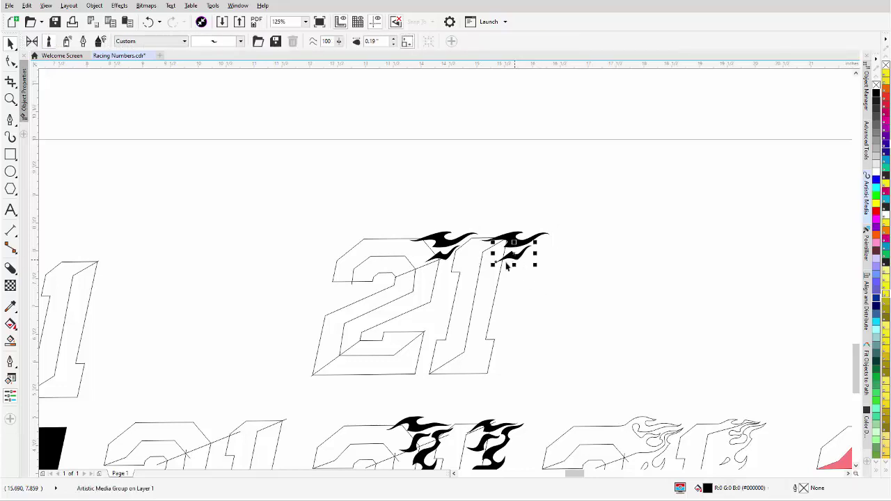
pyautogui.moveTo(492, 268); pyautogui.dragTo(488, 270)
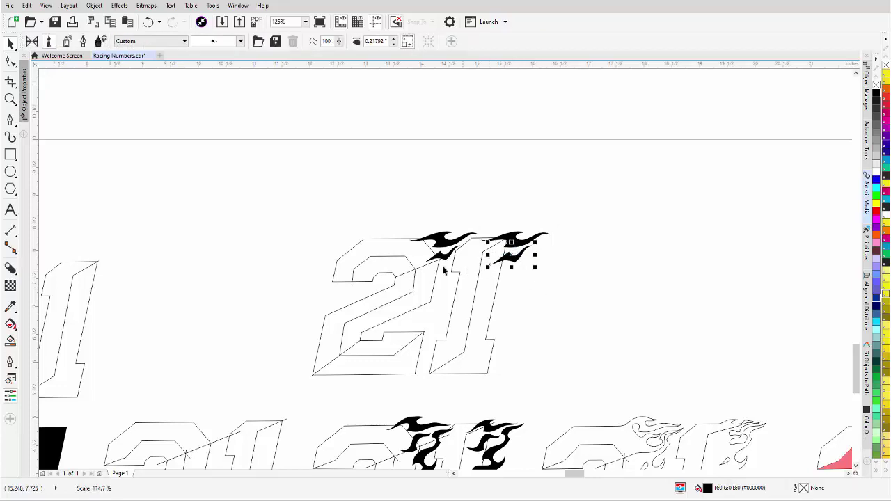
pyautogui.click(443, 265)
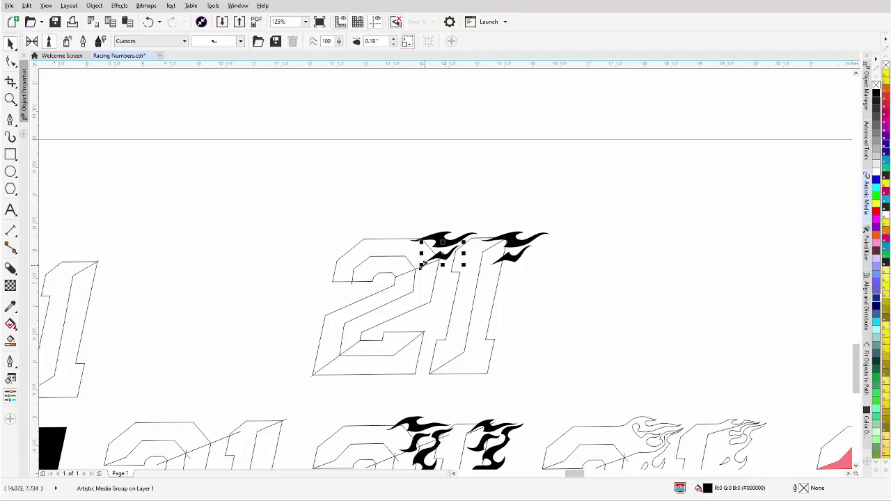
pyautogui.moveTo(420, 265); pyautogui.dragTo(416, 268)
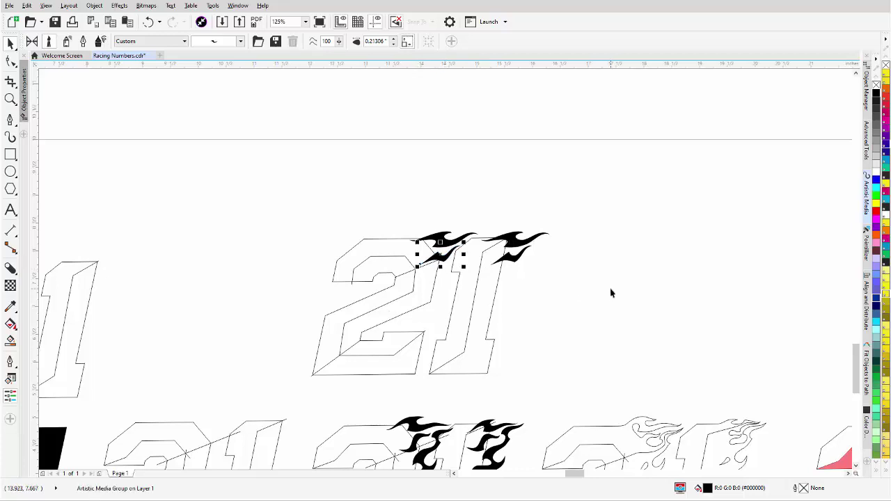
pyautogui.click(611, 293)
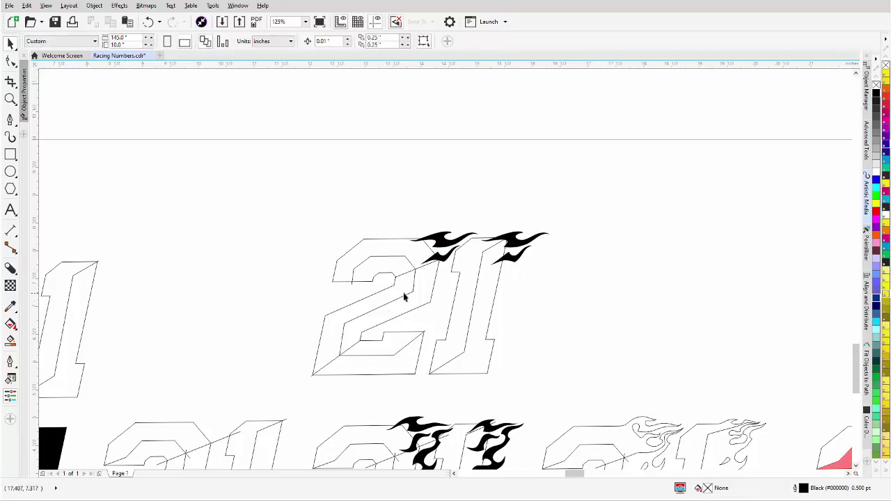
# Set the Artistic Media brush to the long multi-tongued flame stroke from the Custom category for the 2's lower diagonal edge
pyautogui.click(12, 137)
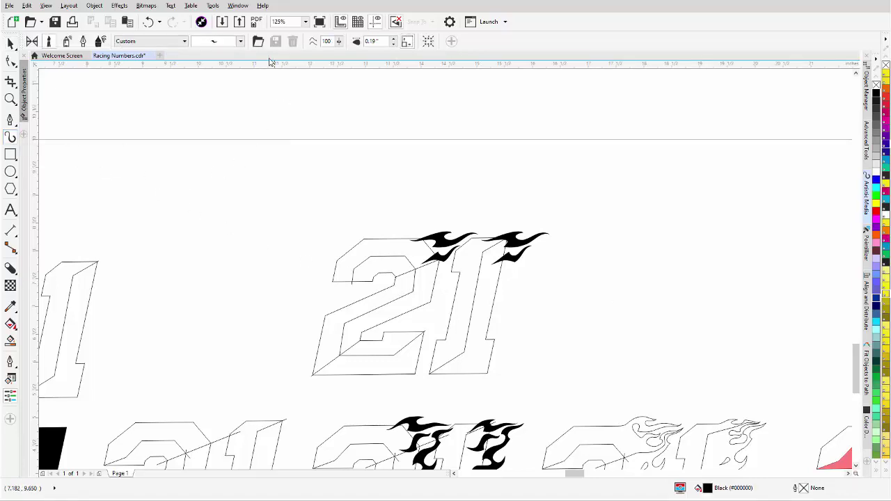
pyautogui.click(240, 42)
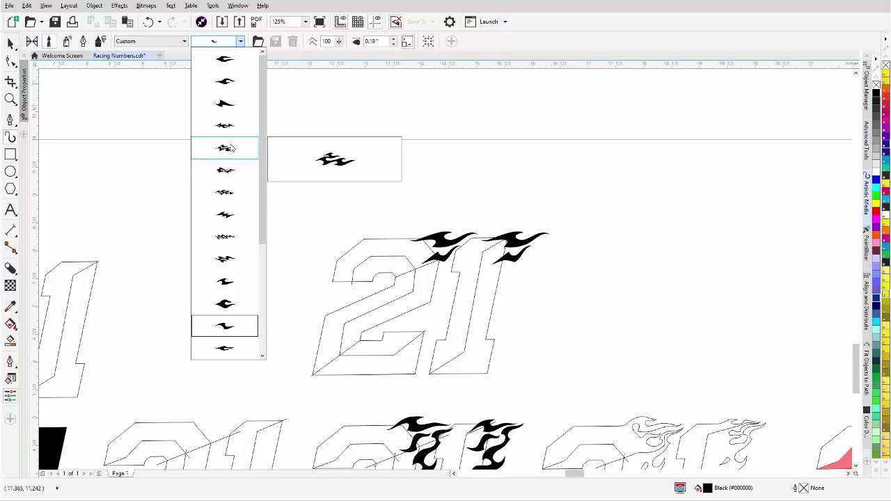
pyautogui.click(224, 194)
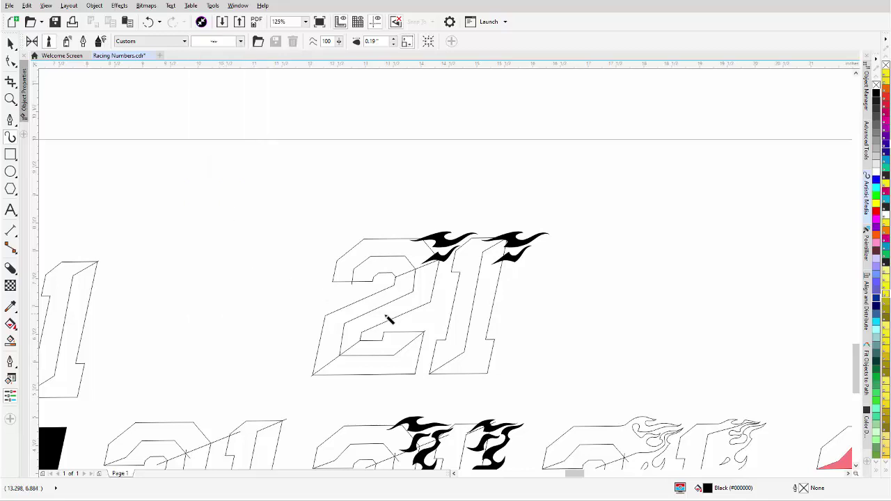
pyautogui.moveTo(387, 314); pyautogui.dragTo(449, 274)
pyautogui.scroll(-2, 448, 273)
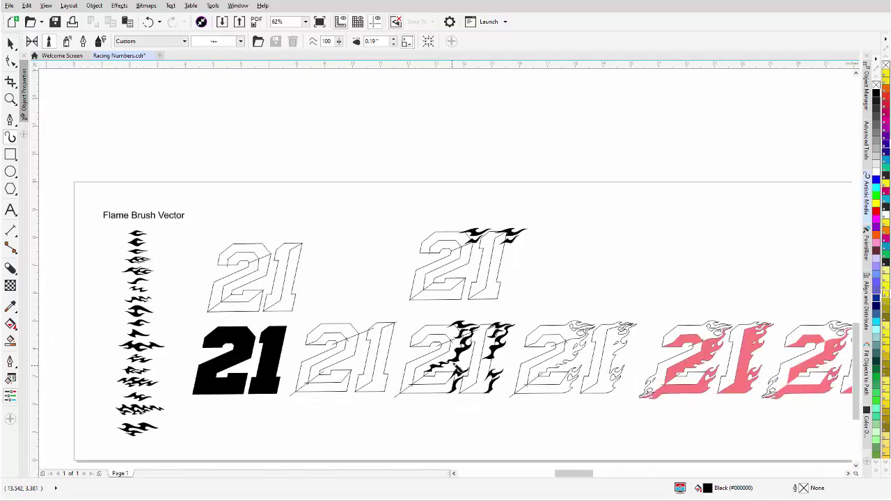
pyautogui.scroll(2, 470, 272)
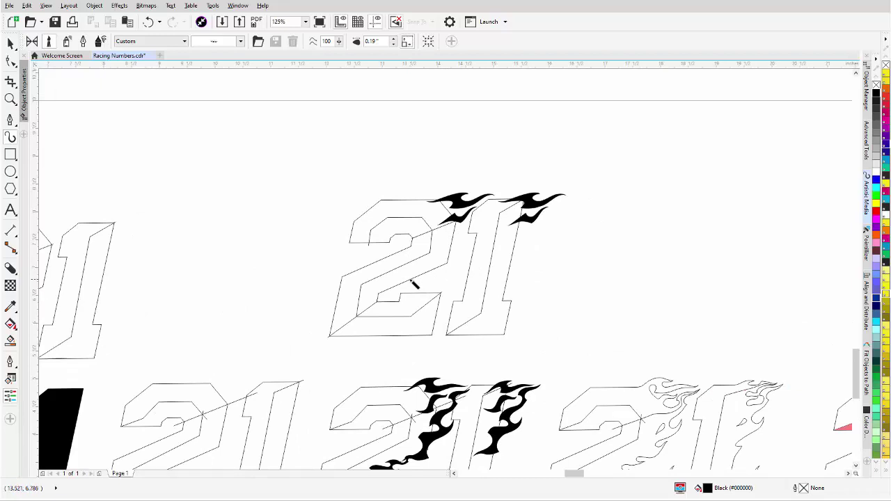
# Paint a flame brush stroke from the 2's lower inner diagonal up to the 1's top, and smooth its path by removing surplus nodes
pyautogui.moveTo(425, 278)
pyautogui.mouseDown()
pyautogui.moveTo(453, 265)
pyautogui.moveTo(460, 240)
pyautogui.moveTo(485, 218)
pyautogui.mouseUp()
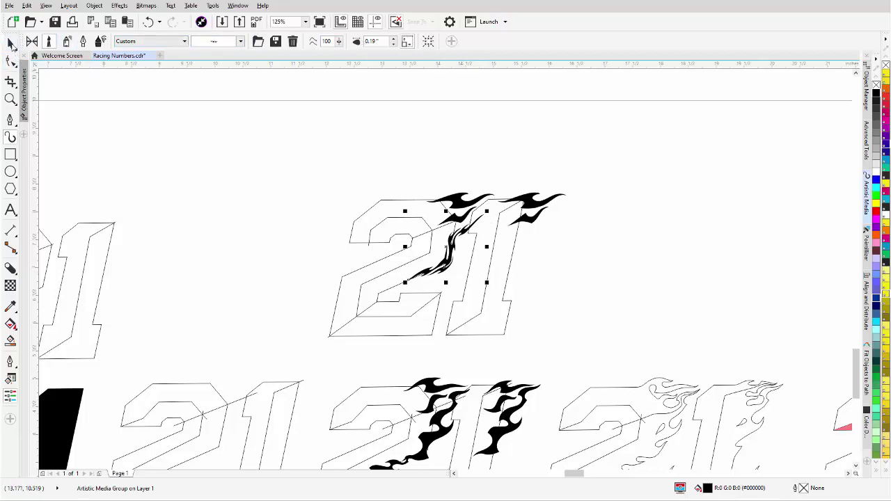
pyautogui.press('F10')
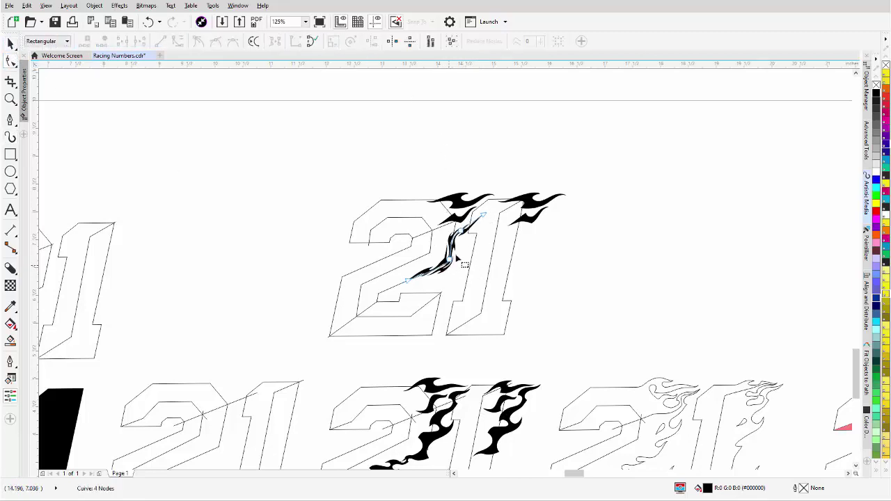
pyautogui.click(462, 234)
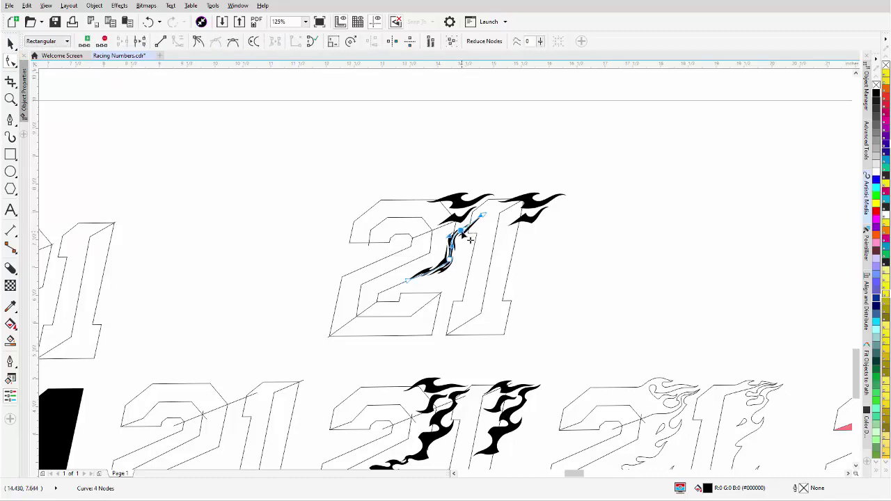
pyautogui.press('Delete')
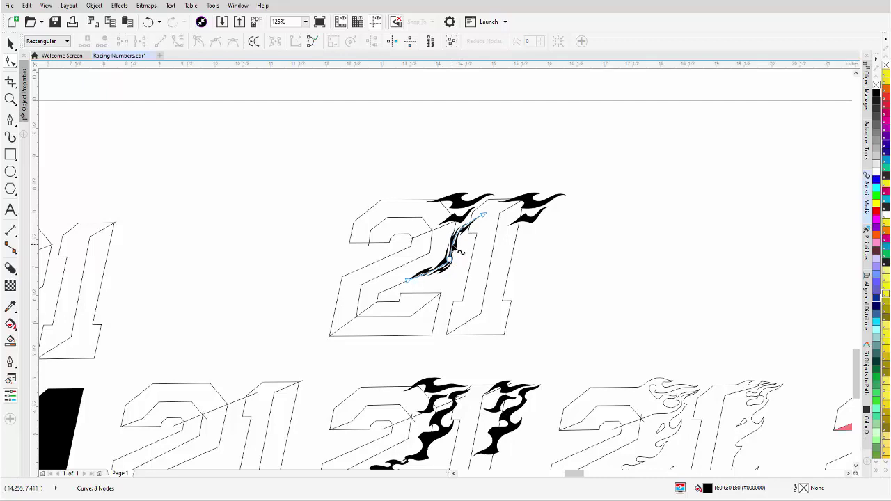
pyautogui.click(460, 252)
pyautogui.doubleClick(455, 252)
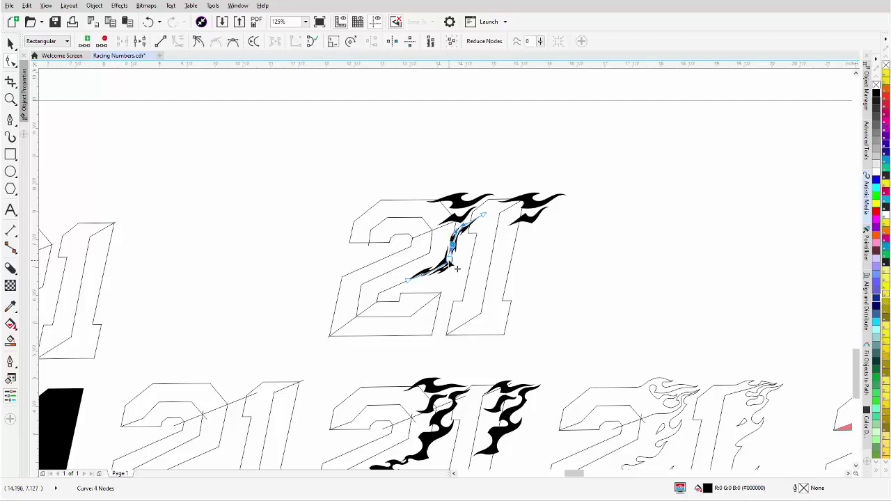
pyautogui.press('Delete')
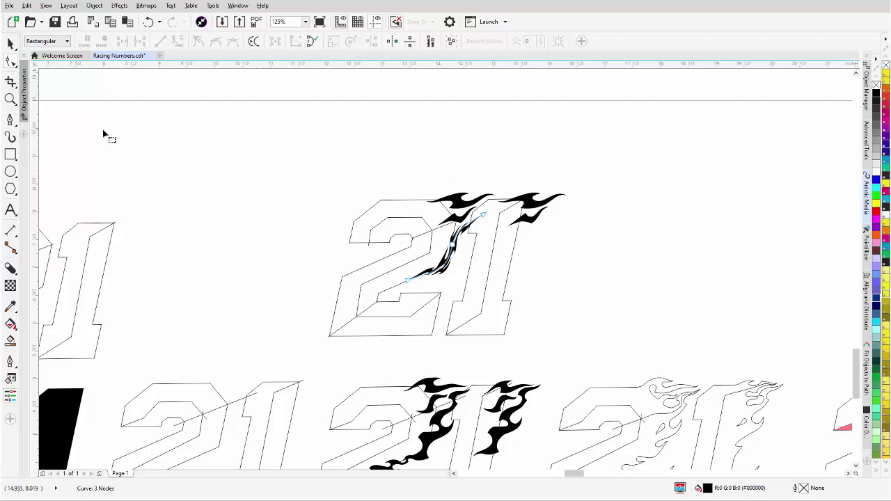
# Widen the new flame stroke on the 2 to a stroke width of 0.41"
pyautogui.click(11, 137)
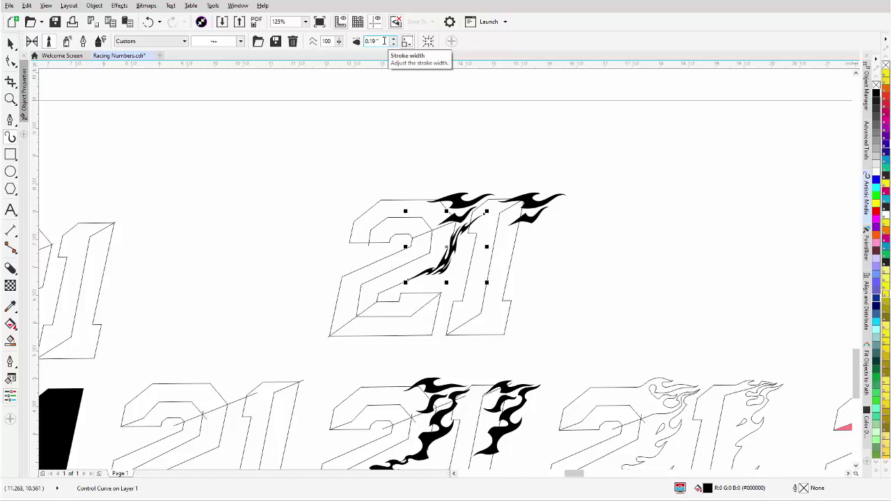
pyautogui.scroll(2, 383, 41)
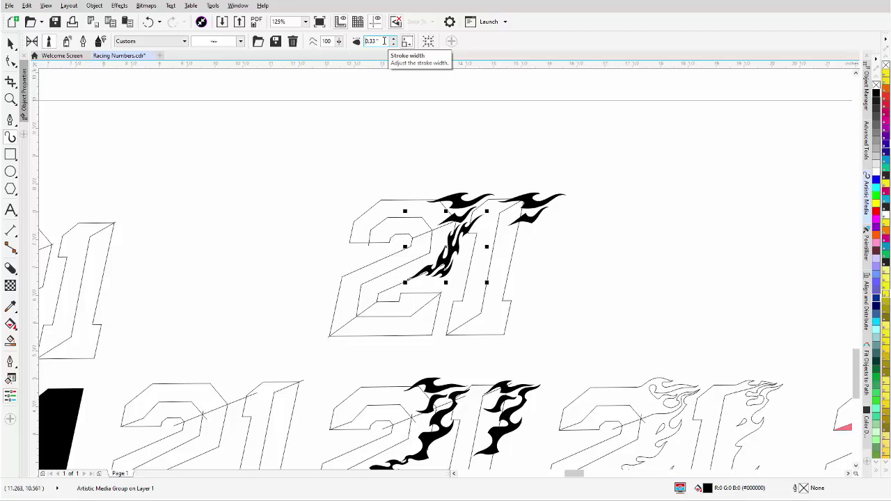
pyautogui.scroll(1, 384, 41)
pyautogui.scroll(6, 383, 41)
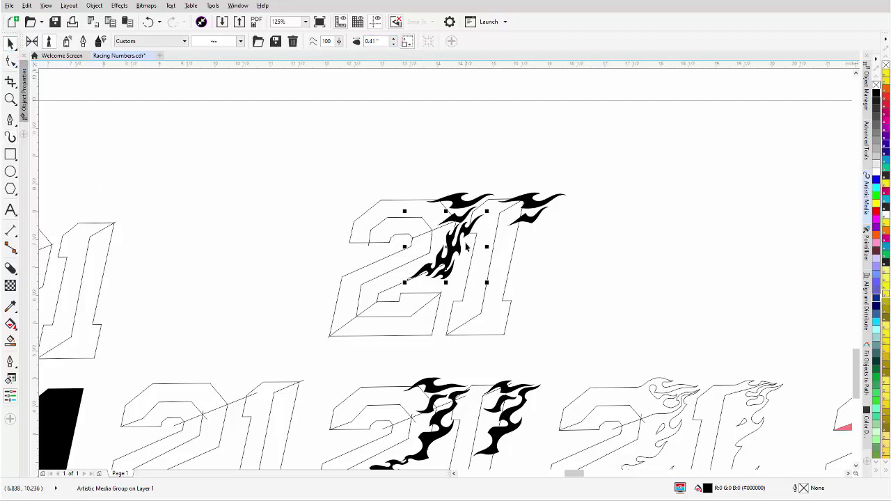
# Nudge the flame slightly down the 2 and reshape its control path so it bows toward the 1
pyautogui.moveTo(462, 251); pyautogui.dragTo(460, 255)
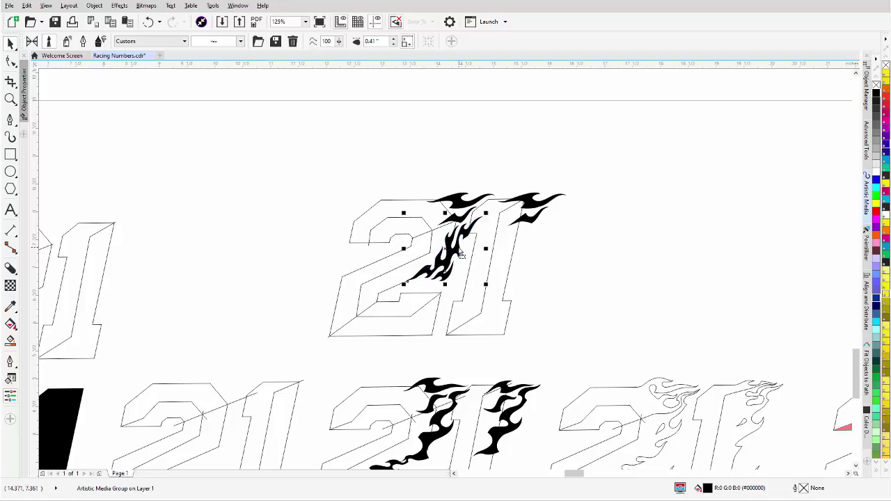
pyautogui.press('F10')
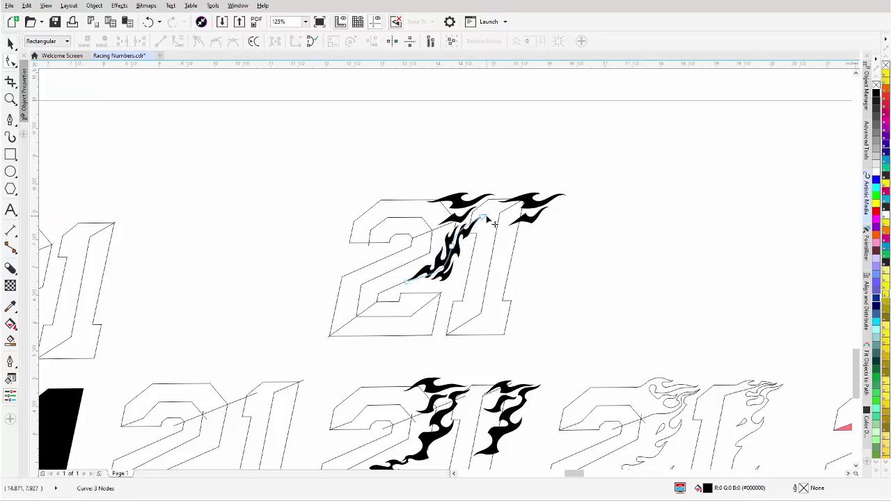
pyautogui.moveTo(491, 222); pyautogui.dragTo(460, 249)
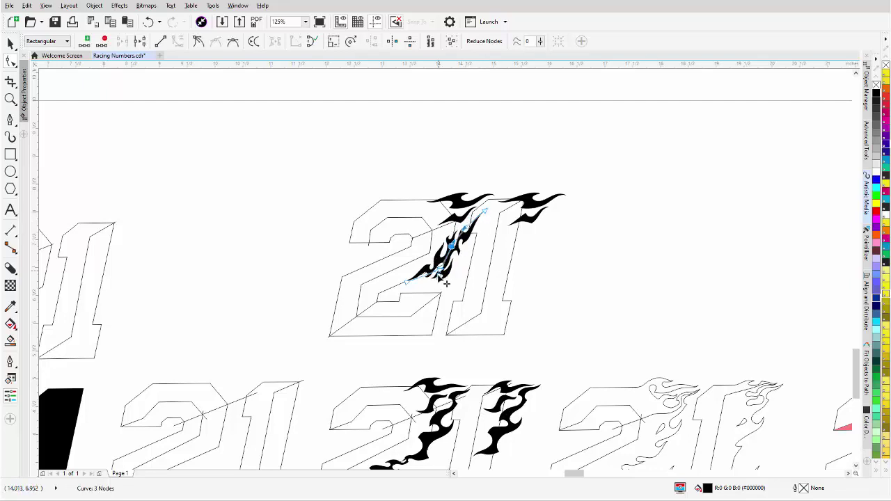
pyautogui.click(407, 287)
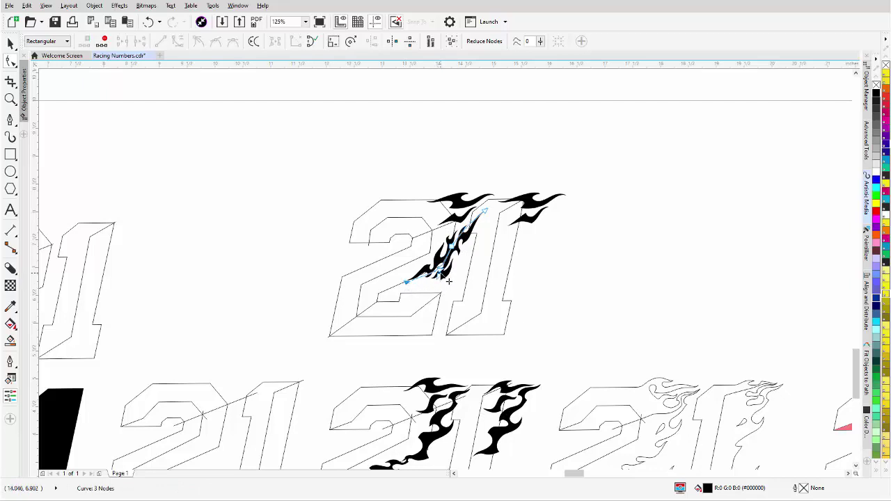
pyautogui.moveTo(449, 279); pyautogui.dragTo(495, 275)
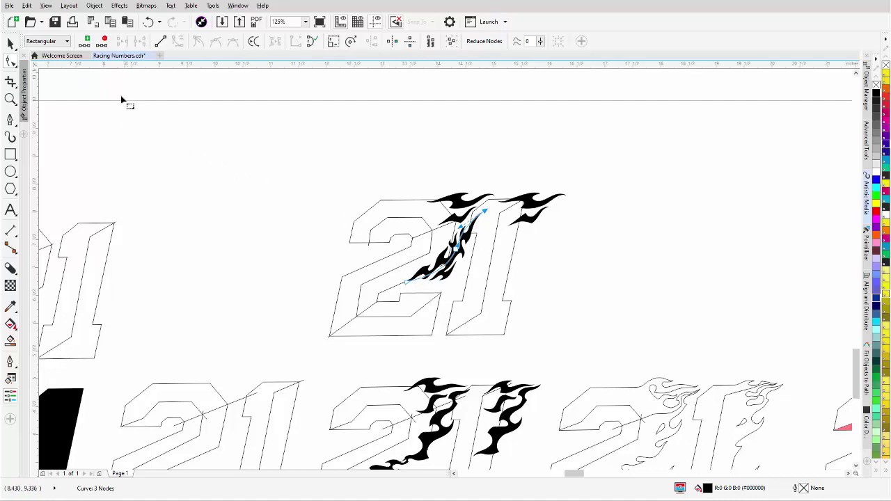
# Place a copy of the flame on the 1 and bend its control path to start along the 1's right edge
pyautogui.click(11, 43)
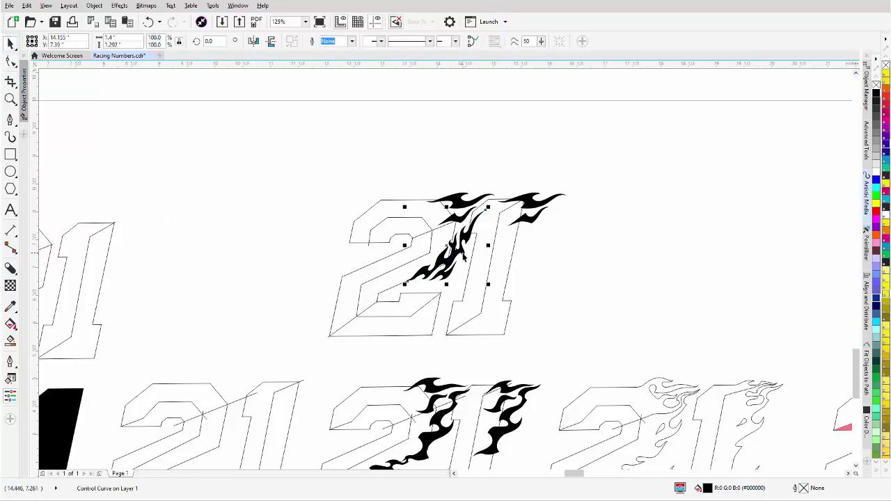
pyautogui.moveTo(463, 257); pyautogui.dragTo(538, 259)
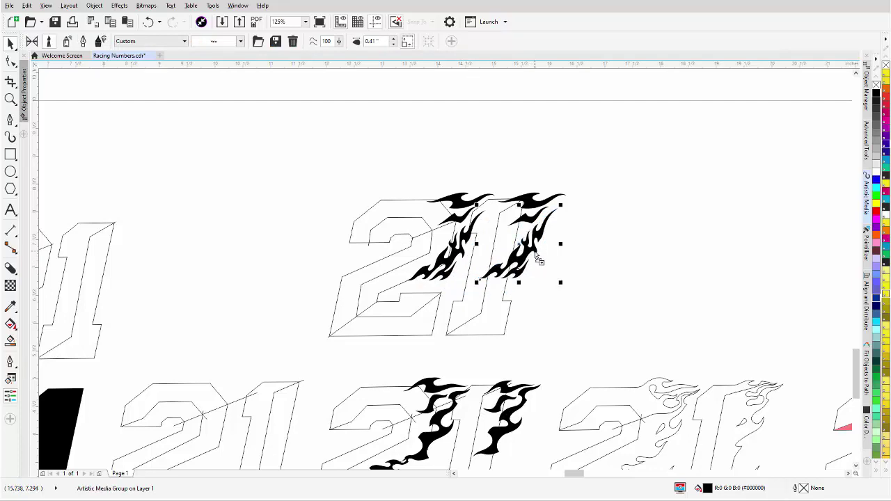
pyautogui.press('F10')
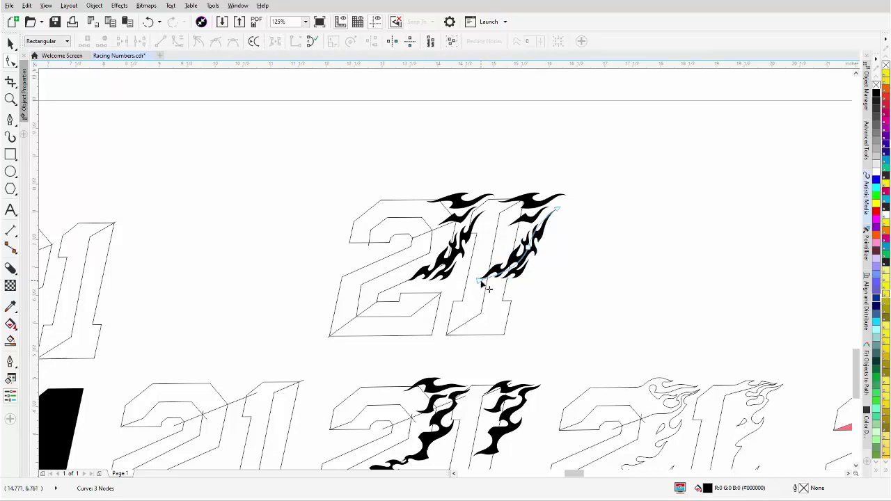
pyautogui.moveTo(481, 284); pyautogui.dragTo(537, 258)
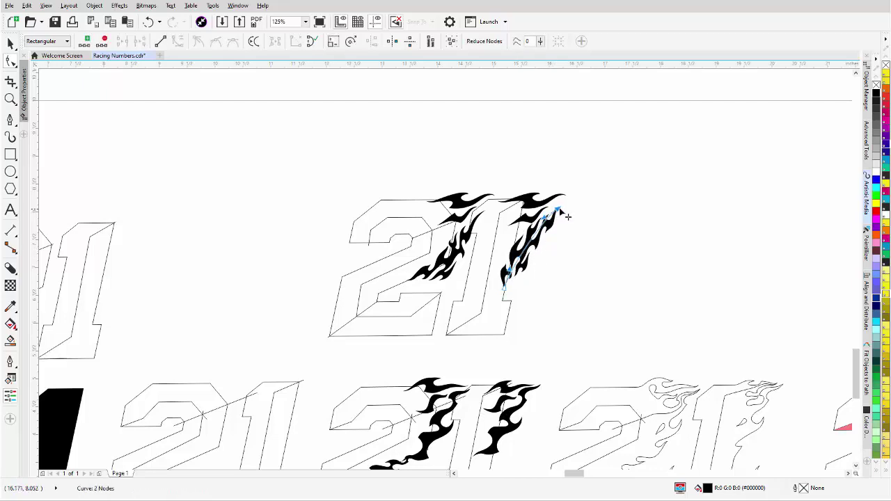
pyautogui.moveTo(561, 216)
pyautogui.mouseDown()
pyautogui.moveTo(529, 251)
pyautogui.moveTo(515, 296)
pyautogui.moveTo(530, 247)
pyautogui.moveTo(542, 236)
pyautogui.moveTo(547, 242)
pyautogui.moveTo(551, 221)
pyautogui.moveTo(570, 217)
pyautogui.moveTo(565, 223)
pyautogui.mouseUp()
# Curl the tip of the copied flame outward and replace its upper path node with one nearer the flame's middle
pyautogui.scroll(2, 564, 223)
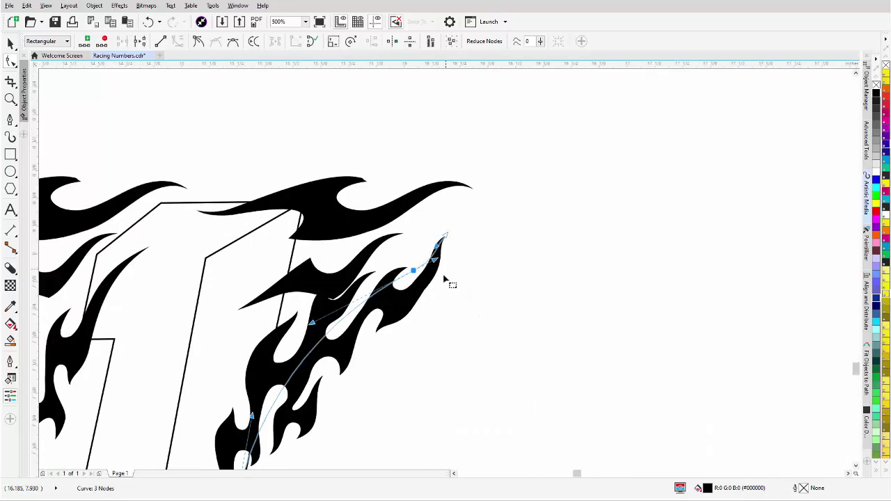
pyautogui.moveTo(446, 237)
pyautogui.mouseDown()
pyautogui.moveTo(460, 241)
pyautogui.moveTo(441, 227)
pyautogui.mouseUp()
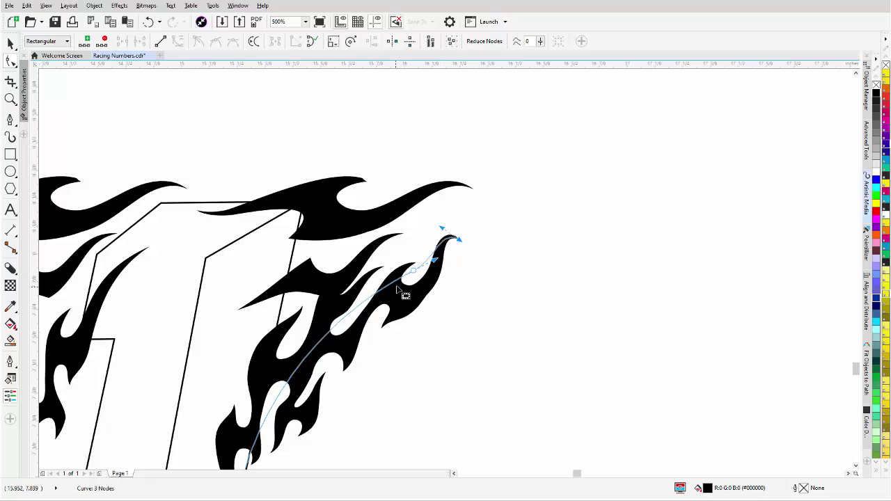
pyautogui.click(333, 328)
pyautogui.doubleClick(335, 333)
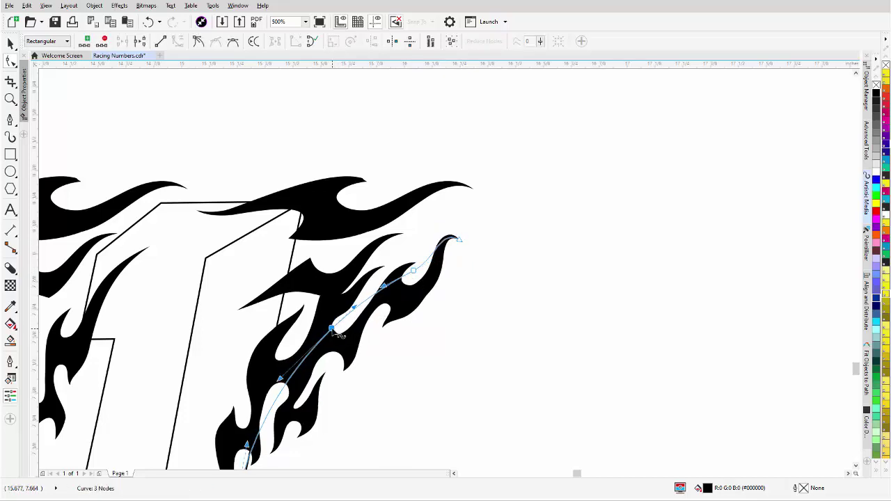
pyautogui.moveTo(335, 333); pyautogui.dragTo(335, 342)
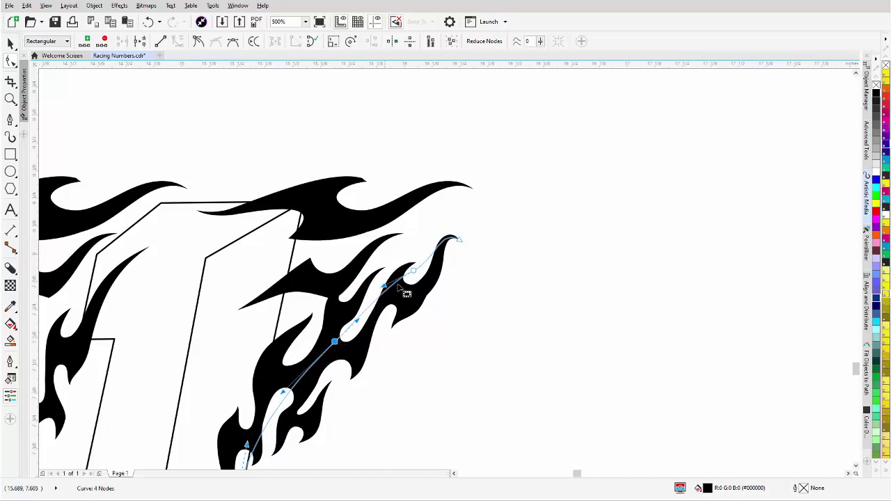
pyautogui.click(413, 272)
pyautogui.press('Delete')
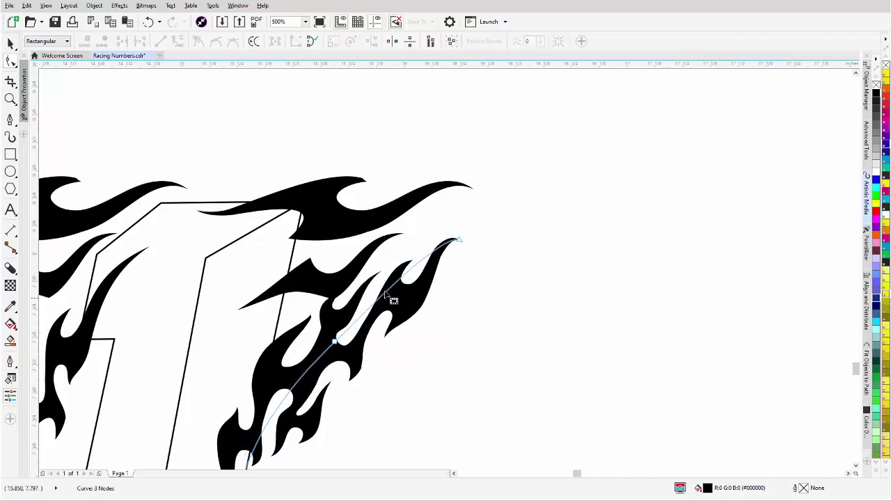
# Stretch the 1's flame tip outward and upward, shift its middle node down, and add a path node in the upper half
pyautogui.moveTo(459, 241); pyautogui.dragTo(501, 249)
pyautogui.moveTo(339, 344); pyautogui.dragTo(336, 359)
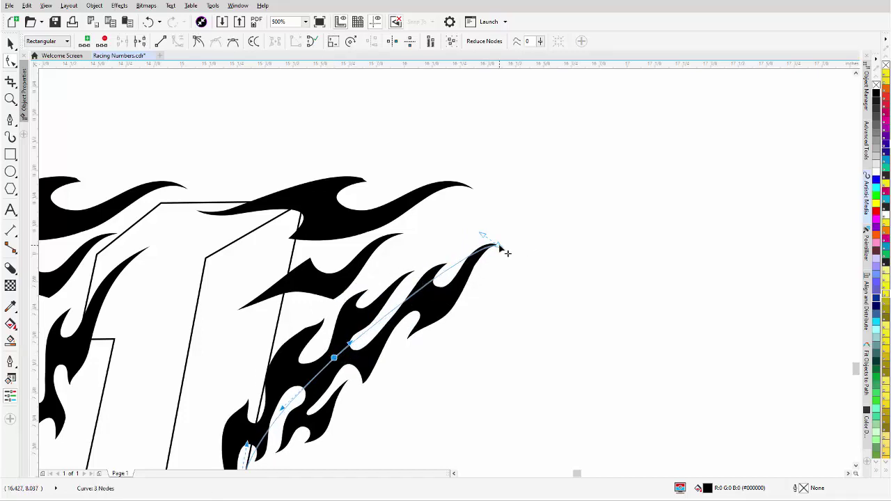
pyautogui.moveTo(501, 249); pyautogui.dragTo(490, 226)
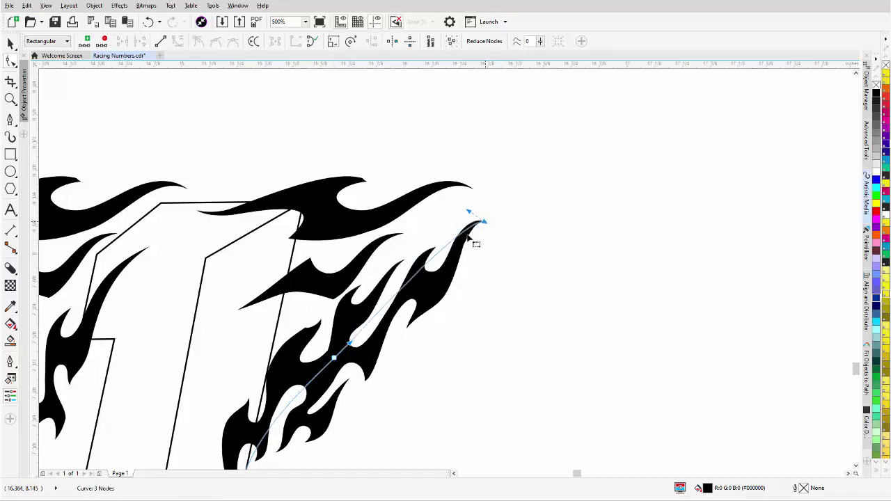
pyautogui.doubleClick(401, 297)
pyautogui.moveTo(401, 297); pyautogui.dragTo(405, 302)
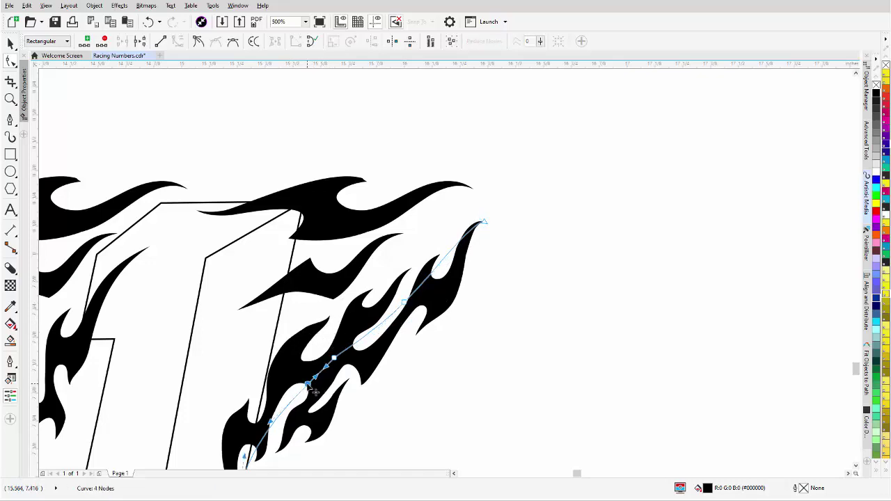
# Remove the crowded middle node from the 1's flame path and adjust the tip and upper node for a smoother S-curve
pyautogui.click(334, 361)
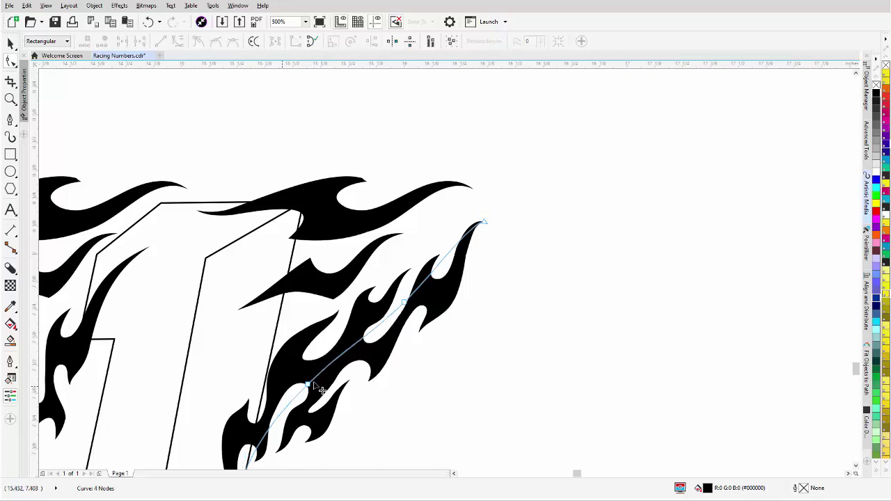
pyautogui.moveTo(406, 305); pyautogui.dragTo(439, 221)
pyautogui.click(417, 279)
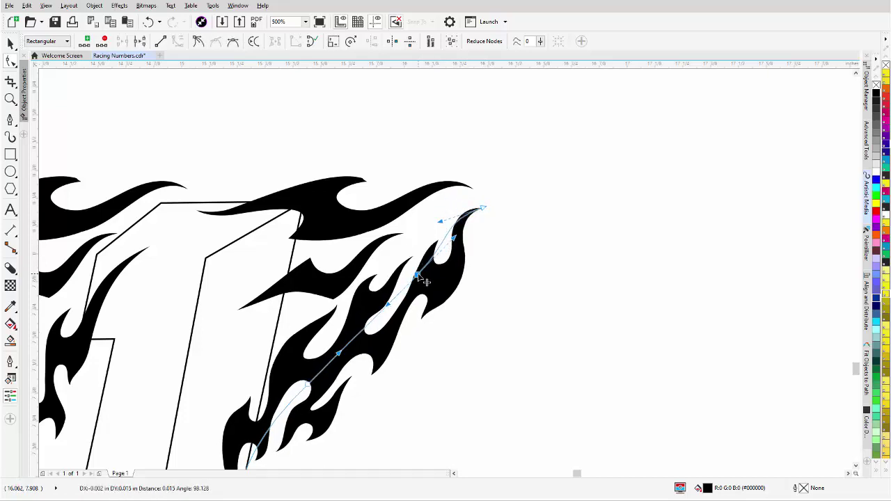
pyautogui.moveTo(424, 281); pyautogui.dragTo(418, 285)
pyautogui.scroll(-4, 451, 277)
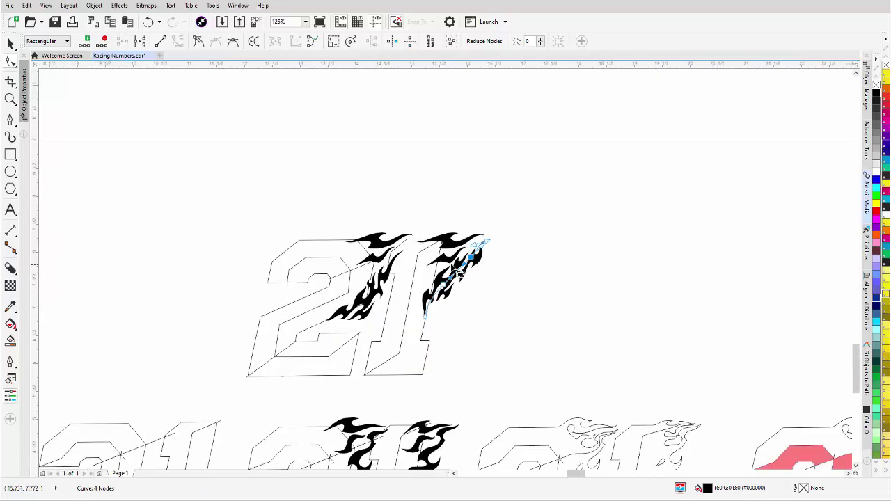
pyautogui.scroll(-2, 451, 279)
pyautogui.scroll(2, 439, 280)
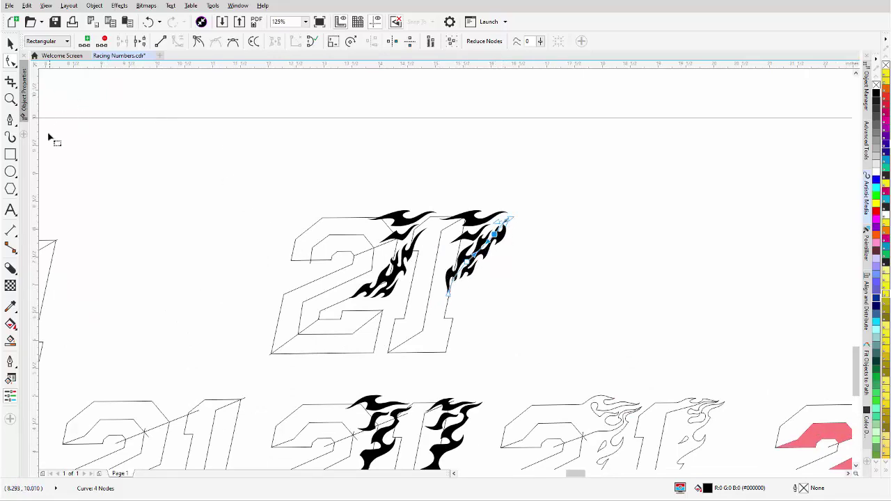
# Swap the 1's lower flame to a different Custom flame brush stroke, trying the fifth pattern before applying the sixth
pyautogui.click(12, 140)
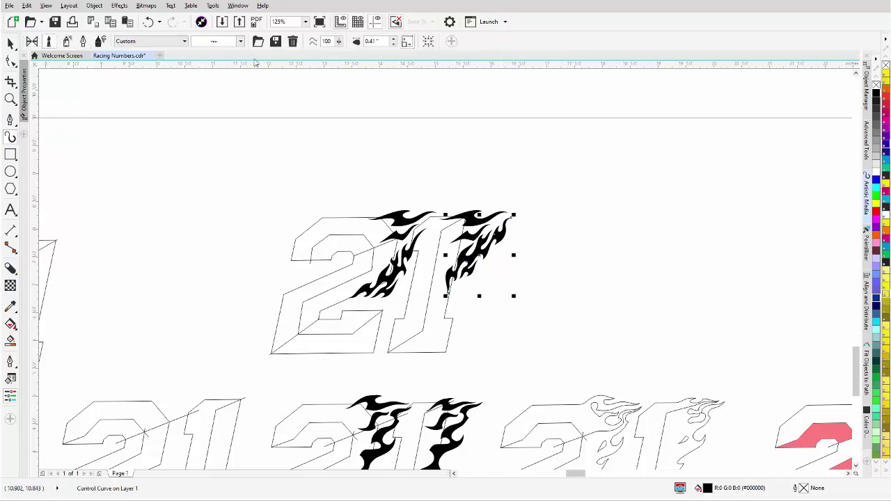
pyautogui.click(241, 42)
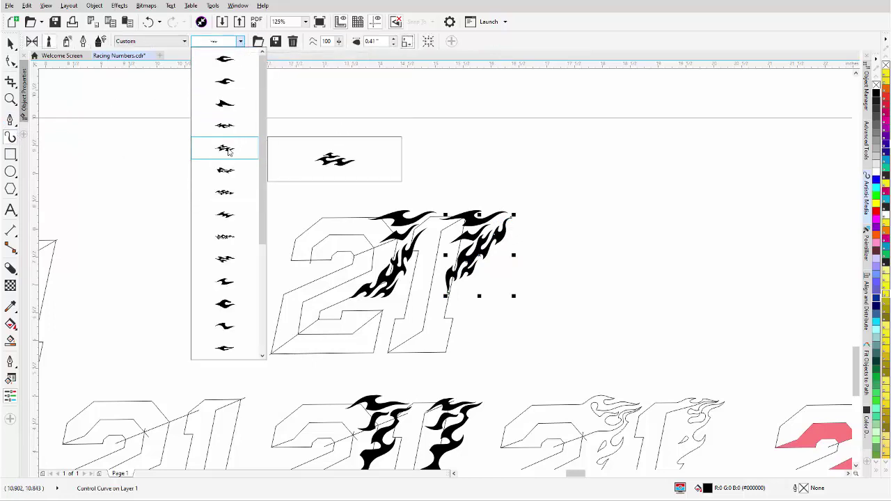
pyautogui.click(226, 150)
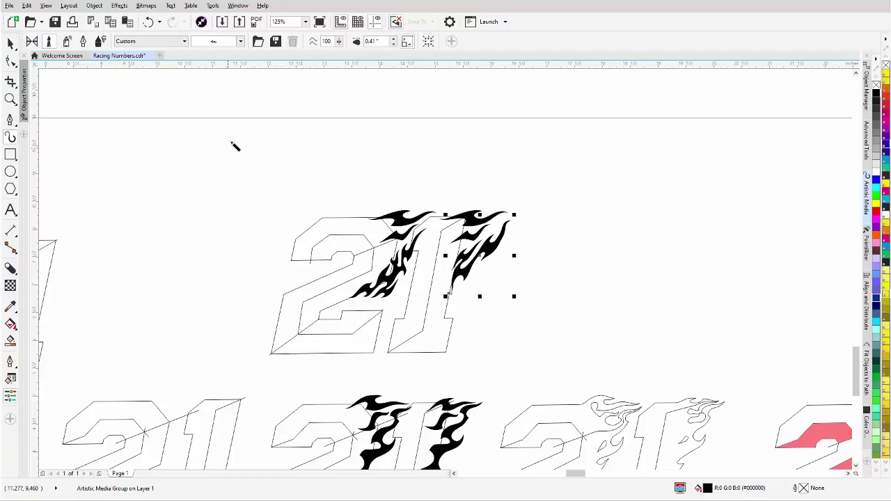
pyautogui.click(241, 42)
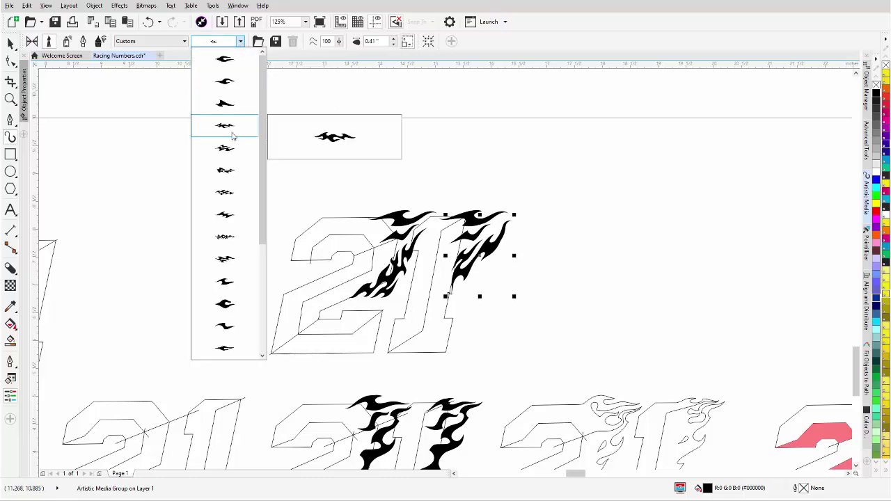
pyautogui.click(232, 170)
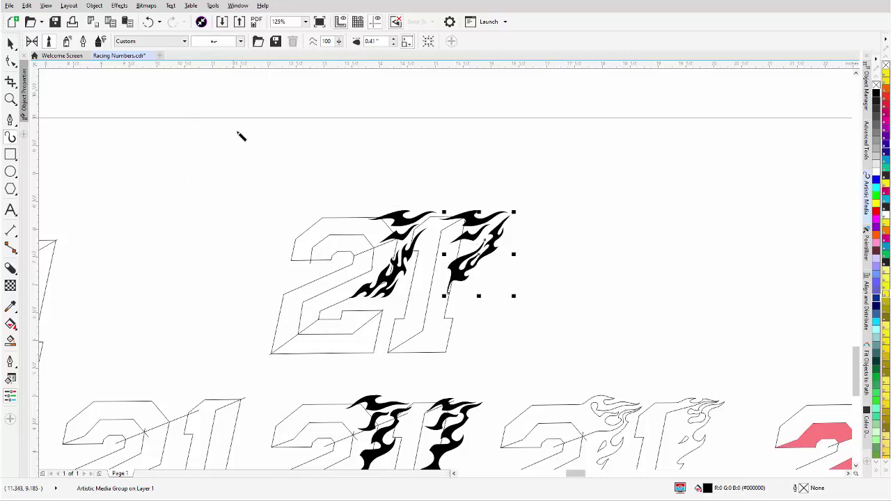
# Swap the 1's lower flame to the seventh Custom flame brush stroke and set its stroke width to 0.36 inches
pyautogui.click(240, 42)
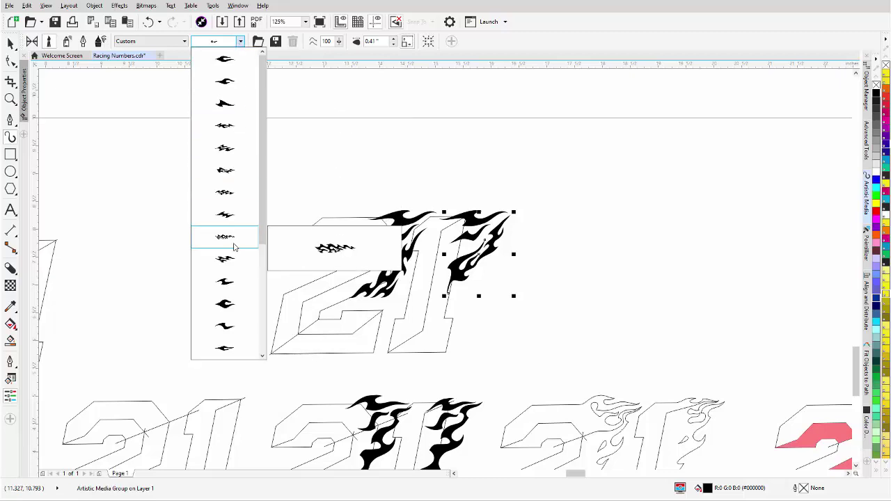
pyautogui.moveTo(262, 221); pyautogui.dragTo(262, 293)
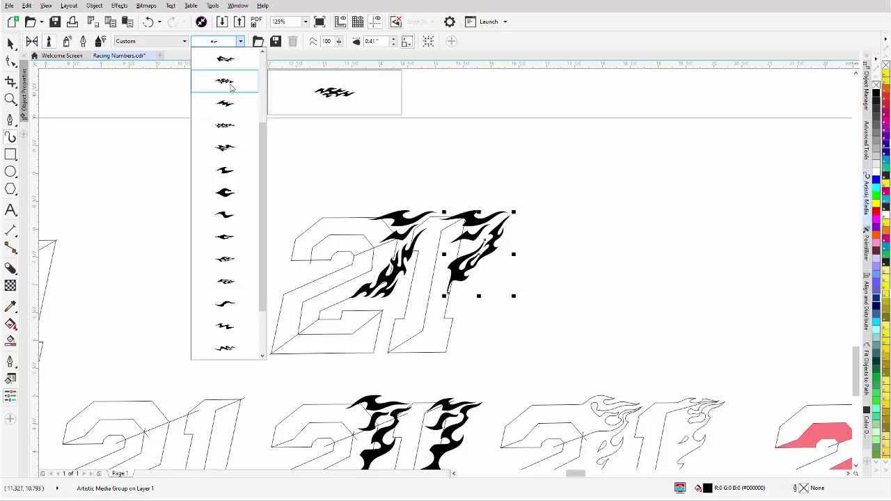
pyautogui.click(231, 84)
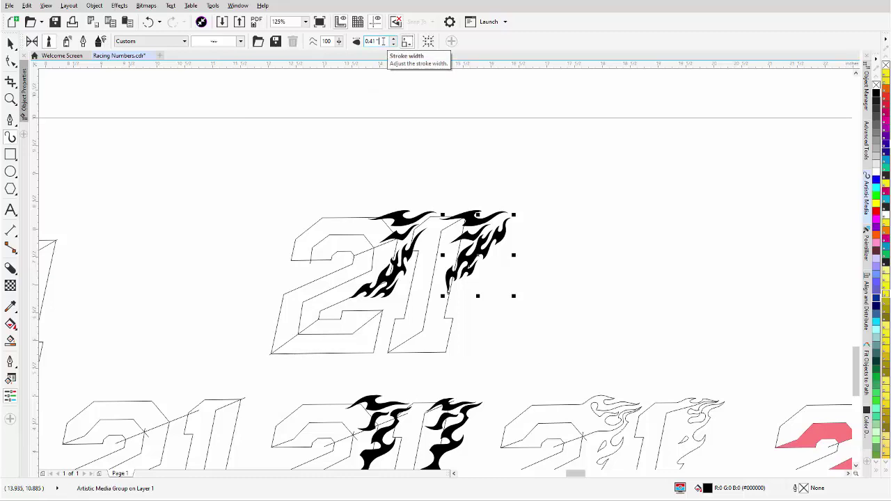
pyautogui.scroll(-3, 382, 41)
pyautogui.scroll(-1, 382, 42)
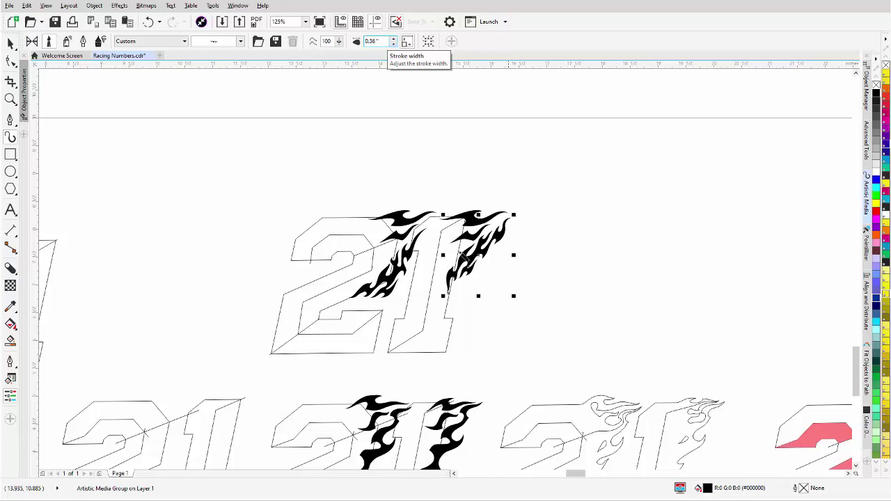
# Shift the lower end node of the 1's multi-tongued flame path slightly right and adjust the curve handle above it
pyautogui.scroll(3, 452, 263)
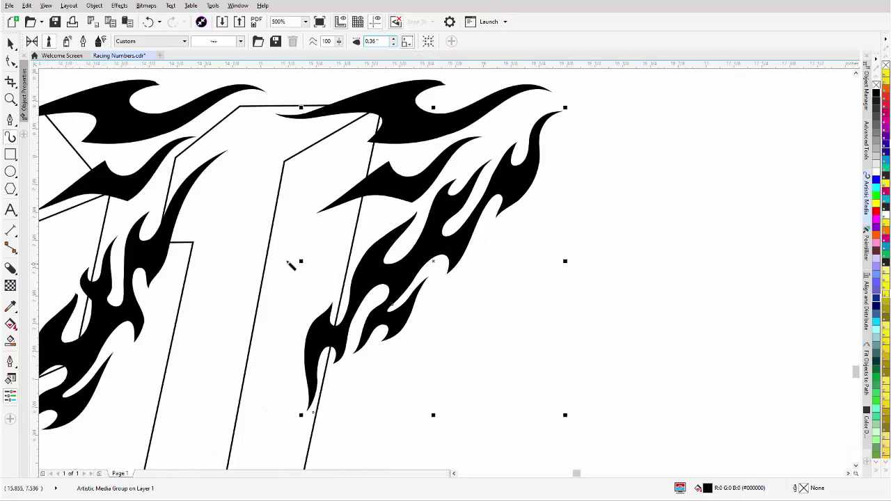
pyautogui.click(10, 42)
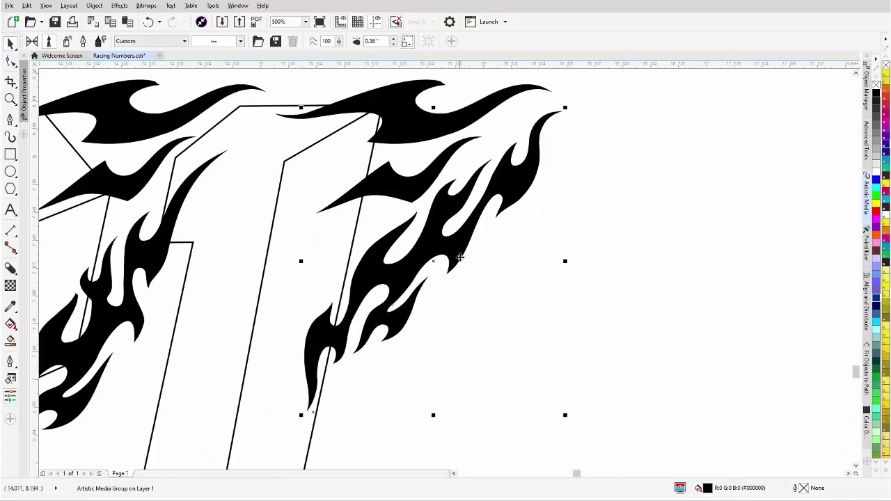
pyautogui.click(458, 257)
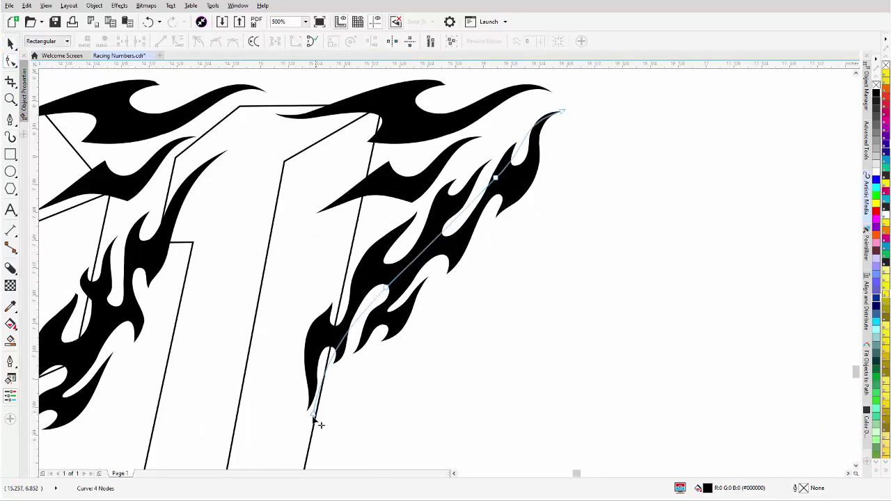
pyautogui.moveTo(313, 416)
pyautogui.mouseDown()
pyautogui.moveTo(324, 420)
pyautogui.moveTo(320, 413)
pyautogui.mouseUp()
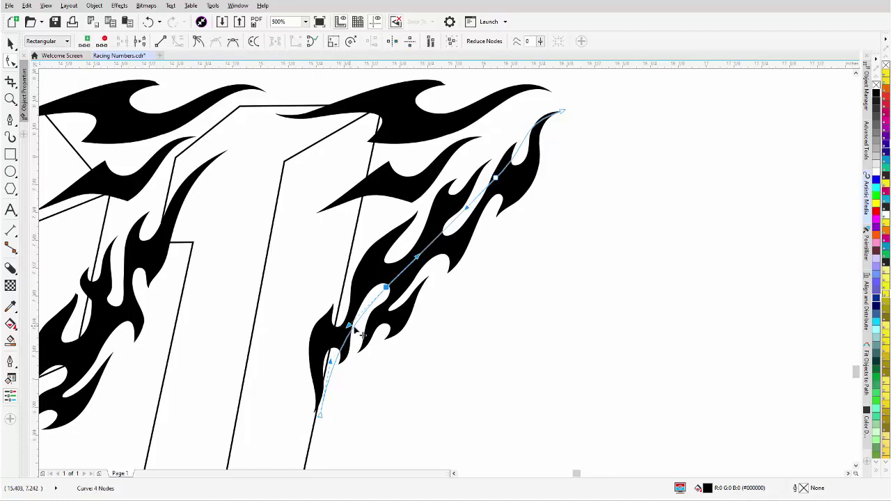
pyautogui.moveTo(348, 324); pyautogui.dragTo(357, 327)
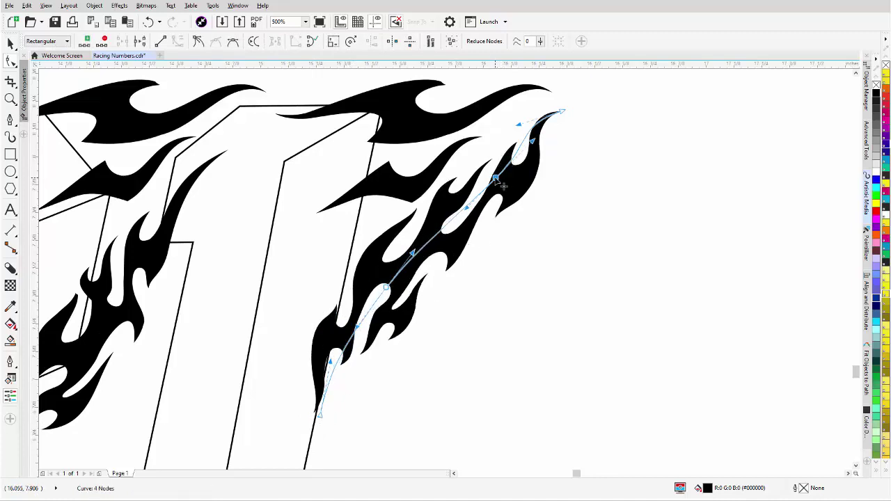
# Move the flame's tip and upper node up and inward, then add a middle path node and shift it down and right
pyautogui.moveTo(495, 178); pyautogui.dragTo(500, 169)
pyautogui.moveTo(565, 114); pyautogui.dragTo(557, 109)
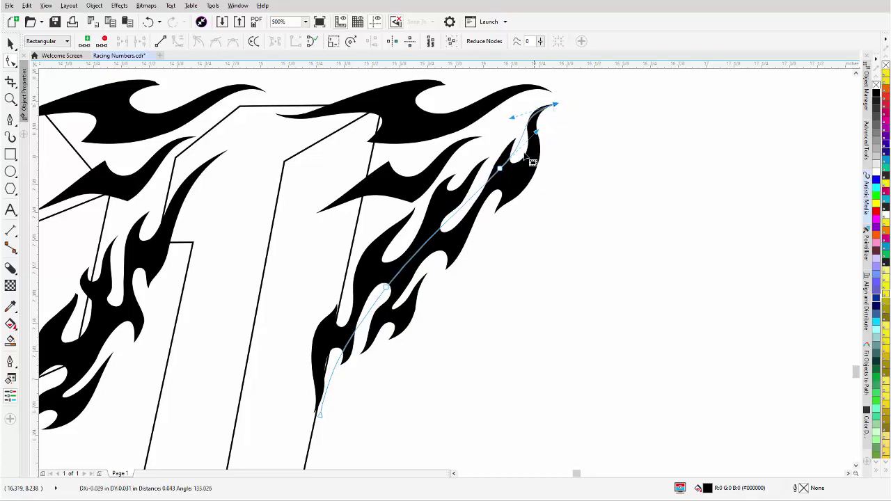
pyautogui.click(507, 173)
pyautogui.moveTo(507, 174); pyautogui.dragTo(501, 169)
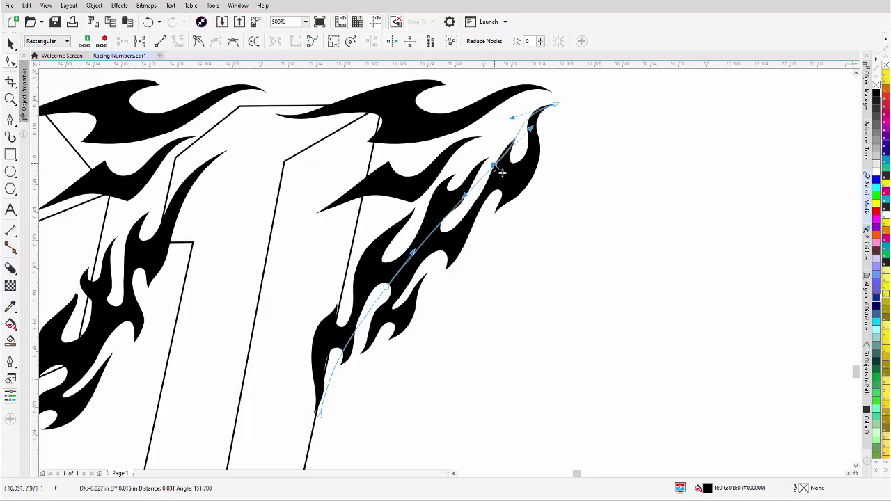
pyautogui.doubleClick(436, 229)
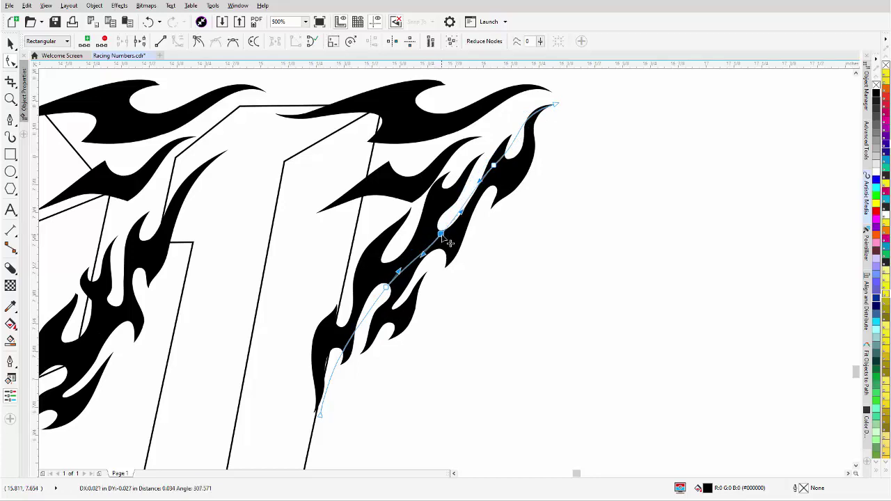
pyautogui.moveTo(437, 228); pyautogui.dragTo(445, 237)
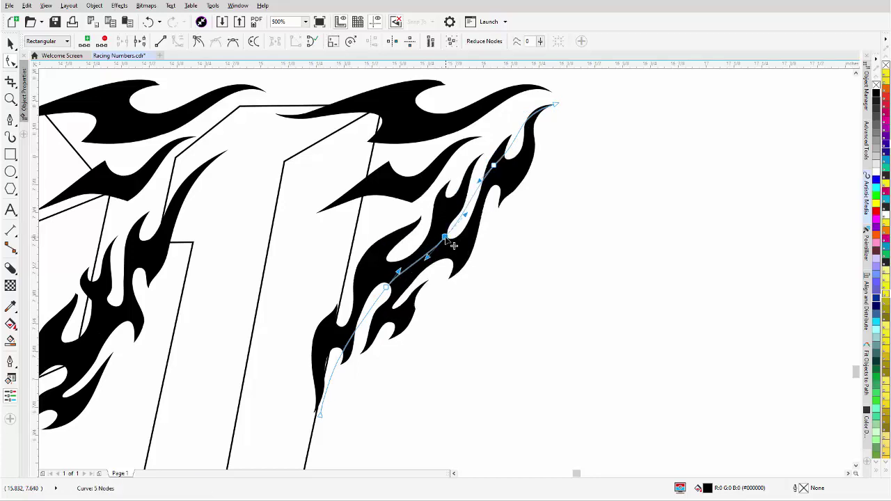
# Copy the pair of flames at the top of the 2 to the bases of both the 2 and the 1
pyautogui.scroll(-3, 453, 245)
pyautogui.scroll(-2, 453, 245)
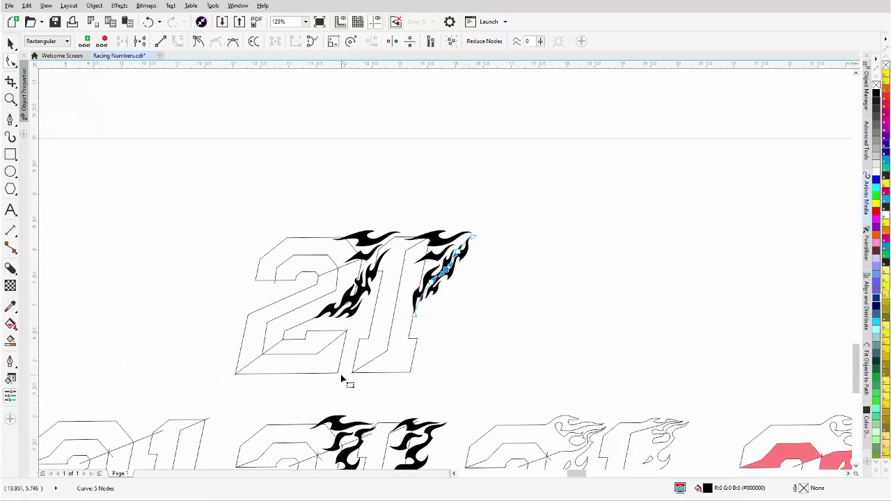
pyautogui.scroll(-2, 341, 380)
pyautogui.scroll(2, 447, 273)
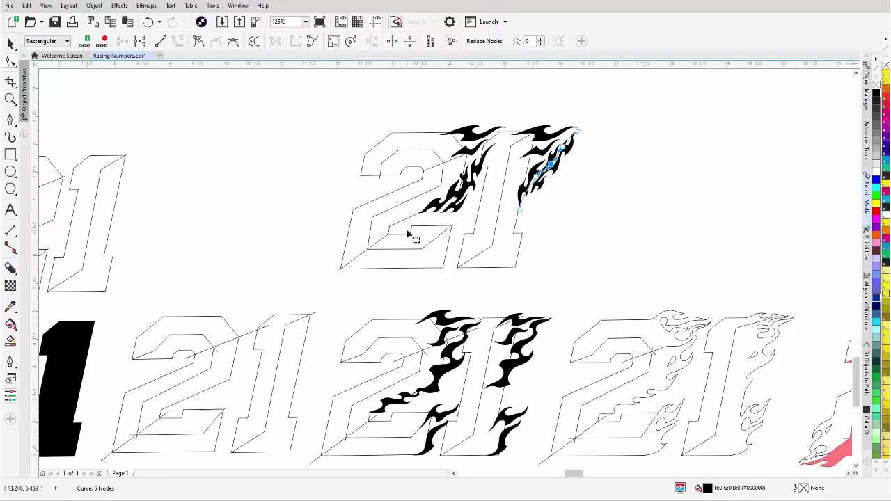
pyautogui.click(12, 44)
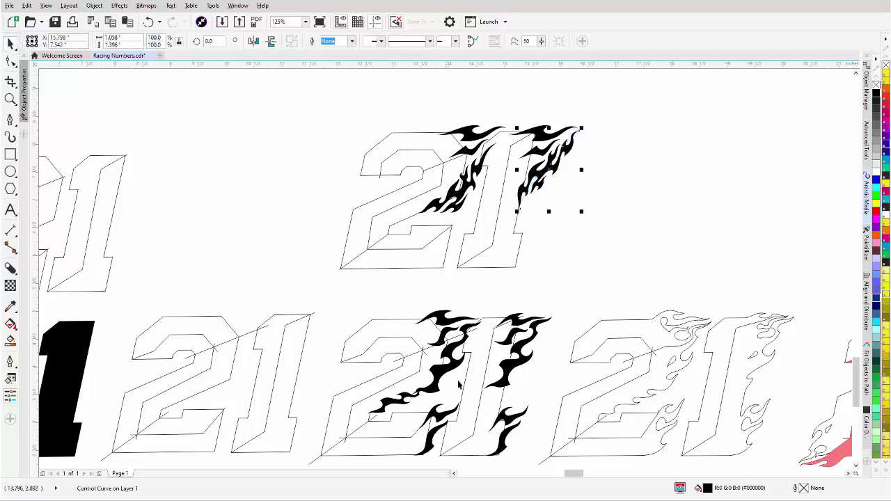
pyautogui.click(473, 135)
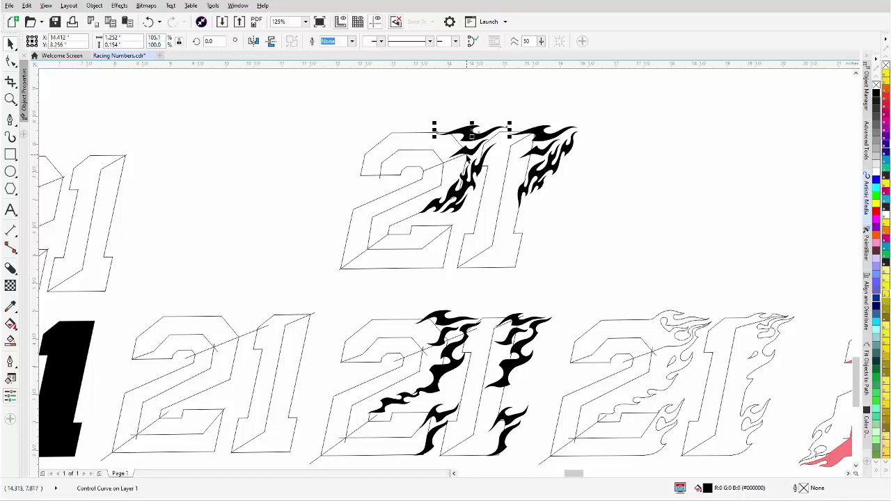
pyautogui.keyDown('shift'); pyautogui.click(464, 152); pyautogui.keyUp('shift')
pyautogui.click(472, 131)
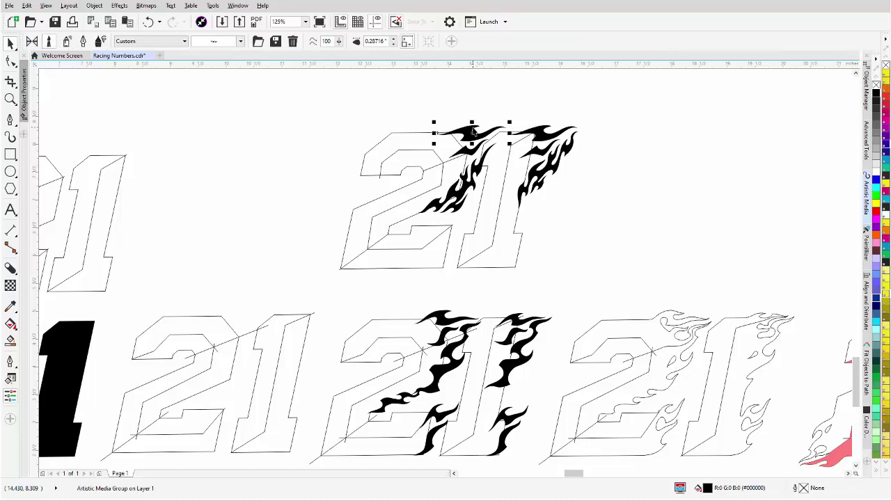
pyautogui.keyDown('shift'); pyautogui.click(476, 151); pyautogui.keyUp('shift')
pyautogui.moveTo(473, 144); pyautogui.dragTo(531, 259)
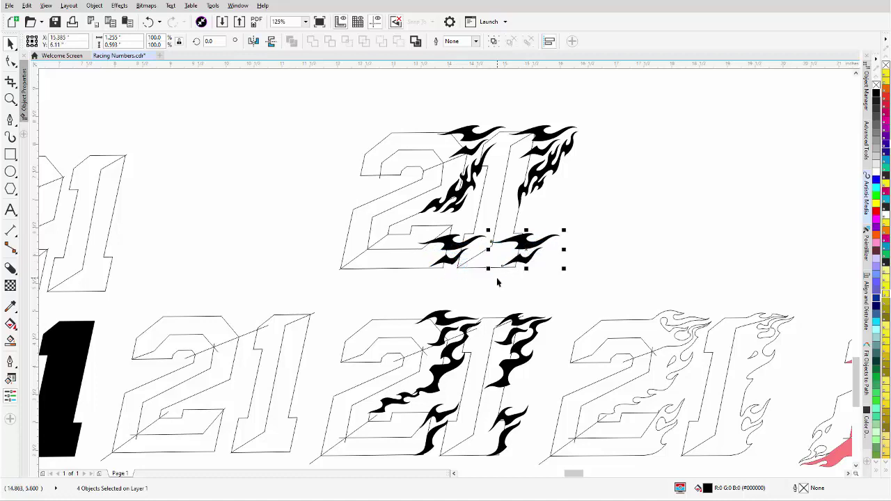
# Shorten the small lower flame at the 1's base by moving its path's start node right along the digit's bottom edge
pyautogui.scroll(1, 507, 273)
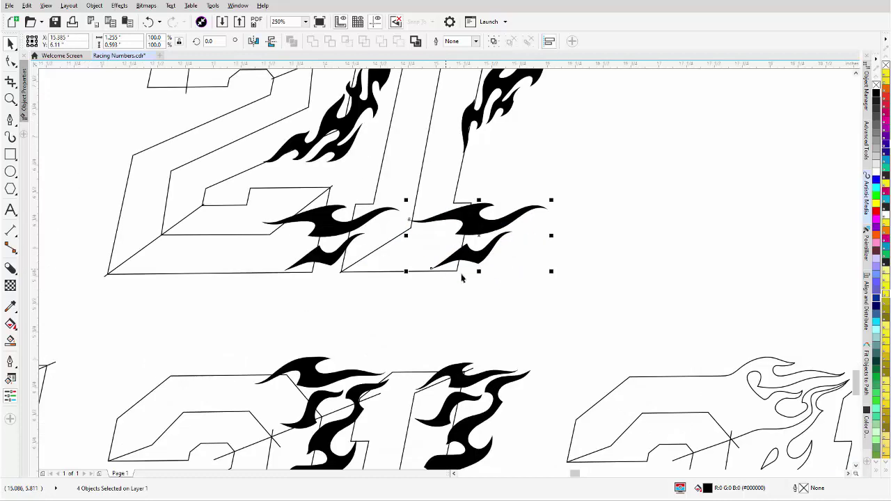
pyautogui.click(471, 260)
pyautogui.press('F10')
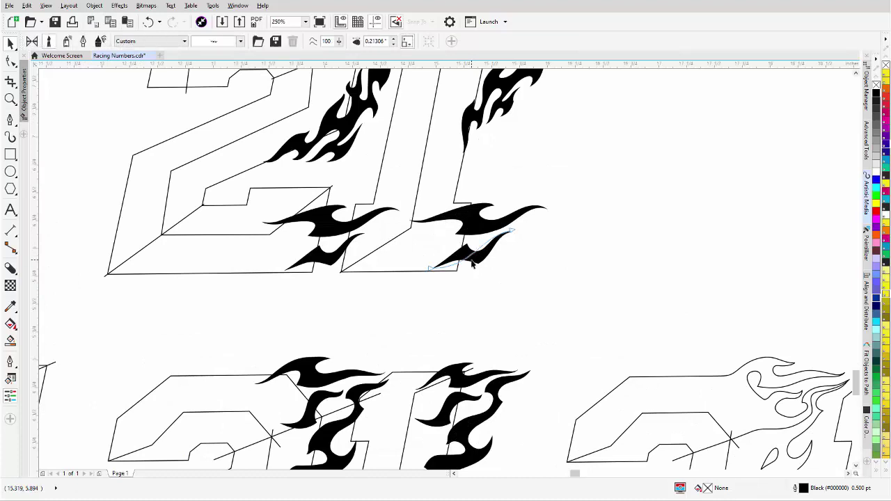
pyautogui.click(429, 268)
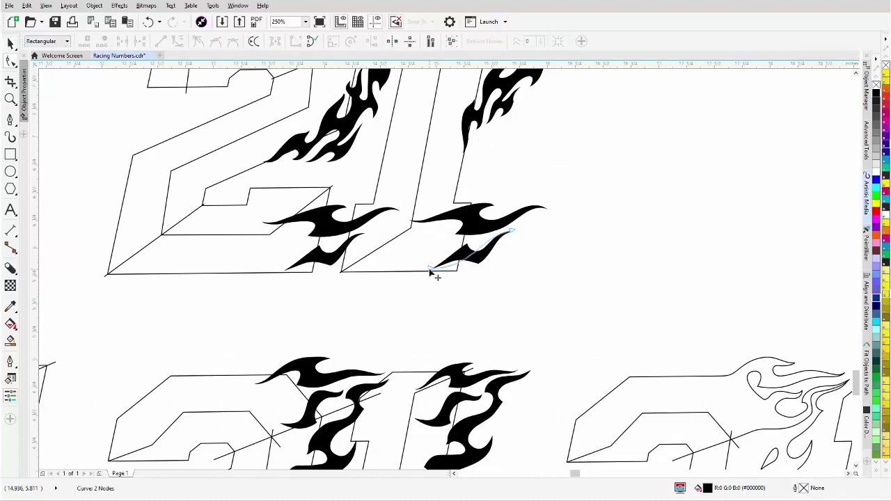
pyautogui.moveTo(429, 272); pyautogui.dragTo(443, 275)
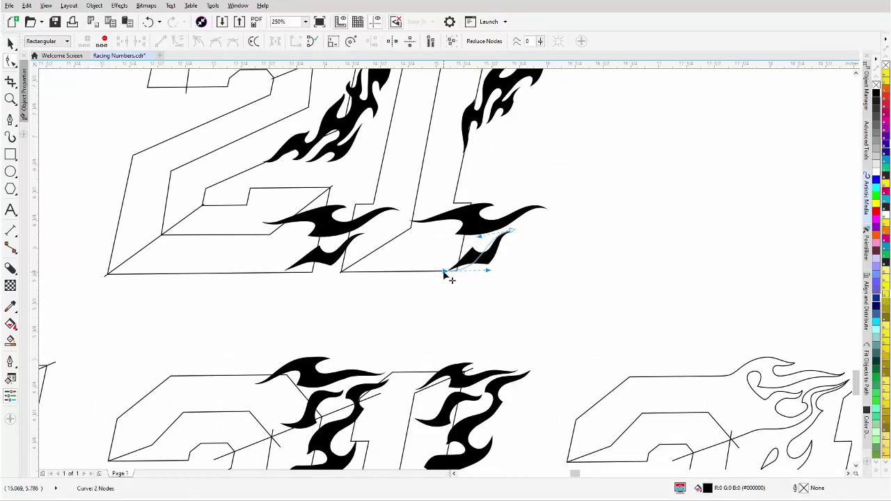
pyautogui.moveTo(478, 238)
pyautogui.mouseDown()
pyautogui.moveTo(466, 240)
pyautogui.moveTo(515, 234)
pyautogui.moveTo(479, 239)
pyautogui.mouseUp()
pyautogui.click(500, 237)
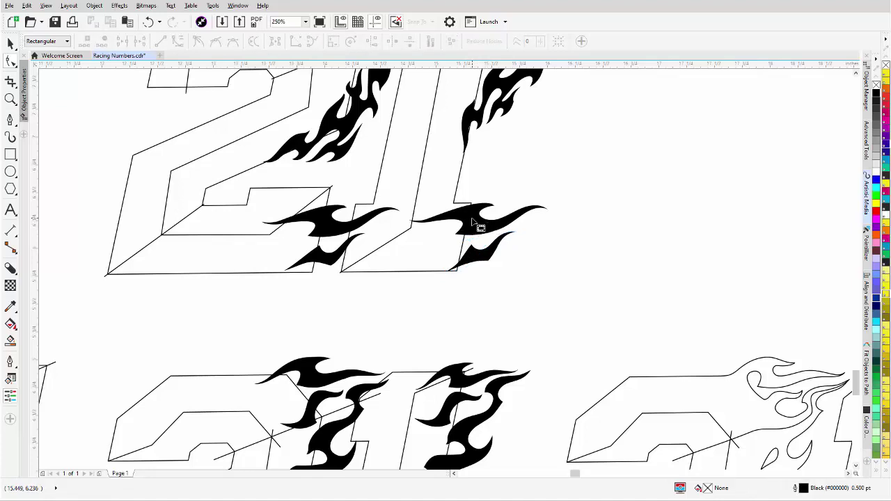
# Tilt the larger flame at the 1's base upward by repositioning its path ends, removing its middle node and adjusting the tip's curve handle
pyautogui.click(489, 222)
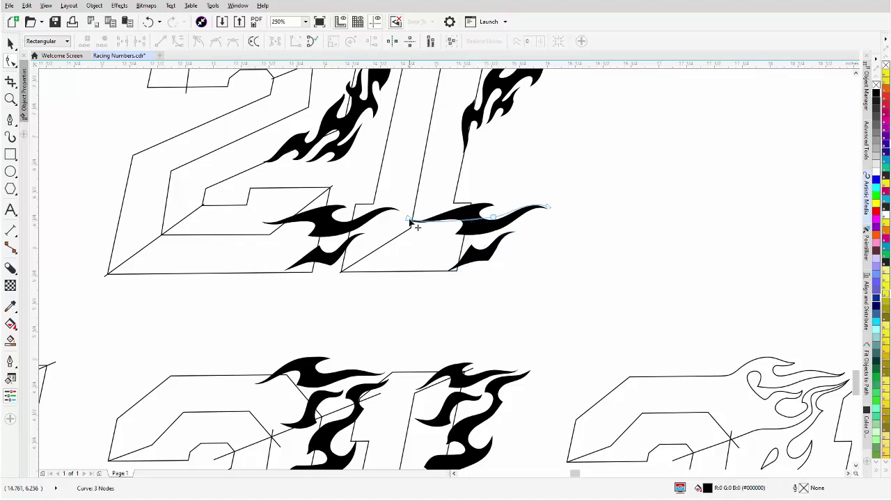
pyautogui.moveTo(410, 221); pyautogui.dragTo(421, 249)
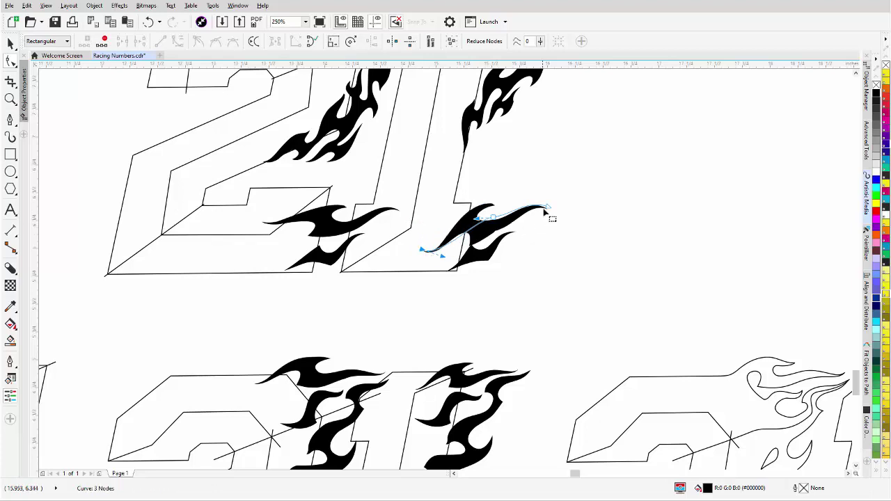
pyautogui.moveTo(545, 211); pyautogui.dragTo(523, 195)
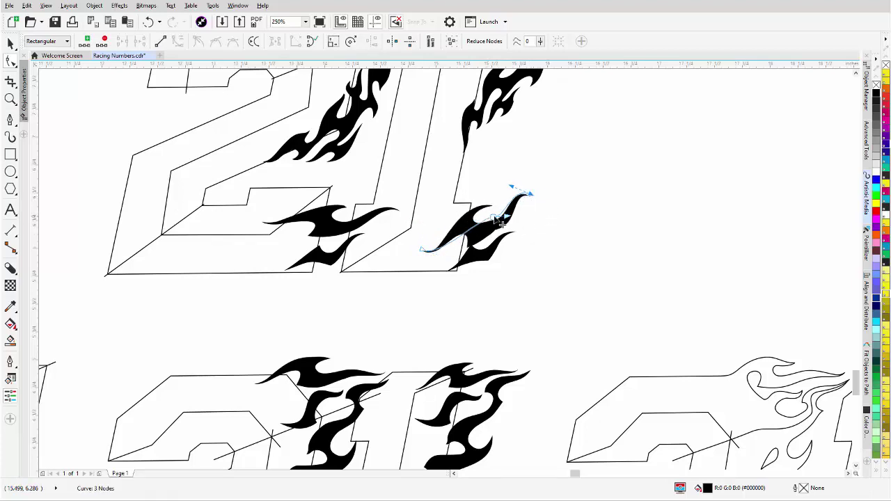
pyautogui.doubleClick(496, 219)
pyautogui.click(515, 198)
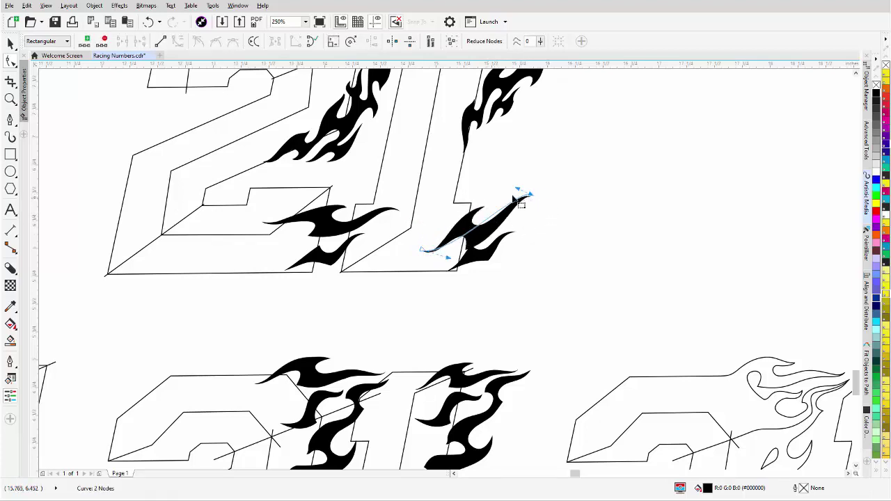
pyautogui.moveTo(517, 190); pyautogui.dragTo(510, 174)
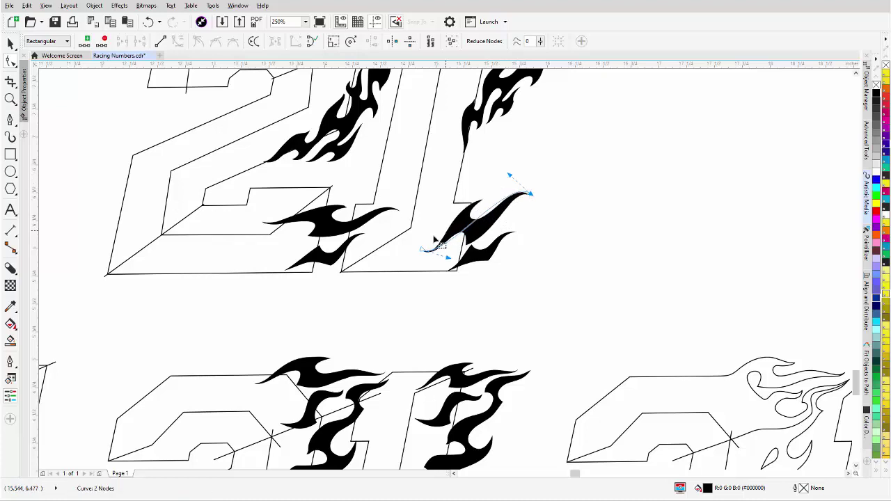
pyautogui.moveTo(428, 252); pyautogui.dragTo(427, 244)
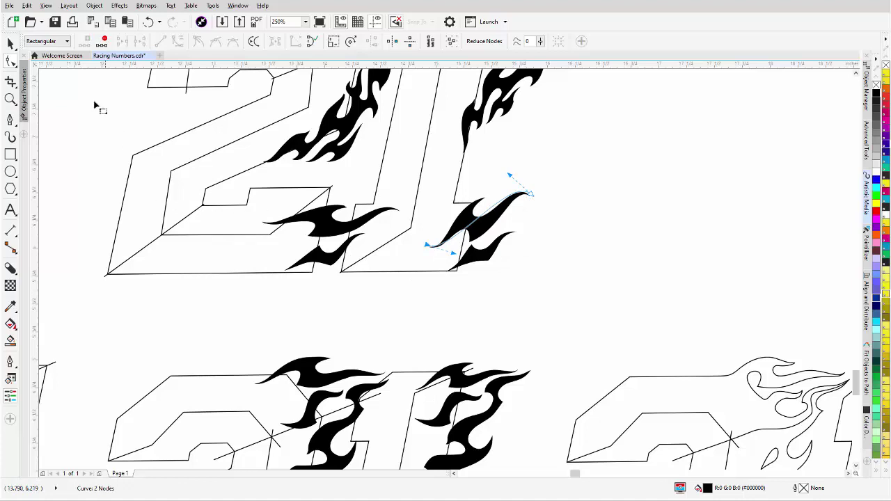
# Delete the two unshaped flame copies at the base of the 2
pyautogui.click(11, 43)
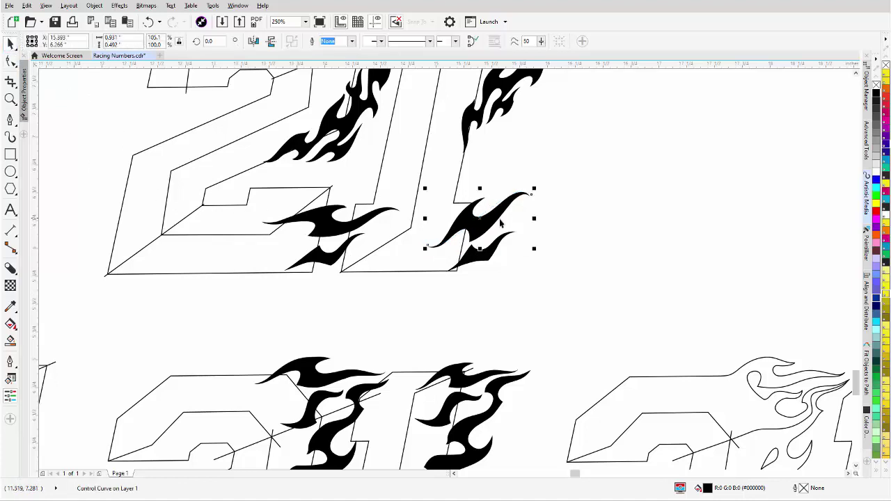
pyautogui.click(368, 224)
pyautogui.press('Delete')
pyautogui.click(340, 254)
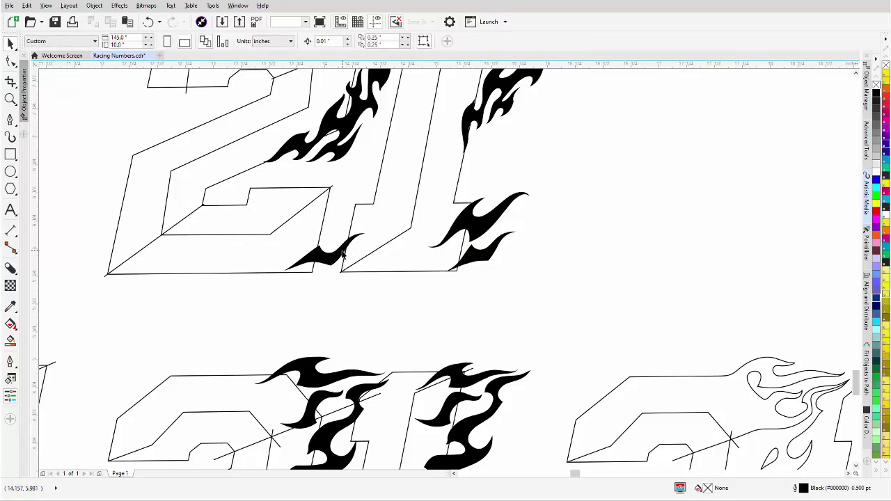
pyautogui.press('Delete')
# Copy the reshaped flame pair from the 1's base to the matching lower corner of the 2
pyautogui.click(480, 252)
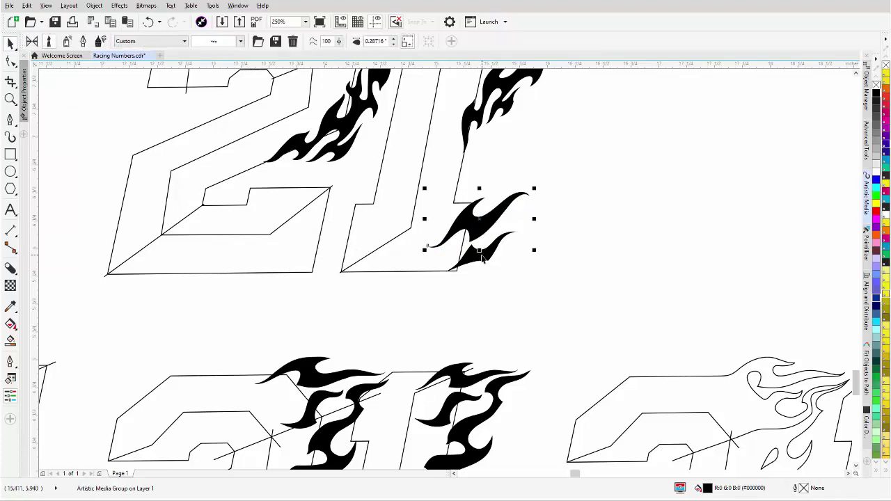
pyautogui.keyDown('shift'); pyautogui.click(487, 261); pyautogui.keyUp('shift')
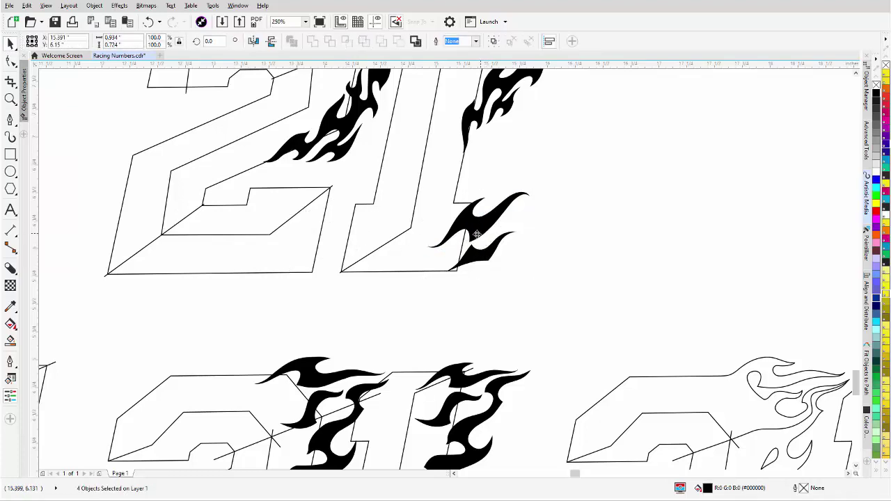
pyautogui.moveTo(477, 235); pyautogui.dragTo(342, 240)
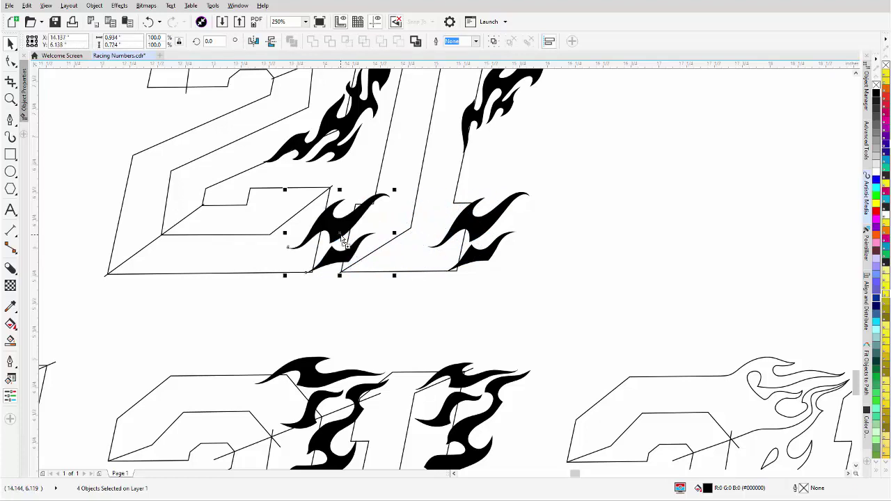
# Rotate the flame pair at the 1's base slightly counterclockwise and nudge it against the digit's lower corner
pyautogui.scroll(-4, 342, 240)
pyautogui.scroll(1, 445, 268)
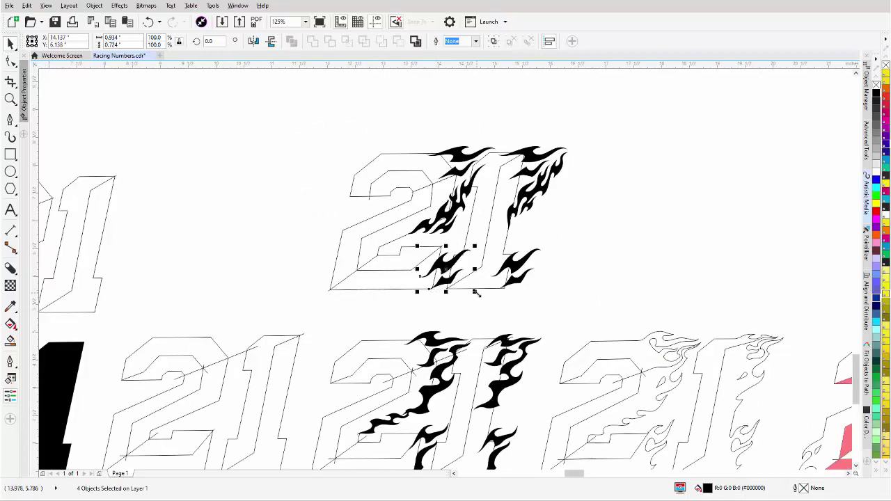
pyautogui.moveTo(566, 245); pyautogui.dragTo(438, 309)
pyautogui.click(564, 268)
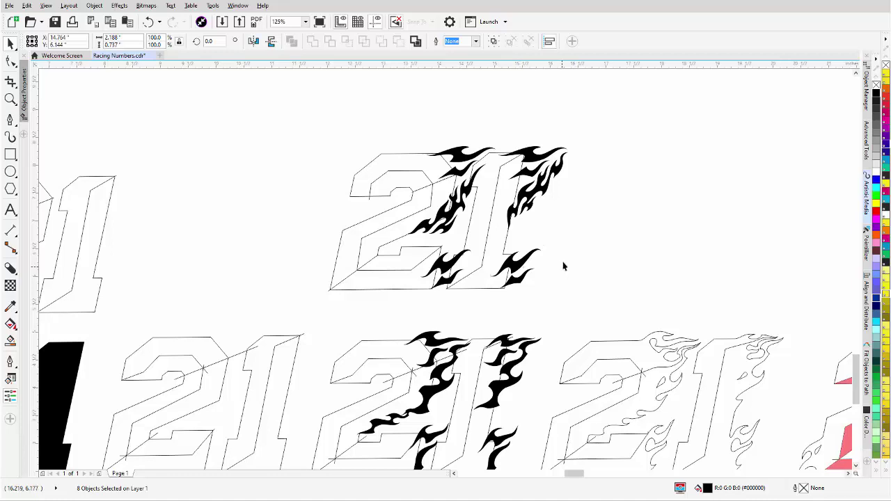
pyautogui.click(516, 270)
pyautogui.click(516, 269)
pyautogui.moveTo(545, 245); pyautogui.dragTo(539, 244)
pyautogui.moveTo(522, 280); pyautogui.dragTo(522, 281)
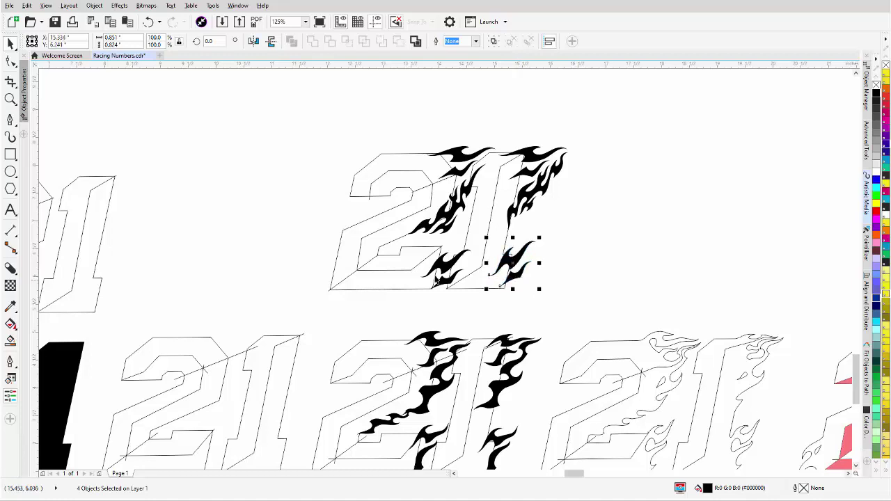
# Rotate the flame pair at the 2's base about 12.5 degrees counterclockwise and nudge it onto the digit's lower right corner
pyautogui.moveTo(471, 306); pyautogui.dragTo(415, 233)
pyautogui.click(445, 263)
pyautogui.moveTo(474, 247); pyautogui.dragTo(467, 243)
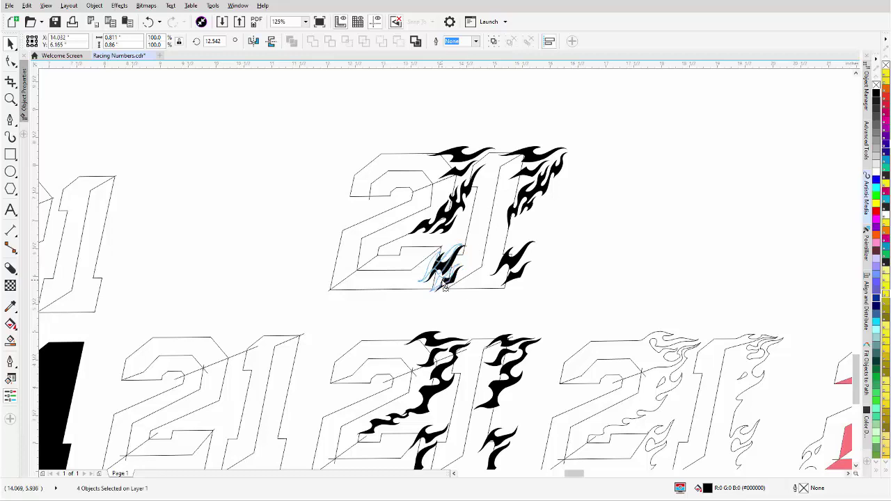
pyautogui.moveTo(443, 272); pyautogui.dragTo(444, 279)
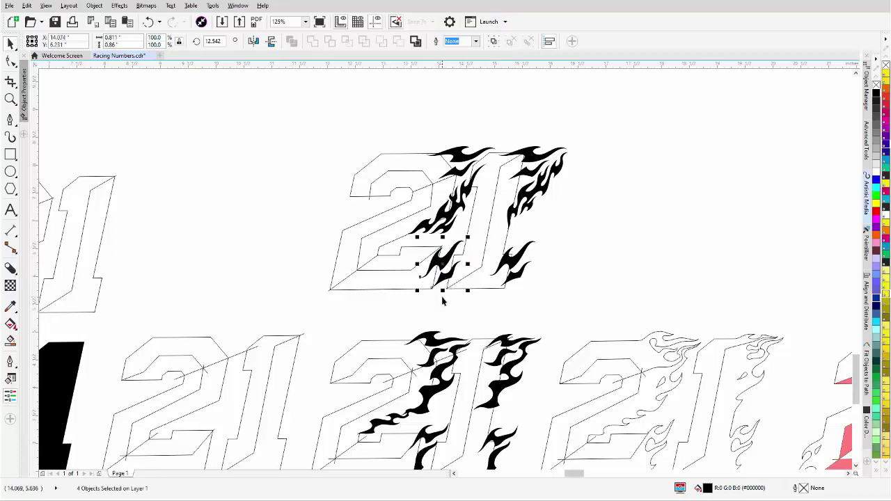
pyautogui.press('Escape')
# Reshape the 2's small lower base flame by pulling its tip clear of the 1, extending its start leftward and adjusting the curve handles
pyautogui.click(444, 280)
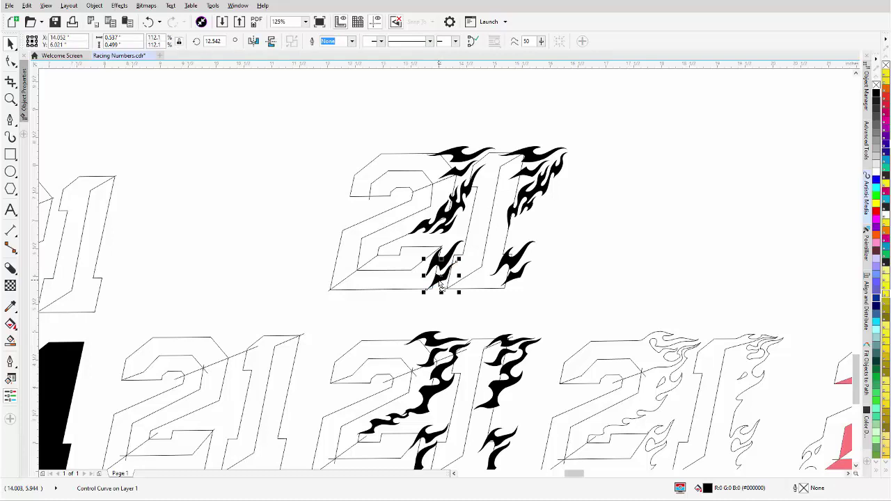
pyautogui.press('F10')
pyautogui.scroll(3, 451, 277)
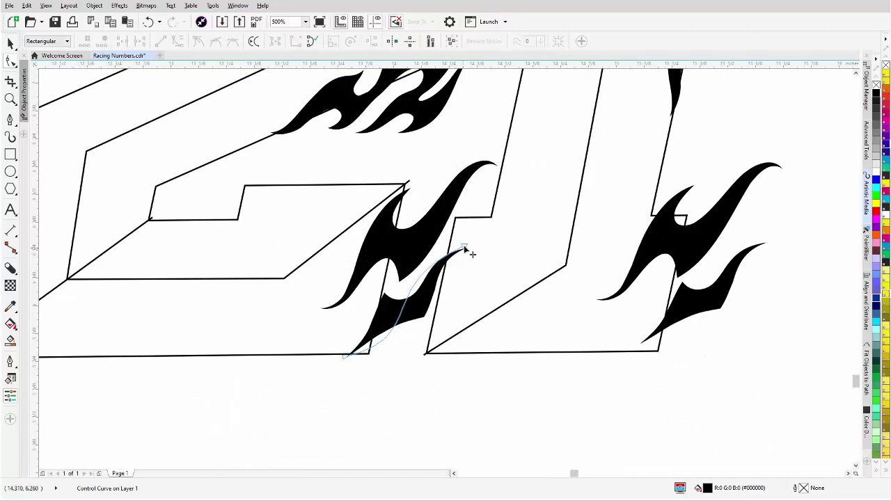
pyautogui.moveTo(468, 252); pyautogui.dragTo(432, 277)
pyautogui.moveTo(353, 293); pyautogui.dragTo(388, 315)
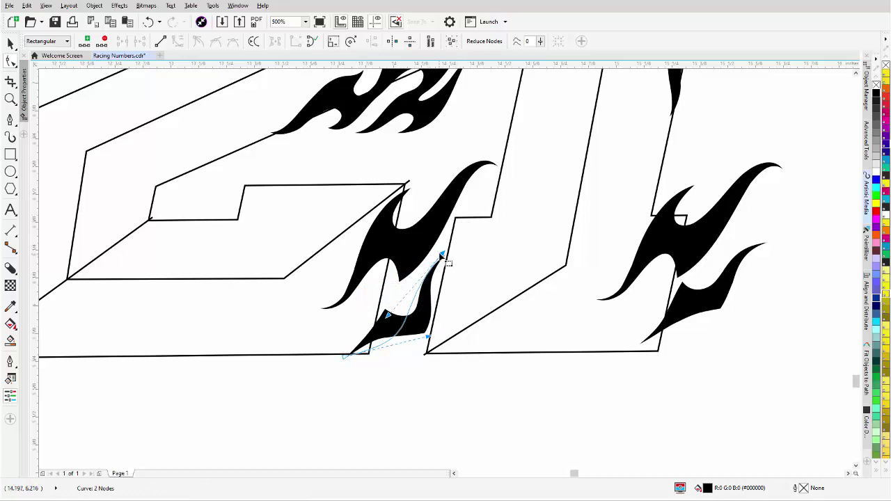
pyautogui.moveTo(345, 358); pyautogui.dragTo(331, 359)
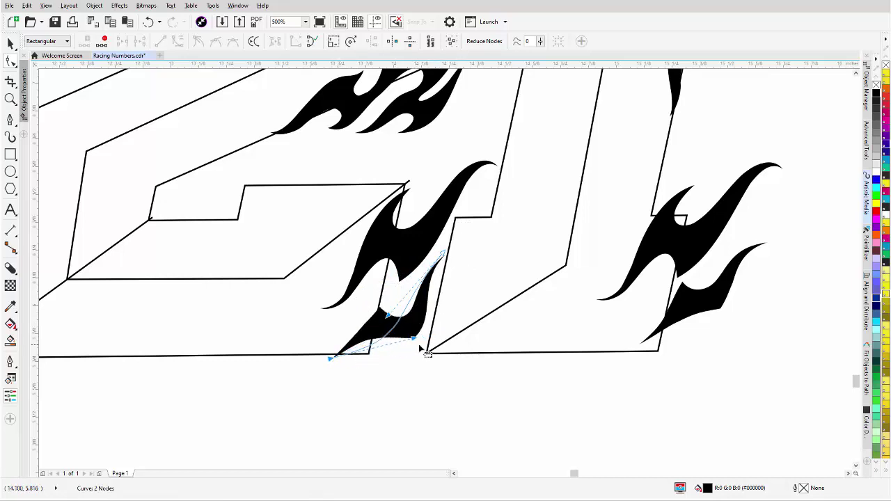
pyautogui.moveTo(415, 341); pyautogui.dragTo(401, 356)
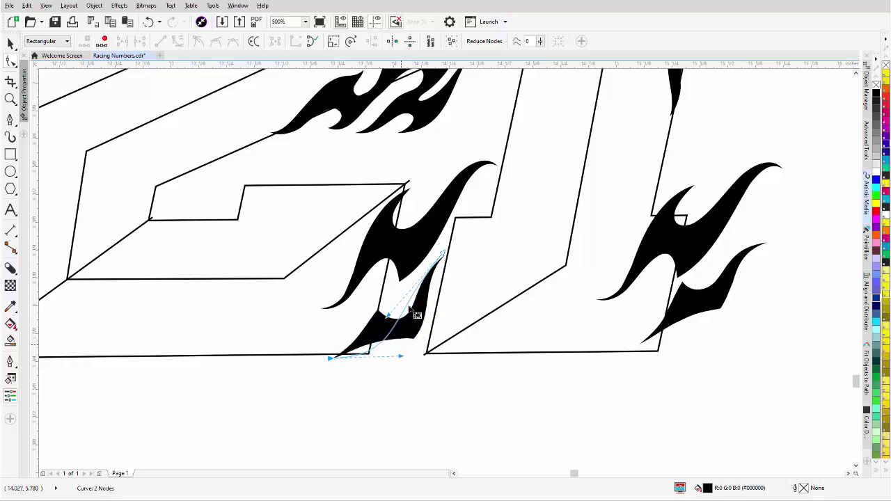
# Narrow the 2's larger base flame by leveling its tip's curve handle, pulling the tip off the 1's edge and moving its start rightward
pyautogui.click(444, 212)
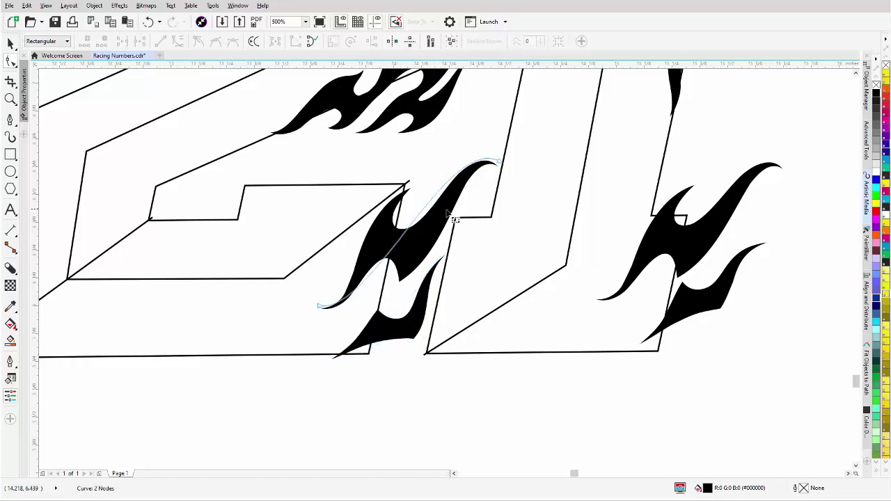
pyautogui.click(501, 165)
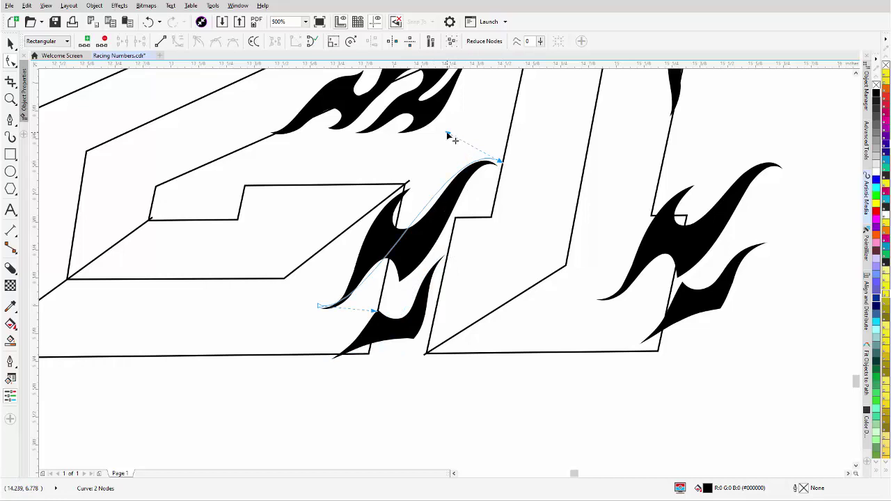
pyautogui.moveTo(447, 134); pyautogui.dragTo(433, 165)
pyautogui.moveTo(494, 164); pyautogui.dragTo(487, 161)
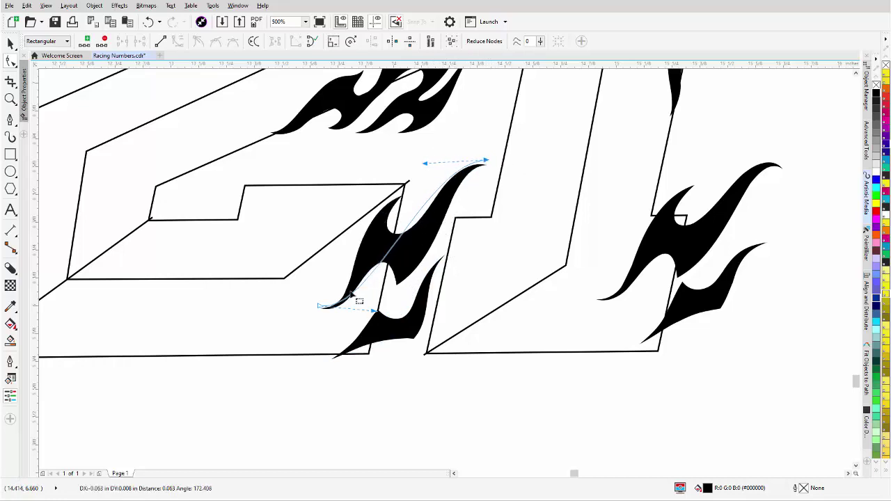
pyautogui.moveTo(325, 311); pyautogui.dragTo(351, 310)
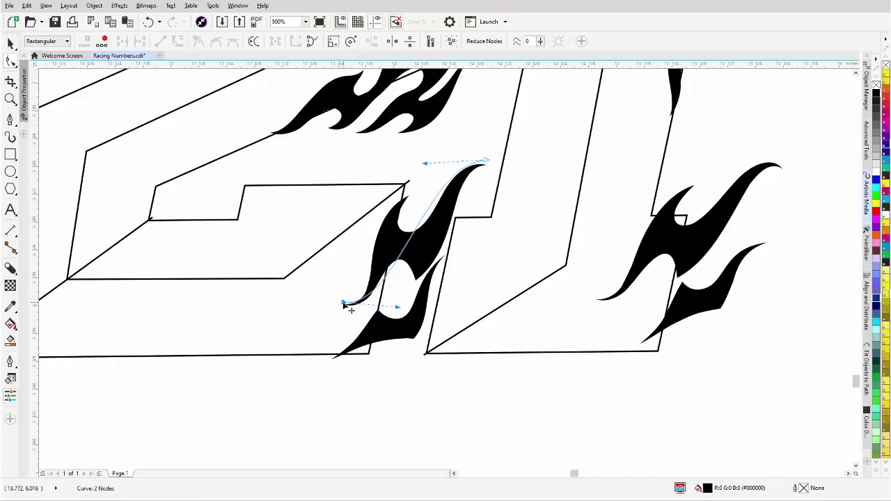
# Copy the long flame on the 2's diagonal to the outside of the digit's lower left corner
pyautogui.scroll(-2, 343, 305)
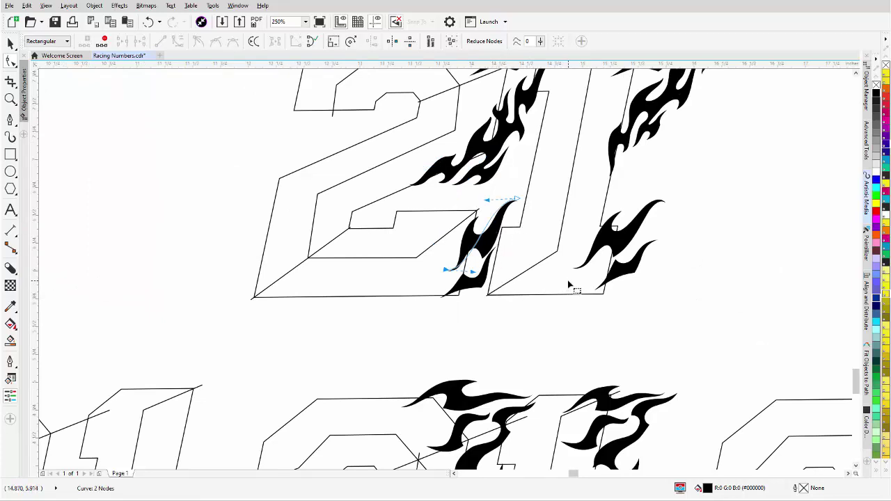
pyautogui.press('F3')
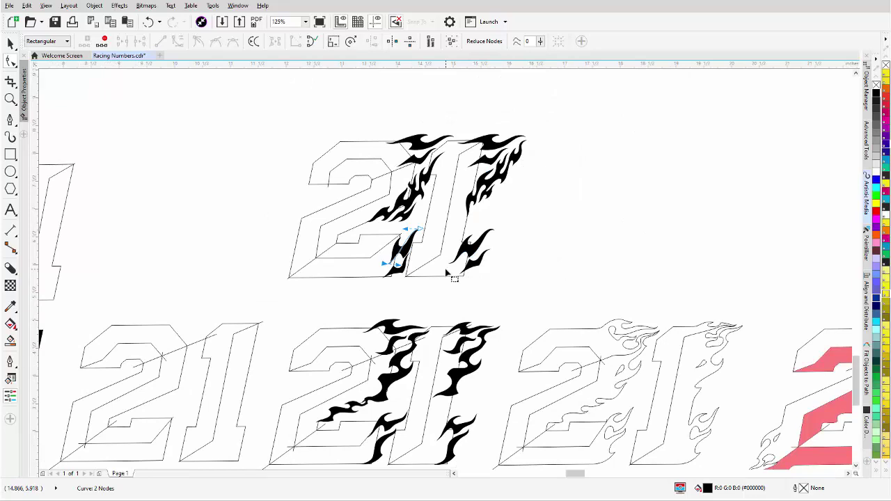
pyautogui.press('F3')
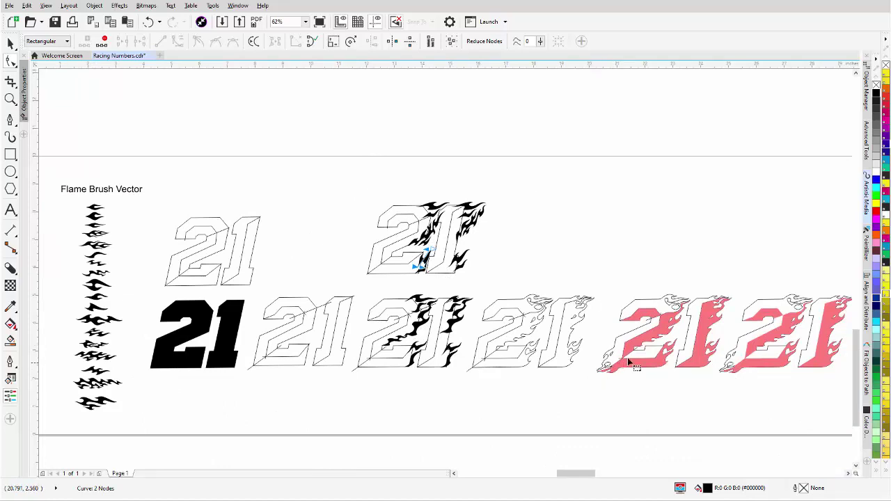
pyautogui.scroll(2, 424, 255)
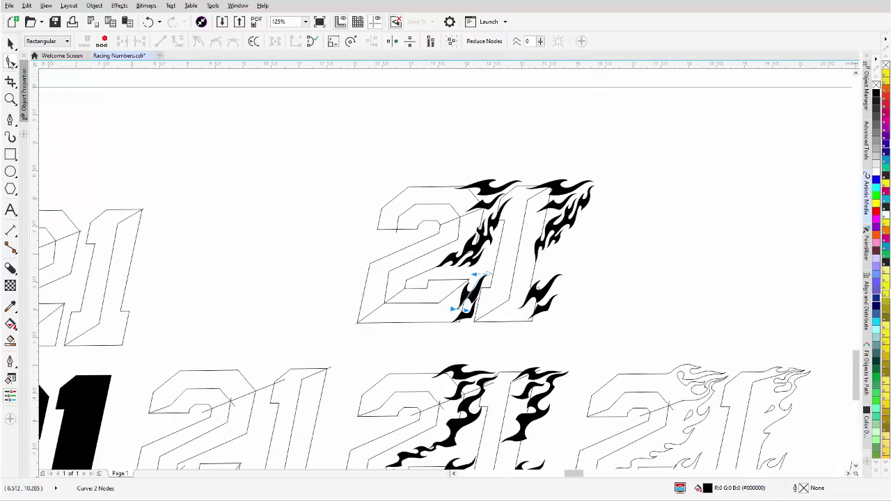
pyautogui.click(11, 44)
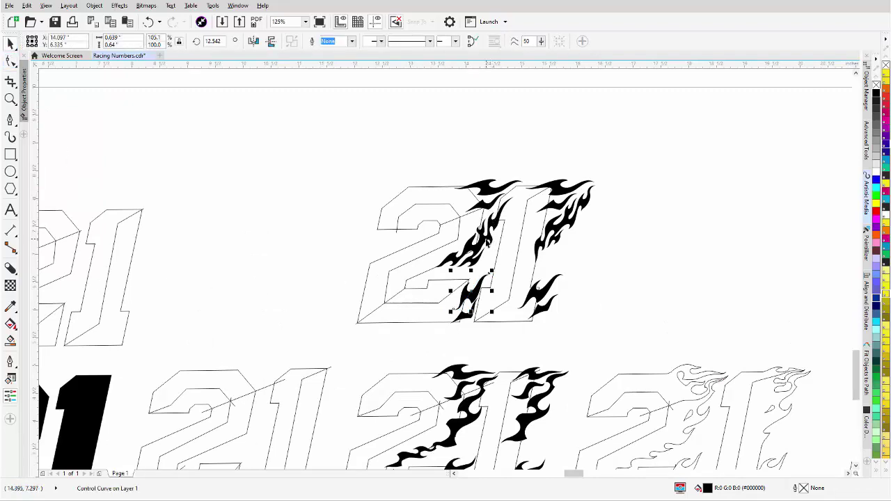
pyautogui.click(486, 239)
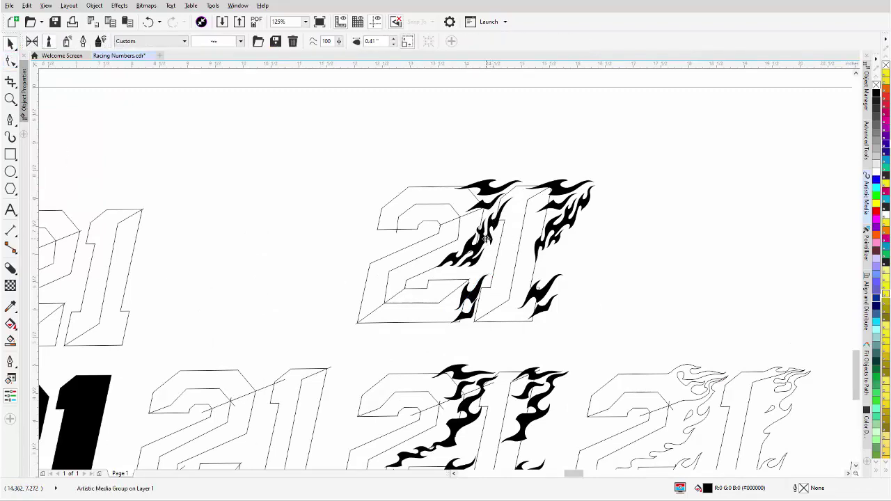
pyautogui.moveTo(485, 240); pyautogui.dragTo(356, 287)
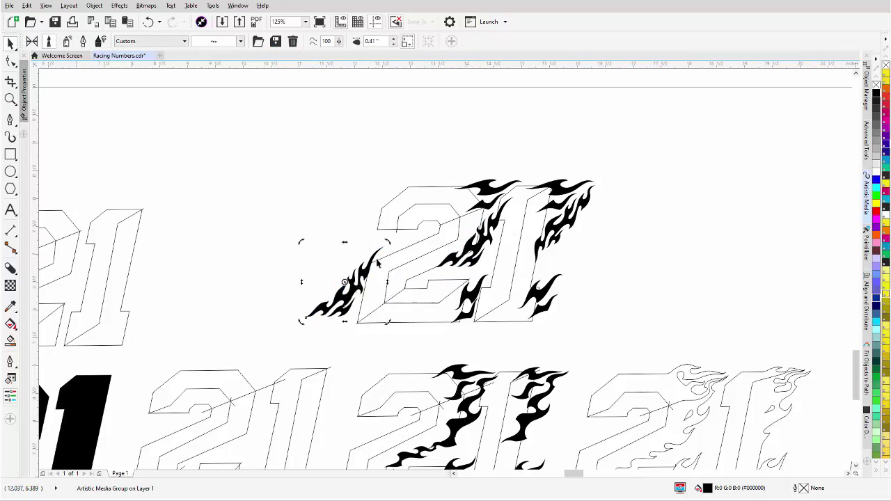
pyautogui.click(375, 340)
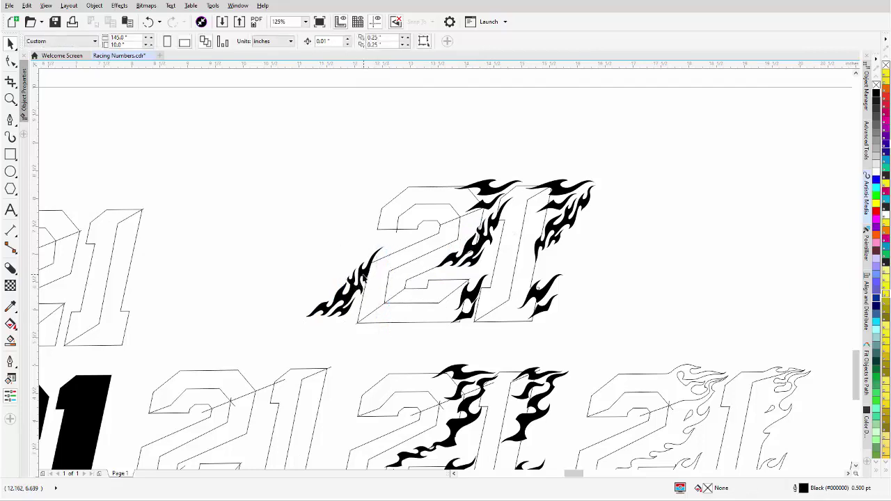
# Turn the copied long flame around end to end and place it over the 2's lower left corner
pyautogui.click(362, 276)
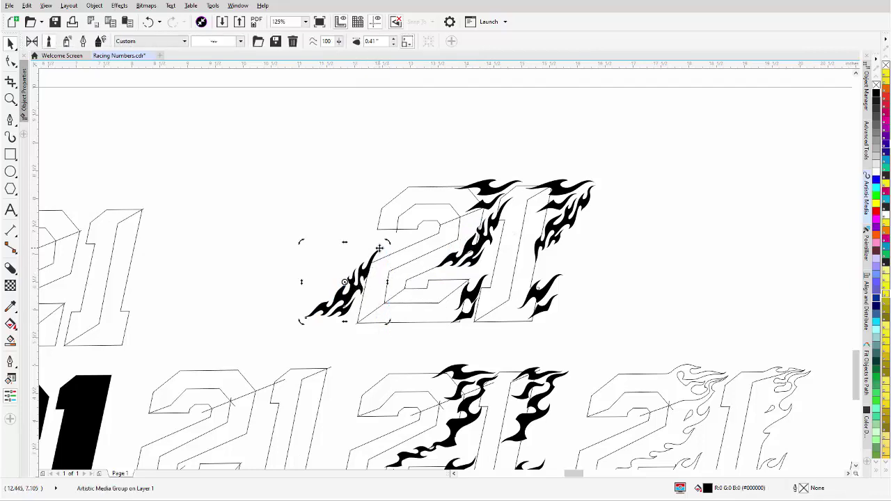
pyautogui.moveTo(379, 248); pyautogui.dragTo(296, 322)
pyautogui.moveTo(346, 278); pyautogui.dragTo(374, 301)
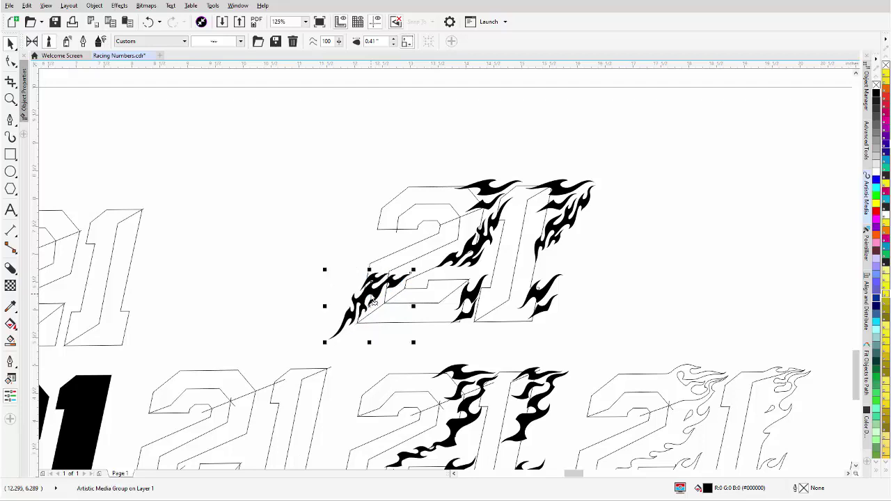
pyautogui.press('Escape')
# Duplicate the corner flame, flip the copy vertically and rotate it to run alongside the first one at the 2's lower left corner
pyautogui.moveTo(373, 291); pyautogui.dragTo(394, 338)
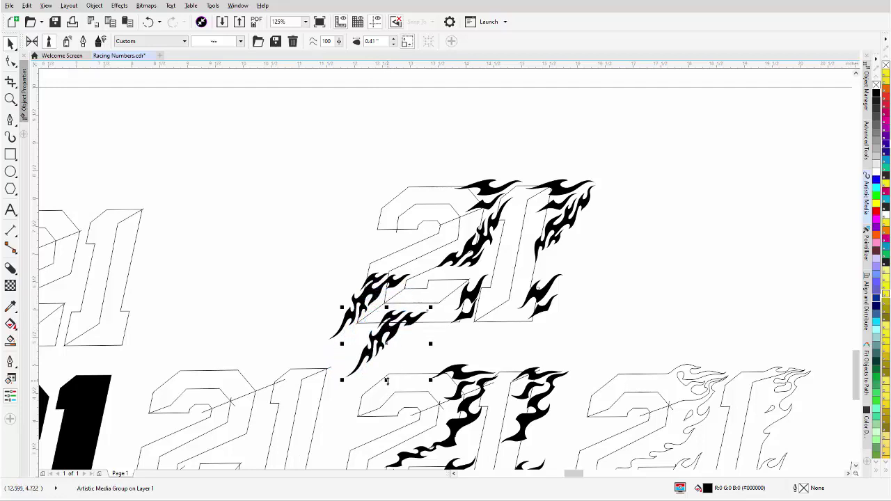
pyautogui.moveTo(386, 379); pyautogui.dragTo(382, 258)
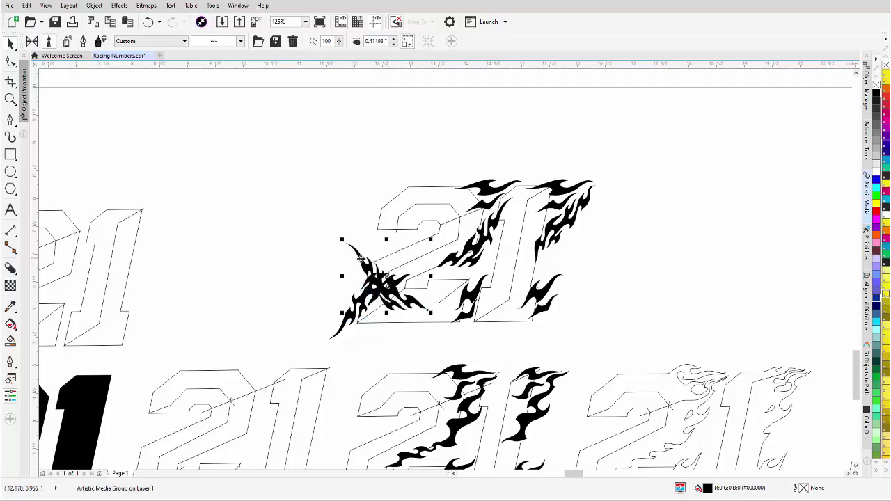
pyautogui.click(361, 258)
pyautogui.moveTo(432, 238); pyautogui.dragTo(412, 282)
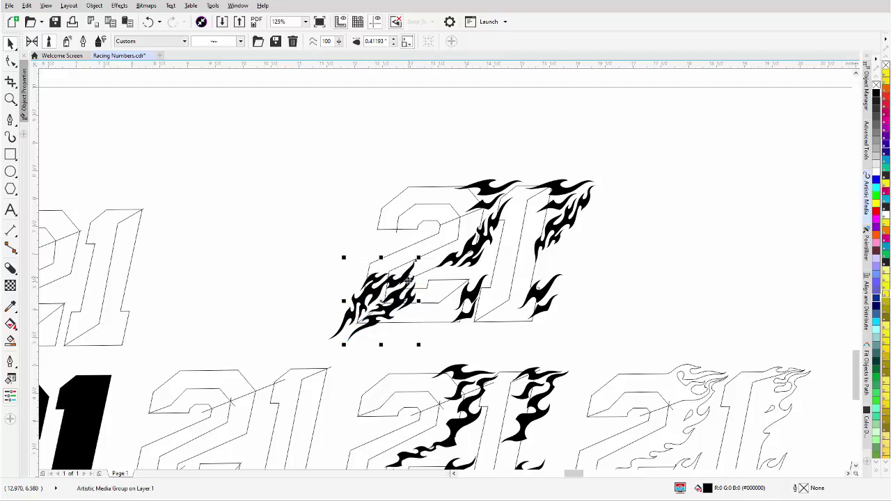
# Give the lower corner flame a different flame brush, pull both its ends inward and straighten its control curve along the 2's lower left corner
pyautogui.click(240, 41)
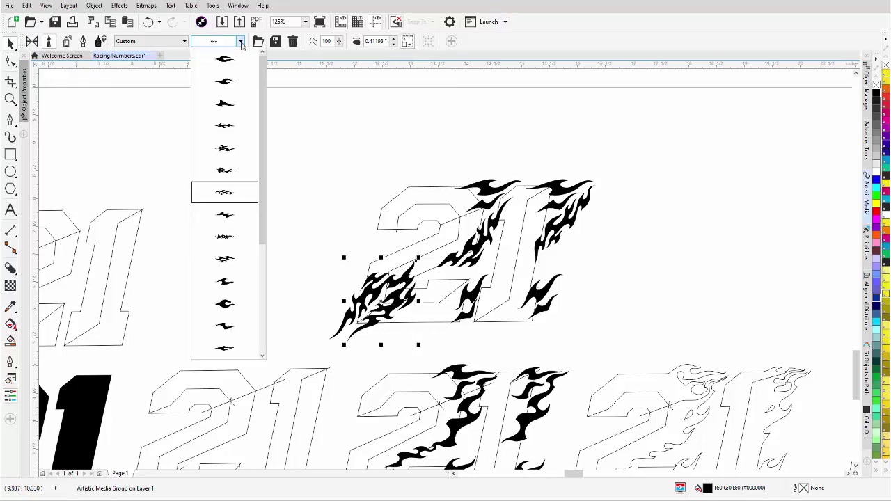
pyautogui.click(235, 151)
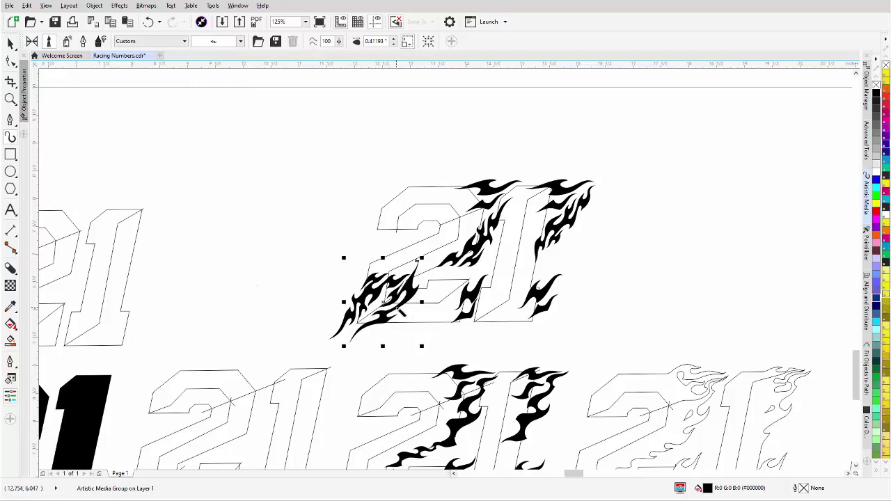
pyautogui.click(12, 63)
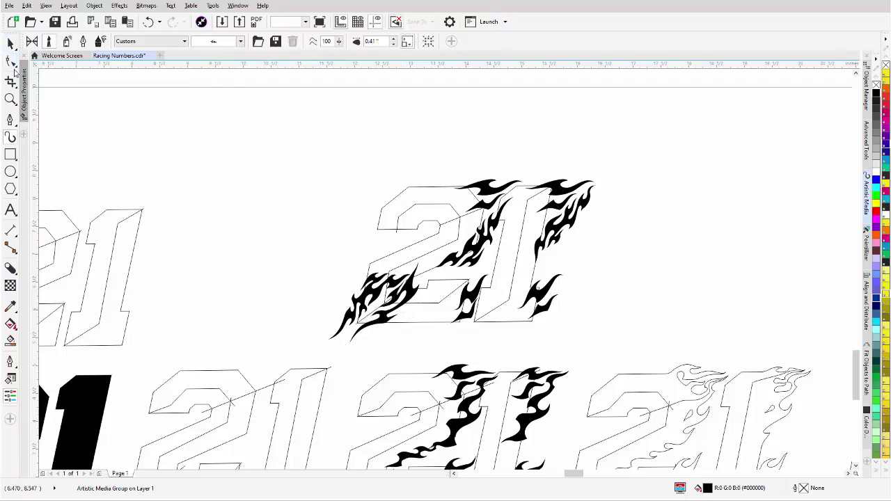
pyautogui.scroll(2, 382, 320)
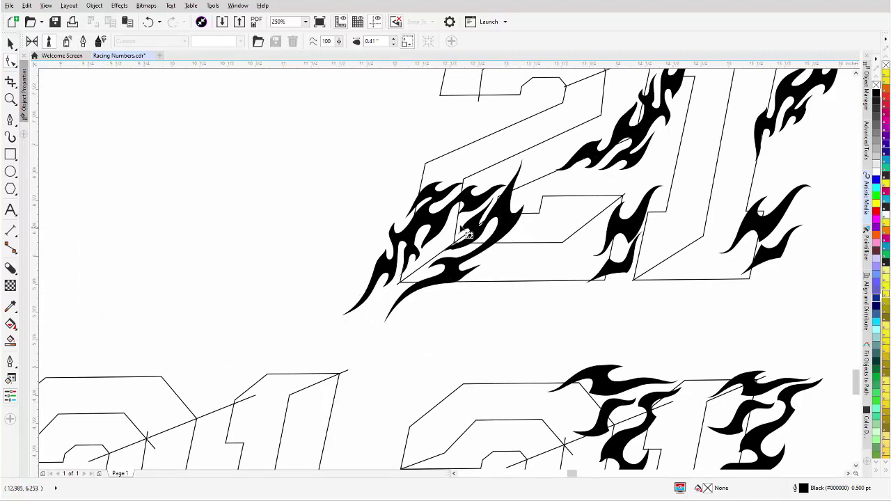
pyautogui.press('space')
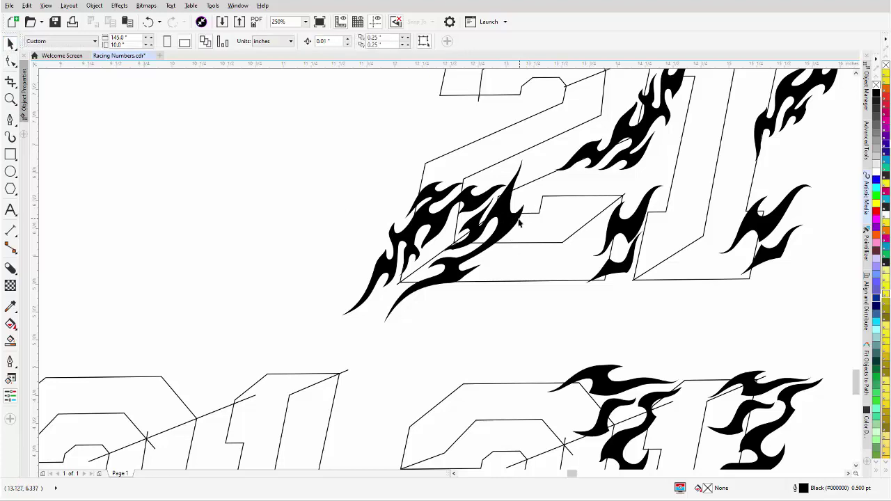
pyautogui.doubleClick(512, 222)
pyautogui.moveTo(520, 164); pyautogui.dragTo(502, 224)
pyautogui.moveTo(394, 317); pyautogui.dragTo(366, 313)
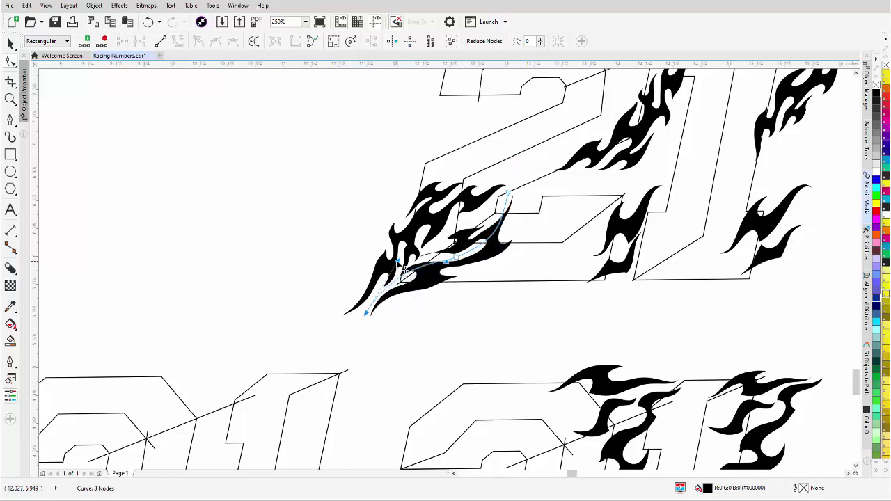
pyautogui.moveTo(405, 268); pyautogui.dragTo(370, 314)
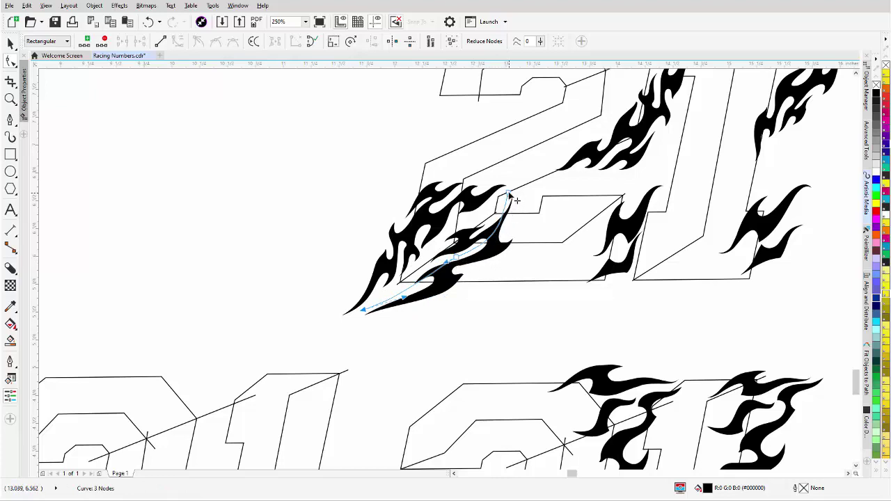
pyautogui.moveTo(509, 196); pyautogui.dragTo(489, 243)
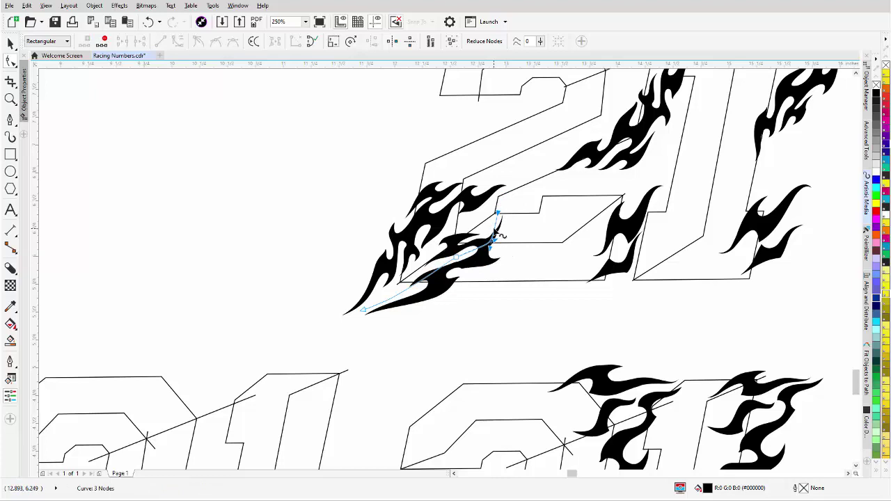
# Shorten the lower flame by adding a node near its upper end and deleting the old end node, and smooth it by removing the middle node
pyautogui.doubleClick(496, 227)
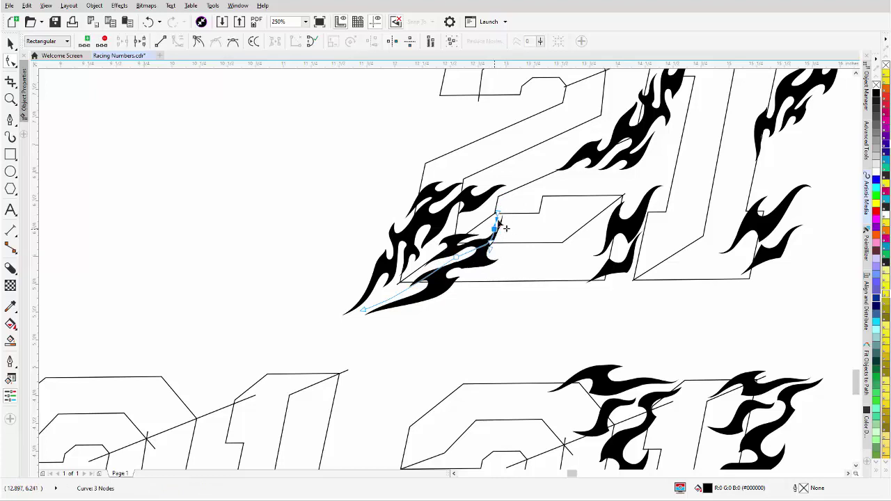
pyautogui.press('Delete')
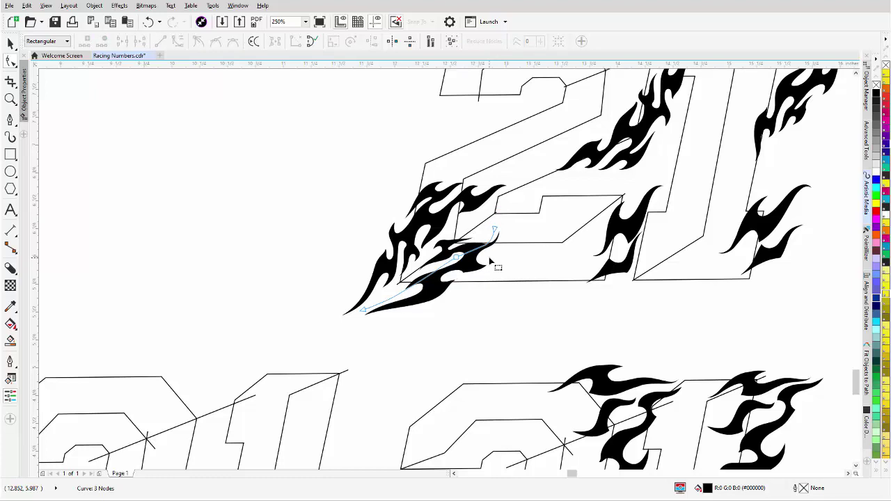
pyautogui.click(457, 257)
pyautogui.moveTo(456, 257); pyautogui.dragTo(458, 259)
pyautogui.press('Delete')
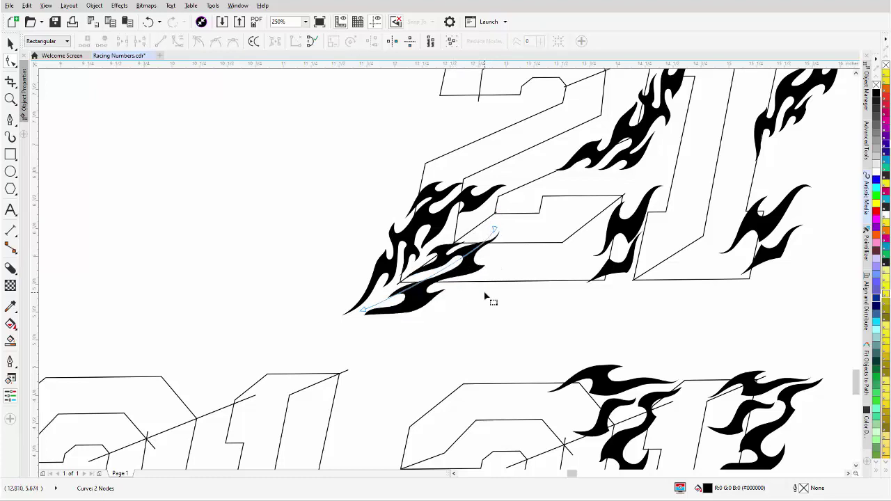
# Apply another flame brush to the lower corner flame and reduce its stroke width to about 0.285 inches
pyautogui.click(10, 137)
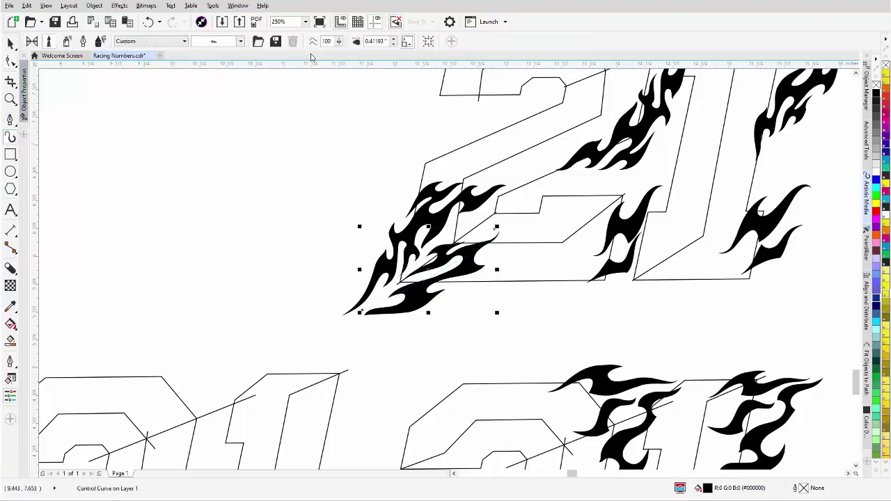
pyautogui.click(240, 42)
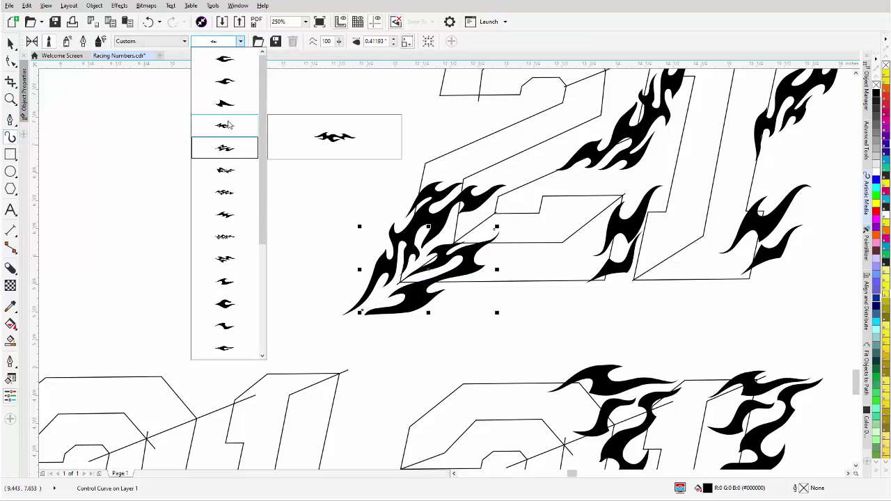
pyautogui.click(228, 125)
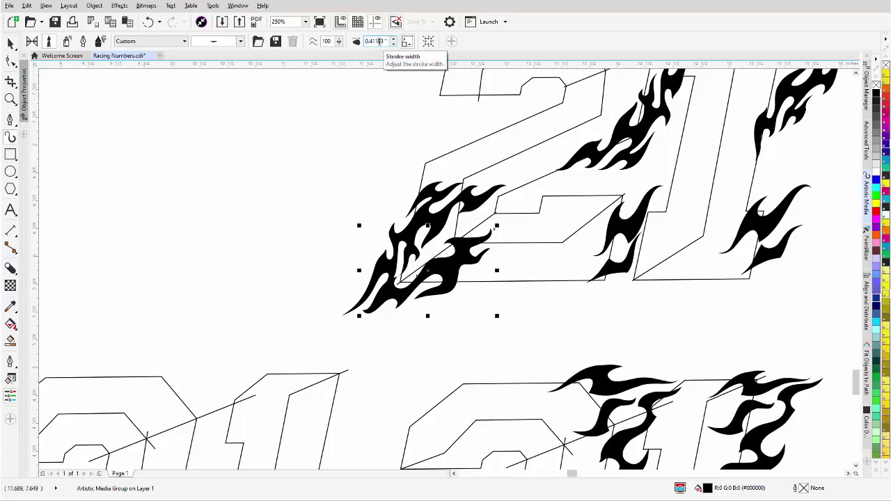
pyautogui.scroll(-1, 378, 41)
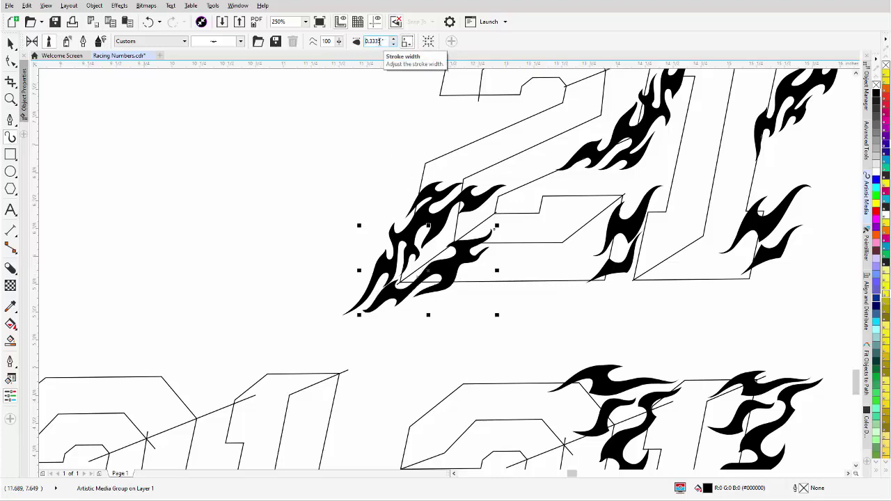
pyautogui.scroll(-1, 379, 41)
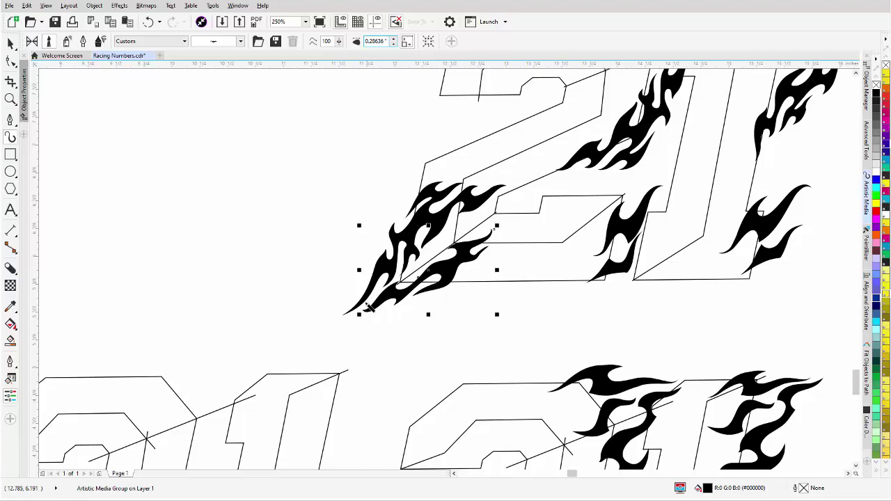
# Fit the lower flame closer to the 2's corner by moving its tip and cutting its upper end back to a new node
pyautogui.click(11, 61)
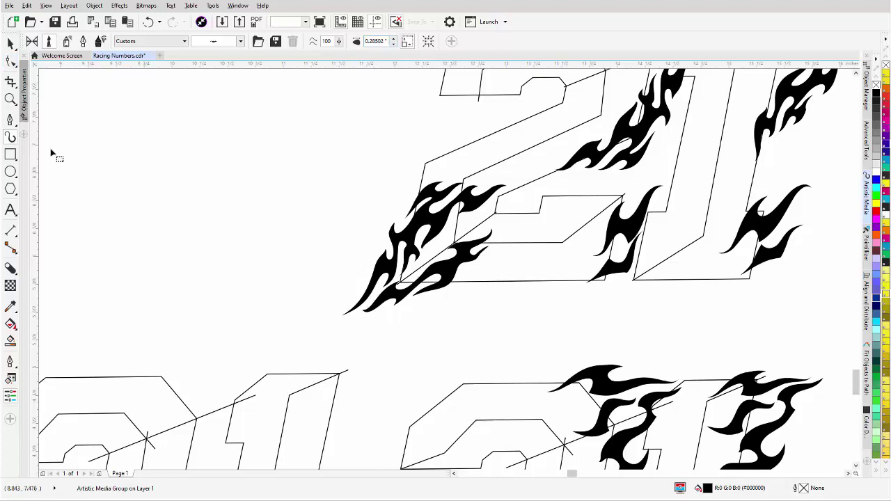
pyautogui.click(11, 44)
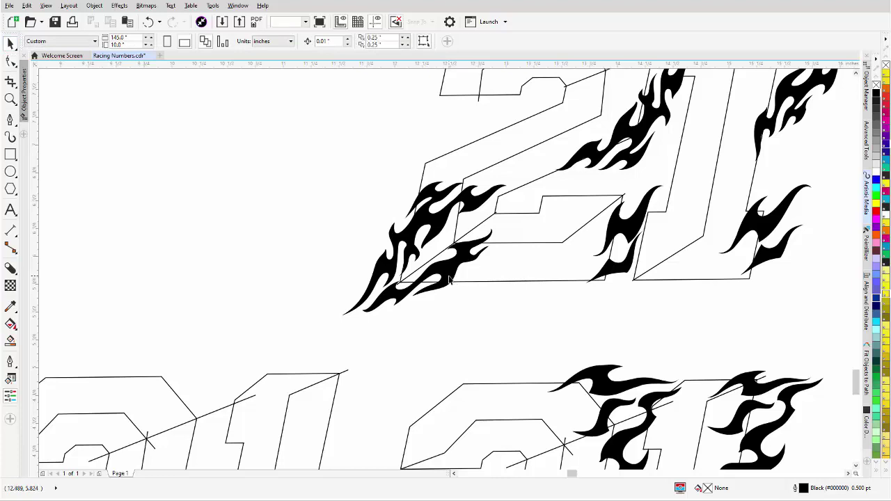
pyautogui.press('F10')
pyautogui.click(371, 313)
pyautogui.moveTo(364, 316)
pyautogui.mouseDown()
pyautogui.moveTo(360, 325)
pyautogui.moveTo(394, 313)
pyautogui.moveTo(364, 314)
pyautogui.moveTo(368, 304)
pyautogui.mouseUp()
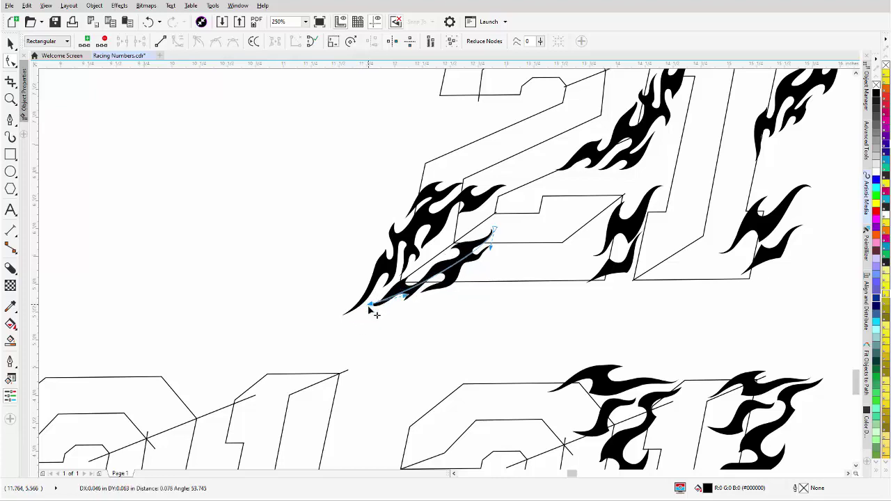
pyautogui.doubleClick(465, 259)
pyautogui.doubleClick(494, 231)
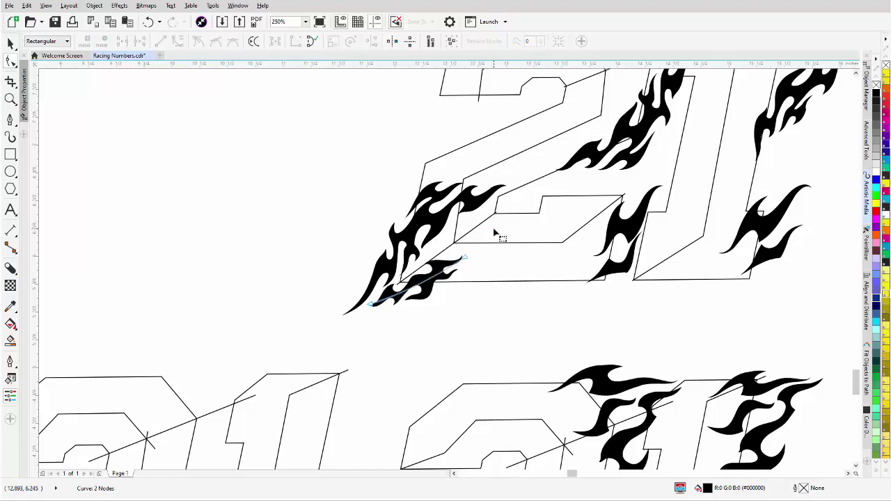
pyautogui.moveTo(379, 313); pyautogui.dragTo(446, 283)
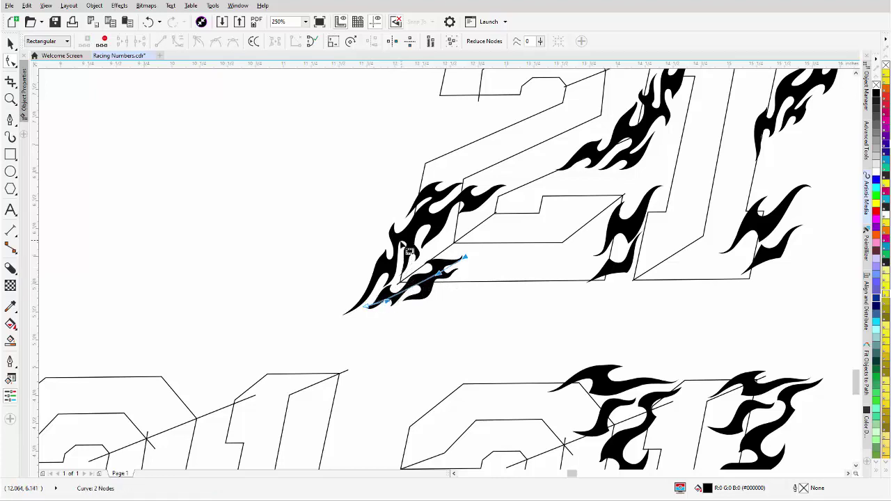
pyautogui.press('Escape')
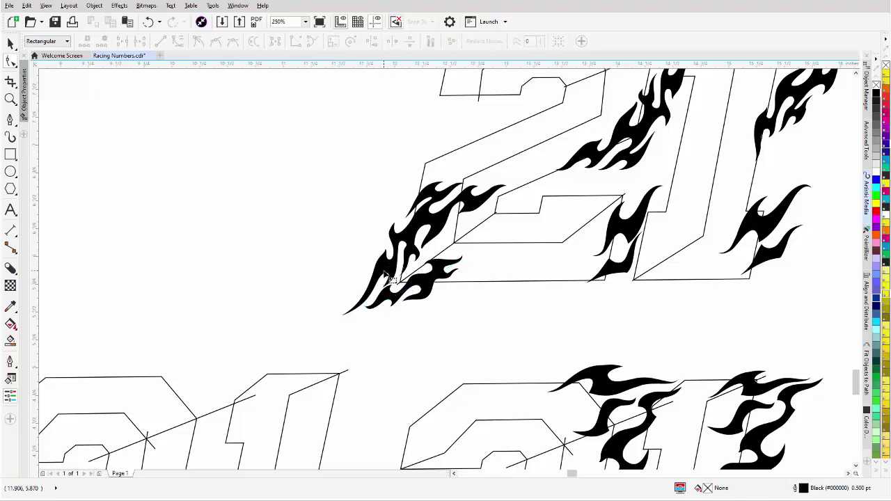
# Shorten the upper corner flame by pulling its upper end back to the 2's inner edge and delete its middle node
pyautogui.click(11, 44)
pyautogui.doubleClick(429, 198)
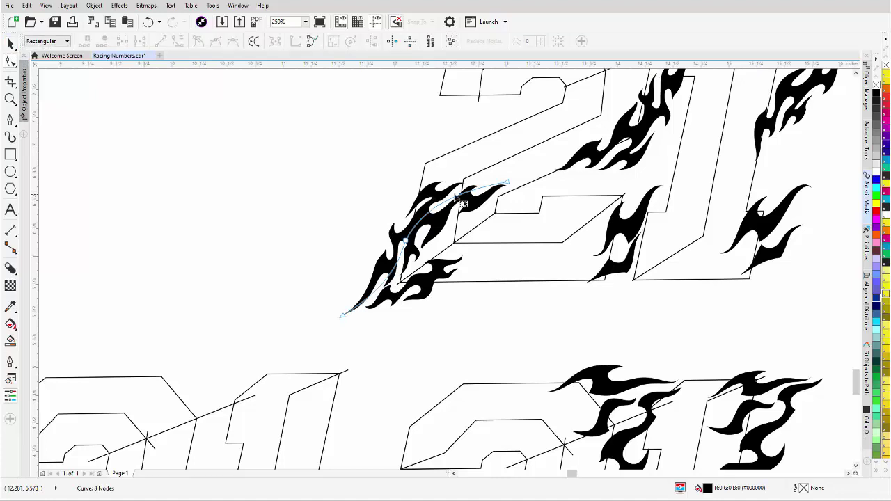
pyautogui.moveTo(508, 182); pyautogui.dragTo(464, 197)
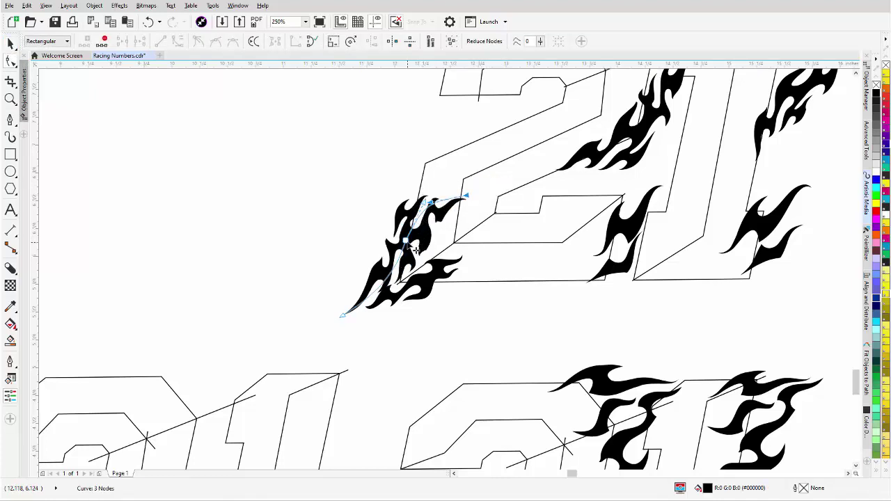
pyautogui.click(405, 241)
pyautogui.press('Delete')
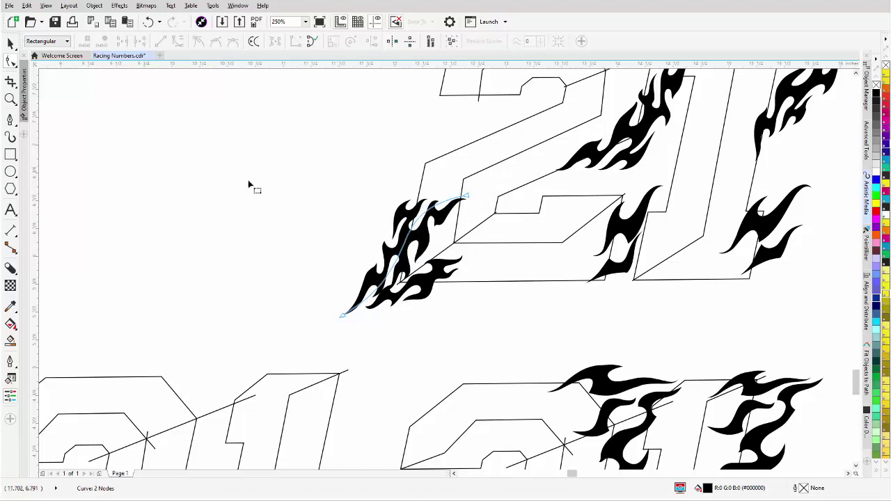
# Set the upper corner flame's stroke width to 0.37 inches
pyautogui.click(11, 137)
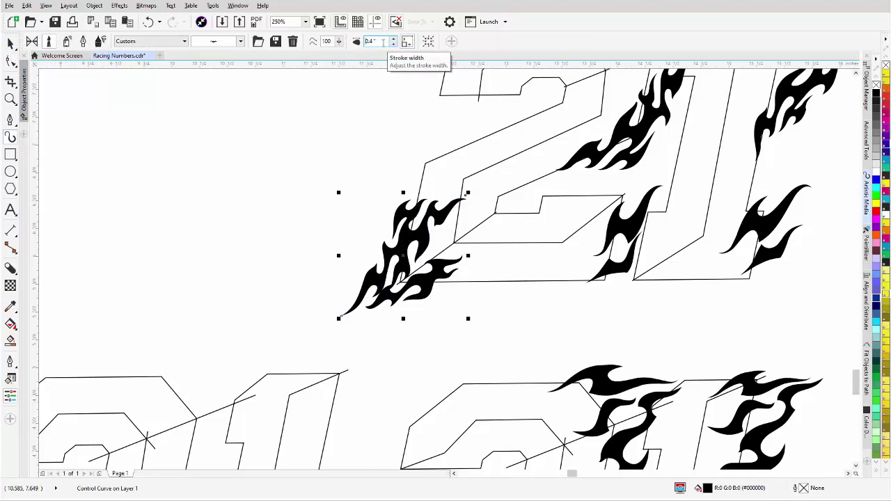
pyautogui.scroll(-7, 382, 43)
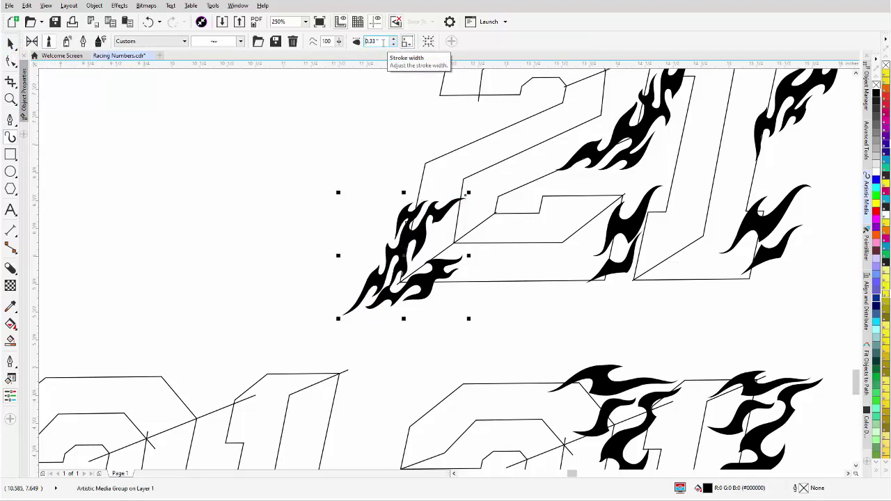
pyautogui.scroll(3, 382, 42)
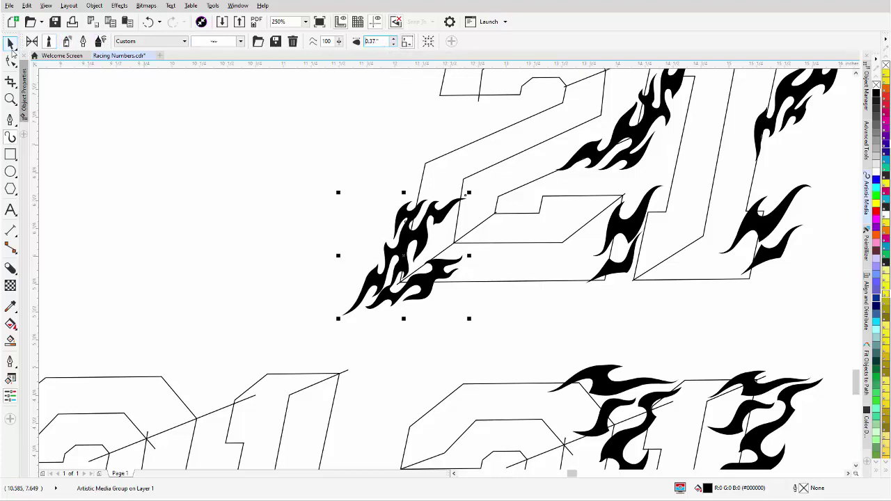
# Move both end nodes of the upper corner flame slightly upward to separate it from the lower flame
pyautogui.press('F10')
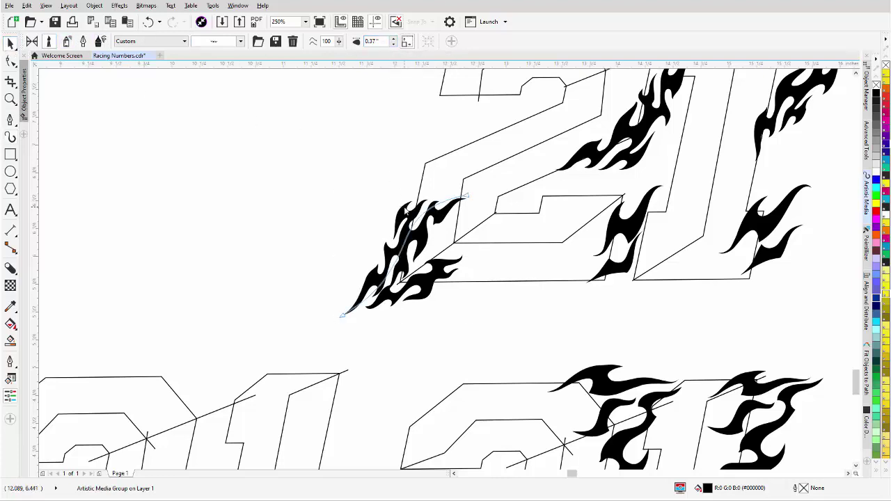
pyautogui.click(343, 316)
pyautogui.moveTo(343, 316); pyautogui.dragTo(339, 311)
pyautogui.moveTo(466, 197); pyautogui.dragTo(466, 186)
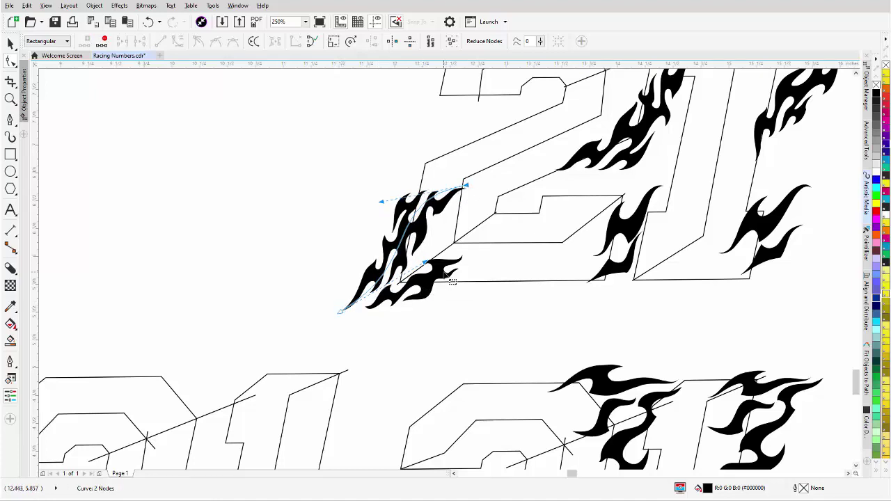
# Select the whole outlined 21 with all its flames and place a copy beside it on the right
pyautogui.scroll(-5, 452, 281)
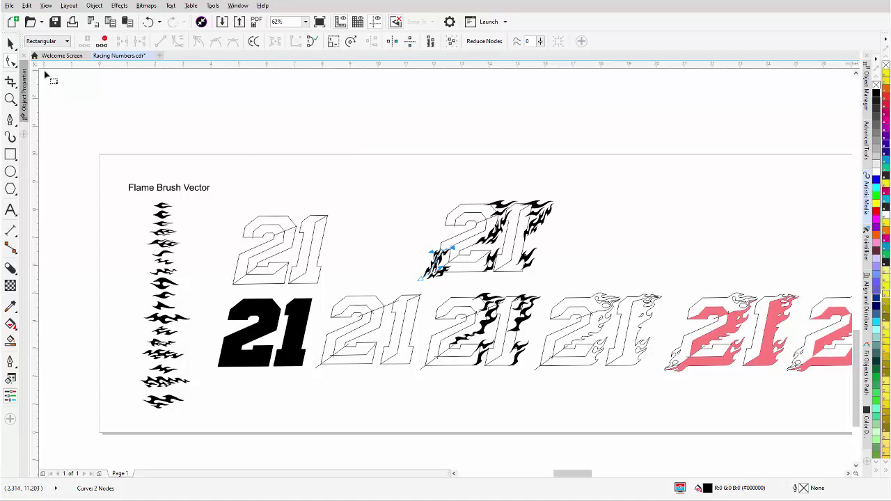
pyautogui.click(10, 44)
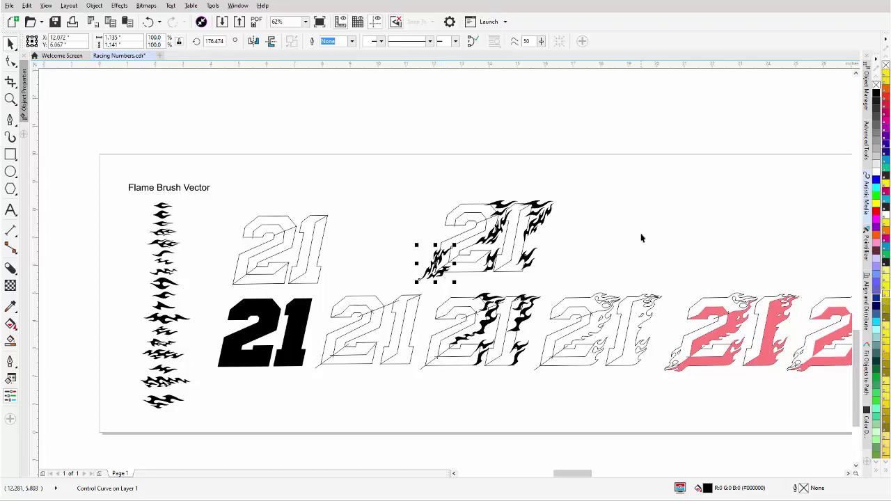
pyautogui.moveTo(588, 176); pyautogui.dragTo(504, 240)
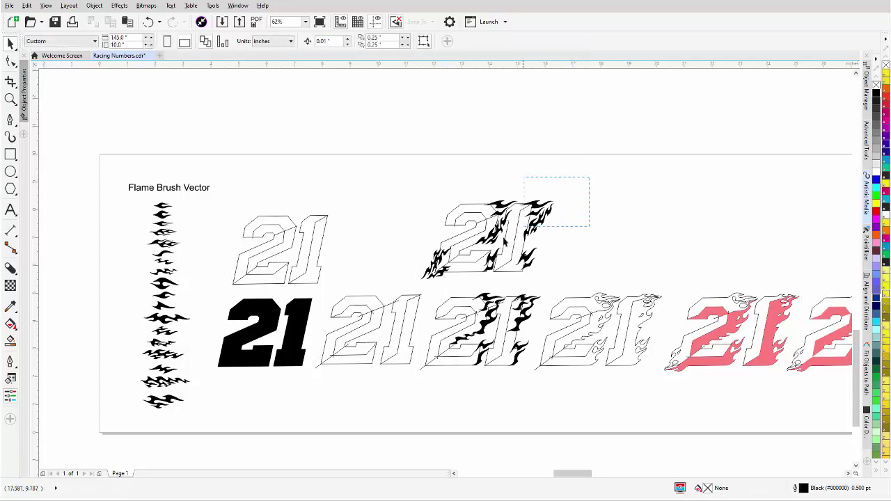
pyautogui.moveTo(388, 293); pyautogui.dragTo(384, 298)
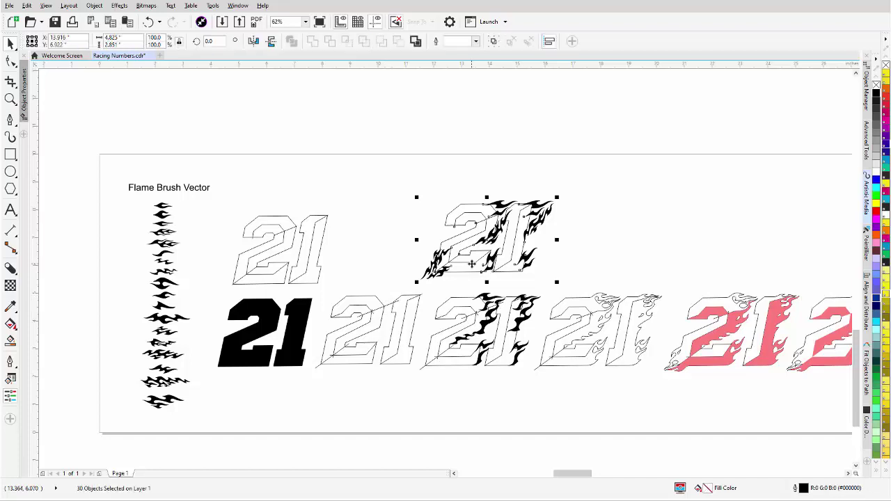
pyautogui.moveTo(471, 263); pyautogui.dragTo(611, 263)
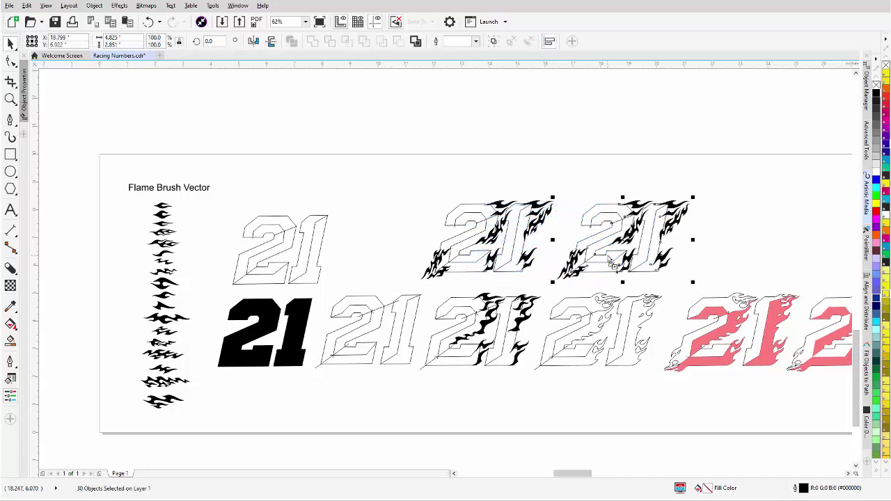
pyautogui.rightClick(632, 234)
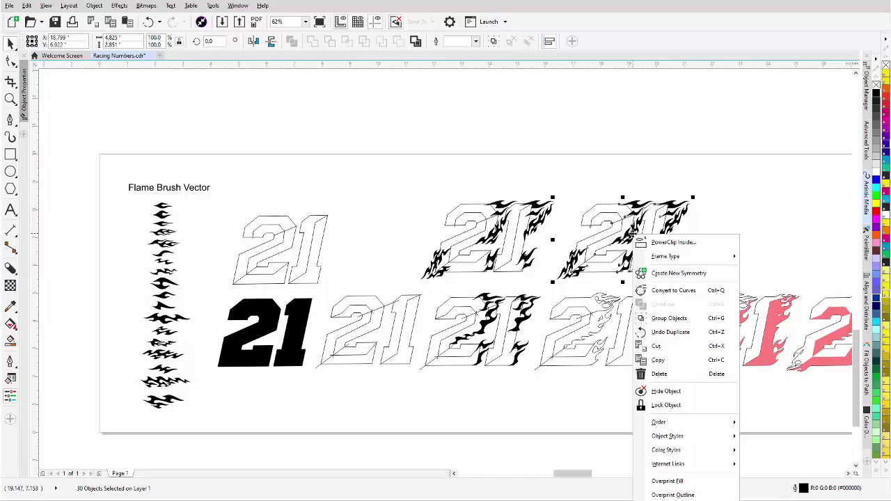
pyautogui.click(701, 222)
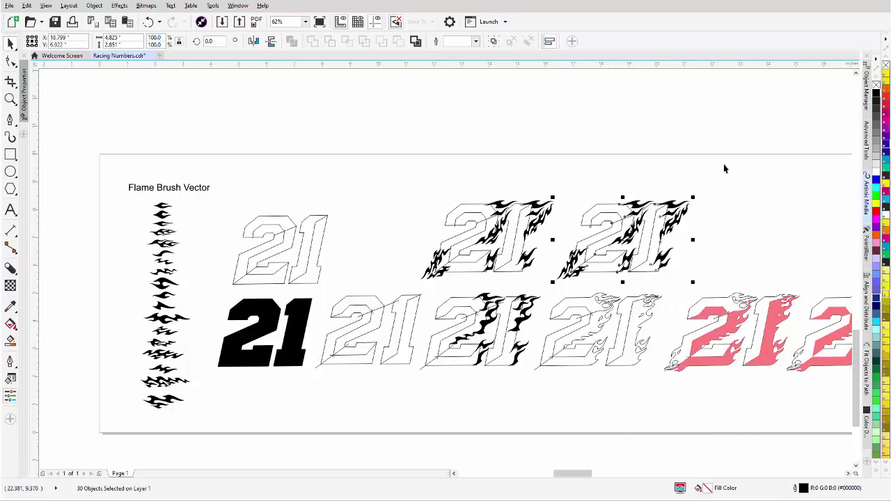
pyautogui.moveTo(673, 251); pyautogui.dragTo(647, 283)
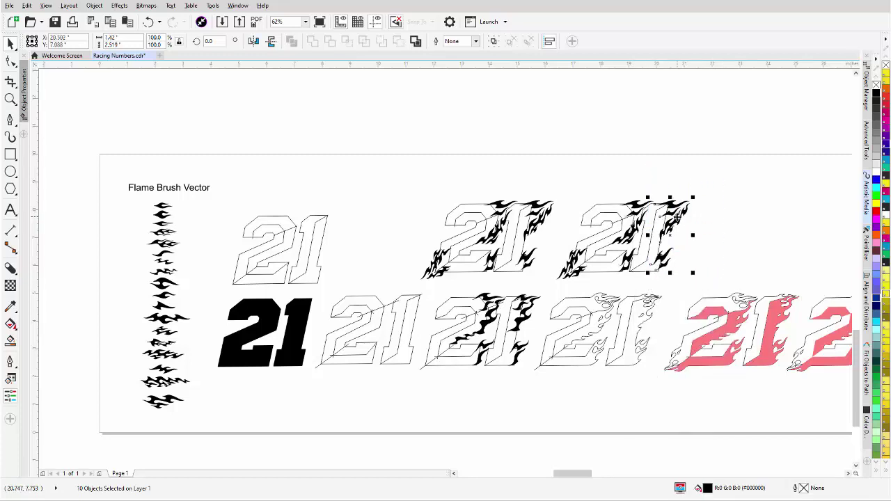
pyautogui.rightClick(677, 218)
pyautogui.moveTo(689, 247)
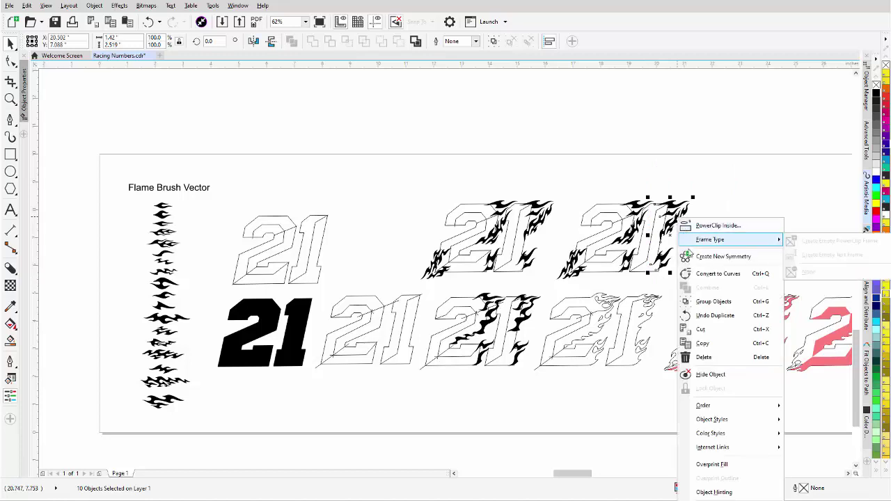
pyautogui.click(714, 207)
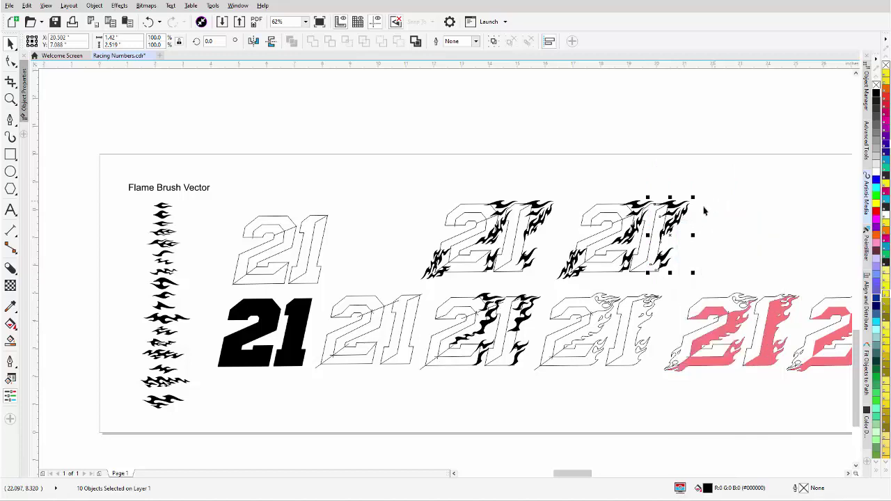
pyautogui.click(650, 245)
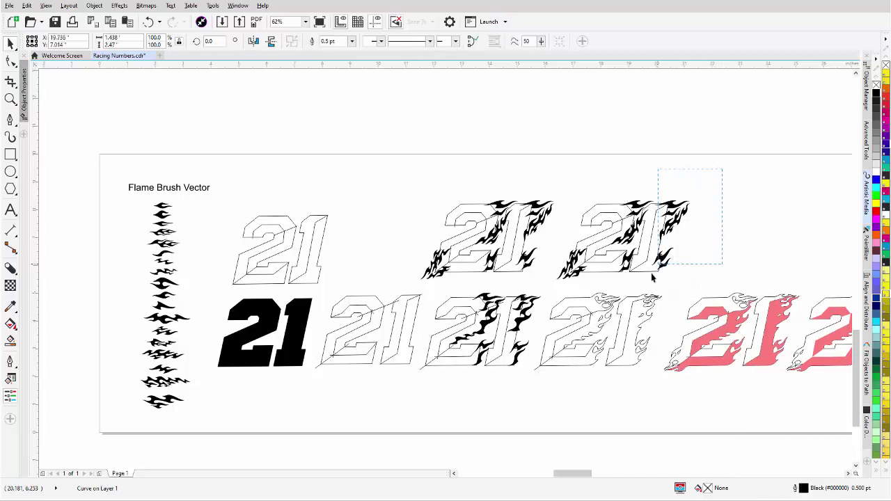
pyautogui.moveTo(646, 287); pyautogui.dragTo(646, 287)
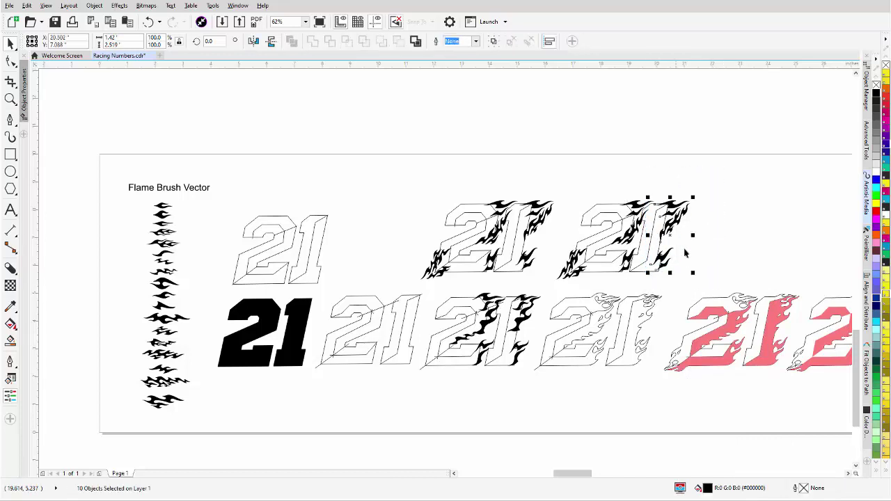
pyautogui.rightClick(670, 206)
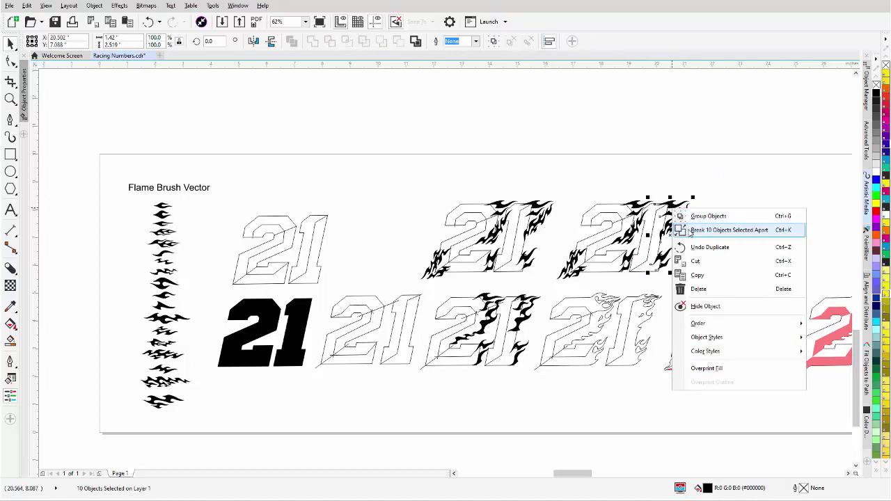
pyautogui.click(729, 189)
# Select all the flame strokes along the 1 in the copied 21 and break them apart from their path curves
pyautogui.scroll(2, 676, 224)
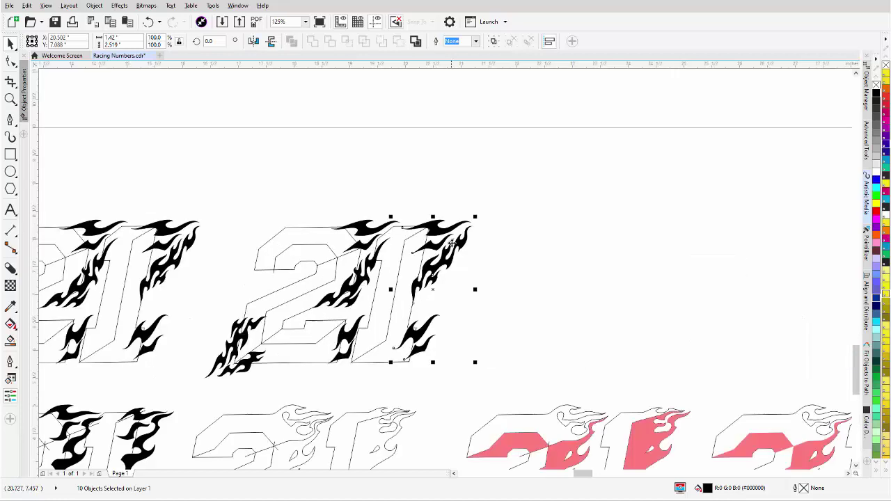
pyautogui.click(497, 185)
pyautogui.moveTo(504, 190); pyautogui.dragTo(392, 381)
pyautogui.rightClick(433, 227)
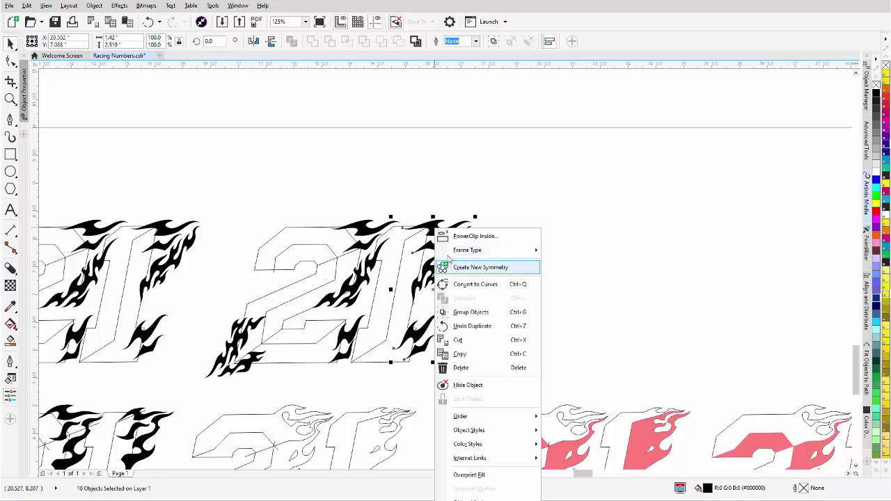
pyautogui.moveTo(440, 247)
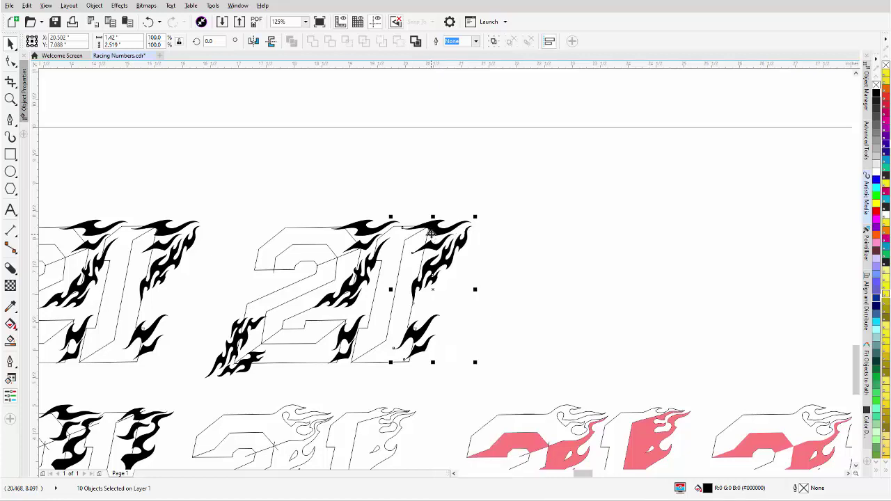
pyautogui.rightClick(432, 235)
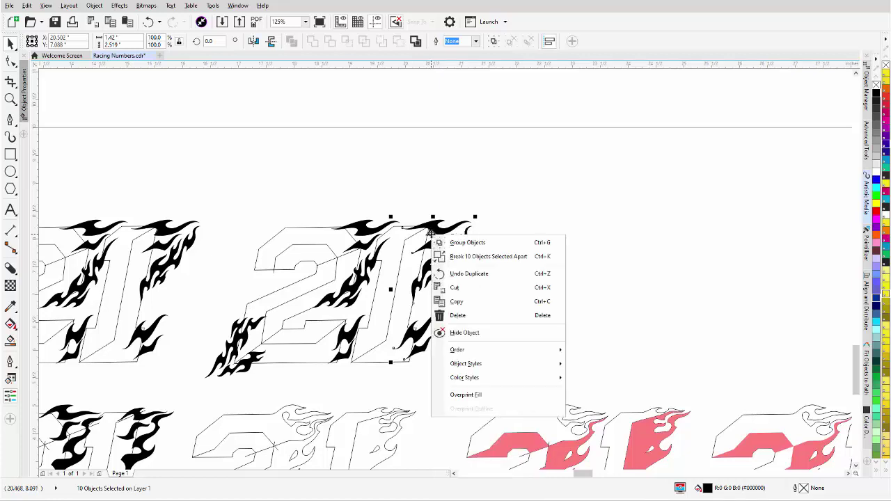
pyautogui.click(454, 257)
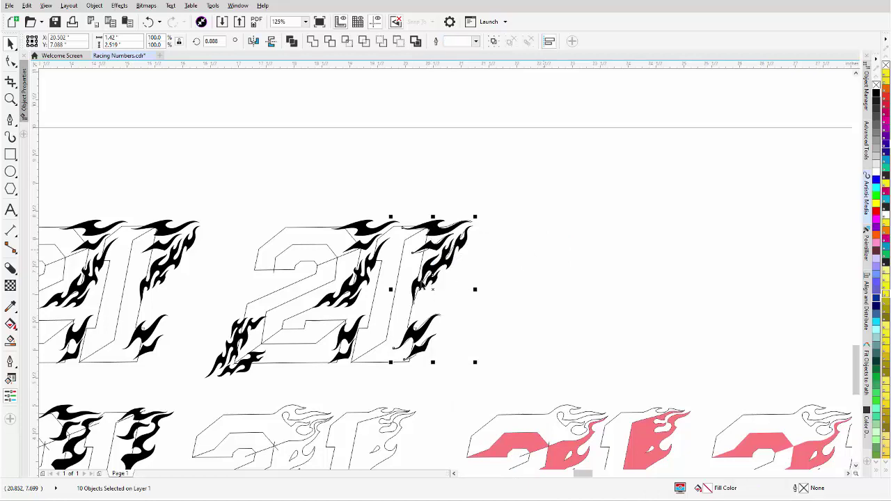
# Delete the leftover path curves from the upper, middle and lower flames on the copied 1
pyautogui.scroll(3, 411, 289)
pyautogui.press('Escape')
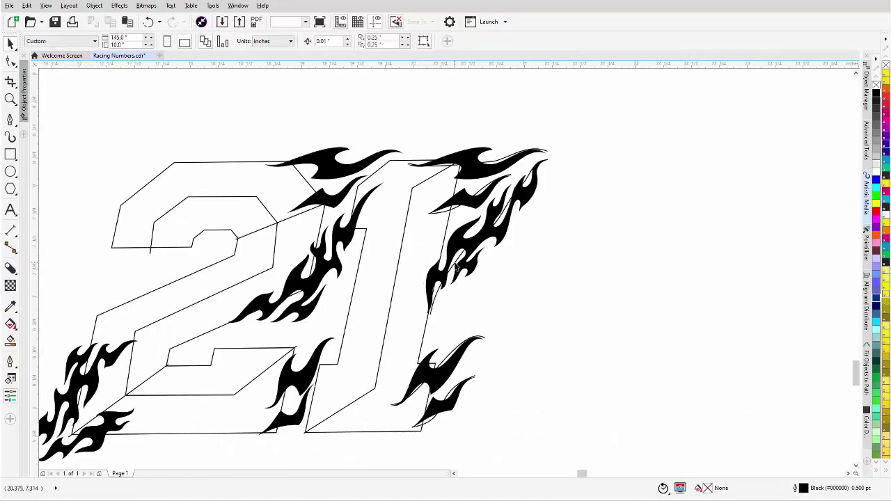
pyautogui.click(455, 266)
pyautogui.press('Escape')
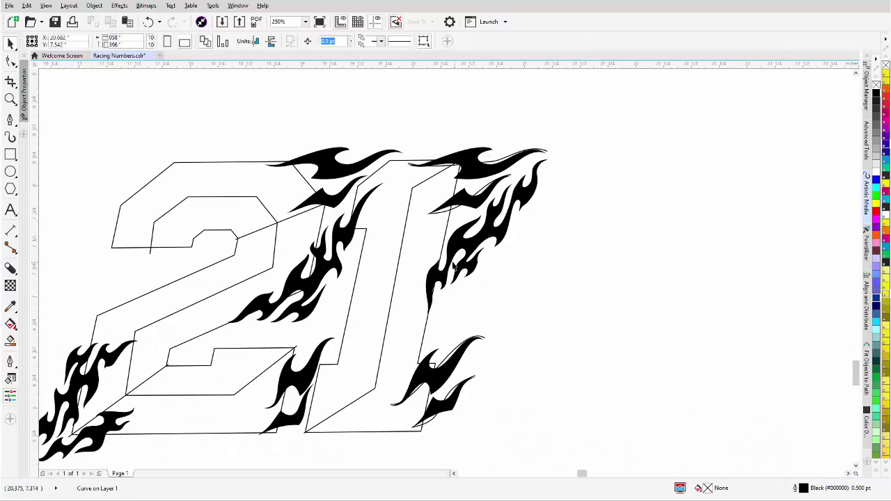
pyautogui.click(491, 167)
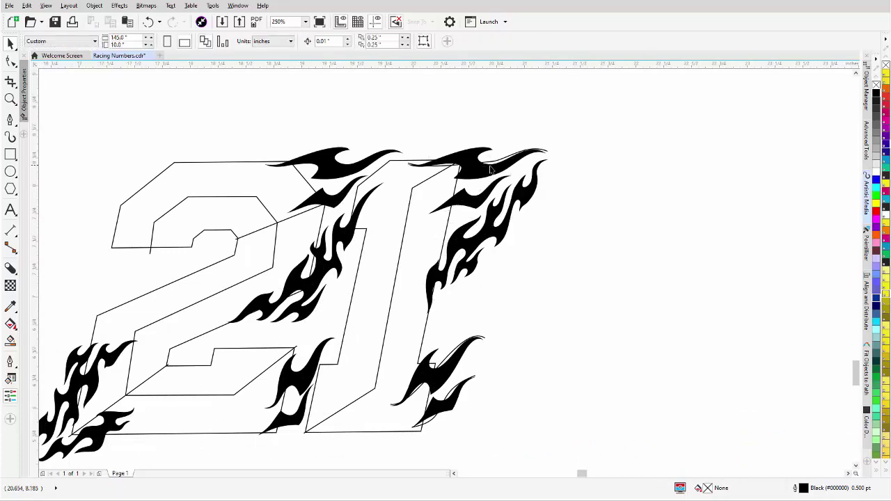
pyautogui.press('Escape')
pyautogui.click(453, 398)
pyautogui.press('Escape')
pyautogui.click(454, 393)
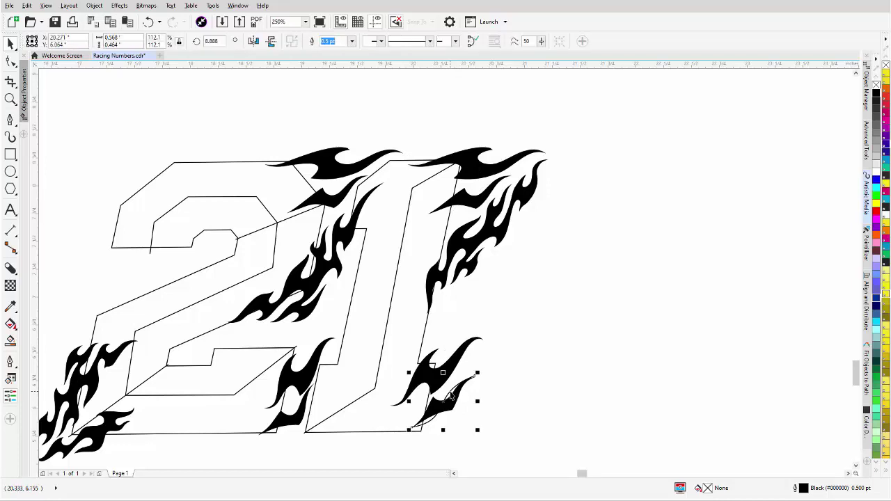
pyautogui.press('Escape')
# Select the flames along the right edge of the copied 2 and break them apart from their path curves
pyautogui.moveTo(406, 106); pyautogui.dragTo(233, 454)
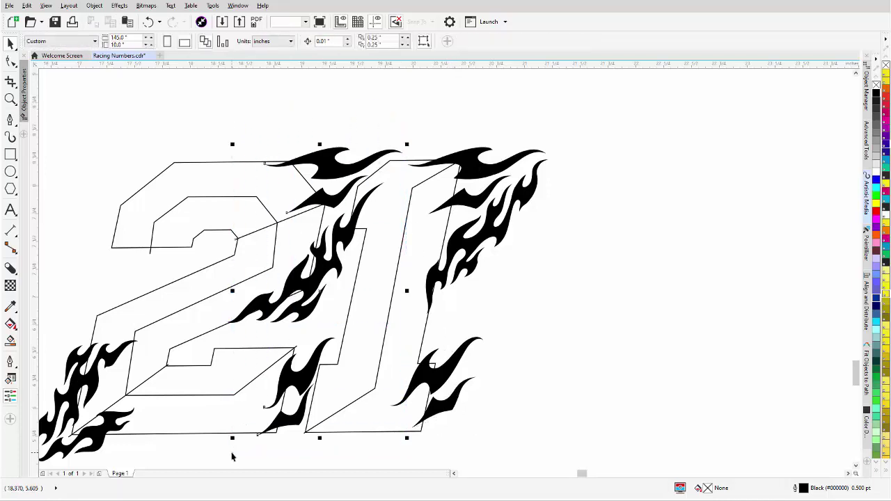
pyautogui.rightClick(302, 391)
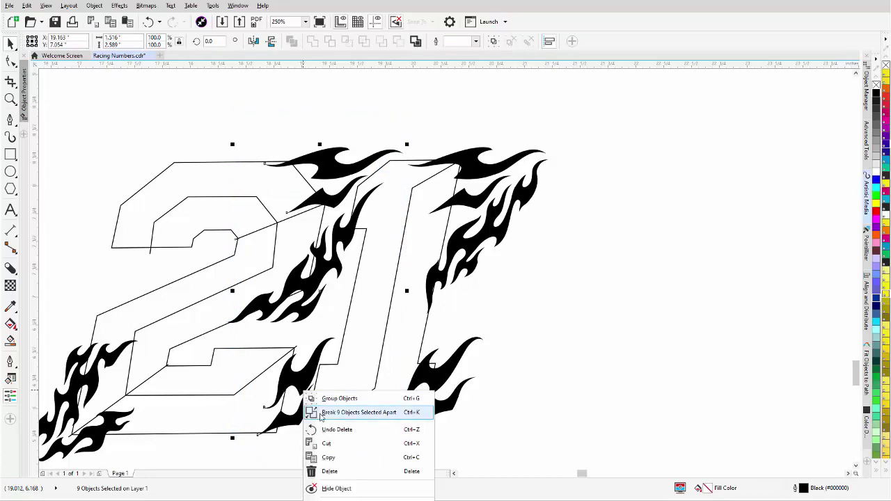
pyautogui.click(321, 415)
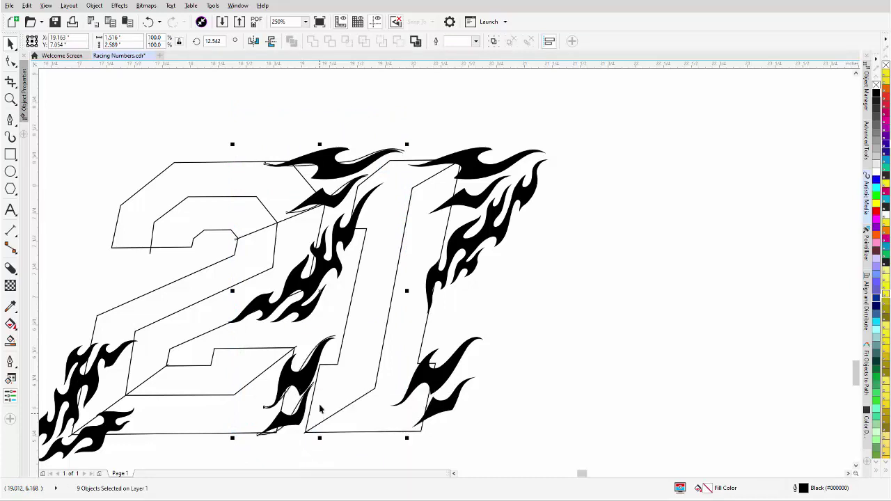
# Delete the leftover path curves from the two flames at the copied 2's upper right corner
pyautogui.click(362, 138)
pyautogui.click(352, 164)
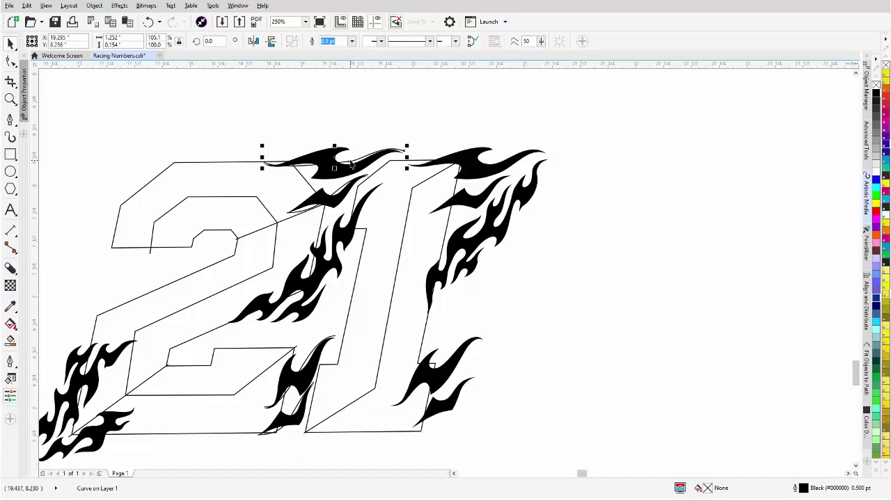
pyautogui.press('Delete')
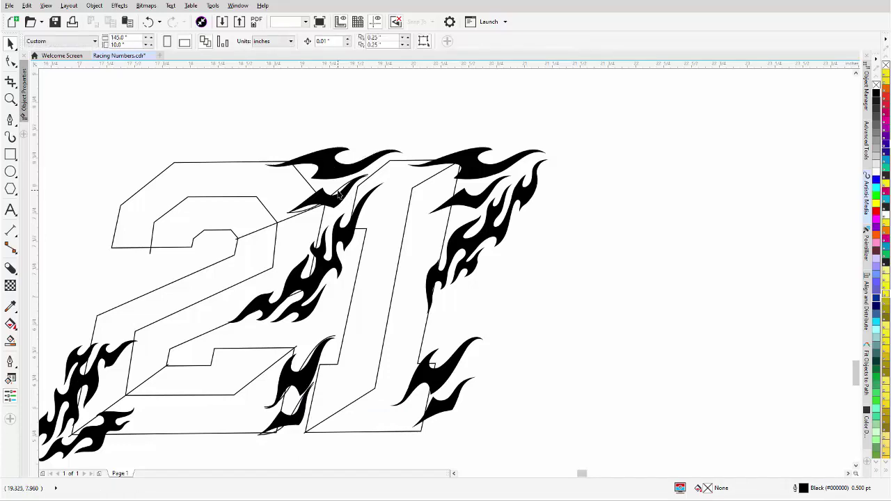
pyautogui.click(339, 195)
pyautogui.press('Delete')
# Break the long middle flame on the copied 2 apart, then delete its path curve and those of the two flames below it
pyautogui.click(308, 313)
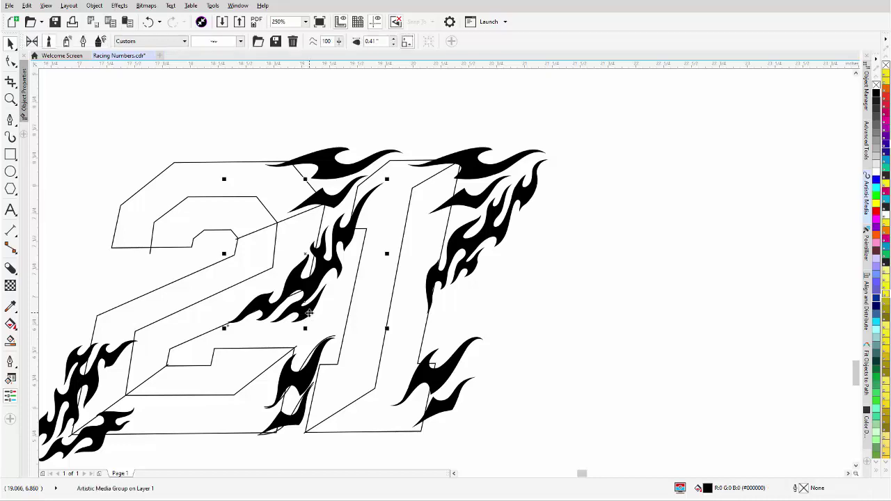
pyautogui.rightClick(307, 313)
pyautogui.click(368, 335)
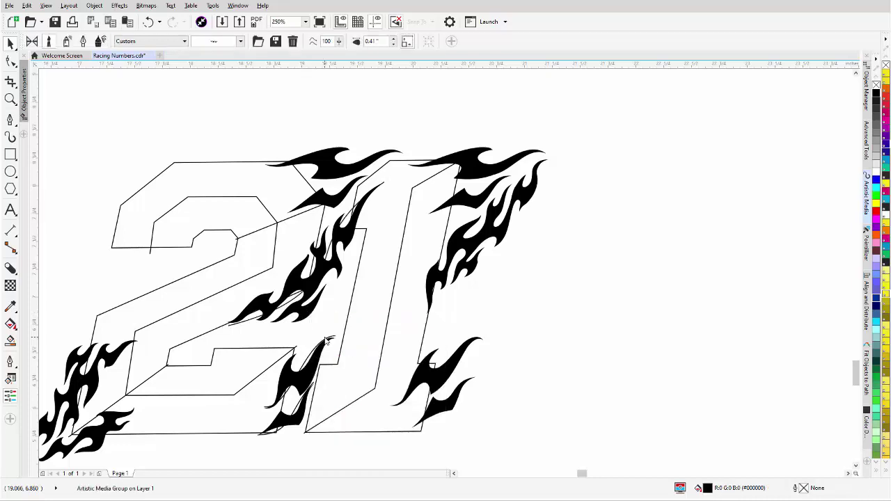
pyautogui.click(247, 325)
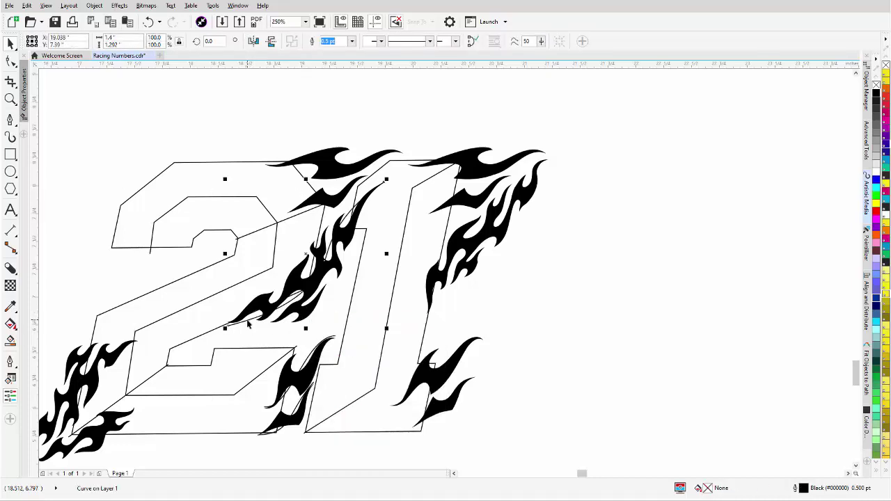
pyautogui.press('Delete')
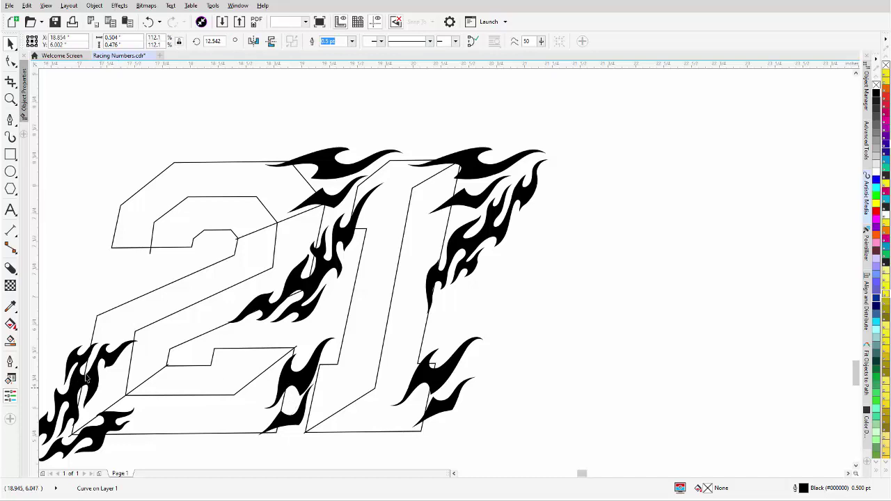
# Select the two flames at the copied 2's lower left corner and break them apart from their path curves
pyautogui.scroll(-2, 97, 406)
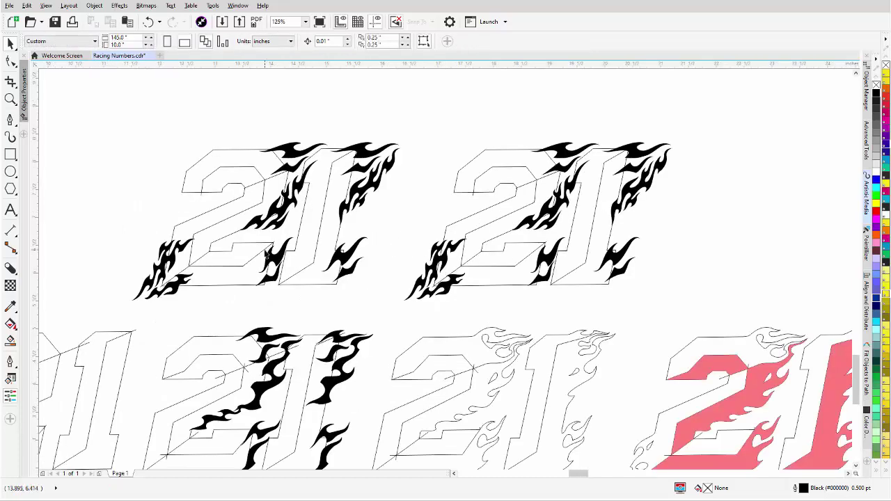
pyautogui.moveTo(400, 234); pyautogui.dragTo(473, 308)
pyautogui.rightClick(449, 291)
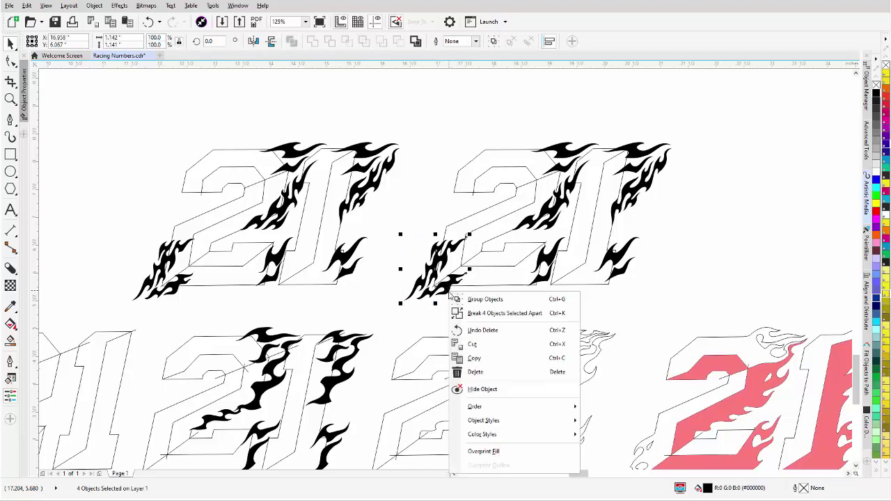
pyautogui.click(457, 312)
pyautogui.click(454, 305)
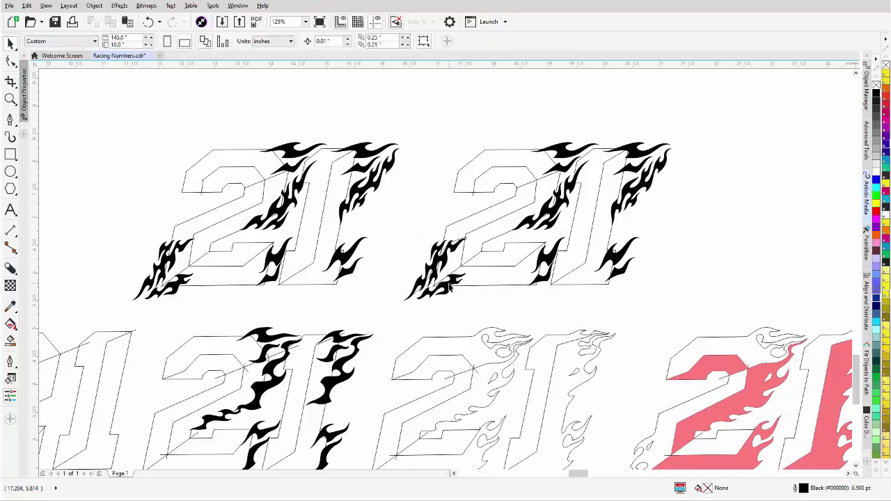
# Delete the leftover path curve from the lower flame at the copied 2's lower left corner
pyautogui.scroll(2, 454, 304)
pyautogui.scroll(2, 466, 268)
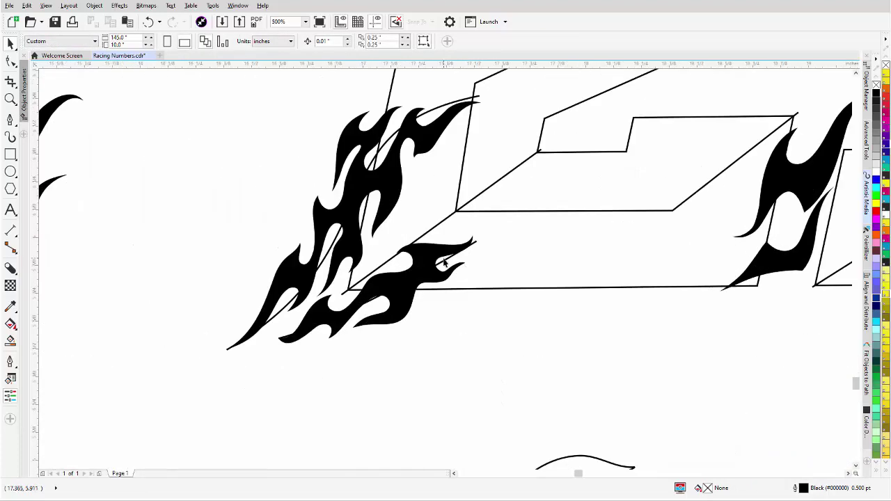
pyautogui.click(443, 265)
pyautogui.click(424, 233)
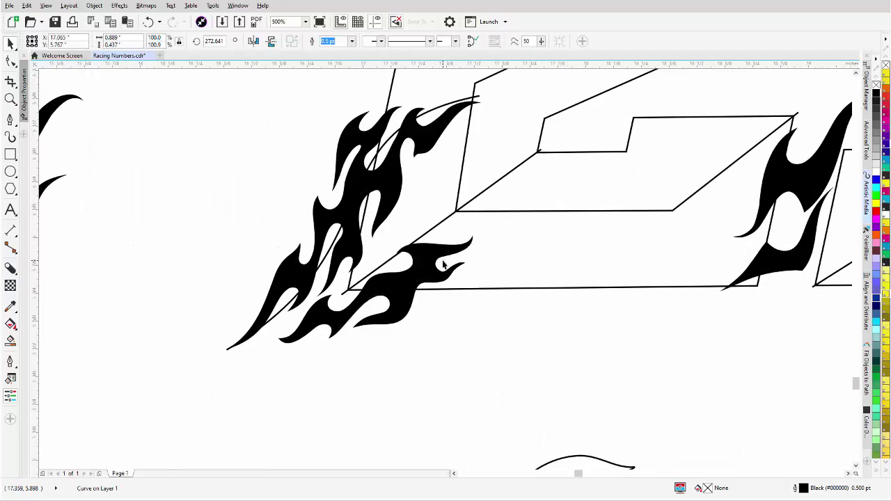
pyautogui.click(436, 106)
pyautogui.press('Delete')
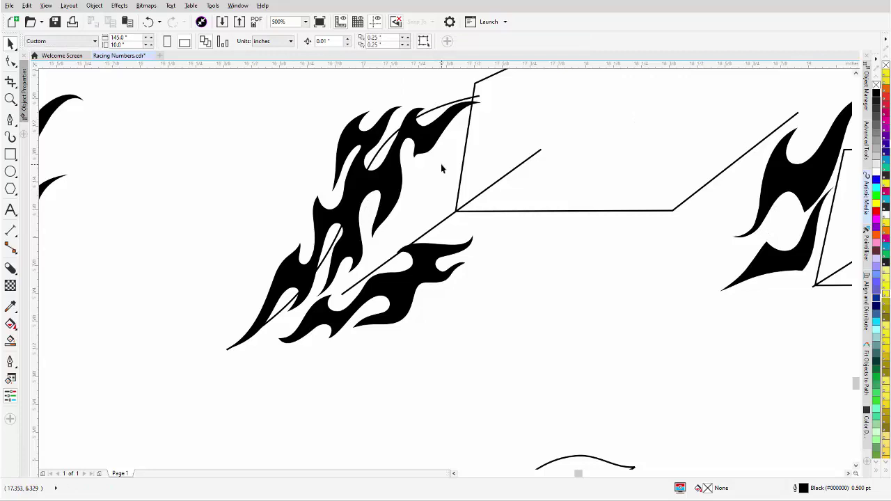
pyautogui.hotkey('ctrl', 'z')
# Delete the leftover path curve from the large upper flame at the copied 2's lower left corner
pyautogui.click(435, 107)
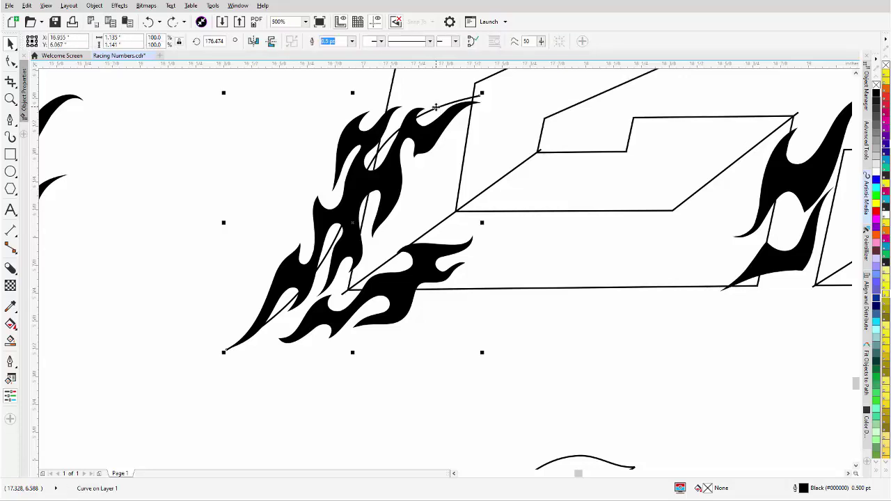
pyautogui.press('Delete')
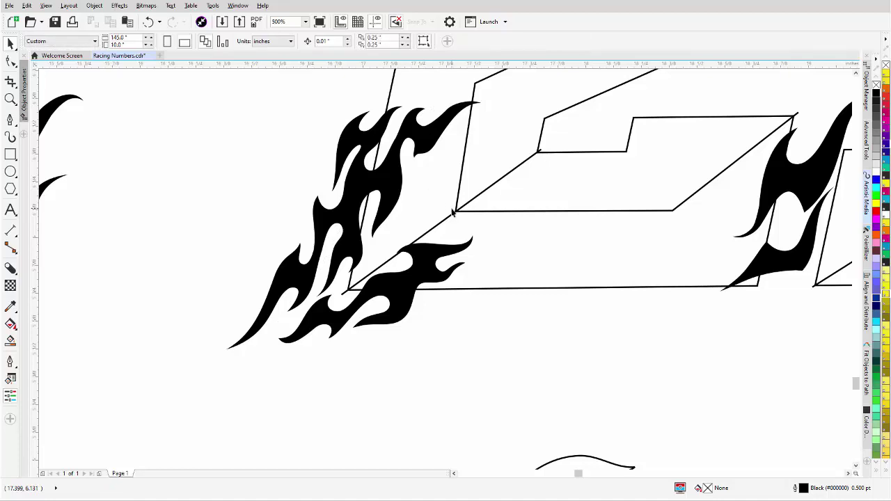
pyautogui.scroll(-5, 452, 212)
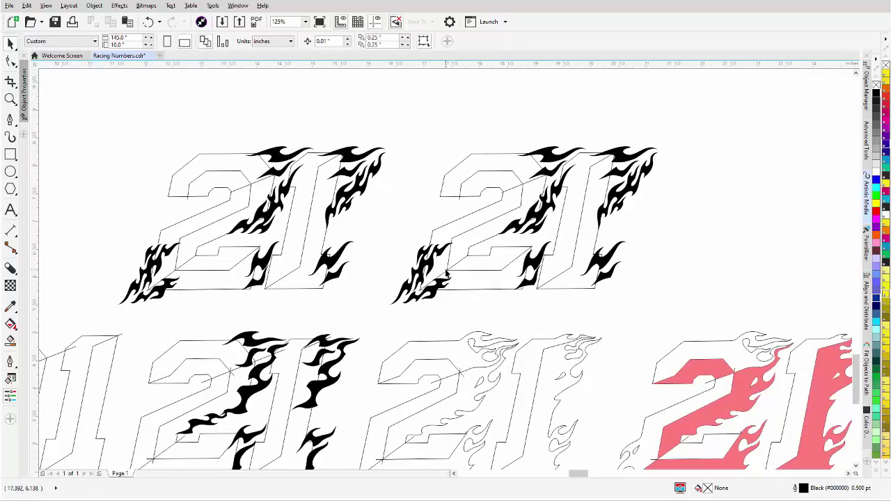
# Weld the copied 1's upper and lower flames to its outline as a single curve
pyautogui.scroll(-2, 446, 275)
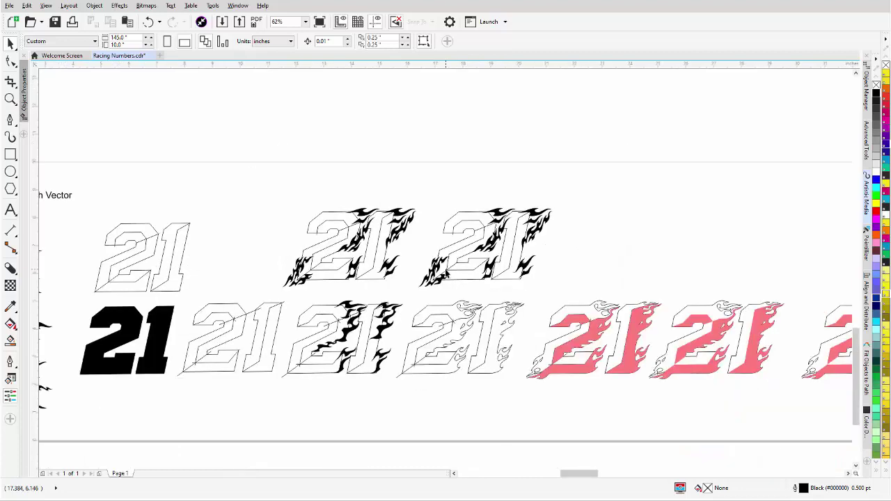
pyautogui.scroll(2, 446, 275)
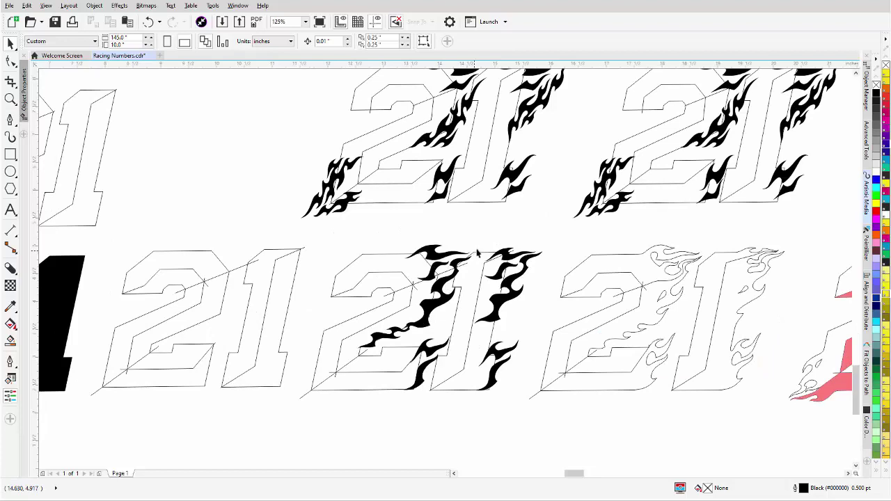
pyautogui.scroll(-2, 522, 254)
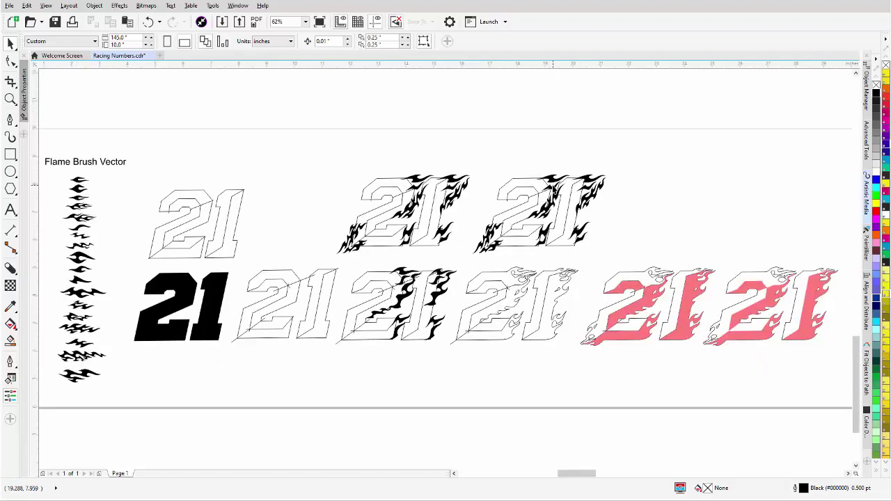
pyautogui.scroll(2, 553, 185)
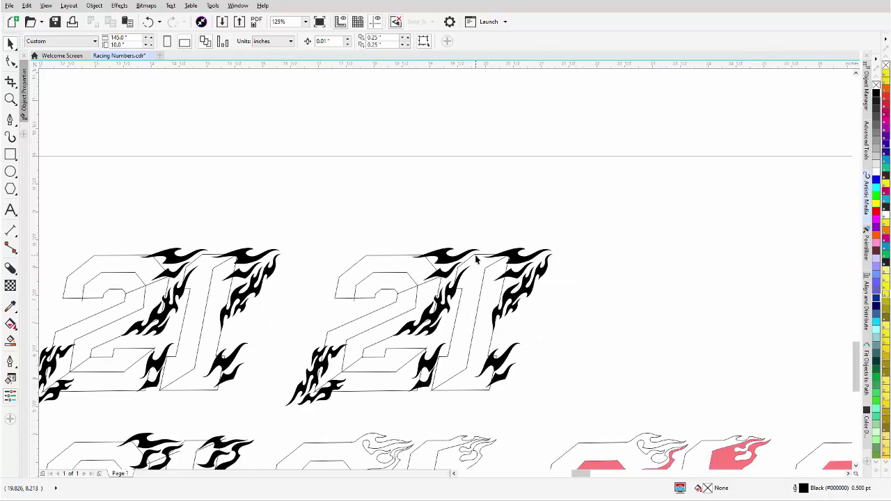
pyautogui.moveTo(571, 217); pyautogui.dragTo(473, 409)
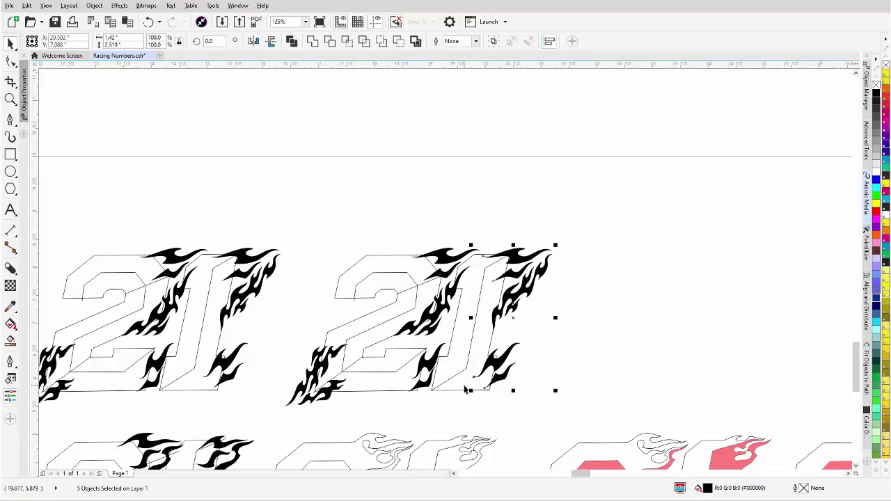
pyautogui.keyDown('shift'); pyautogui.click(464, 388); pyautogui.keyUp('shift')
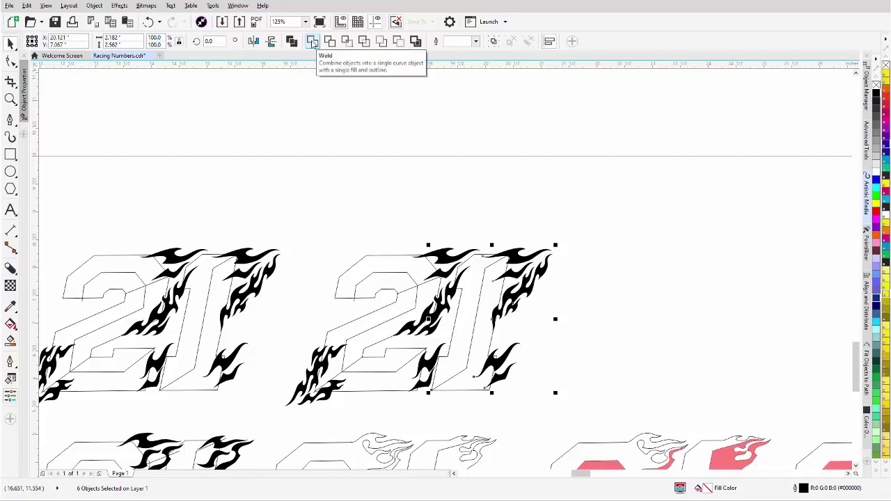
pyautogui.click(312, 42)
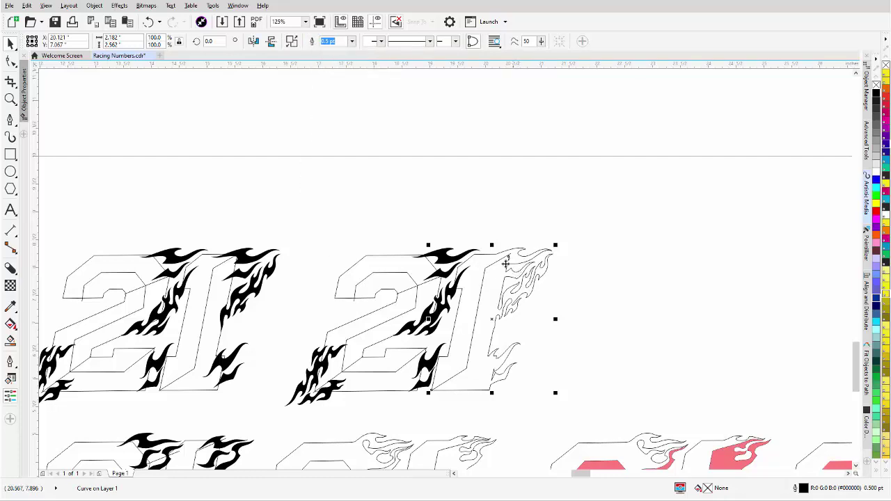
# Move the welded 1 together with its inner line about 1.5 inches to the right, away from the copied 2
pyautogui.keyDown('shift'); pyautogui.click(483, 282); pyautogui.keyUp('shift')
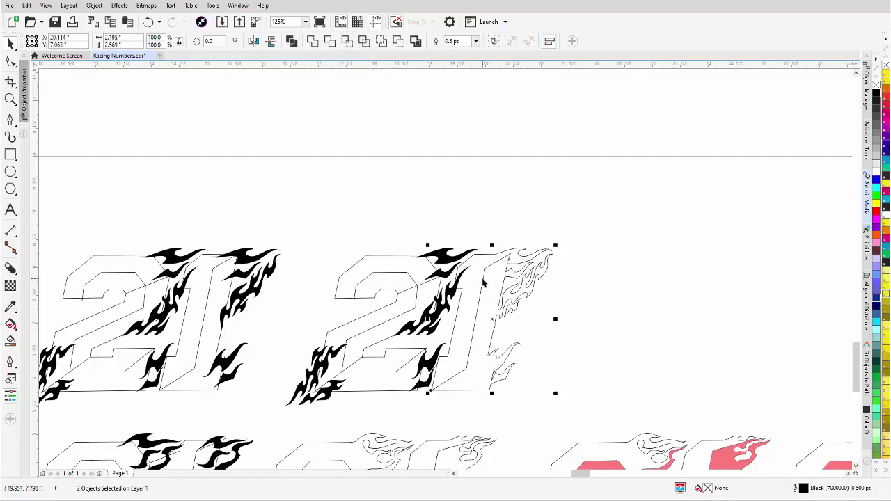
pyautogui.moveTo(484, 282); pyautogui.dragTo(568, 279)
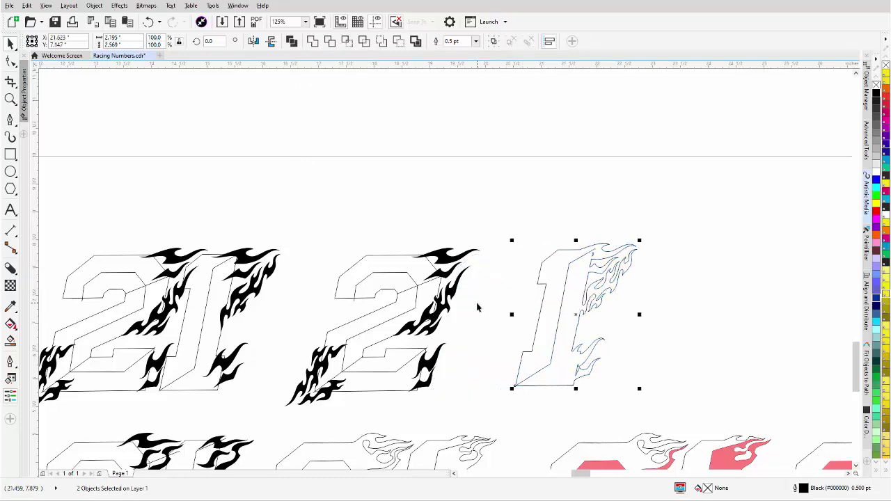
pyautogui.moveTo(492, 217); pyautogui.dragTo(490, 268)
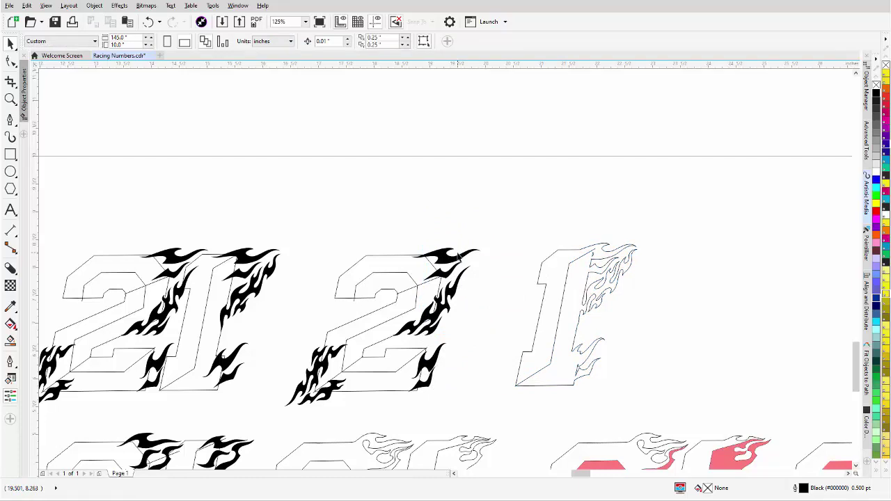
# Weld the flames along the copied 2's right side, from the top corner to the base, to its outline
pyautogui.click(457, 258)
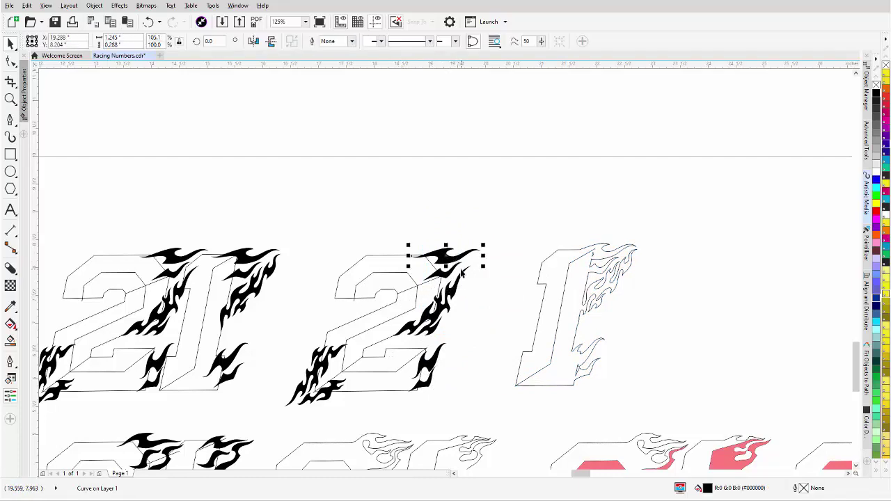
pyautogui.keyDown('shift'); pyautogui.click(421, 285); pyautogui.keyUp('shift')
pyautogui.keyDown('shift'); pyautogui.click(459, 295); pyautogui.keyUp('shift')
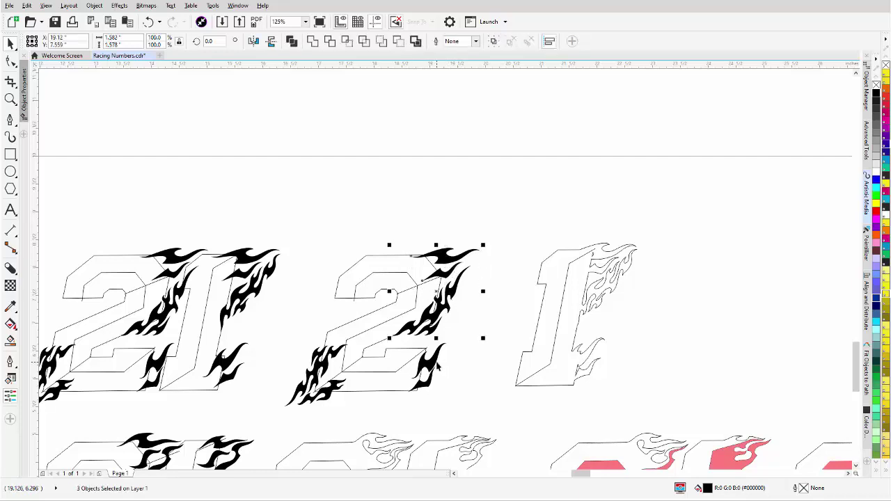
pyautogui.keyDown('shift'); pyautogui.click(436, 363); pyautogui.keyUp('shift')
pyautogui.keyDown('shift'); pyautogui.click(429, 388); pyautogui.keyUp('shift')
pyautogui.keyDown('shift'); pyautogui.click(359, 258); pyautogui.keyUp('shift')
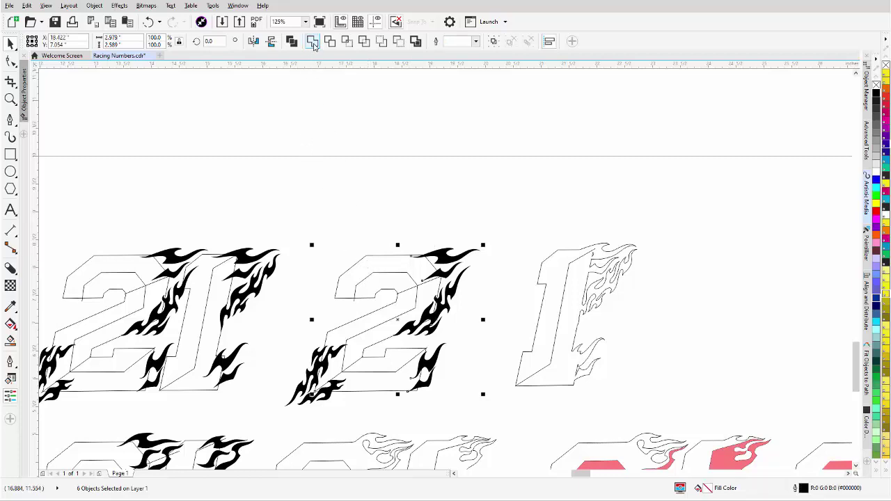
pyautogui.click(314, 42)
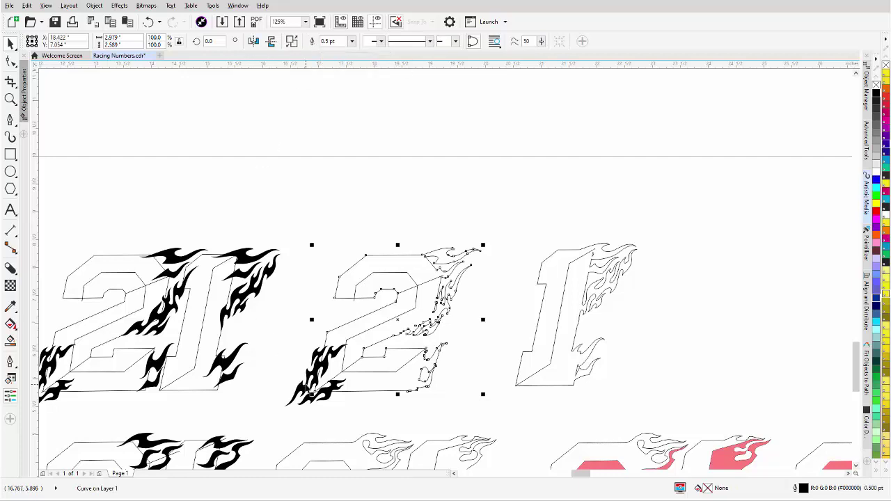
# Weld the two flames at the copied 2's lower left corner to its outline
pyautogui.click(301, 394)
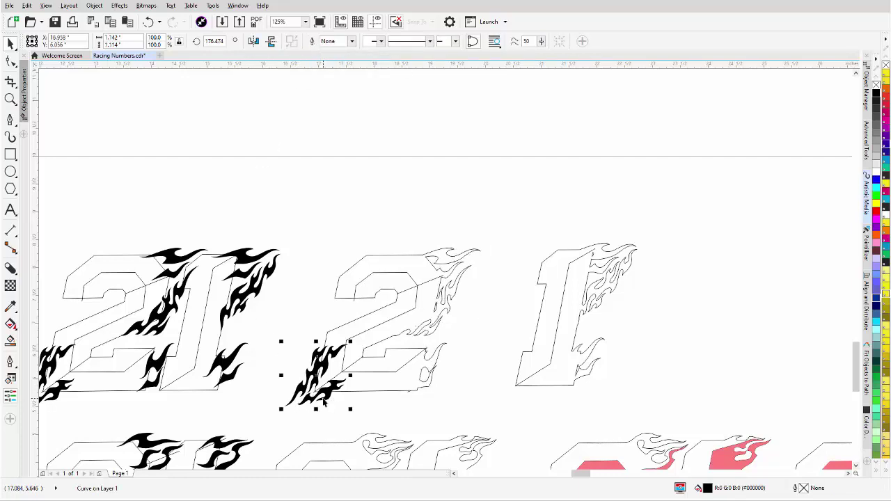
pyautogui.keyDown('shift'); pyautogui.click(327, 397); pyautogui.keyUp('shift')
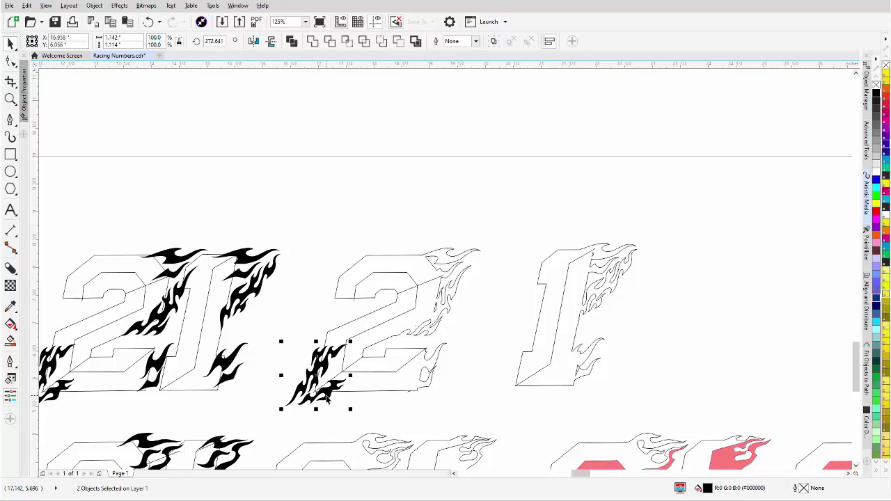
pyautogui.keyDown('shift'); pyautogui.click(359, 375); pyautogui.keyUp('shift')
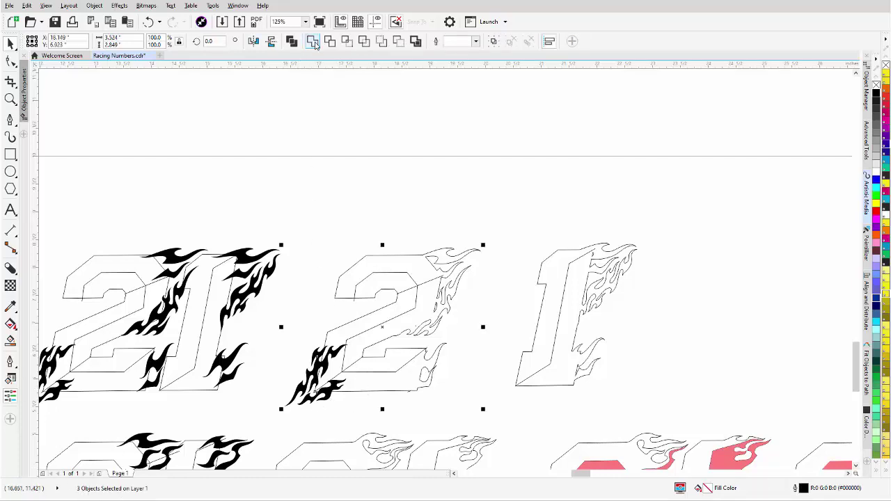
pyautogui.click(313, 42)
pyautogui.press('Escape')
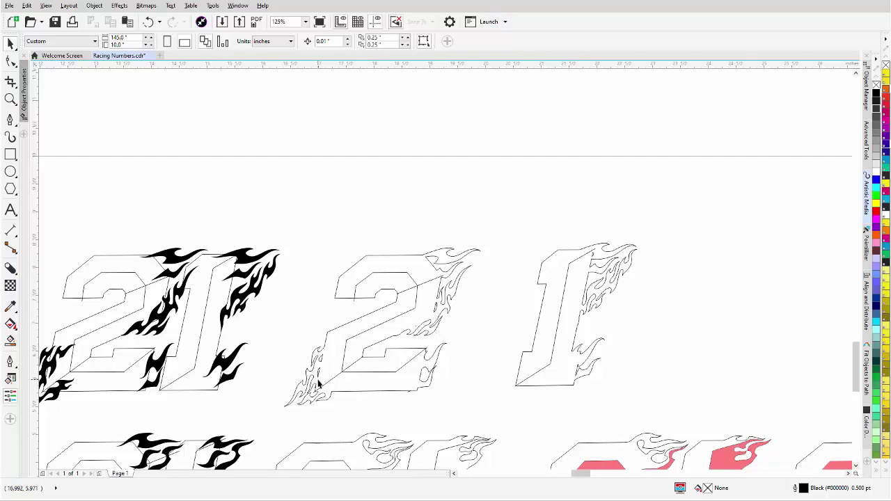
# Delete the stray node on the small inner flame at the 2's lower left corner and reshape its curve to remove the notch
pyautogui.scroll(2, 318, 383)
pyautogui.scroll(2, 445, 275)
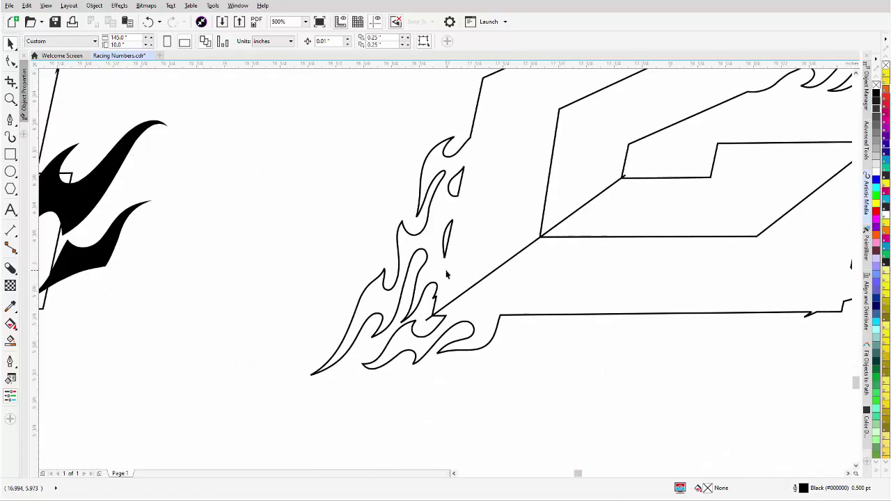
pyautogui.scroll(1, 438, 302)
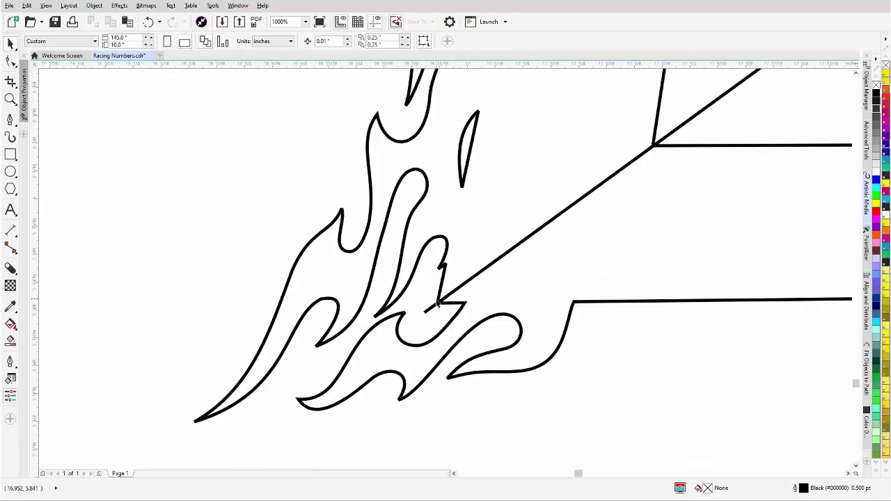
pyautogui.click(440, 282)
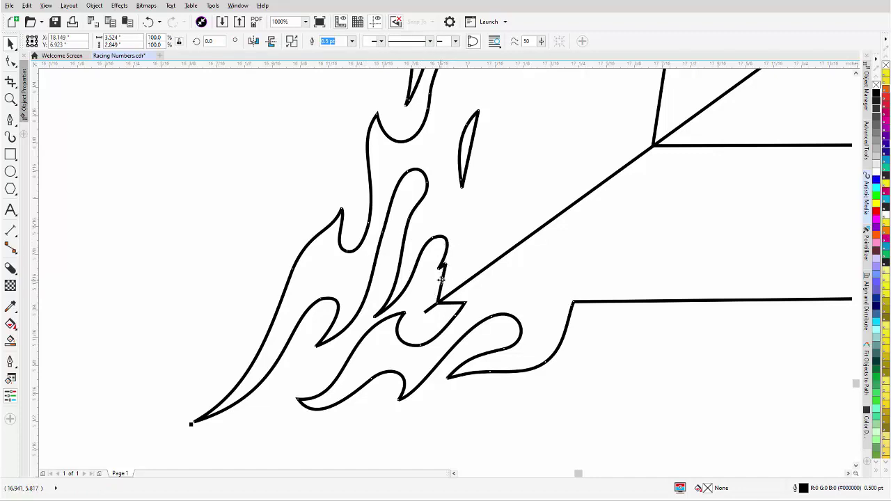
pyautogui.click(11, 60)
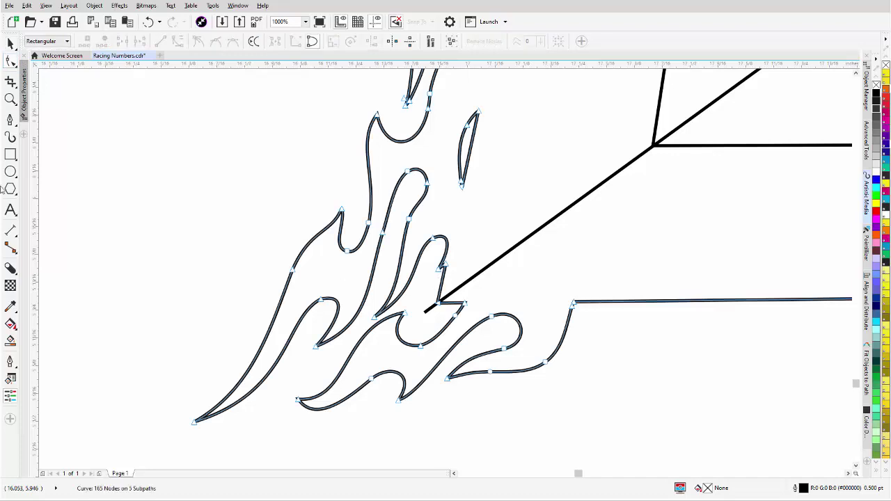
pyautogui.click(448, 273)
pyautogui.press('Delete')
pyautogui.click(445, 265)
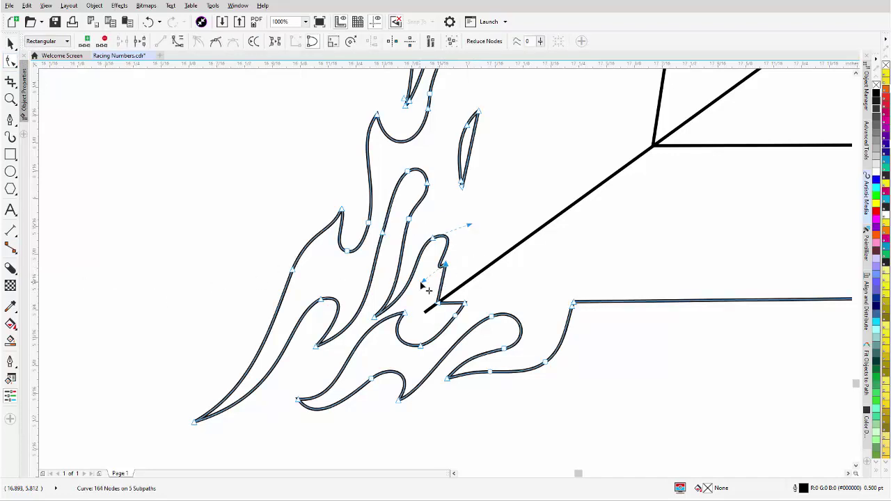
pyautogui.moveTo(429, 288); pyautogui.dragTo(451, 222)
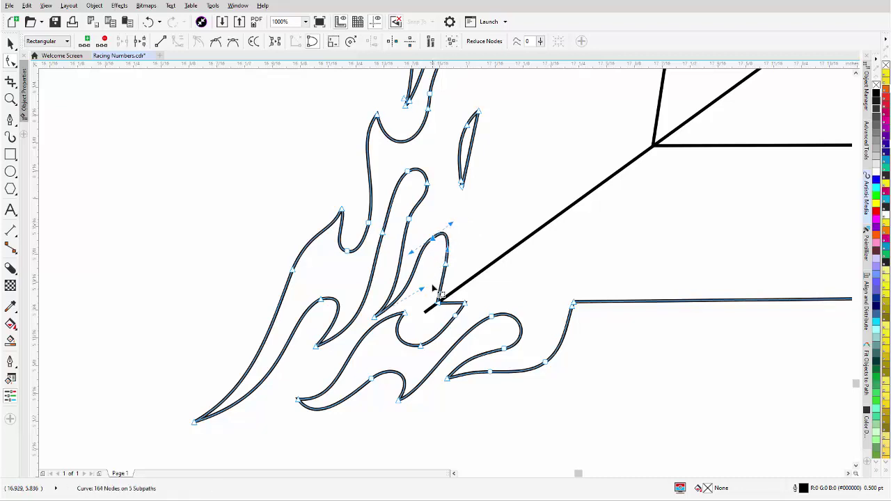
# Add a node on each side of the corner where the lower left flame meets the 2's bottom edge, and round it into a smooth curve
pyautogui.doubleClick(604, 303)
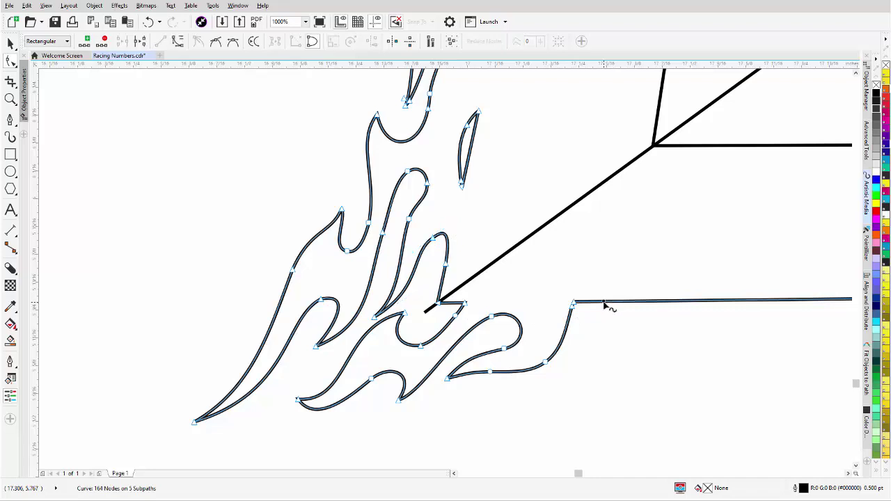
pyautogui.doubleClick(569, 337)
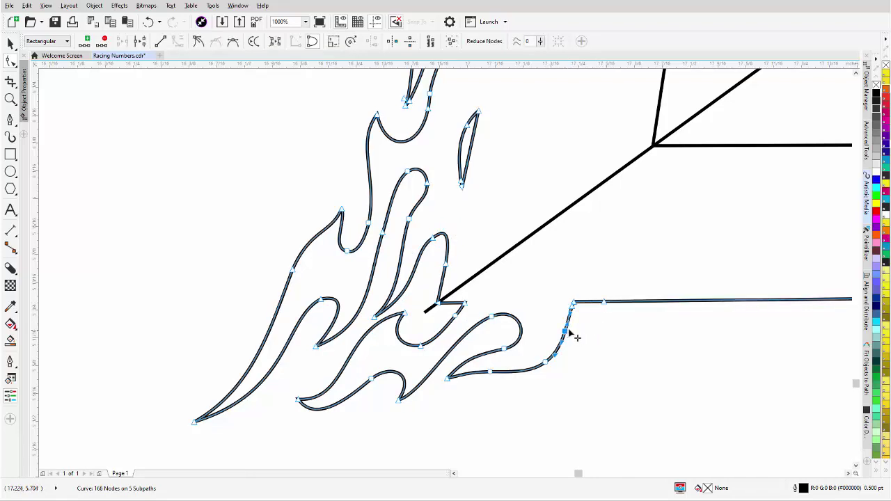
pyautogui.click(572, 304)
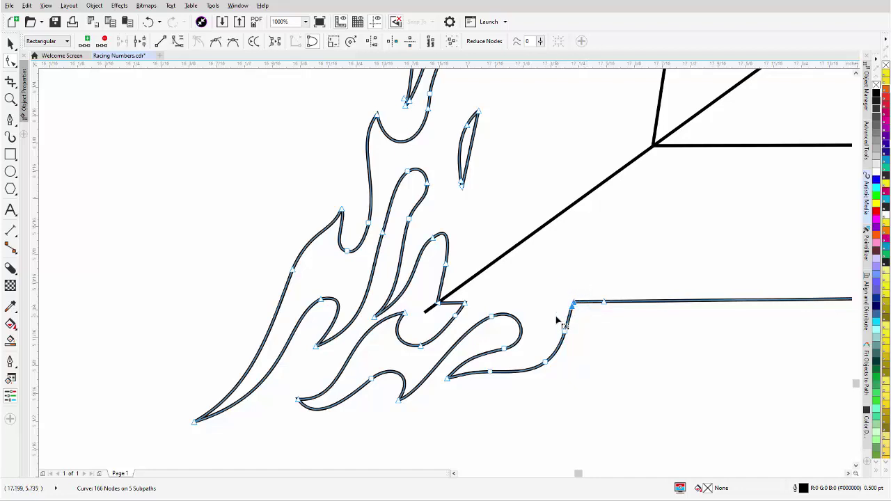
pyautogui.press('Delete')
pyautogui.click(564, 331)
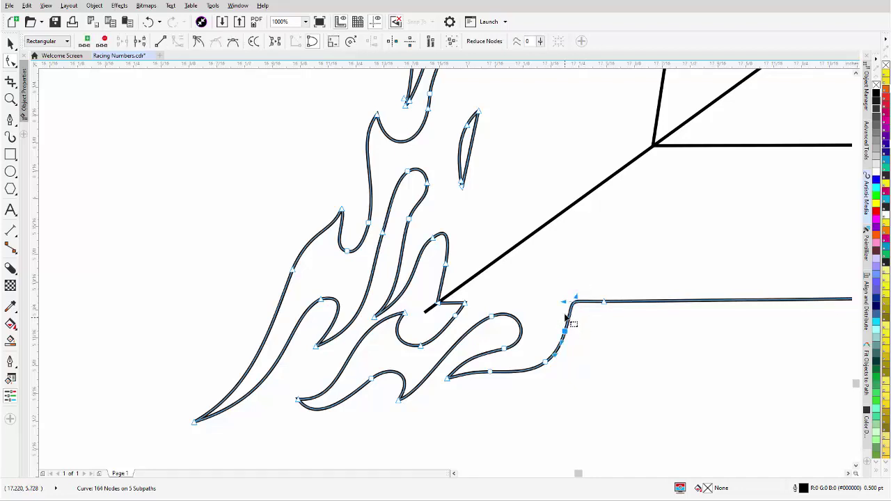
pyautogui.moveTo(573, 302); pyautogui.dragTo(592, 301)
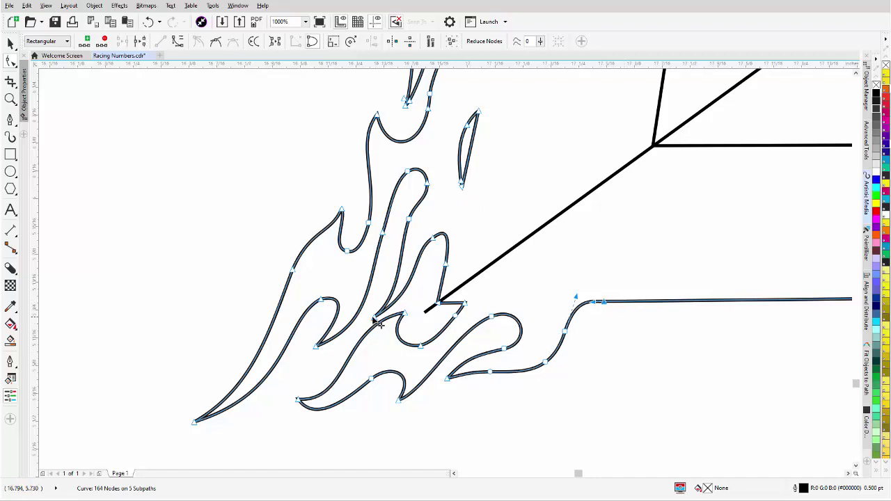
# Raise the inner flame's valley node slightly, adjust the nearby curves, and shorten the outermost lower left flame by pulling its tip up and inward
pyautogui.moveTo(380, 324); pyautogui.dragTo(377, 304)
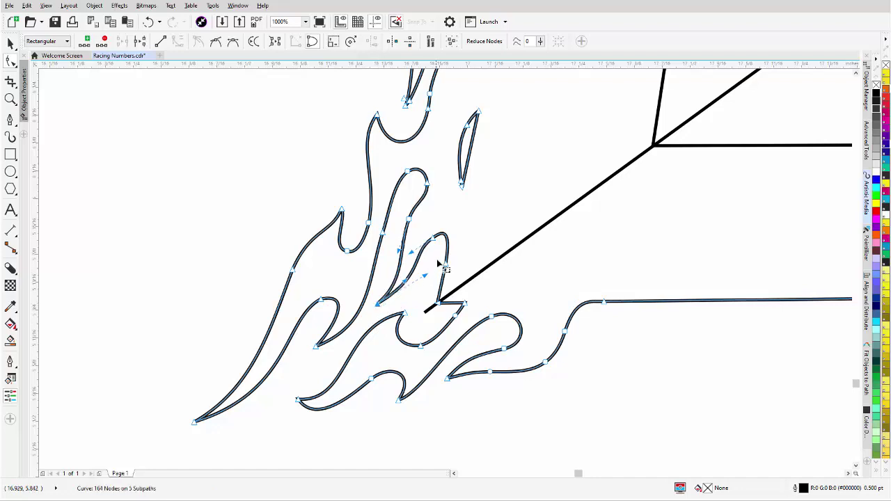
pyautogui.moveTo(434, 245); pyautogui.dragTo(454, 275)
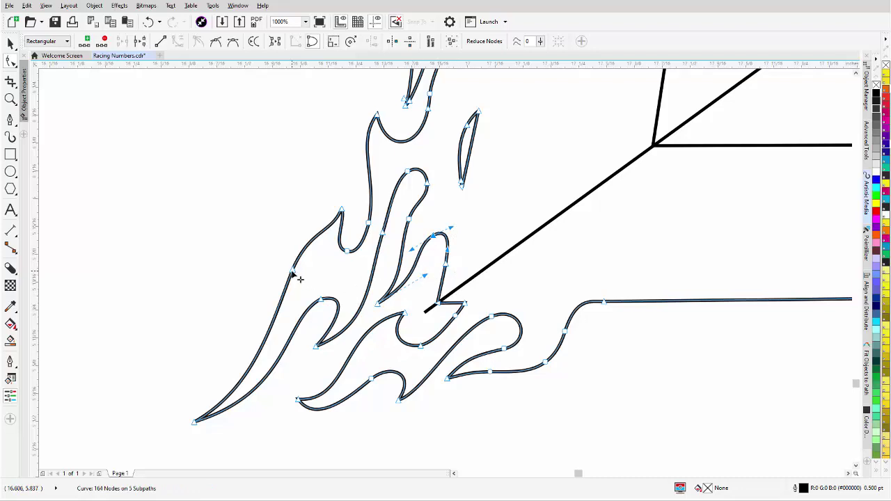
pyautogui.moveTo(293, 271); pyautogui.dragTo(289, 265)
pyautogui.click(194, 424)
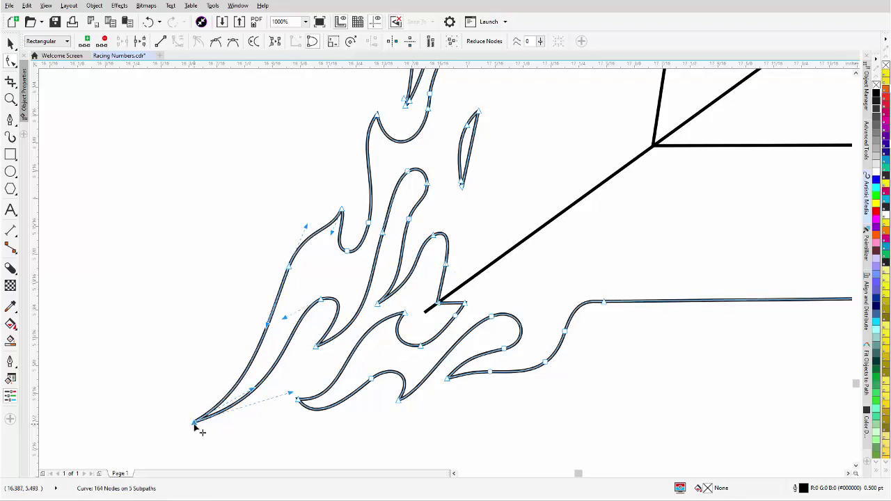
pyautogui.moveTo(195, 425); pyautogui.dragTo(225, 399)
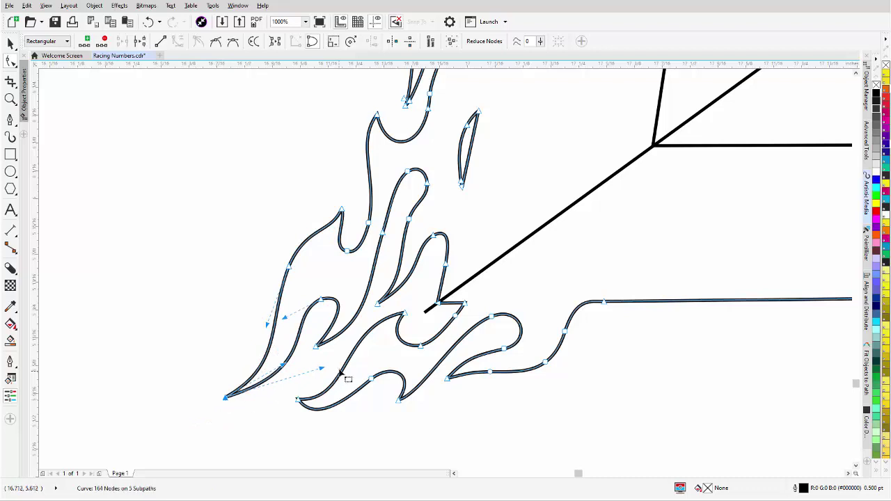
pyautogui.moveTo(324, 367); pyautogui.dragTo(319, 360)
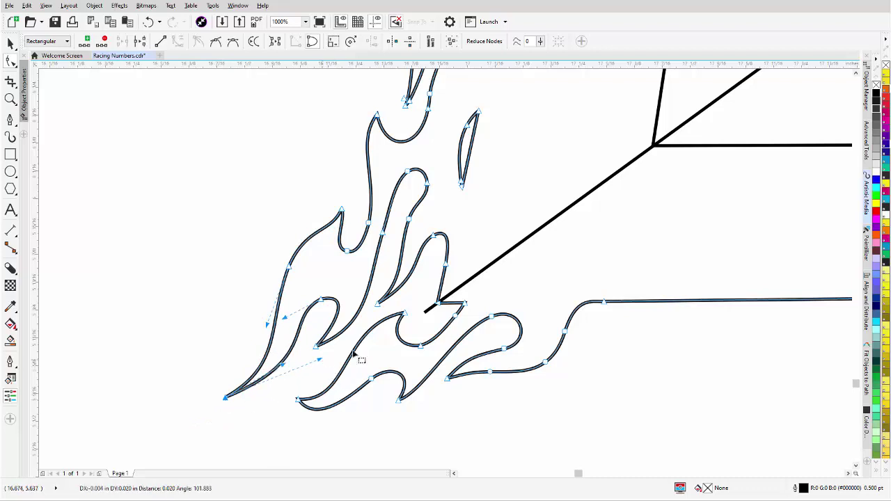
pyautogui.scroll(-2, 507, 248)
pyautogui.scroll(-3, 453, 258)
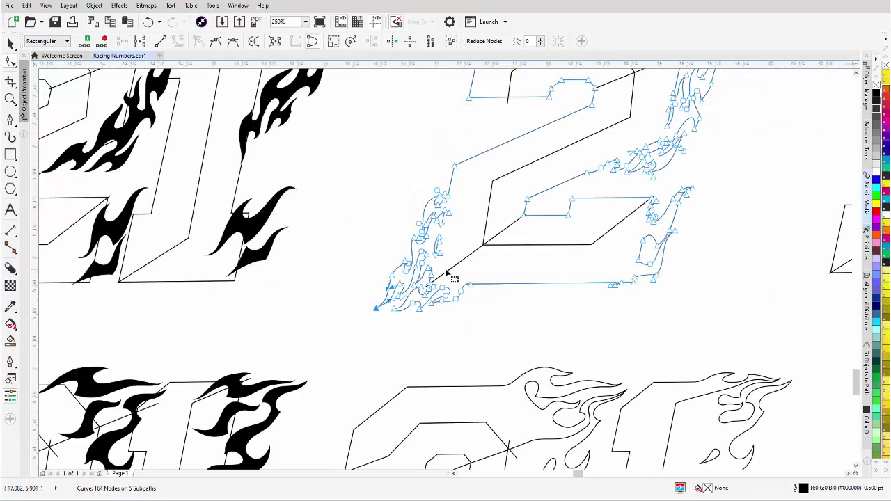
# Delete the narrow sliver-shaped subpath between the flames at the 2's lower left
pyautogui.scroll(3, 451, 260)
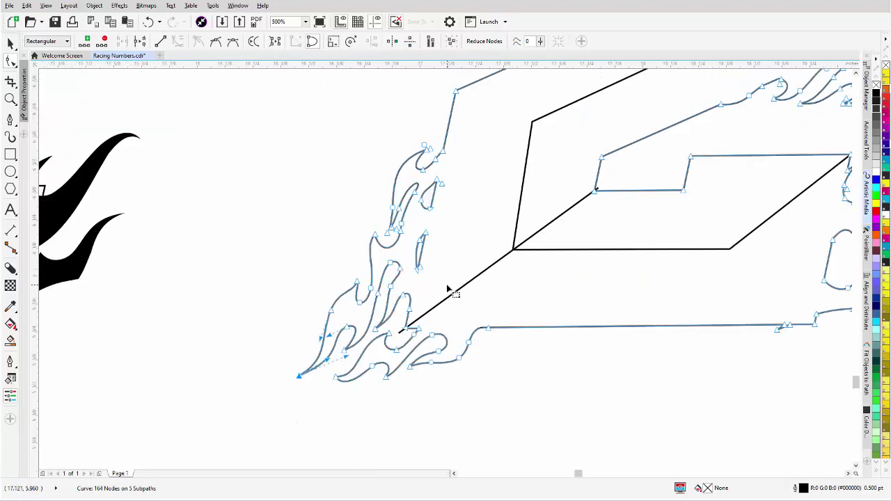
pyautogui.click(439, 228)
pyautogui.moveTo(439, 225); pyautogui.dragTo(410, 275)
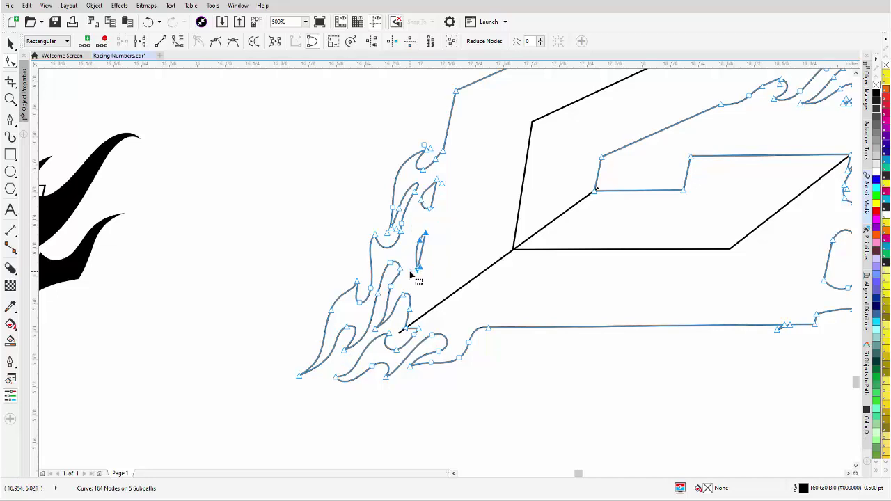
pyautogui.press('Delete')
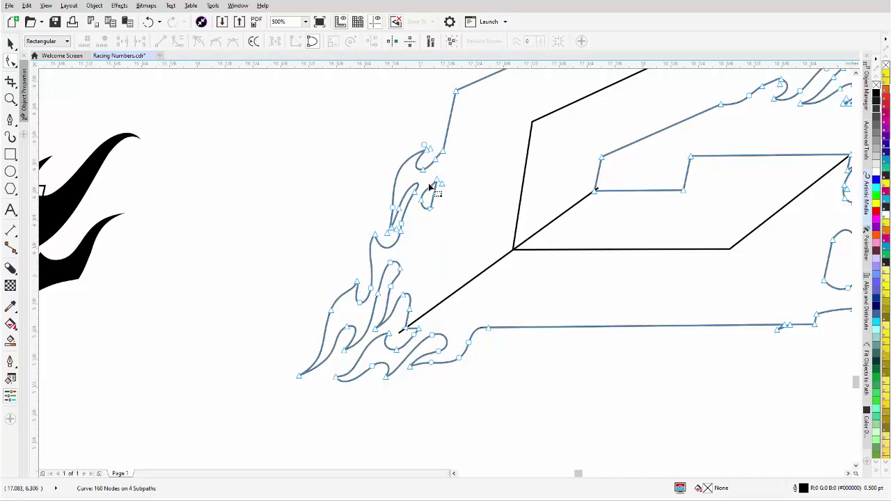
# Convert the straight side of the small inner flame at the 2's lower left to a curve, delete its extra node, and reshape it into a teardrop
pyautogui.scroll(2, 431, 186)
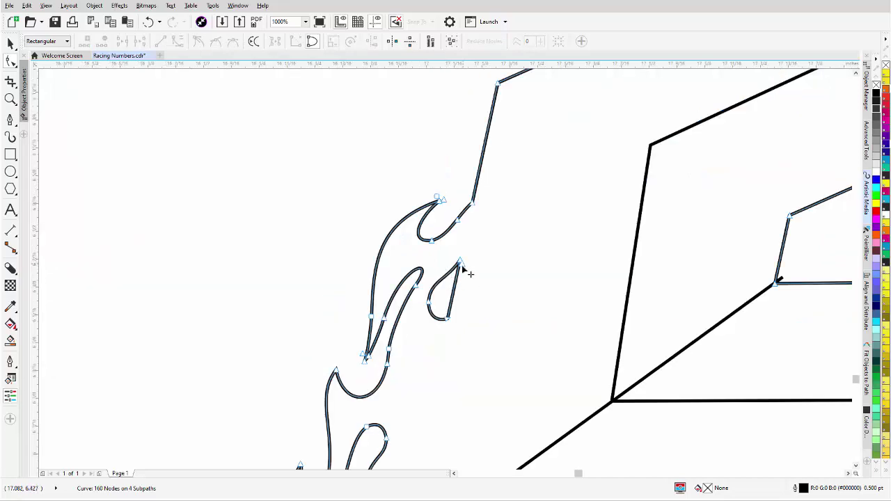
pyautogui.rightClick(453, 305)
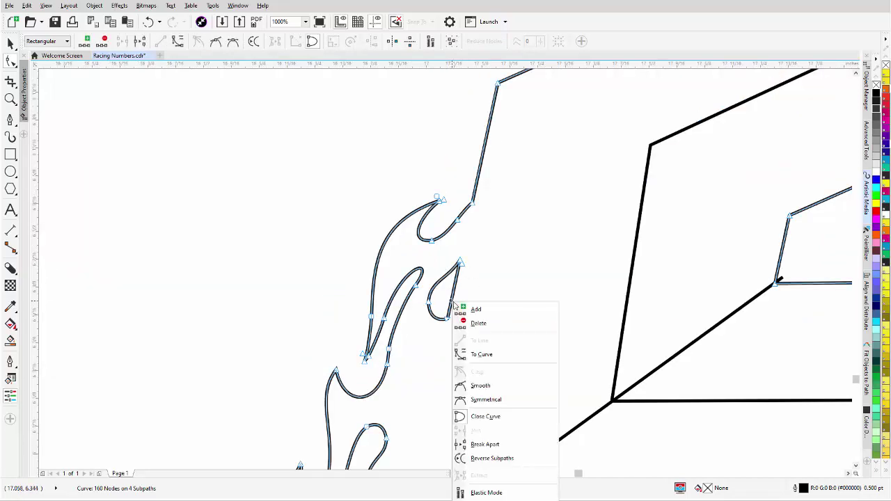
pyautogui.click(482, 354)
pyautogui.moveTo(454, 297); pyautogui.dragTo(459, 294)
pyautogui.click(466, 268)
pyautogui.click(462, 265)
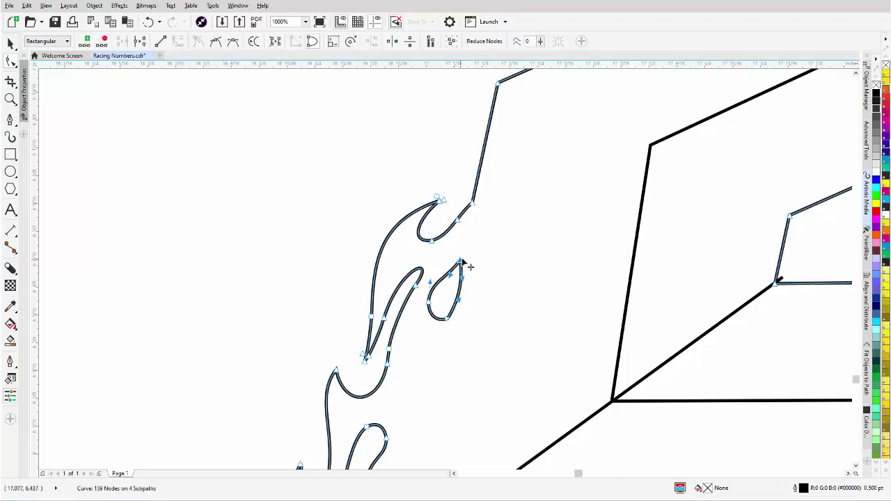
pyautogui.press('Delete')
pyautogui.moveTo(461, 262); pyautogui.dragTo(471, 312)
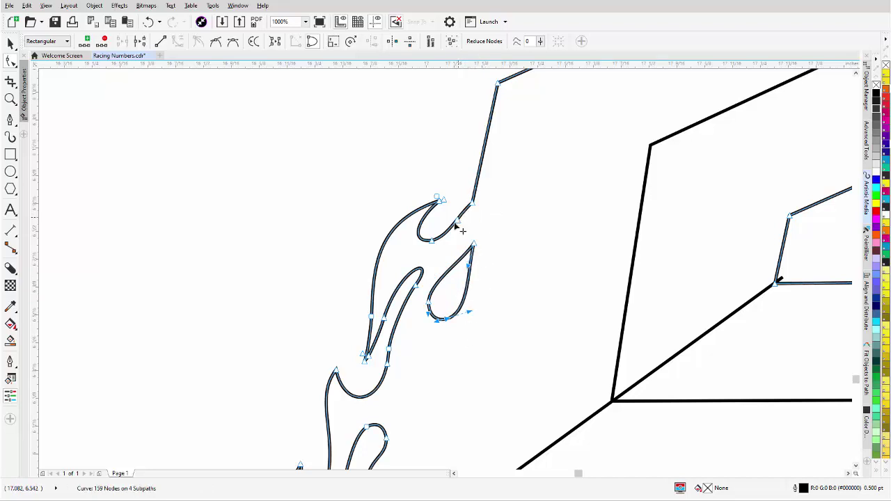
# Add a node on the 2's left edge above the flames, delete the corner node below it, and smooth the transition into the flame
pyautogui.doubleClick(479, 177)
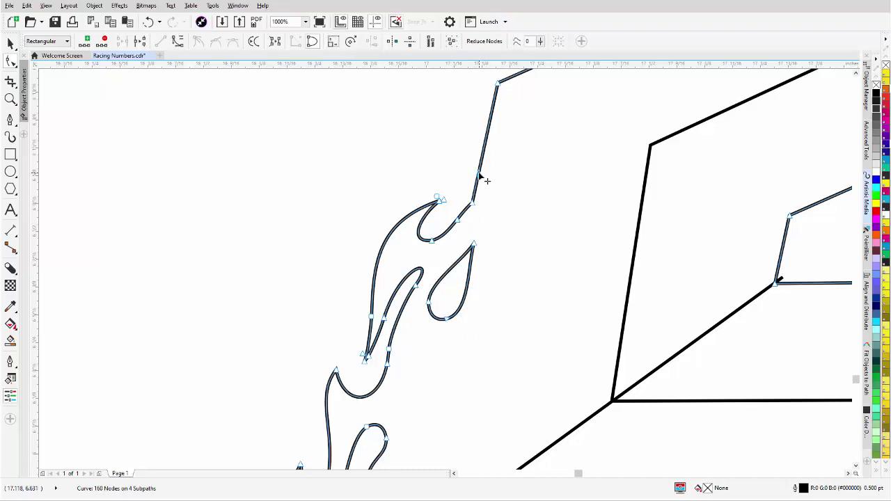
pyautogui.press('Delete')
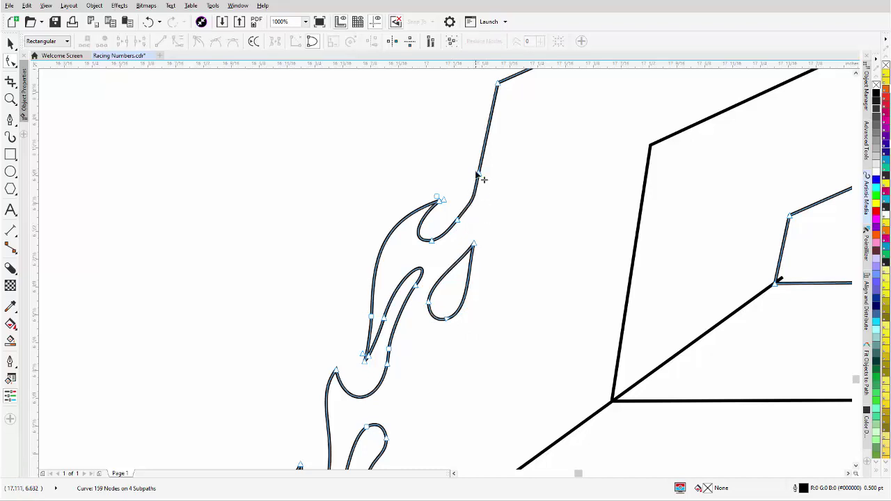
pyautogui.click(479, 179)
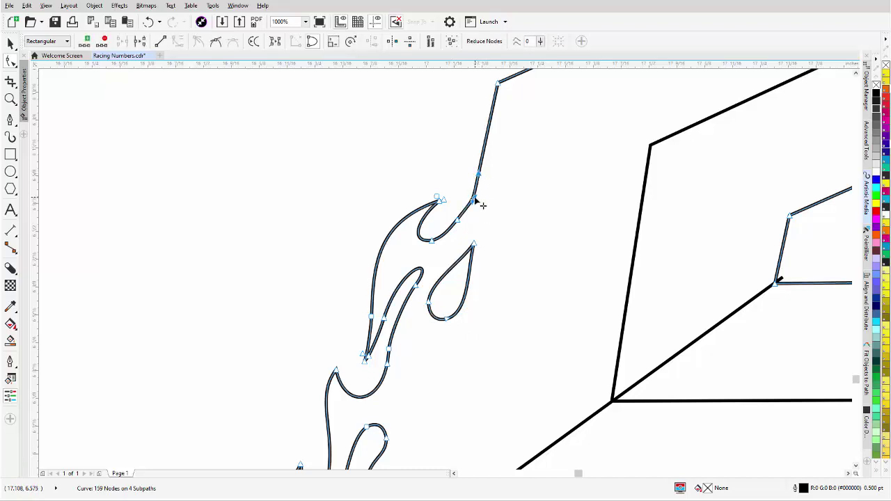
pyautogui.moveTo(477, 205); pyautogui.dragTo(465, 235)
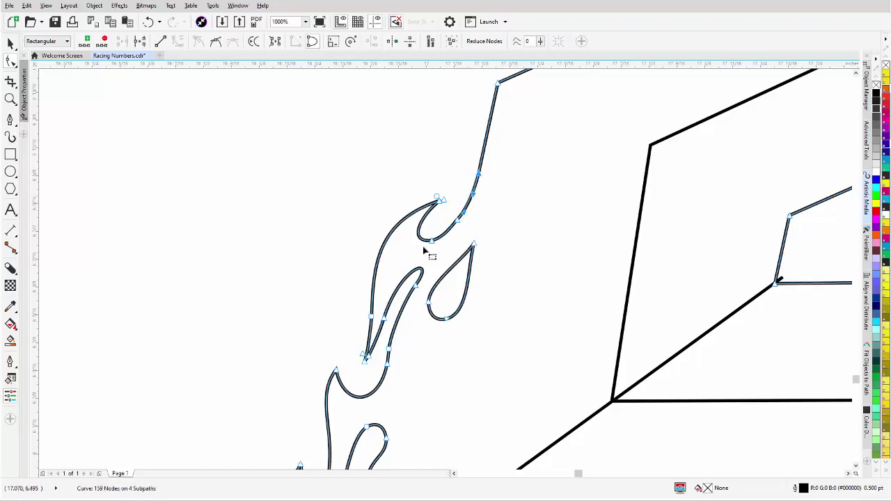
# Pull out the small blunt point below the 2's upper right flame and bend its sides into a hooked flame tip
pyautogui.scroll(-2, 453, 276)
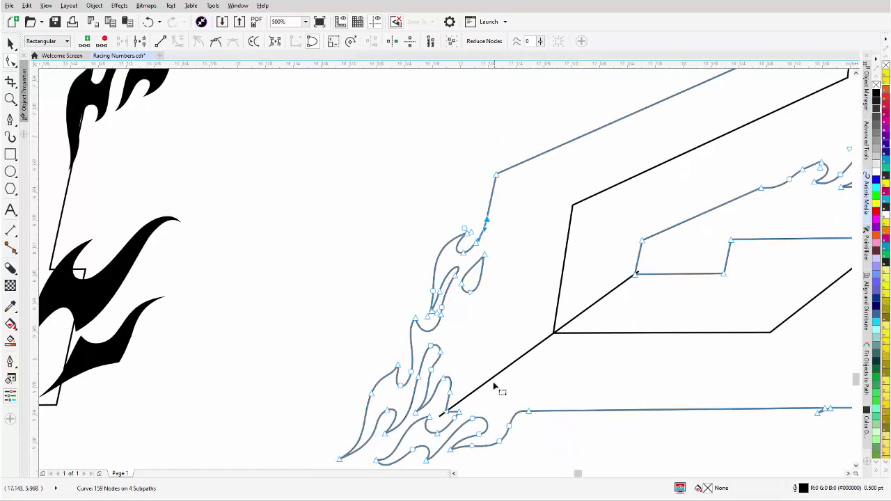
pyautogui.scroll(-2, 483, 402)
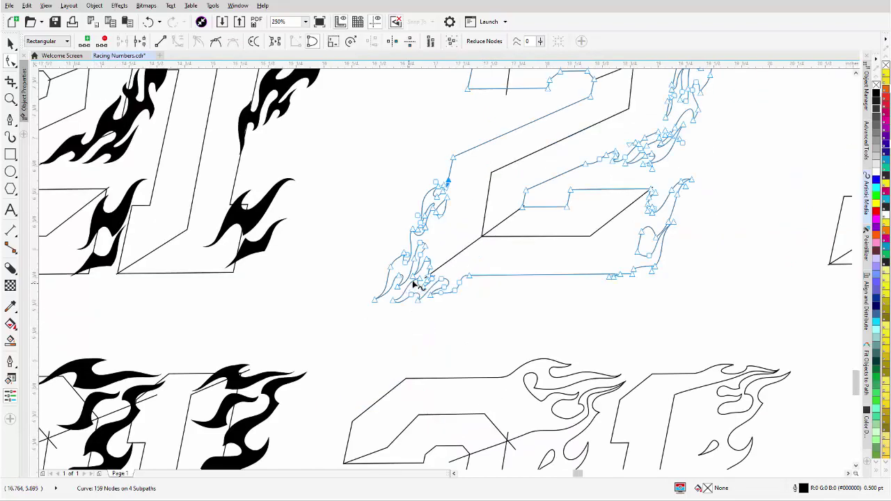
pyautogui.scroll(1, 417, 286)
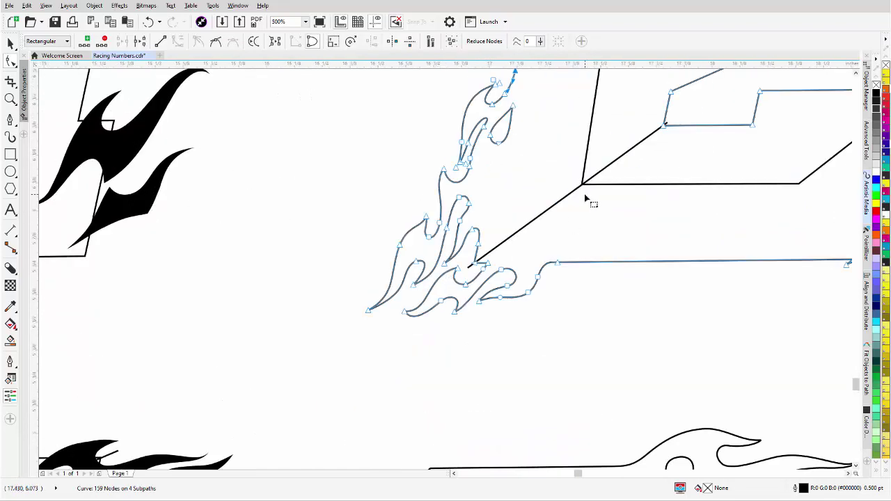
pyautogui.scroll(-1, 586, 199)
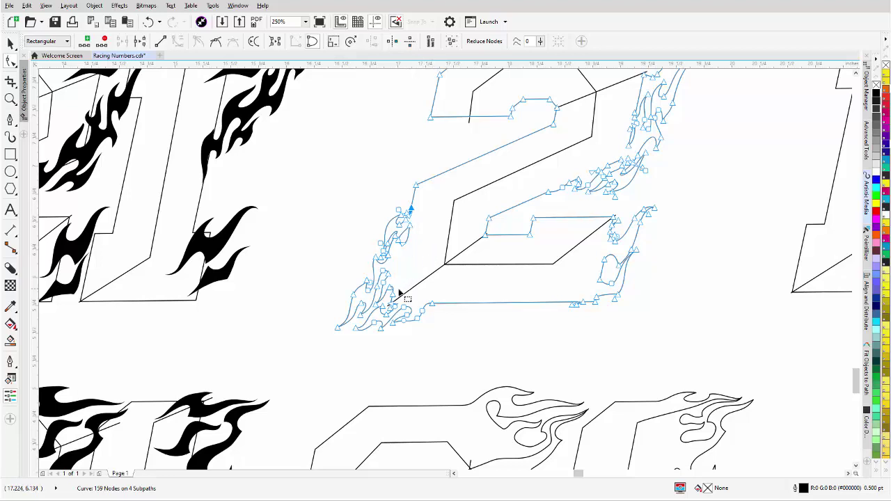
pyautogui.scroll(-1, 400, 296)
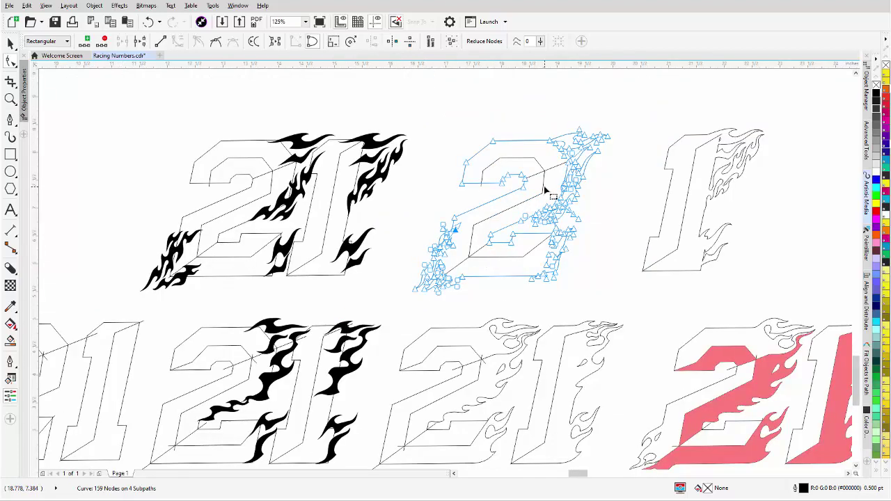
pyautogui.scroll(2, 571, 167)
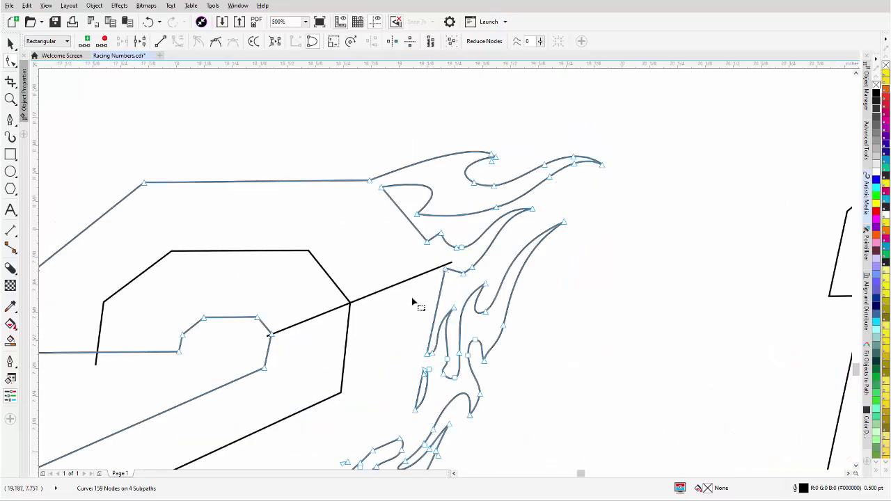
pyautogui.scroll(1, 418, 262)
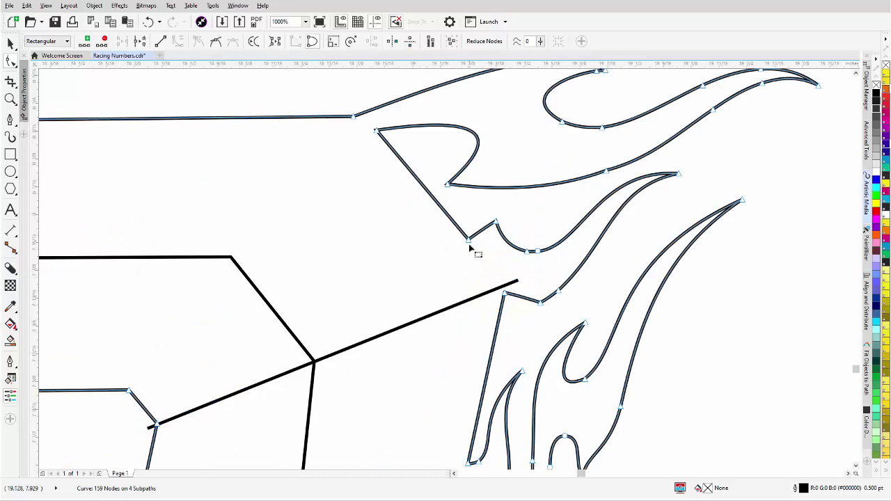
pyautogui.moveTo(497, 224); pyautogui.dragTo(481, 200)
pyautogui.moveTo(525, 225); pyautogui.dragTo(494, 228)
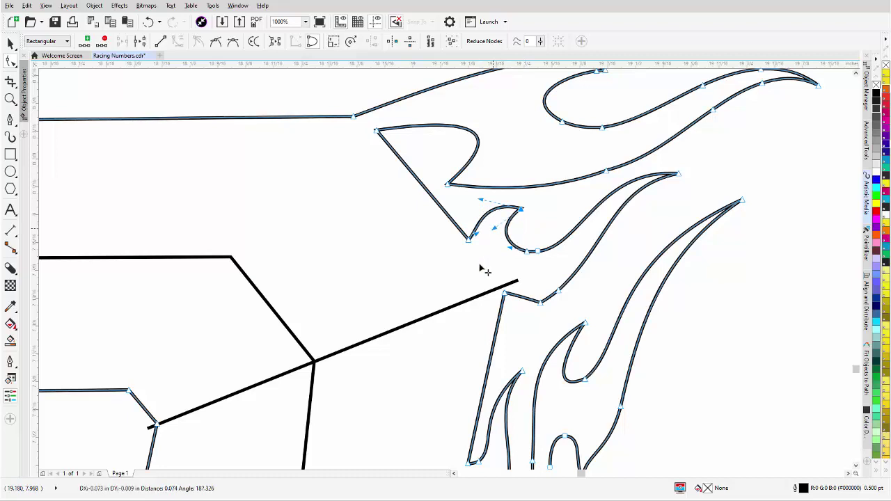
# Add a node on each side of the sharp corner beside the hooked tip, delete the corner node, and round it into a smooth valley
pyautogui.doubleClick(479, 224)
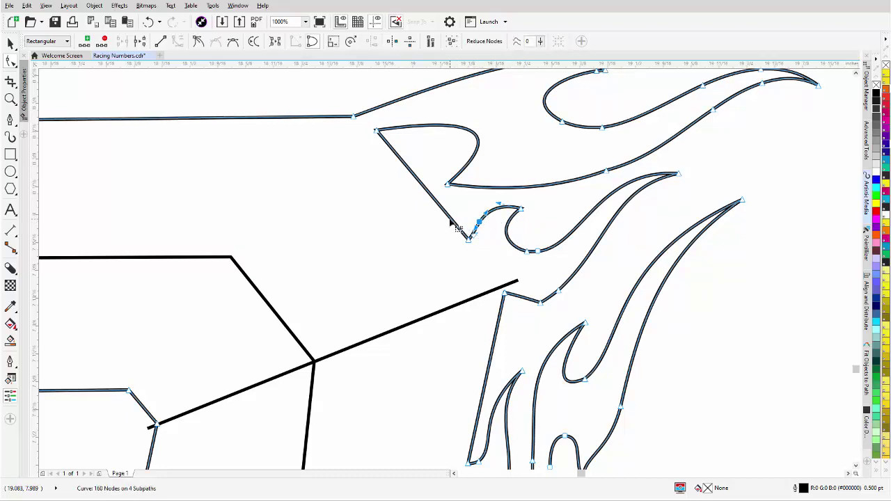
pyautogui.doubleClick(450, 220)
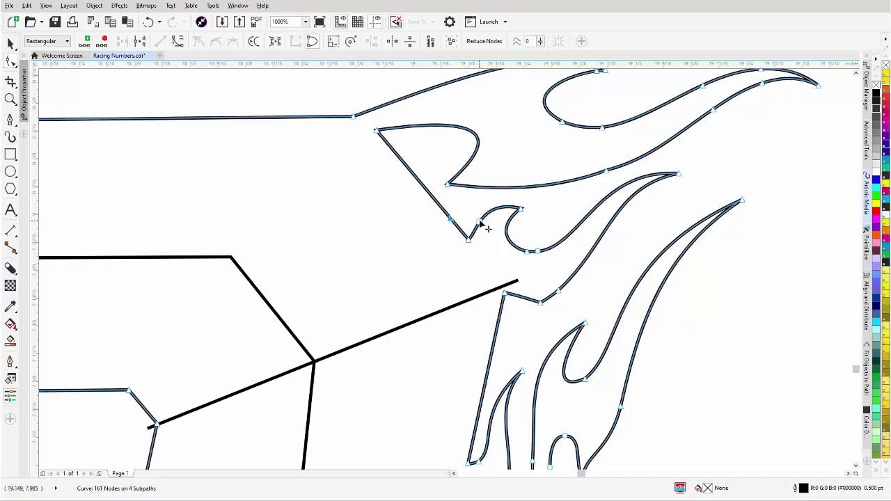
pyautogui.click(468, 240)
pyautogui.click(468, 242)
pyautogui.doubleClick(451, 221)
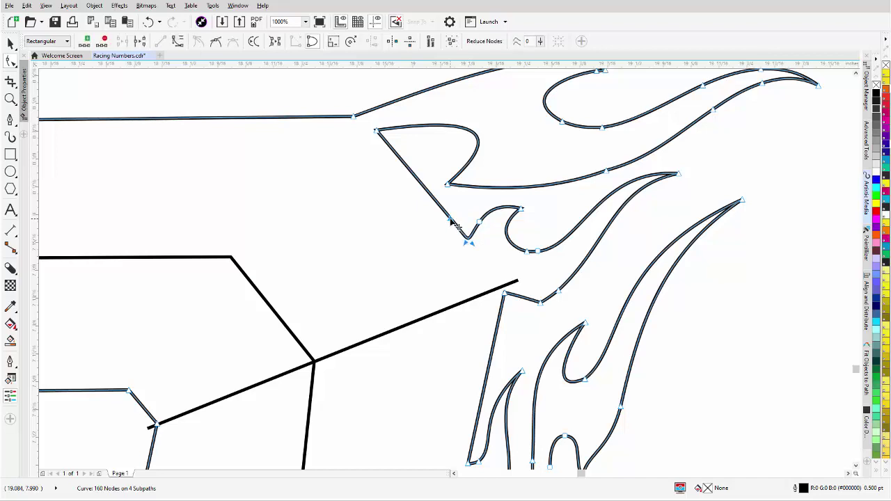
pyautogui.moveTo(472, 248)
pyautogui.mouseDown()
pyautogui.moveTo(467, 237)
pyautogui.moveTo(474, 260)
pyautogui.mouseUp()
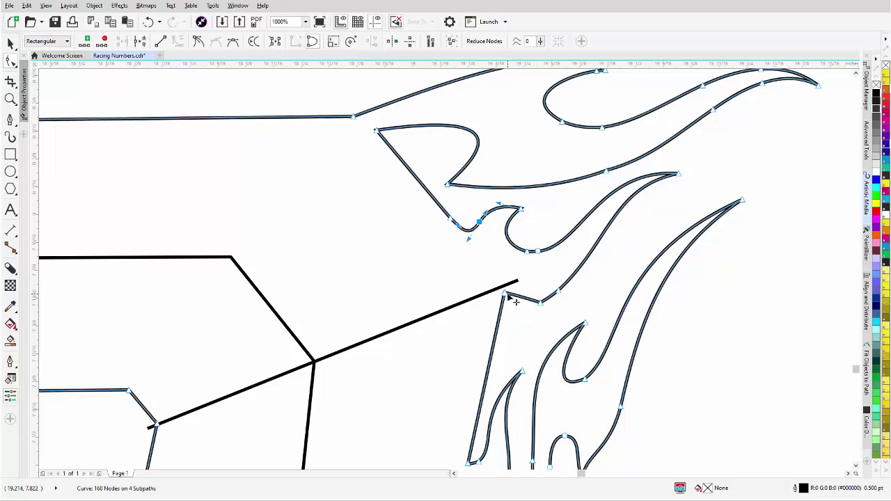
# Add a node on the straight edge below the 2's second upper right flame, delete its corner node, and curve the edge smoothly into the flame
pyautogui.click(498, 349)
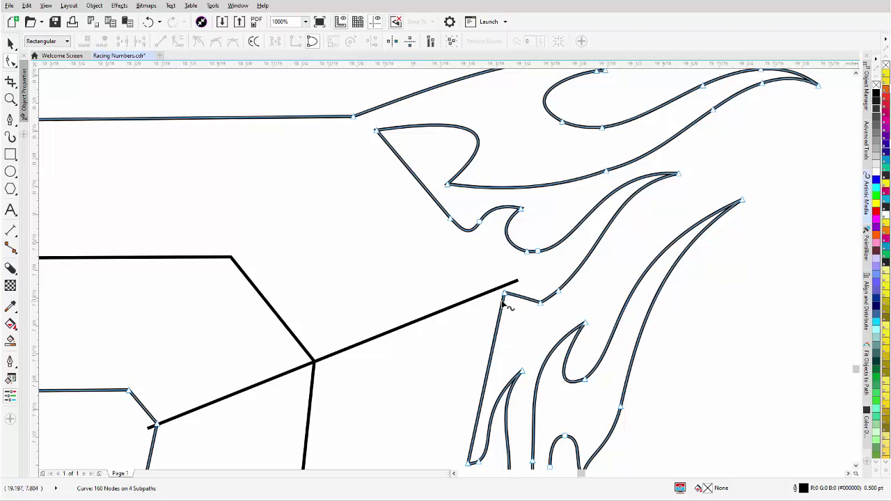
pyautogui.doubleClick(492, 351)
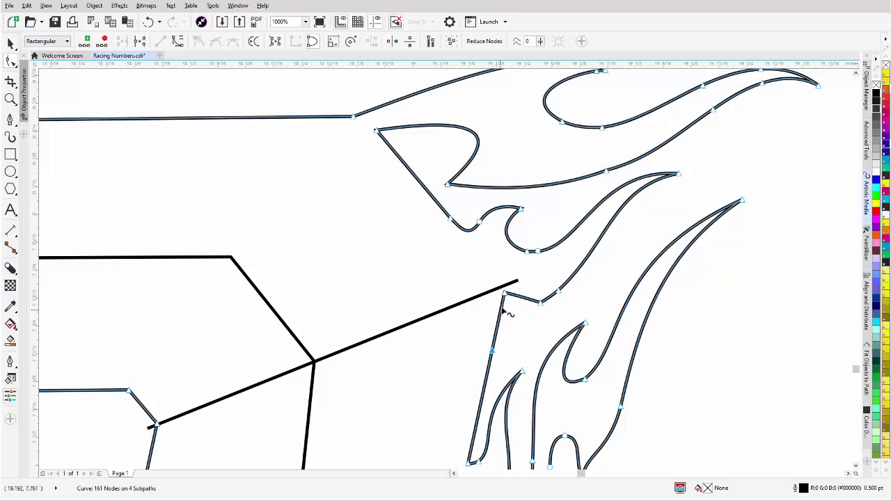
pyautogui.press('Delete')
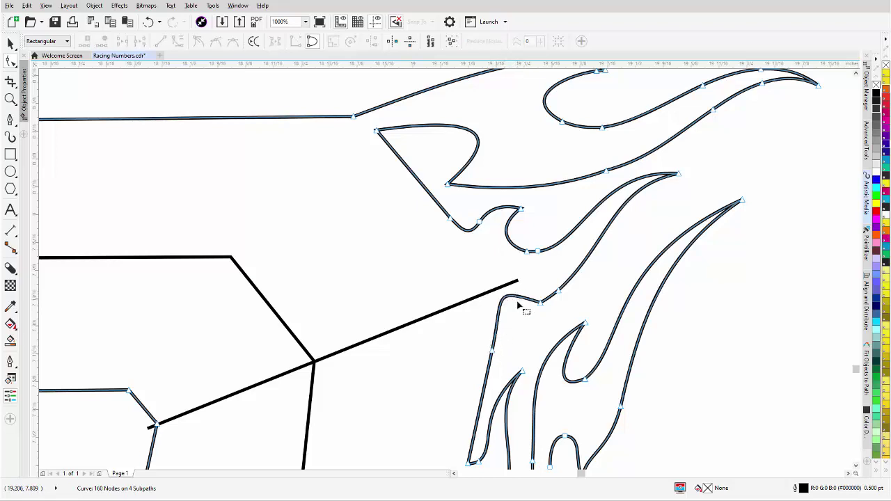
pyautogui.click(541, 304)
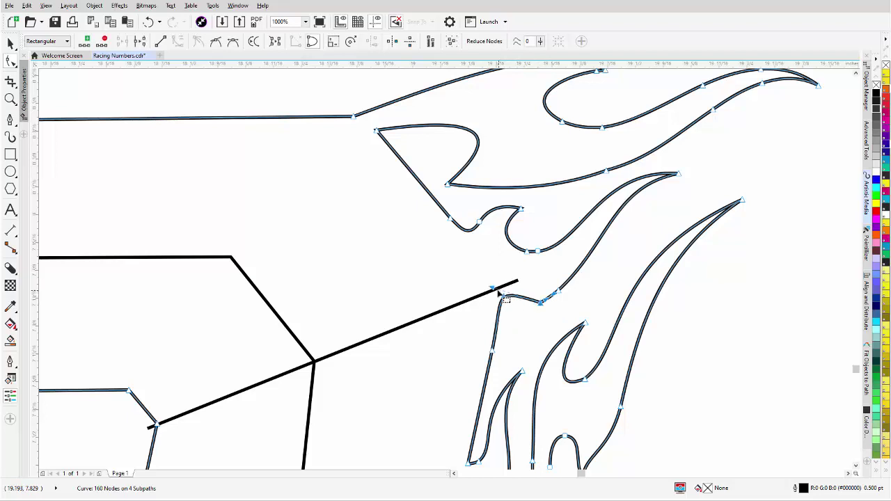
pyautogui.moveTo(500, 294); pyautogui.dragTo(497, 321)
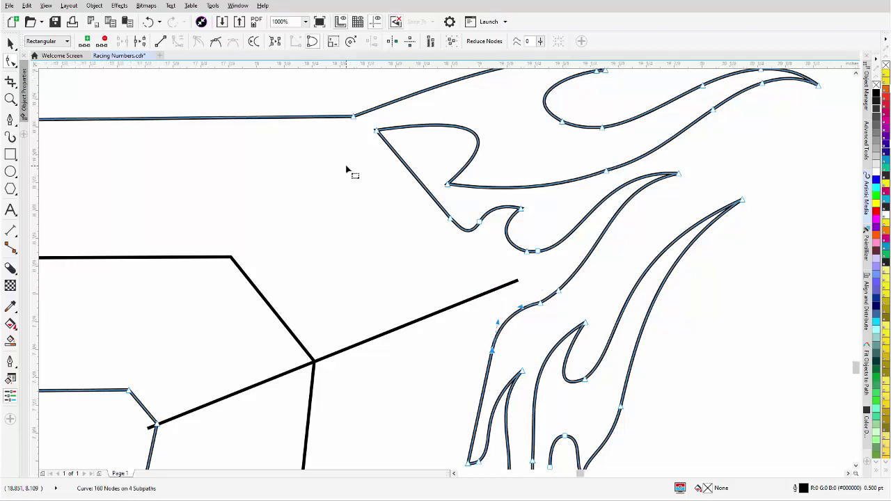
# Move the pointed end of the cutout under the 2's top flame outward, add a node on its slanted edge, and convert and bend the end segment into a round curve
pyautogui.scroll(-2, 348, 169)
pyautogui.scroll(2, 483, 264)
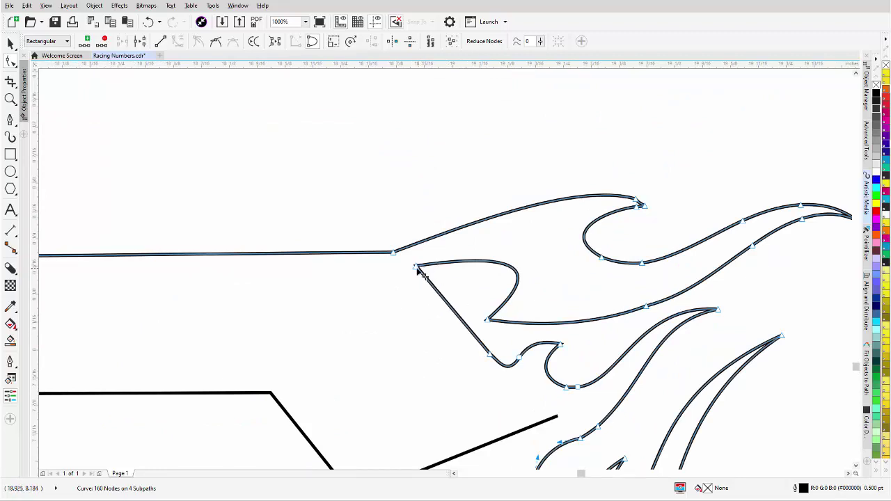
pyautogui.moveTo(417, 268); pyautogui.dragTo(405, 278)
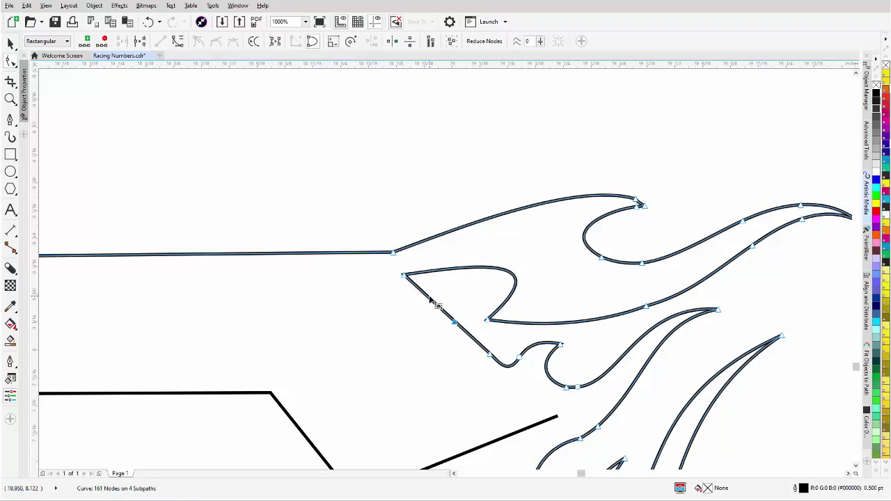
pyautogui.rightClick(429, 299)
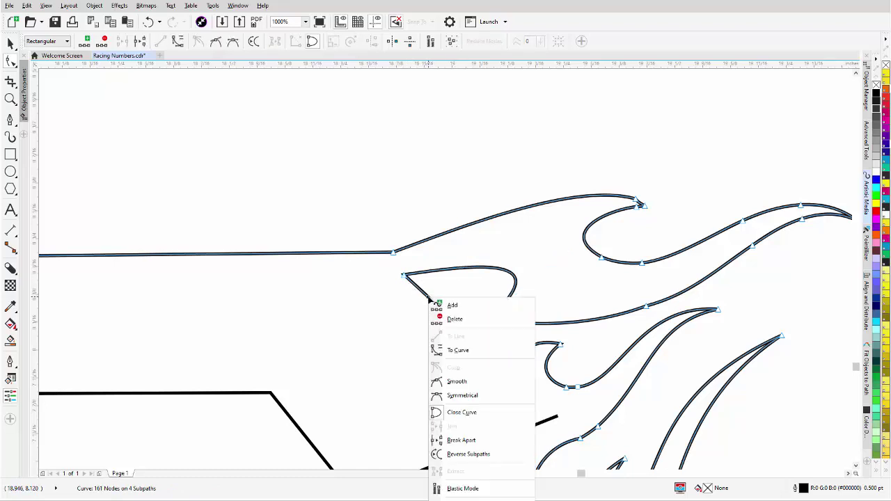
pyautogui.click(458, 350)
pyautogui.moveTo(418, 295); pyautogui.dragTo(375, 287)
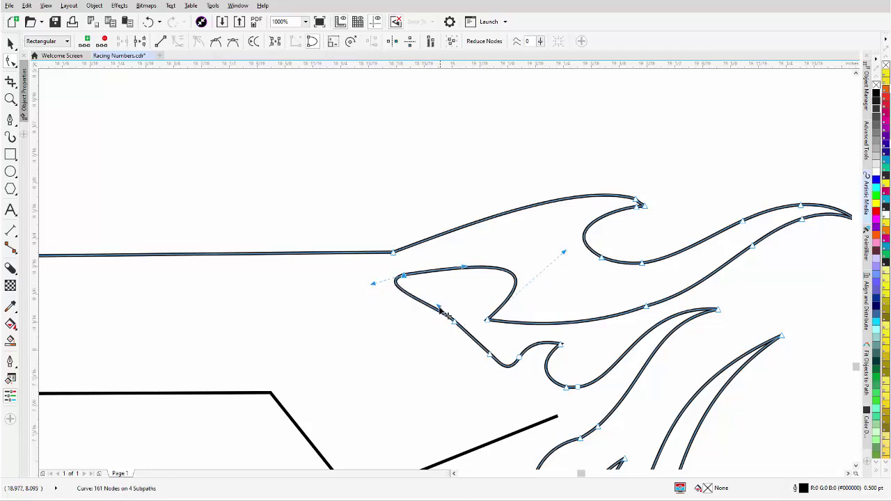
pyautogui.moveTo(439, 307); pyautogui.dragTo(436, 338)
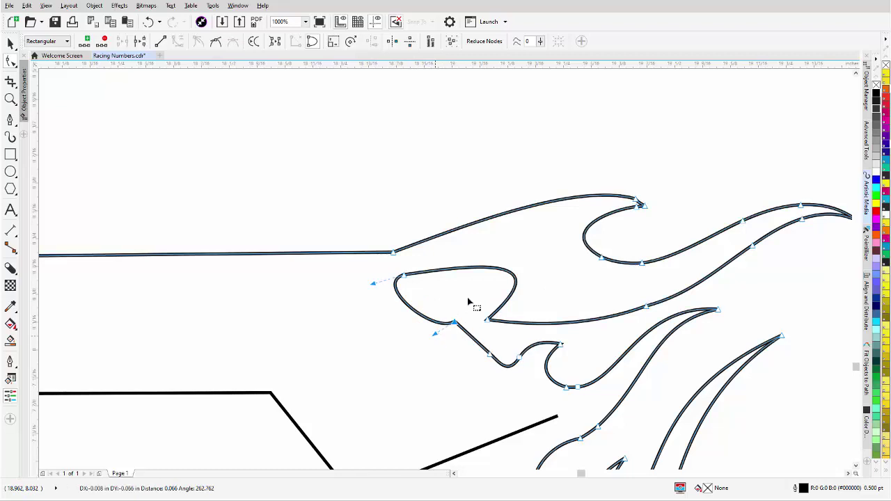
# Pull the cutout's rounded end inward, arch its upper edge, add a node along that edge, and delete the old end node
pyautogui.moveTo(401, 281); pyautogui.dragTo(415, 291)
pyautogui.moveTo(478, 280); pyautogui.dragTo(478, 257)
pyautogui.click(456, 269)
pyautogui.doubleClick(456, 270)
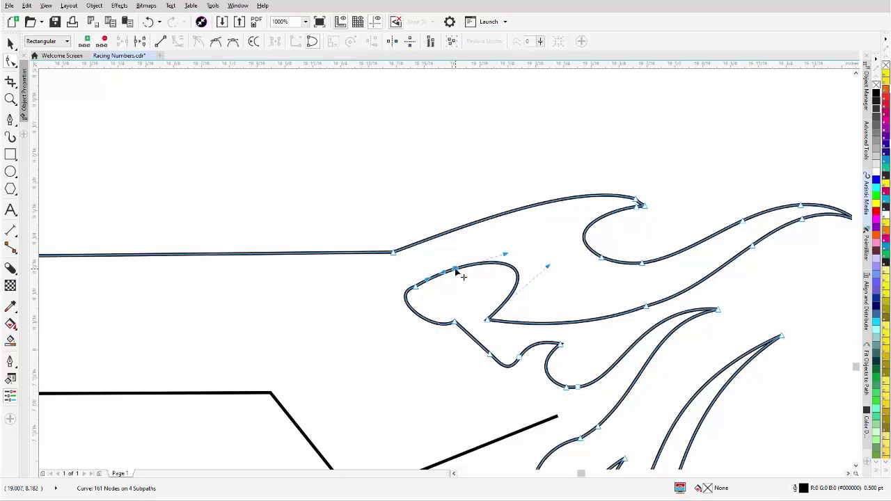
pyautogui.doubleClick(417, 292)
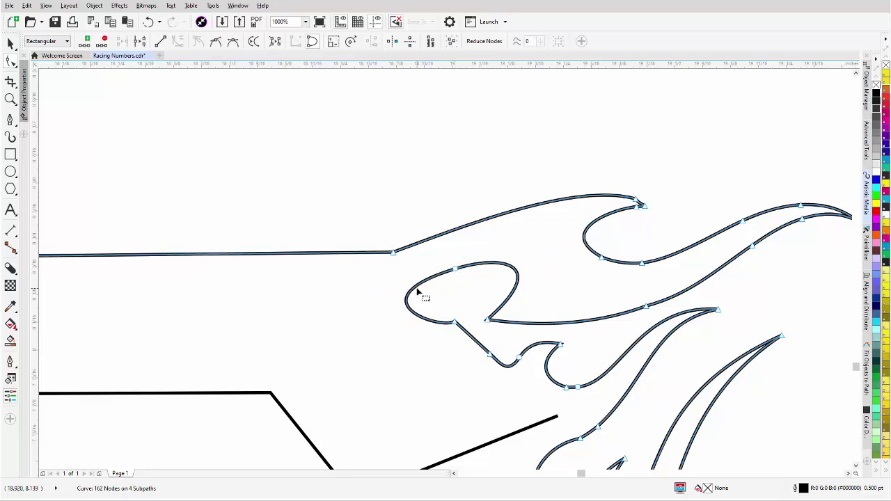
# Pull in the rounded end of the cutout under the 2's top flame and move its pointed inner corner outward
pyautogui.click(456, 327)
pyautogui.moveTo(354, 304); pyautogui.dragTo(389, 302)
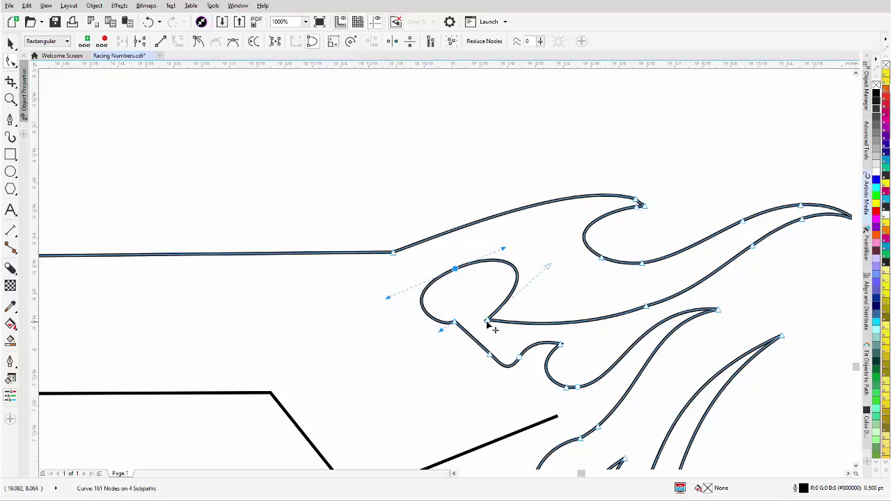
pyautogui.moveTo(487, 320); pyautogui.dragTo(510, 327)
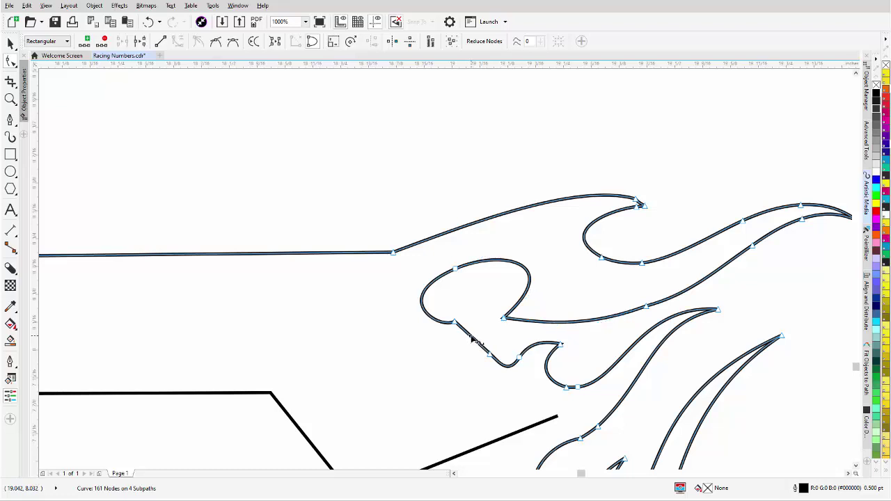
# Add a node on each side of the corner below the cutout's rounded end, delete the corner node, and smooth the curve there
pyautogui.click(477, 342)
pyautogui.doubleClick(471, 337)
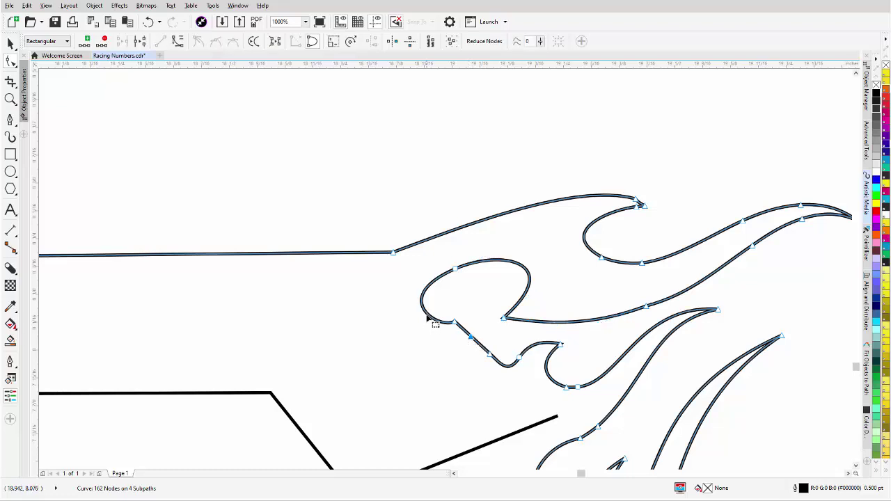
pyautogui.doubleClick(427, 314)
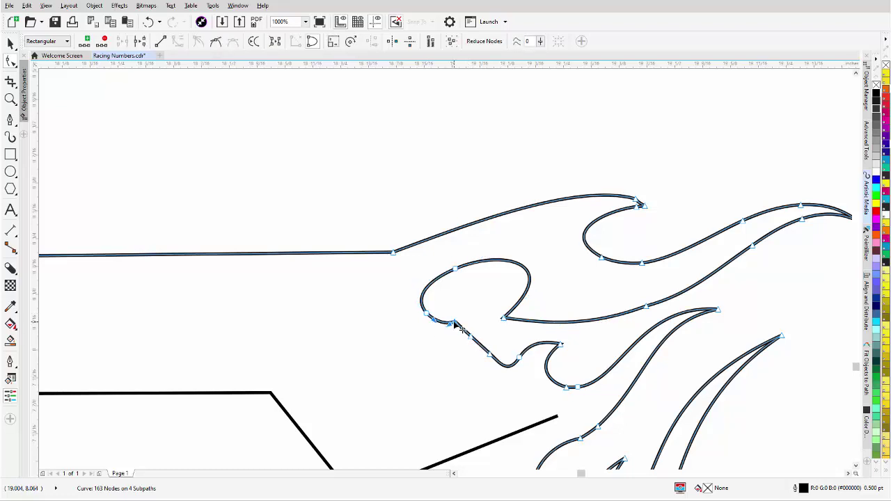
pyautogui.doubleClick(473, 341)
pyautogui.click(471, 337)
pyautogui.moveTo(451, 320); pyautogui.dragTo(416, 308)
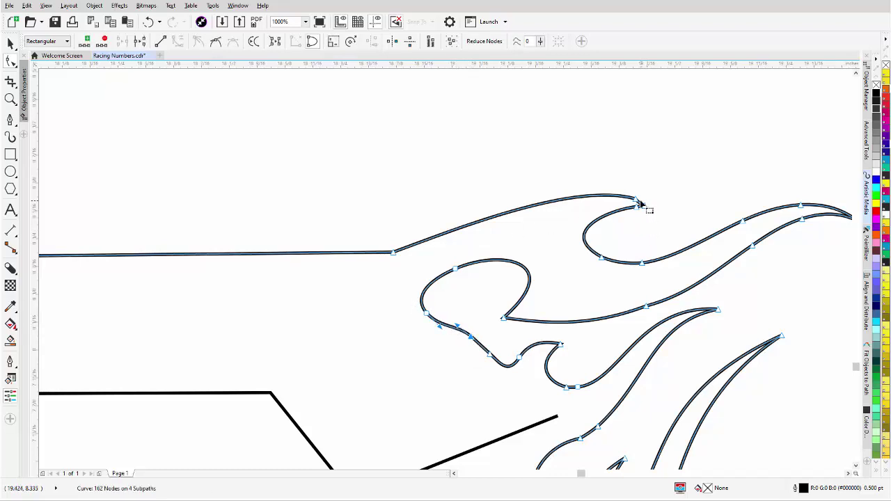
# Delete the upper extra node beside the top flame's tip and round the corner where the 2's straight top edge meets the flame
pyautogui.doubleClick(636, 200)
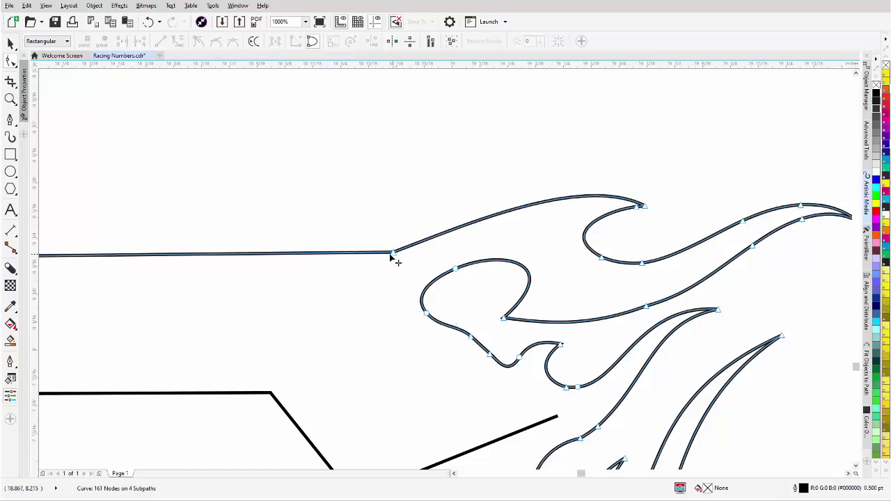
pyautogui.doubleClick(368, 254)
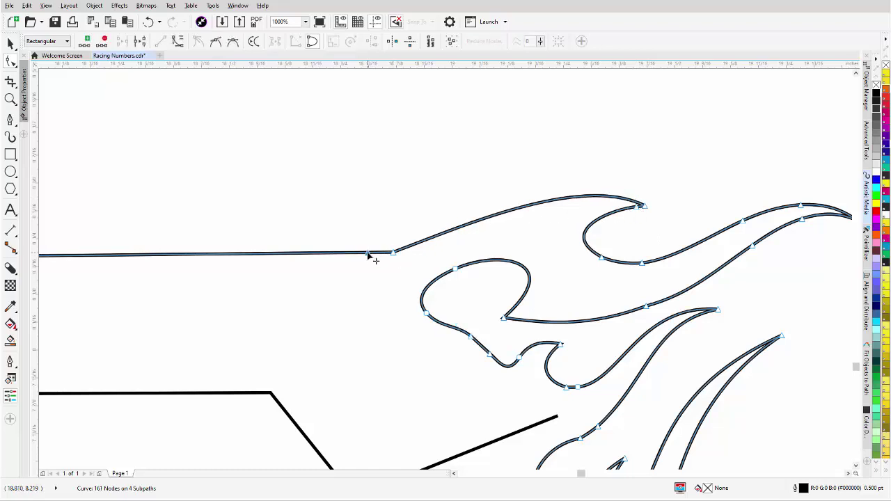
pyautogui.click(428, 243)
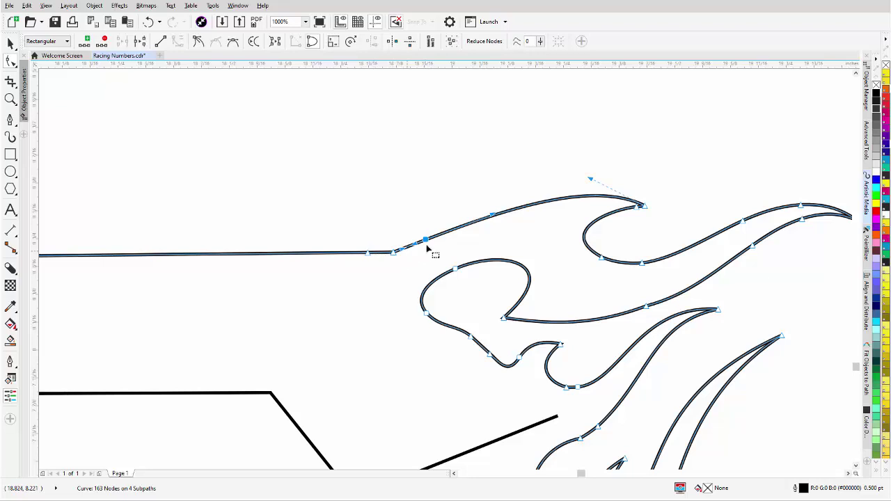
pyautogui.doubleClick(392, 253)
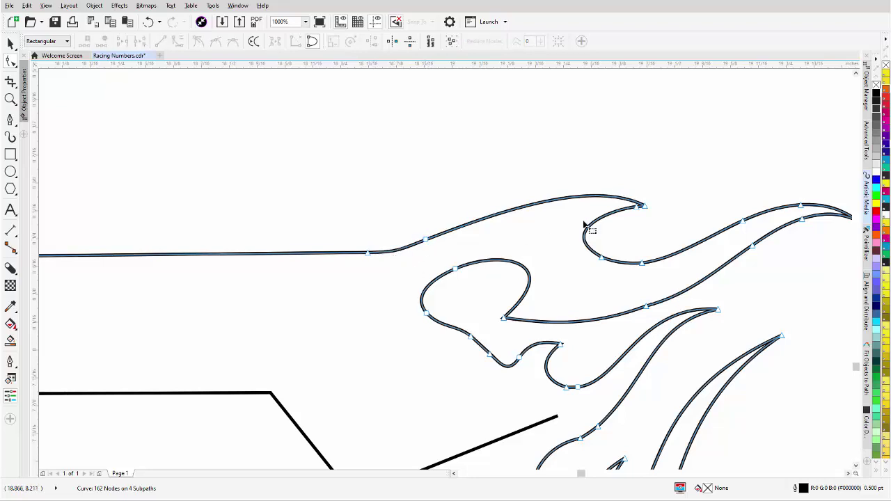
# Delete the extra node under the top flame's tip, move the tip upward, and extend its upper handle for a fuller arc
pyautogui.doubleClick(645, 207)
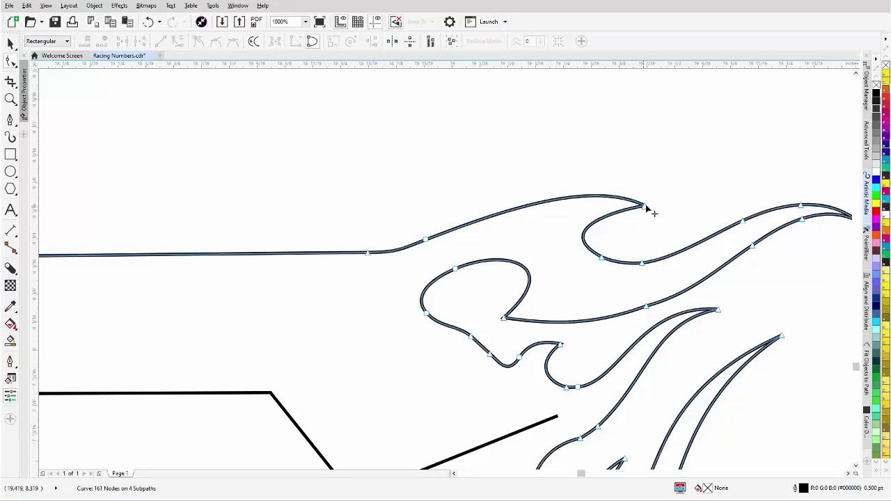
pyautogui.click(645, 208)
pyautogui.moveTo(644, 207); pyautogui.dragTo(639, 188)
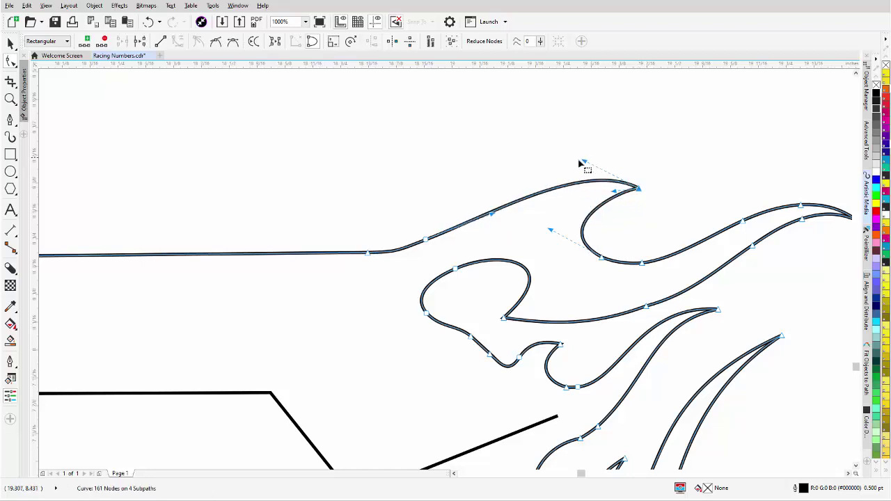
pyautogui.moveTo(584, 161); pyautogui.dragTo(567, 158)
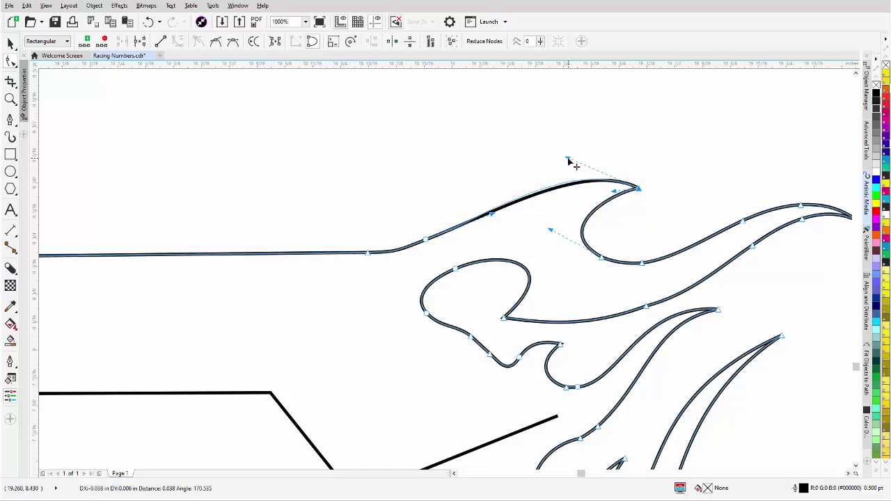
# Delete the middle node on each edge of the long flame below the top one, and move its three tip nodes together inward
pyautogui.click(746, 223)
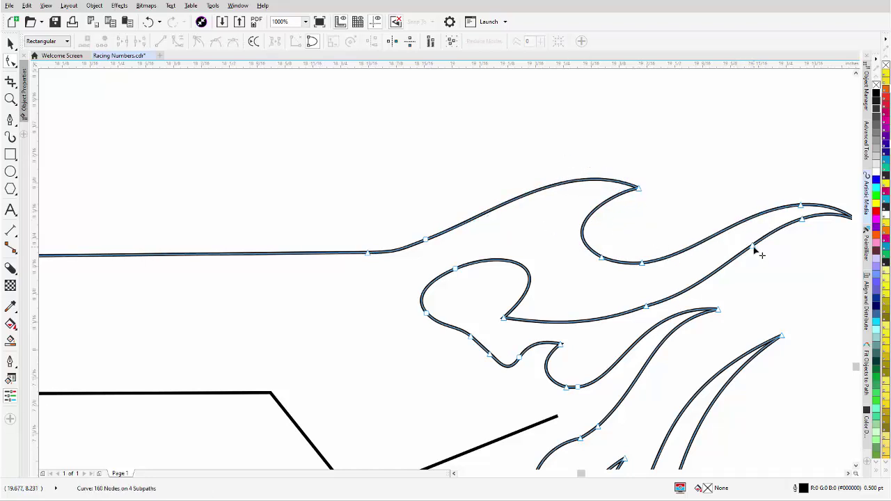
pyautogui.doubleClick(753, 247)
pyautogui.scroll(-2, 755, 251)
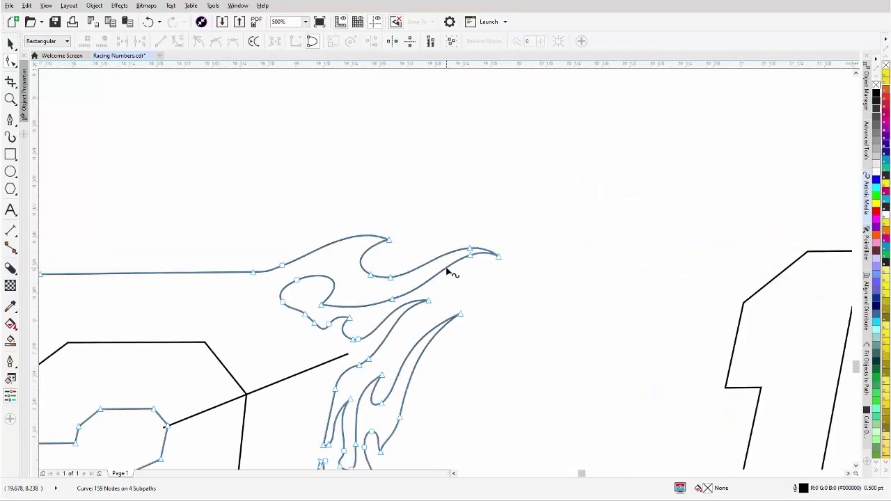
pyautogui.click(482, 256)
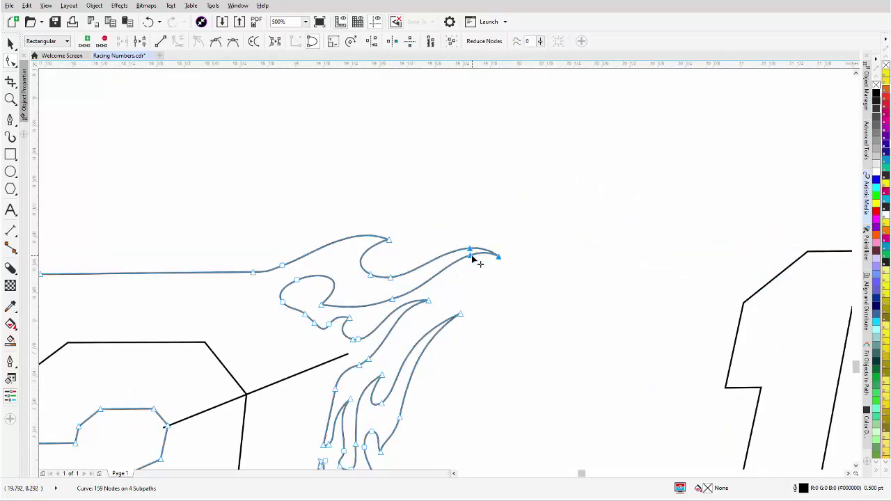
pyautogui.moveTo(472, 257); pyautogui.dragTo(434, 276)
pyautogui.scroll(2, 433, 276)
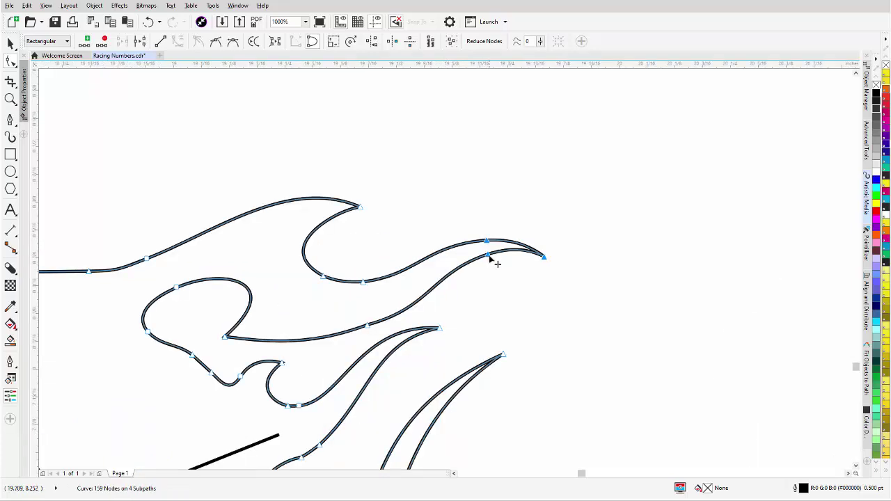
pyautogui.press('Delete')
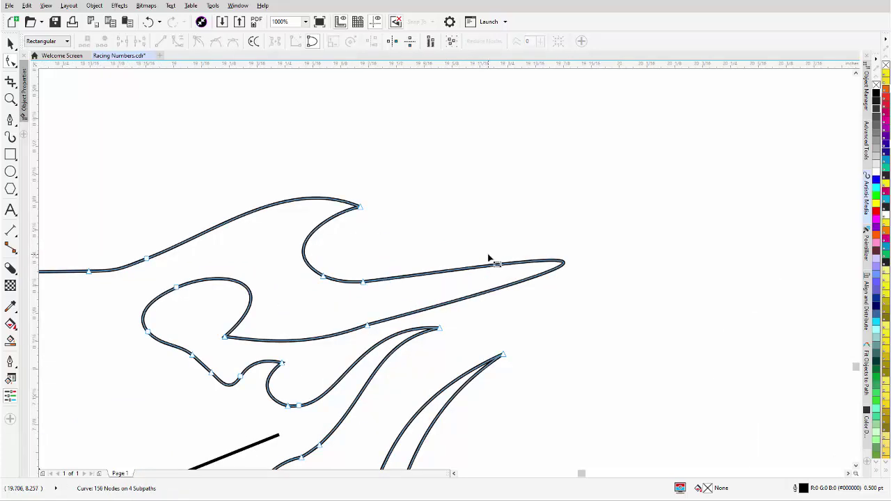
pyautogui.hotkey('ctrl', 'z')
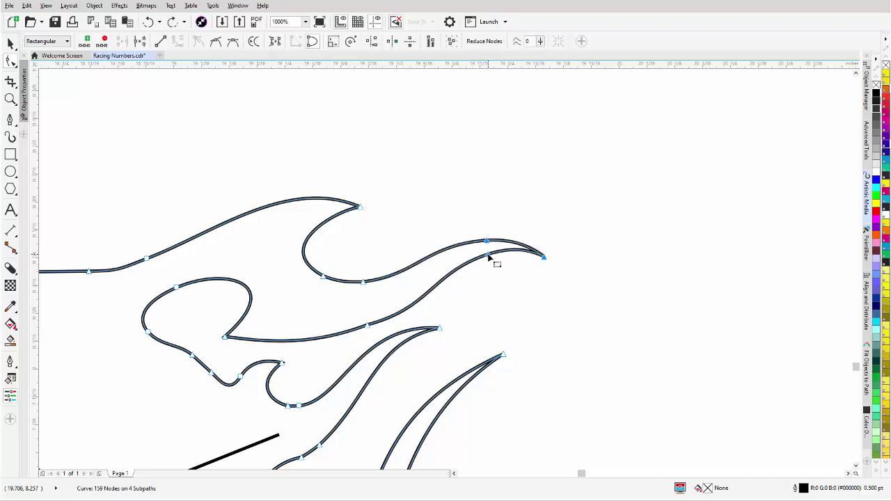
pyautogui.click(491, 269)
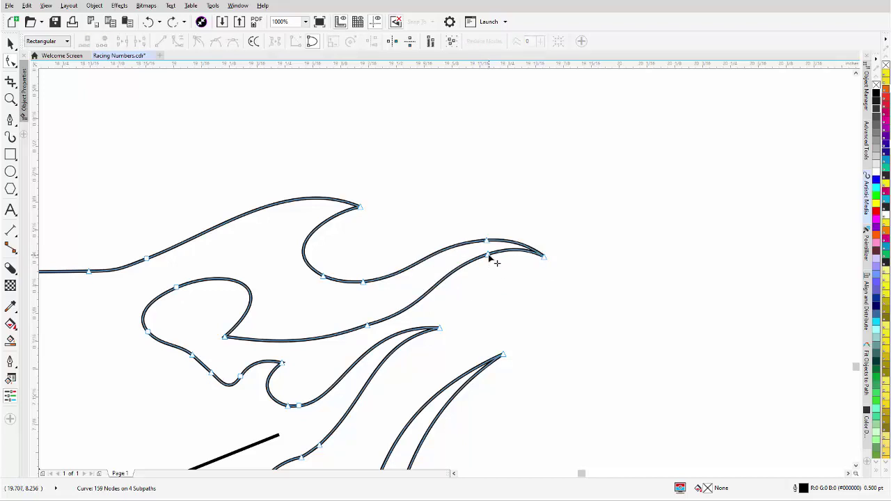
# Delete the node on each edge behind the long flame's tip, pull the tip inward, and adjust its handles into a slender taper
pyautogui.doubleClick(487, 255)
pyautogui.doubleClick(486, 241)
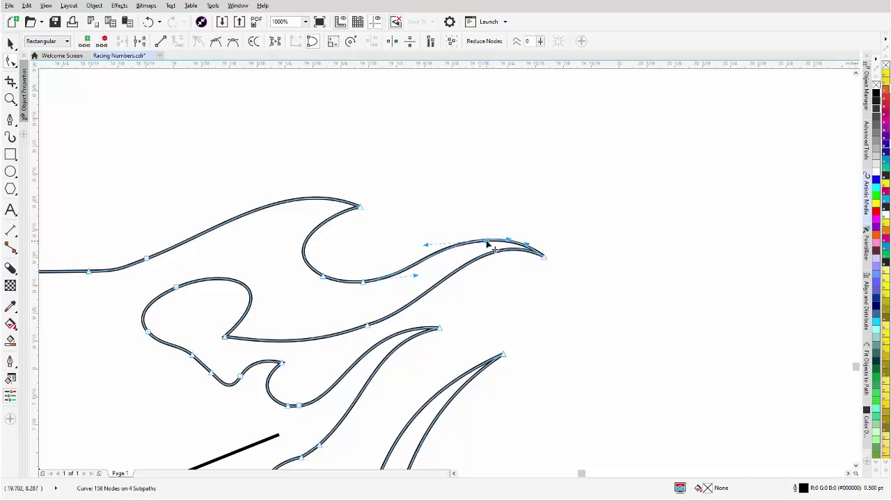
pyautogui.click(543, 258)
pyautogui.moveTo(543, 258); pyautogui.dragTo(506, 248)
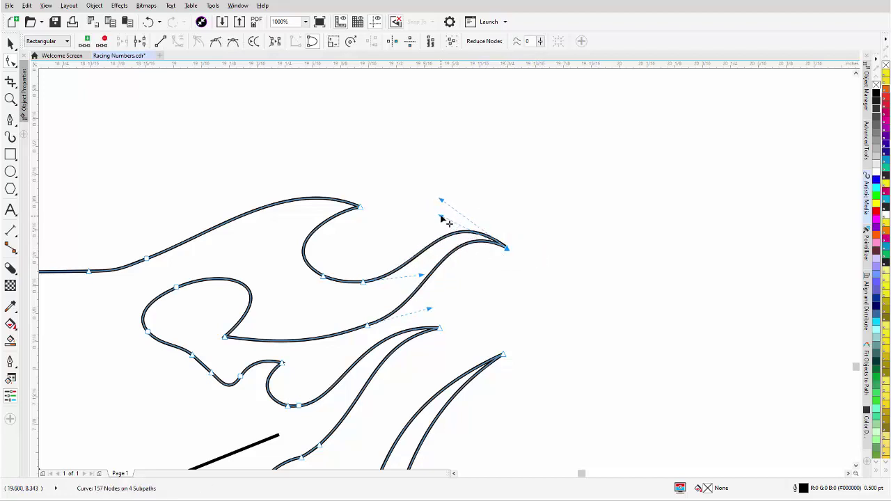
pyautogui.moveTo(441, 218); pyautogui.dragTo(432, 245)
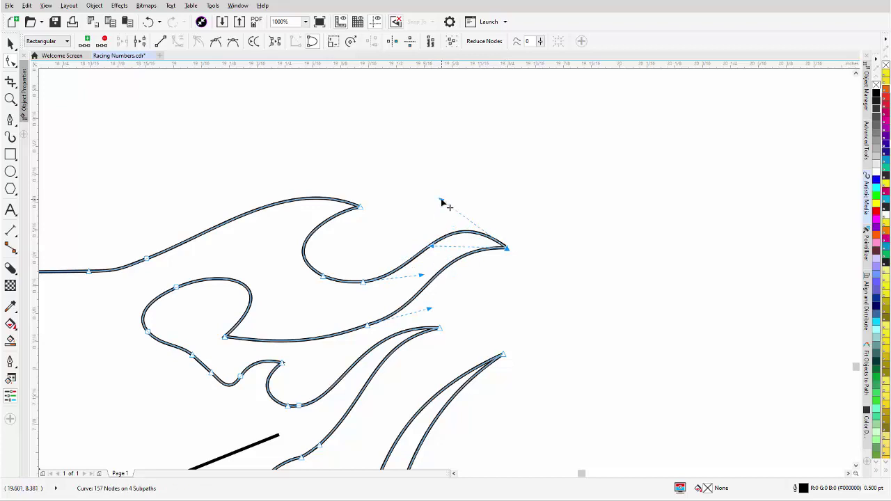
pyautogui.moveTo(441, 202); pyautogui.dragTo(436, 226)
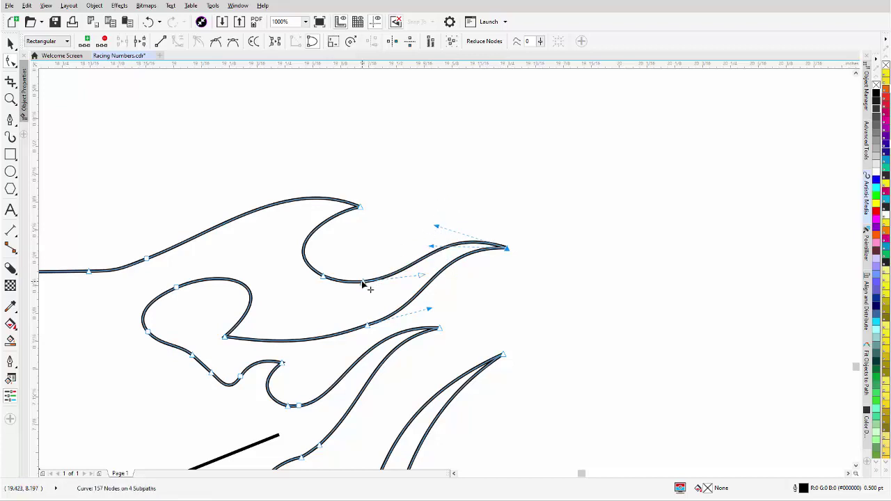
# Delete the extra node in the valley between the 2's top two flames, shift the remaining valley node inward, and fine-tune the long flame's tip
pyautogui.doubleClick(324, 277)
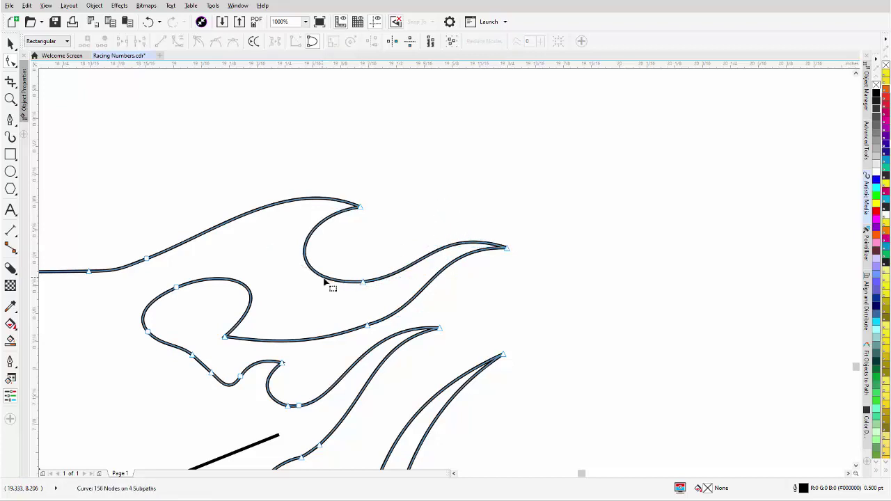
pyautogui.moveTo(362, 285); pyautogui.dragTo(341, 286)
pyautogui.moveTo(501, 246); pyautogui.dragTo(501, 249)
# Add a node above the sharp bottom corner of the narrow notch among the right-hand flames, delete the corner node, and round the notch's bottom
pyautogui.scroll(-4, 483, 292)
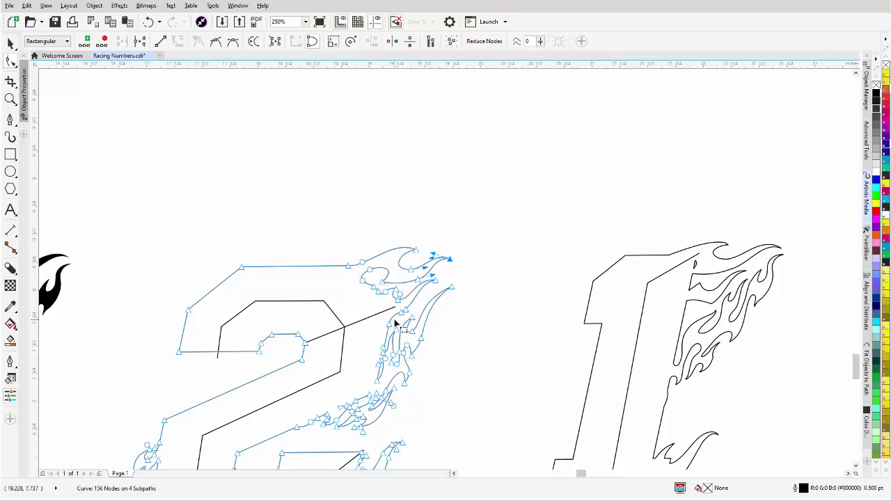
pyautogui.scroll(1, 394, 324)
pyautogui.scroll(1, 446, 273)
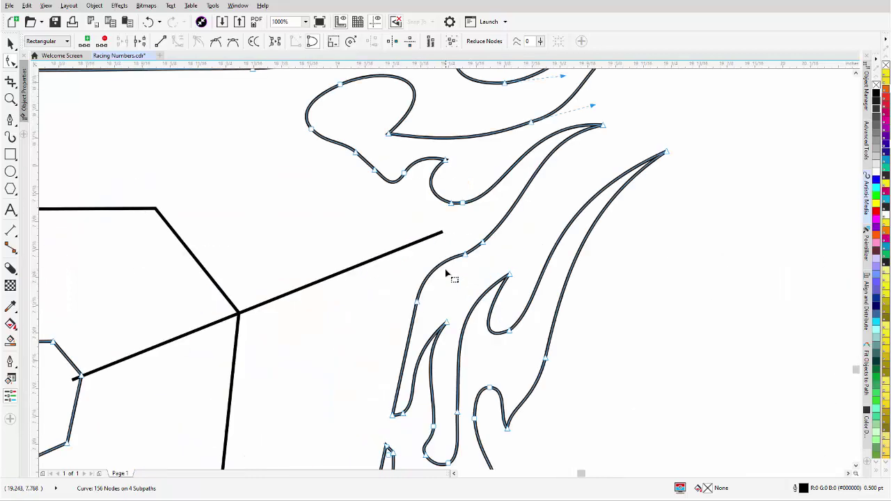
pyautogui.doubleClick(396, 409)
pyautogui.scroll(2, 398, 414)
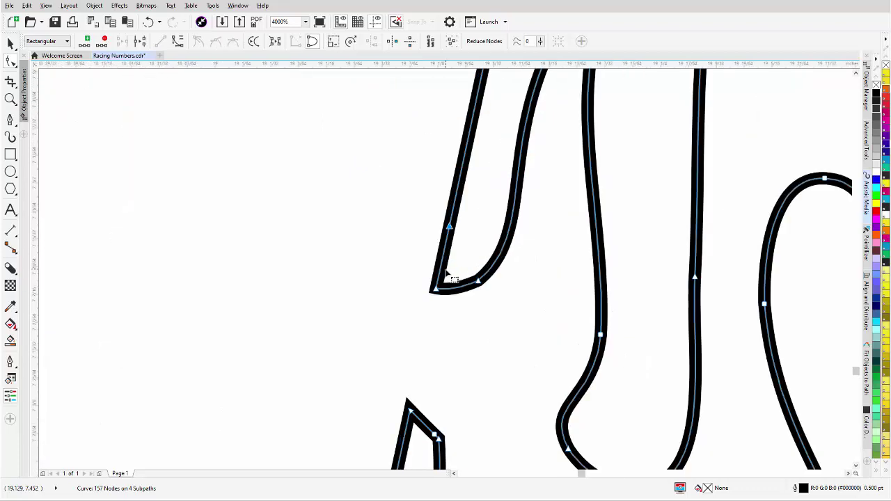
pyautogui.doubleClick(435, 290)
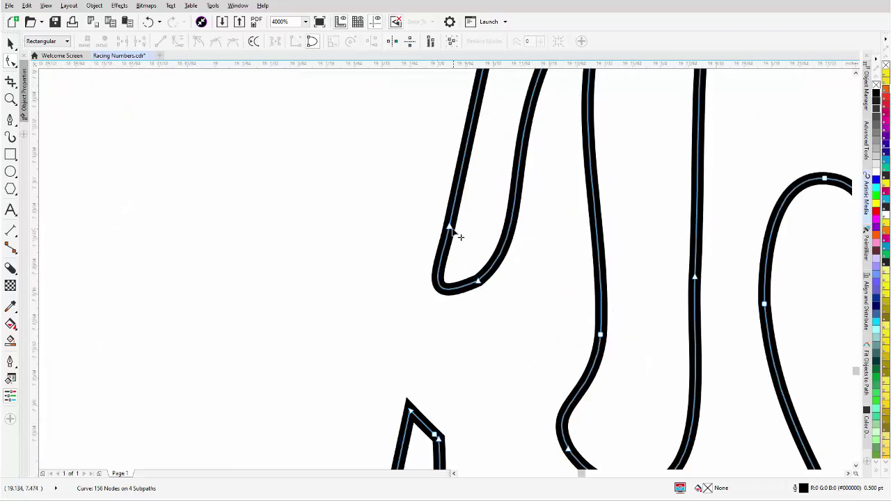
pyautogui.moveTo(419, 308); pyautogui.dragTo(493, 292)
# Delete all nodes of the small isolated sliver below the narrow notch
pyautogui.scroll(-3, 491, 293)
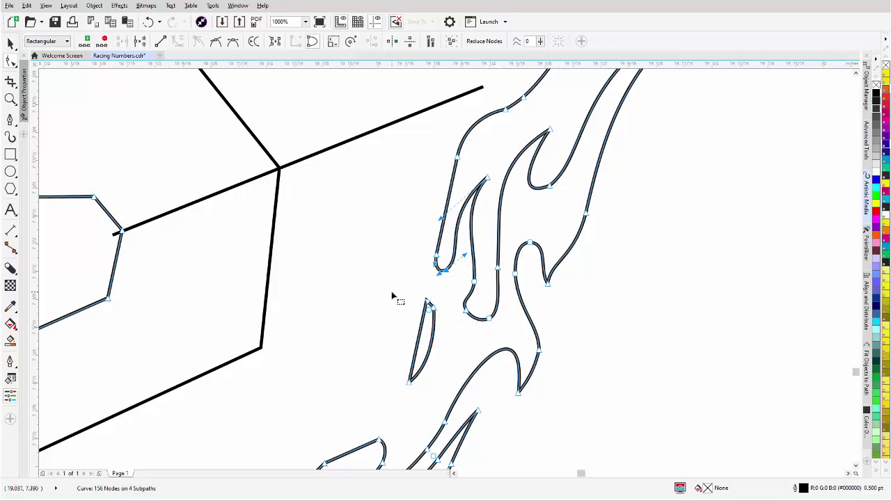
pyautogui.moveTo(392, 293); pyautogui.dragTo(443, 392)
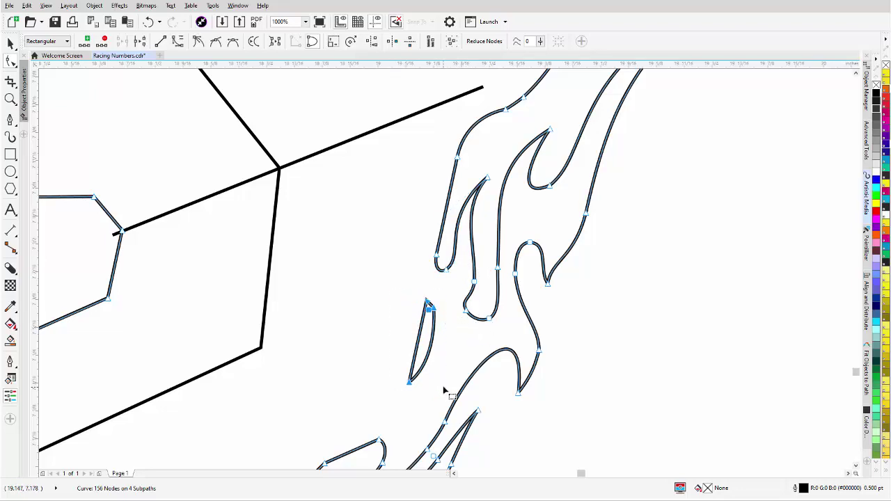
pyautogui.press('Delete')
# Lower the neighbouring notch's bottom, raise its side node, and rebuild the rounded bottom around a single central node
pyautogui.moveTo(467, 316); pyautogui.dragTo(448, 329)
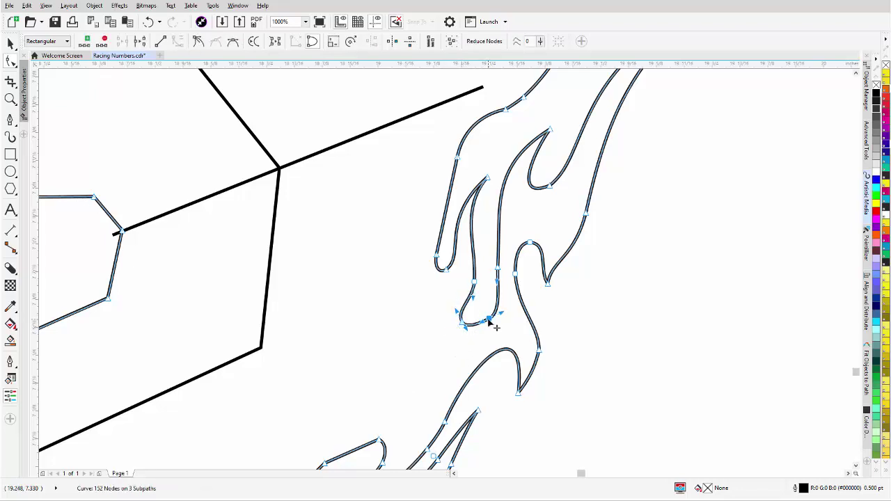
pyautogui.click(473, 282)
pyautogui.moveTo(475, 282); pyautogui.dragTo(478, 265)
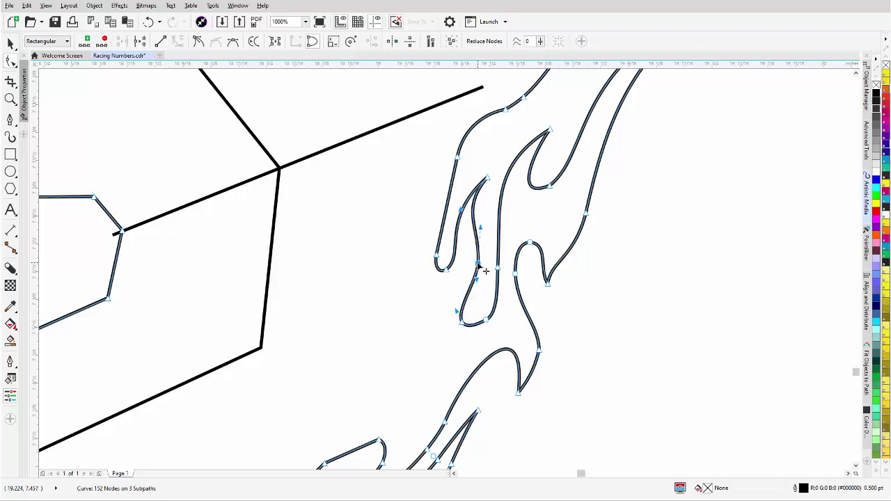
pyautogui.click(469, 327)
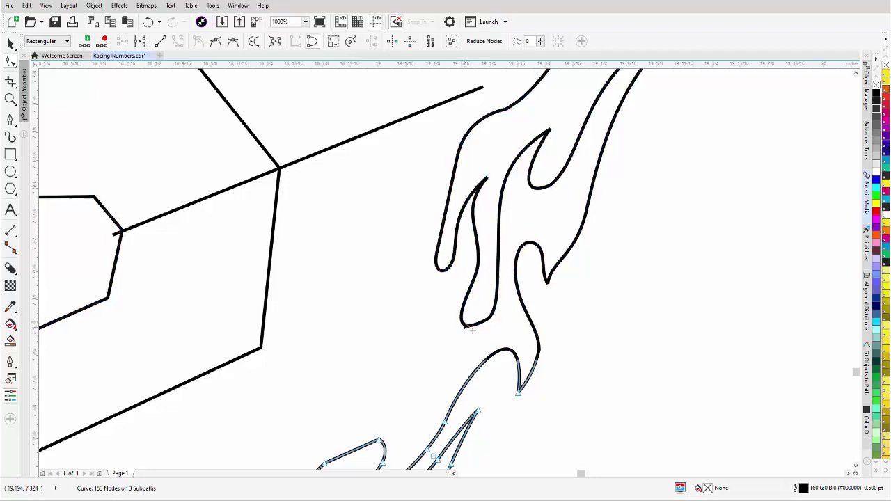
pyautogui.click(483, 325)
pyautogui.moveTo(459, 338)
pyautogui.mouseDown()
pyautogui.moveTo(464, 324)
pyautogui.moveTo(471, 331)
pyautogui.moveTo(491, 321)
pyautogui.moveTo(464, 334)
pyautogui.mouseUp()
pyautogui.scroll(-2, 464, 334)
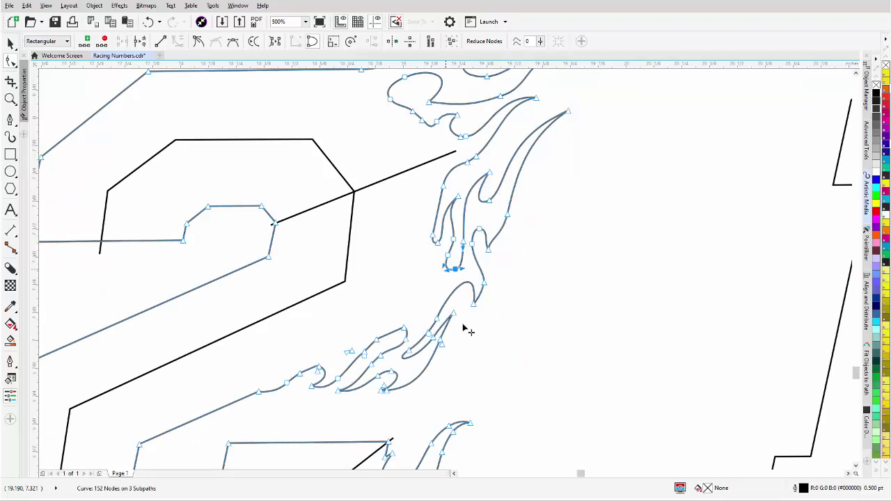
pyautogui.scroll(-2, 466, 332)
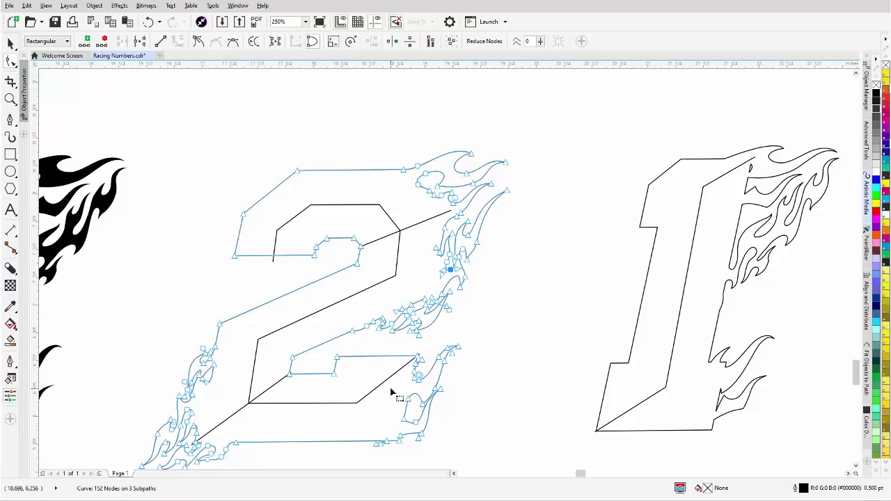
# Reshape the 1's top flame by moving its tip nodes, adding and raising a crest node, and replacing the node just behind the tip
pyautogui.scroll(3, 453, 199)
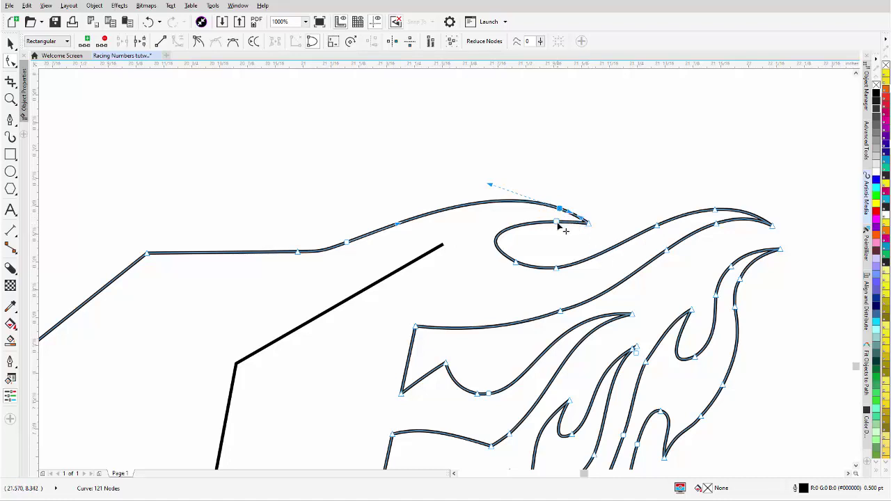
pyautogui.moveTo(588, 226); pyautogui.dragTo(564, 235)
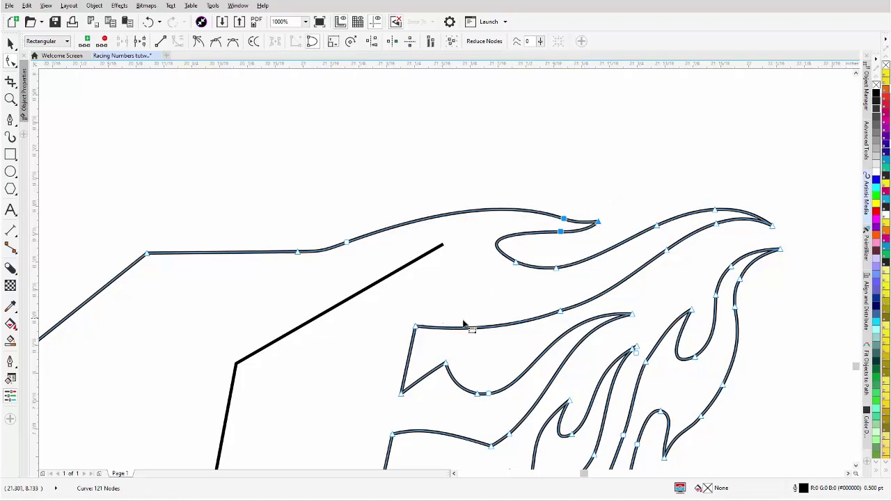
pyautogui.doubleClick(499, 209)
pyautogui.moveTo(498, 211); pyautogui.dragTo(498, 193)
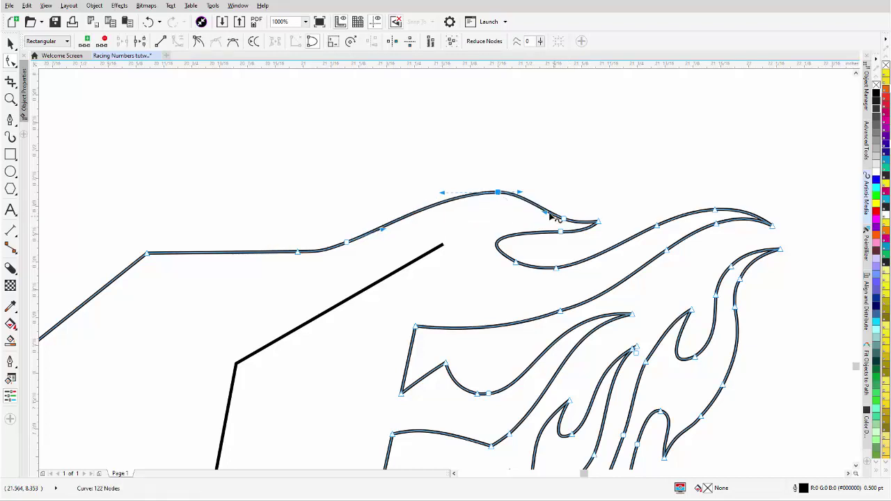
pyautogui.doubleClick(548, 212)
pyautogui.doubleClick(563, 219)
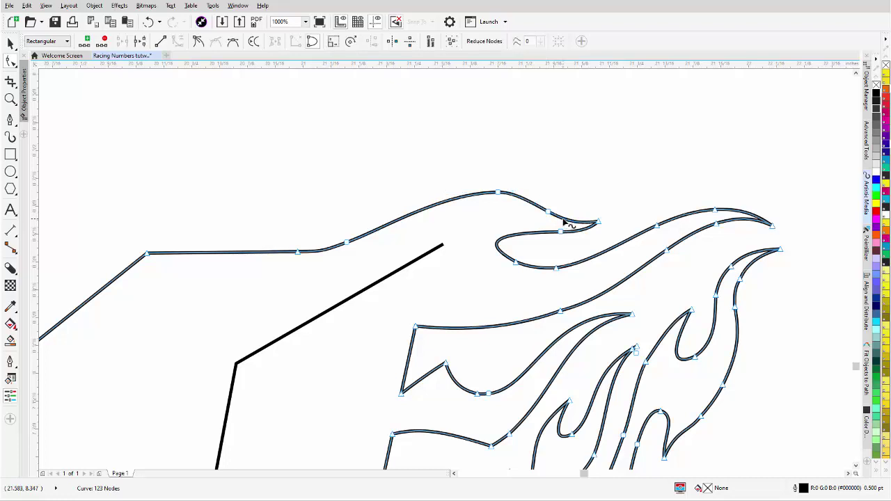
# Bow the top flame's rising back edge upward, add a node at its upper bend, and delete the old crest node
pyautogui.click(347, 243)
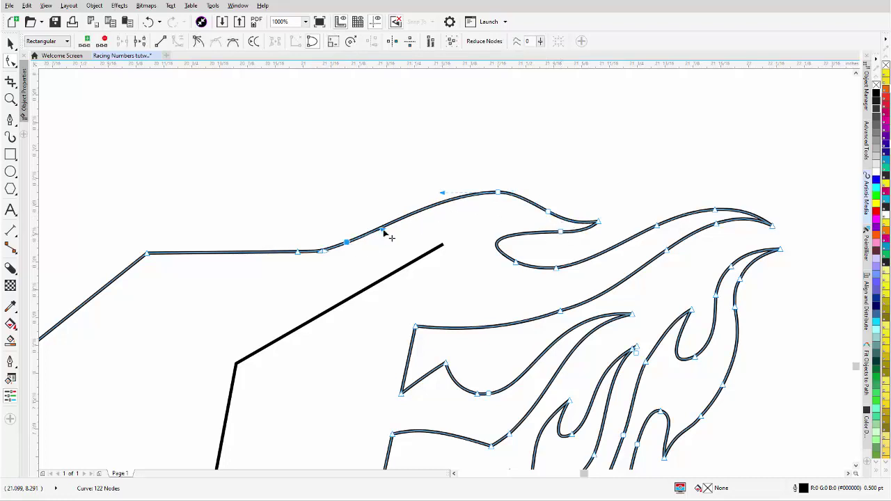
pyautogui.moveTo(387, 235); pyautogui.dragTo(393, 215)
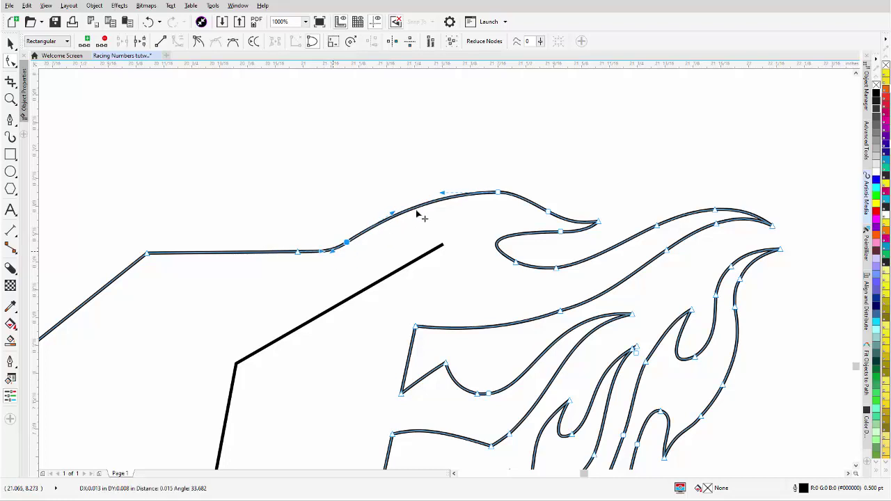
pyautogui.click(441, 201)
pyautogui.moveTo(441, 201); pyautogui.dragTo(453, 218)
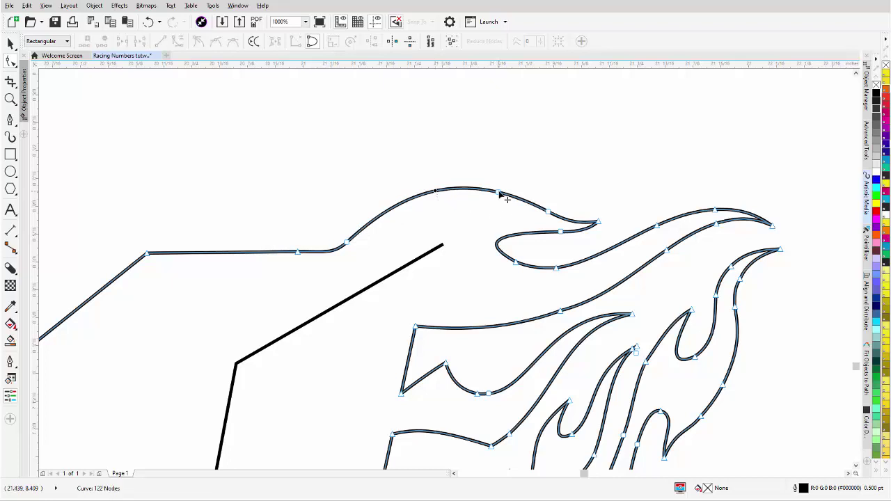
pyautogui.doubleClick(437, 192)
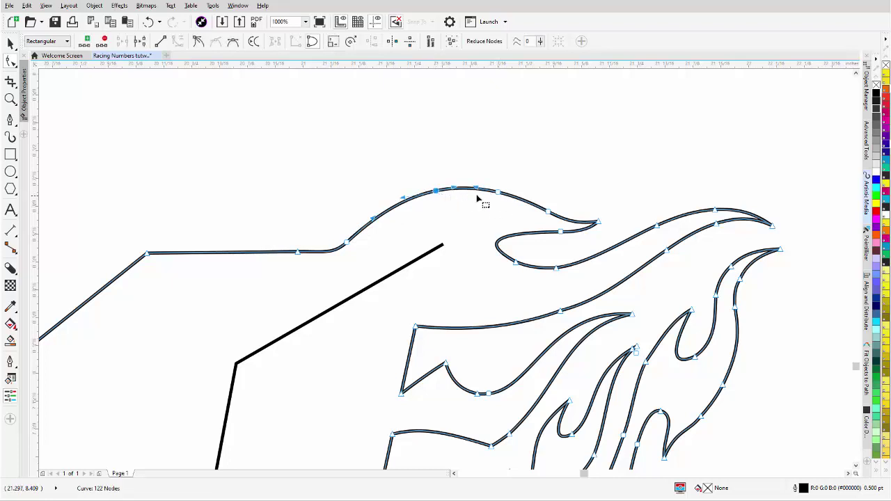
pyautogui.click(498, 193)
pyautogui.click(498, 196)
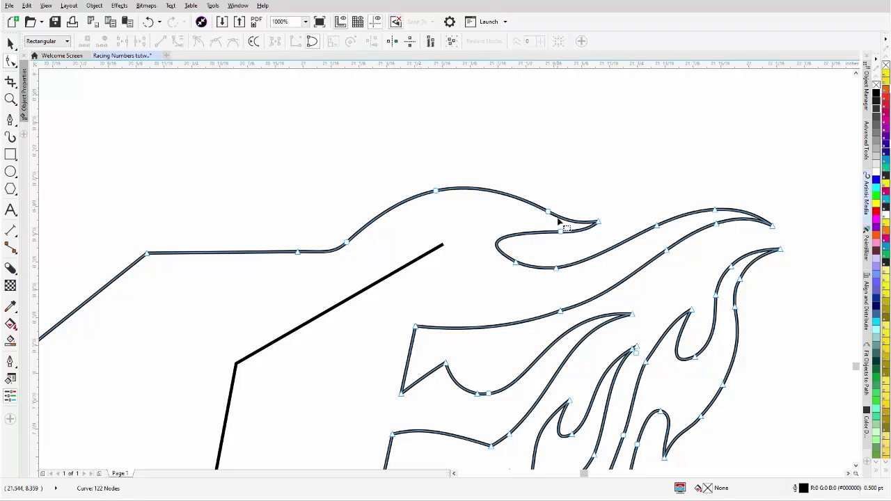
# Add a node on the top flame's underside, widen the rounded notch below it, and delete the extra node at the notch's bottom
pyautogui.click(524, 235)
pyautogui.doubleClick(524, 236)
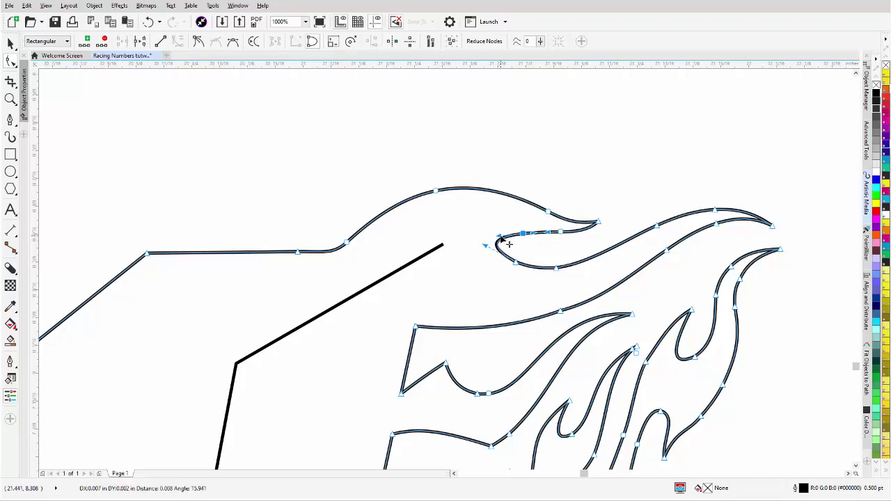
pyautogui.moveTo(515, 264)
pyautogui.mouseDown()
pyautogui.moveTo(507, 274)
pyautogui.moveTo(477, 253)
pyautogui.moveTo(519, 279)
pyautogui.mouseUp()
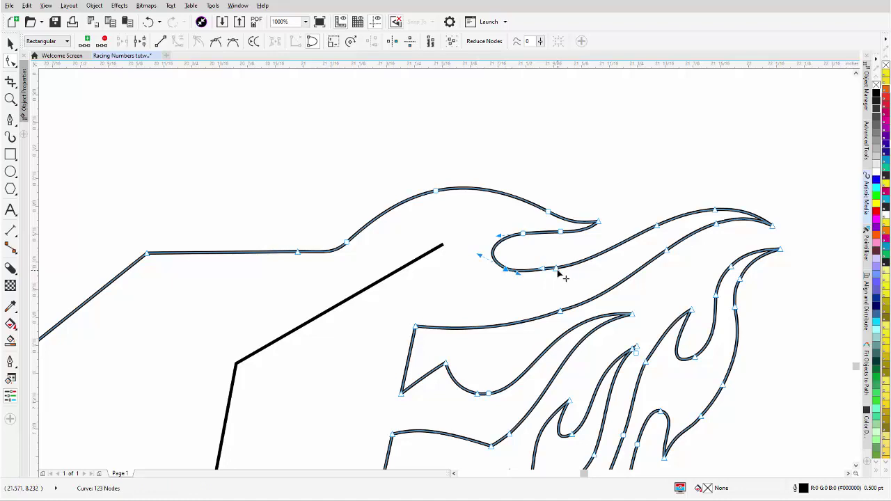
pyautogui.press('Delete')
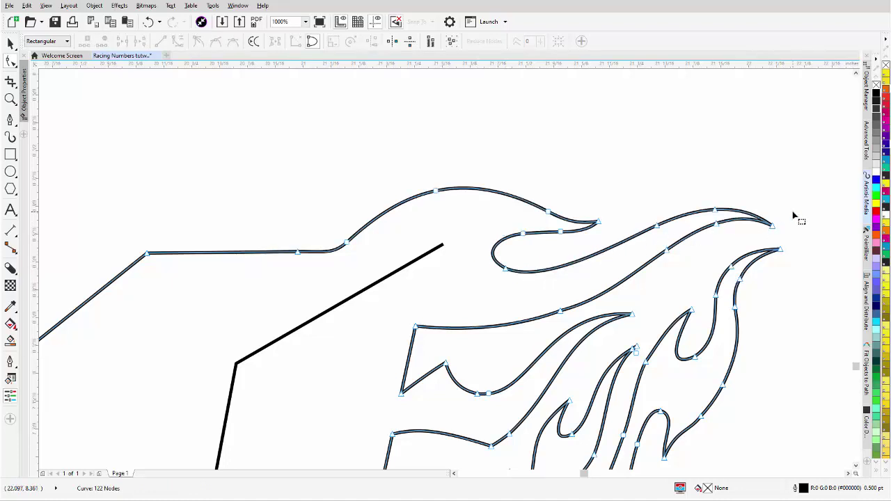
# Shift the outer nodes of the 1's second flame inward together with the neighbouring flame's tip
pyautogui.moveTo(789, 207); pyautogui.dragTo(657, 265)
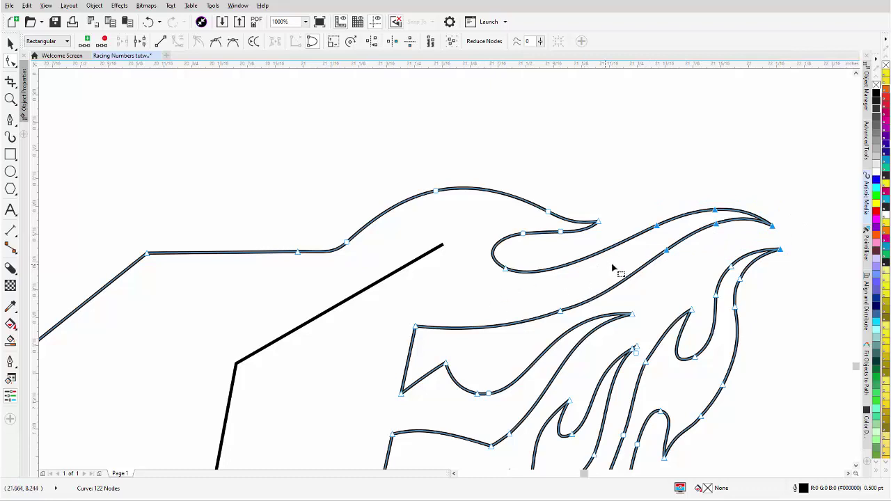
pyautogui.moveTo(773, 232); pyautogui.dragTo(742, 233)
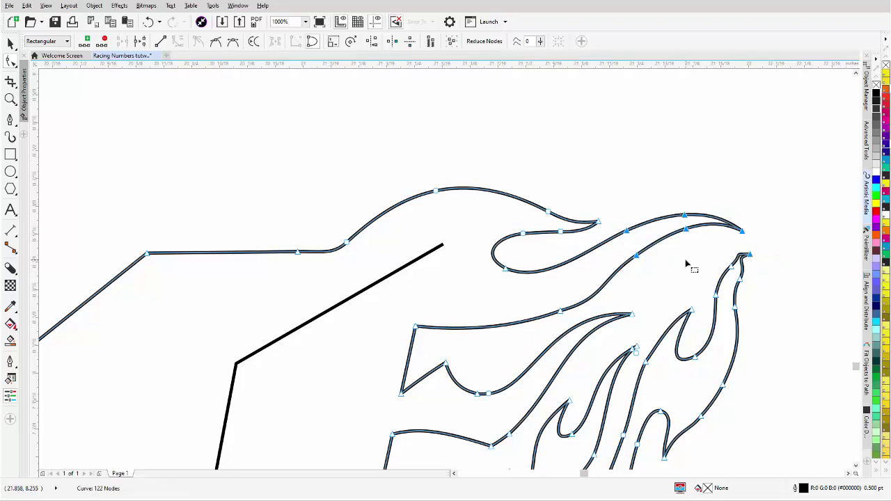
pyautogui.click(631, 244)
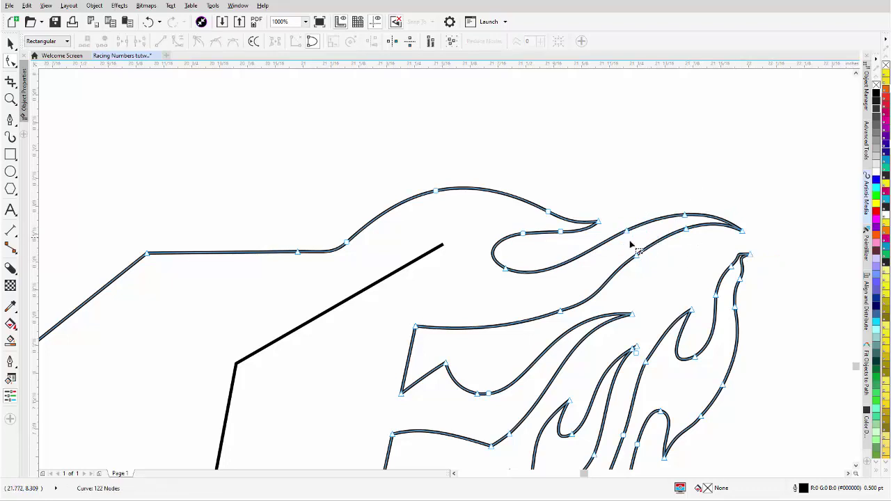
# Add a node on the second flame's upper edge, delete its surplus middle nodes, and adjust the lower-edge node and tip
pyautogui.doubleClick(585, 259)
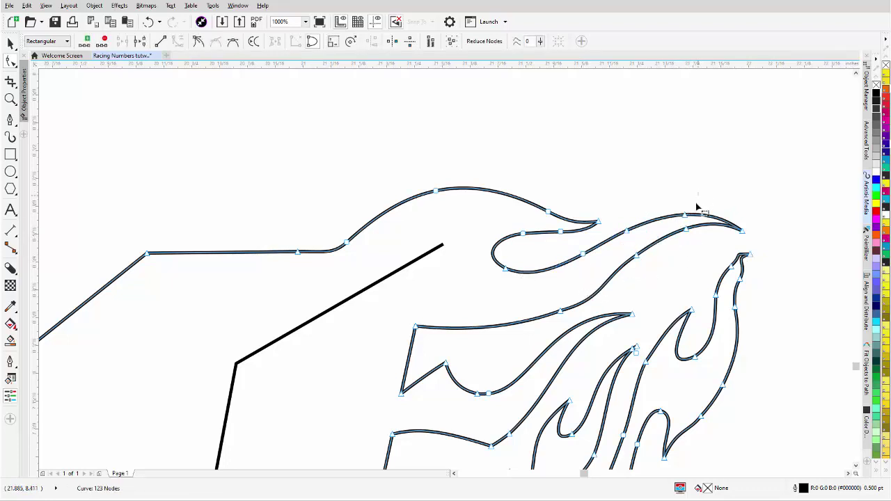
pyautogui.moveTo(696, 200); pyautogui.dragTo(618, 282)
pyautogui.press('Delete')
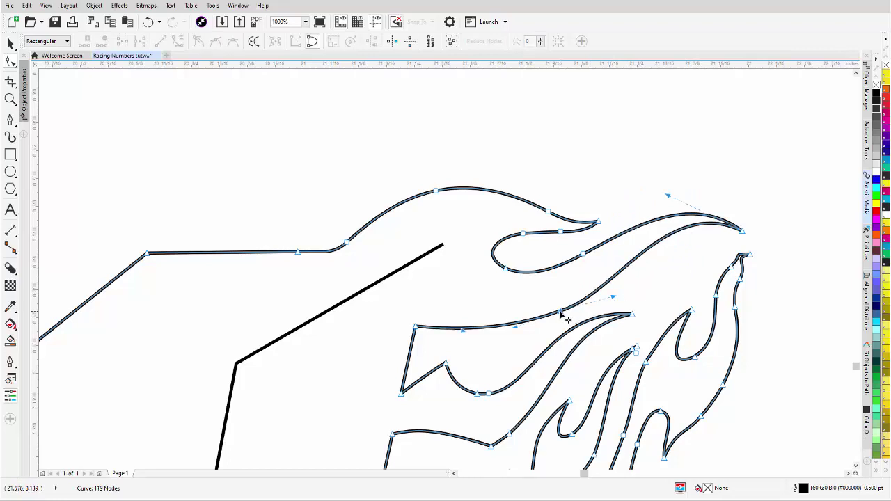
pyautogui.moveTo(562, 313); pyautogui.dragTo(567, 308)
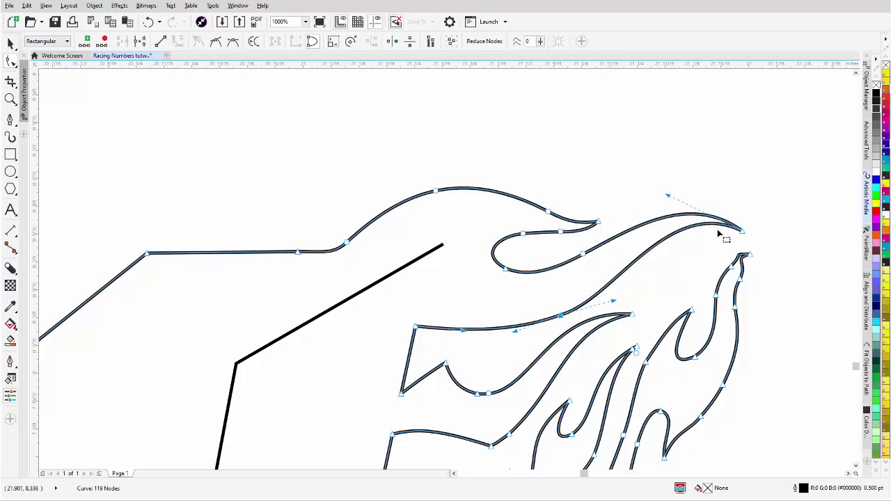
pyautogui.moveTo(744, 233); pyautogui.dragTo(720, 228)
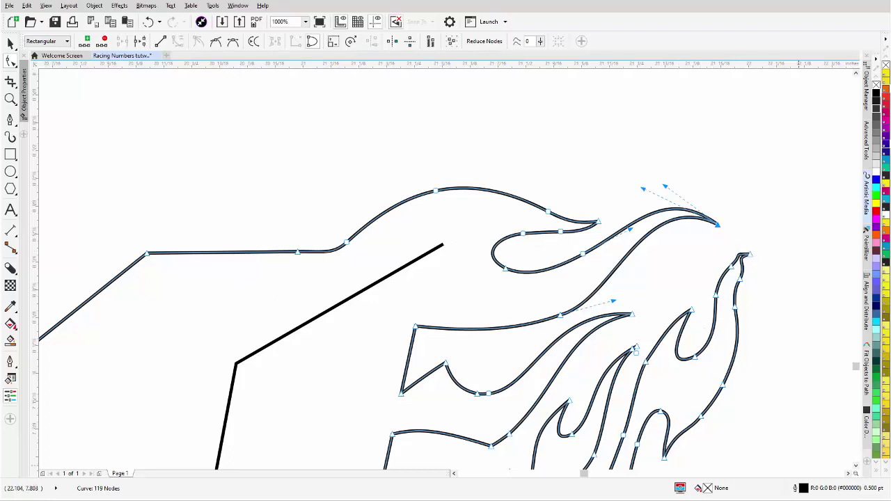
# Scale down all nodes of the 1's top two flames together and nudge them back against the digit's top edge
pyautogui.press('space')
pyautogui.scroll(-10, 535, 244)
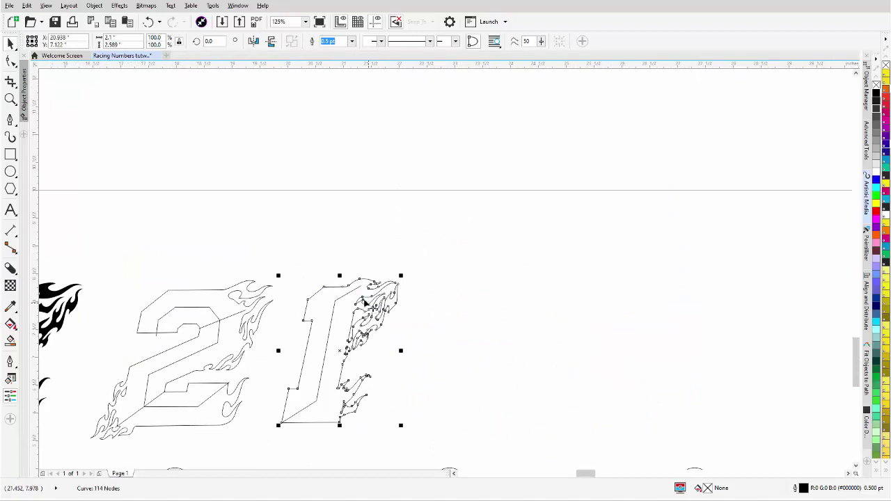
pyautogui.scroll(3, 362, 293)
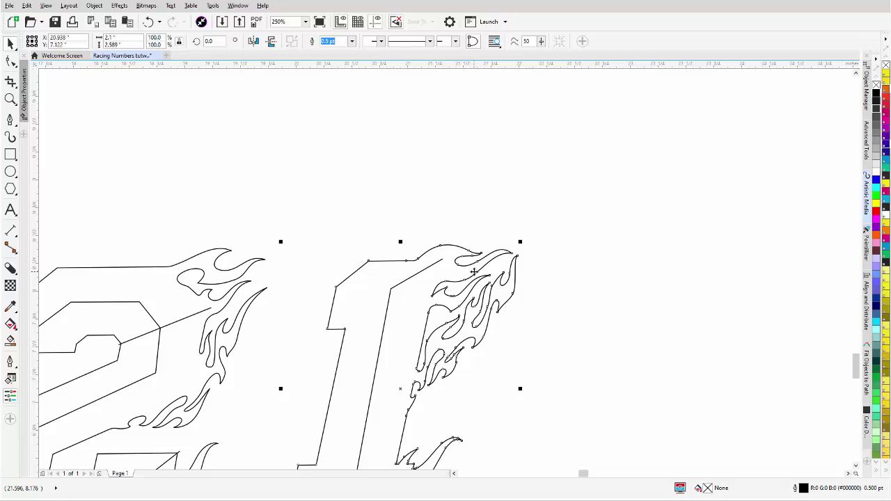
pyautogui.click(10, 62)
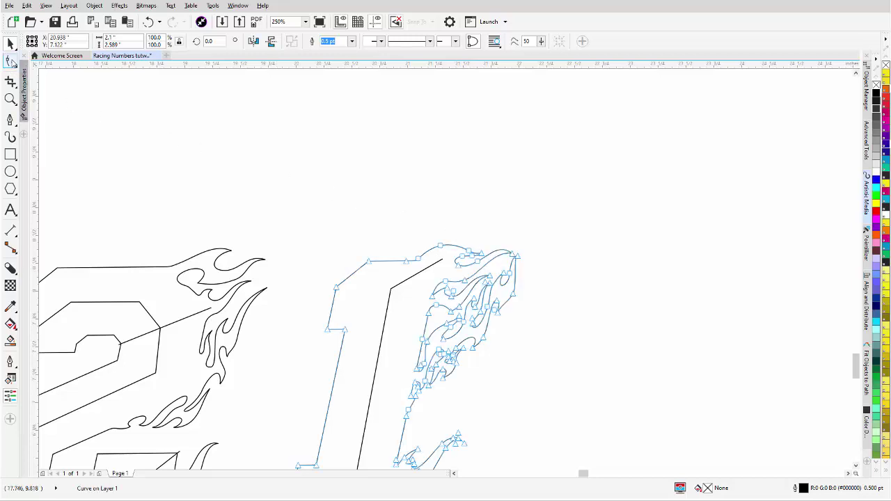
pyautogui.scroll(3, 476, 292)
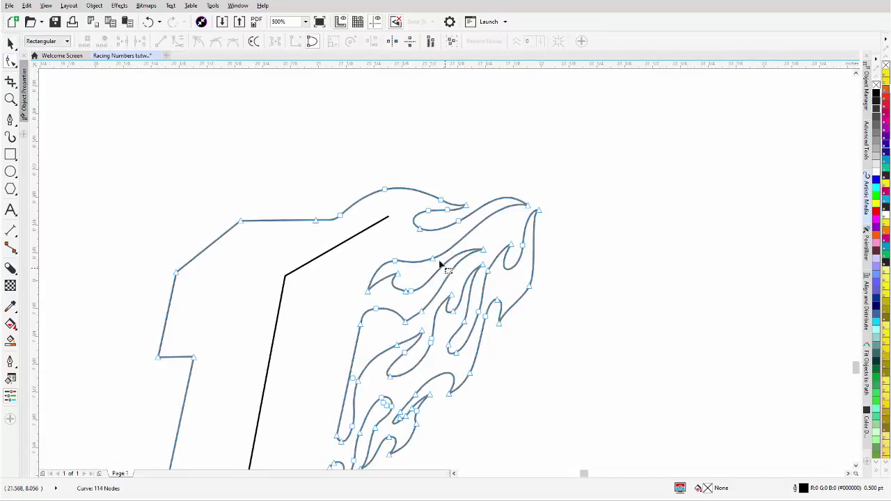
pyautogui.click(395, 261)
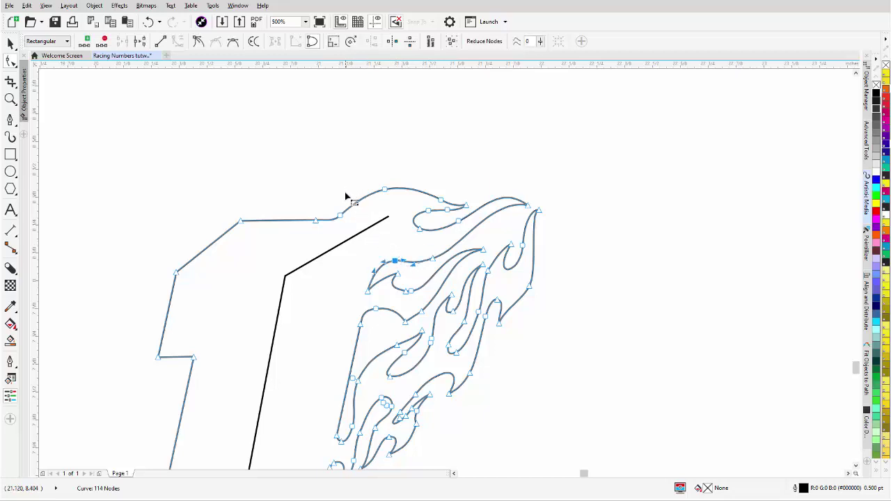
pyautogui.keyDown('shift'); pyautogui.click(340, 216); pyautogui.keyUp('shift')
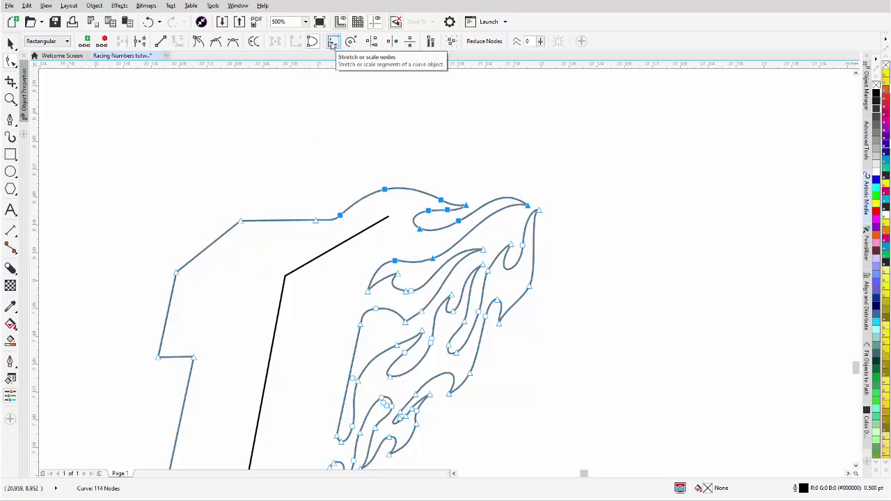
pyautogui.click(333, 43)
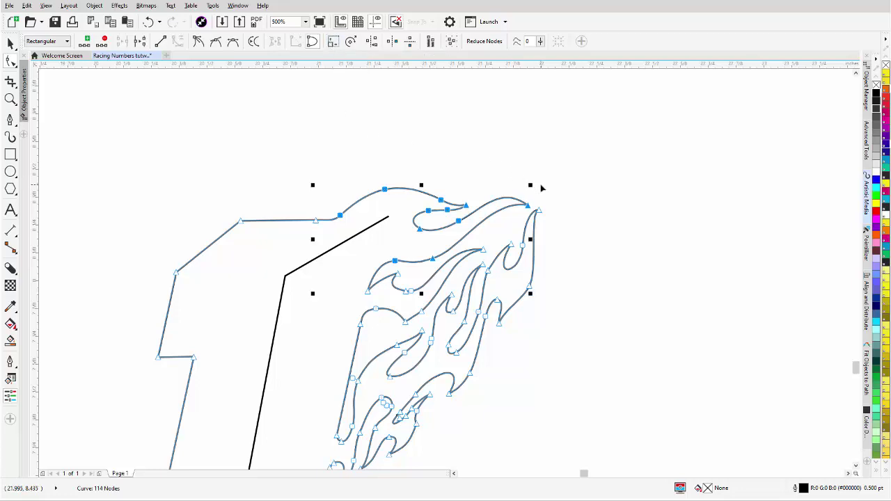
pyautogui.moveTo(530, 186); pyautogui.dragTo(504, 198)
pyautogui.moveTo(450, 233); pyautogui.dragTo(454, 231)
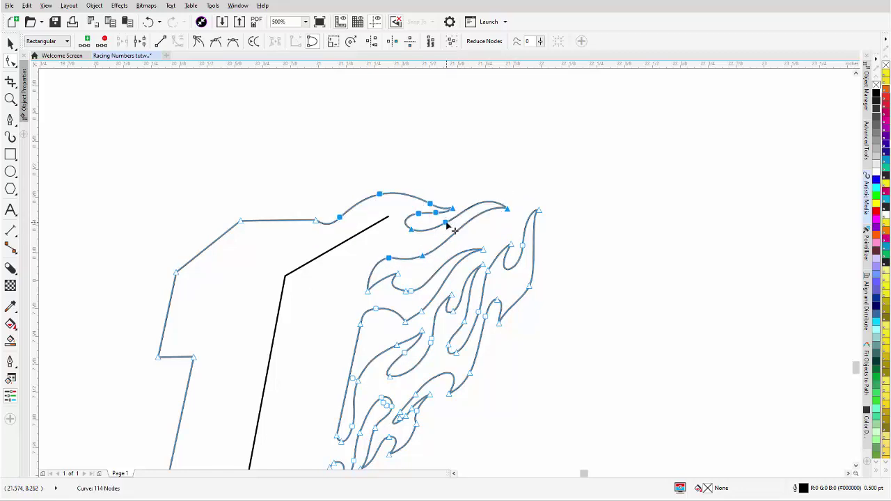
# Smooth the junction between the 1's straight top edge and the top flame, raising the flame's base node slightly
pyautogui.press('F3')
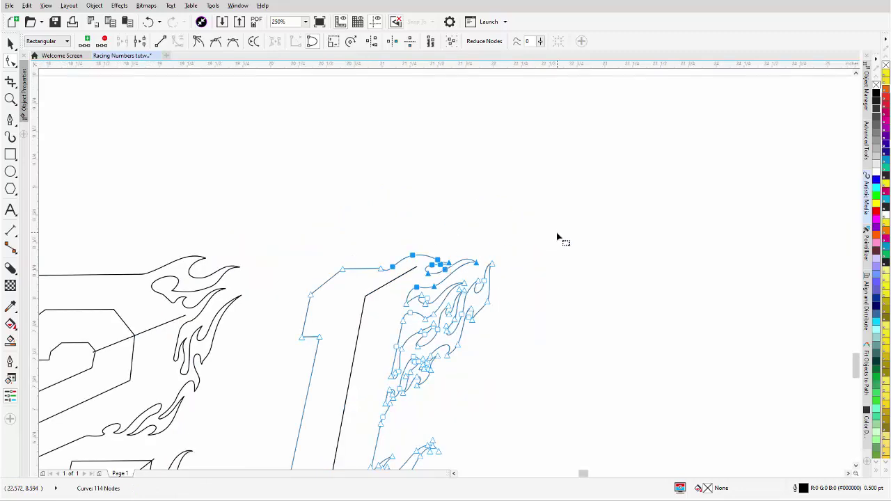
pyautogui.scroll(2, 417, 257)
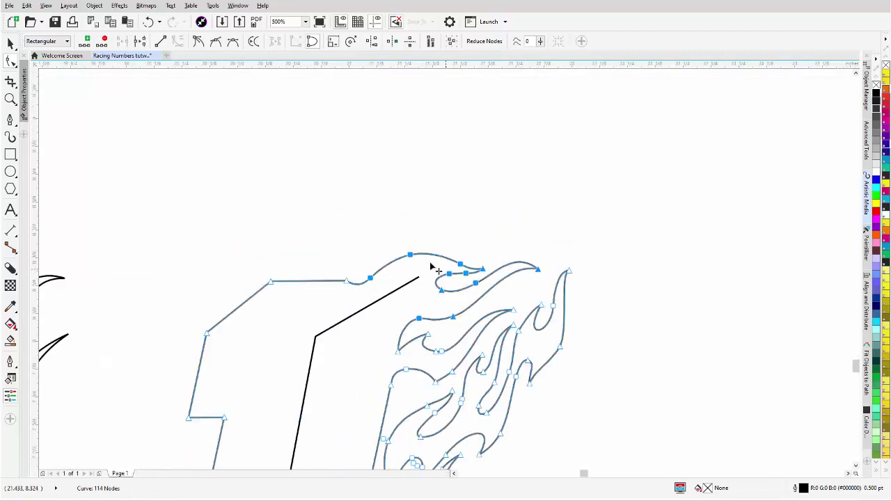
pyautogui.click(350, 285)
pyautogui.scroll(1, 350, 285)
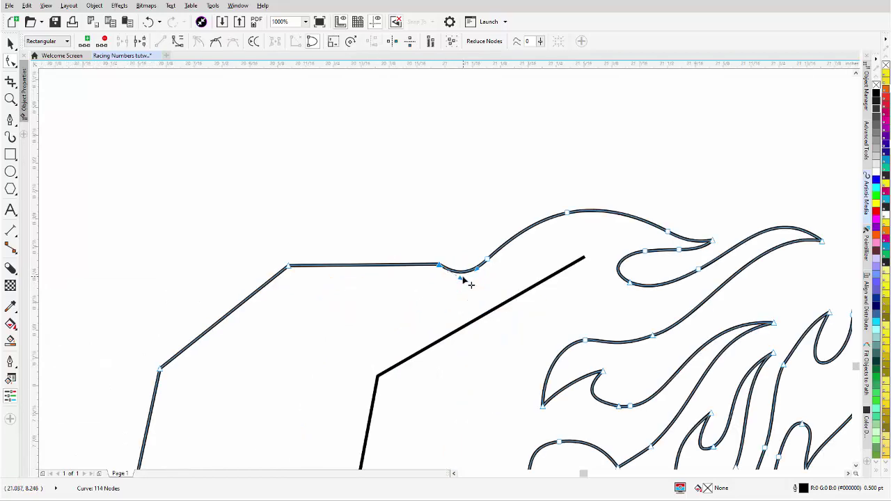
pyautogui.moveTo(461, 277); pyautogui.dragTo(491, 256)
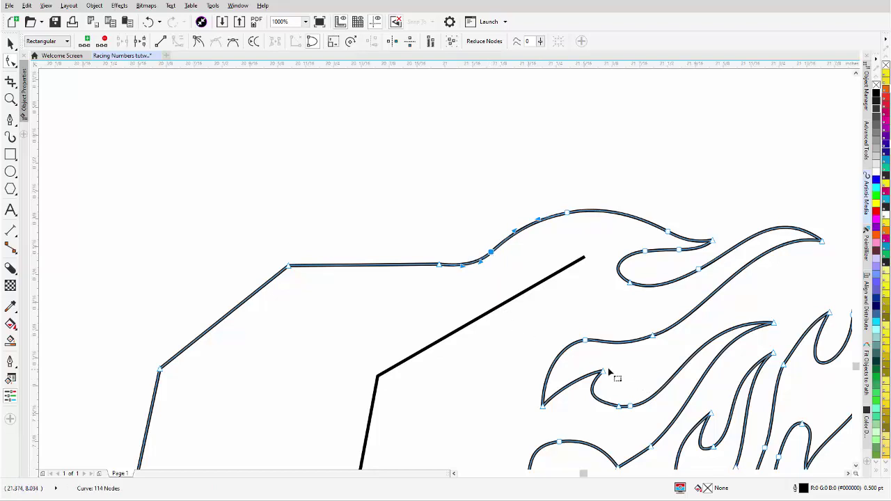
# Move the small hooked tip below the second flame up and outward, and bow its straight edge into a curve
pyautogui.moveTo(604, 370)
pyautogui.mouseDown()
pyautogui.moveTo(627, 364)
pyautogui.moveTo(603, 362)
pyautogui.mouseUp()
pyautogui.moveTo(558, 397)
pyautogui.mouseDown()
pyautogui.moveTo(563, 374)
pyautogui.moveTo(569, 383)
pyautogui.mouseUp()
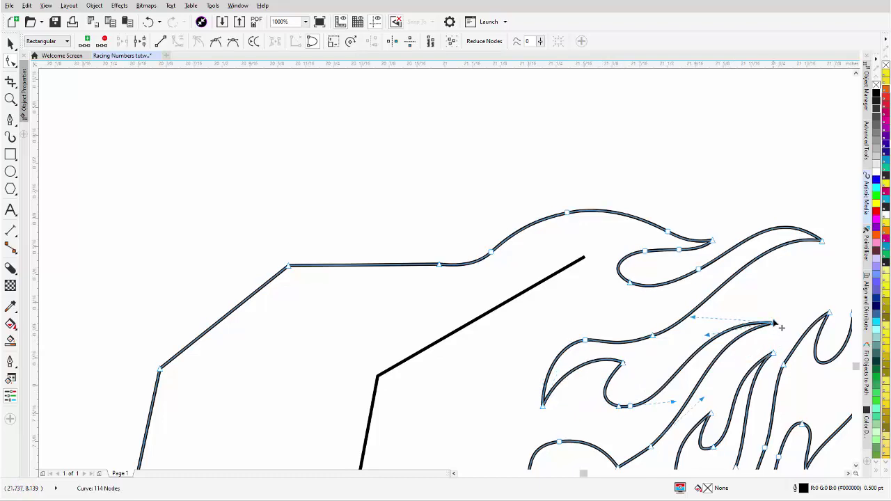
# Shift the rightmost flame tip of the 1, together with the adjoining node on its inner edge, slightly inward
pyautogui.moveTo(774, 325); pyautogui.dragTo(775, 325)
pyautogui.scroll(-1, 778, 331)
pyautogui.scroll(1, 449, 274)
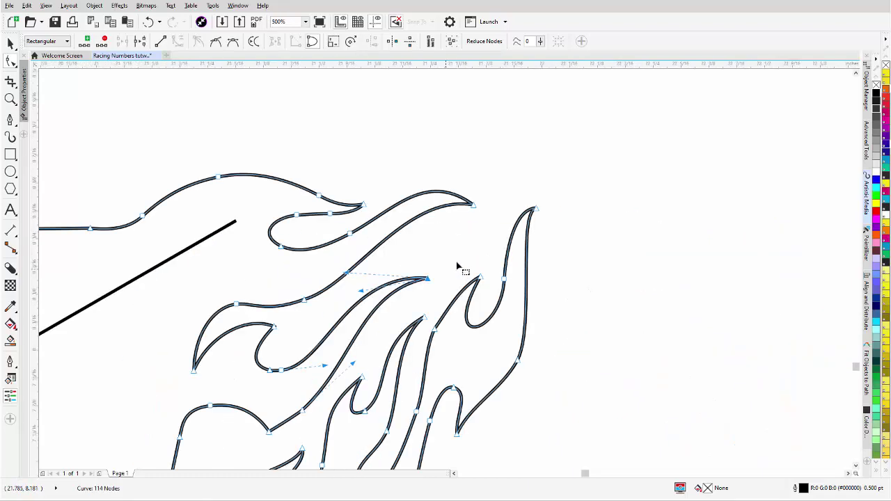
pyautogui.moveTo(553, 197); pyautogui.dragTo(515, 282)
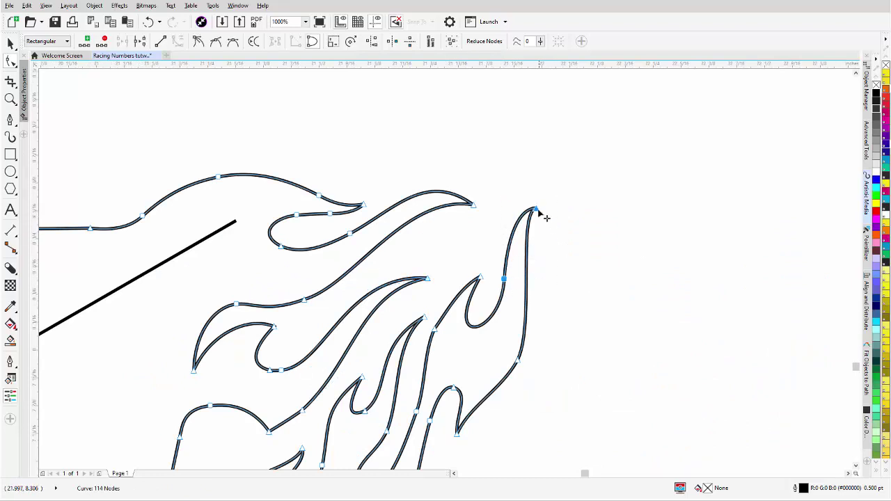
pyautogui.moveTo(537, 211); pyautogui.dragTo(527, 206)
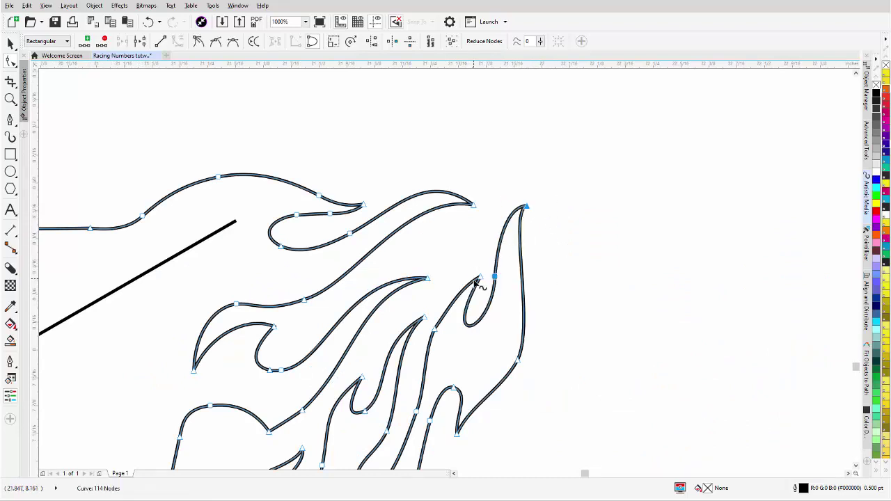
# Adjust the nodes of the smaller flame beside that tip and the 1's outer flame edge, and deselect the curve
pyautogui.moveTo(481, 278); pyautogui.dragTo(437, 332)
pyautogui.moveTo(471, 281); pyautogui.dragTo(431, 380)
pyautogui.moveTo(523, 367); pyautogui.dragTo(513, 369)
pyautogui.scroll(-5, 383, 354)
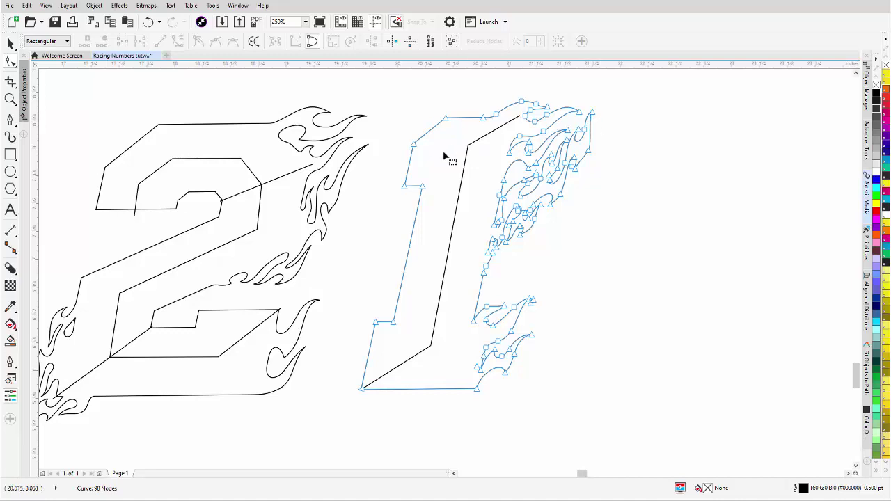
pyautogui.click(11, 43)
pyautogui.click(661, 296)
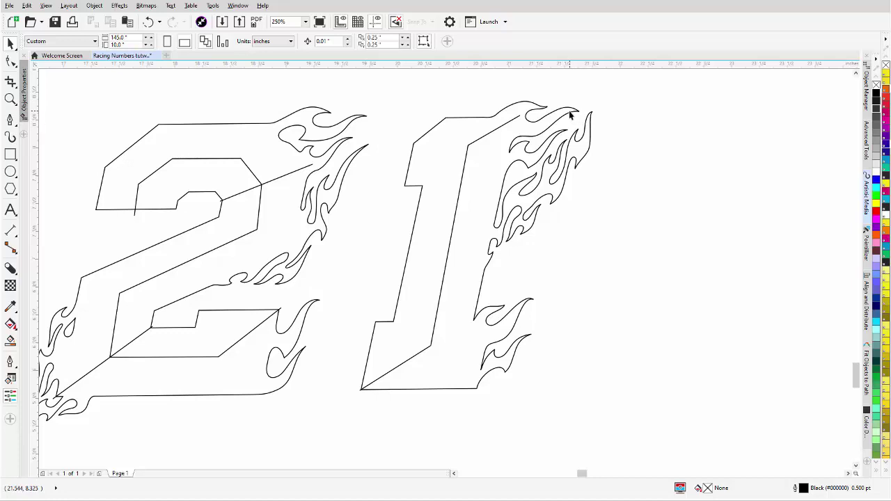
# Extend the tip of the 1's upper flame slightly up and outward by moving its node
pyautogui.click(565, 157)
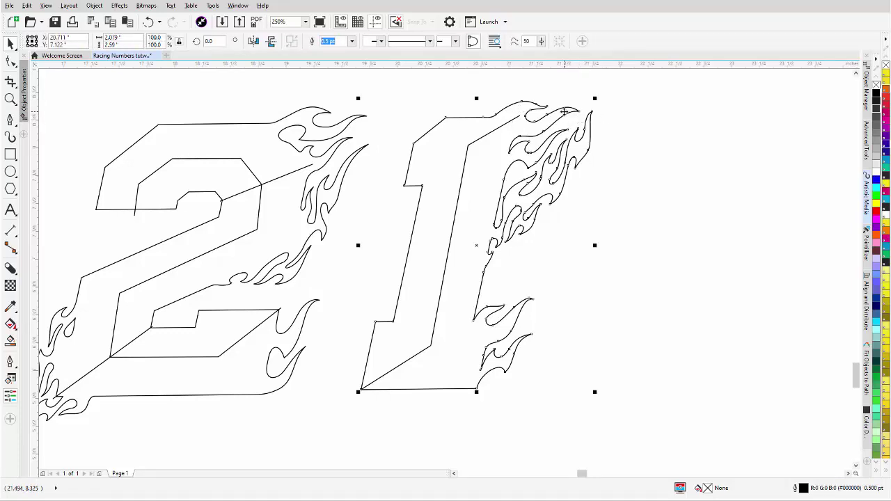
pyautogui.press('F10')
pyautogui.moveTo(581, 122); pyautogui.dragTo(590, 112)
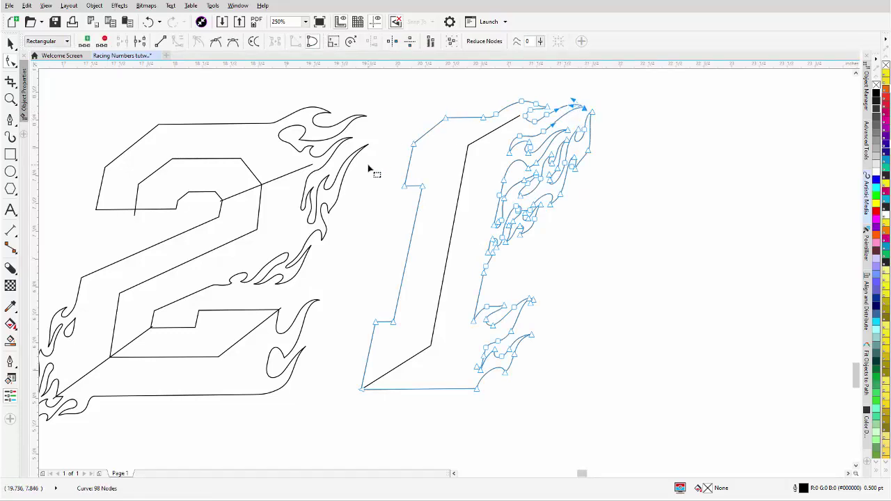
# Stretch the tip of the 2's third upper flame up and outward, and bow both of its edges with the node handles
pyautogui.click(337, 161)
pyautogui.scroll(2, 335, 162)
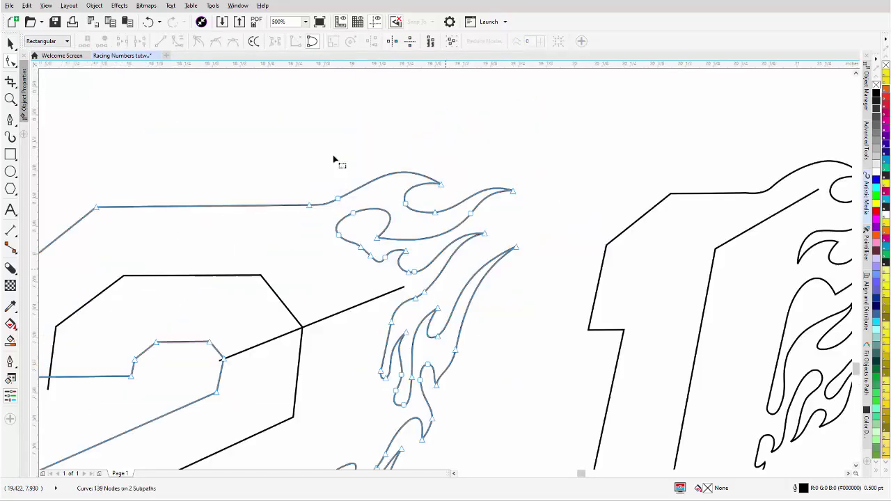
pyautogui.scroll(1, 449, 281)
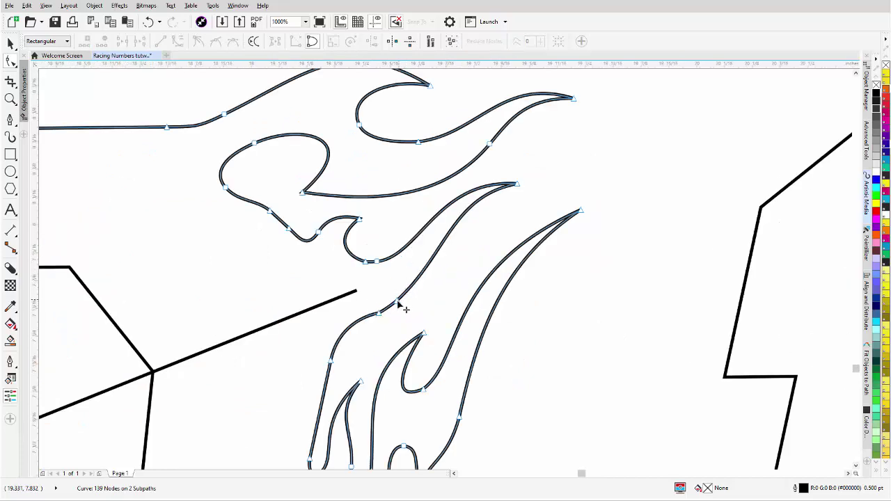
pyautogui.moveTo(516, 184); pyautogui.dragTo(576, 166)
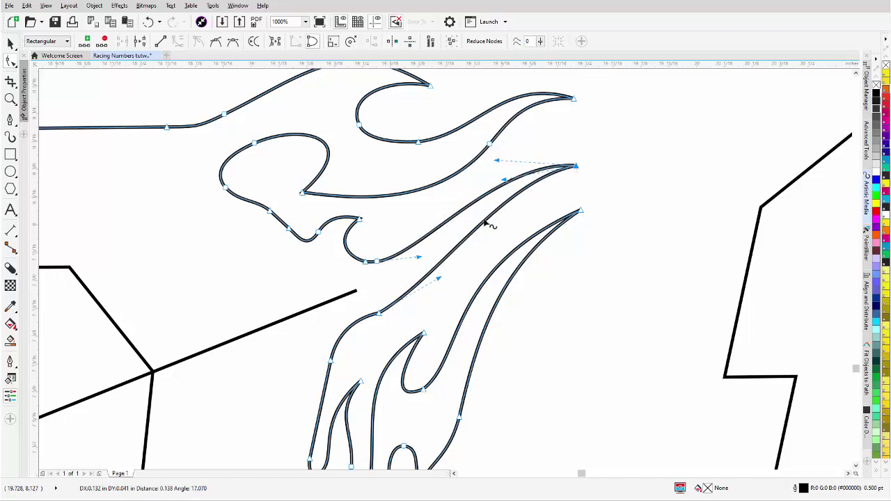
pyautogui.click(503, 160)
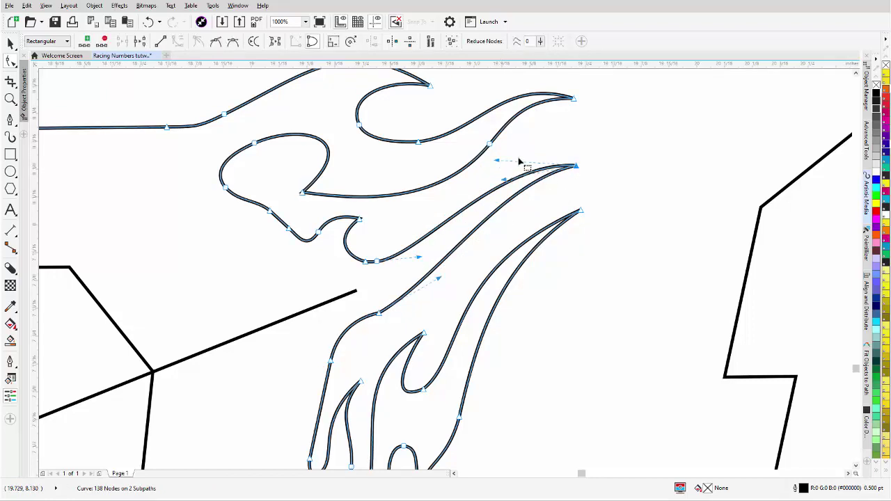
pyautogui.moveTo(501, 161)
pyautogui.mouseDown()
pyautogui.moveTo(512, 153)
pyautogui.moveTo(503, 145)
pyautogui.mouseUp()
pyautogui.moveTo(440, 280); pyautogui.dragTo(471, 304)
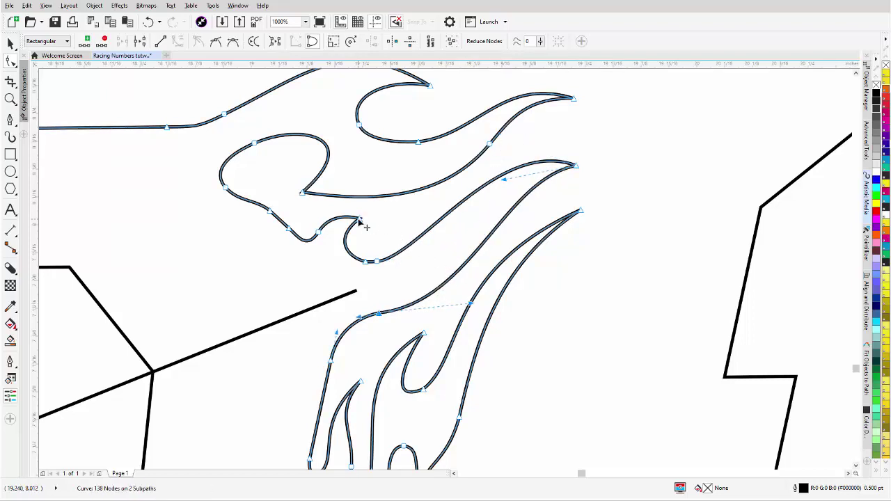
# Reshape the small inner flame above the 2's loose diagonal line, moving its tip outward and deleting the extra node at its base
pyautogui.moveTo(359, 219)
pyautogui.mouseDown()
pyautogui.moveTo(382, 217)
pyautogui.moveTo(353, 208)
pyautogui.mouseUp()
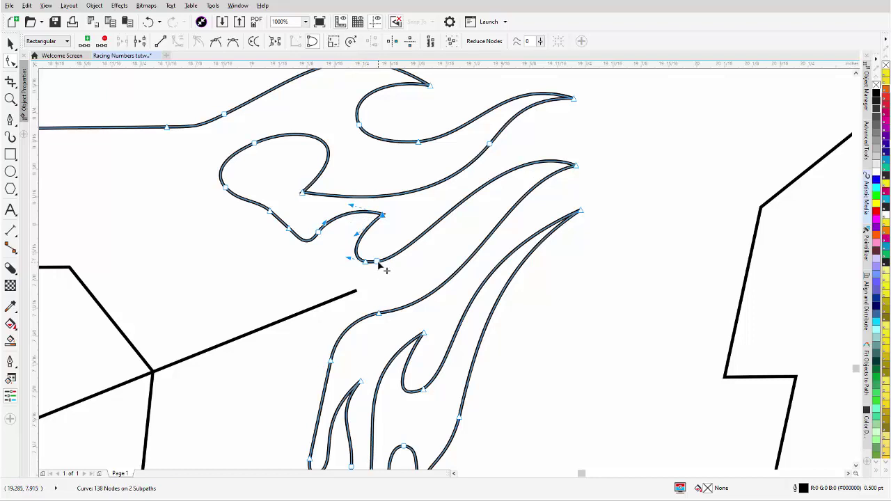
pyautogui.moveTo(382, 262); pyautogui.dragTo(388, 272)
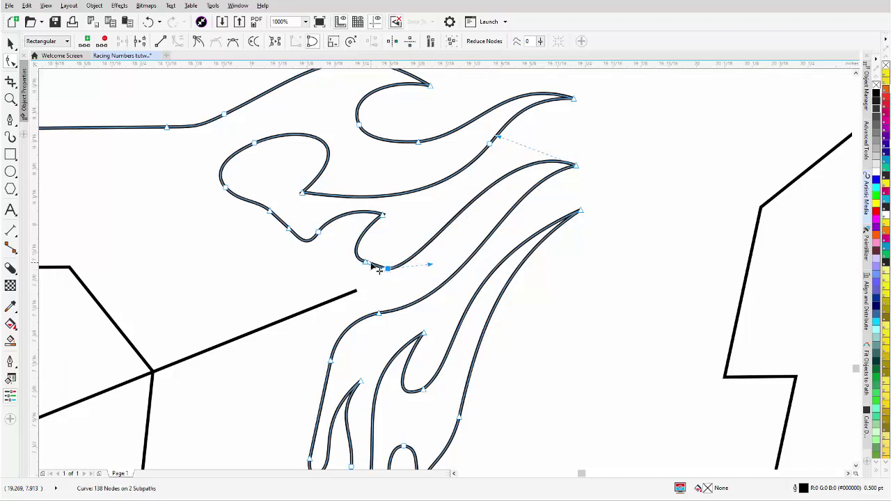
pyautogui.press('Delete')
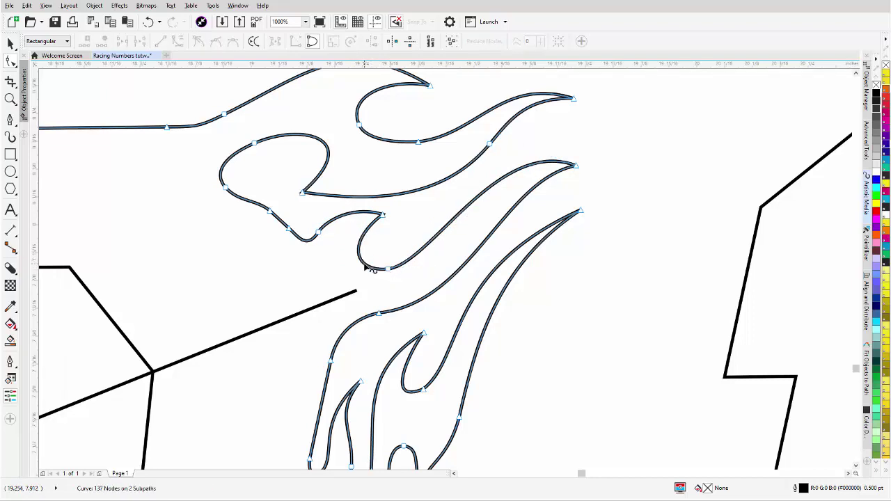
pyautogui.moveTo(388, 218)
pyautogui.mouseDown()
pyautogui.moveTo(404, 227)
pyautogui.moveTo(397, 221)
pyautogui.mouseUp()
pyautogui.click(402, 224)
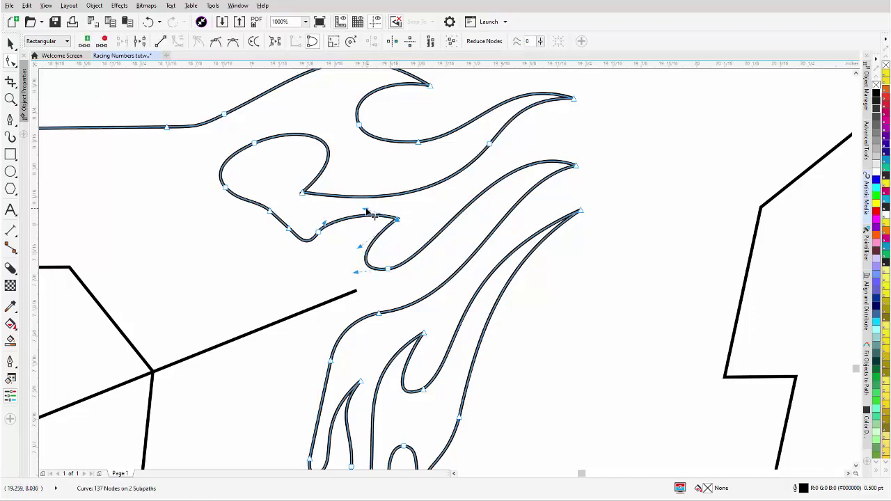
pyautogui.moveTo(366, 216); pyautogui.dragTo(403, 217)
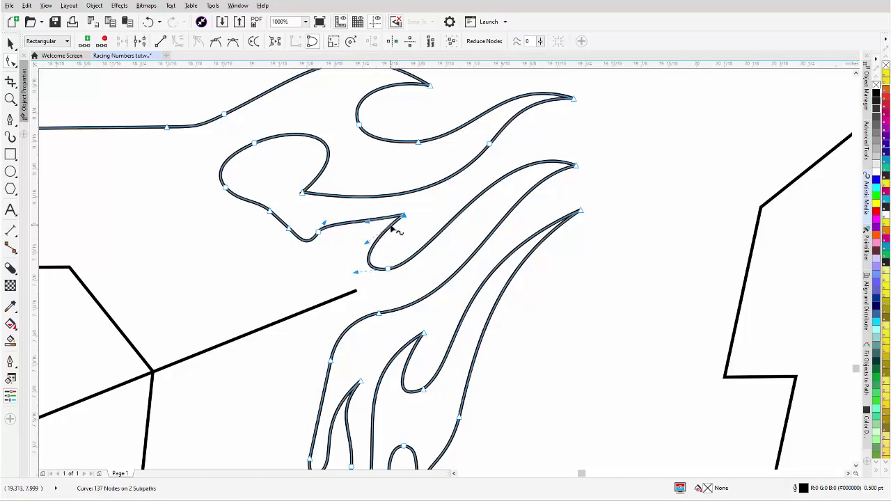
# Add nodes on both edges near the small flame's tip, pull the tip up and outward, and curve its upper edge
pyautogui.doubleClick(387, 221)
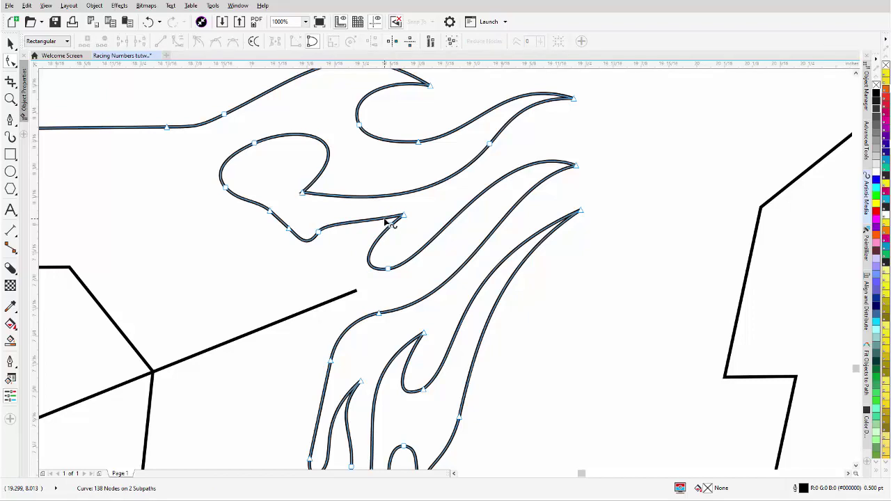
pyautogui.click(403, 217)
pyautogui.moveTo(411, 220); pyautogui.dragTo(406, 211)
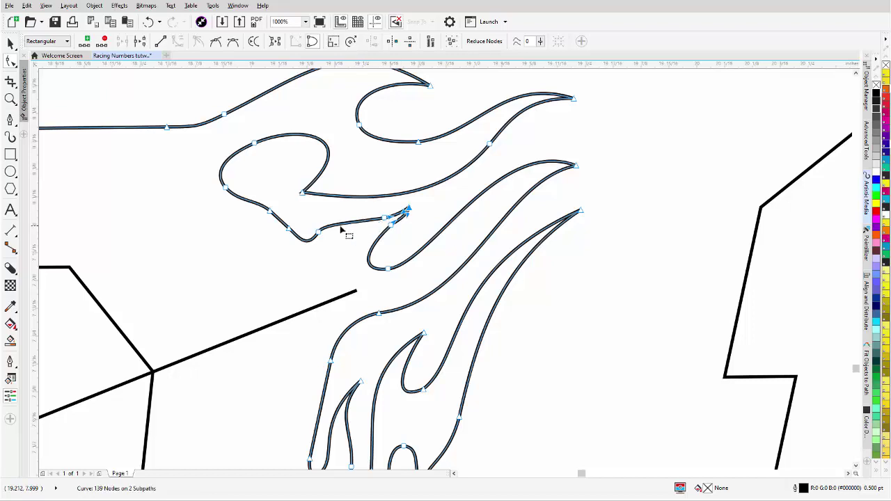
pyautogui.click(318, 232)
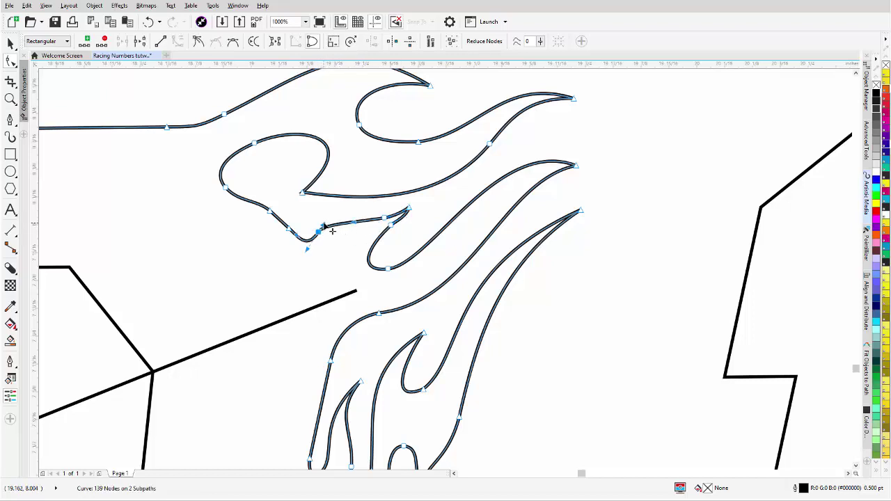
pyautogui.moveTo(324, 227); pyautogui.dragTo(356, 211)
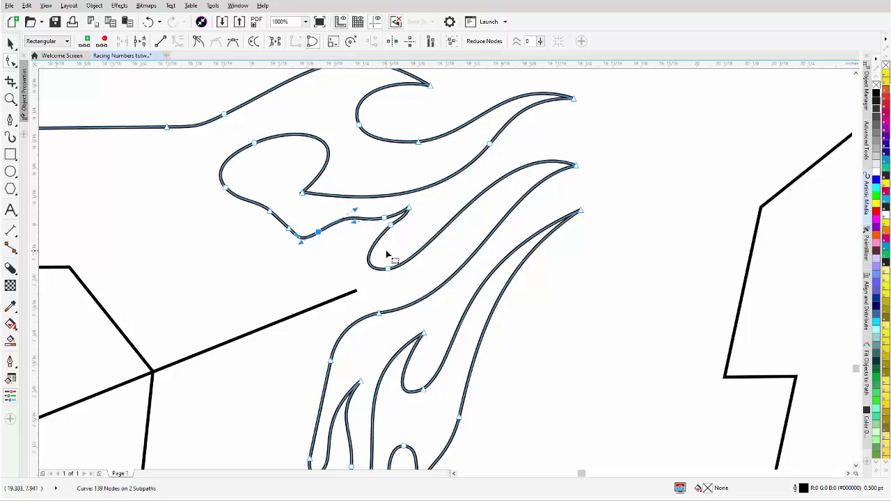
# Pull the long third flame's tip slightly back and down, and deselect the 2's outline
pyautogui.scroll(-2, 388, 255)
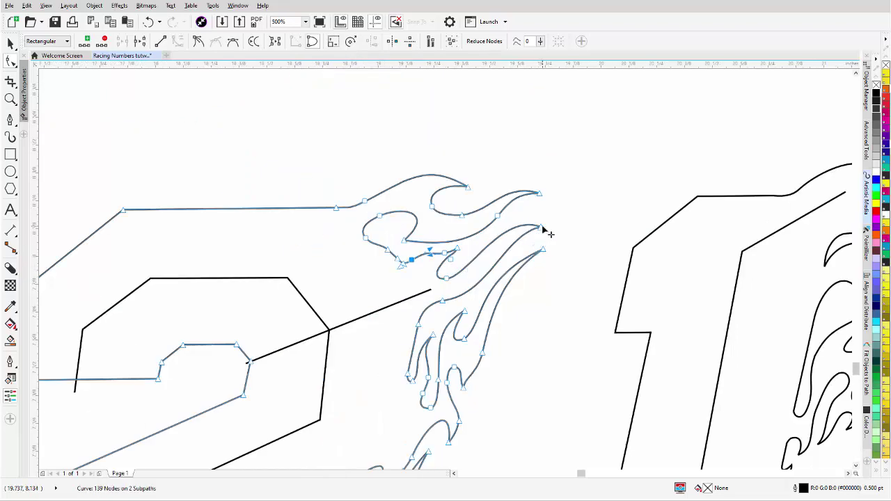
pyautogui.moveTo(543, 228); pyautogui.dragTo(526, 235)
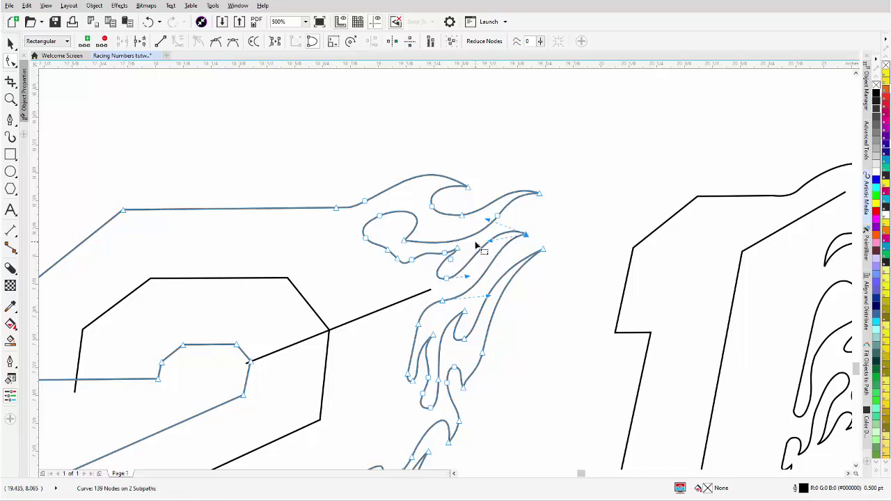
pyautogui.click(10, 44)
pyautogui.press('Escape')
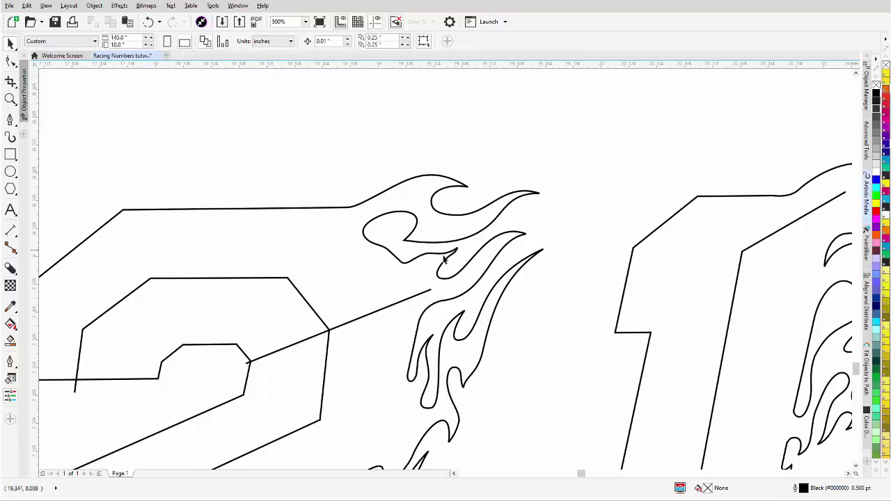
# Round the lower edge of the 2's small inner flame by adjusting its node and handles, and lengthen the tip
pyautogui.scroll(4, 461, 266)
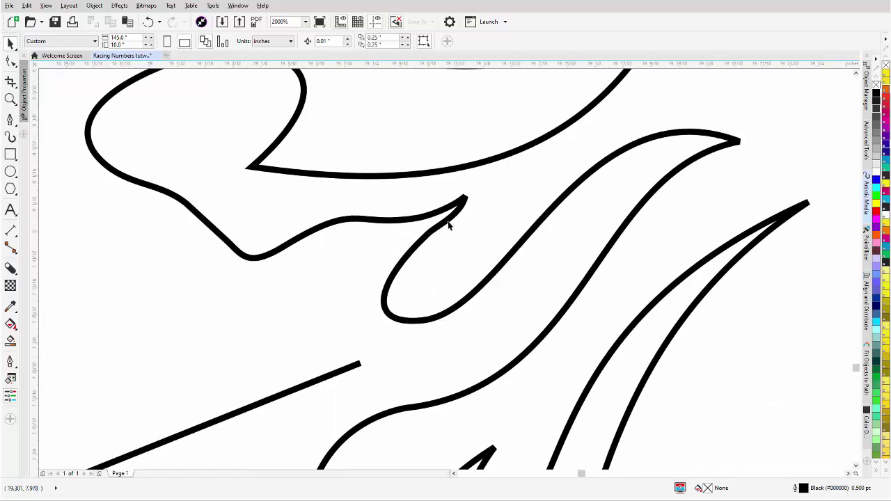
pyautogui.click(10, 61)
pyautogui.click(433, 234)
pyautogui.click(429, 236)
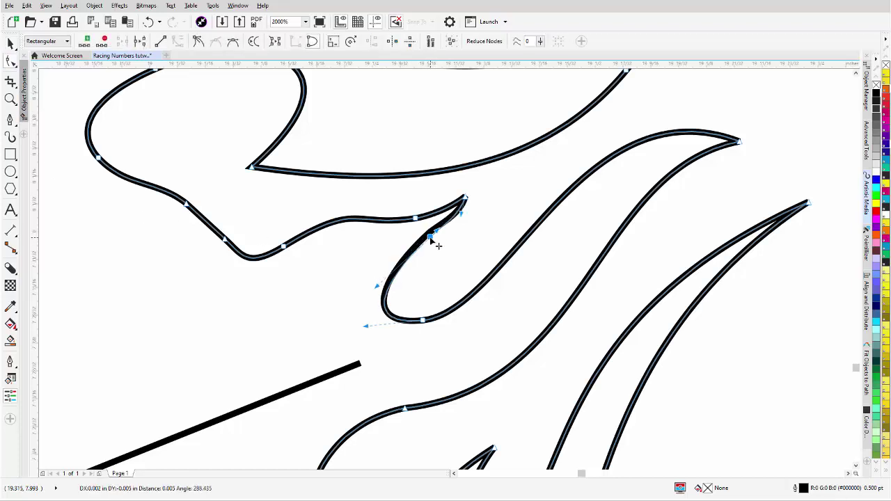
pyautogui.moveTo(439, 230); pyautogui.dragTo(440, 238)
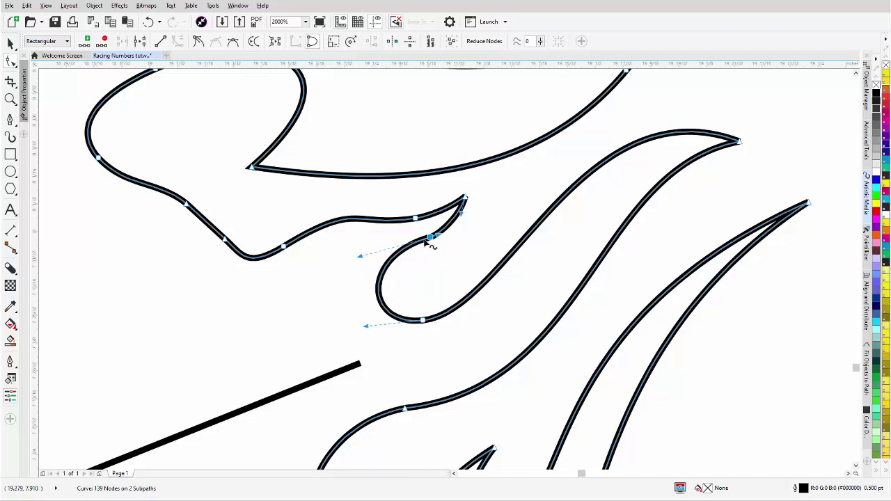
pyautogui.moveTo(440, 245); pyautogui.dragTo(454, 248)
pyautogui.moveTo(471, 202); pyautogui.dragTo(492, 195)
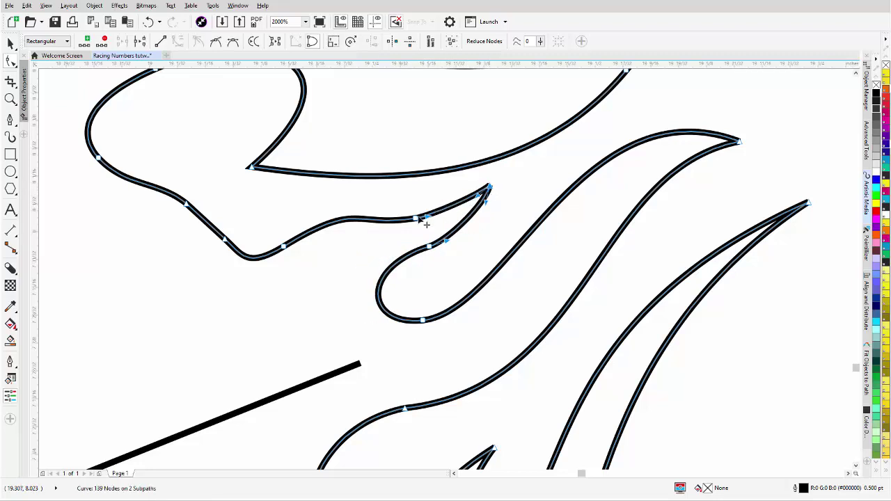
# Smooth the small flame's upper edge and the adjoining dip with their nodes and handles, and leave node editing
pyautogui.moveTo(418, 218); pyautogui.dragTo(416, 213)
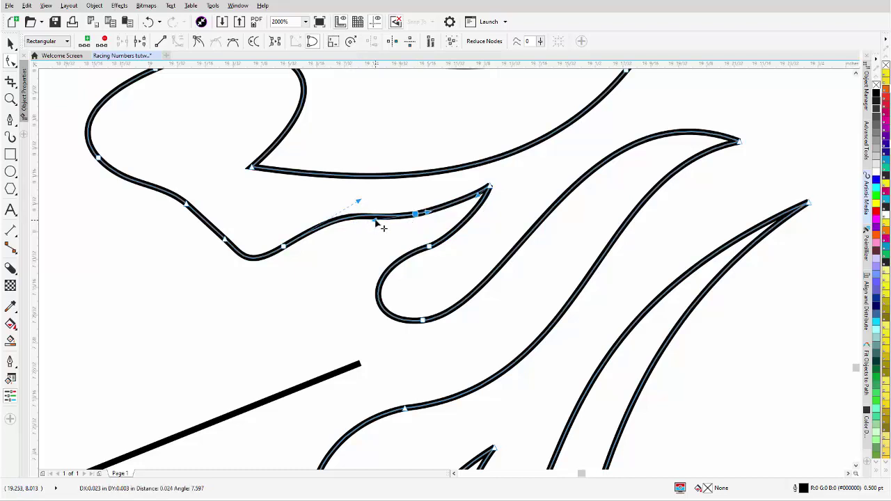
pyautogui.moveTo(360, 202); pyautogui.dragTo(360, 192)
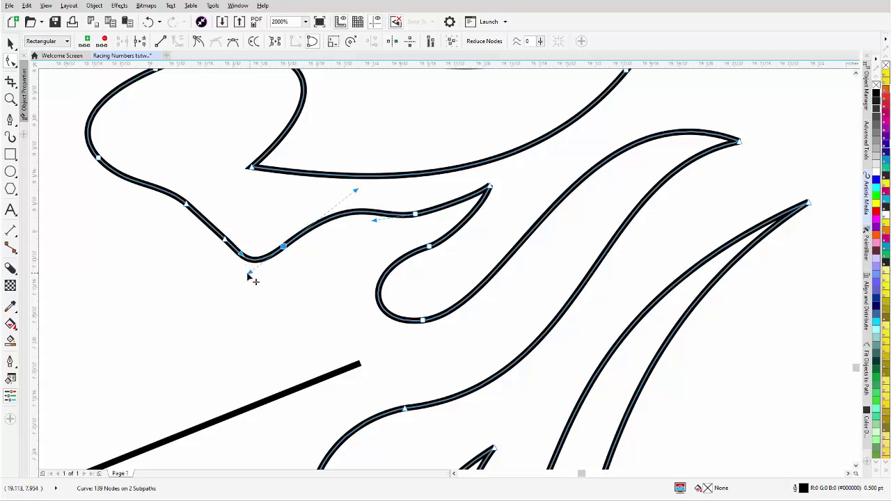
pyautogui.moveTo(250, 271); pyautogui.dragTo(259, 264)
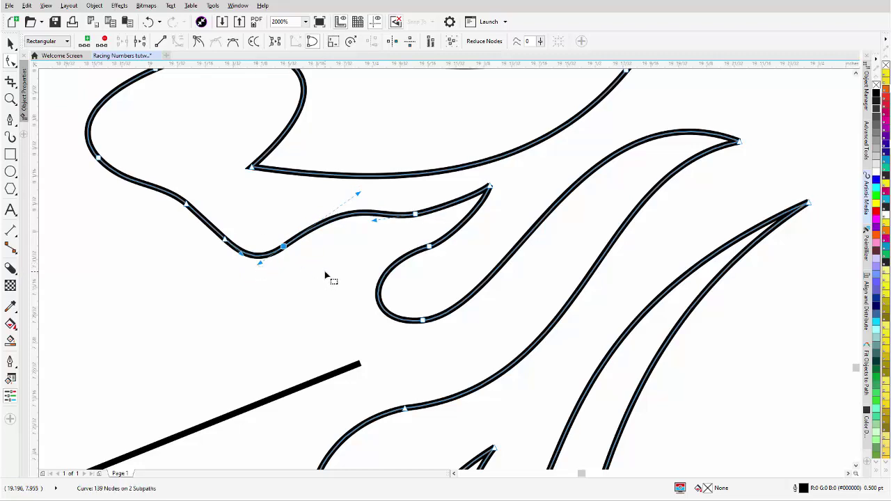
pyautogui.scroll(-2, 328, 276)
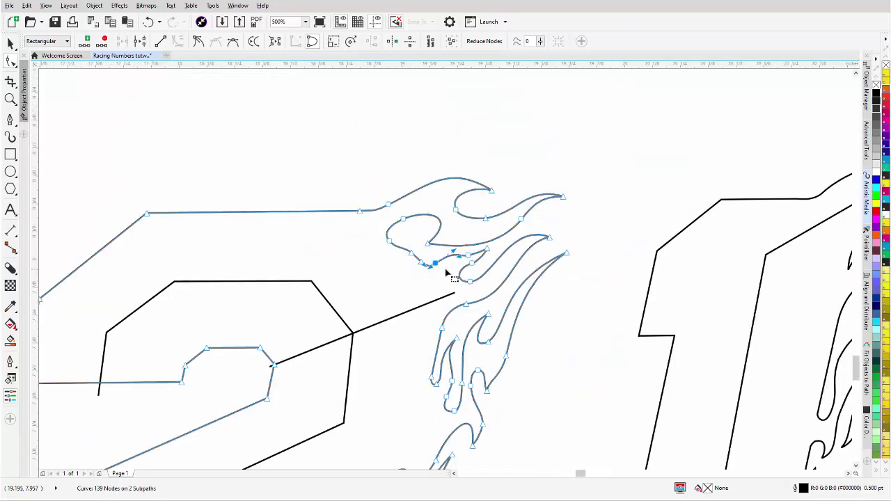
pyautogui.scroll(-2, 446, 273)
pyautogui.click(10, 43)
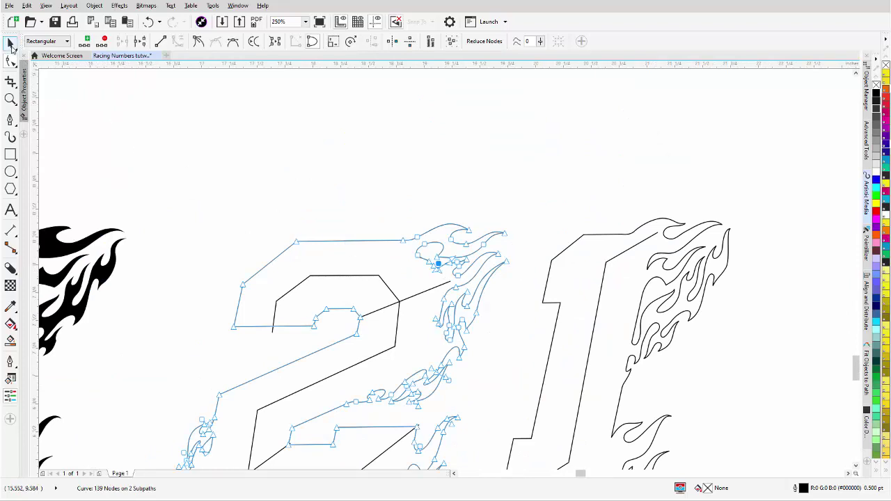
pyautogui.scroll(-3, 380, 330)
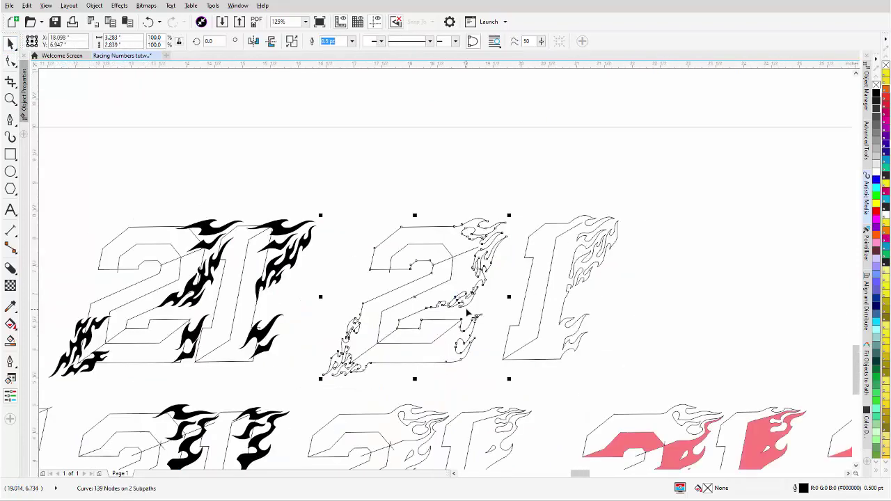
pyautogui.scroll(3, 446, 273)
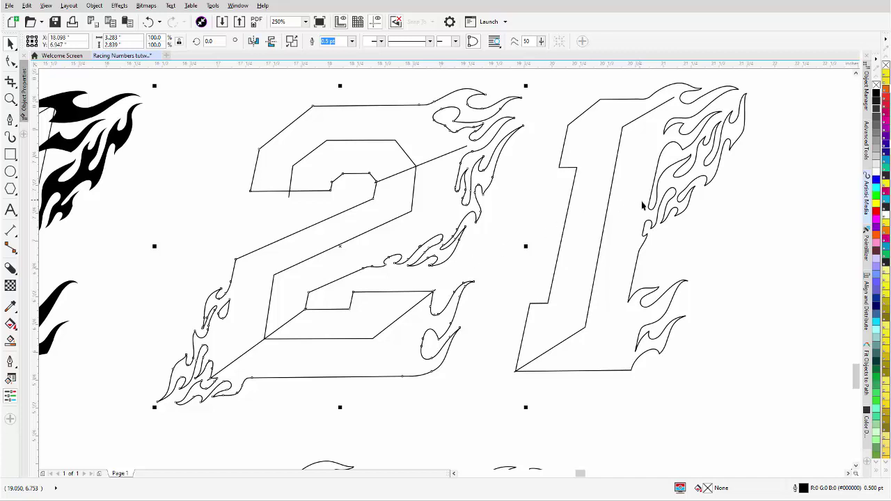
# Select the 1 for node editing and smooth the transition where its straight top edge meets the first flame
pyautogui.click(661, 101)
pyautogui.scroll(2, 647, 105)
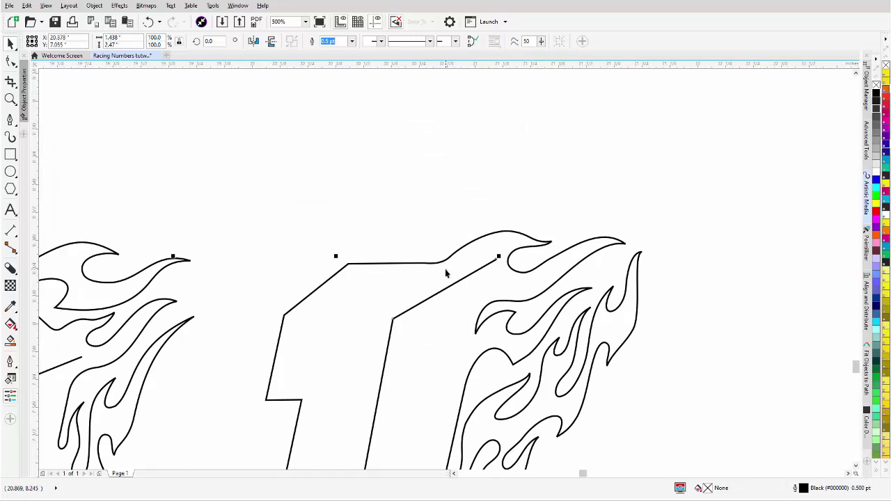
pyautogui.scroll(2, 445, 268)
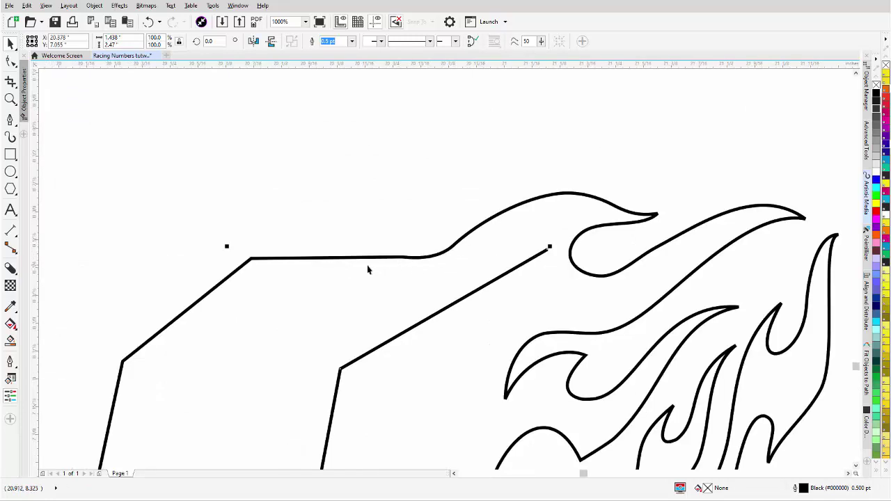
pyautogui.click(10, 61)
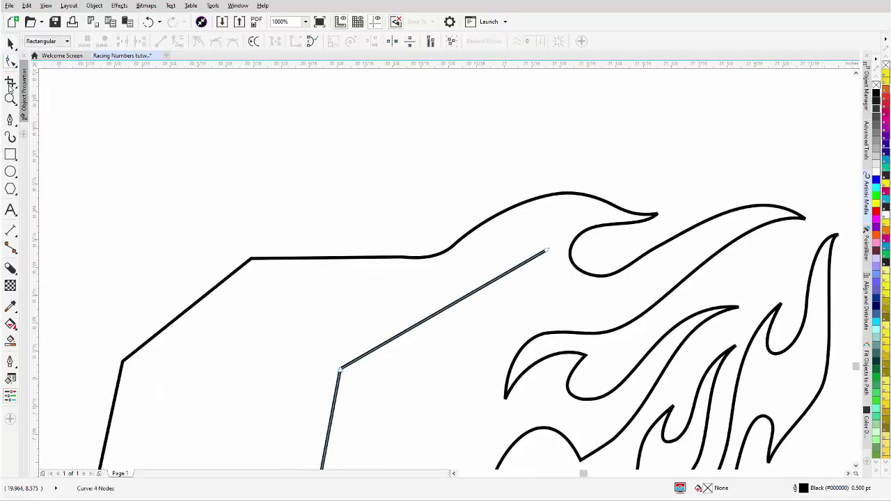
pyautogui.click(404, 258)
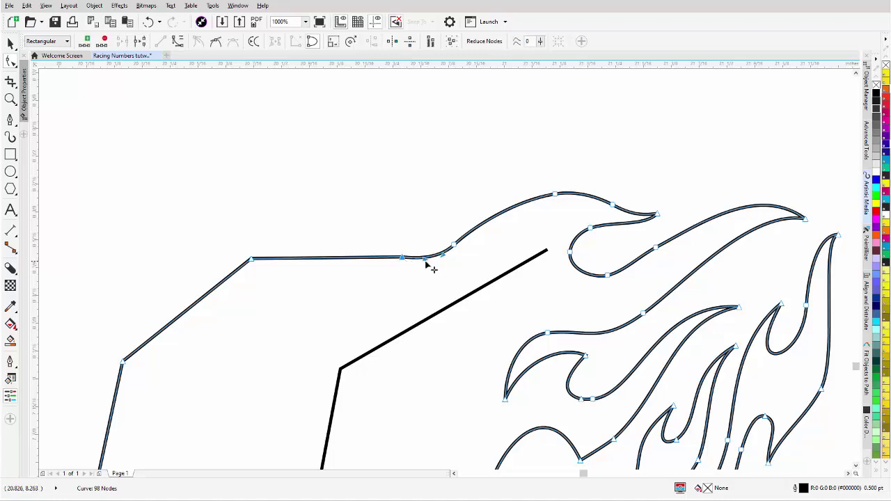
pyautogui.click(428, 259)
pyautogui.click(446, 255)
# Extend the 1's inner line to the second flame's tip, adding nodes that bend it along the flame's middle
pyautogui.click(480, 291)
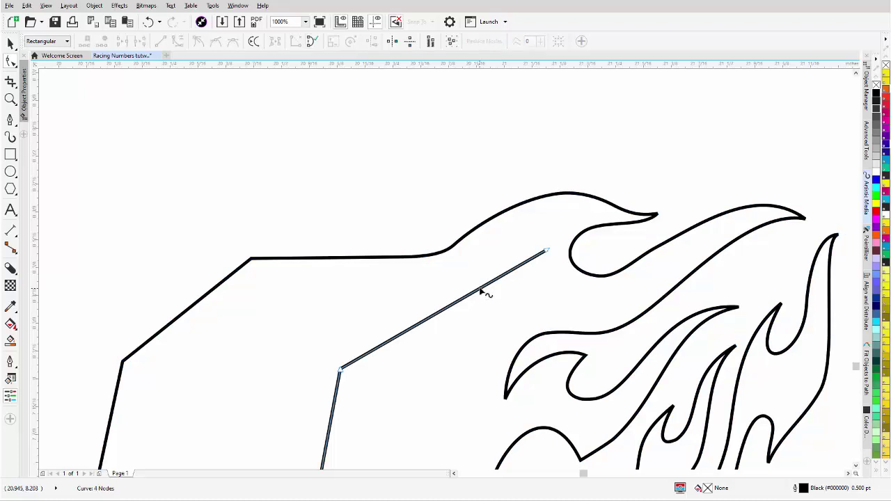
pyautogui.click(547, 254)
pyautogui.moveTo(547, 254); pyautogui.dragTo(814, 214)
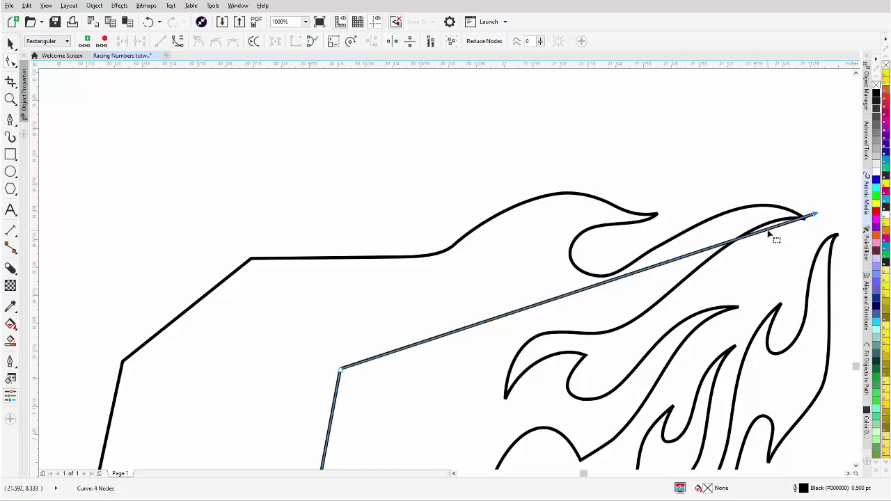
pyautogui.moveTo(768, 230); pyautogui.dragTo(683, 262)
pyautogui.click(592, 295)
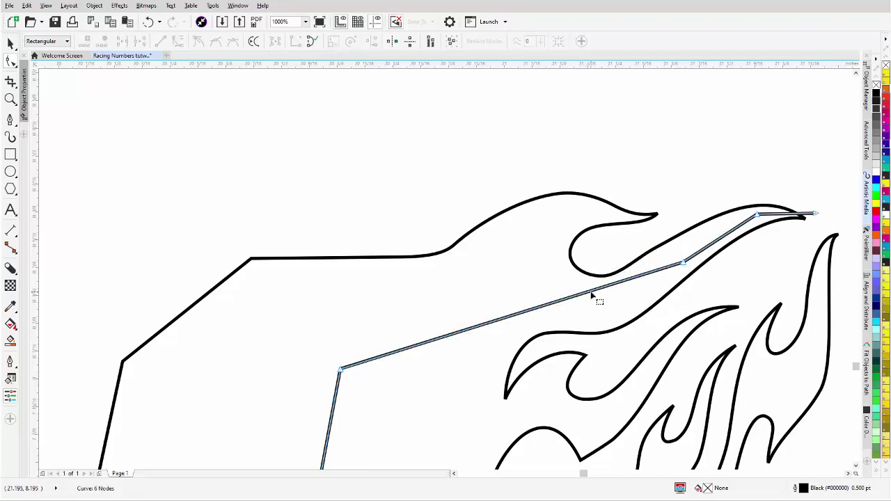
pyautogui.moveTo(590, 293); pyautogui.dragTo(583, 316)
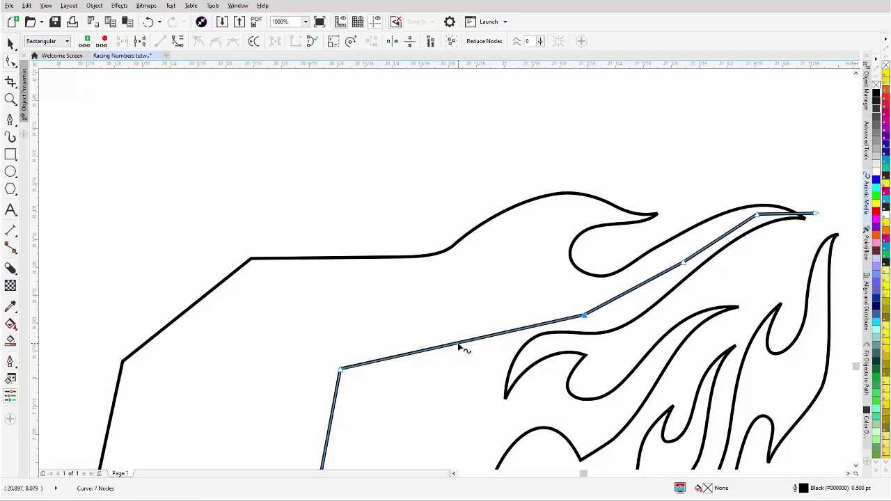
pyautogui.moveTo(459, 348); pyautogui.dragTo(457, 315)
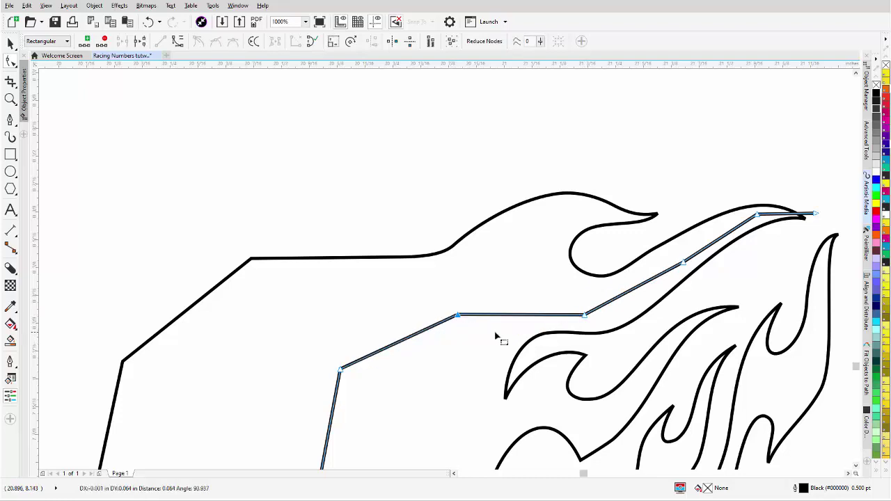
# Convert the 1's bent inner line segments to curves and make their nodes symmetrical
pyautogui.moveTo(789, 188); pyautogui.dragTo(395, 377)
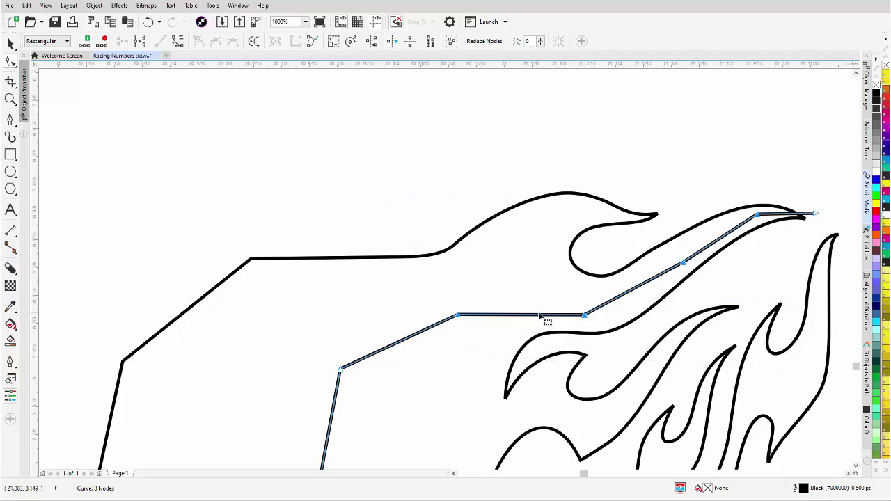
pyautogui.click(641, 286)
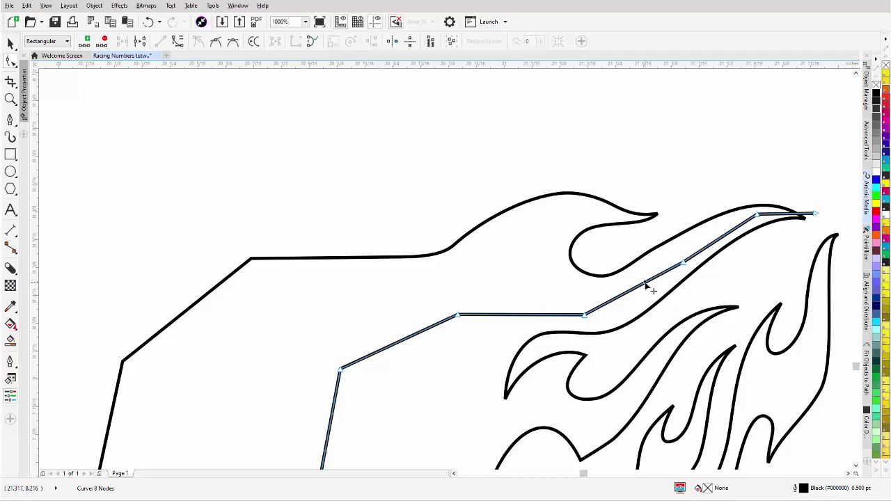
pyautogui.moveTo(800, 178); pyautogui.dragTo(445, 363)
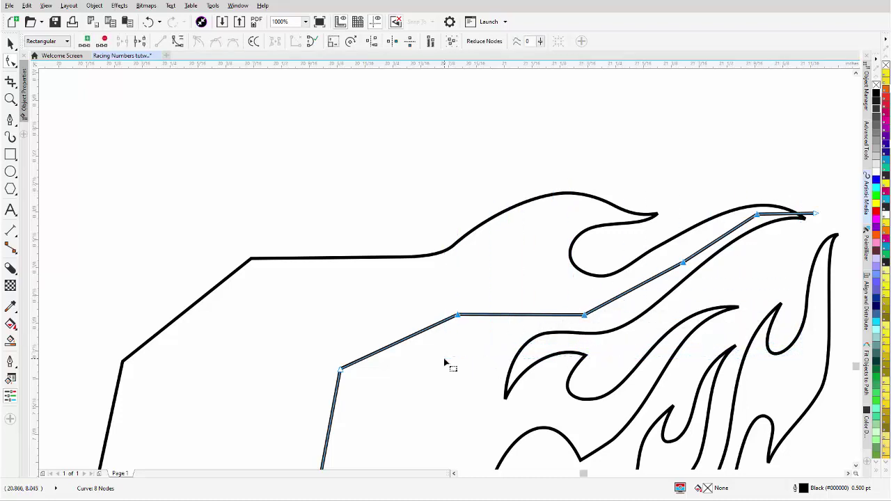
pyautogui.click(178, 42)
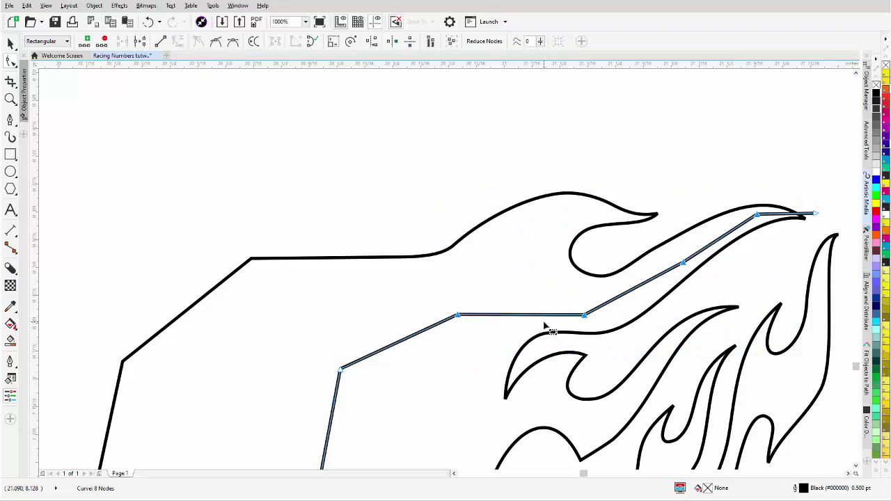
pyautogui.click(471, 313)
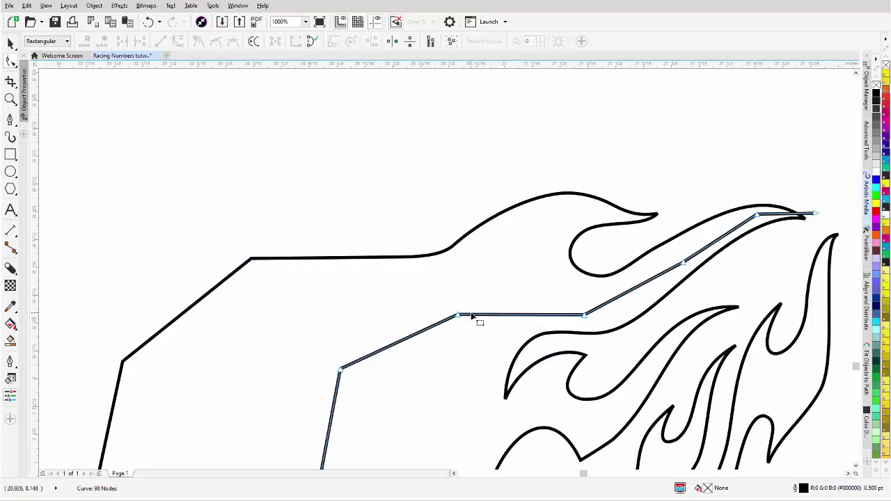
pyautogui.moveTo(503, 317); pyautogui.dragTo(503, 306)
pyautogui.moveTo(779, 193); pyautogui.dragTo(413, 369)
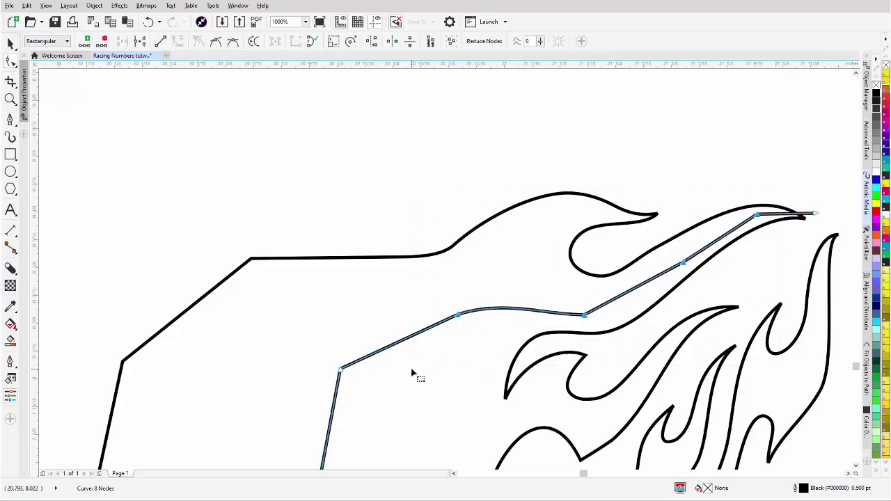
pyautogui.click(233, 42)
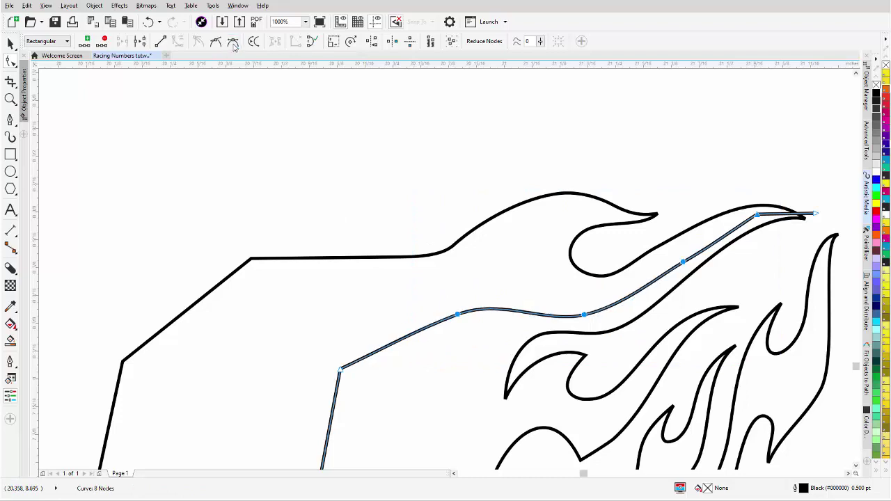
# Convert the inner line's last segment to a curve and make the node before its tip symmetrical, refining the bend
pyautogui.click(786, 215)
pyautogui.rightClick(785, 217)
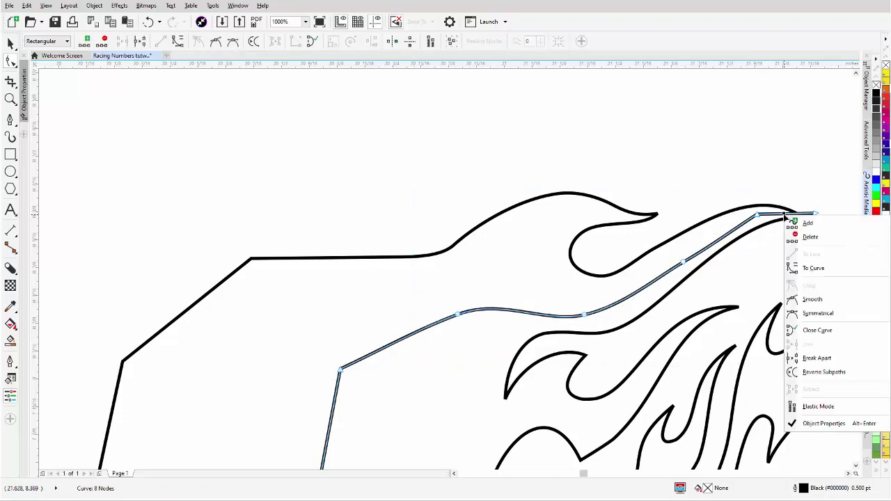
pyautogui.click(807, 269)
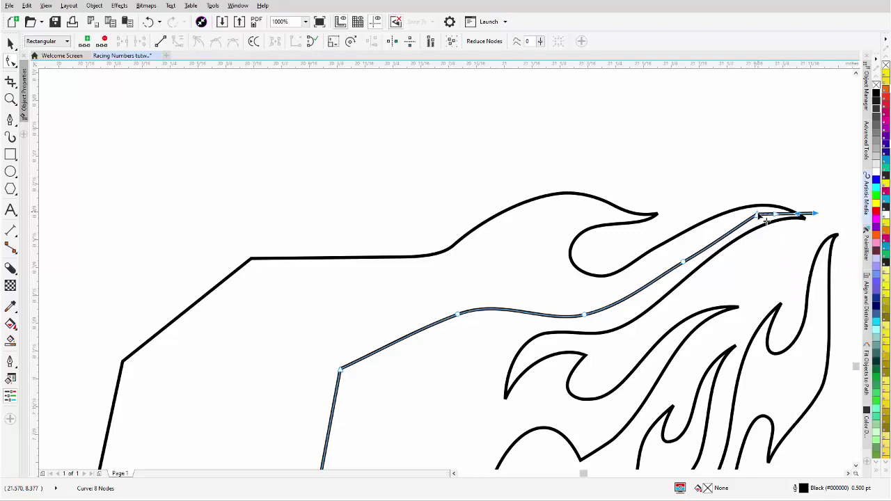
pyautogui.click(234, 41)
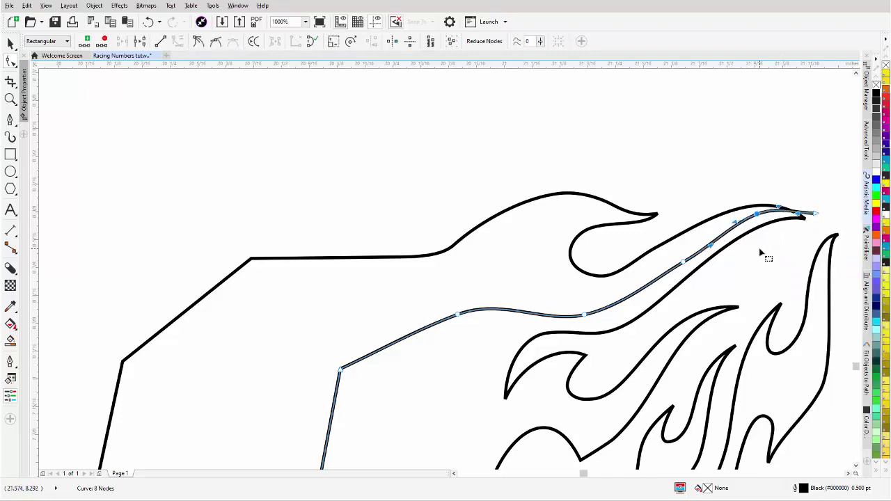
pyautogui.moveTo(714, 252); pyautogui.dragTo(688, 286)
# Adjust the node and handle on the upper edge of the 1's second flame to refine its curve
pyautogui.click(673, 248)
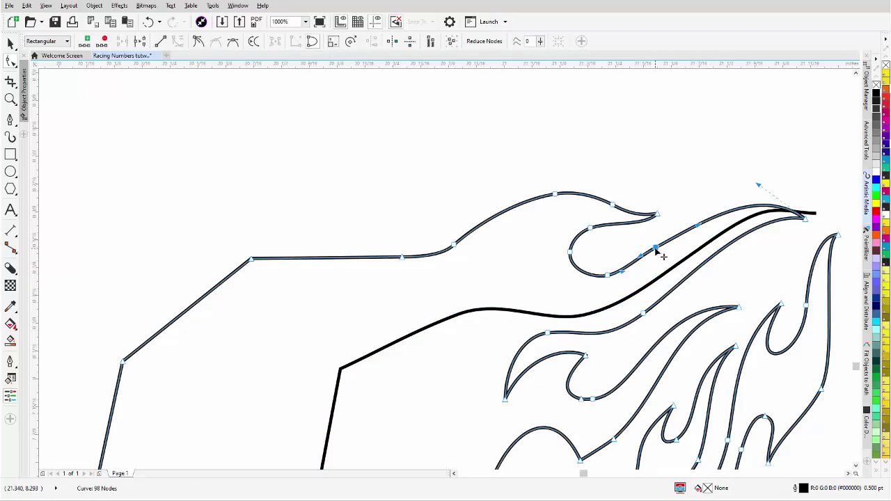
pyautogui.moveTo(655, 249); pyautogui.dragTo(658, 252)
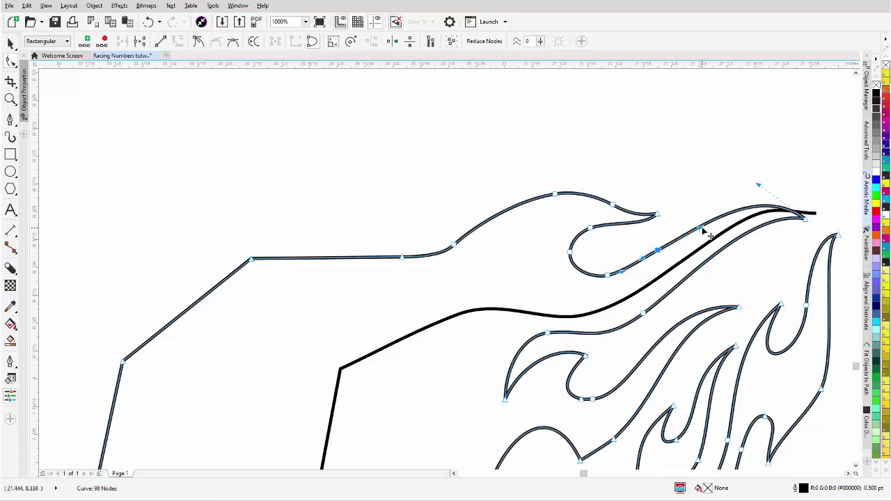
pyautogui.moveTo(703, 230); pyautogui.dragTo(673, 252)
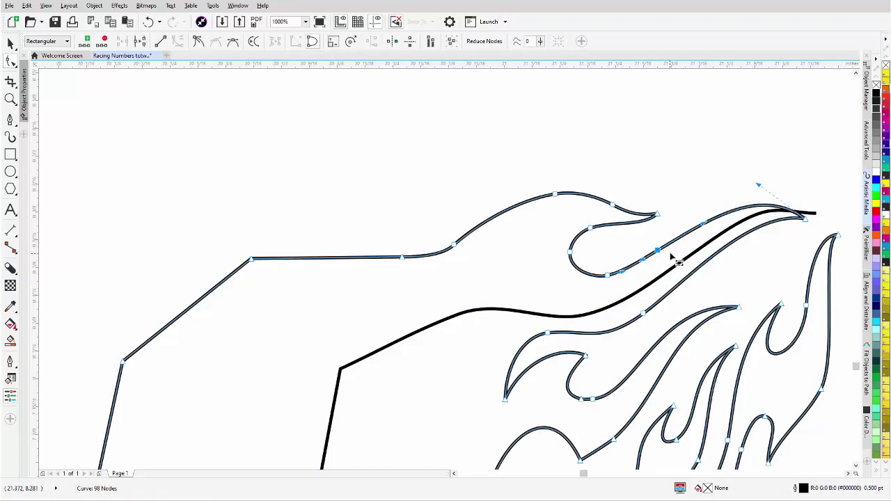
# Move the end node of the 1's inner line slightly down, just beyond the second flame's tip
pyautogui.click(814, 218)
pyautogui.scroll(4, 814, 217)
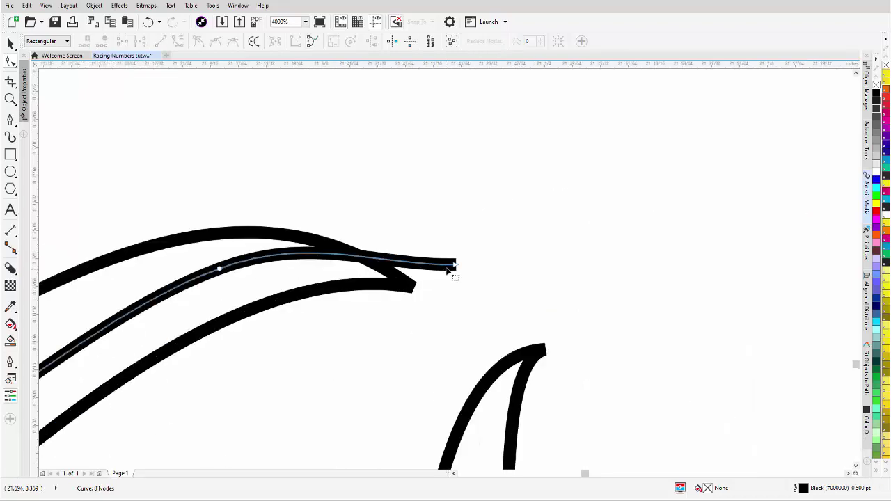
pyautogui.moveTo(457, 264); pyautogui.dragTo(453, 291)
pyautogui.scroll(-10, 449, 271)
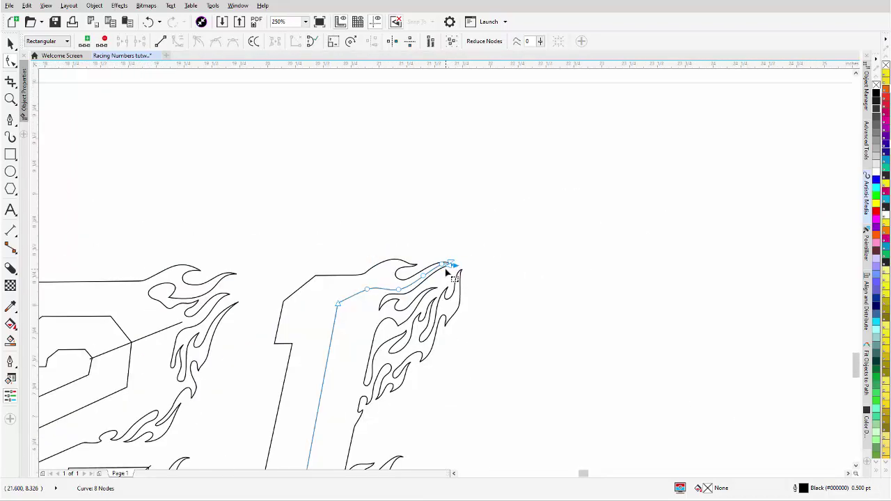
pyautogui.scroll(2, 439, 282)
pyautogui.scroll(1, 444, 261)
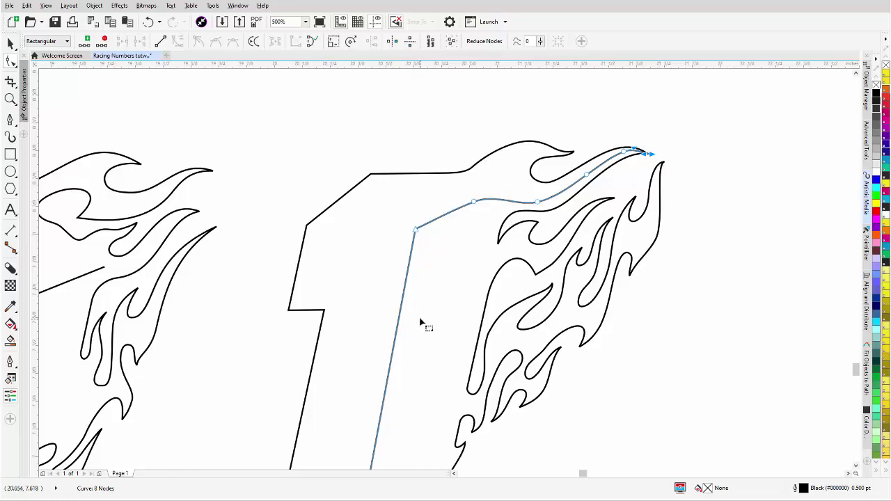
# Extend the end of the 2's diagonal line to the tip of the slender flame above the long third flame, with a bend node nearby
pyautogui.scroll(-2, 423, 320)
pyautogui.scroll(-2, 446, 272)
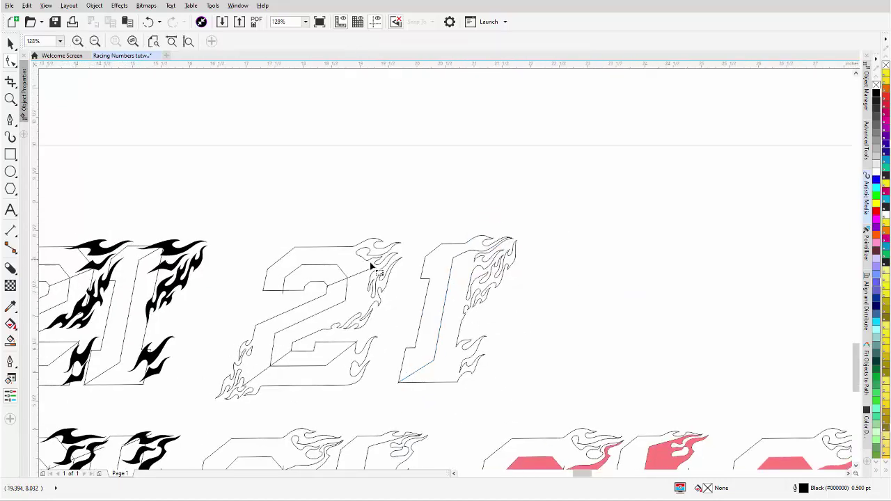
pyautogui.press('z')
pyautogui.press('F10')
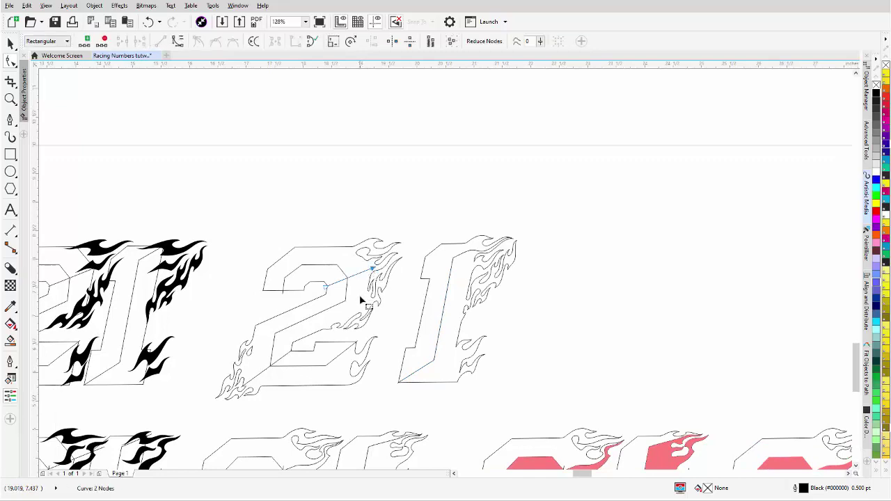
pyautogui.scroll(4, 374, 272)
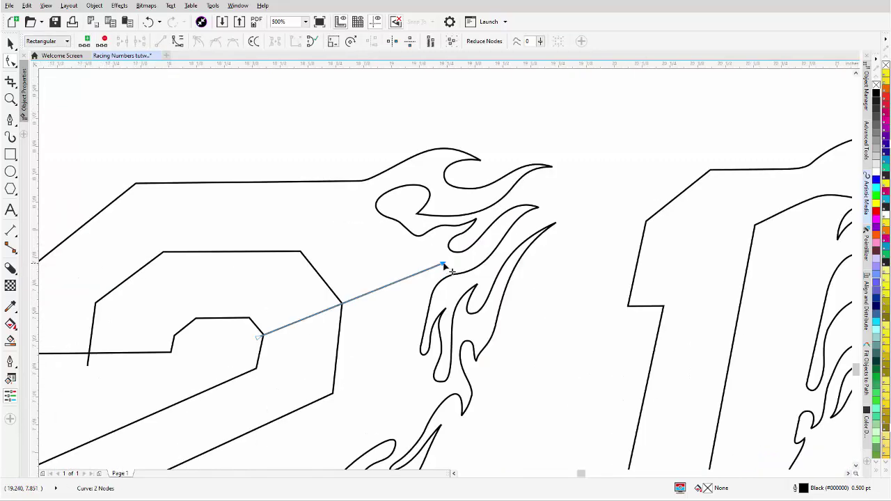
pyautogui.moveTo(444, 265); pyautogui.dragTo(525, 217)
pyautogui.scroll(2, 525, 217)
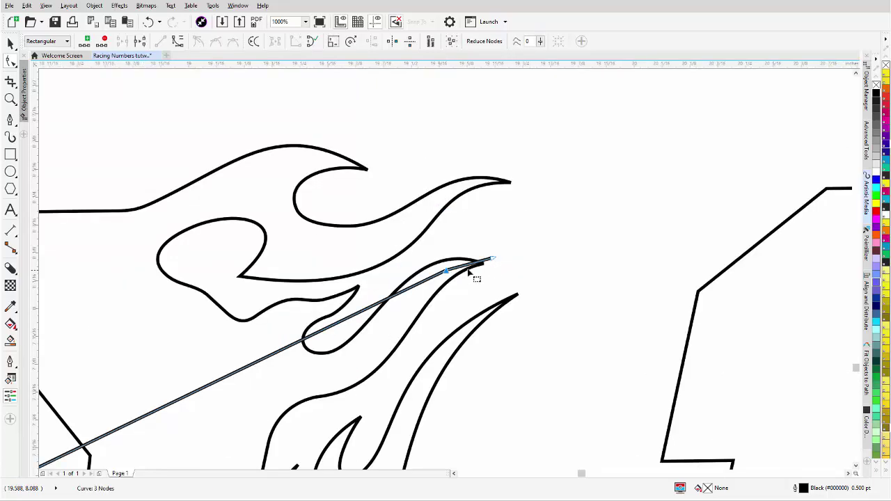
pyautogui.moveTo(494, 263); pyautogui.dragTo(494, 263)
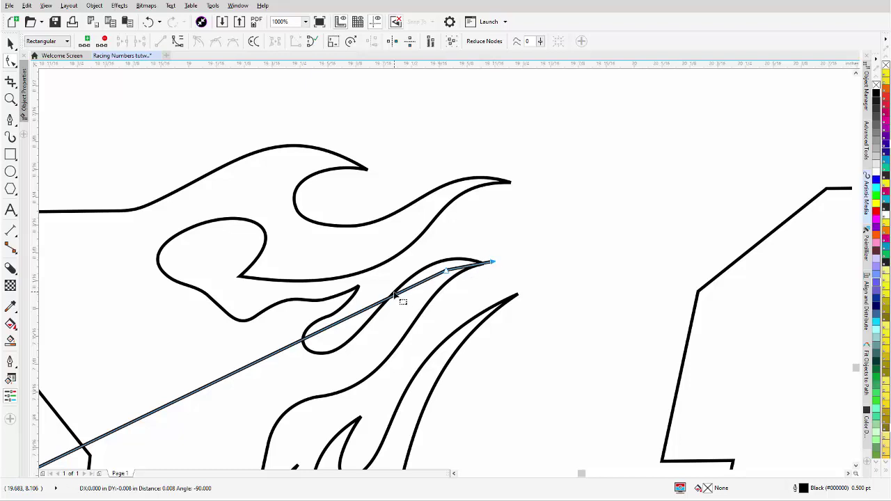
# Add three more nodes to the 2's diagonal line and shift them to follow the slender flame's middle
pyautogui.click(393, 298)
pyautogui.doubleClick(393, 297)
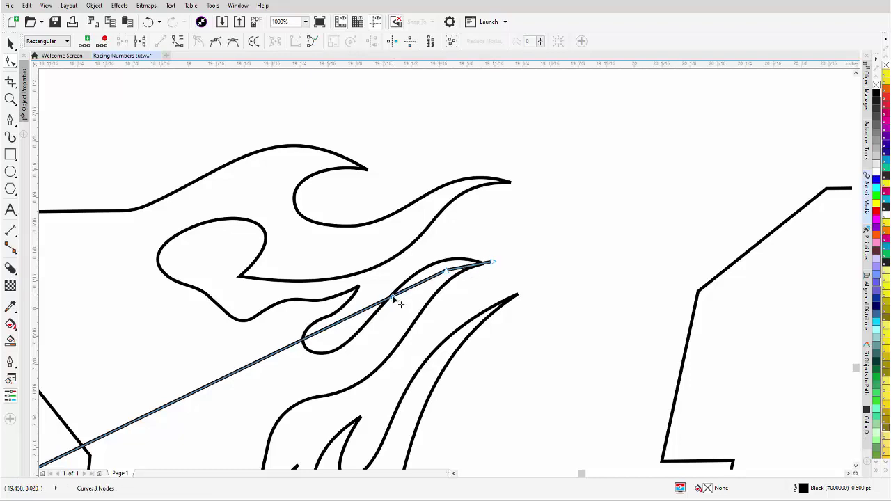
pyautogui.moveTo(392, 295); pyautogui.dragTo(393, 331)
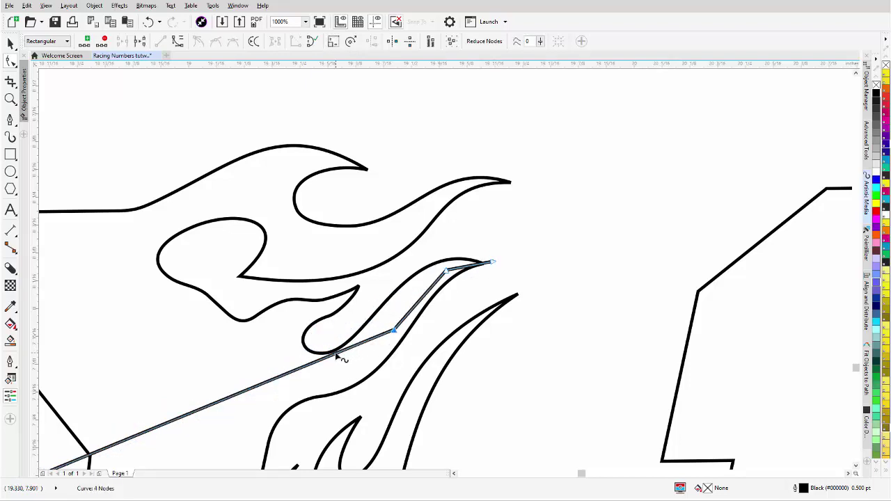
pyautogui.doubleClick(335, 357)
pyautogui.moveTo(336, 360); pyautogui.dragTo(333, 368)
pyautogui.click(255, 401)
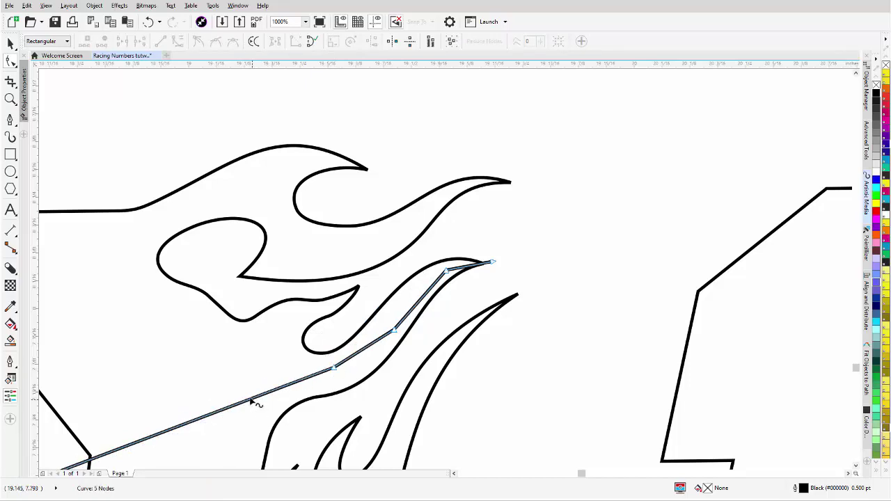
pyautogui.doubleClick(250, 399)
pyautogui.moveTo(250, 398); pyautogui.dragTo(251, 394)
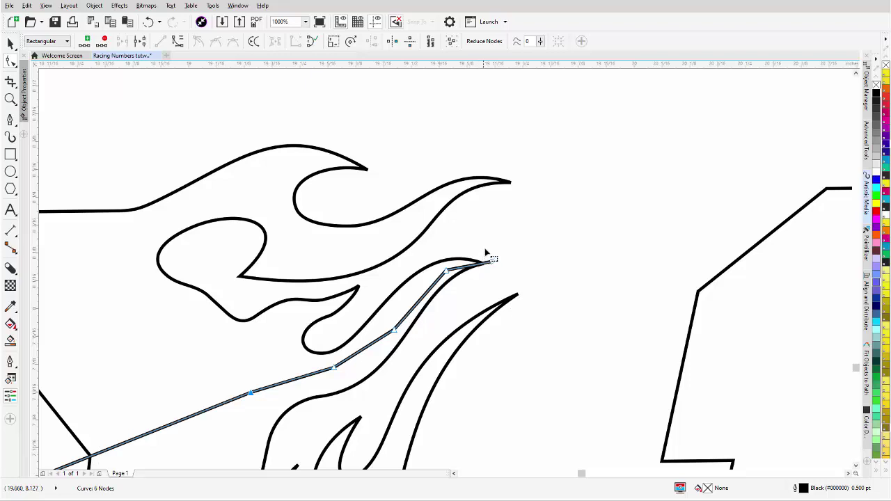
# Convert the 2's diagonal line segments within the slender flame to curves and make their nodes smooth
pyautogui.moveTo(498, 245); pyautogui.dragTo(289, 409)
pyautogui.rightClick(423, 300)
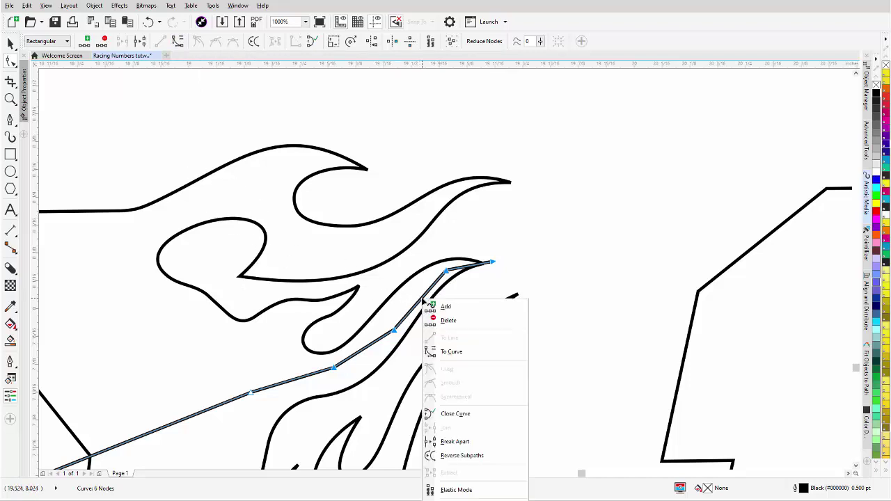
pyautogui.click(451, 353)
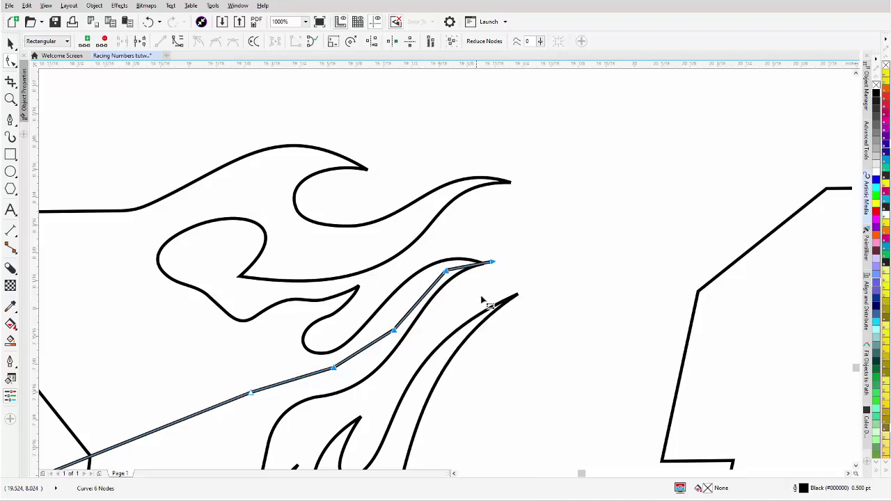
pyautogui.rightClick(443, 280)
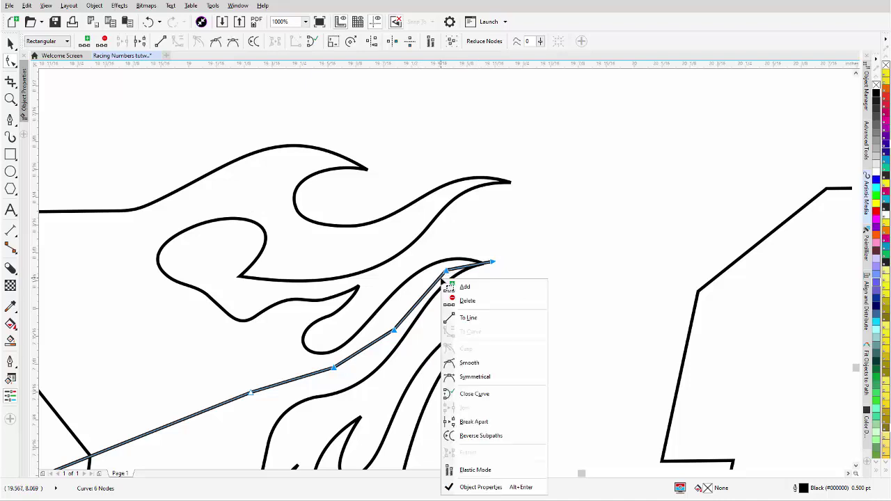
pyautogui.click(463, 363)
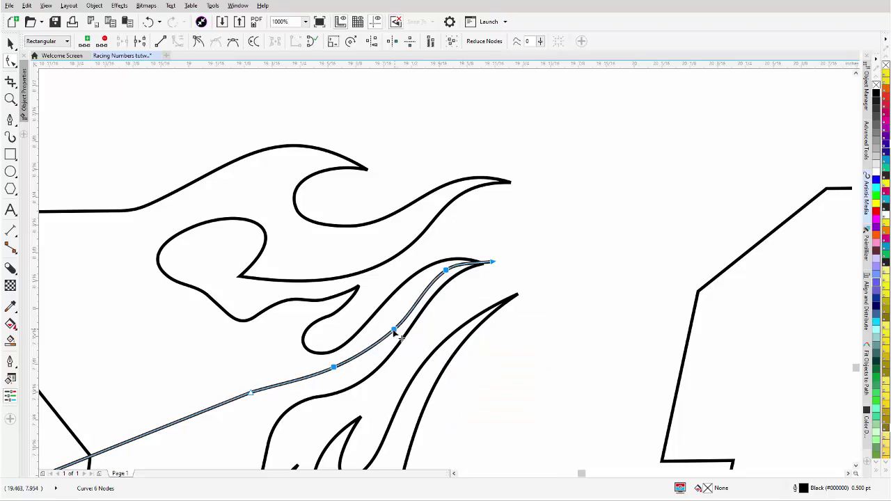
# Adjust the middle and lower nodes and a handle of the 2's diagonal line to centre its curve within the slender flame
pyautogui.moveTo(400, 336)
pyautogui.mouseDown()
pyautogui.moveTo(384, 339)
pyautogui.moveTo(400, 332)
pyautogui.moveTo(387, 327)
pyautogui.mouseUp()
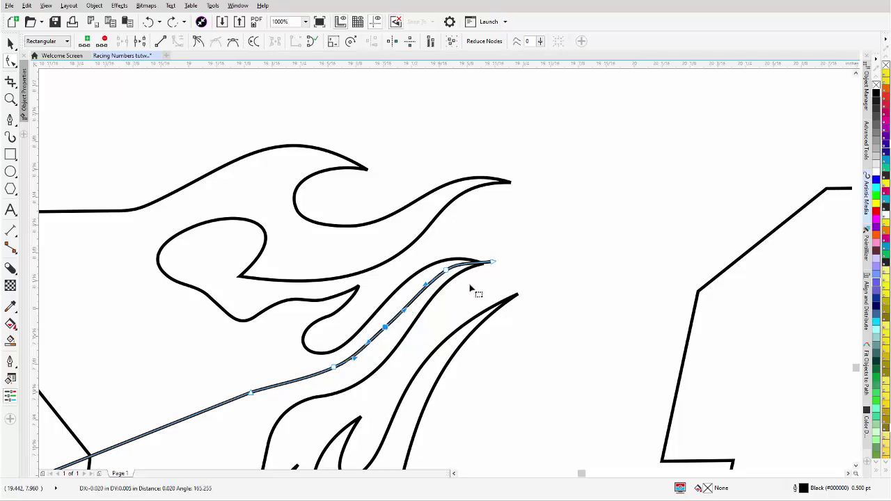
pyautogui.moveTo(471, 289); pyautogui.dragTo(471, 288)
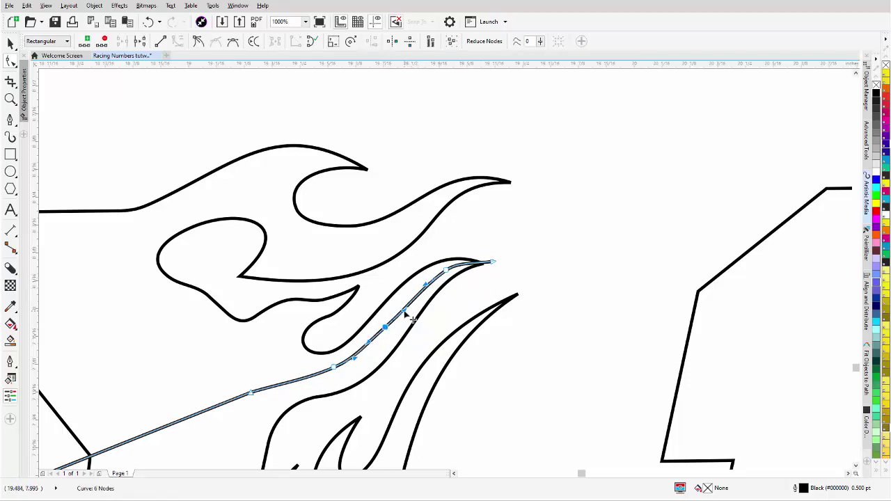
pyautogui.moveTo(406, 313); pyautogui.dragTo(406, 311)
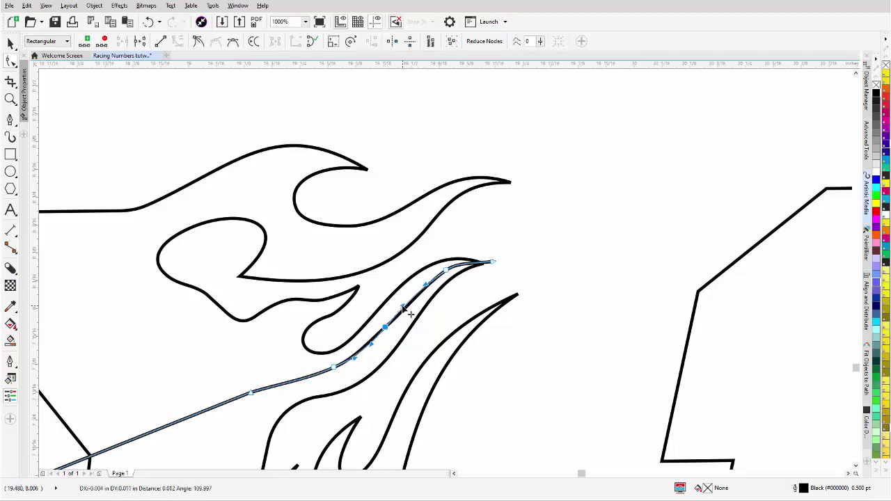
pyautogui.click(334, 367)
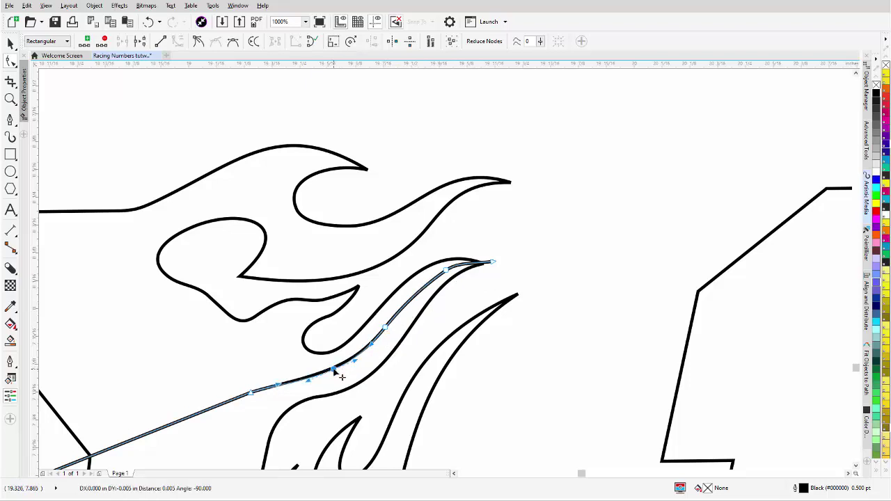
# Add a node on each side of the bend where the 2's diagonal line enters the flame, and delete the bend node
pyautogui.doubleClick(238, 399)
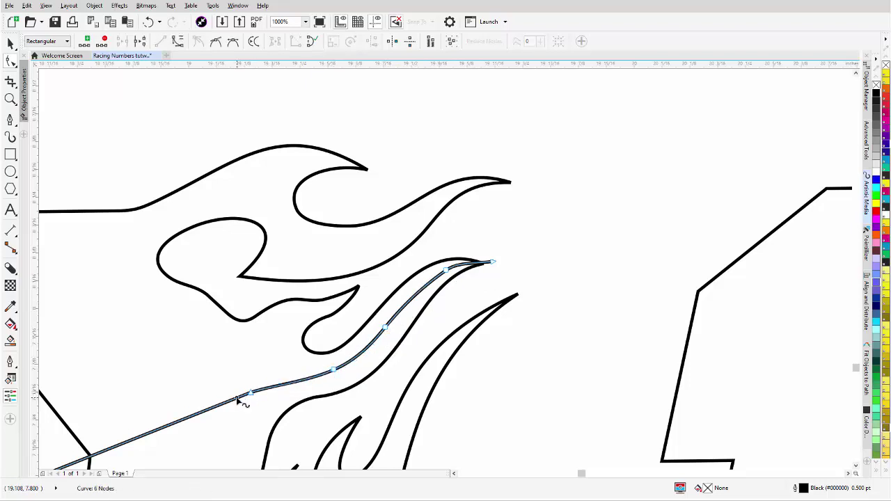
pyautogui.doubleClick(279, 388)
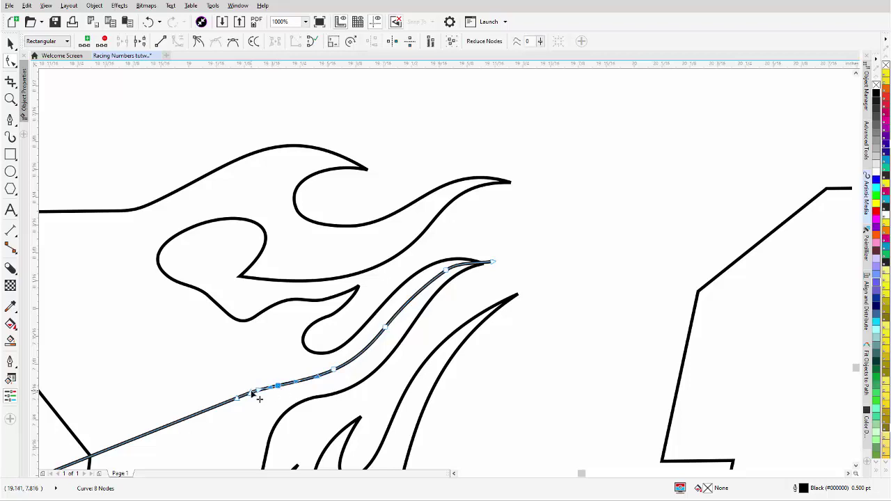
pyautogui.press('Delete')
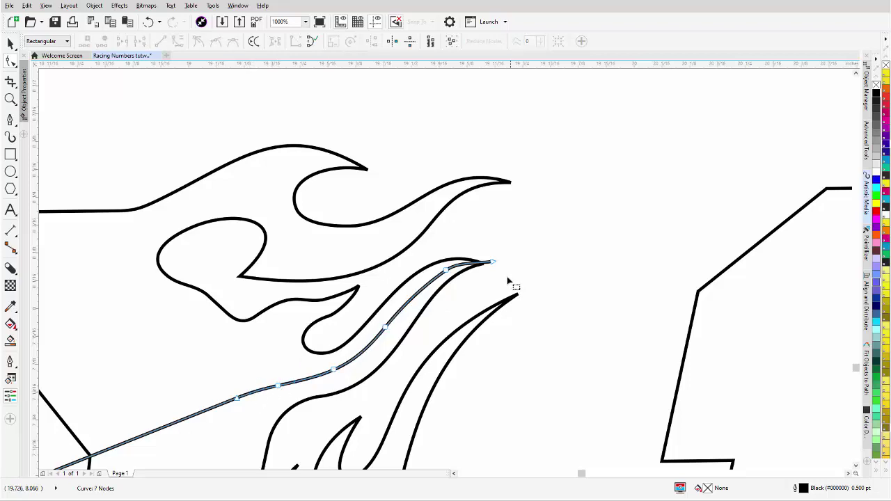
# Lower the end node of the 2's diagonal line slightly at the slender flame's tip and level its handle
pyautogui.scroll(2, 498, 275)
pyautogui.click(479, 293)
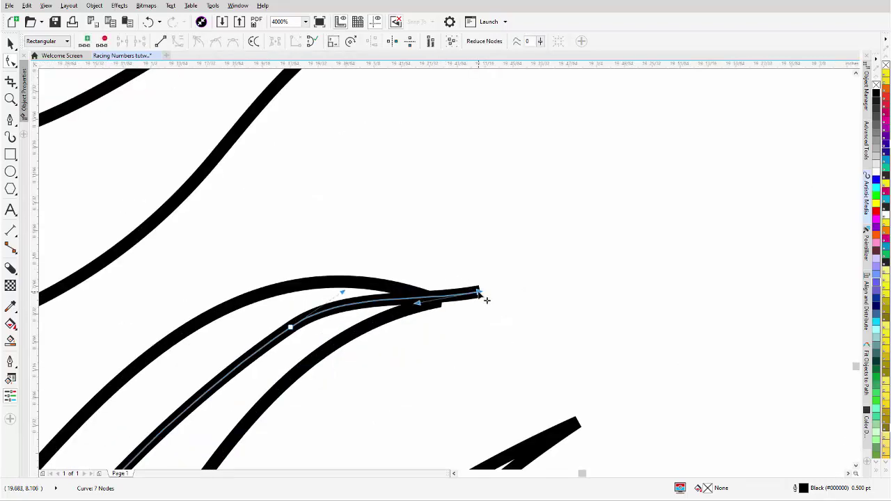
pyautogui.moveTo(480, 293); pyautogui.dragTo(477, 300)
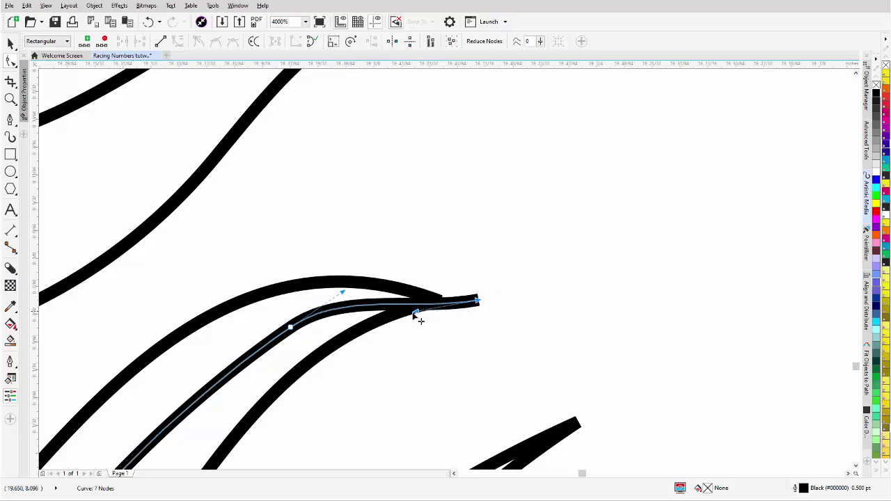
pyautogui.moveTo(413, 313); pyautogui.dragTo(416, 305)
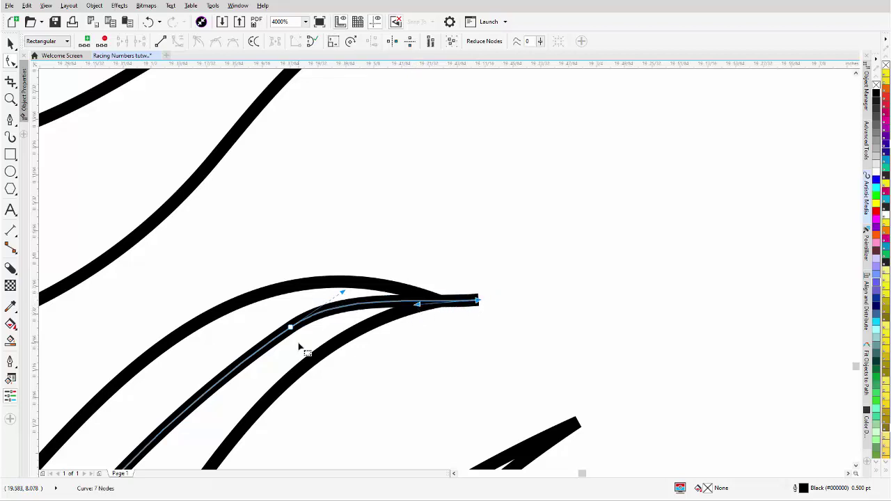
pyautogui.scroll(-3, 453, 274)
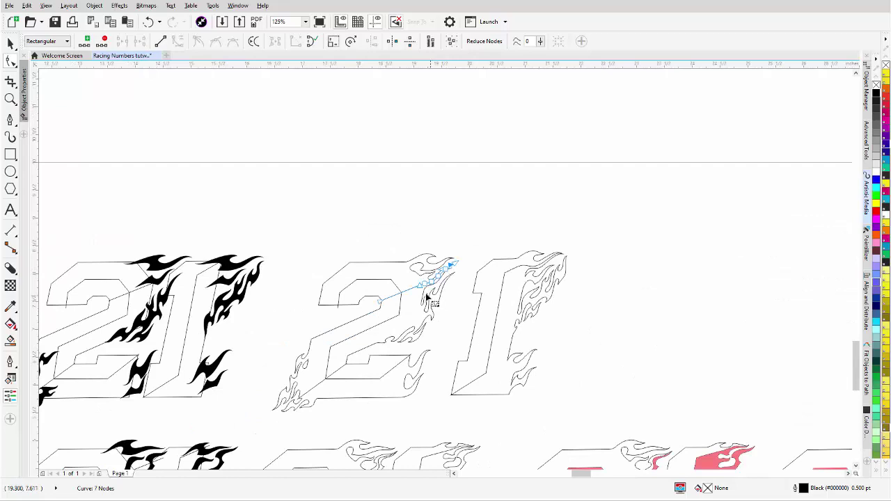
pyautogui.click(98, 188)
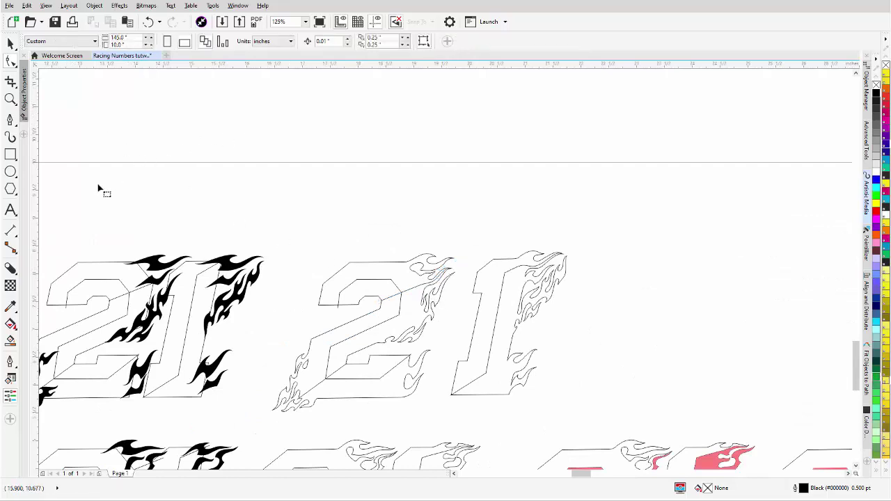
# Smart-fill the upper inner area of the outlined 2 with purple and no outline
pyautogui.click(10, 341)
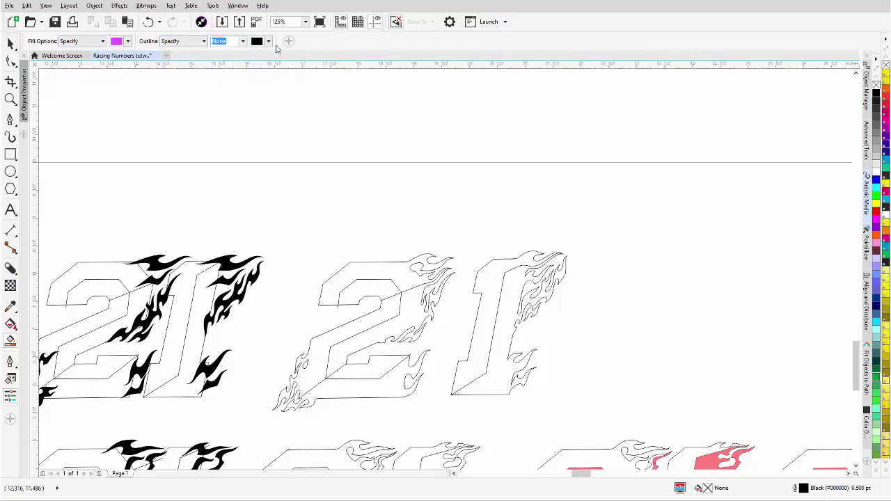
pyautogui.click(367, 286)
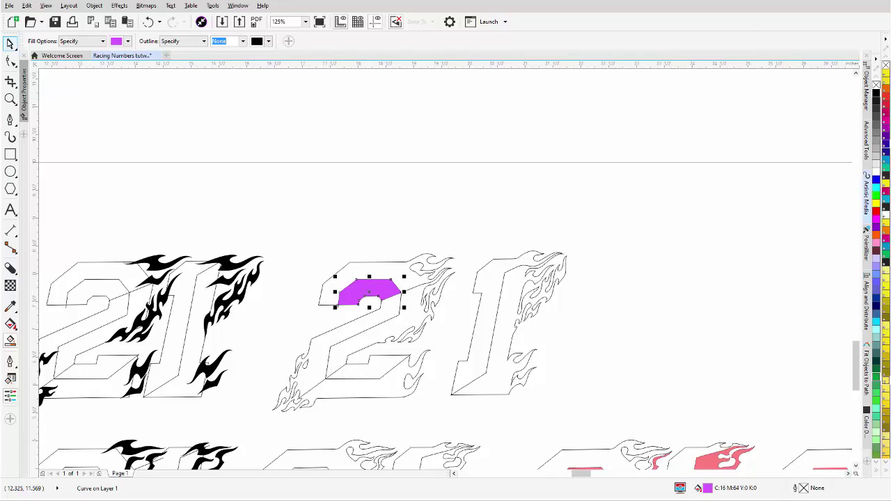
# Move the purple shape straight up off the 2's upper inner area, and undo the move
pyautogui.click(10, 44)
pyautogui.moveTo(371, 288); pyautogui.dragTo(371, 272)
pyautogui.scroll(3, 446, 272)
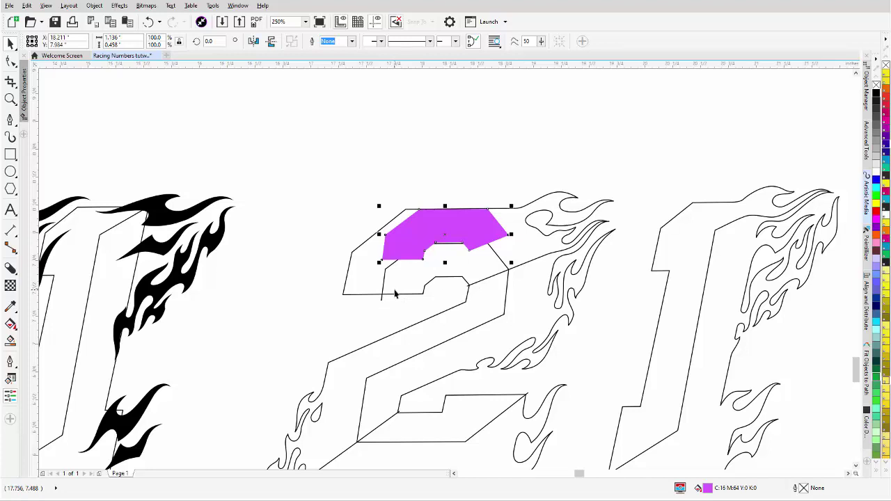
pyautogui.hotkey('ctrl', 'z')
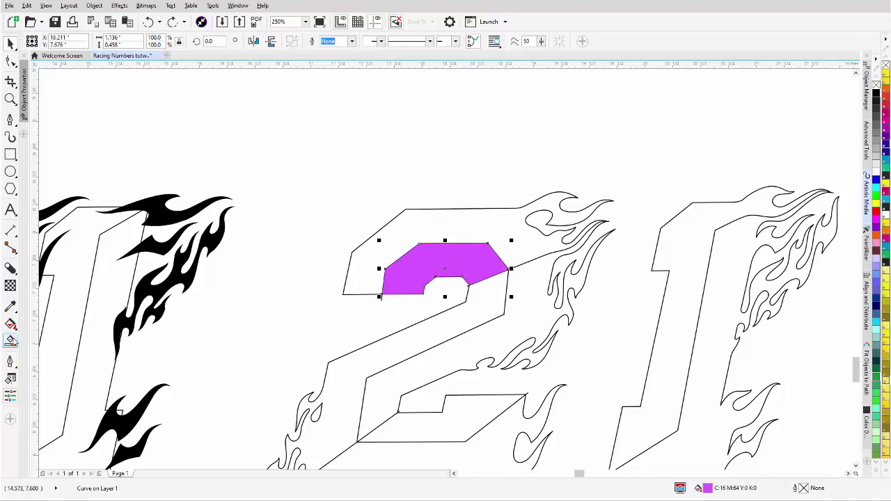
# Smart-fill the 2's flaming diagonal band, its flaming base and the 1's flaming side with purple and no outline
pyautogui.click(10, 340)
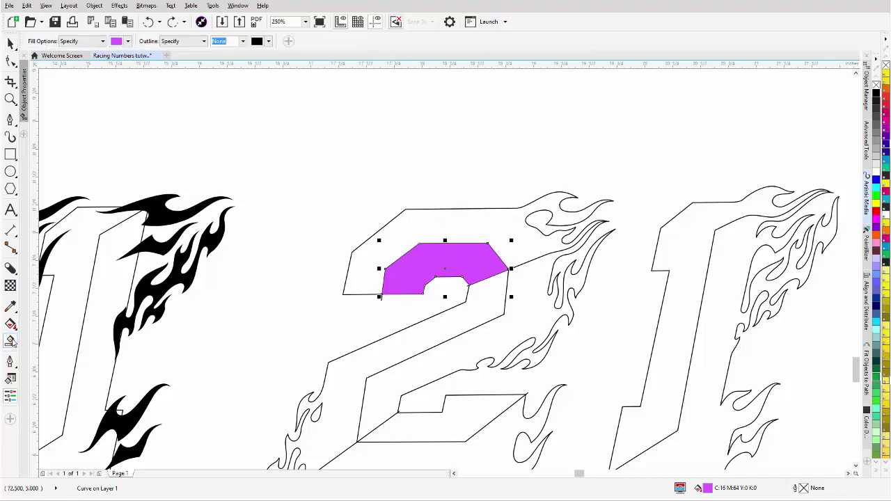
pyautogui.click(458, 360)
pyautogui.scroll(-2, 458, 355)
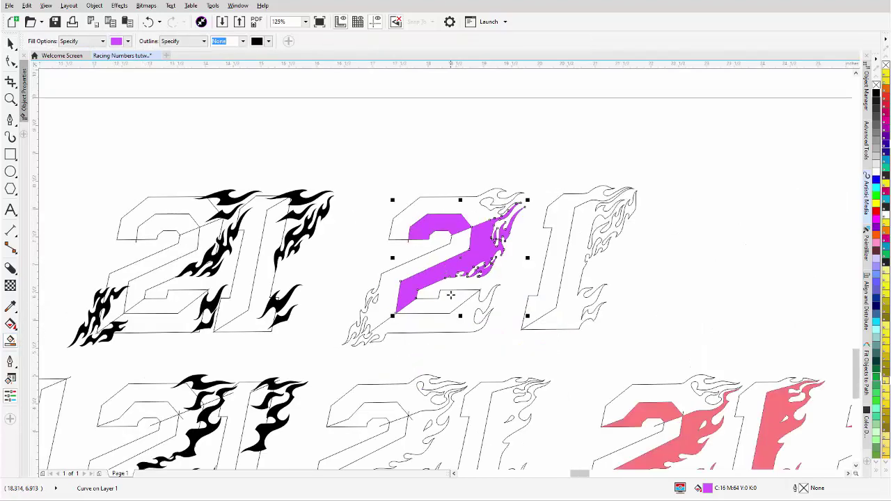
pyautogui.click(450, 321)
pyautogui.click(560, 315)
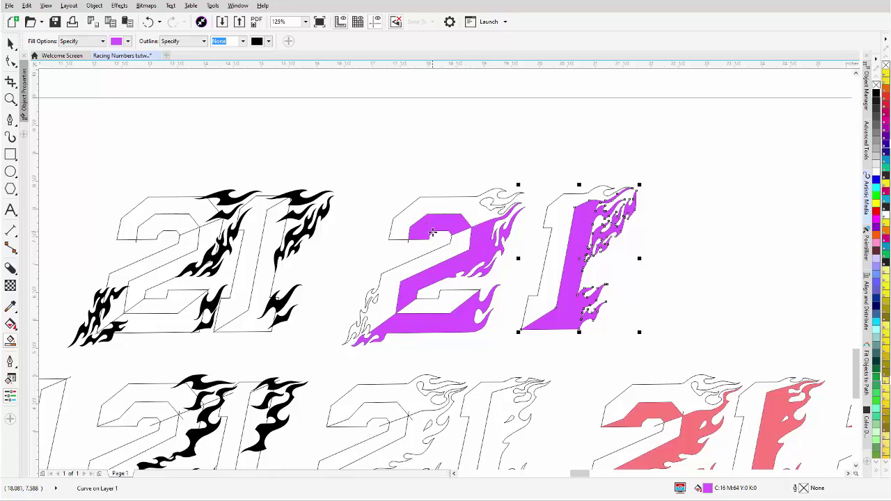
# Duplicate the whole purple-filled 21 and place the copy beside the original, past its 1
pyautogui.scroll(2, 432, 230)
pyautogui.click(11, 44)
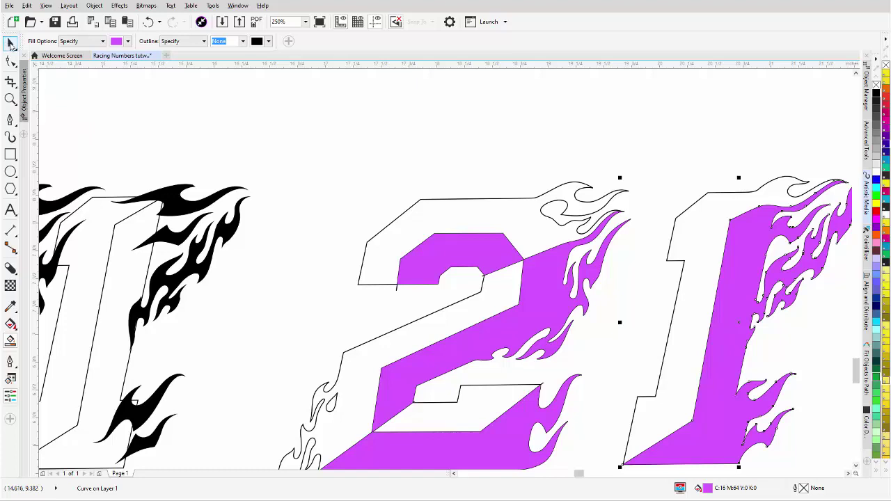
pyautogui.click(396, 293)
pyautogui.scroll(-2, 400, 291)
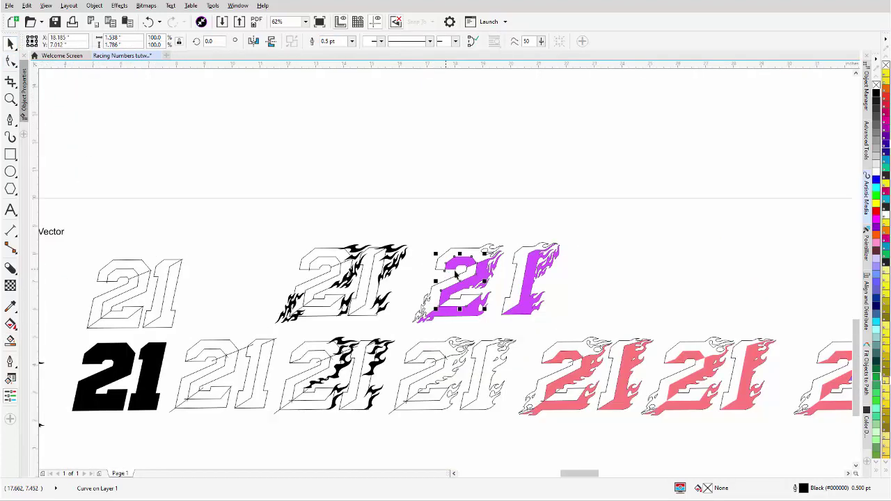
pyautogui.moveTo(589, 228); pyautogui.dragTo(603, 307)
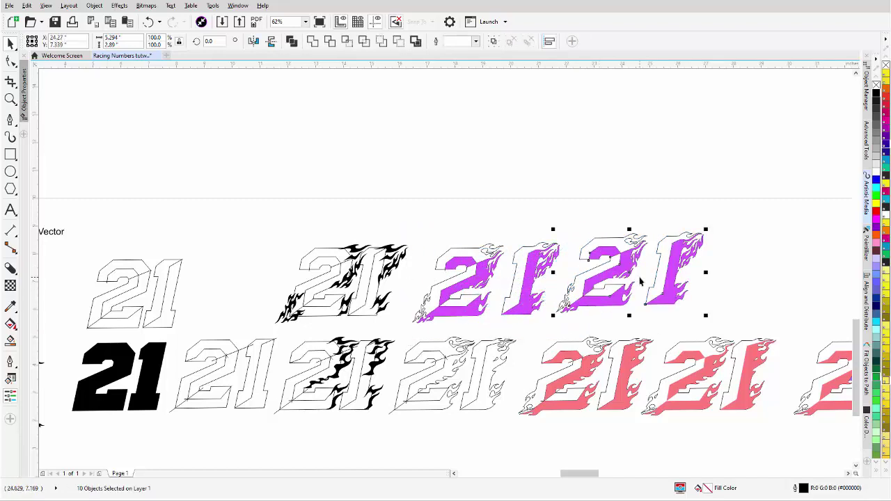
# Delete the diagonal line running from the 2's lower inner corner to its lower-left flames in the copied 21
pyautogui.scroll(2, 640, 281)
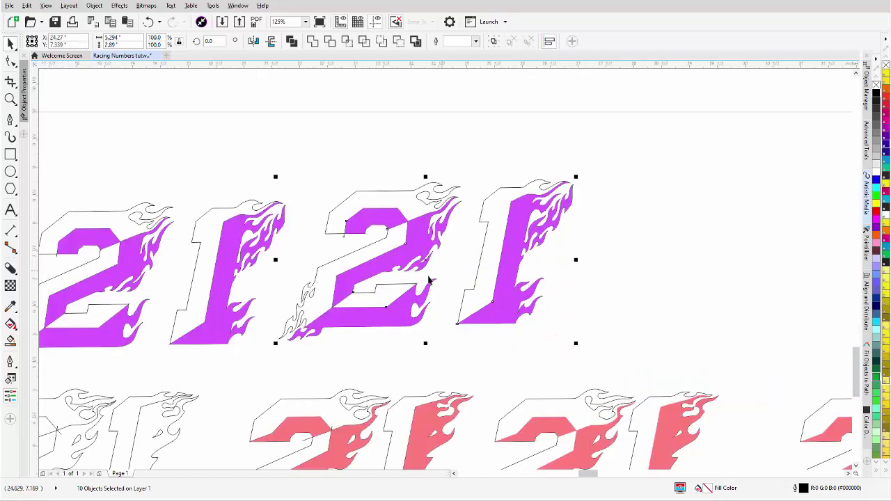
pyautogui.scroll(2, 391, 280)
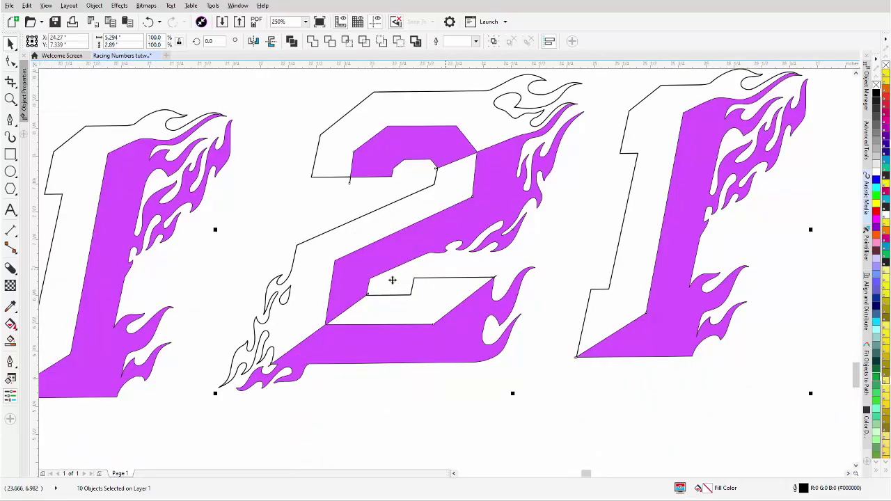
pyautogui.scroll(-2, 445, 268)
pyautogui.scroll(2, 445, 269)
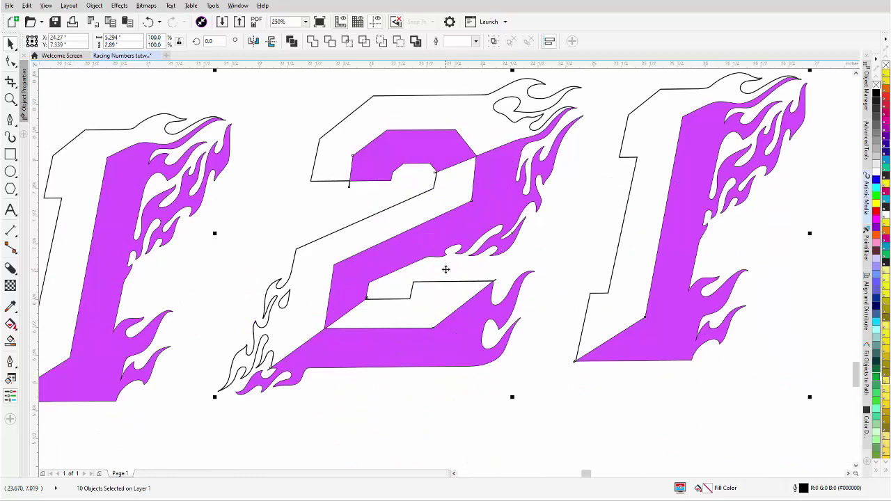
pyautogui.scroll(-2, 446, 270)
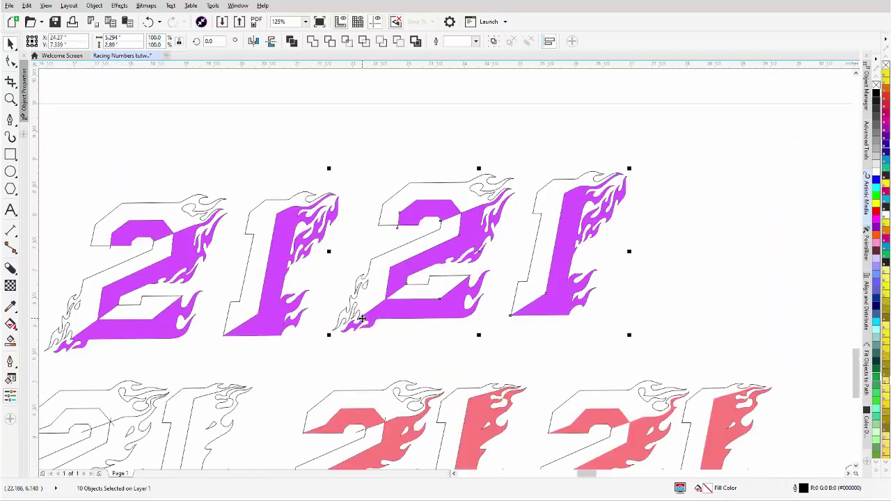
pyautogui.scroll(2, 449, 273)
pyautogui.scroll(2, 447, 272)
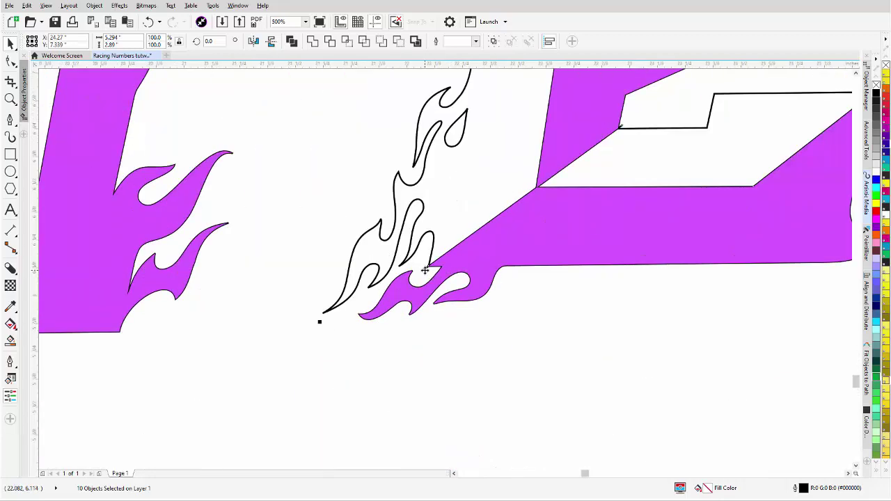
pyautogui.click(458, 320)
pyautogui.click(422, 273)
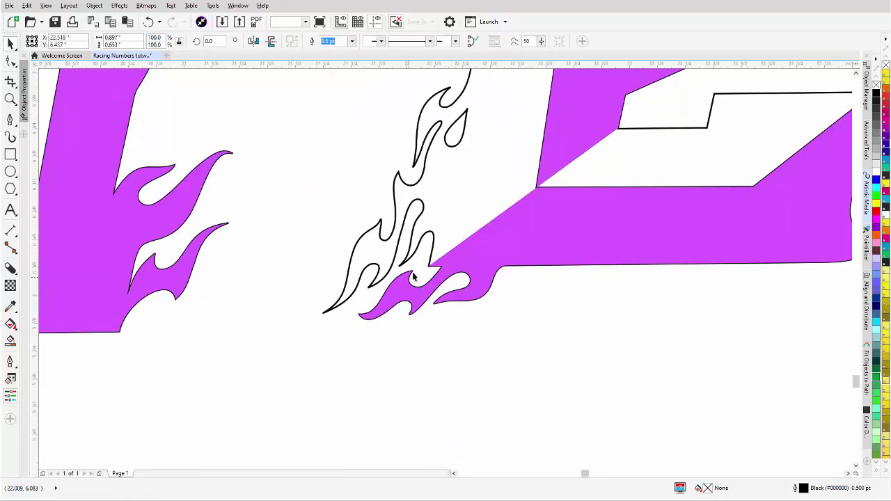
pyautogui.press('Escape')
# Delete the inner outline of the 2 around the purple areas in the copied 21
pyautogui.scroll(-4, 548, 111)
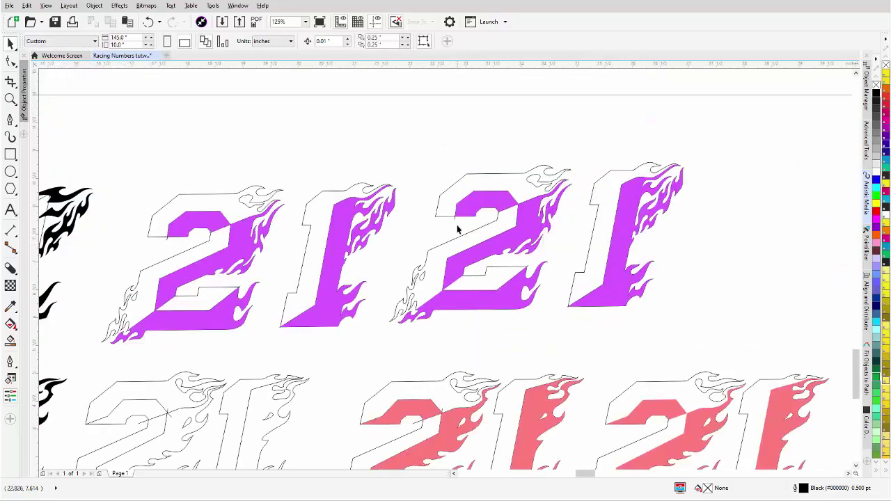
pyautogui.scroll(3, 446, 266)
pyautogui.click(439, 266)
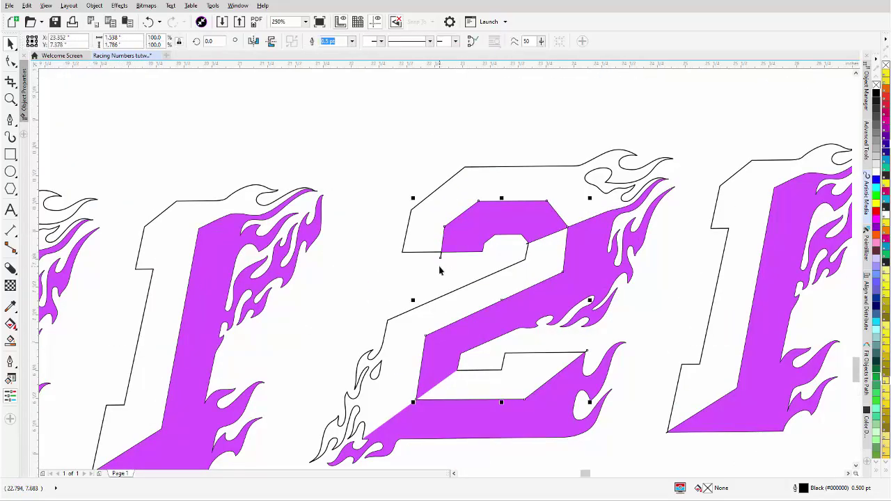
pyautogui.press('Escape')
pyautogui.scroll(3, 441, 258)
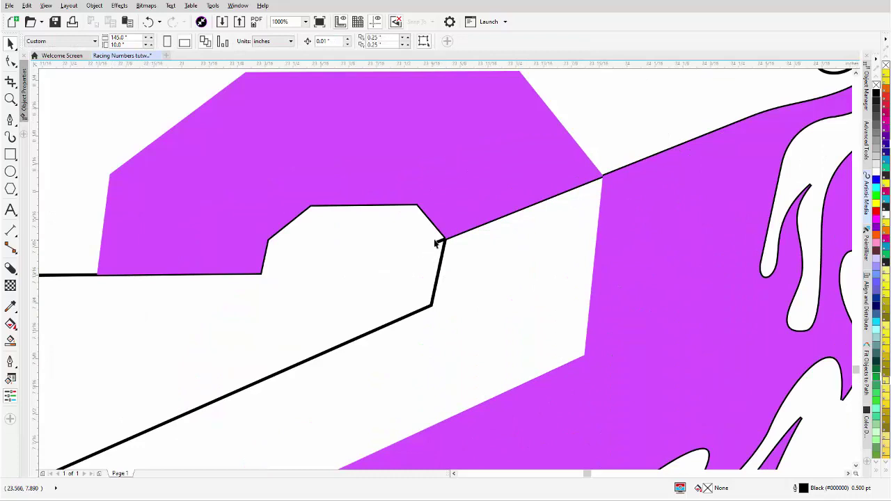
# Delete the leftover line across the 2's upper bowl and the 1's inner outline in the copied 21
pyautogui.click(435, 243)
pyautogui.press('Escape')
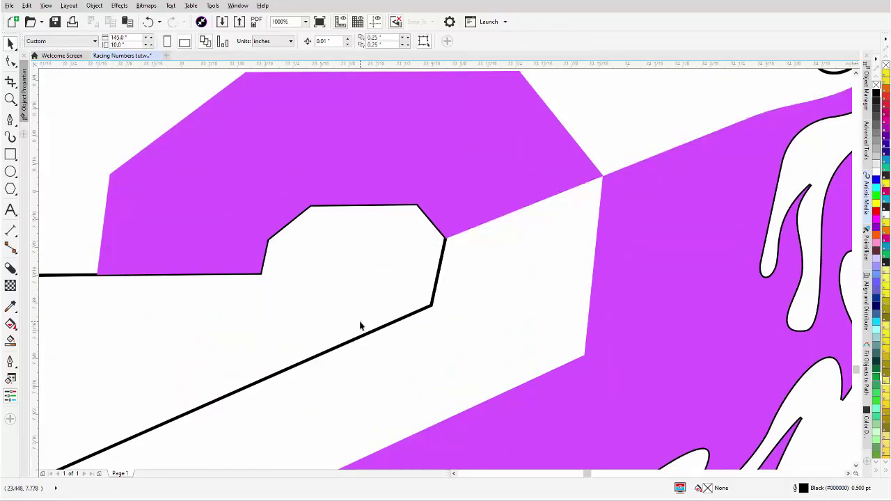
pyautogui.scroll(-3, 446, 273)
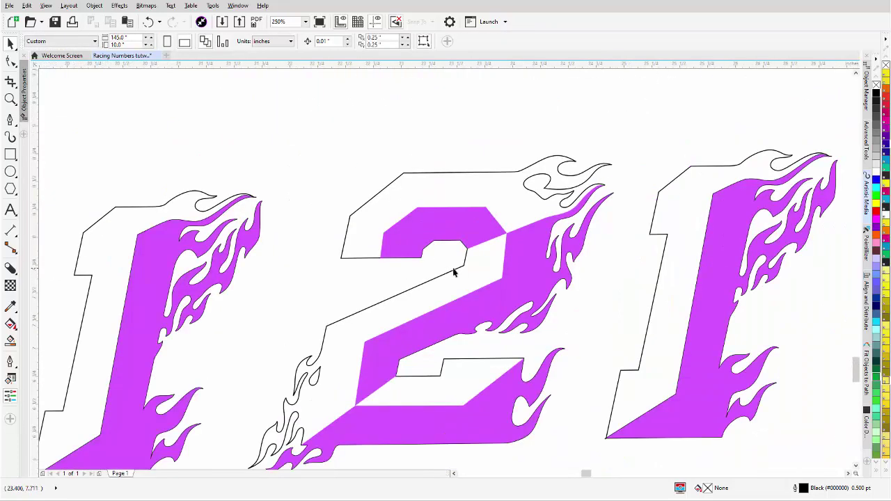
pyautogui.scroll(4, 604, 435)
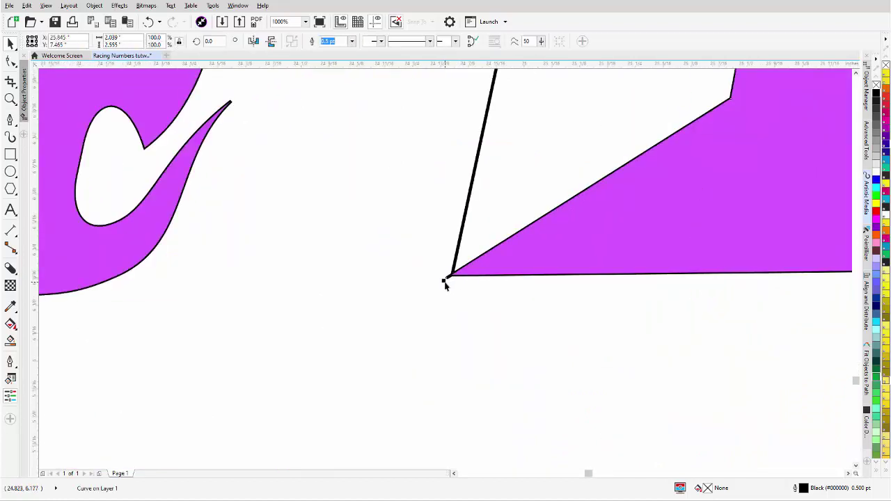
pyautogui.scroll(-2, 446, 273)
pyautogui.scroll(-4, 445, 273)
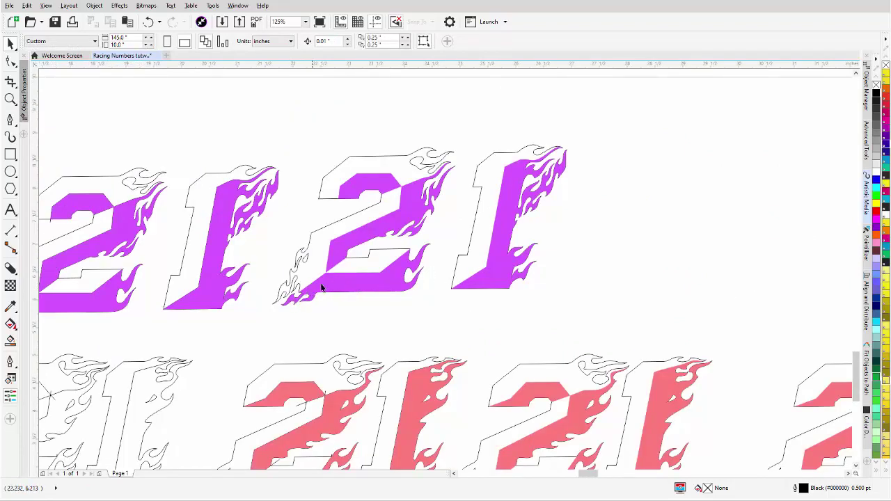
# Move the whole 1 of the copied 21 closer to its 2
pyautogui.moveTo(611, 114); pyautogui.dragTo(447, 314)
pyautogui.moveTo(502, 212); pyautogui.dragTo(478, 216)
pyautogui.click(590, 223)
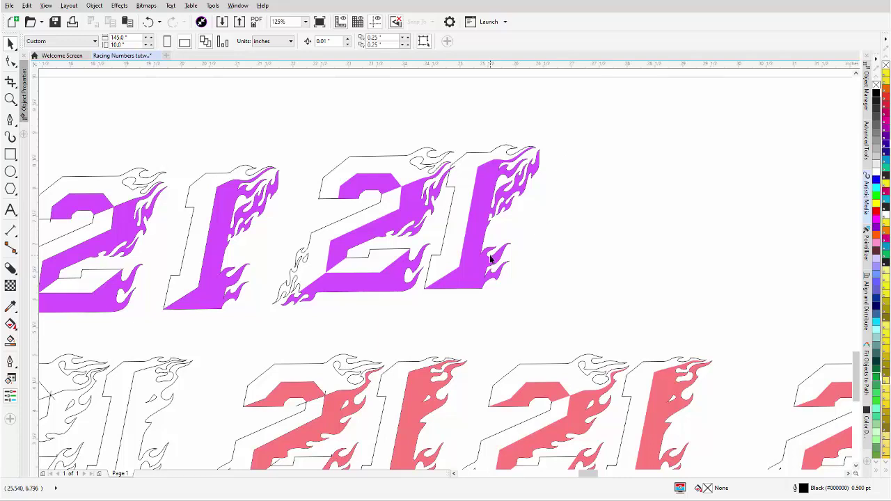
# Examine the pink example 21s in the lower row, especially the blue flame accents along the 2's diagonal band and the 1
pyautogui.scroll(-1, 489, 259)
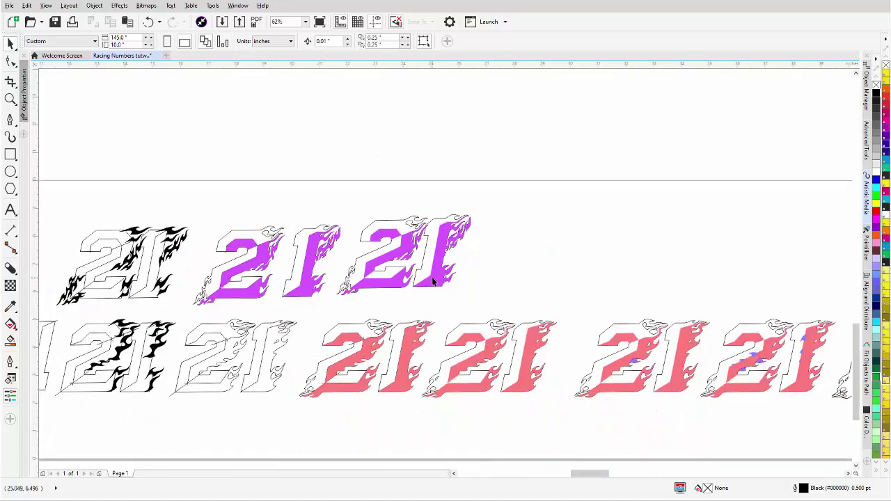
pyautogui.scroll(1, 436, 263)
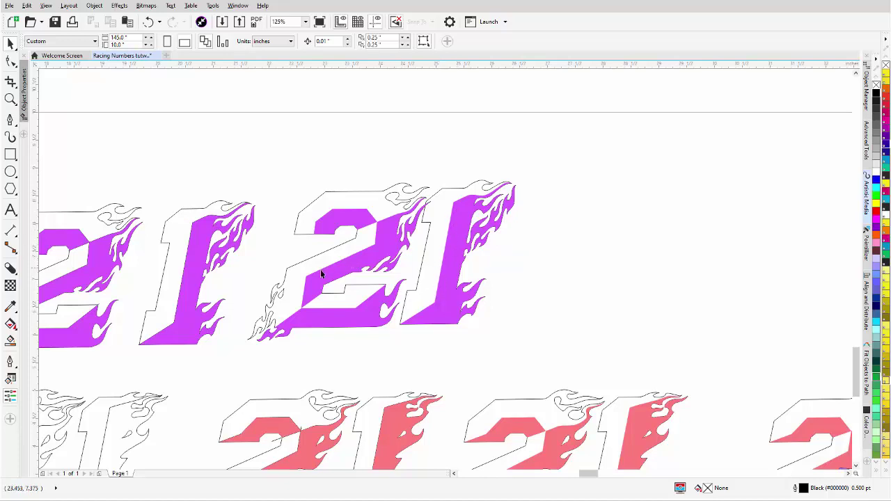
pyautogui.scroll(-1, 551, 323)
pyautogui.scroll(1, 436, 341)
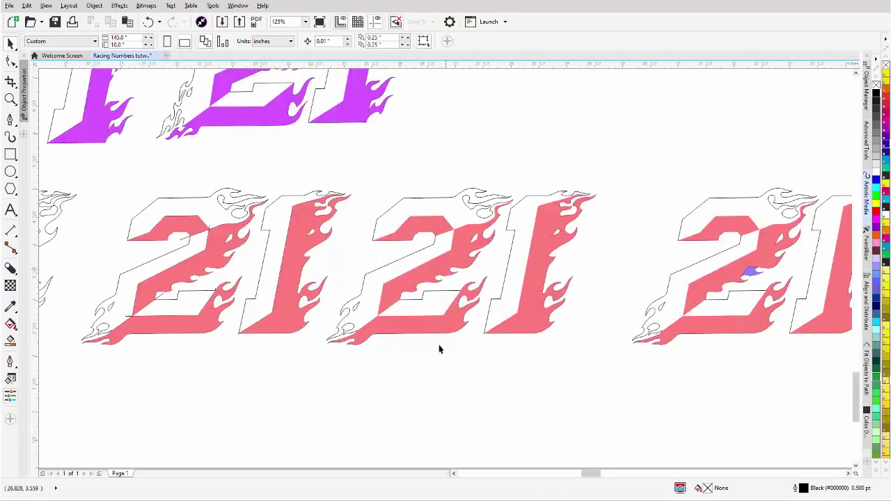
pyautogui.scroll(-1, 699, 280)
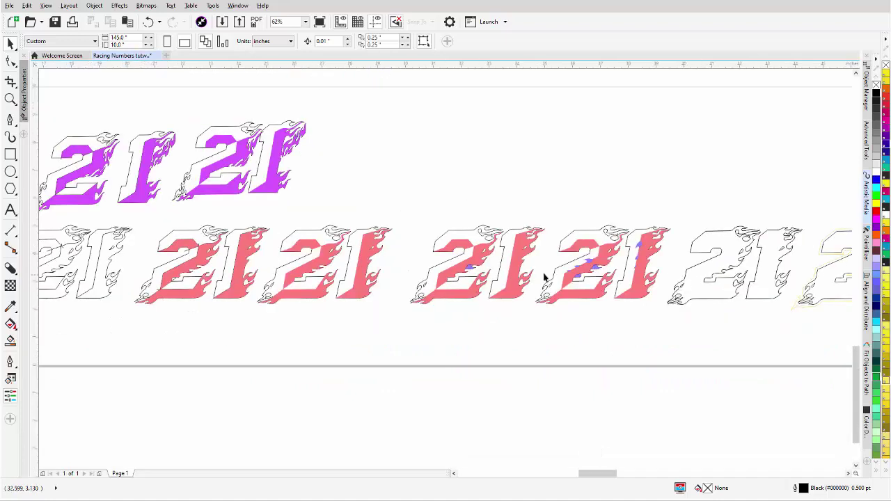
pyautogui.scroll(1, 449, 271)
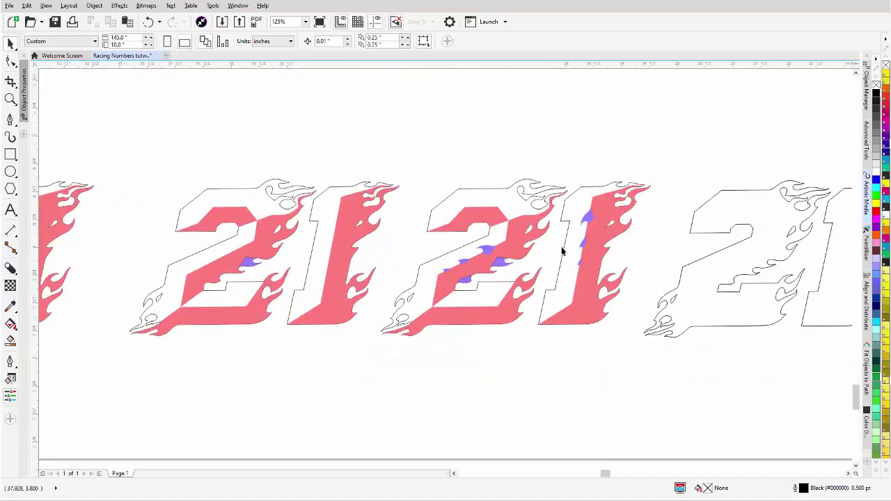
pyautogui.scroll(1, 562, 252)
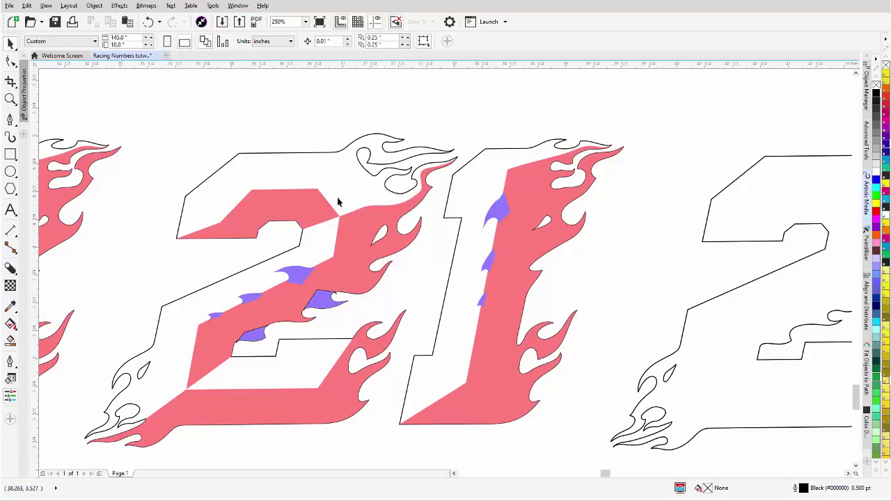
pyautogui.scroll(-1, 325, 188)
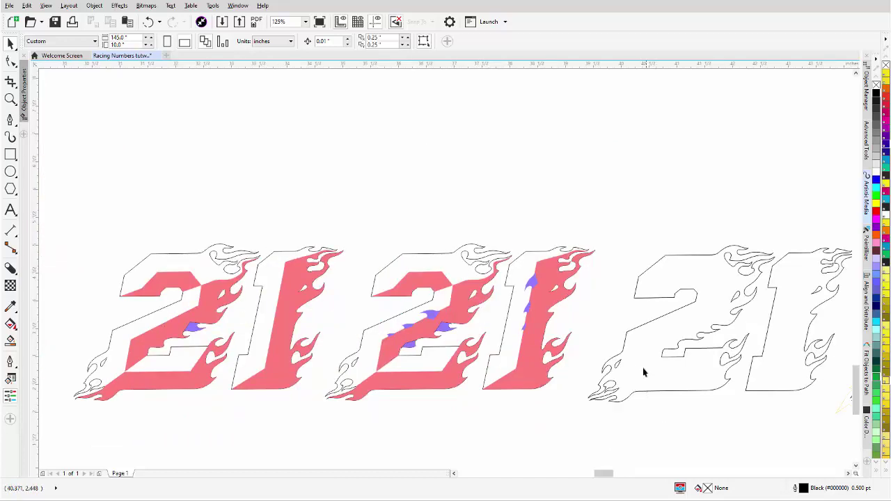
pyautogui.scroll(-1, 410, 279)
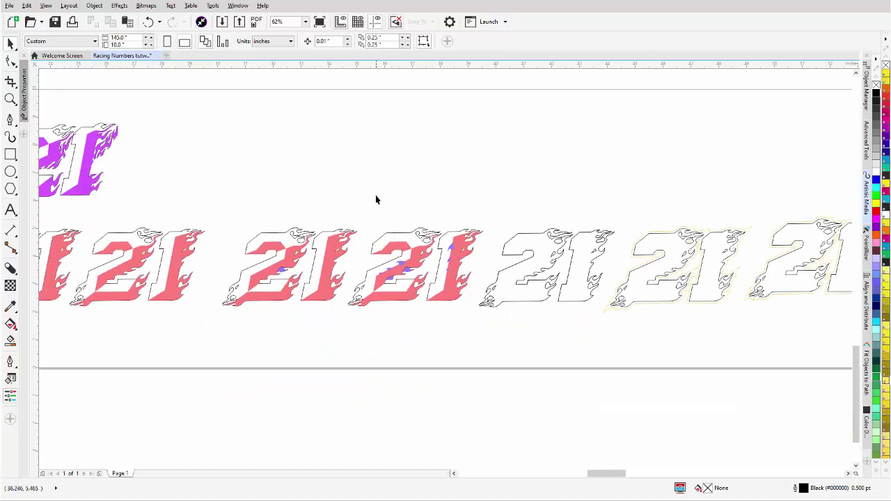
pyautogui.scroll(-1, 446, 274)
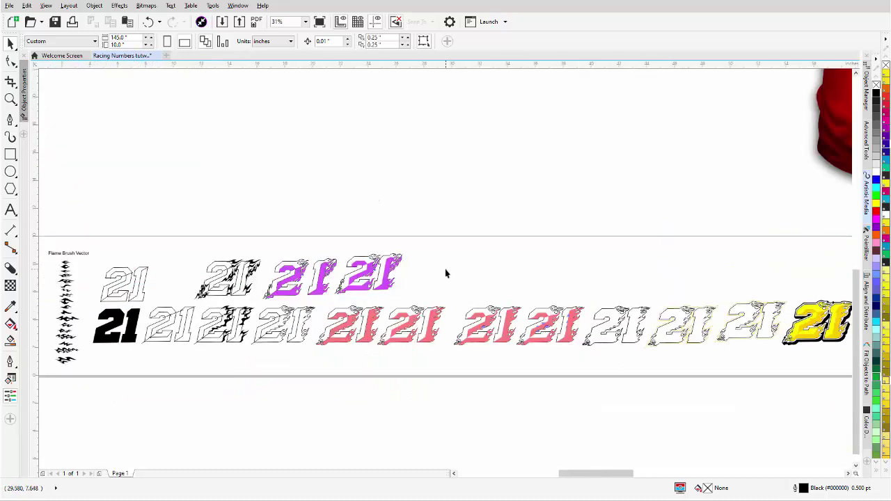
# Duplicate the cleaned purple 21 and place the copy in the empty space beside it, above the pink examples
pyautogui.moveTo(422, 244); pyautogui.dragTo(332, 305)
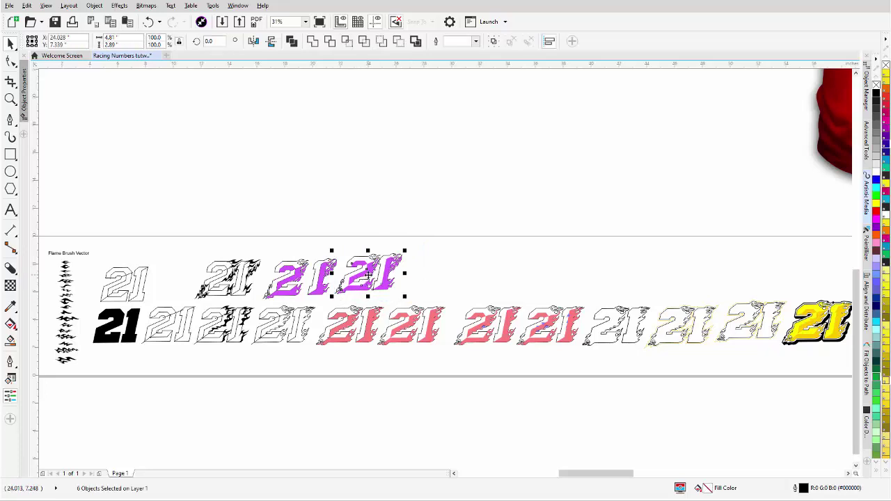
pyautogui.moveTo(368, 275); pyautogui.dragTo(539, 280)
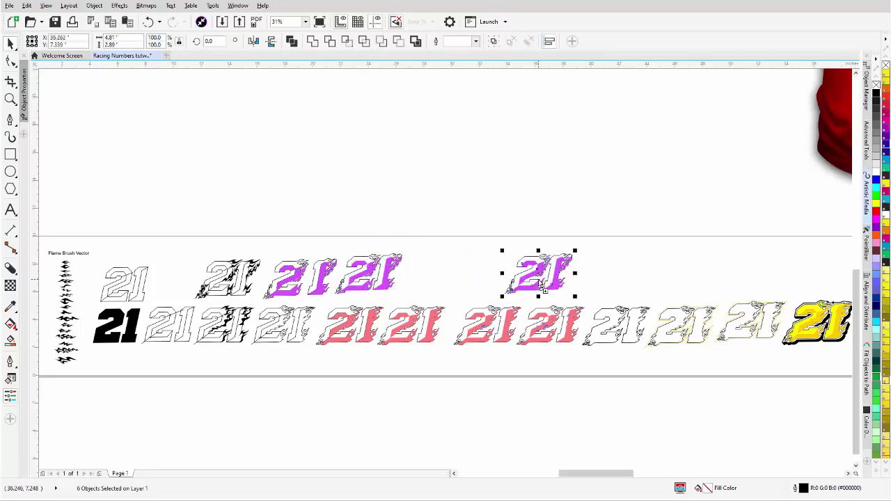
pyautogui.scroll(3, 542, 286)
pyautogui.scroll(2, 445, 271)
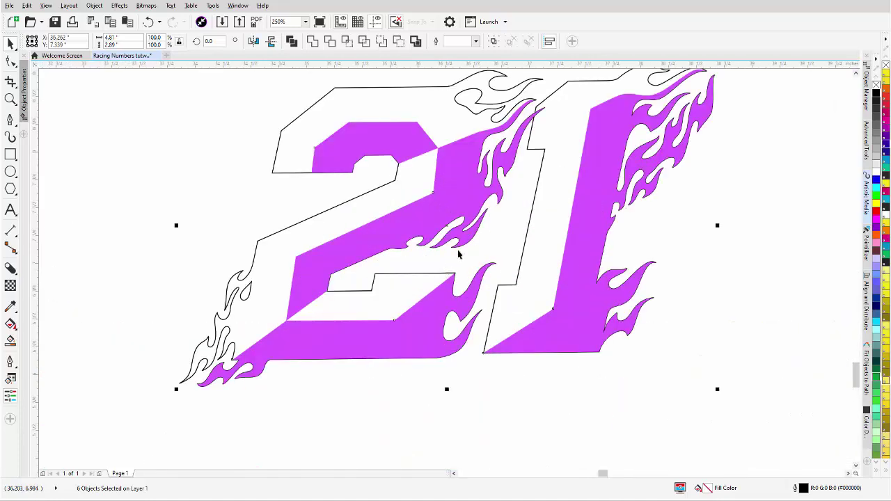
pyautogui.click(472, 255)
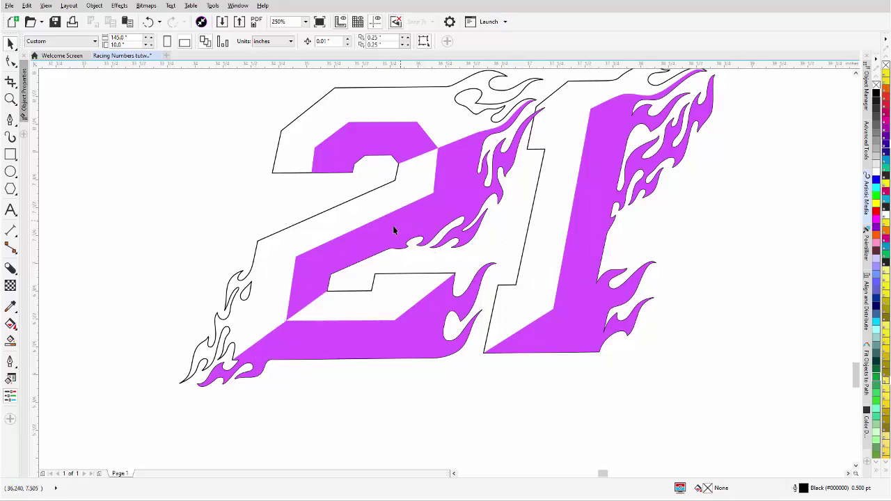
# Draw a two-segment line cutting off a flame tip under the 2's diagonal band and smart-fill the enclosed tip with purple
pyautogui.scroll(2, 418, 244)
pyautogui.click(445, 276)
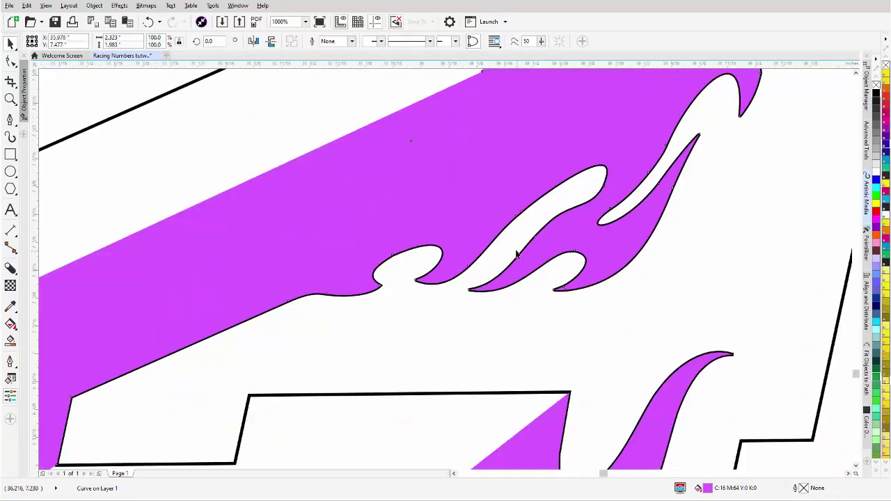
pyautogui.click(9, 118)
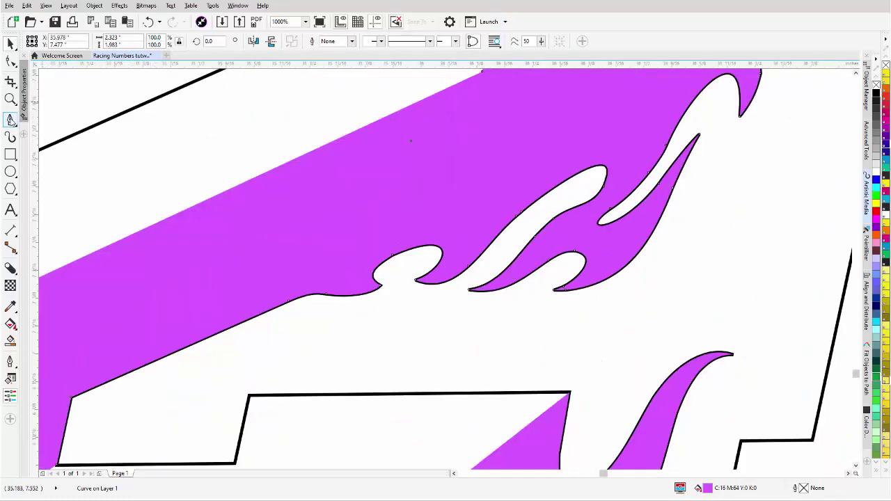
pyautogui.click(515, 224)
pyautogui.click(448, 215)
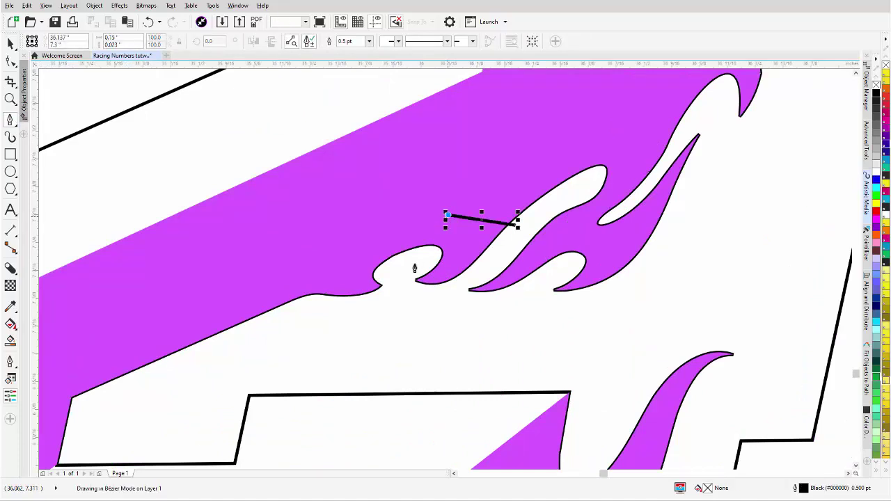
pyautogui.click(413, 266)
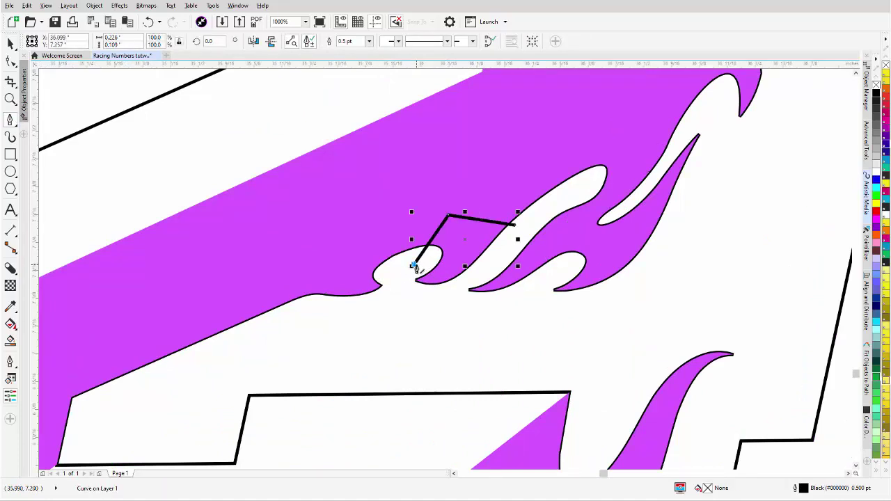
pyautogui.click(10, 341)
pyautogui.click(467, 250)
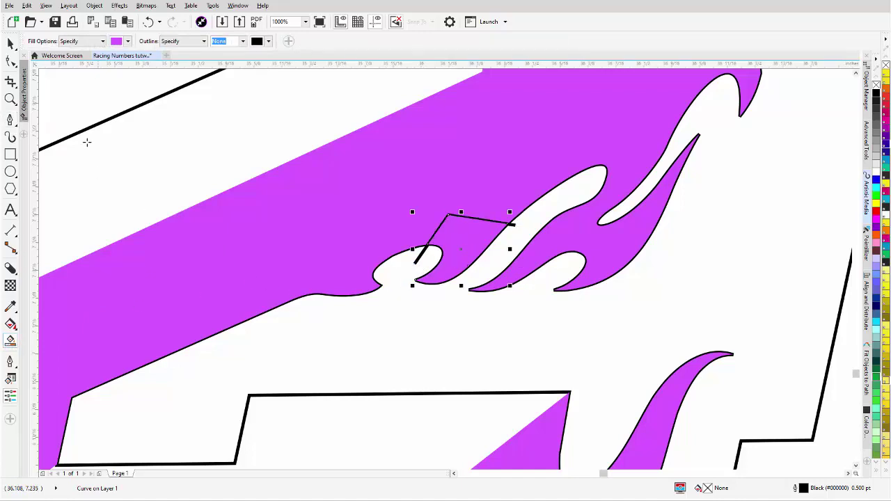
# Delete the two-segment cutting line over the flame tip
pyautogui.click(12, 46)
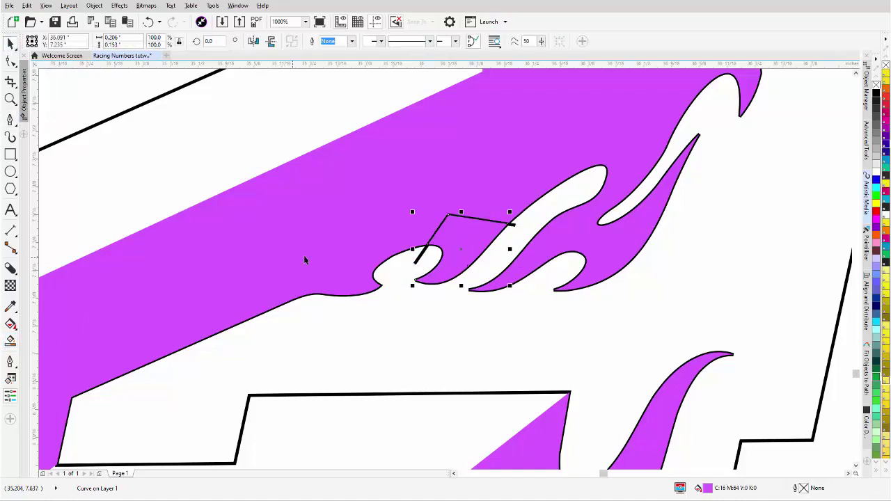
pyautogui.click(414, 264)
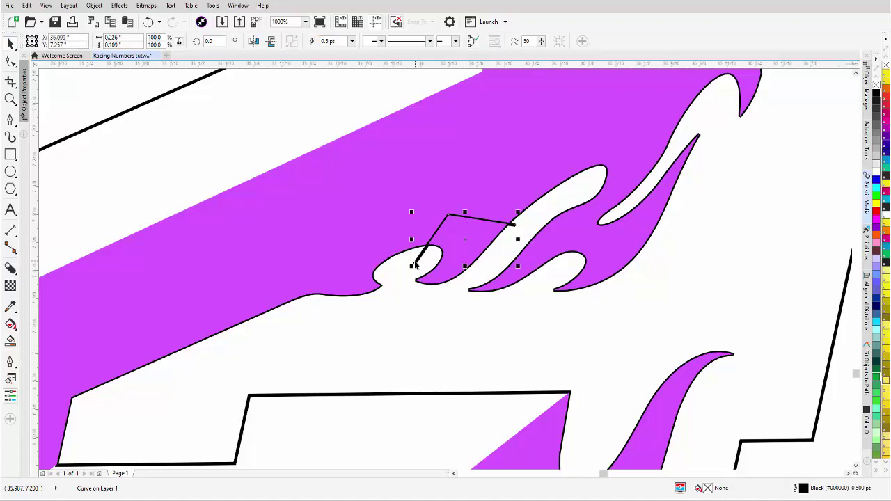
pyautogui.press('Delete')
# Move the cut-off flame tip onto the upper edge of the 2's diagonal band and fill it with cyan
pyautogui.click(453, 252)
pyautogui.moveTo(453, 253)
pyautogui.mouseDown()
pyautogui.moveTo(362, 203)
pyautogui.moveTo(342, 137)
pyautogui.mouseUp()
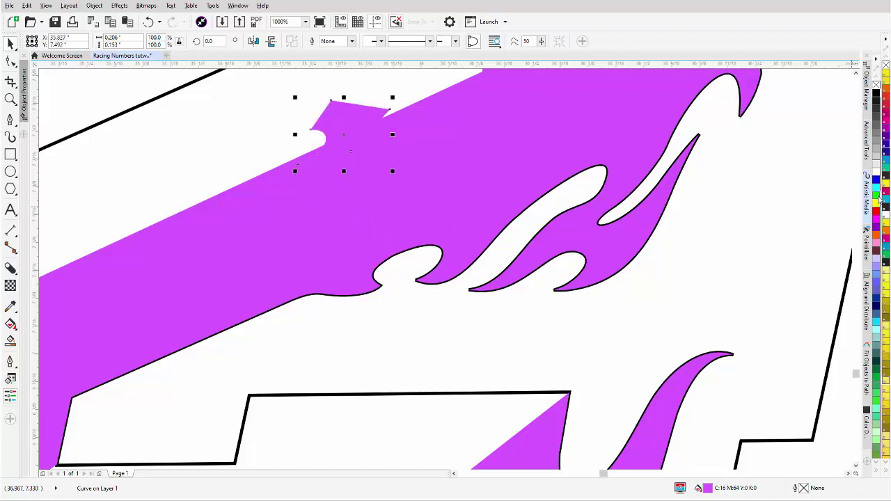
pyautogui.click(875, 189)
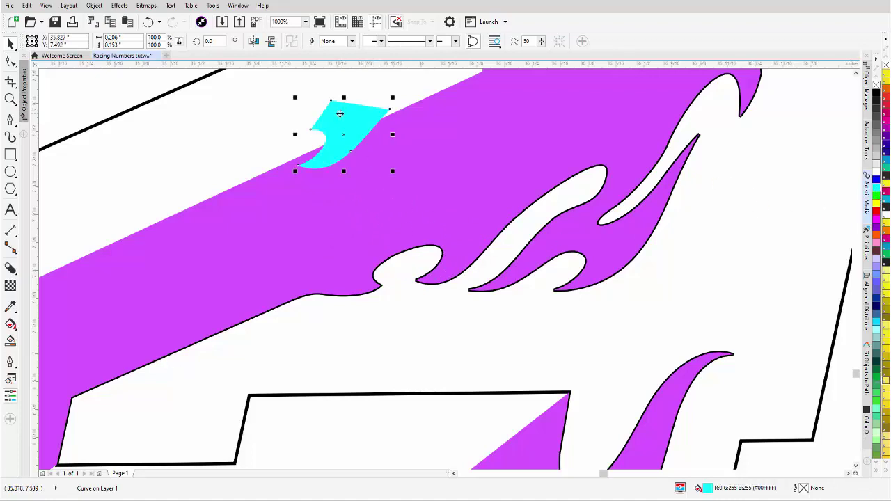
# Mirror the cyan flame tip vertically and rotate it about 36.5° to follow the band's upper edge
pyautogui.click(271, 41)
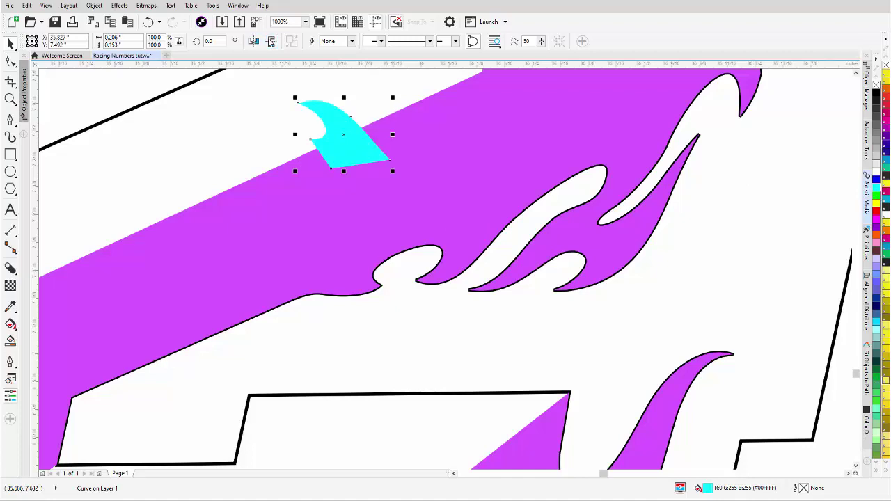
pyautogui.click(369, 149)
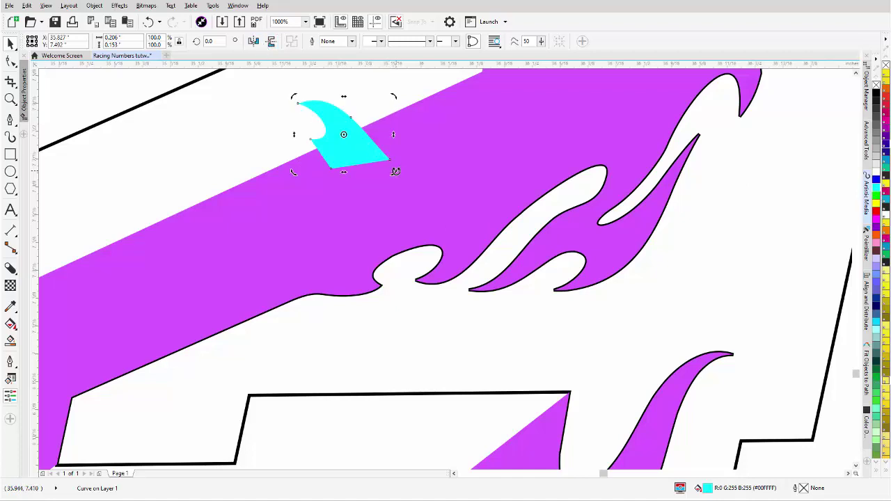
pyautogui.moveTo(393, 170); pyautogui.dragTo(358, 127)
pyautogui.scroll(-1, 358, 127)
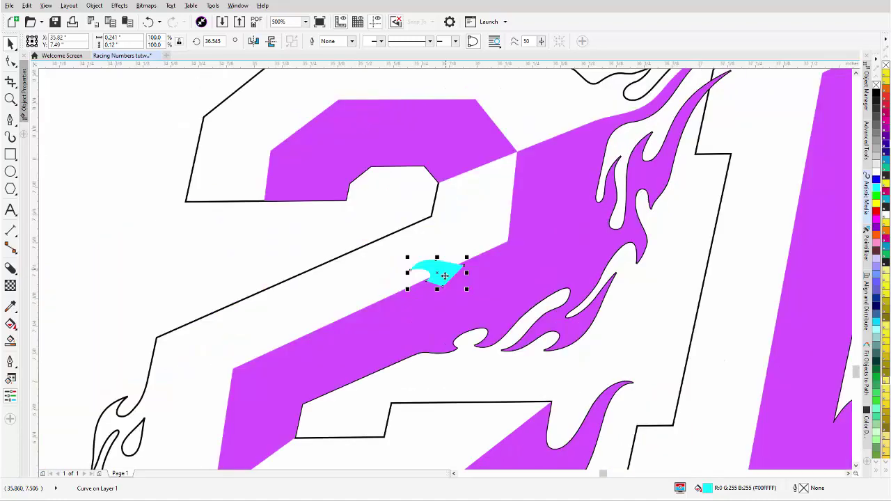
# Place two smaller copies of the cyan flame tip farther down the band's upper edge, scaled to about 82% and 75%
pyautogui.moveTo(445, 274); pyautogui.dragTo(393, 294)
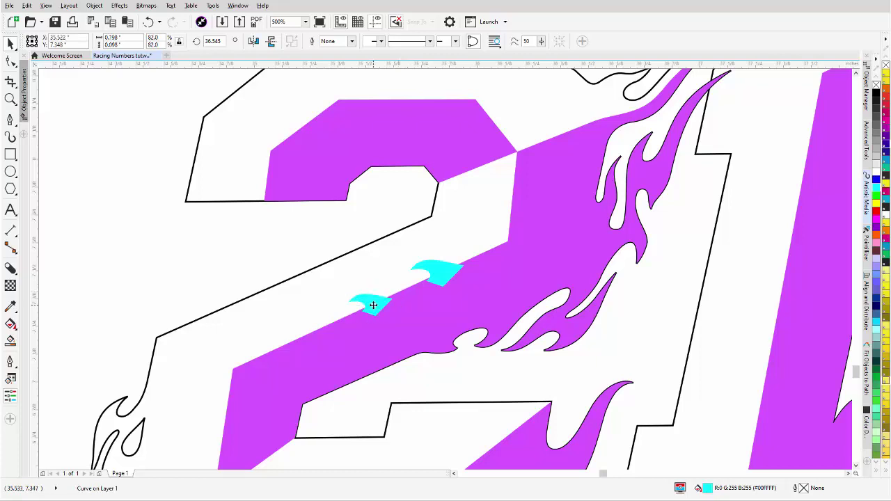
pyautogui.click(373, 305)
pyautogui.moveTo(382, 303); pyautogui.dragTo(298, 322)
pyautogui.click(331, 333)
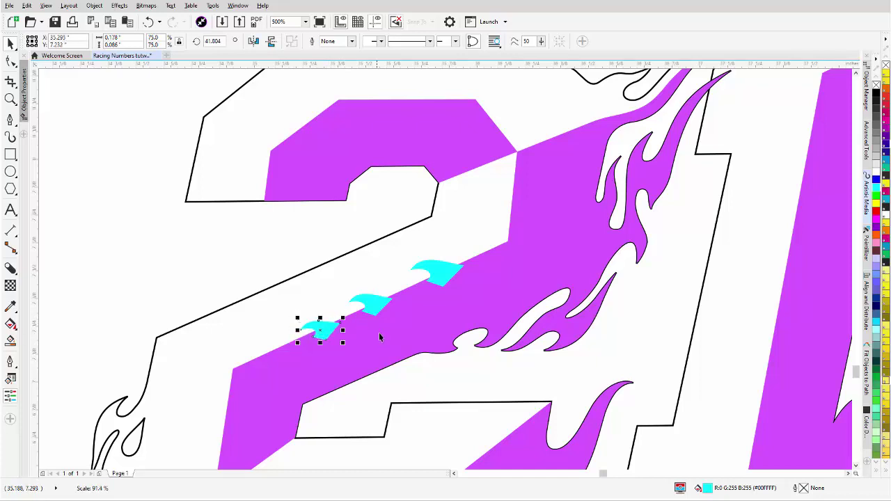
# Weld the three cyan flame tips into the 2's purple diagonal band
pyautogui.keyDown('shift'); pyautogui.click(365, 298); pyautogui.keyUp('shift')
pyautogui.keyDown('shift'); pyautogui.click(430, 268); pyautogui.keyUp('shift')
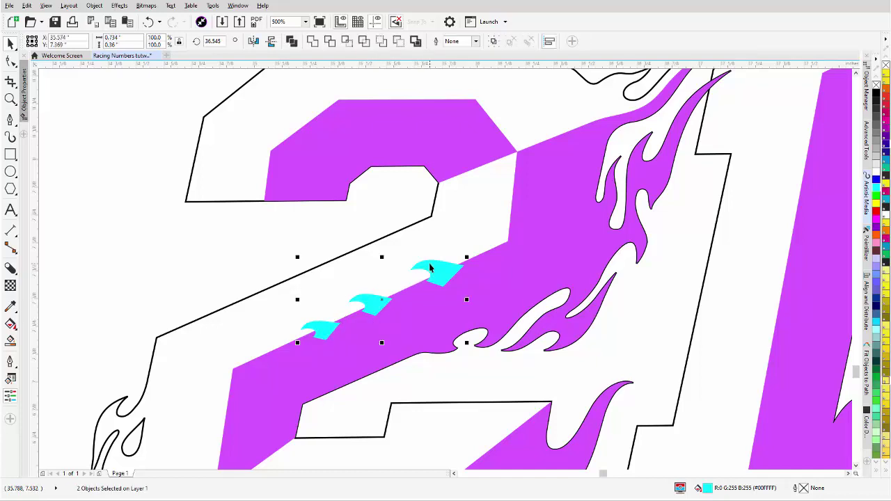
pyautogui.keyDown('shift'); pyautogui.click(493, 285); pyautogui.keyUp('shift')
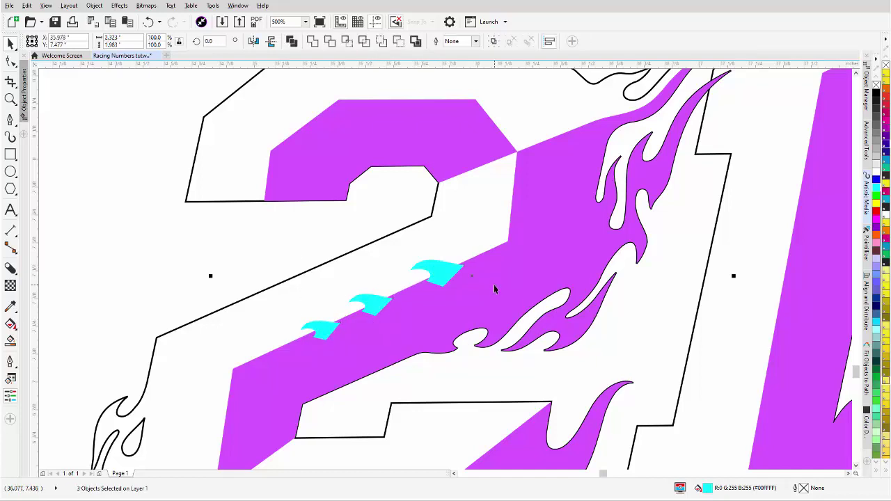
pyautogui.click(313, 44)
pyautogui.press('F3')
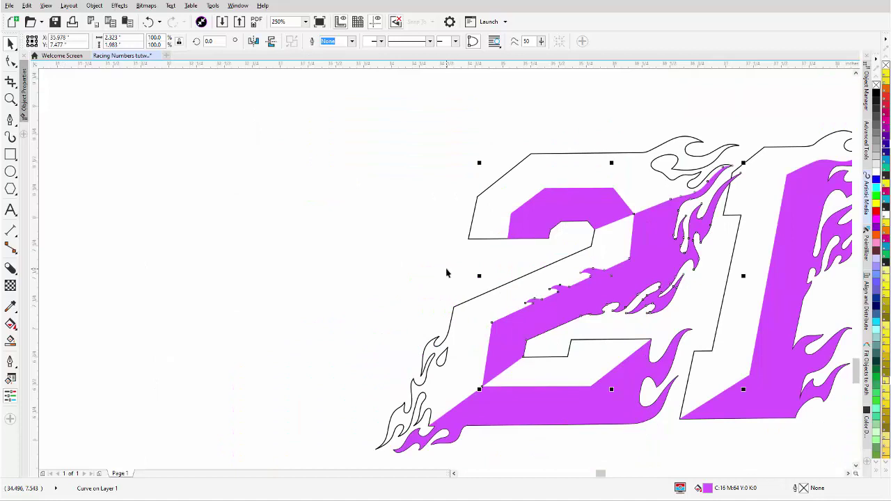
# Undo the last weld and place a copy of the largest cyan flame tip on the left edge of the 1's purple shape
pyautogui.hotkey('ctrl', 'k')
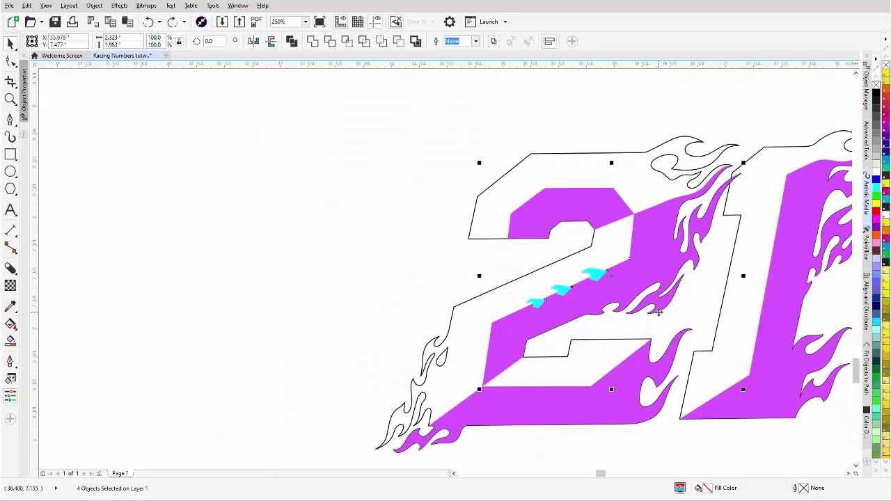
pyautogui.press('F3')
pyautogui.scroll(1, 497, 258)
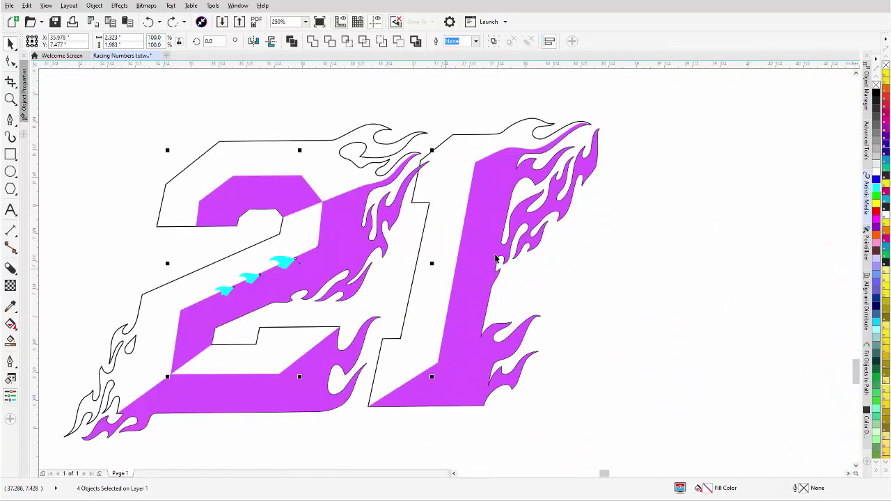
pyautogui.click(284, 263)
pyautogui.moveTo(281, 264); pyautogui.dragTo(465, 250)
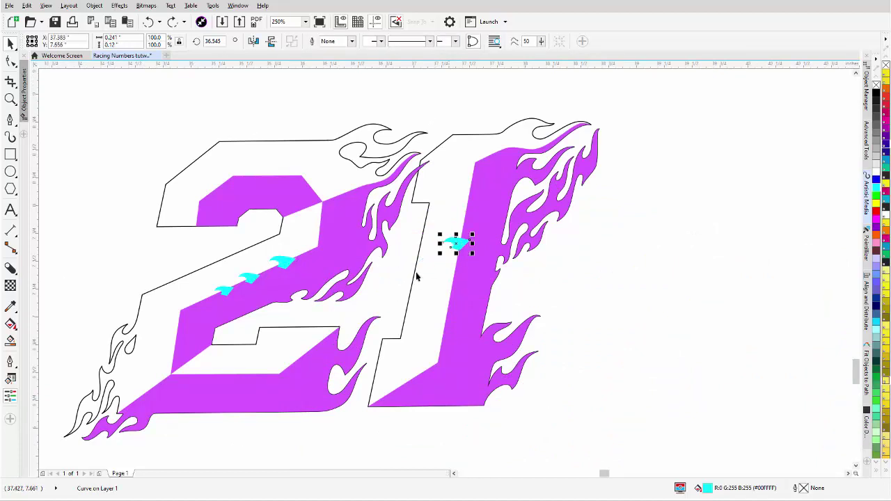
# Weld the three cyan flame tips on the 2 into its purple diagonal band again, leaving the copy on the 1 separate
pyautogui.keyDown('shift'); pyautogui.click(282, 261); pyautogui.keyUp('shift')
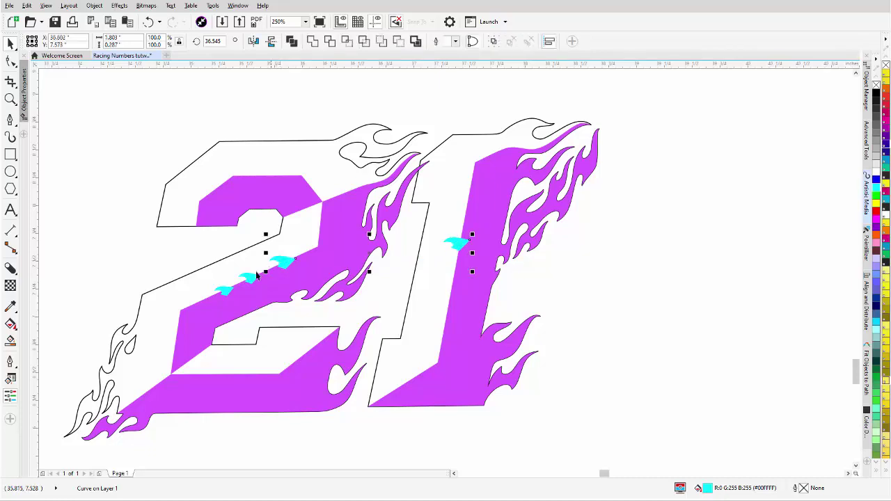
pyautogui.click(391, 274)
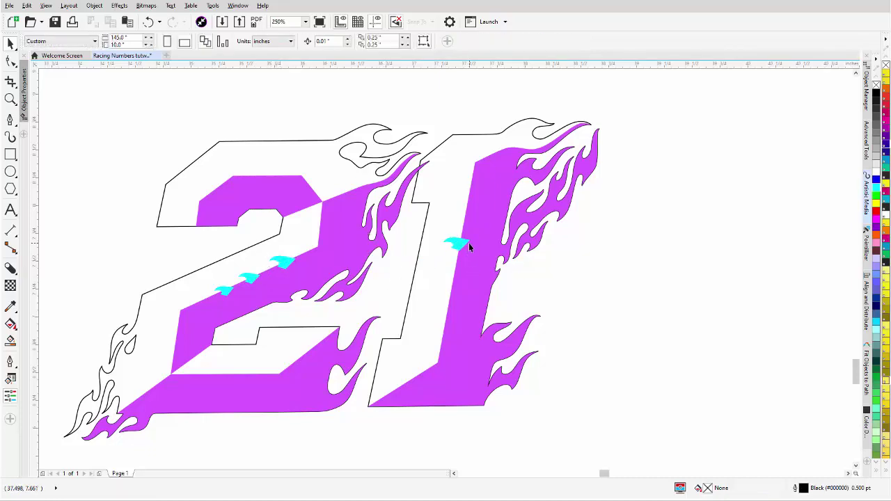
pyautogui.click(281, 261)
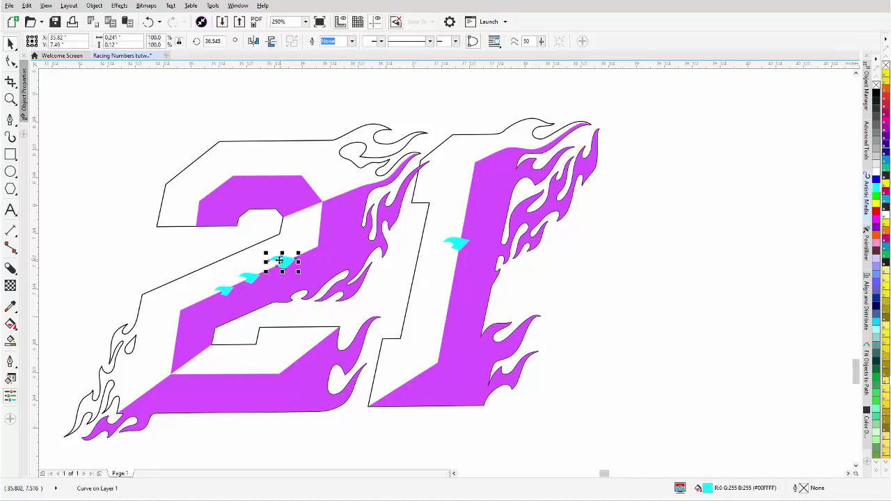
pyautogui.keyDown('shift'); pyautogui.click(246, 279); pyautogui.keyUp('shift')
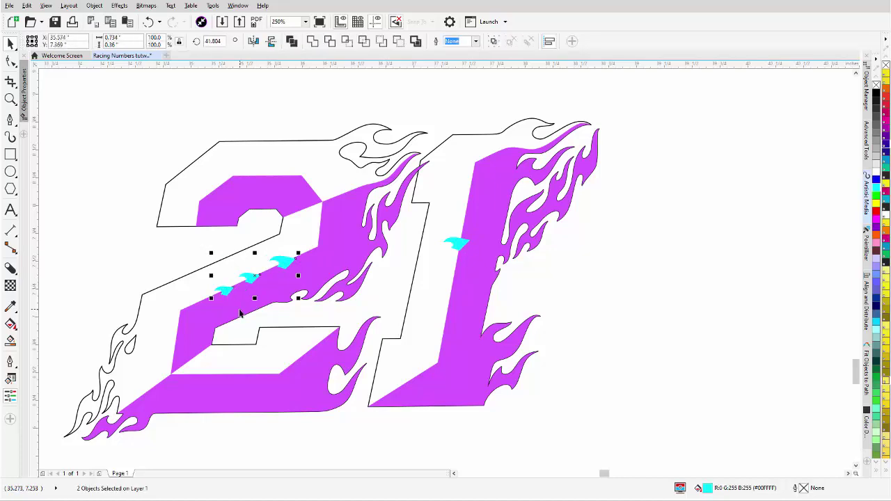
pyautogui.keyDown('shift'); pyautogui.click(244, 205); pyautogui.keyUp('shift')
pyautogui.click(312, 41)
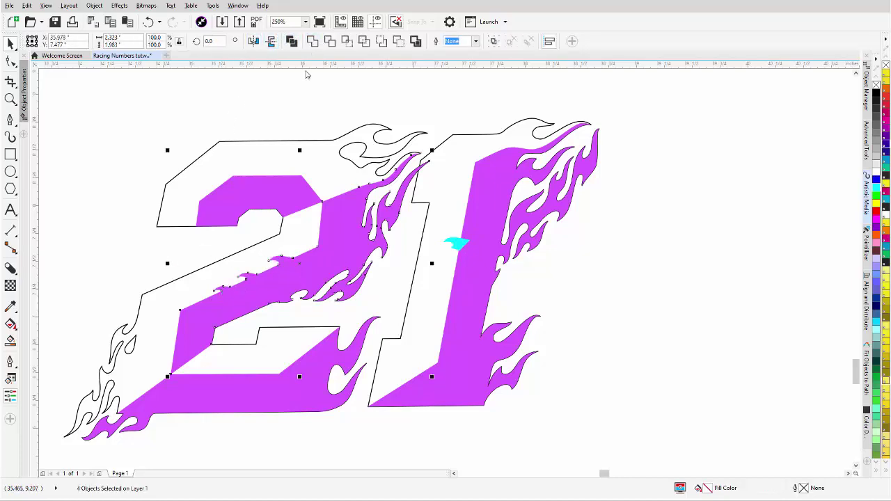
# Move the cyan flame tip higher on the 1's left purple edge and rotate it to about 91.9° to follow the edge
pyautogui.scroll(2, 421, 297)
pyautogui.click(434, 294)
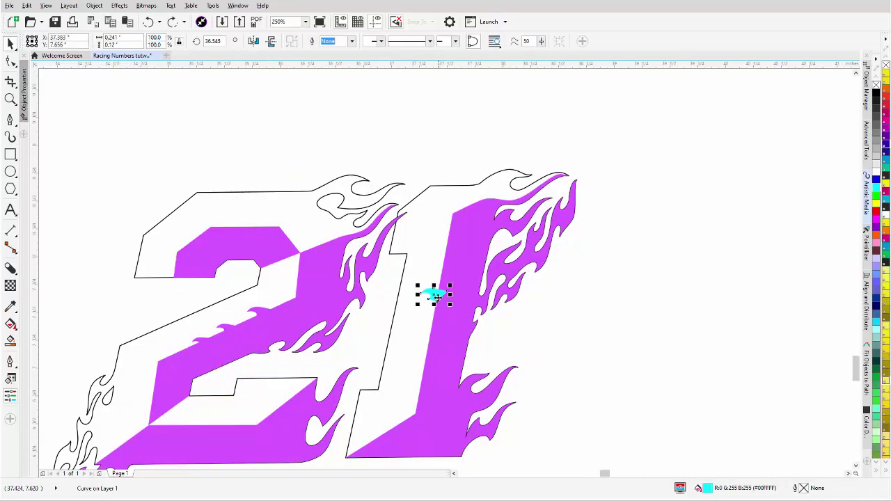
pyautogui.moveTo(443, 293); pyautogui.dragTo(443, 241)
pyautogui.scroll(2, 443, 265)
pyautogui.click(445, 269)
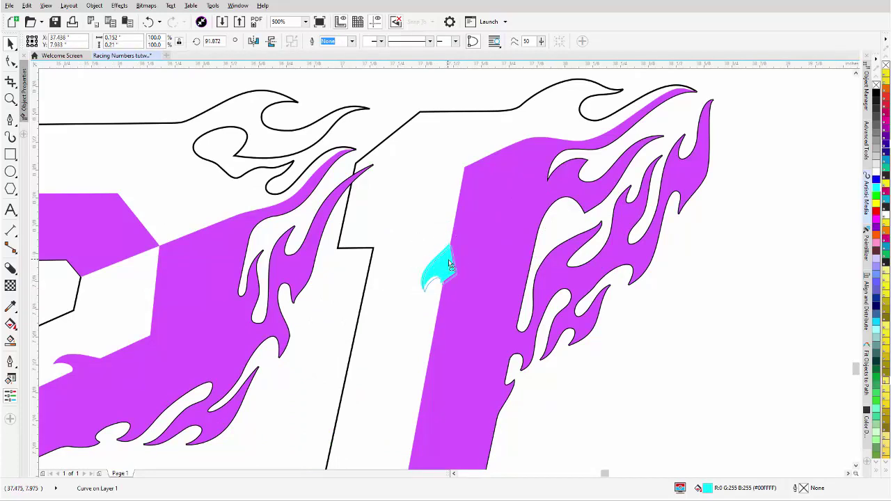
pyautogui.click(451, 266)
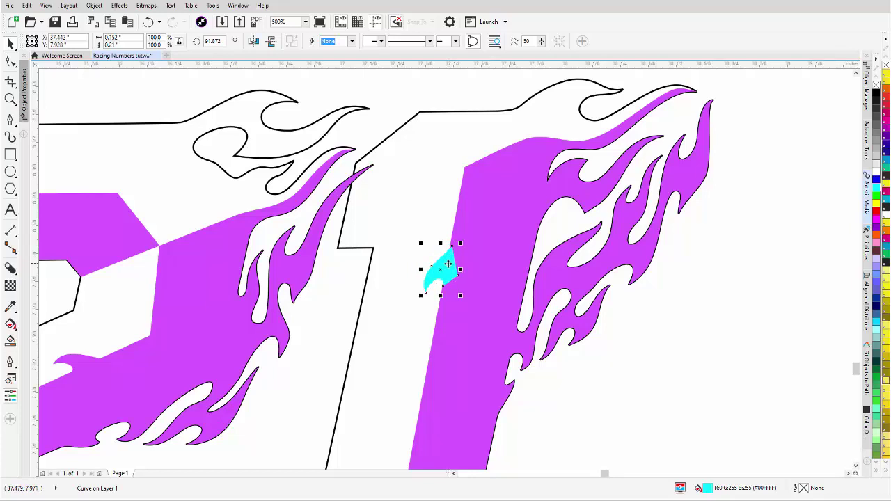
# Place two copies of the cyan flame tip farther down the 1's left purple edge, scaling the lowest to about 79%
pyautogui.moveTo(449, 261); pyautogui.dragTo(435, 353)
pyautogui.press('F3')
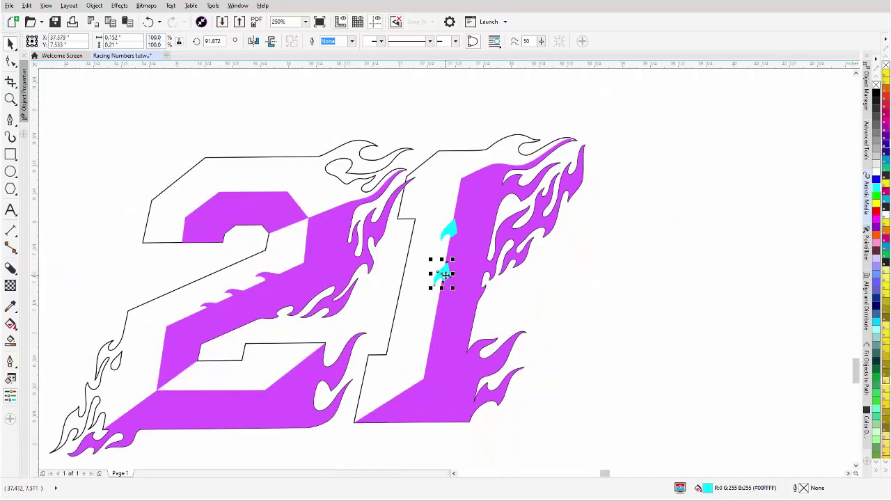
pyautogui.moveTo(445, 275)
pyautogui.mouseDown()
pyautogui.moveTo(445, 313)
pyautogui.moveTo(447, 292)
pyautogui.mouseUp()
pyautogui.scroll(4, 447, 265)
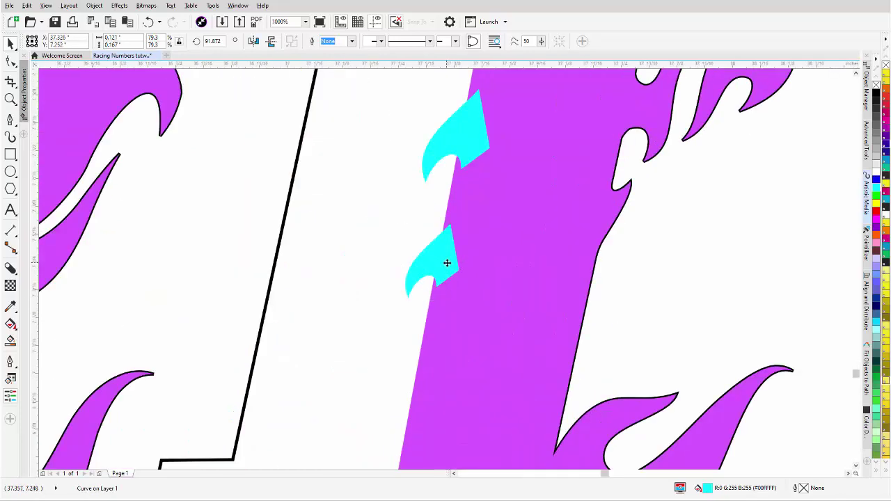
pyautogui.scroll(-4, 438, 266)
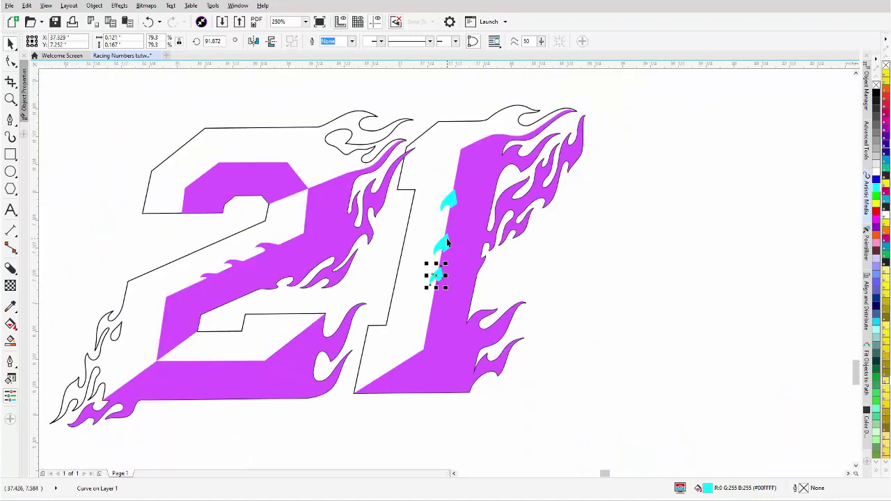
# Weld the three cyan flame tips into the purple shape of the 1
pyautogui.click(446, 247)
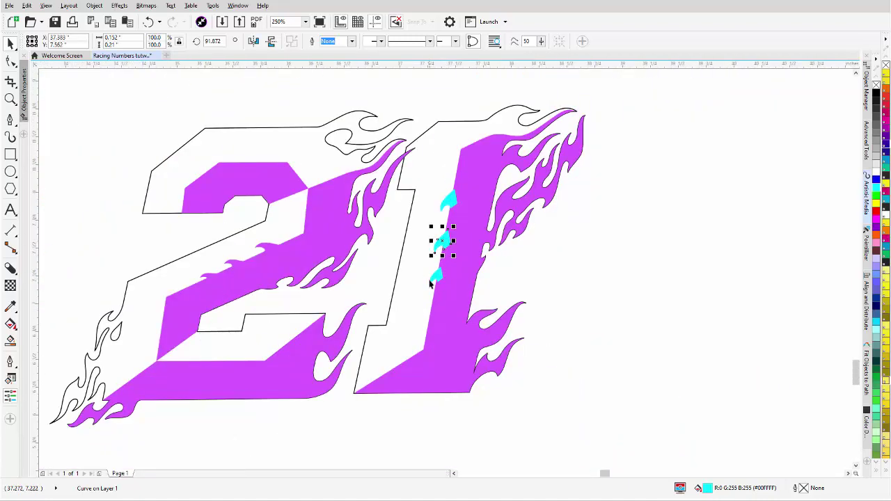
pyautogui.keyDown('shift'); pyautogui.click(432, 282); pyautogui.keyUp('shift')
pyautogui.keyDown('shift'); pyautogui.click(444, 207); pyautogui.keyUp('shift')
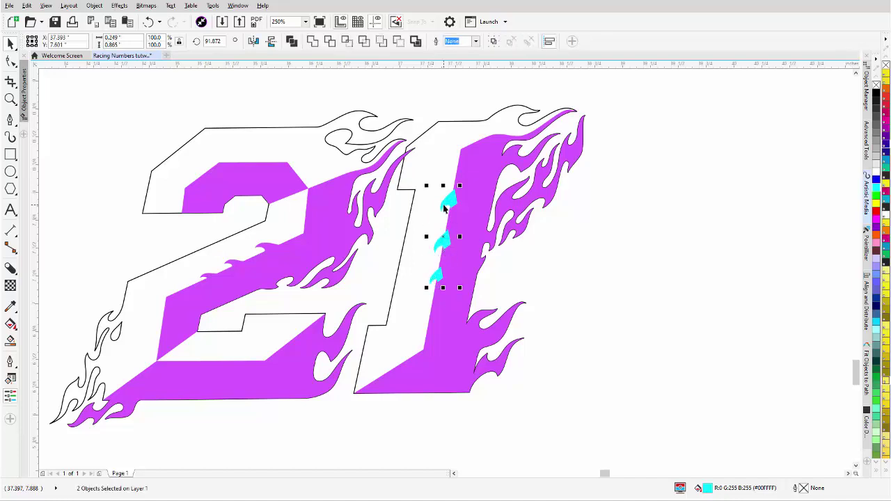
pyautogui.keyDown('shift'); pyautogui.click(474, 199); pyautogui.keyUp('shift')
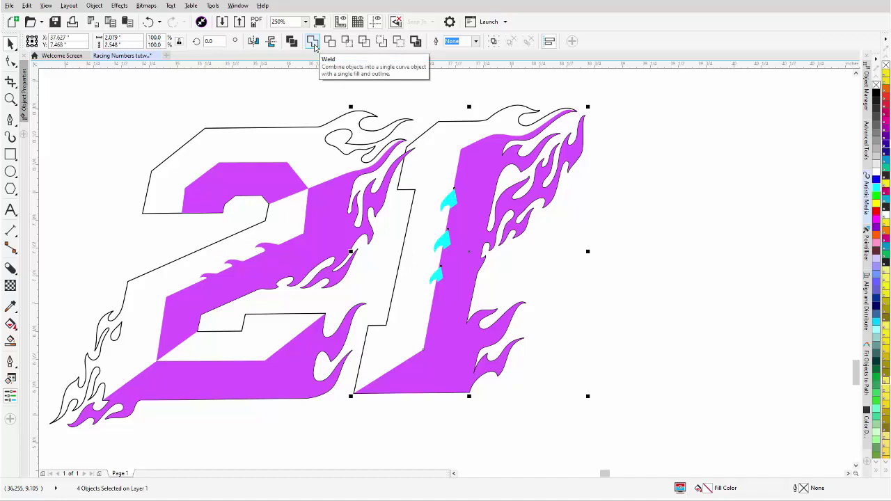
pyautogui.click(312, 43)
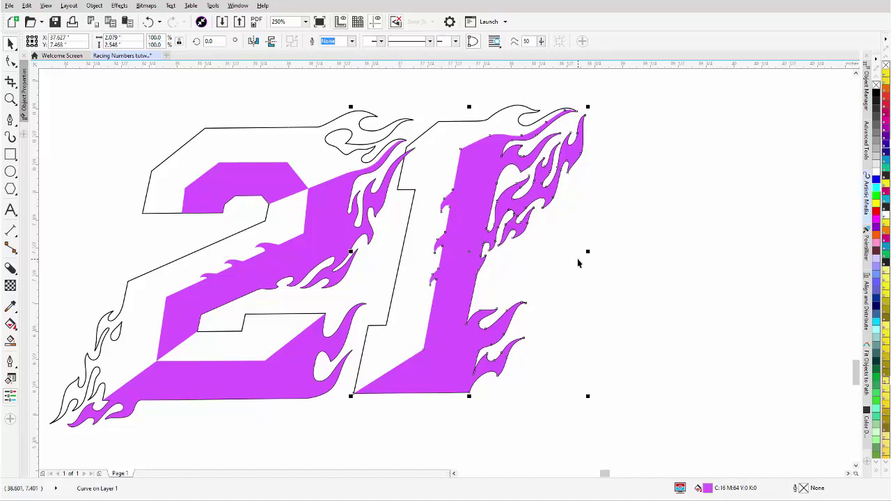
pyautogui.click(639, 225)
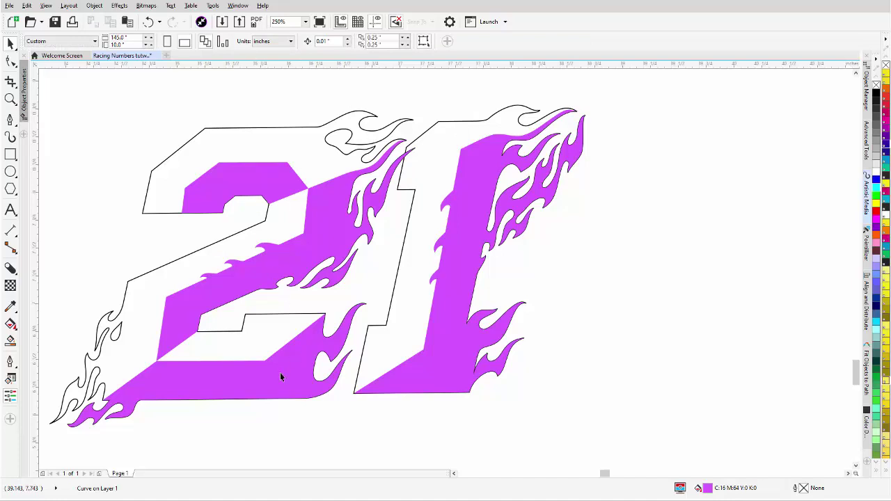
# Move the finished purple 21 along the row to just above the yellow 21 and examine the contoured outline samples
pyautogui.scroll(-5, 398, 288)
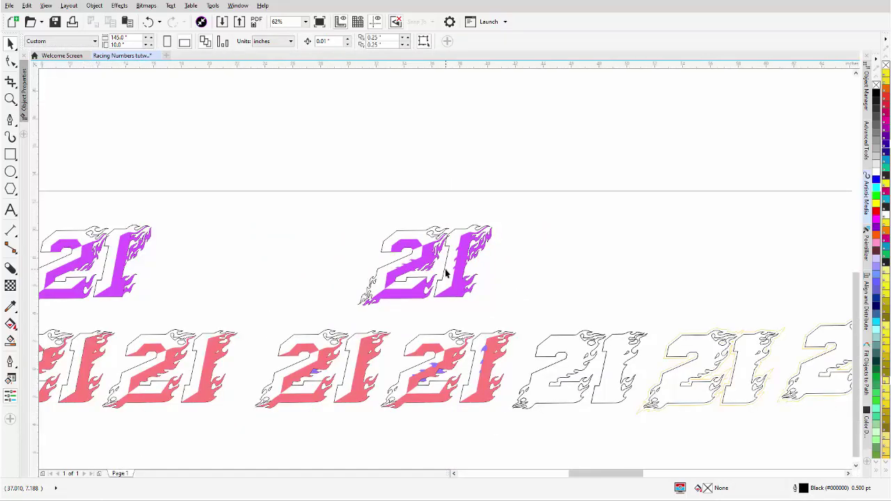
pyautogui.scroll(-3, 459, 272)
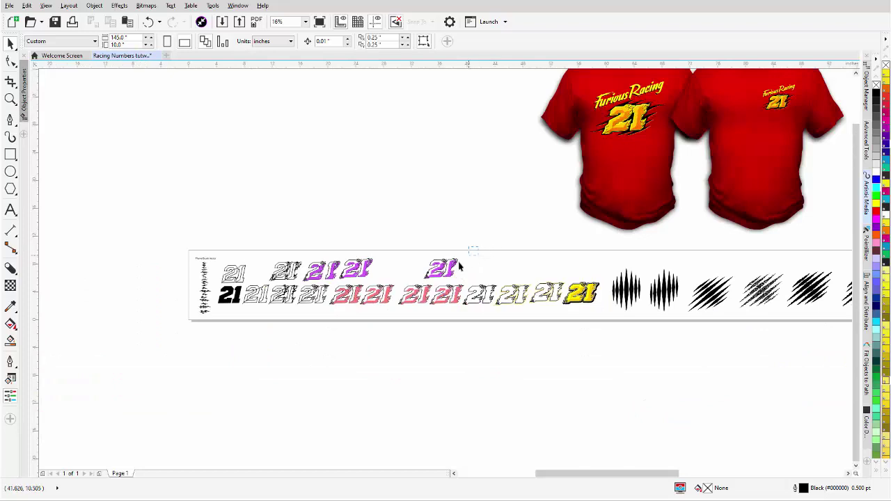
pyautogui.moveTo(479, 249); pyautogui.dragTo(581, 275)
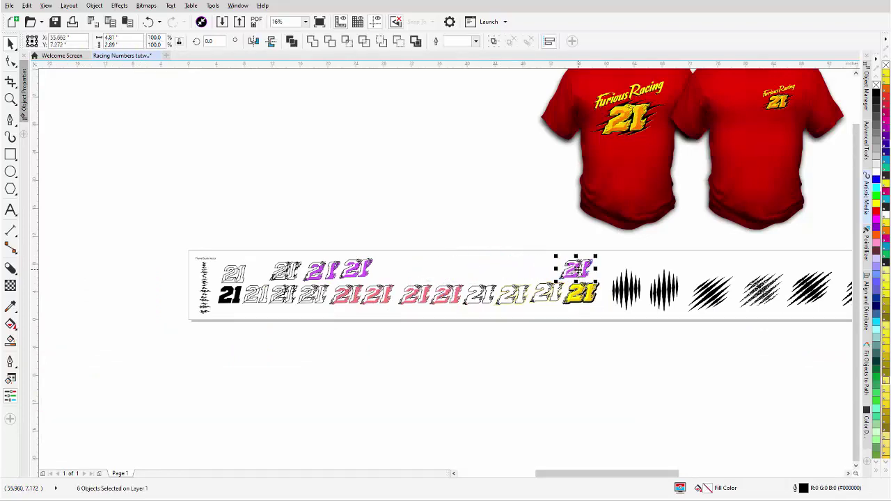
pyautogui.scroll(3, 577, 269)
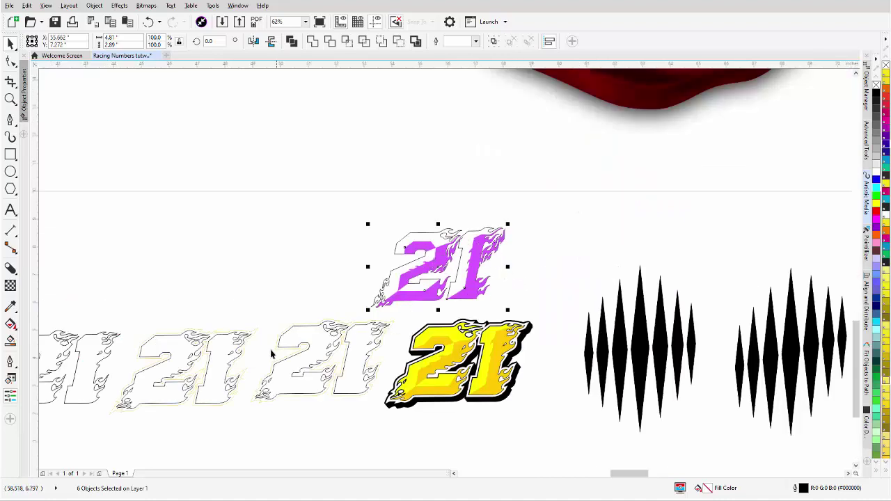
pyautogui.scroll(2, 309, 340)
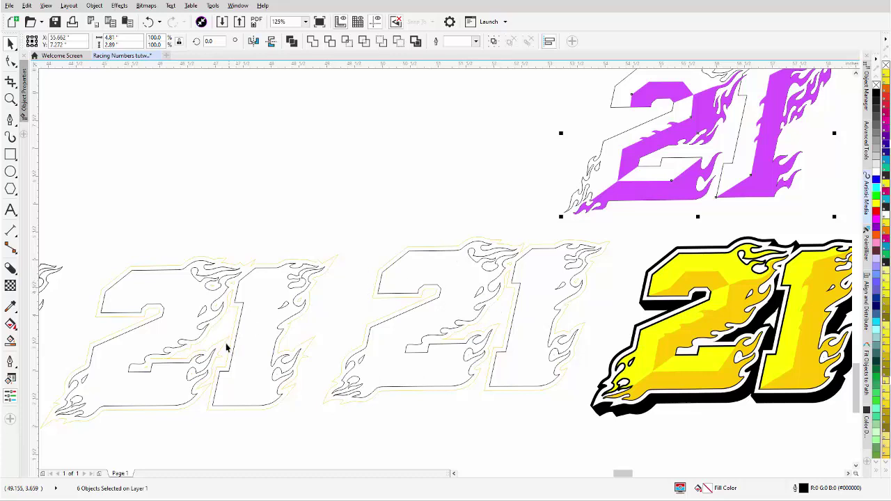
pyautogui.scroll(1, 224, 351)
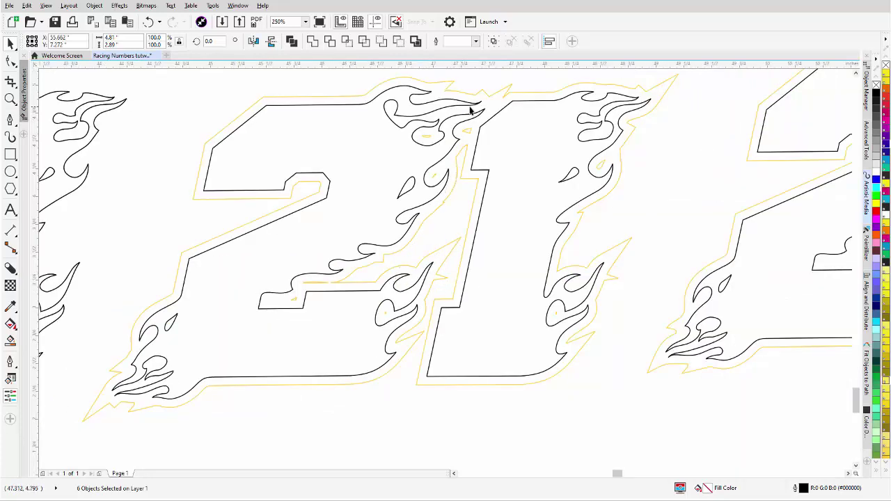
pyautogui.scroll(-4, 565, 277)
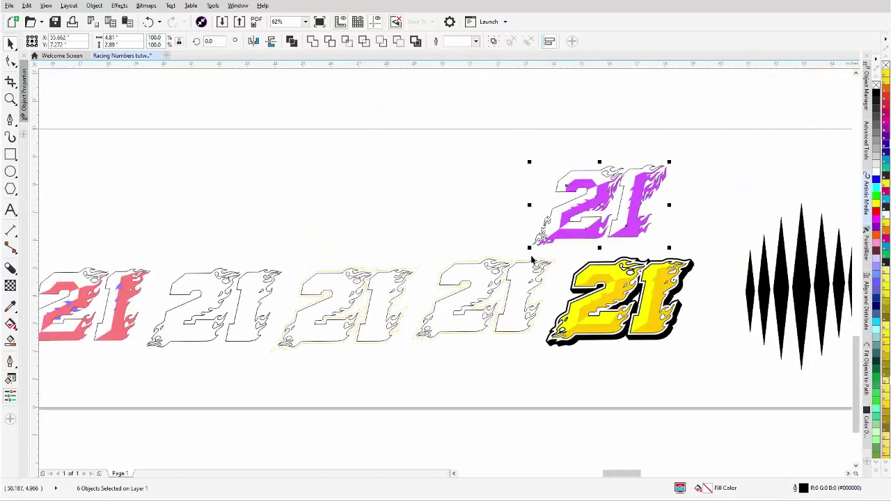
# Place a copy of the whole purple 21 to the left of the one above the yellow 21
pyautogui.click(591, 151)
pyautogui.moveTo(683, 148); pyautogui.dragTo(517, 262)
pyautogui.moveTo(565, 218); pyautogui.dragTo(329, 215)
# Try a one-step outside contour with a 0.087-inch offset on the 2's outline alone, then undo it
pyautogui.scroll(2, 541, 198)
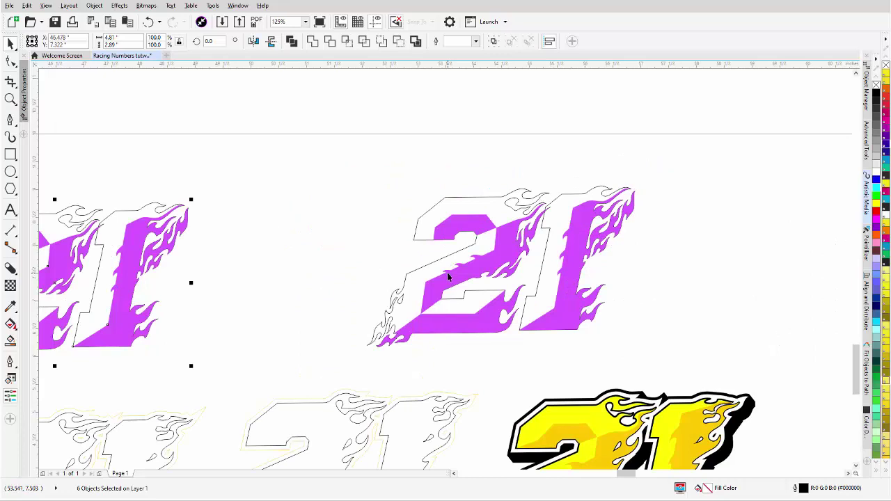
pyautogui.click(471, 203)
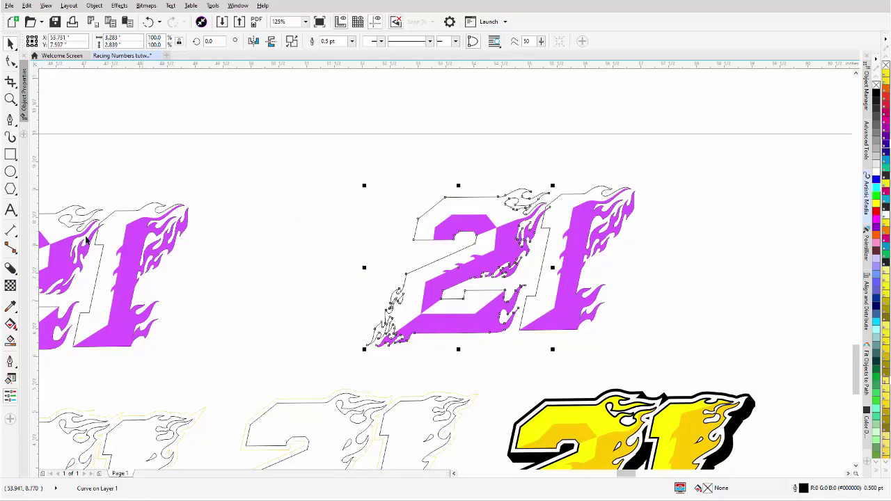
pyautogui.click(14, 271)
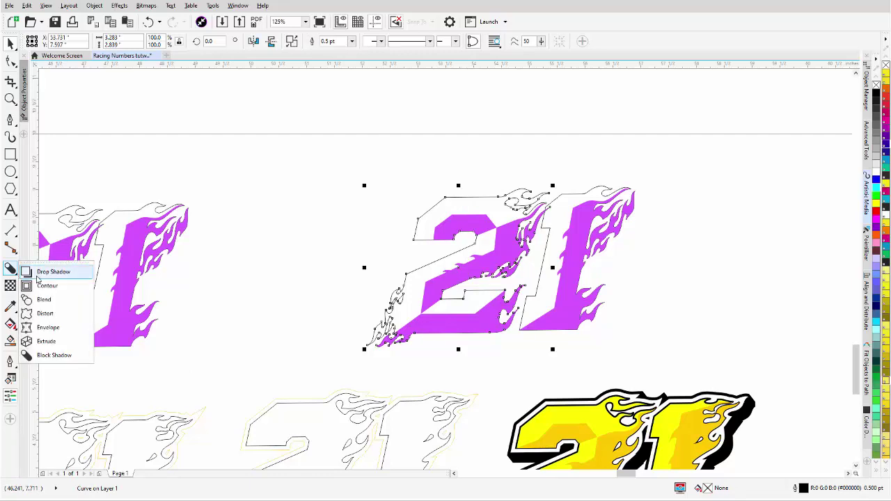
pyautogui.click(42, 288)
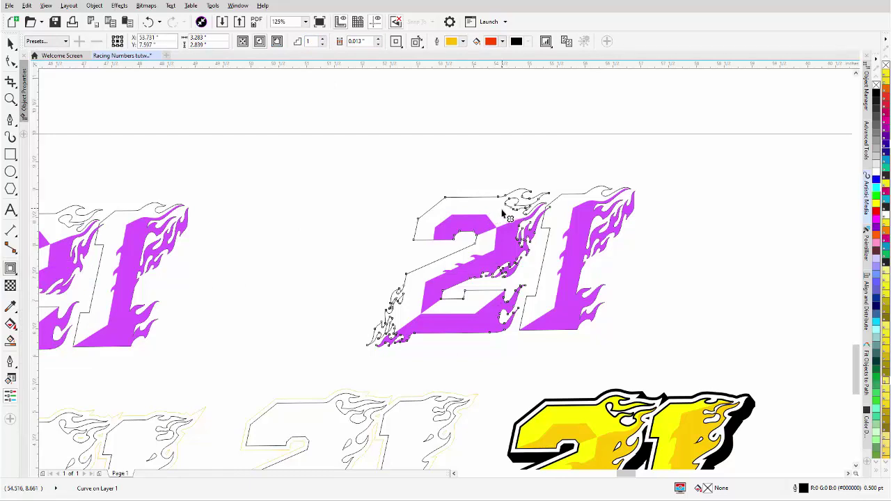
pyautogui.moveTo(506, 221); pyautogui.dragTo(512, 189)
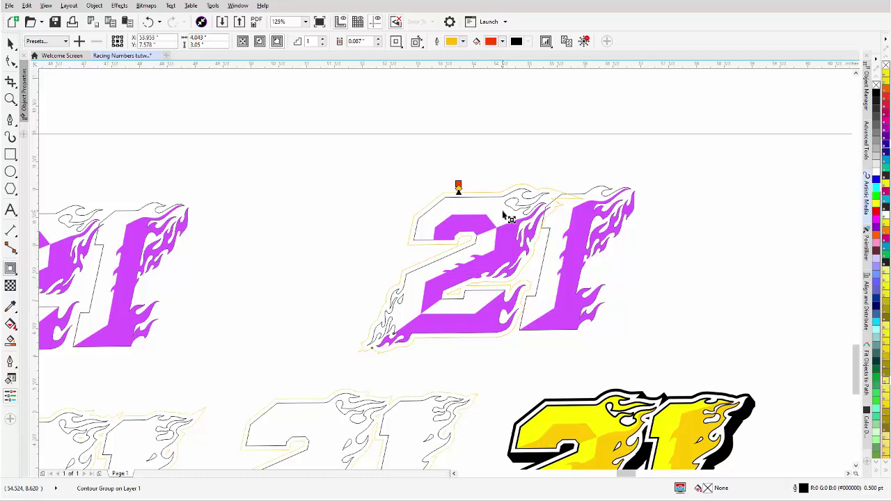
pyautogui.hotkey('ctrl', 'k')
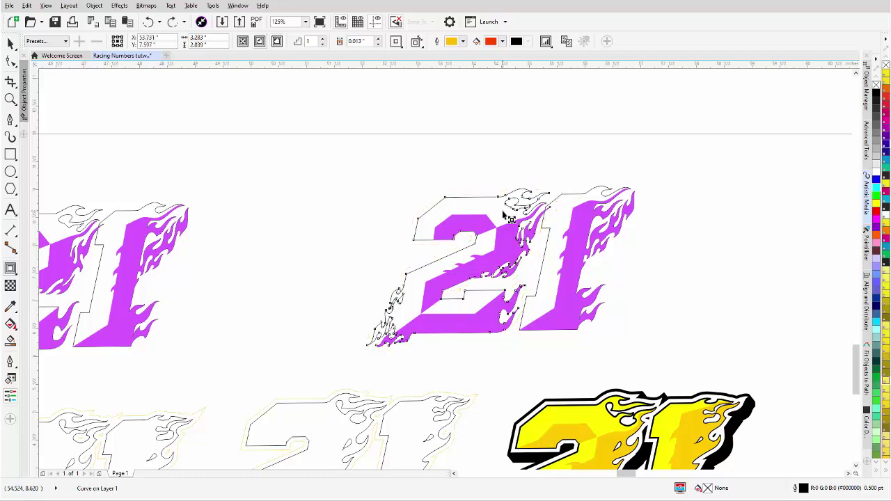
# Weld the outlines of the 2 and the 1 into a single curve
pyautogui.click(10, 44)
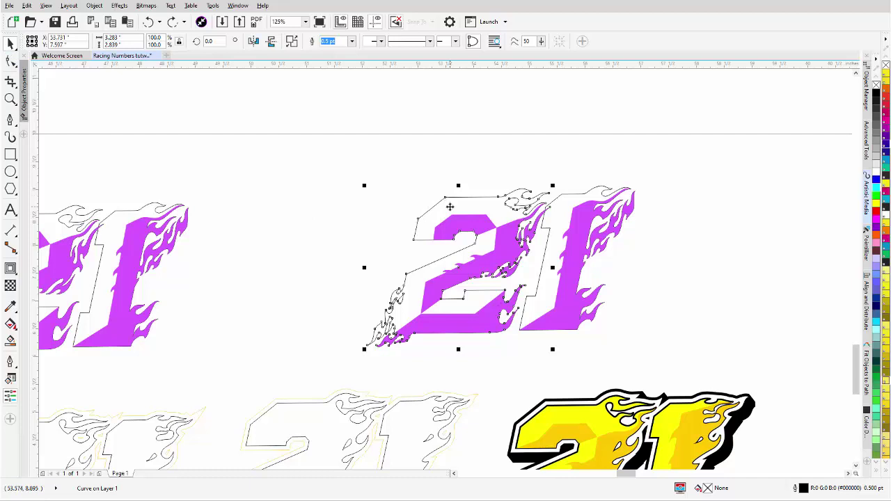
pyautogui.keyDown('shift'); pyautogui.click(570, 205); pyautogui.keyUp('shift')
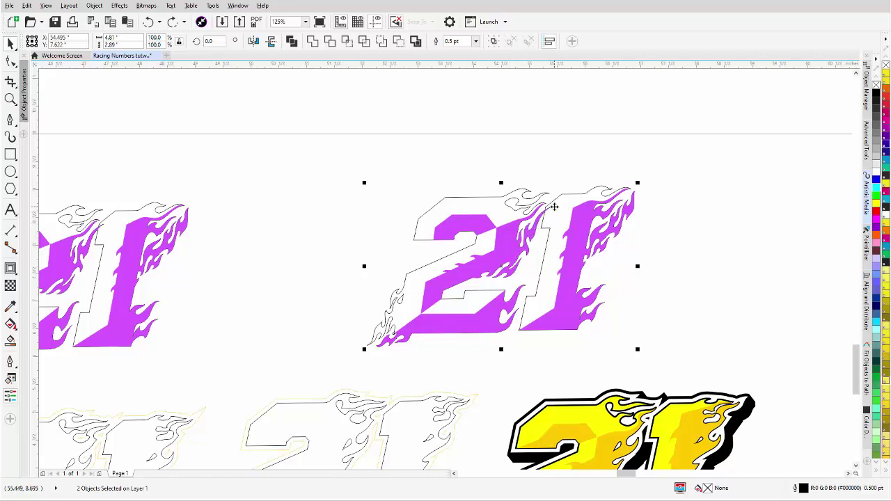
pyautogui.click(312, 41)
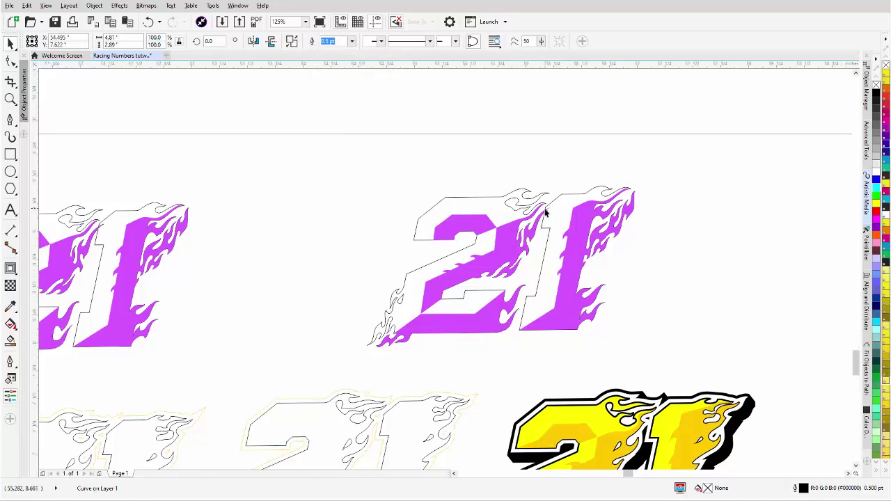
# Add a one-step outside contour with a 0.079-inch offset around the welded outline of the purple 21
pyautogui.scroll(2, 545, 212)
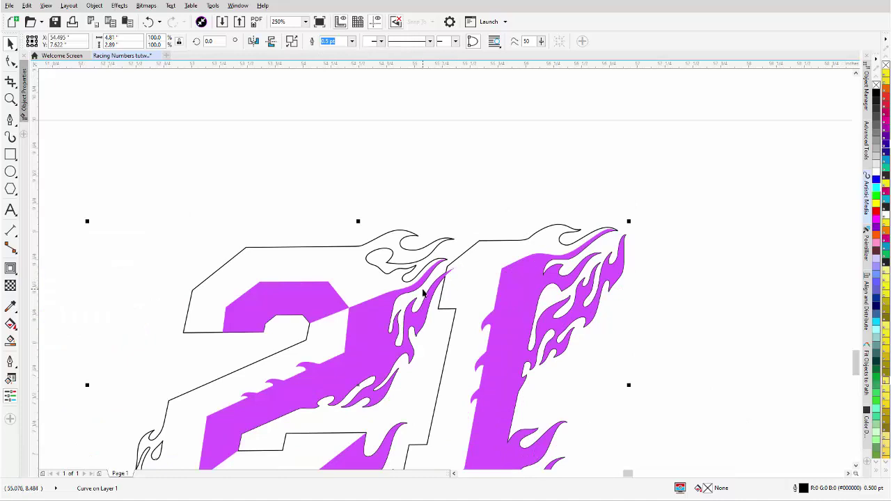
pyautogui.scroll(-2, 423, 293)
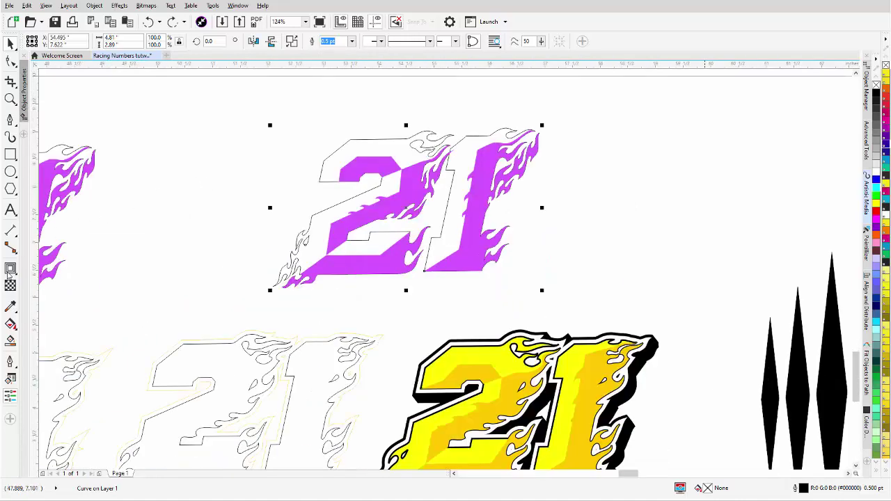
pyautogui.click(11, 270)
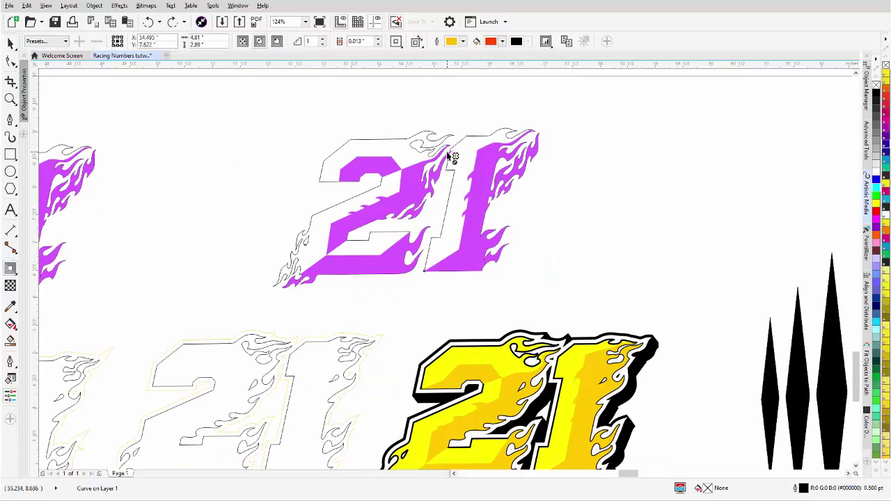
pyautogui.scroll(2, 451, 156)
pyautogui.moveTo(341, 258); pyautogui.dragTo(343, 220)
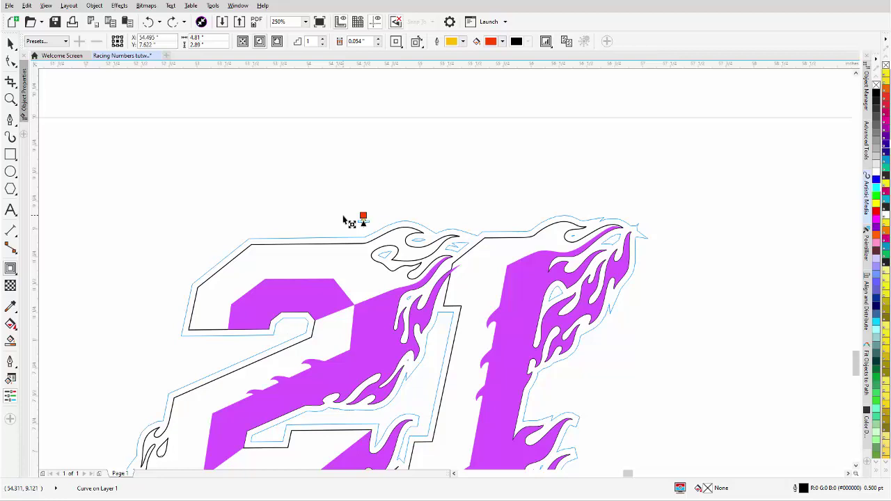
pyautogui.moveTo(343, 220); pyautogui.dragTo(343, 220)
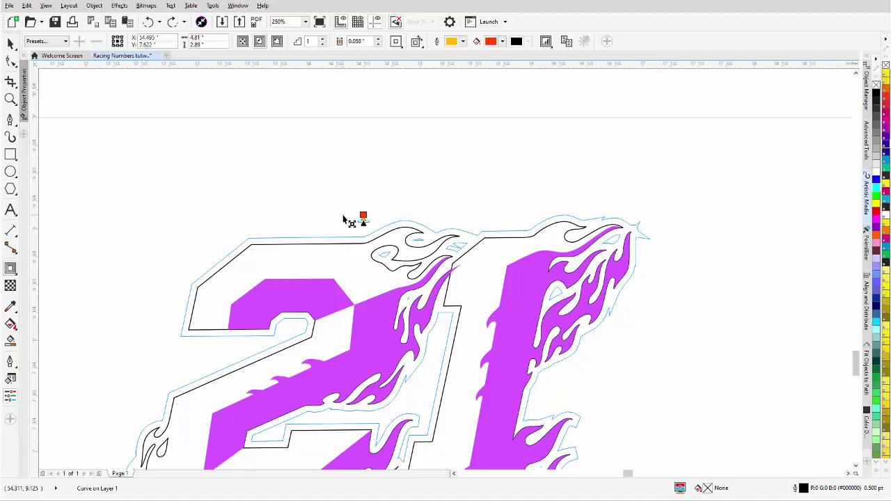
pyautogui.moveTo(343, 220); pyautogui.dragTo(343, 220)
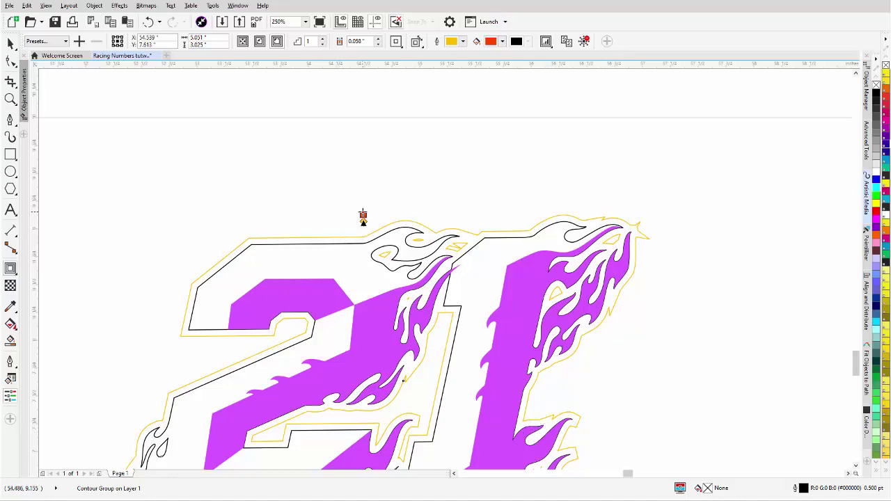
pyautogui.moveTo(363, 219); pyautogui.dragTo(363, 217)
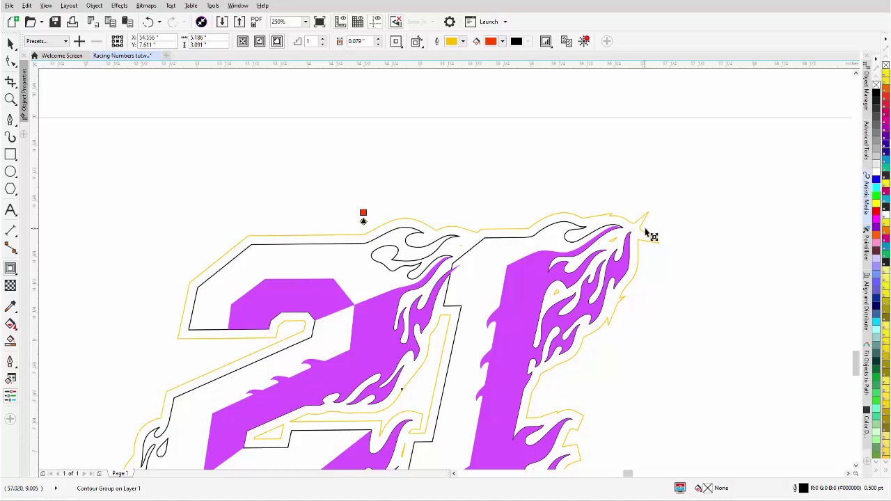
# Break the contour group apart and select the separated yellow contour curve
pyautogui.click(11, 43)
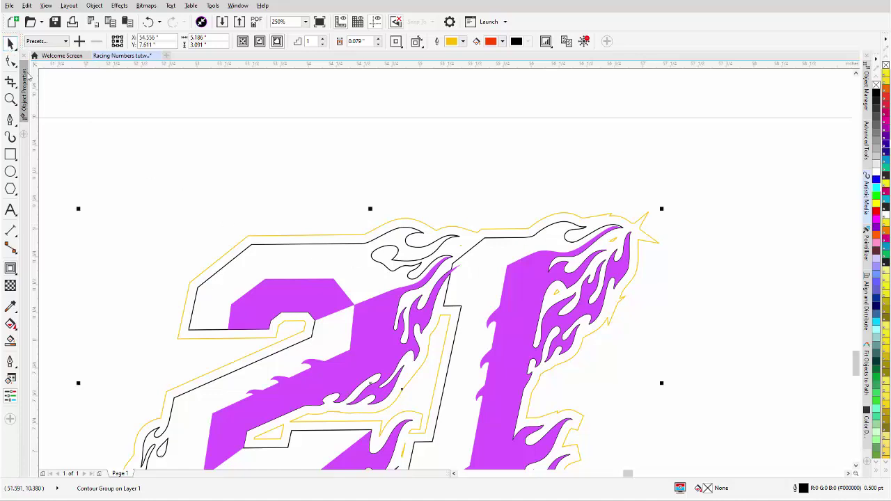
pyautogui.rightClick(402, 221)
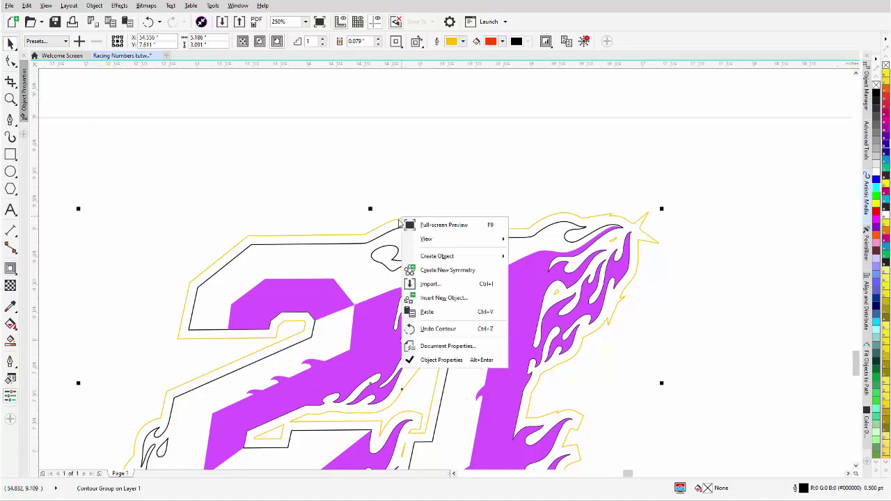
pyautogui.press('Escape')
pyautogui.rightClick(397, 220)
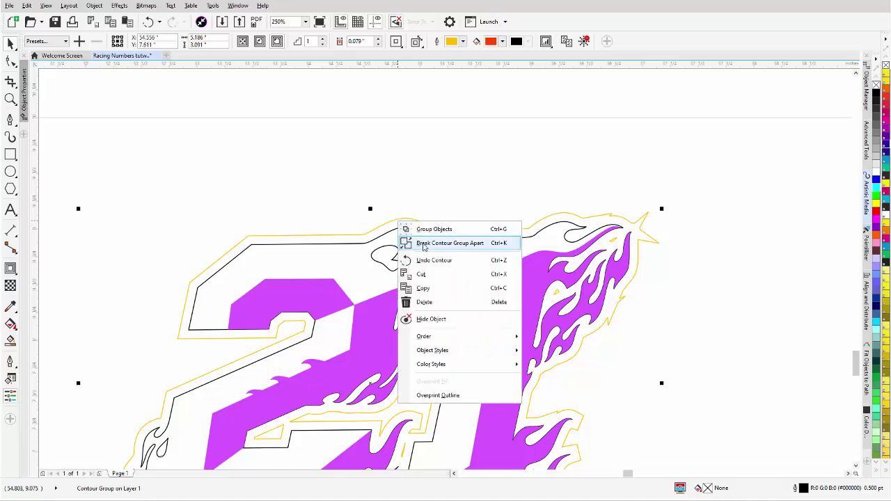
pyautogui.click(423, 243)
pyautogui.click(592, 278)
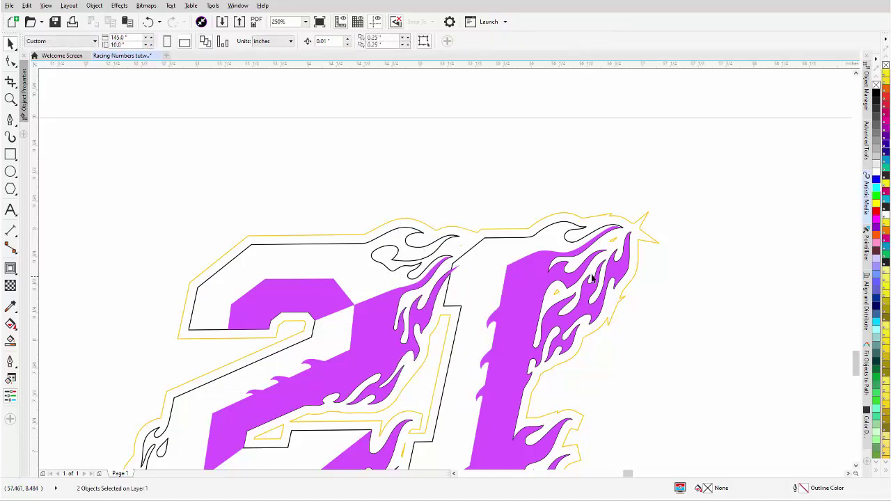
pyautogui.click(561, 294)
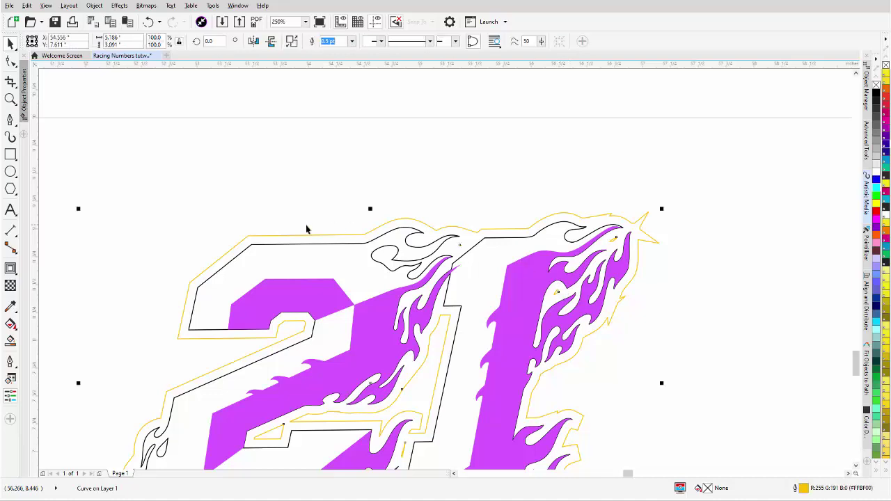
# Delete the two small stray contour loops inside the upper flames of the 1
pyautogui.click(10, 61)
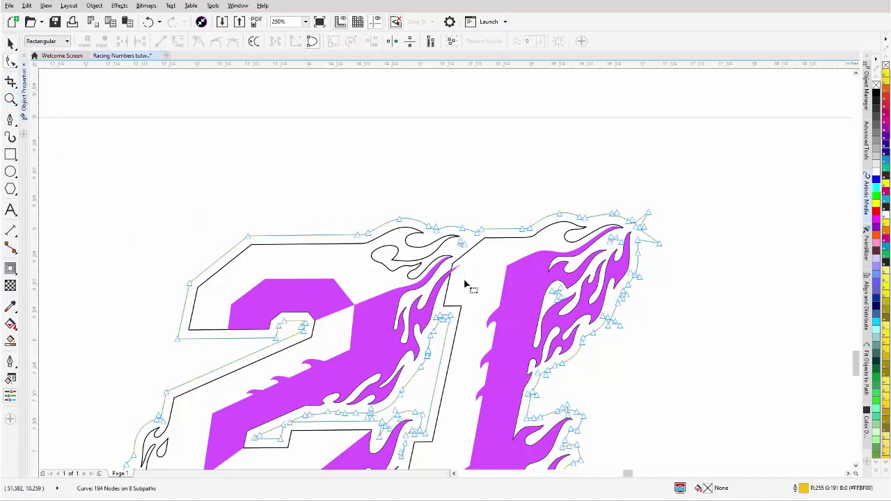
pyautogui.moveTo(567, 286); pyautogui.dragTo(545, 310)
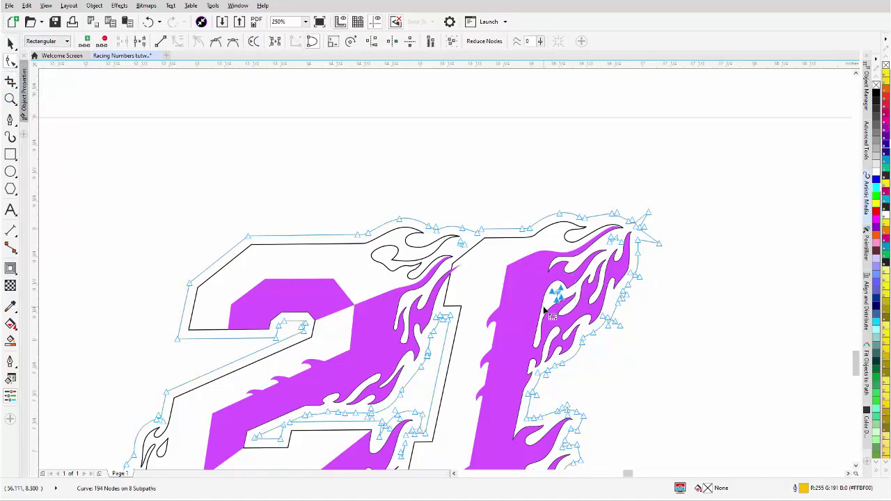
pyautogui.press('Delete')
pyautogui.moveTo(602, 229); pyautogui.dragTo(629, 258)
pyautogui.press('Delete')
pyautogui.scroll(-2, 334, 369)
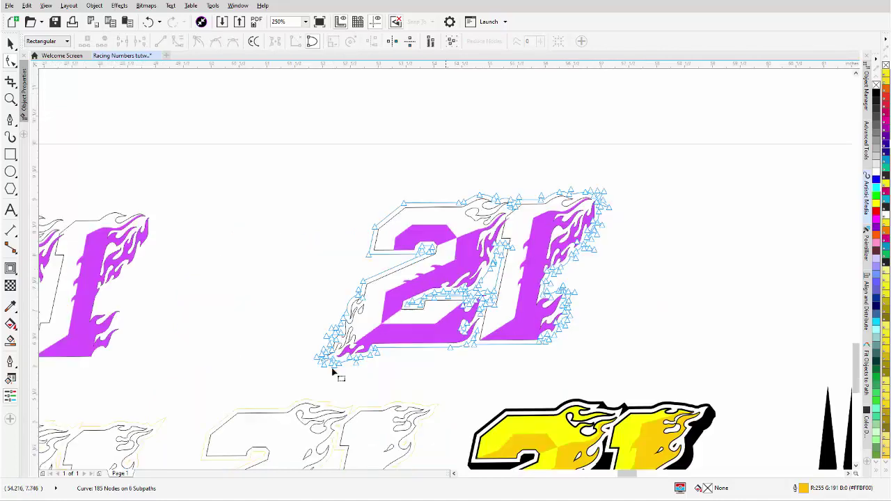
# Delete the stray contour loops inside and beside the lower-right flame of the 2
pyautogui.scroll(2, 414, 332)
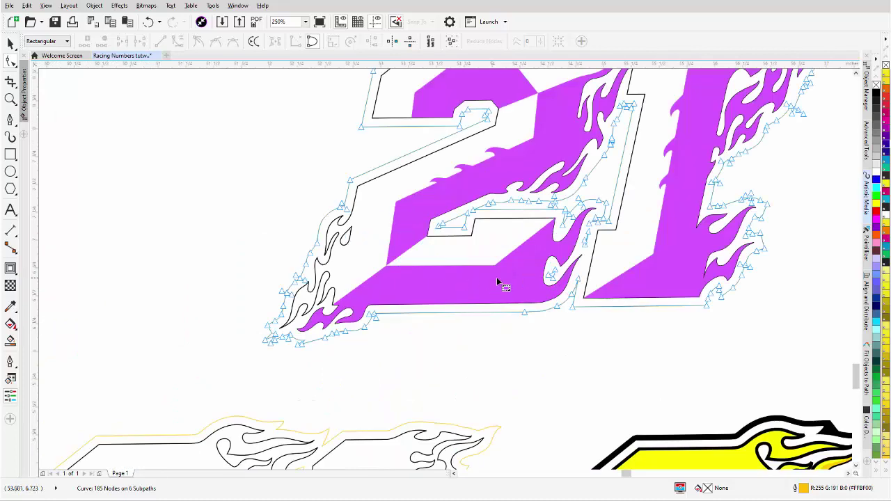
pyautogui.moveTo(537, 241); pyautogui.dragTo(565, 275)
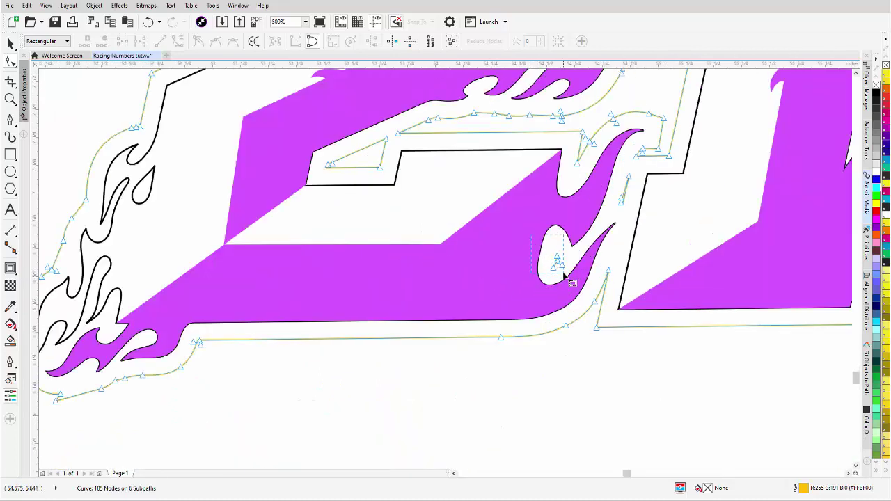
pyautogui.press('Delete')
pyautogui.moveTo(641, 173); pyautogui.dragTo(617, 220)
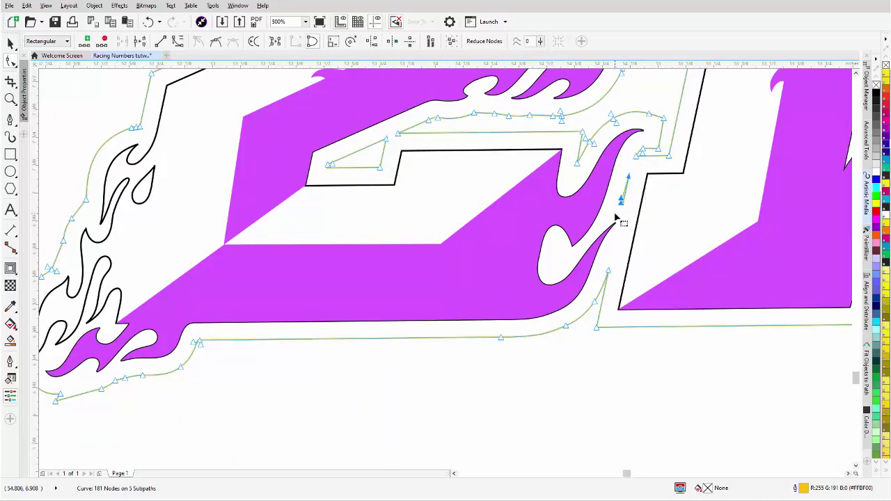
pyautogui.press('Delete')
pyautogui.press('Delete')
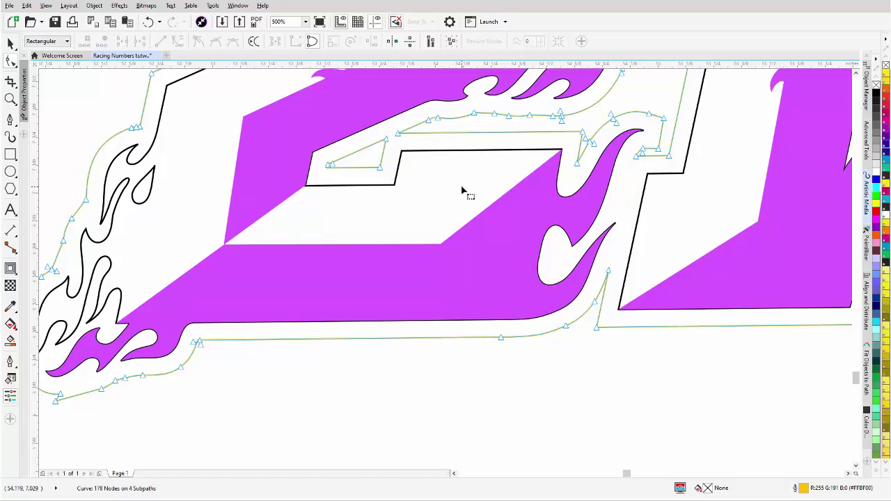
# Replace the sharp double-node dip in the contour above the 2's upper flames with a smooth curve
pyautogui.press('F3')
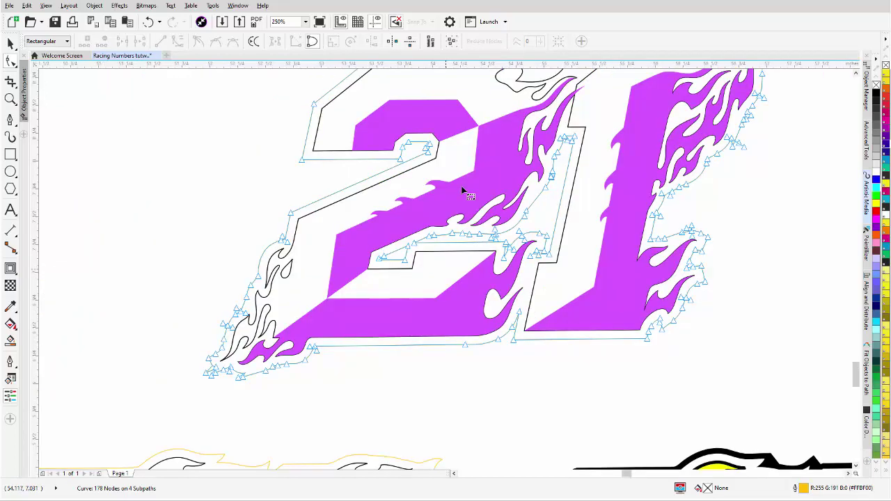
pyautogui.scroll(-2, 459, 209)
pyautogui.scroll(2, 503, 179)
pyautogui.scroll(2, 449, 243)
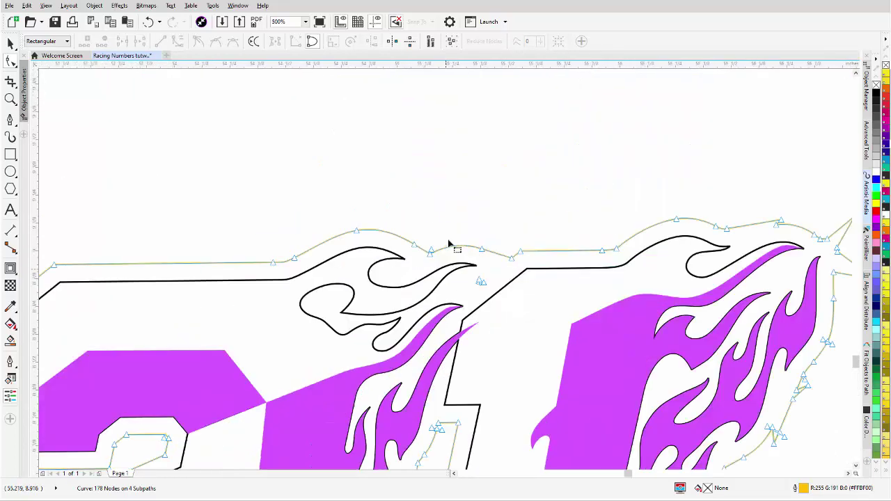
pyautogui.scroll(2, 424, 276)
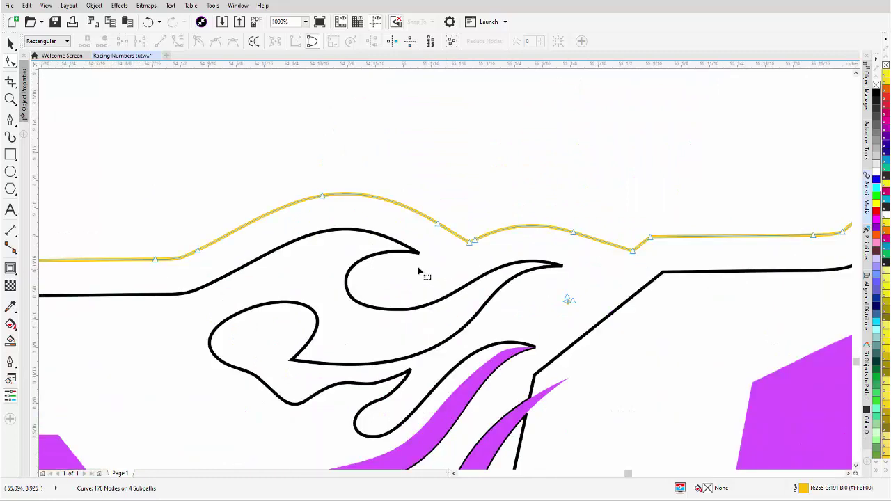
pyautogui.doubleClick(508, 232)
pyautogui.click(471, 240)
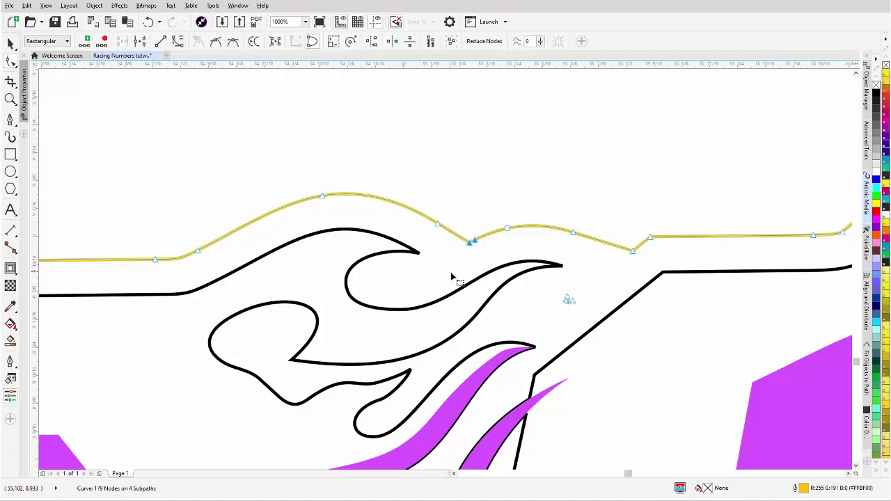
pyautogui.doubleClick(472, 241)
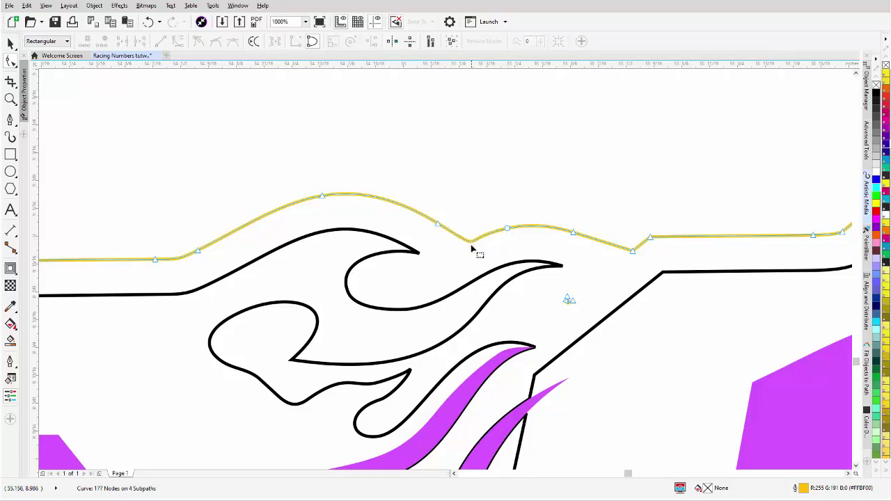
pyautogui.click(438, 225)
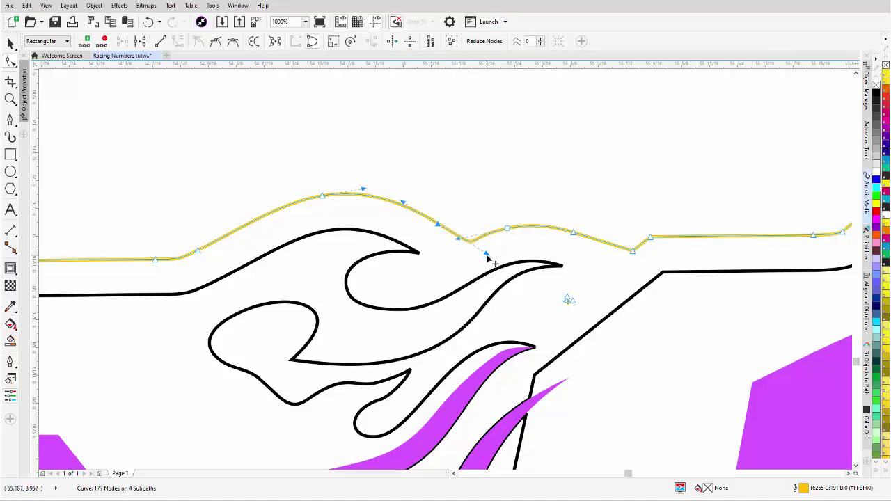
pyautogui.moveTo(487, 259); pyautogui.dragTo(463, 247)
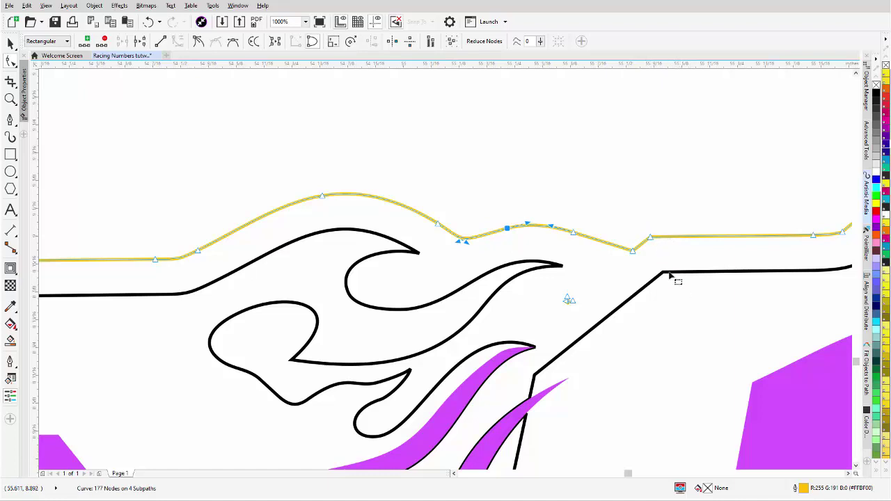
# Delete the node forming the small notch in the contour above the 1's top flame
pyautogui.scroll(-2, 685, 275)
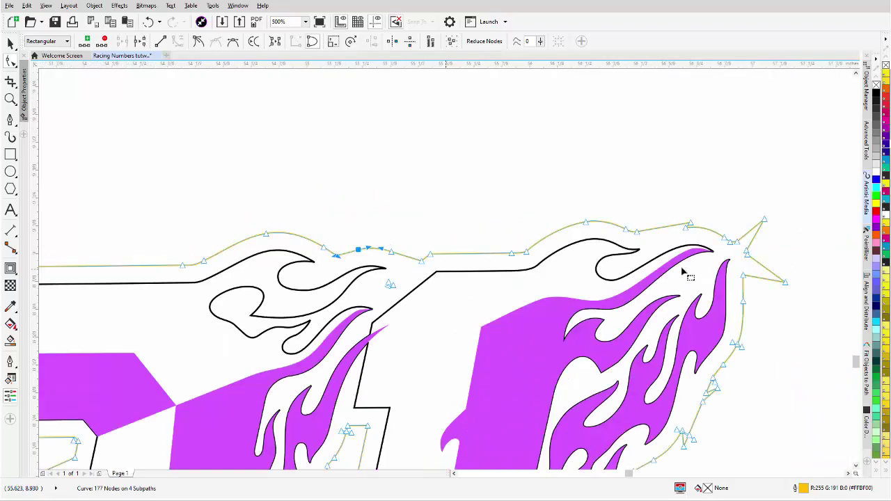
pyautogui.scroll(2, 626, 247)
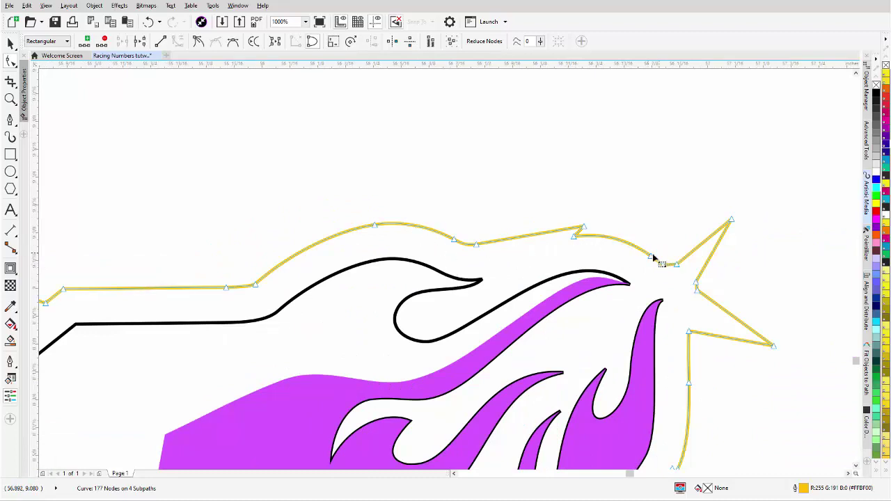
pyautogui.click(583, 228)
pyautogui.press('Delete')
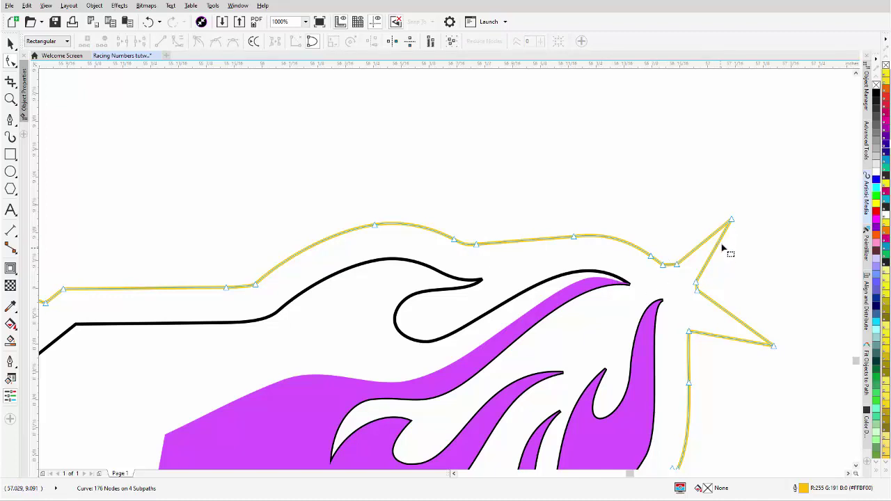
# Lengthen the upper contour spike at the 1's top-right corner, add a node on each side, and bend its tip into a curved flame
pyautogui.moveTo(728, 222); pyautogui.dragTo(734, 187)
pyautogui.doubleClick(717, 211)
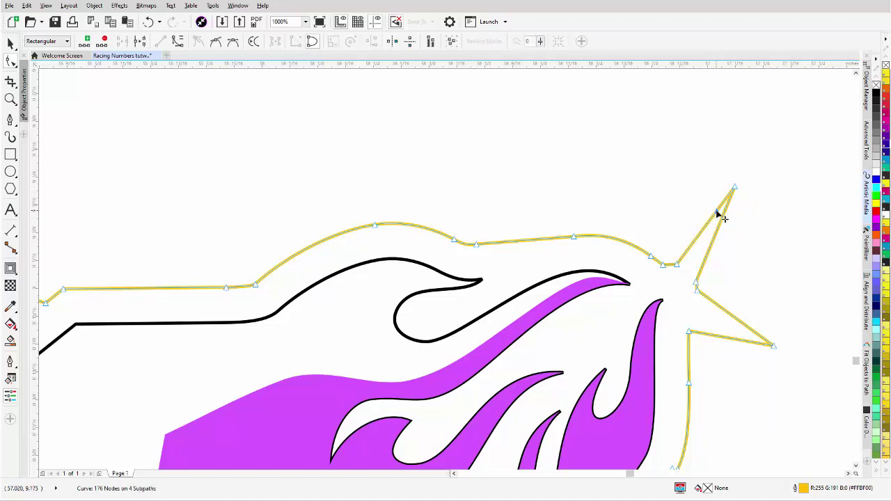
pyautogui.doubleClick(722, 217)
pyautogui.moveTo(751, 181); pyautogui.dragTo(633, 299)
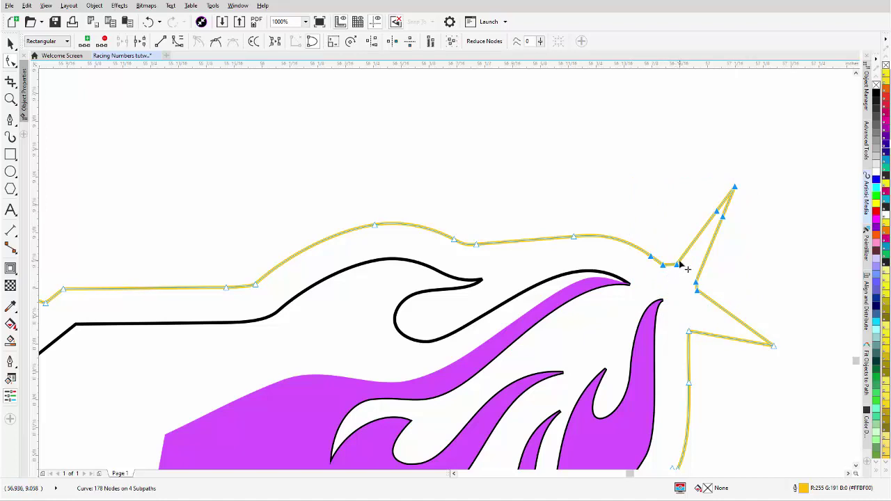
pyautogui.rightClick(685, 274)
pyautogui.click(701, 317)
pyautogui.moveTo(734, 190)
pyautogui.mouseDown()
pyautogui.moveTo(740, 196)
pyautogui.moveTo(724, 203)
pyautogui.moveTo(731, 203)
pyautogui.mouseUp()
pyautogui.click(752, 216)
pyautogui.click(733, 190)
# Remove the lower contour spike beside the 1's top flames and reshape that edge into a smooth downward curve
pyautogui.moveTo(787, 277); pyautogui.dragTo(680, 290)
pyautogui.click(767, 388)
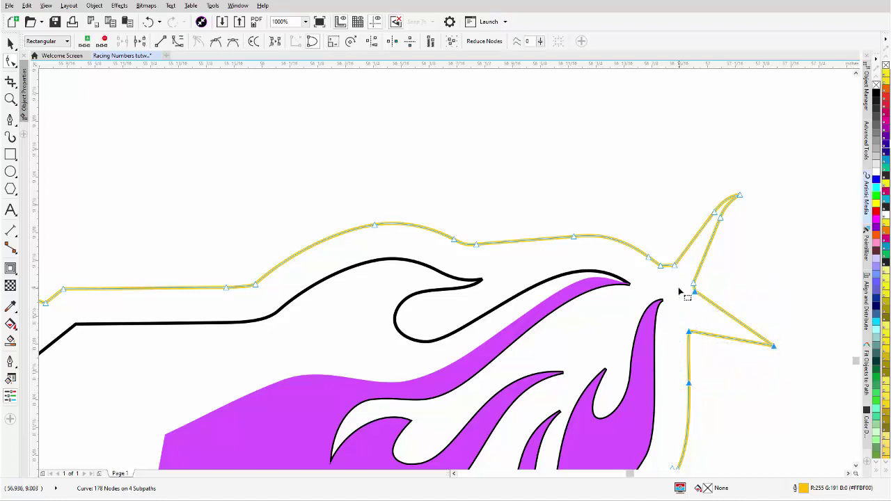
pyautogui.press('Delete')
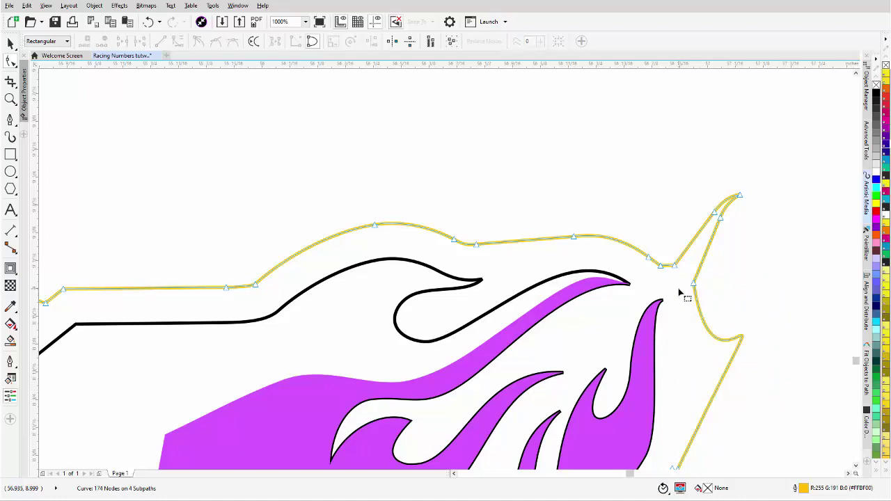
pyautogui.click(694, 285)
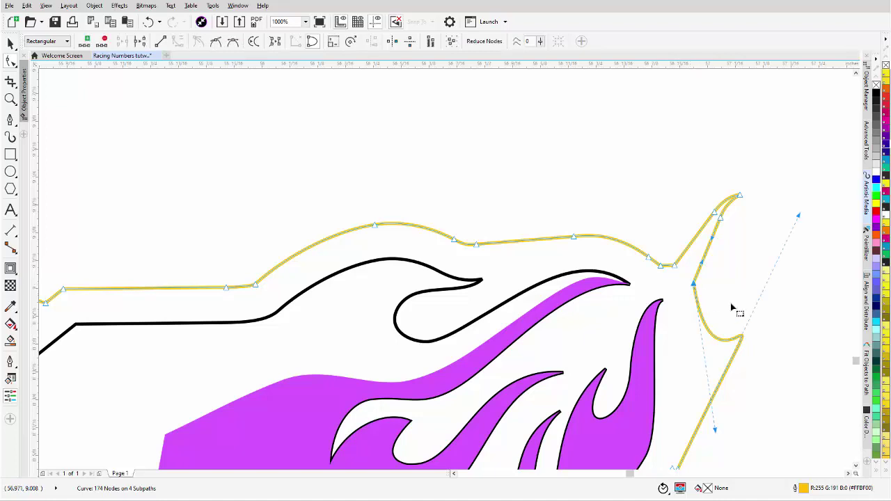
pyautogui.moveTo(798, 215); pyautogui.dragTo(675, 449)
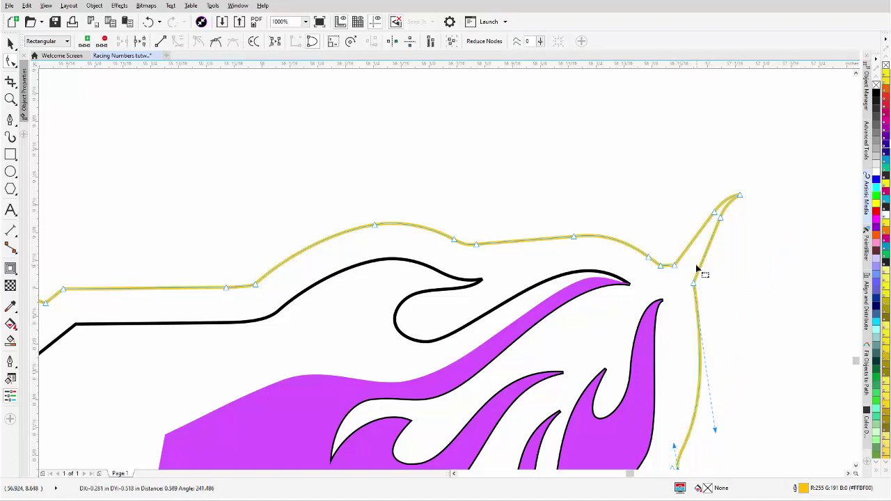
# Simplify the contour's outer edge beneath the 1's upper-right spike by deleting its shoulder node and repositioning the neighbouring node and spike tip
pyautogui.moveTo(694, 285); pyautogui.dragTo(706, 298)
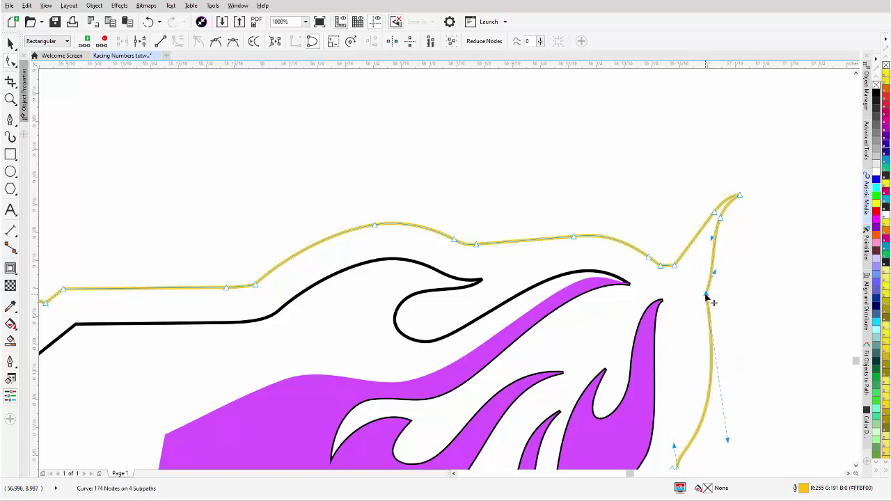
pyautogui.press('Delete')
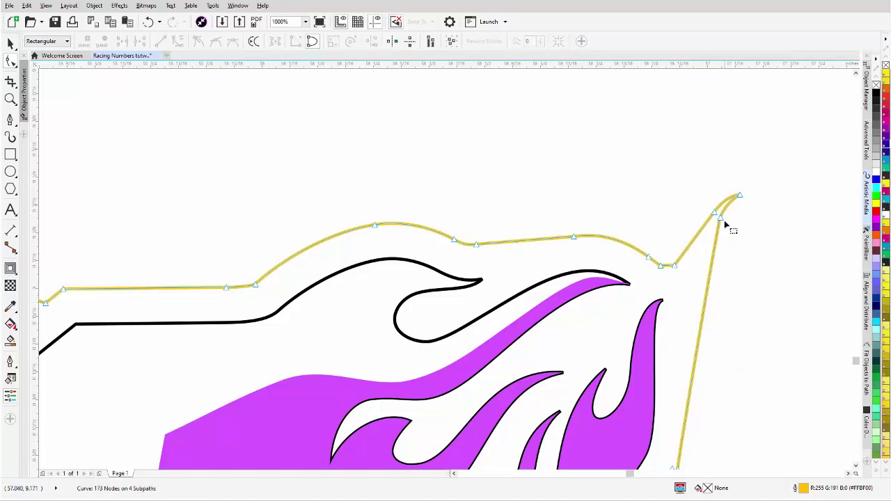
pyautogui.moveTo(721, 224); pyautogui.dragTo(699, 285)
pyautogui.moveTo(742, 197)
pyautogui.mouseDown()
pyautogui.moveTo(736, 219)
pyautogui.moveTo(743, 208)
pyautogui.mouseUp()
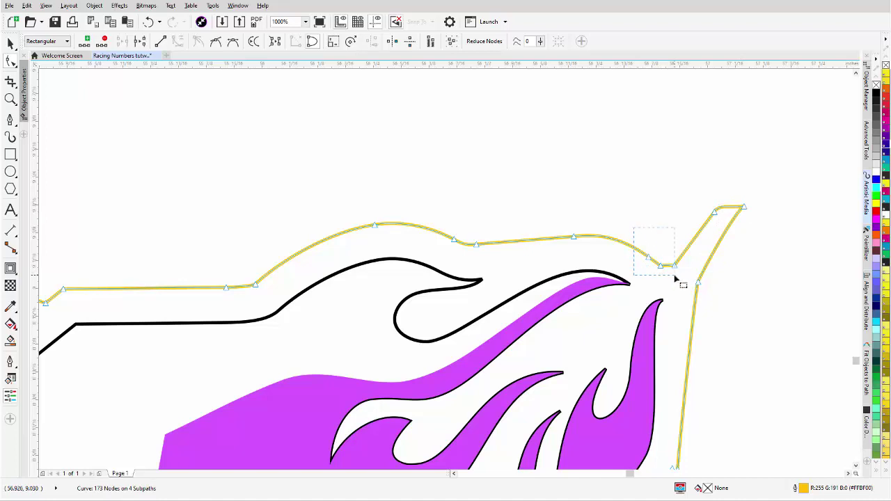
# Delete the extra nodes in the dip before the 1's top-right spike and reposition the remaining dip node to form a smooth flame curve
pyautogui.moveTo(673, 279); pyautogui.dragTo(675, 273)
pyautogui.moveTo(684, 239); pyautogui.dragTo(655, 285)
pyautogui.press('Delete')
pyautogui.click(714, 213)
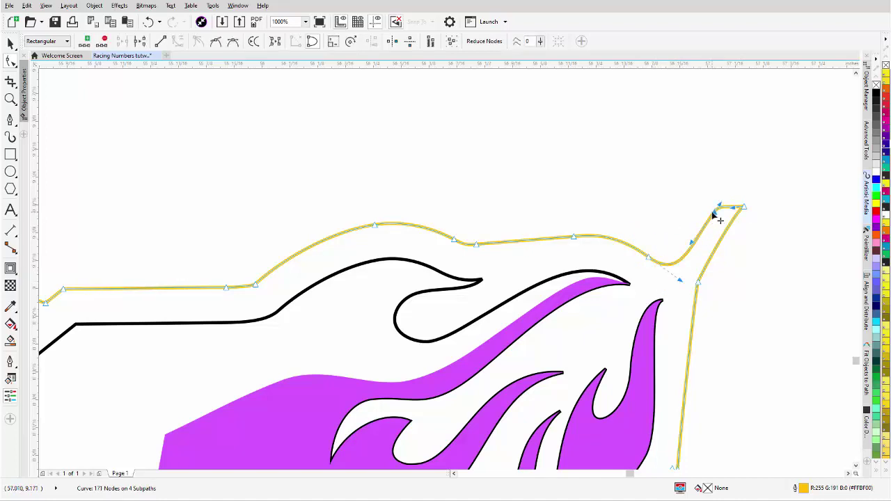
pyautogui.press('Delete')
pyautogui.moveTo(651, 259); pyautogui.dragTo(672, 263)
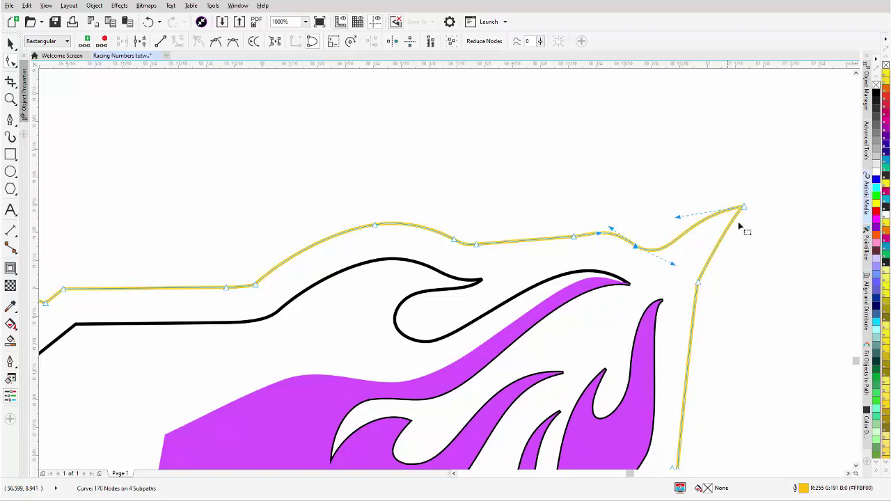
# Finish editing the contour's nodes and place a duplicate of the purple 21 with its contour beside the original, above the yellow 21
pyautogui.press('F3')
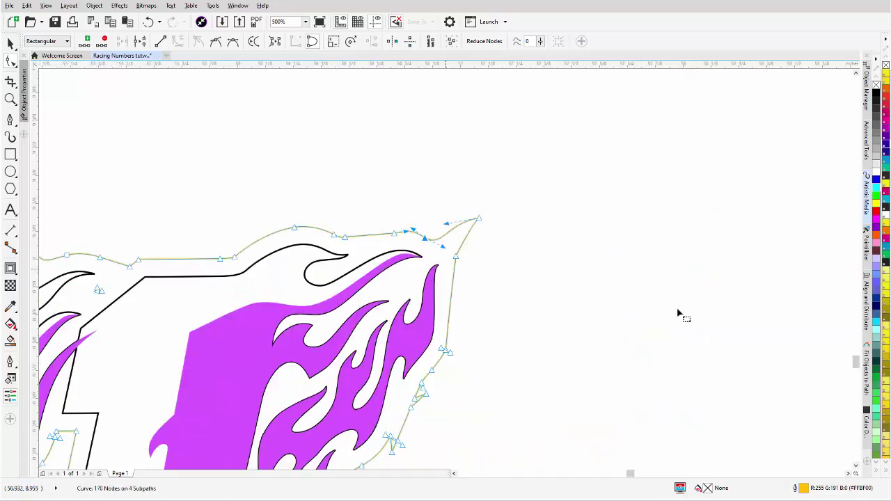
pyautogui.press('F3')
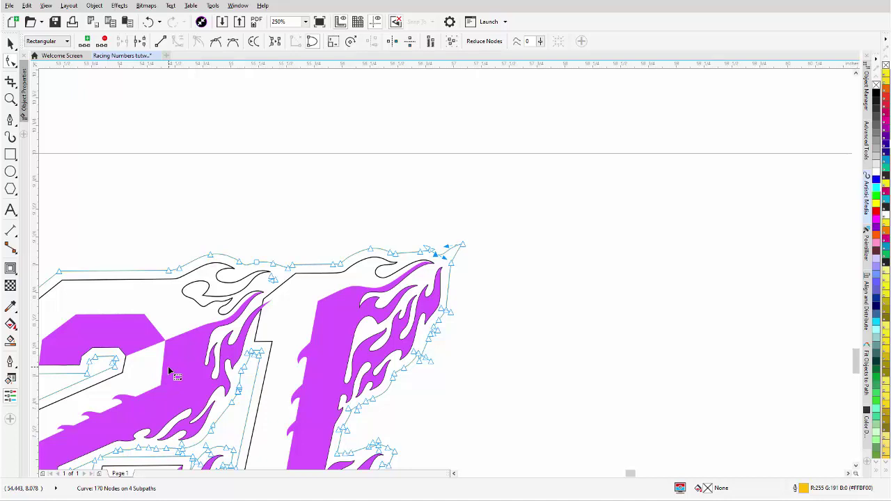
pyautogui.scroll(-5, 446, 276)
pyautogui.scroll(3, 487, 334)
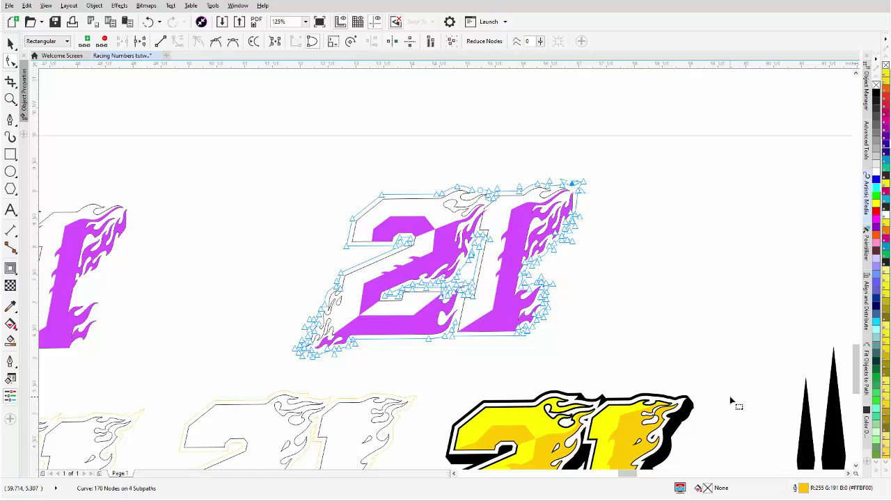
pyautogui.press('Escape')
pyautogui.press('space')
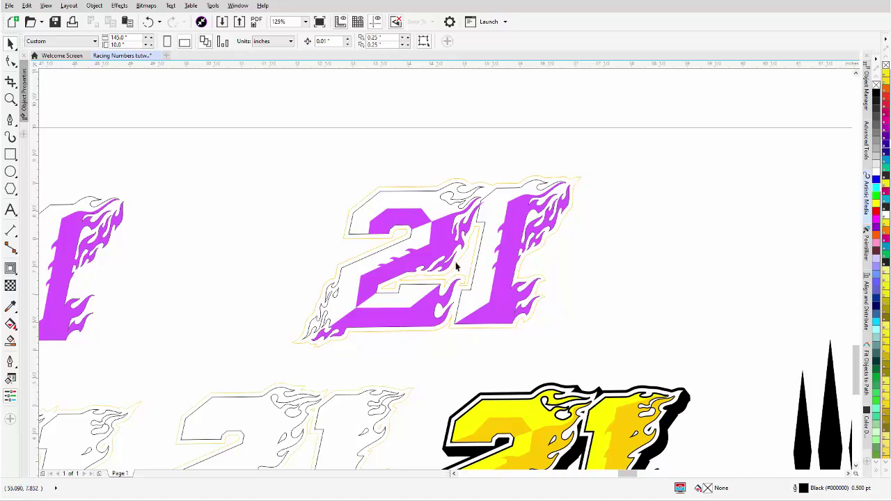
pyautogui.press('F3')
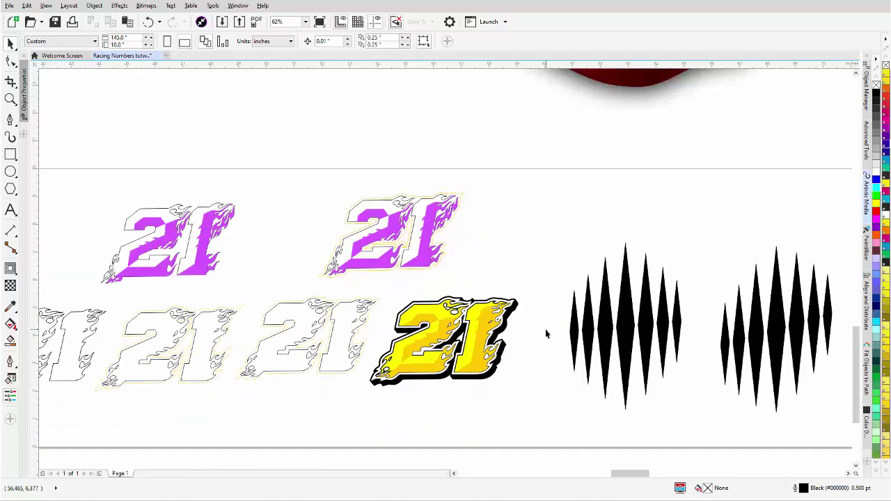
pyautogui.moveTo(301, 276); pyautogui.dragTo(285, 292)
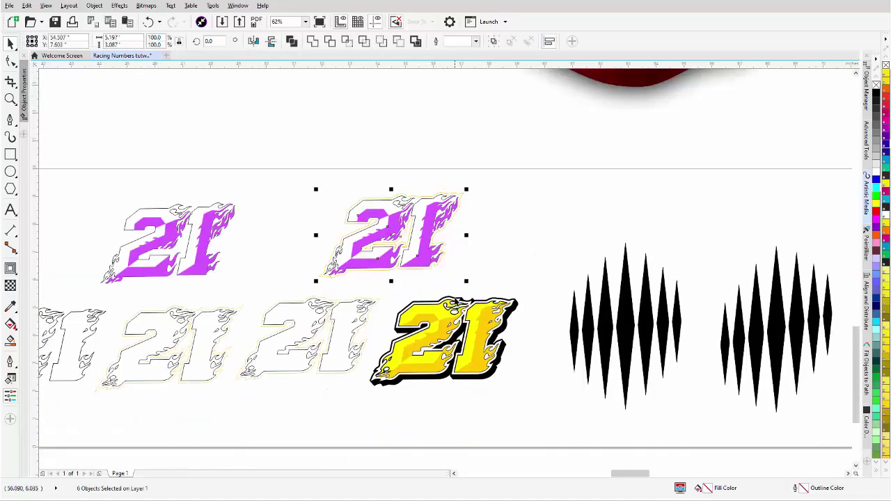
pyautogui.moveTo(419, 261); pyautogui.dragTo(492, 263)
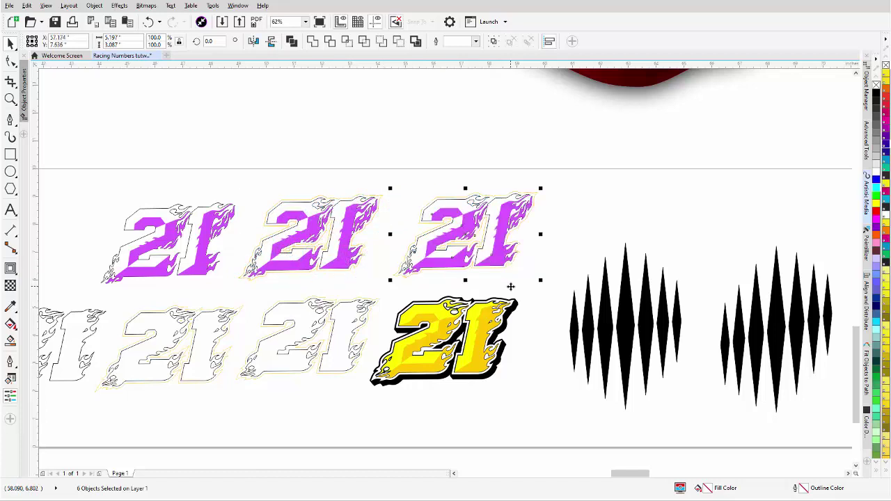
pyautogui.click(15, 268)
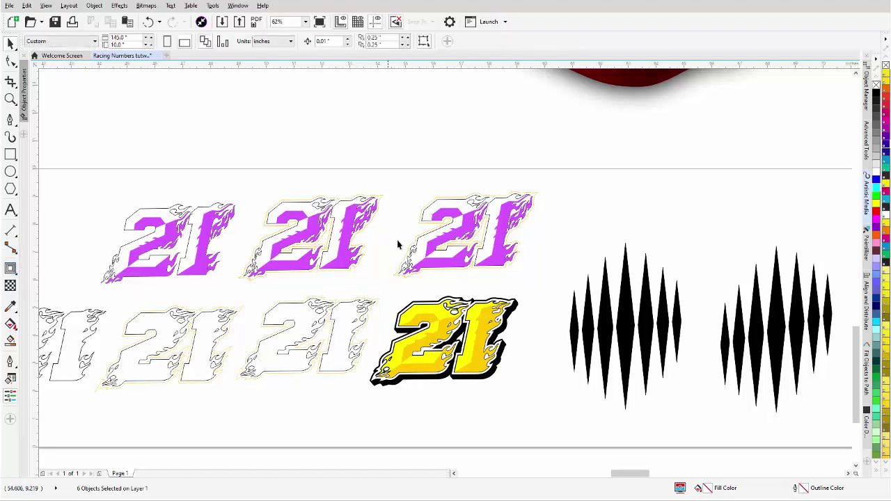
# Give the contour of the duplicated 21 a black 3.0 pt outline with round corners
pyautogui.scroll(2, 421, 230)
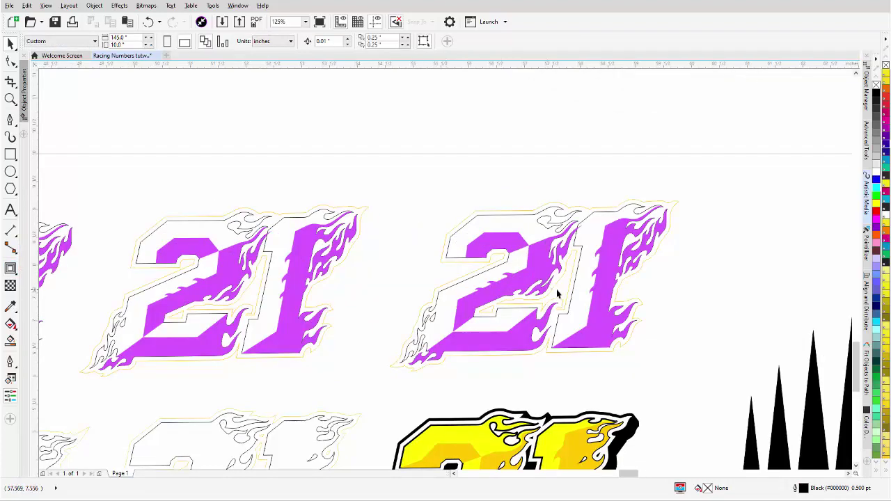
pyautogui.click(529, 305)
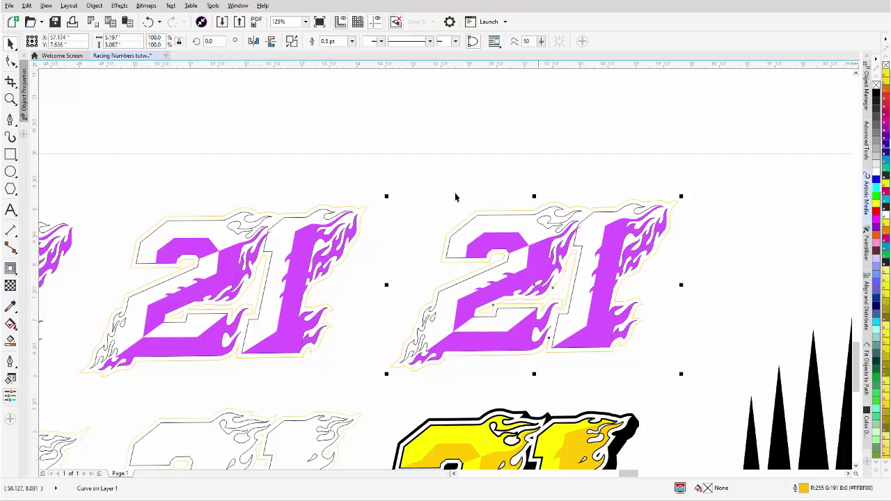
pyautogui.click(352, 41)
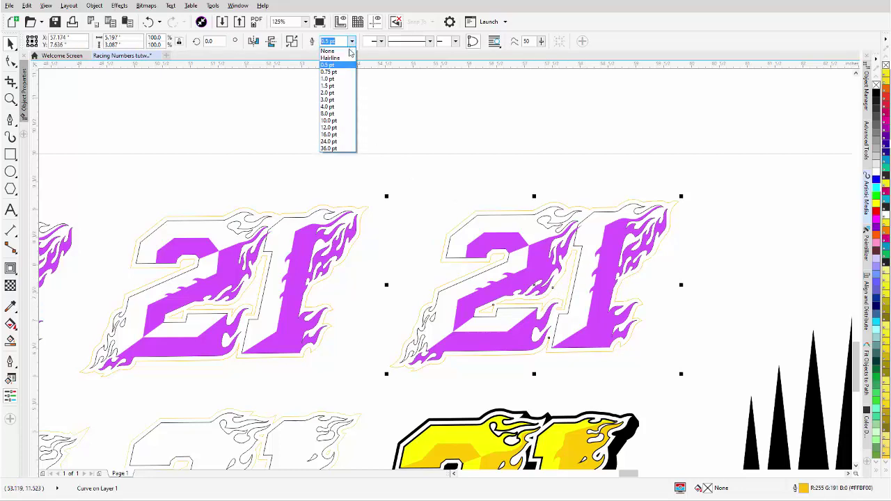
pyautogui.click(327, 100)
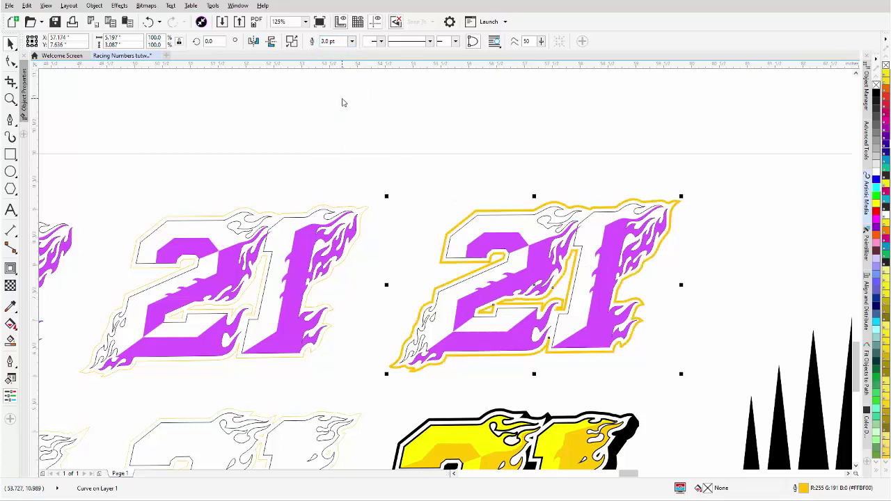
pyautogui.rightClick(875, 96)
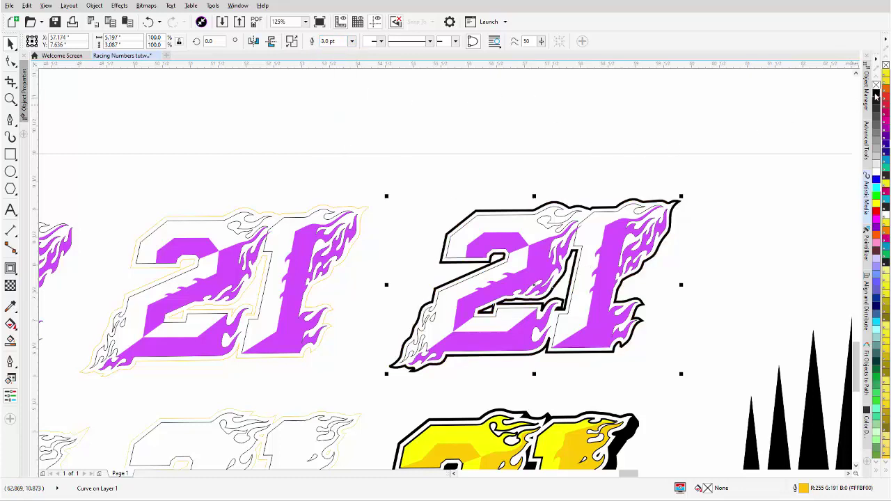
pyautogui.click(25, 91)
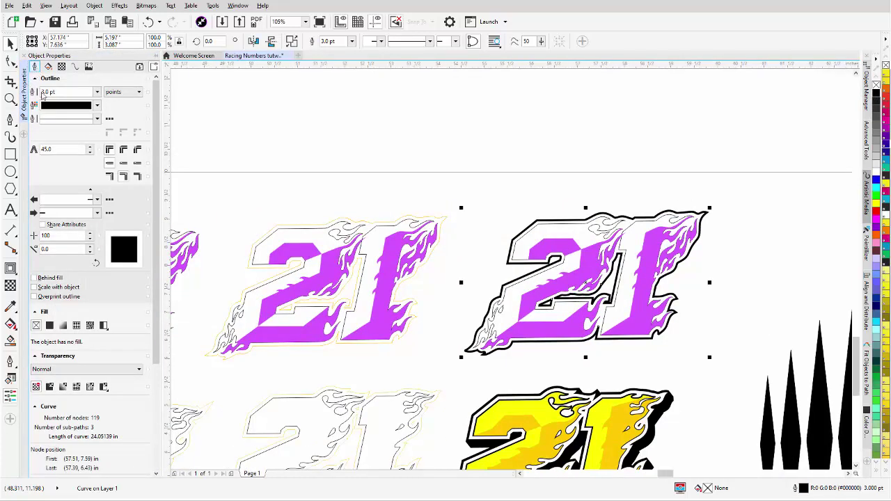
pyautogui.click(125, 153)
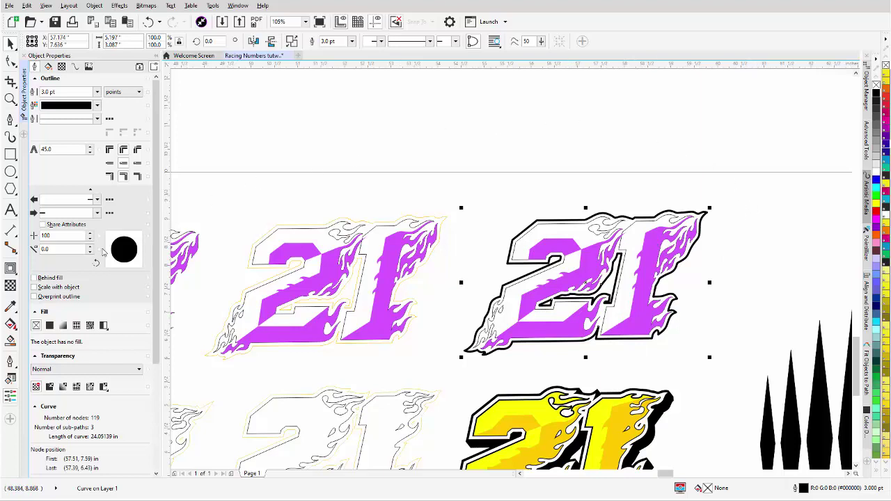
# Add a black block shadow to the duplicated 21's contour, with a depth of 0.22" and a direction of about 300.5
pyautogui.click(16, 273)
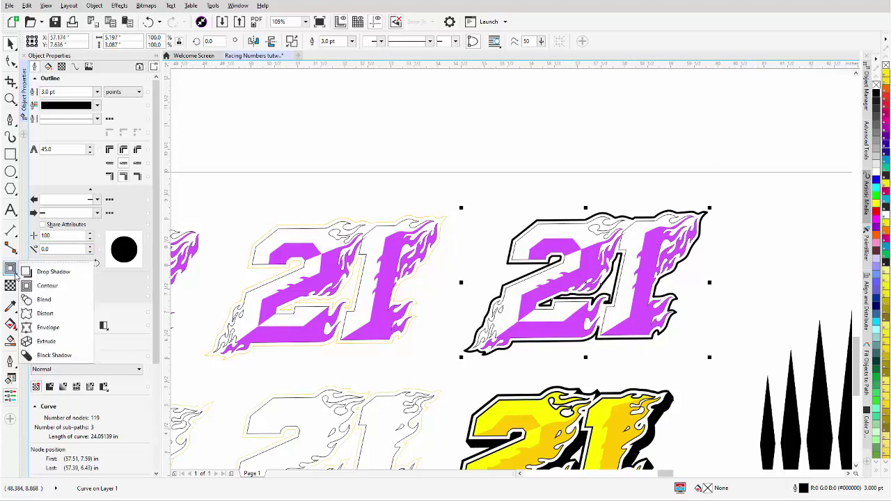
pyautogui.click(54, 355)
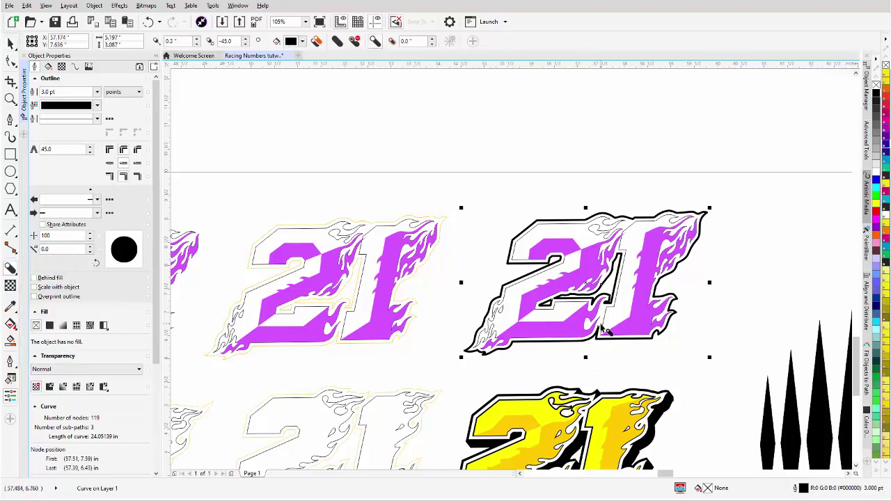
pyautogui.moveTo(602, 335); pyautogui.dragTo(588, 286)
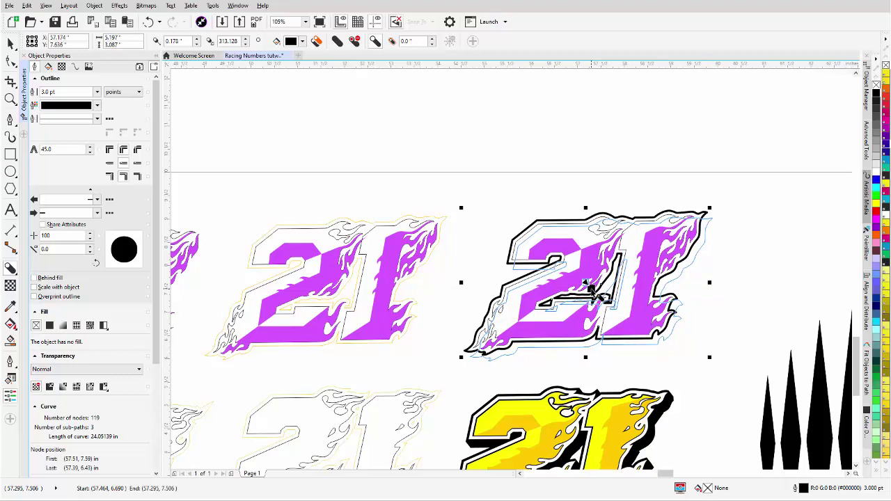
pyautogui.moveTo(590, 291); pyautogui.dragTo(591, 297)
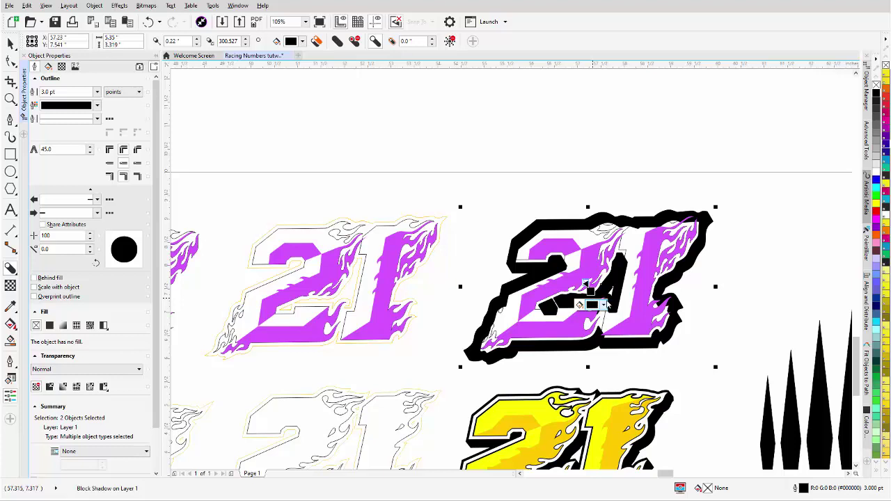
pyautogui.click(10, 45)
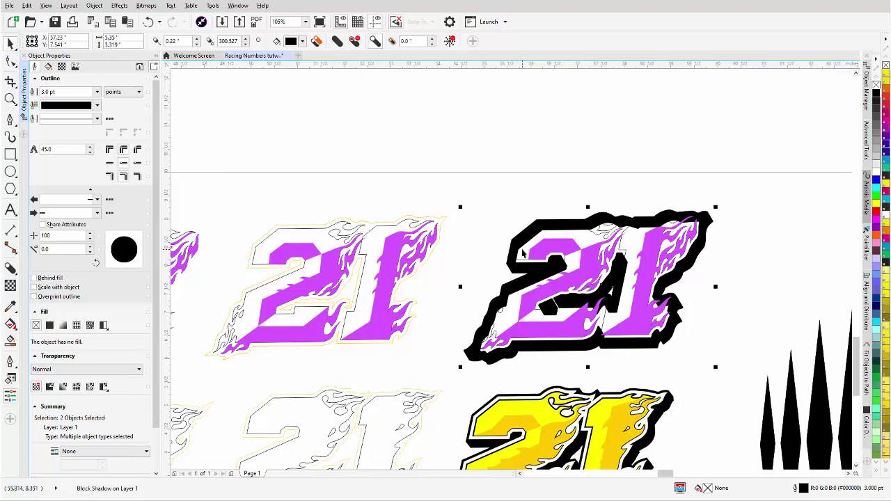
# Select the contour that carries the block shadow and set its outline width to 1.0 pt
pyautogui.click(504, 307)
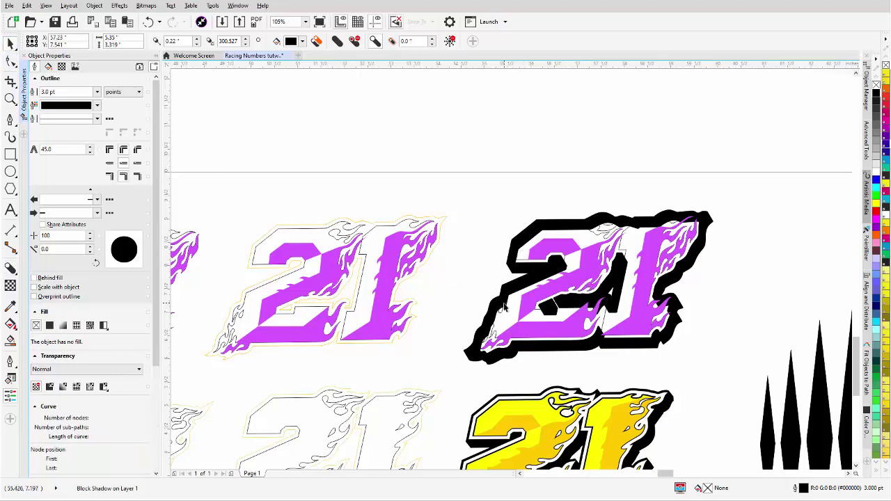
pyautogui.scroll(5, 501, 308)
pyautogui.click(498, 285)
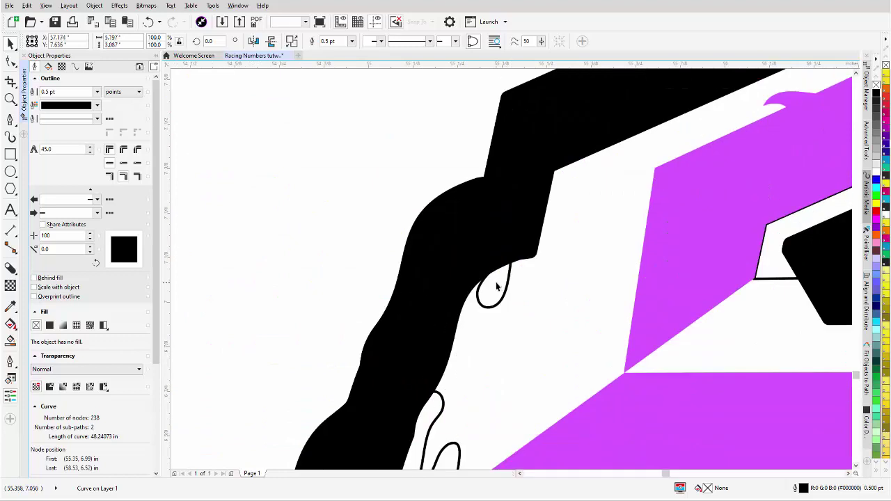
pyautogui.click(352, 41)
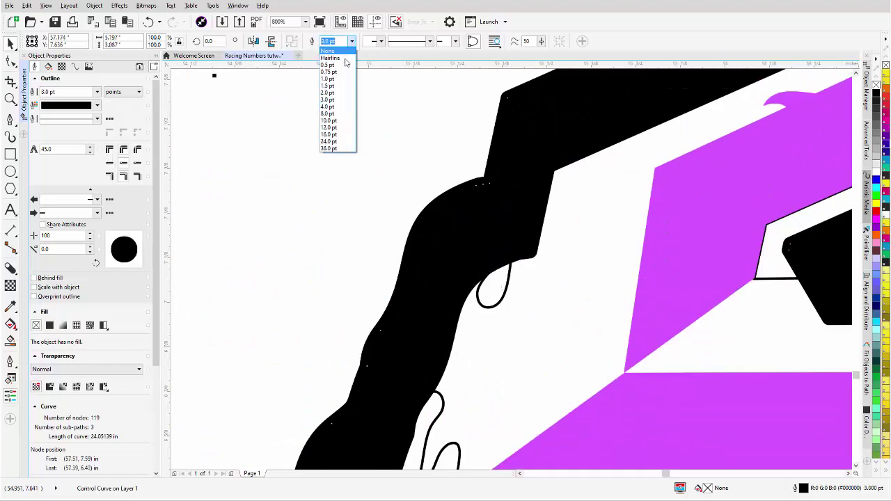
pyautogui.click(342, 81)
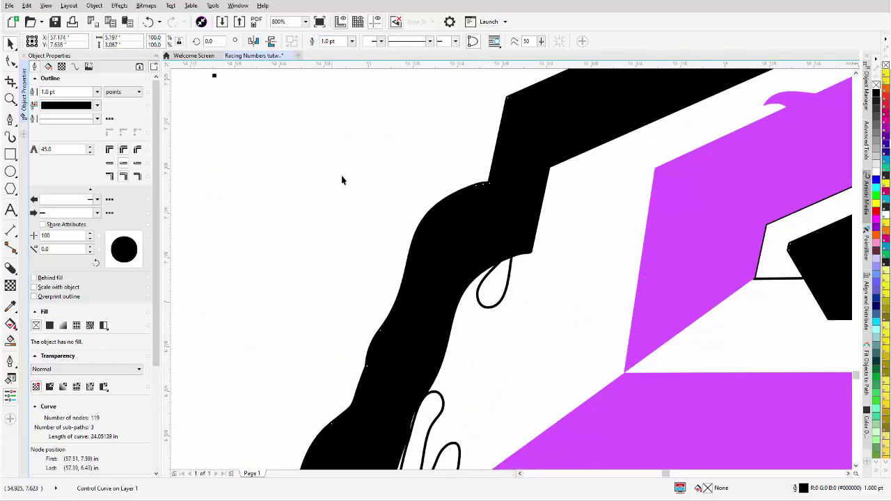
# Fill the shadowed 21's contour with white and set its outline width to 3.0 pt
pyautogui.scroll(-3, 513, 268)
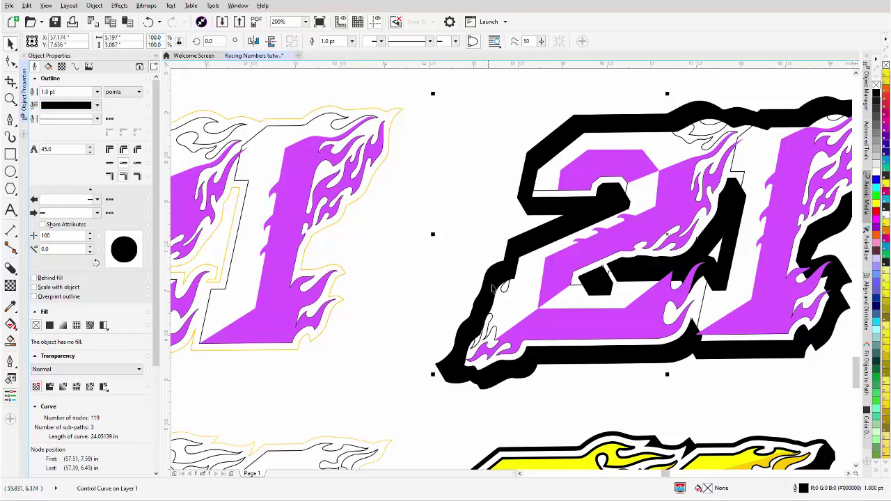
pyautogui.click(875, 176)
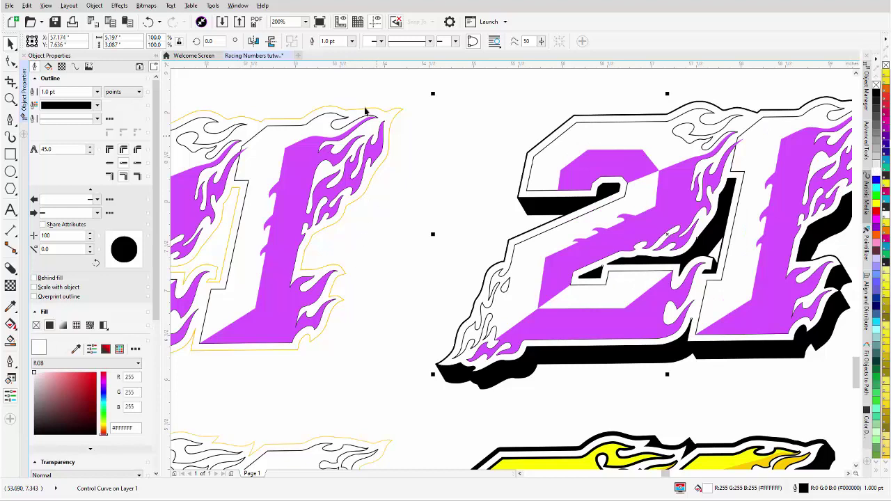
pyautogui.click(351, 41)
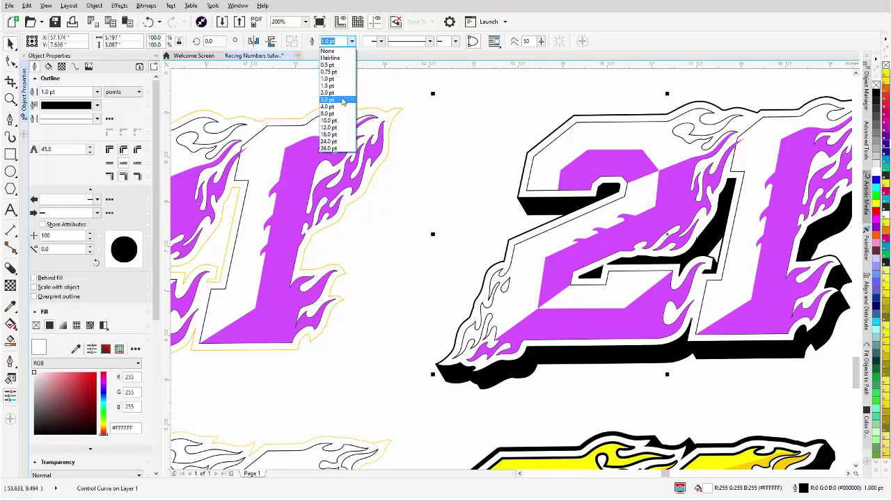
pyautogui.click(327, 99)
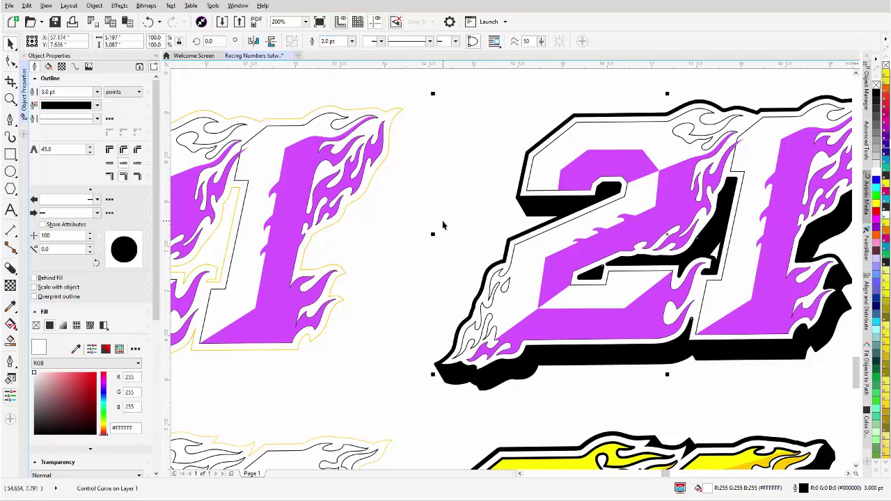
pyautogui.click(442, 225)
pyautogui.press('F3')
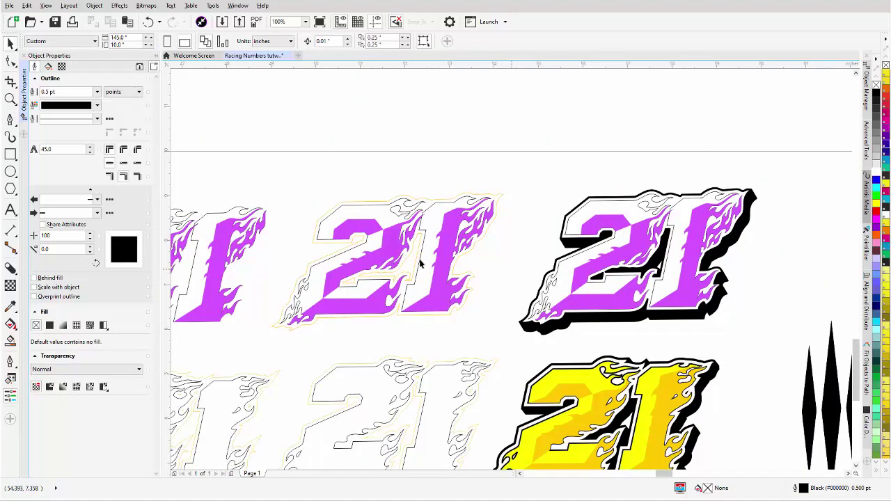
pyautogui.press('F3')
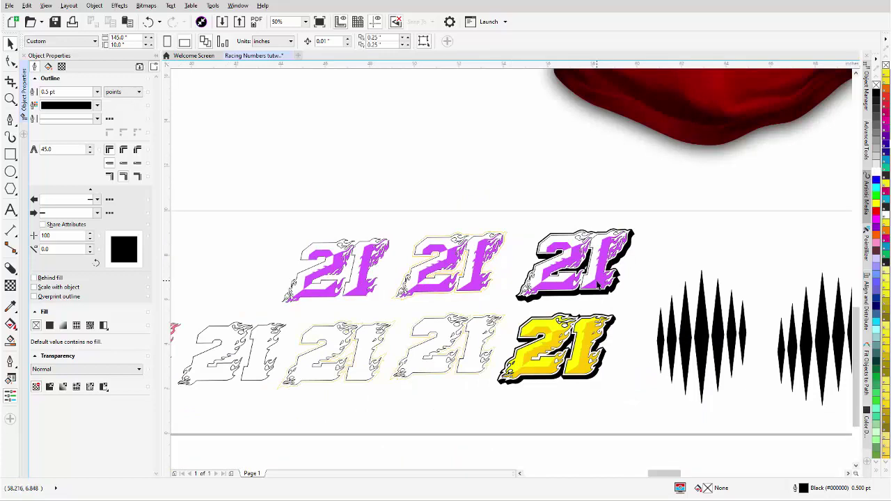
# Place a copy of the purple 21 with the block shadow in the empty area beside the shirt mockups
pyautogui.scroll(-1, 629, 277)
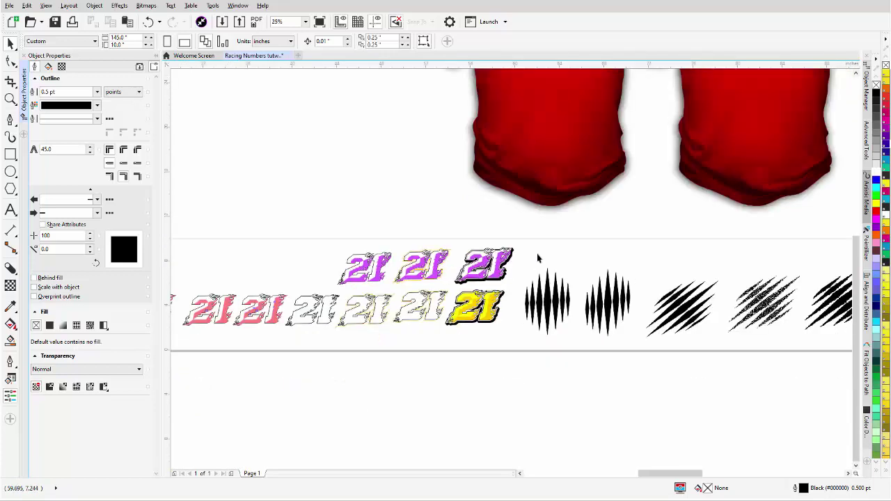
pyautogui.scroll(-1, 550, 255)
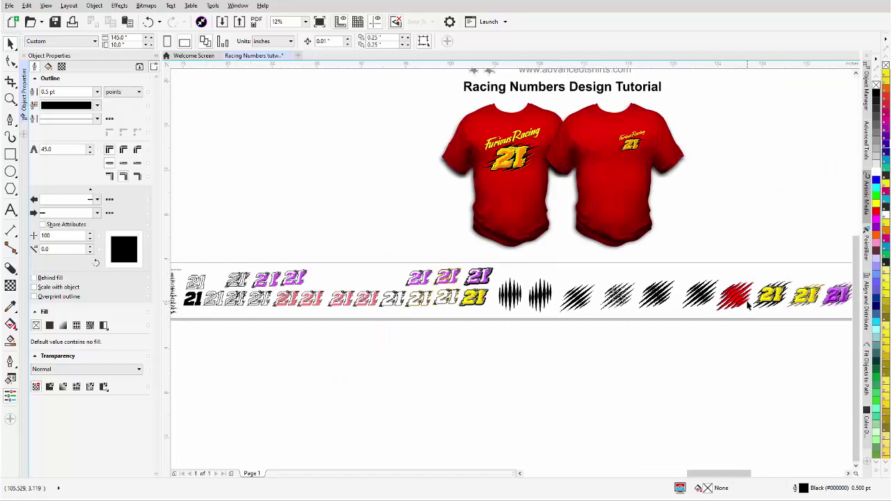
pyautogui.scroll(2, 749, 306)
pyautogui.scroll(2, 680, 296)
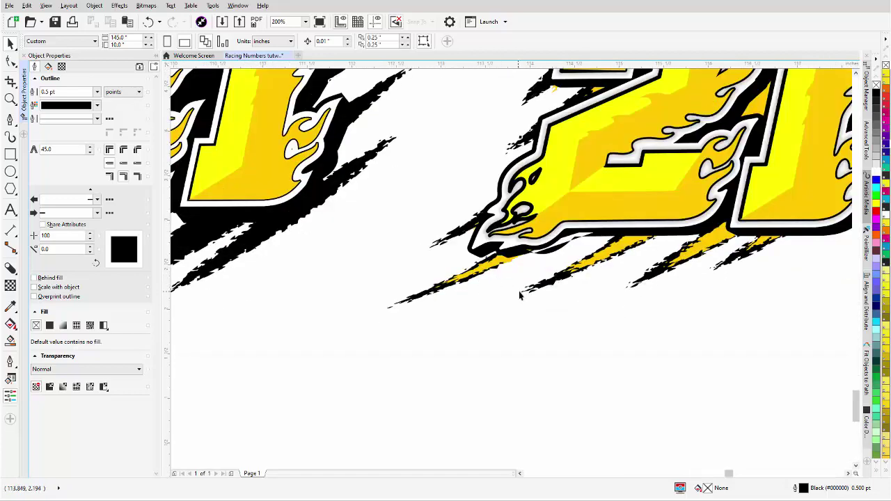
pyautogui.scroll(-1, 512, 273)
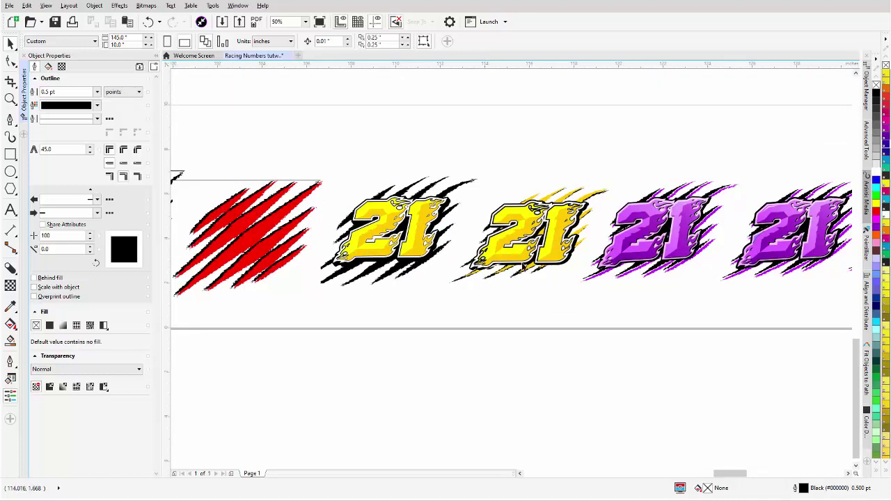
pyautogui.scroll(-1, 265, 231)
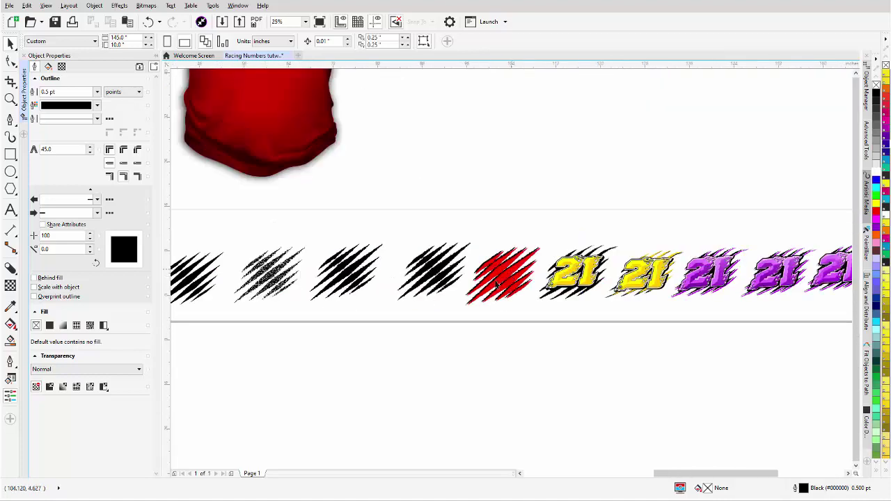
pyautogui.scroll(-1, 512, 275)
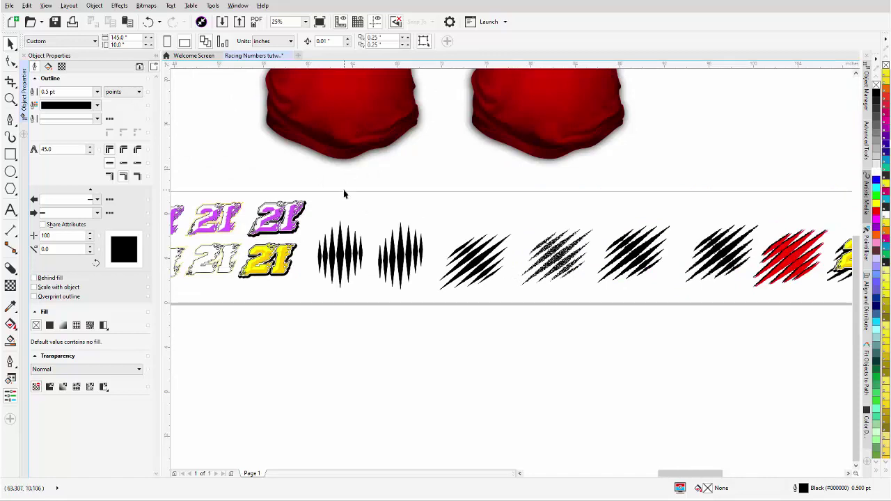
pyautogui.moveTo(343, 194); pyautogui.dragTo(235, 250)
pyautogui.moveTo(279, 217); pyautogui.dragTo(829, 155)
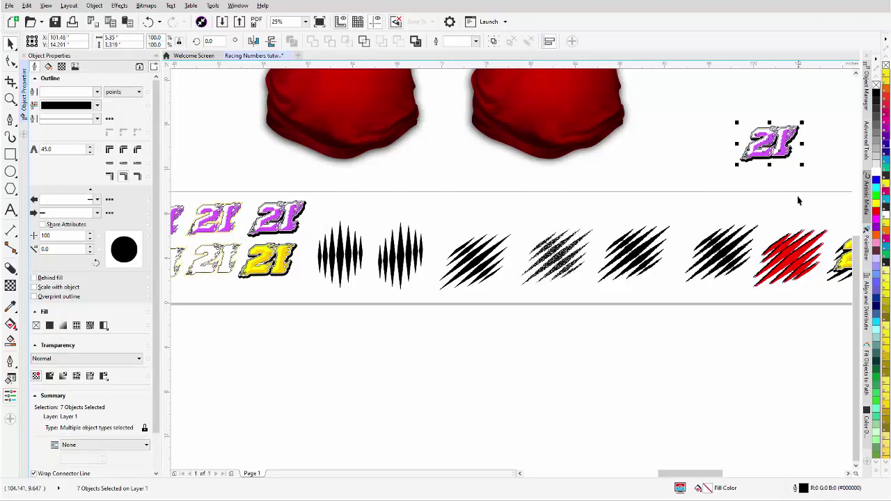
# Draw a square about 1.4" wide above the slash graphics and rotate it 45 degrees into a diamond
pyautogui.click(340, 258)
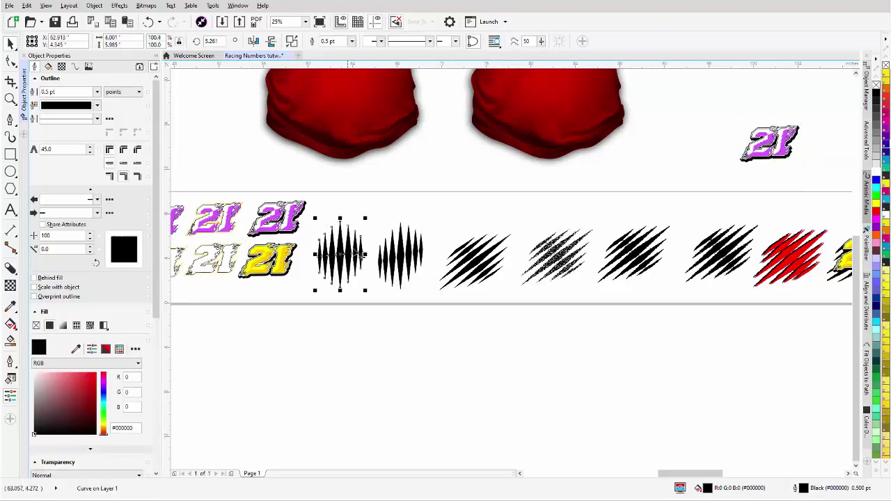
pyautogui.click(11, 156)
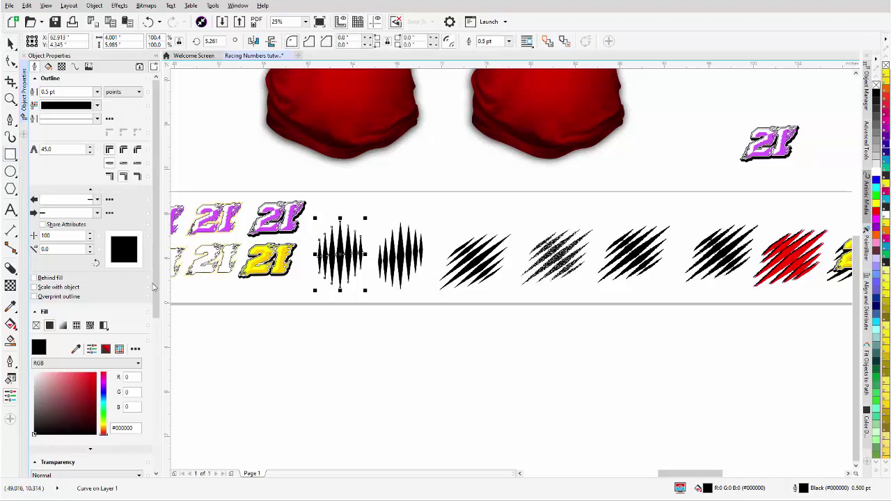
pyautogui.click(443, 207)
pyautogui.moveTo(442, 207); pyautogui.dragTo(451, 217)
pyautogui.moveTo(443, 209); pyautogui.dragTo(430, 196)
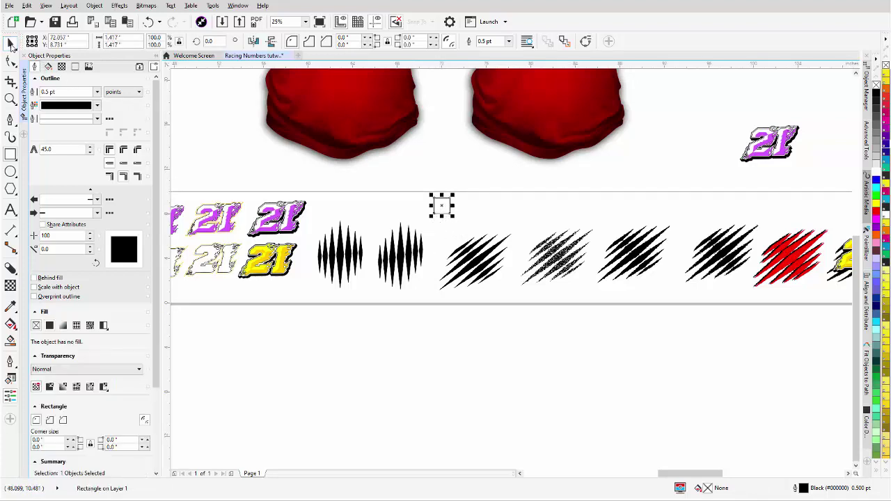
pyautogui.press('space')
pyautogui.click(446, 203)
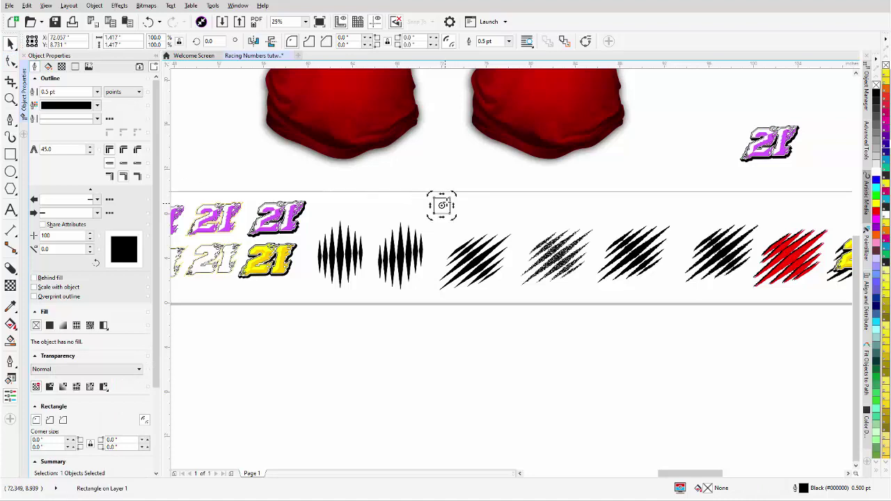
pyautogui.moveTo(455, 196); pyautogui.dragTo(441, 186)
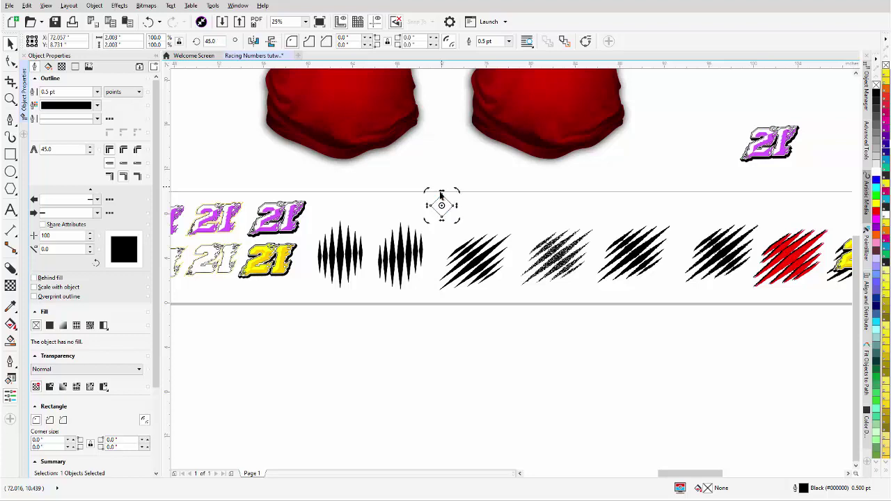
# Stretch the diamond into a narrow vertical spike about 0.59" wide and 5" tall, and place it between the two existing spike groups
pyautogui.click(441, 221)
pyautogui.moveTo(441, 221); pyautogui.dragTo(442, 283)
pyautogui.moveTo(443, 240); pyautogui.dragTo(439, 212)
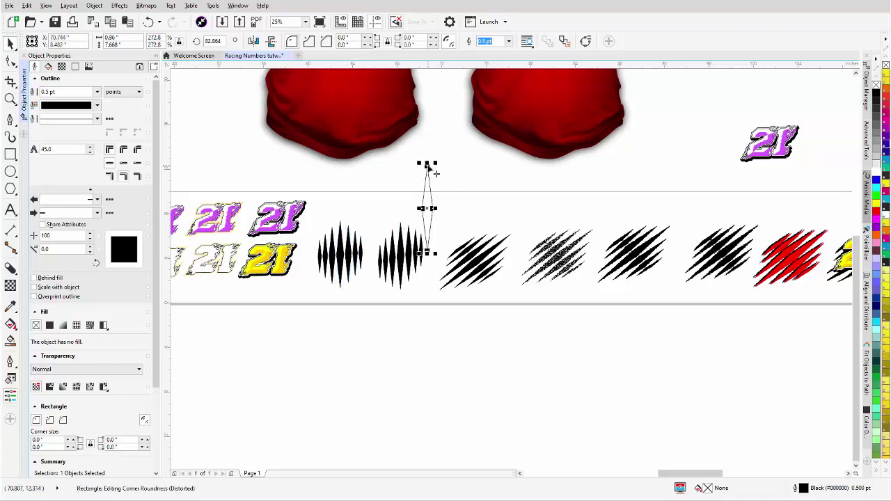
pyautogui.moveTo(426, 162); pyautogui.dragTo(427, 193)
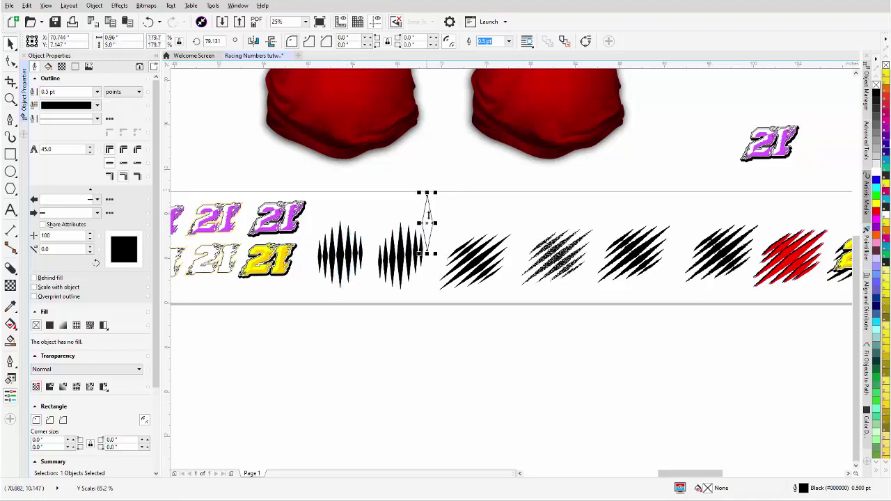
pyautogui.moveTo(430, 227); pyautogui.dragTo(365, 257)
# Enlarge the spike to about 0.69" wide and 6.2" tall, and move it above the existing slash graphics
pyautogui.scroll(2, 365, 257)
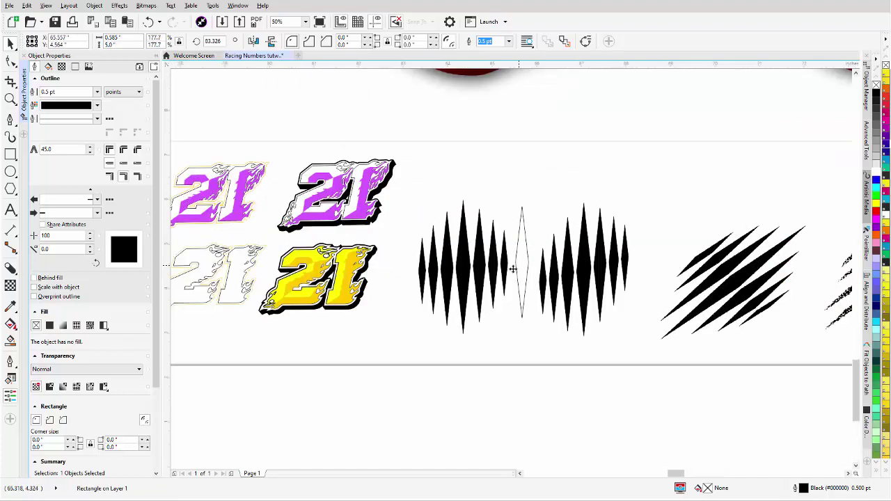
pyautogui.moveTo(521, 275); pyautogui.dragTo(518, 285)
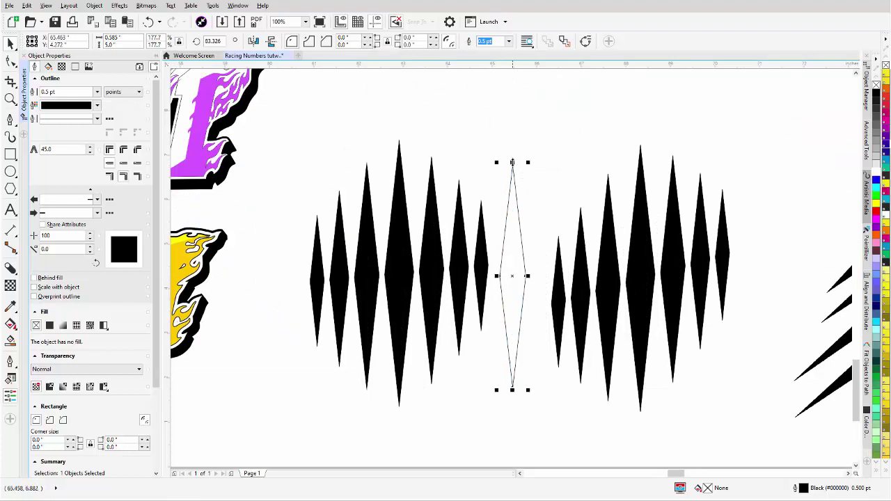
pyautogui.moveTo(511, 162); pyautogui.dragTo(512, 130)
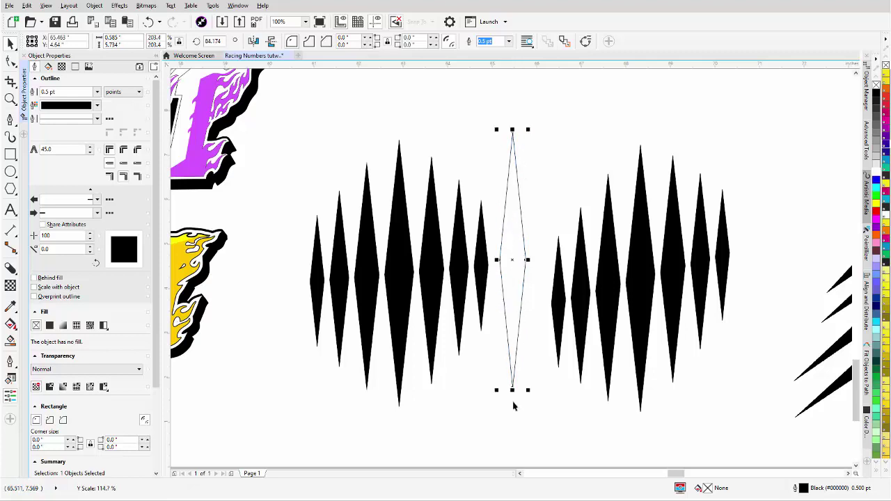
pyautogui.moveTo(512, 390); pyautogui.dragTo(511, 412)
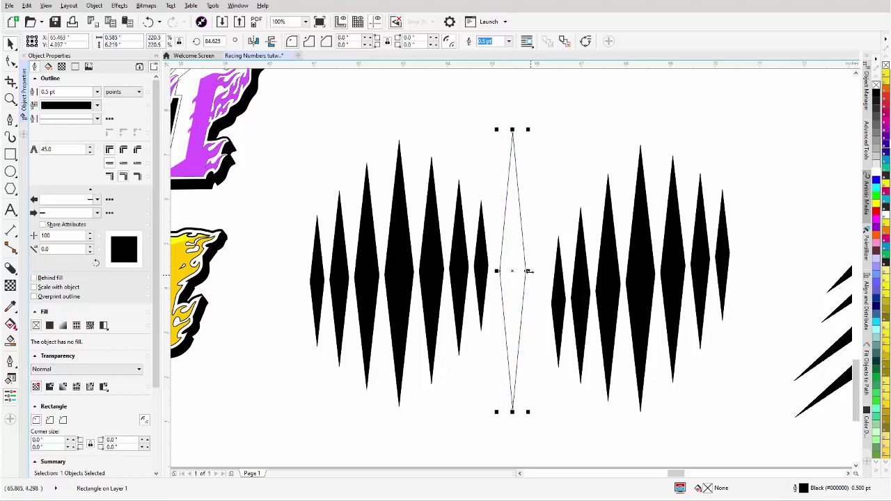
pyautogui.moveTo(528, 271); pyautogui.dragTo(640, 169)
# Fill the spike with black and remove its outline
pyautogui.scroll(-2, 508, 260)
pyautogui.click(876, 93)
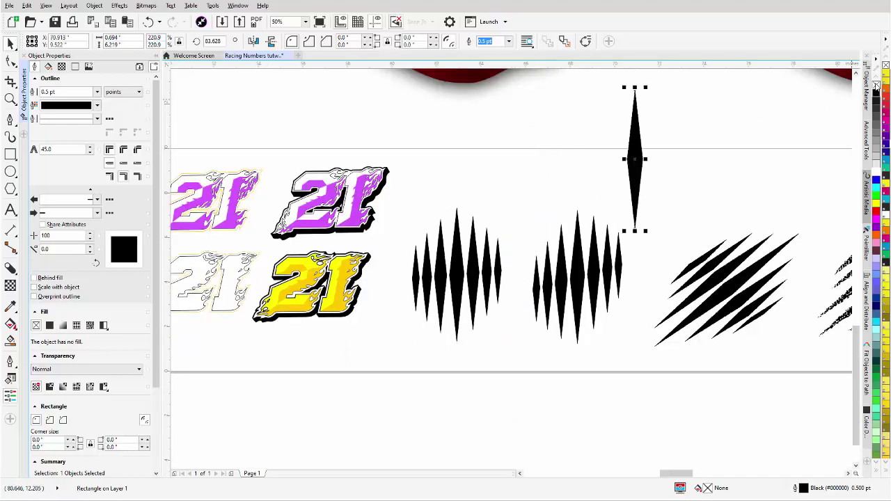
pyautogui.rightClick(876, 84)
# Duplicate the black spike to its right, scale the copy down to about 0.51" by 4.54", and move it closer to the first
pyautogui.moveTo(633, 141); pyautogui.dragTo(658, 142)
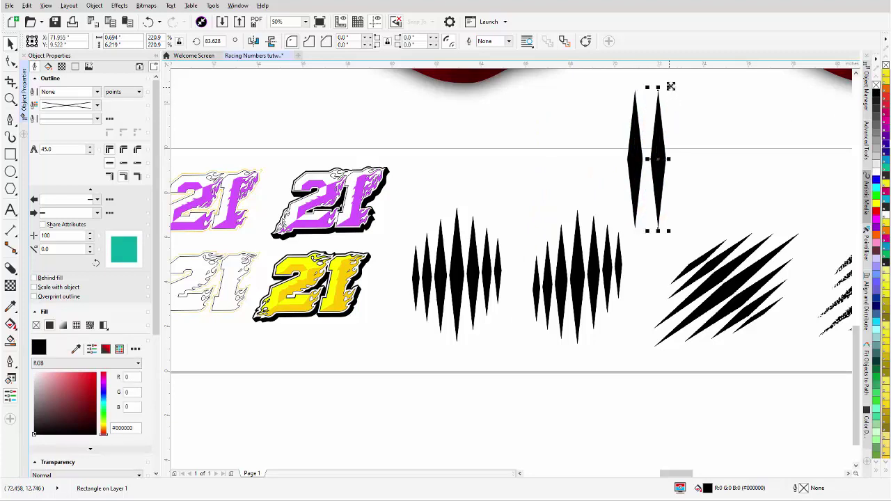
pyautogui.moveTo(668, 86); pyautogui.dragTo(667, 95)
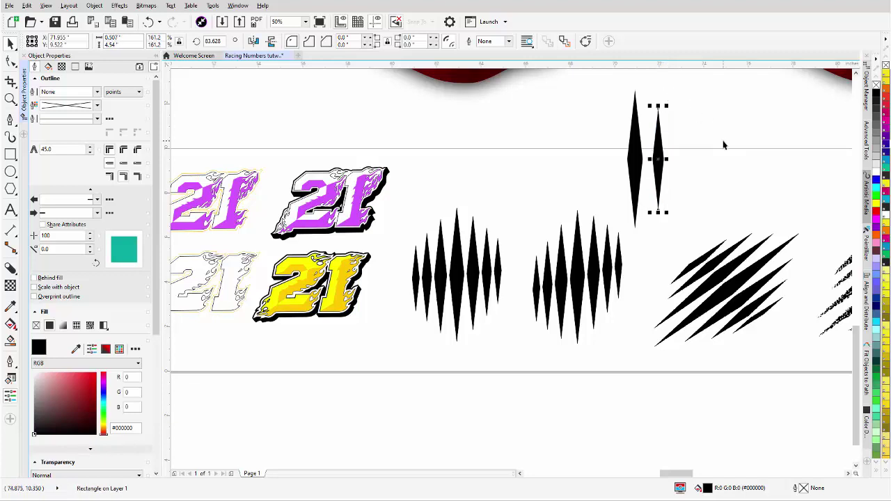
pyautogui.click(717, 169)
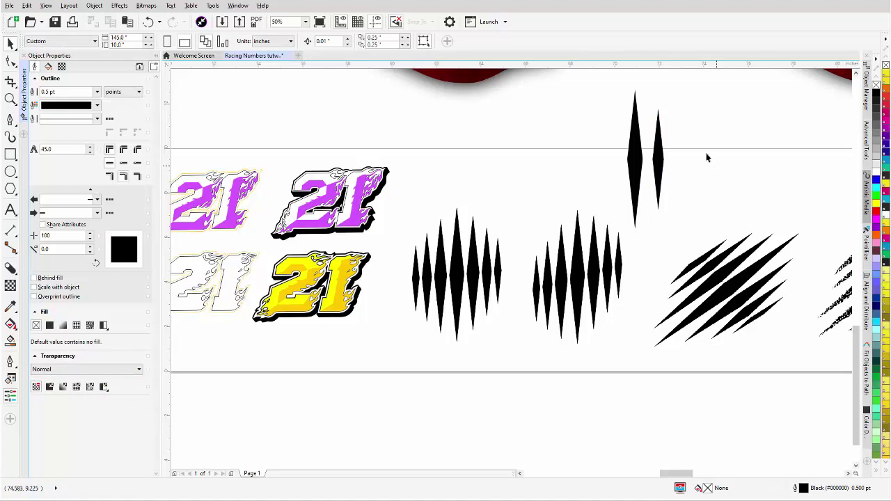
pyautogui.click(657, 159)
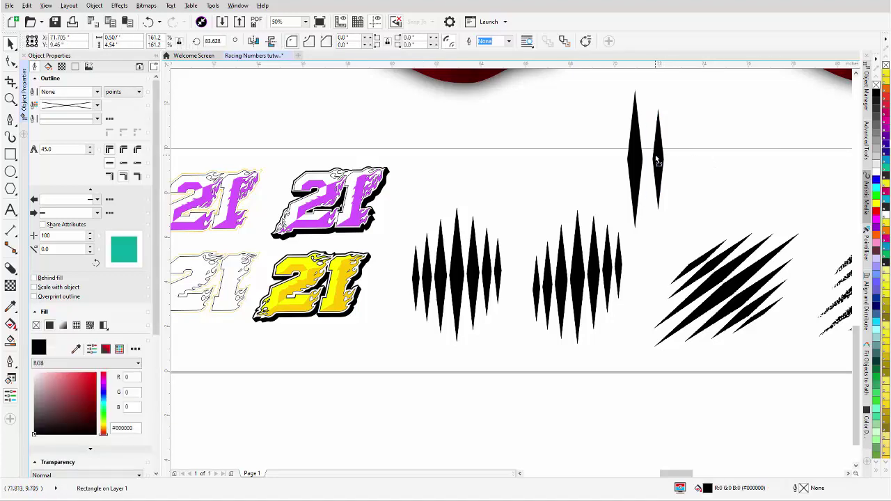
# Duplicate the second spike to its right, scale the copy down to about 0.34" by 3.05", and close the gap
pyautogui.moveTo(655, 159); pyautogui.dragTo(666, 159)
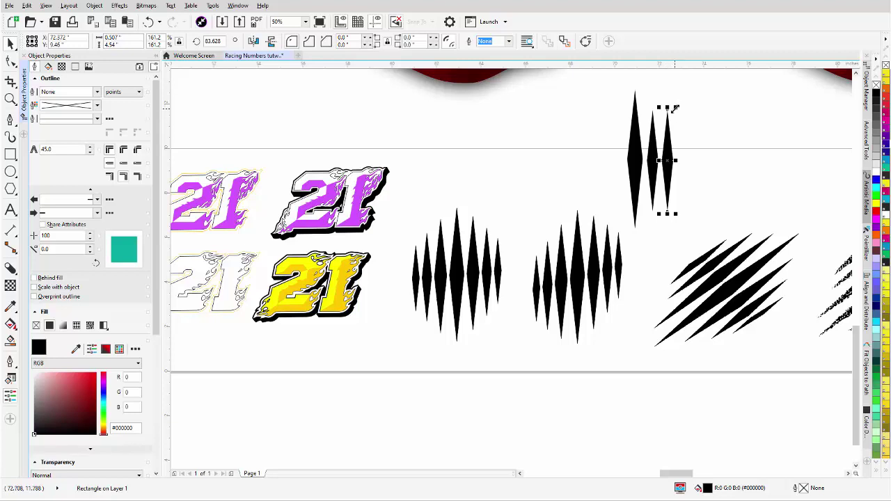
pyautogui.moveTo(675, 108); pyautogui.dragTo(674, 116)
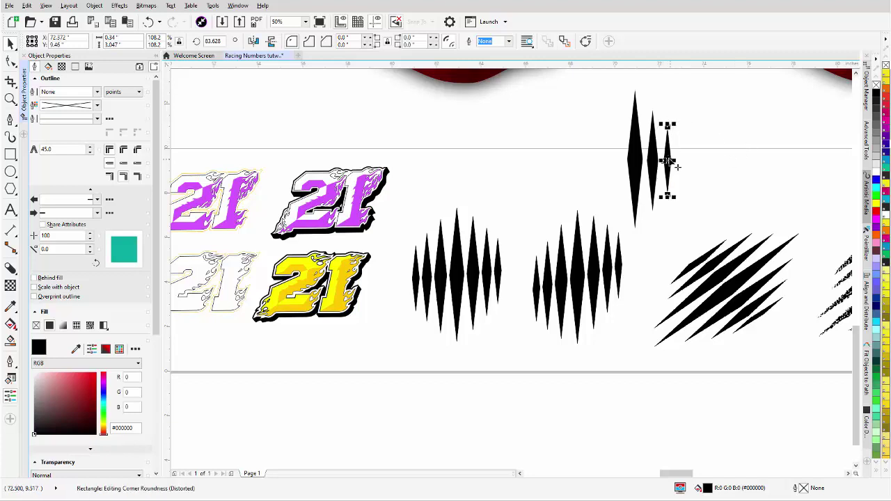
pyautogui.click(707, 175)
pyautogui.click(666, 165)
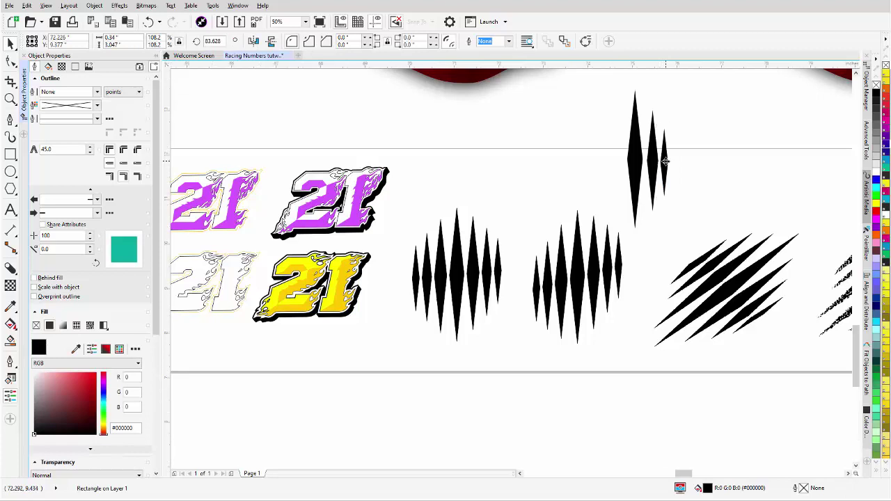
# Lengthen the second and third spikes at both ends, making the third about 3.73" tall
pyautogui.scroll(1, 664, 164)
pyautogui.moveTo(508, 201); pyautogui.dragTo(484, 156)
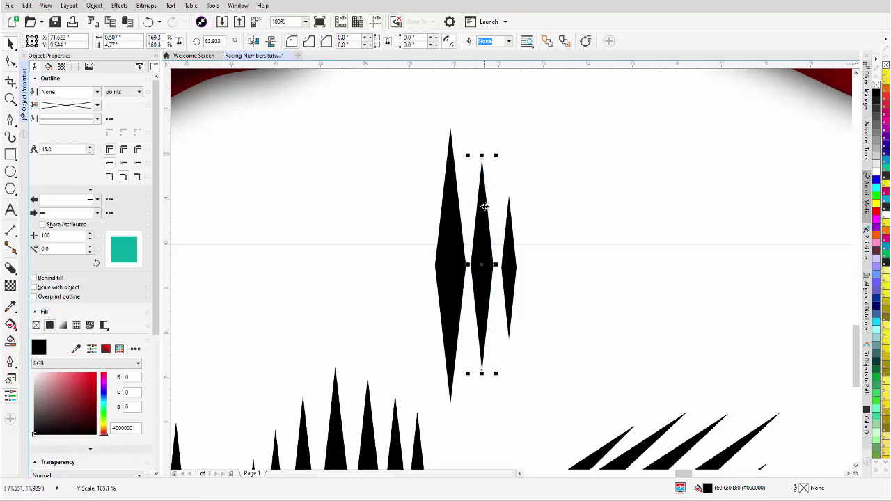
pyautogui.click(508, 295)
pyautogui.moveTo(499, 342); pyautogui.dragTo(480, 379)
pyautogui.click(480, 341)
pyautogui.click(512, 278)
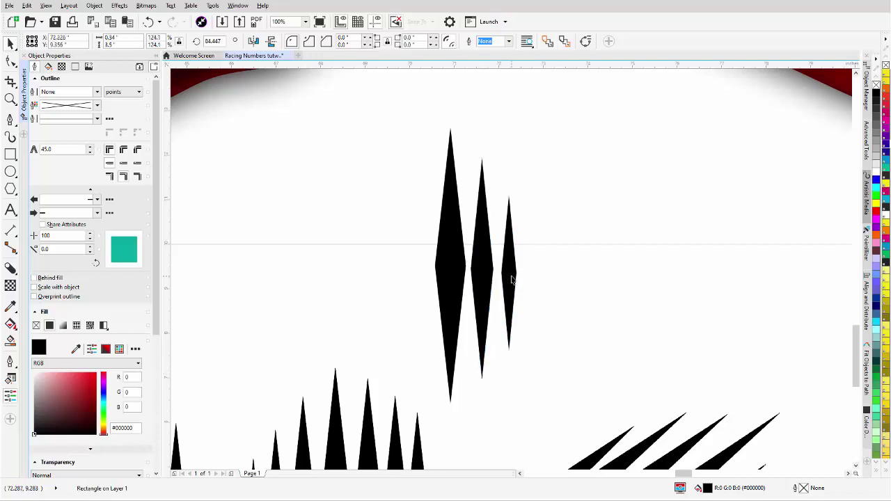
pyautogui.moveTo(508, 185); pyautogui.dragTo(509, 176)
# Duplicate the third spike to its right, scale the copy down to about 0.25" by 2.7", and move it closer to the row
pyautogui.moveTo(512, 258); pyautogui.dragTo(534, 254)
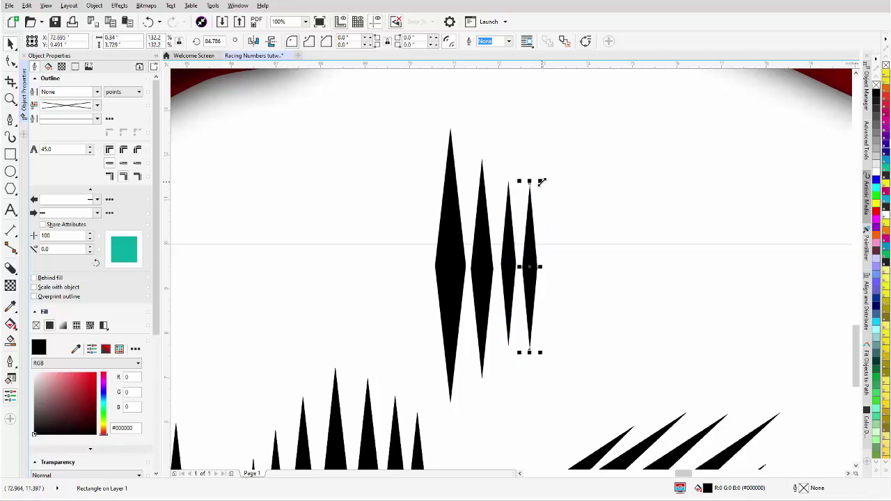
pyautogui.moveTo(542, 180); pyautogui.dragTo(540, 189)
pyautogui.click(535, 260)
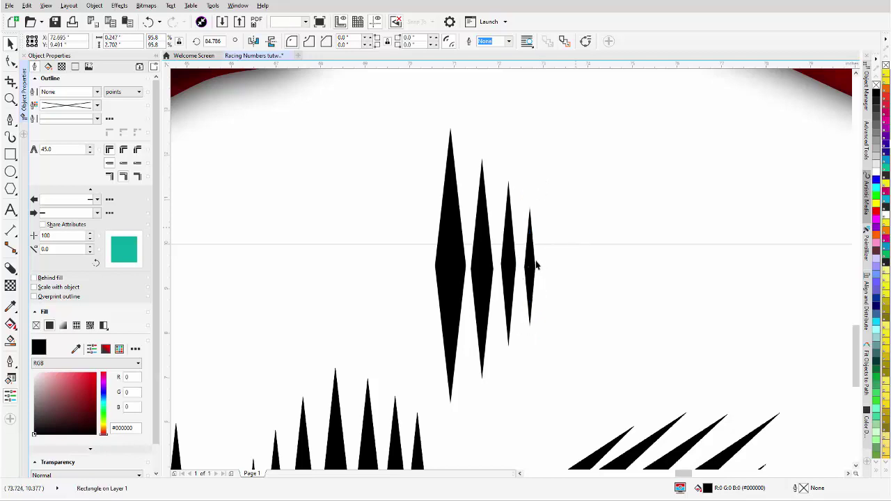
pyautogui.click(529, 265)
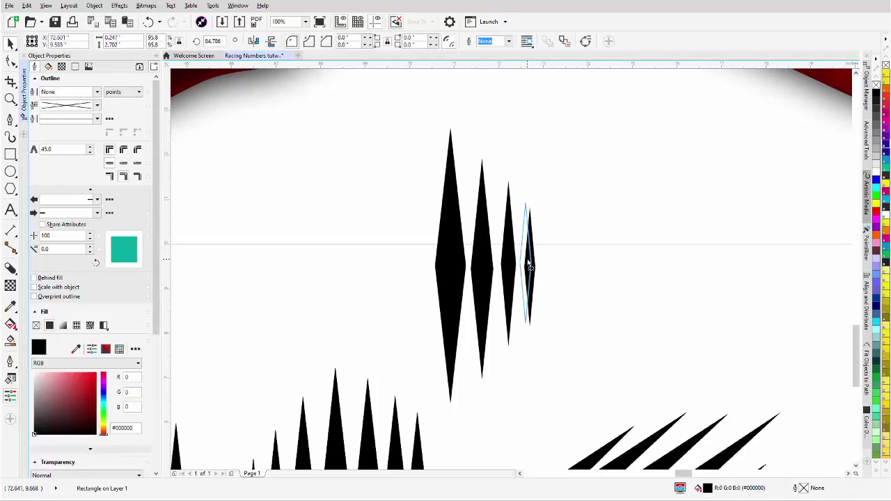
pyautogui.moveTo(567, 110); pyautogui.dragTo(405, 428)
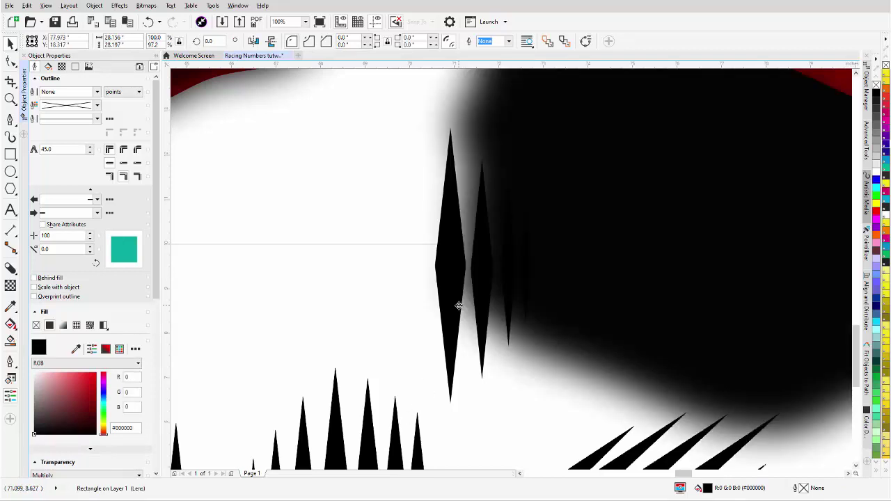
pyautogui.hotkey('ctrl', 'z')
pyautogui.moveTo(574, 413); pyautogui.dragTo(408, 304)
pyautogui.hotkey('ctrl', 'z')
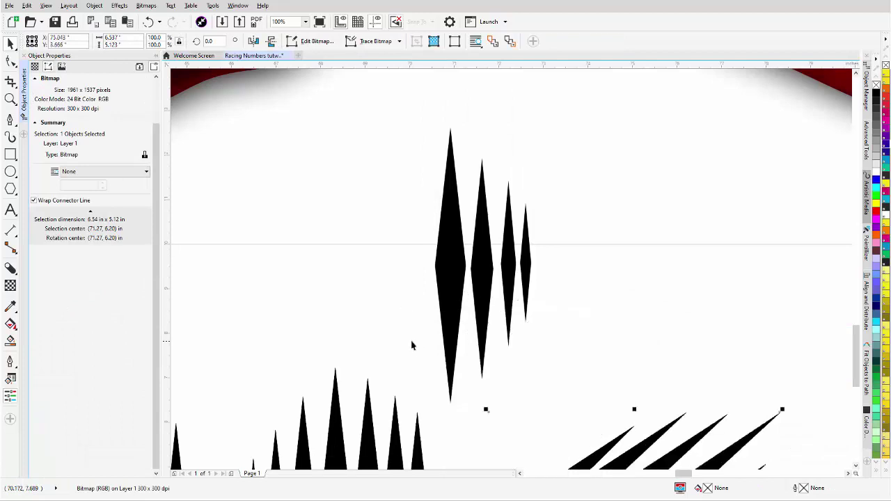
# Align the four black spikes so their centers sit on one horizontal line
pyautogui.click(463, 286)
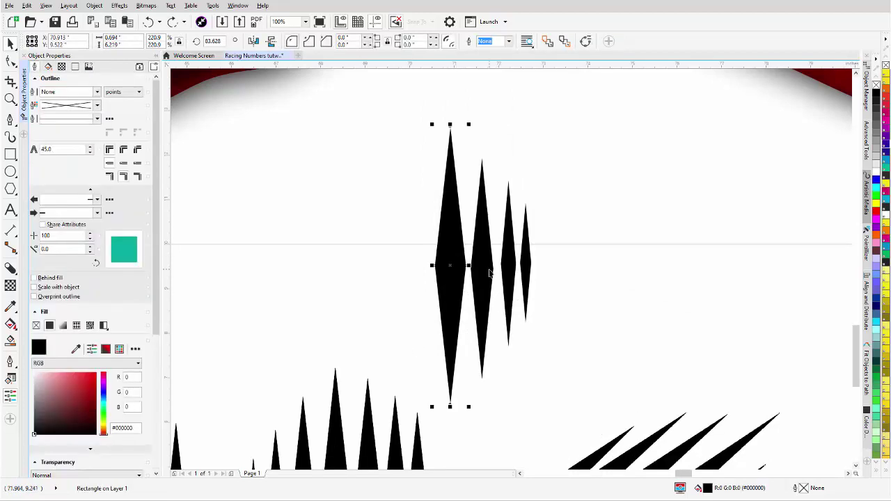
pyautogui.keyDown('shift'); pyautogui.click(511, 270); pyautogui.keyUp('shift')
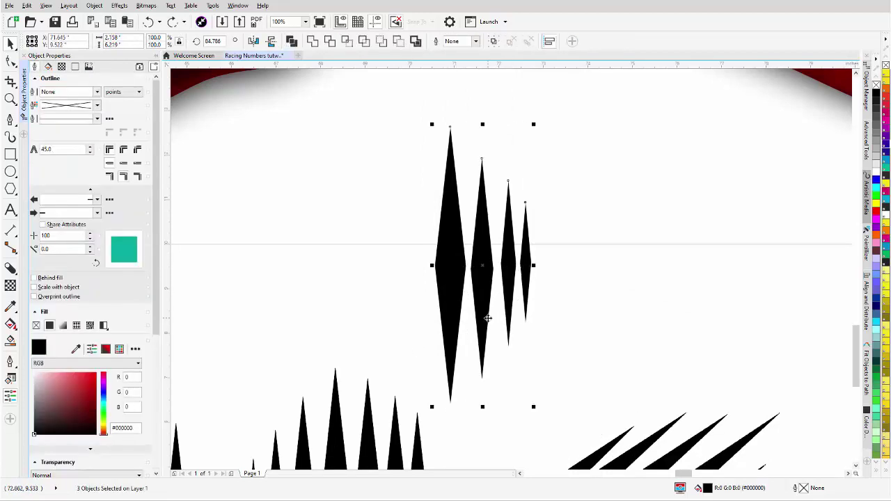
pyautogui.press('Up')
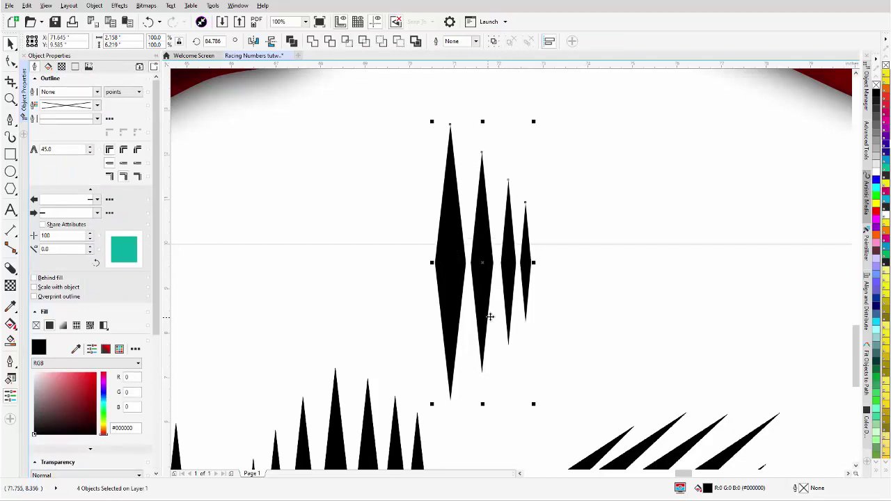
# Duplicate the three smaller spikes to the left of the tallest one, mirror the copies horizontally, and adjust their gap to match
pyautogui.click(513, 265)
pyautogui.keyDown('alt'); pyautogui.click(481, 269); pyautogui.keyUp('alt')
pyautogui.keyDown('alt'); pyautogui.click(483, 263); pyautogui.keyUp('alt')
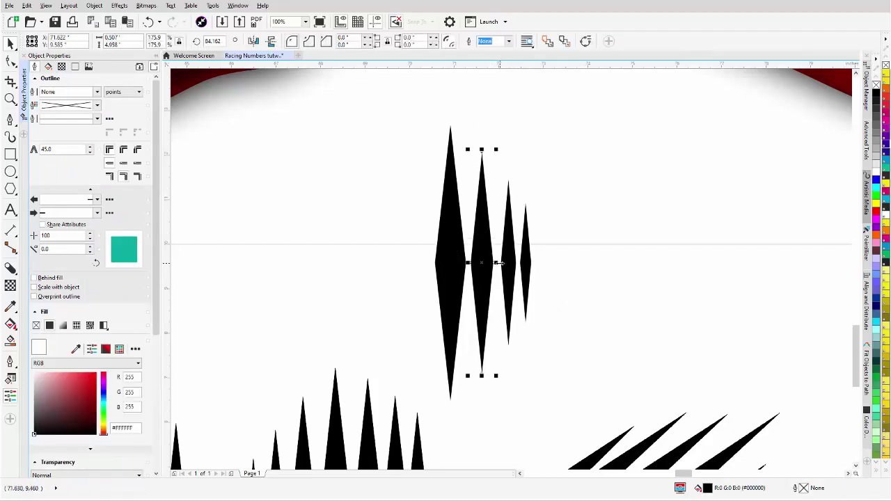
pyautogui.keyDown('shift'); pyautogui.click(508, 266); pyautogui.keyUp('shift')
pyautogui.keyDown('shift'); pyautogui.click(527, 265); pyautogui.keyUp('shift')
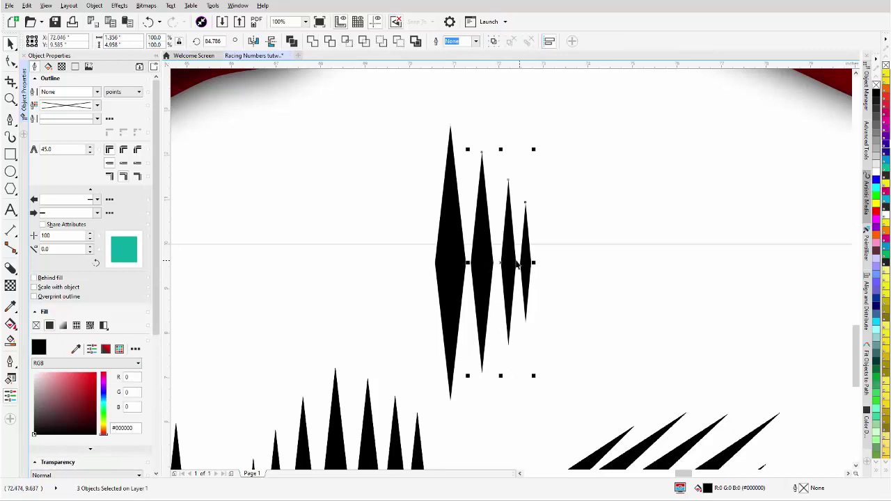
pyautogui.moveTo(506, 262); pyautogui.dragTo(401, 265)
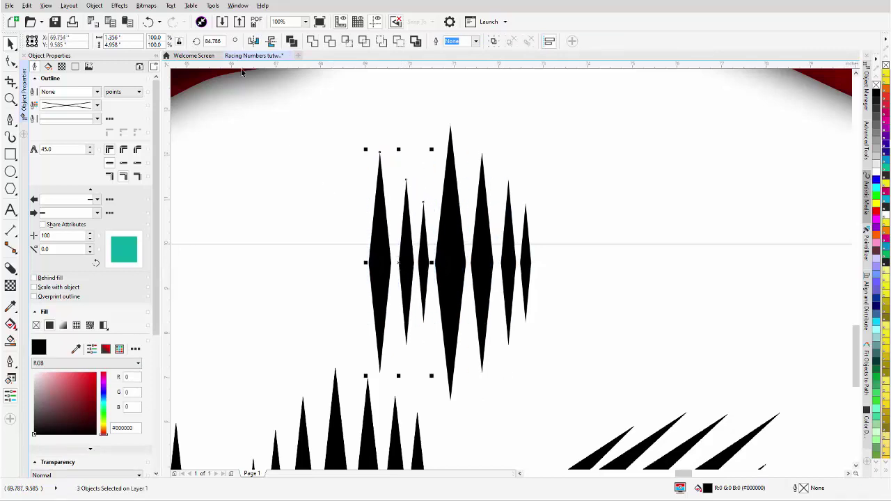
pyautogui.click(253, 42)
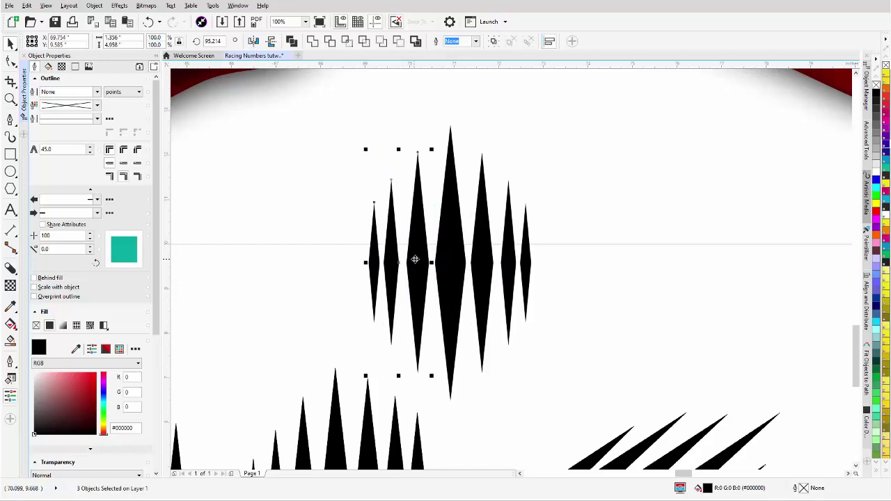
pyautogui.moveTo(418, 259); pyautogui.dragTo(421, 261)
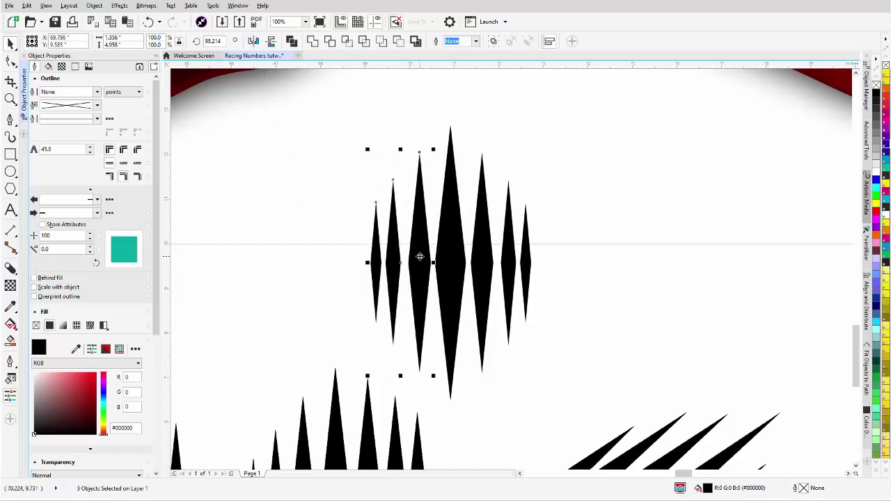
# Select all seven spikes and place a duplicate of the row in the empty area to the right of the shirts
pyautogui.scroll(-4, 512, 269)
pyautogui.click(560, 274)
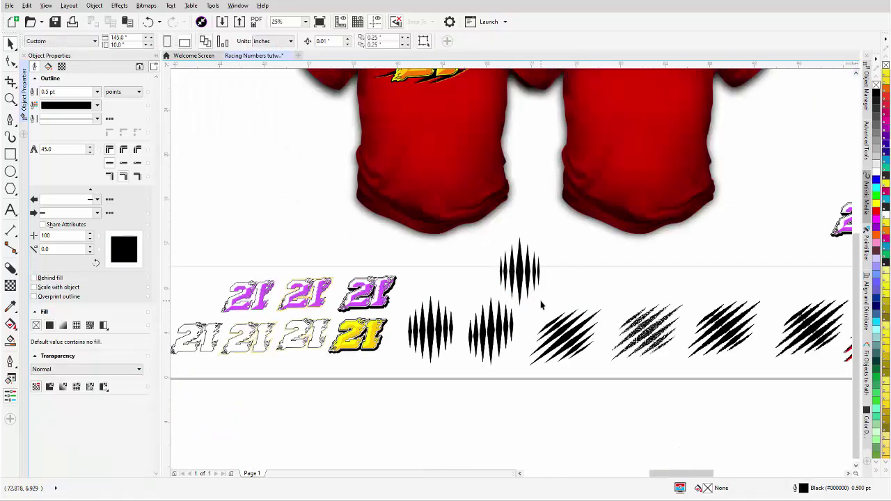
pyautogui.moveTo(471, 244)
pyautogui.mouseDown()
pyautogui.moveTo(552, 304)
pyautogui.moveTo(522, 299)
pyautogui.moveTo(475, 237)
pyautogui.mouseUp()
pyautogui.click(552, 301)
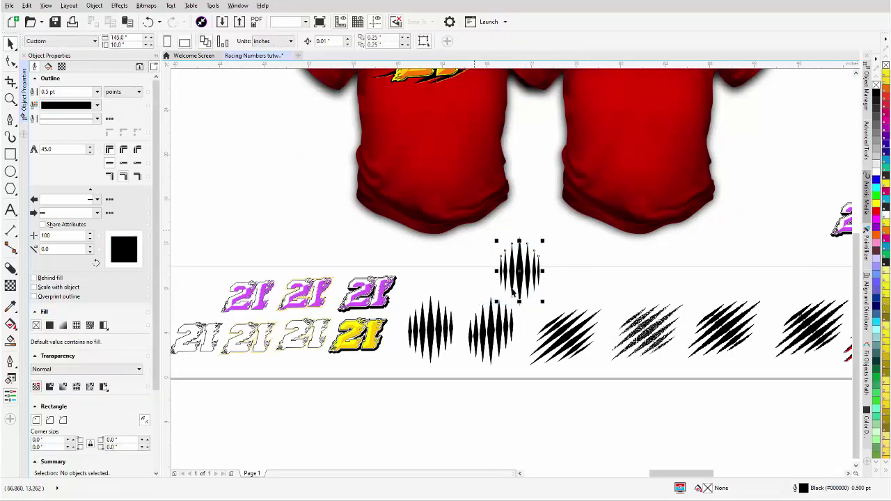
pyautogui.click(512, 292)
pyautogui.scroll(-4, 518, 287)
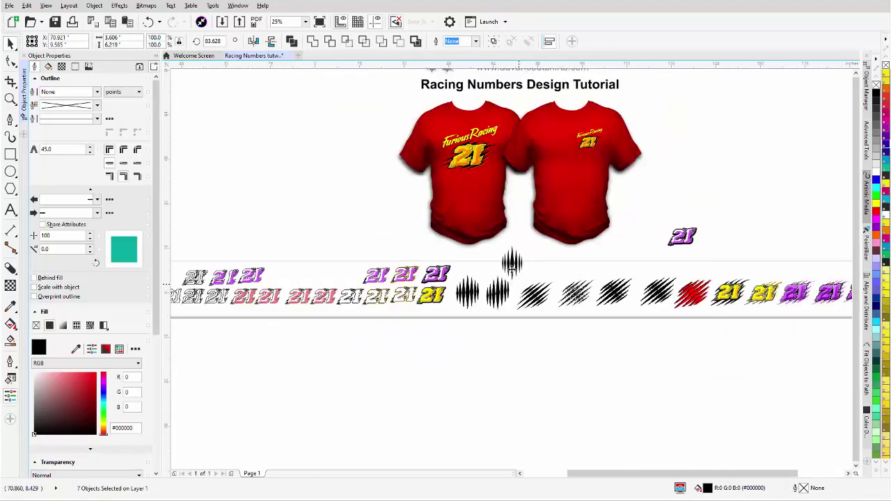
pyautogui.moveTo(511, 260); pyautogui.dragTo(636, 218)
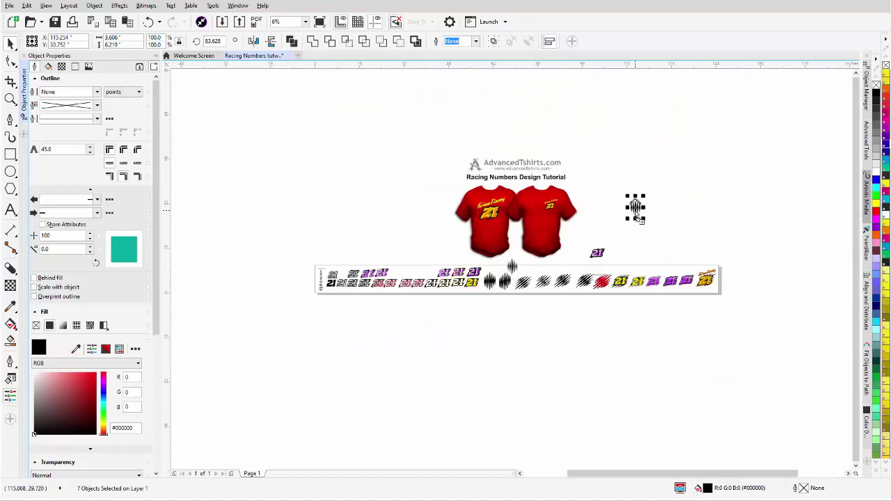
# Enlarge the duplicated spike row to about 6.12" by 10.55" and place a second copy beside it
pyautogui.scroll(5, 635, 218)
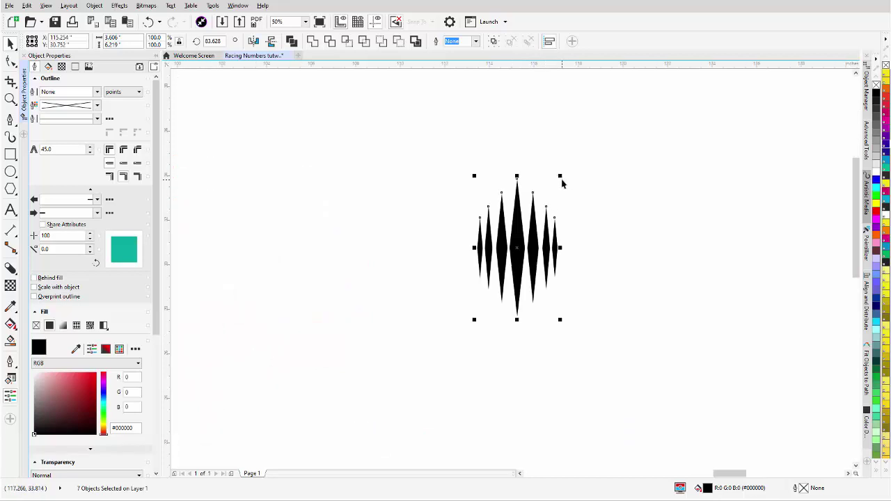
pyautogui.moveTo(561, 178); pyautogui.dragTo(643, 84)
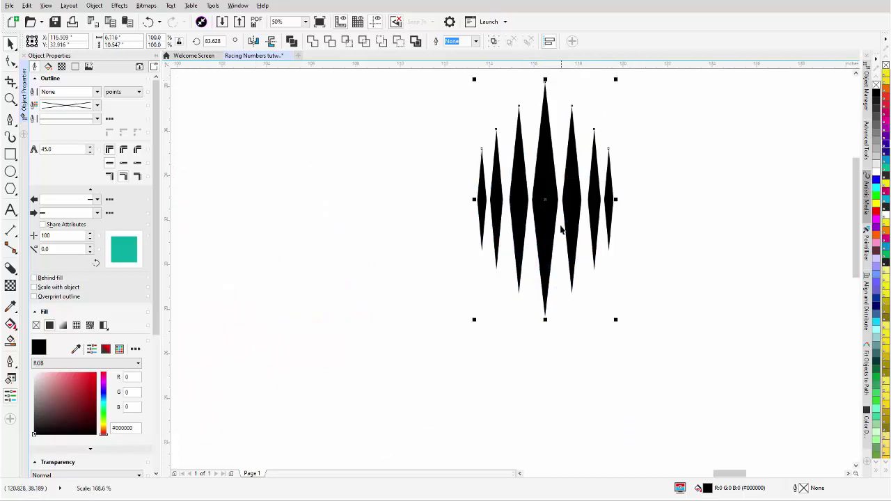
pyautogui.moveTo(540, 207); pyautogui.dragTo(588, 240)
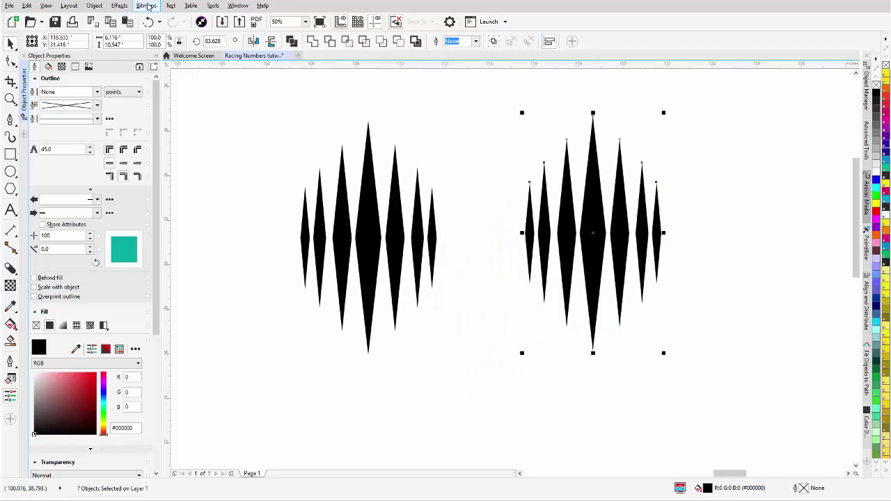
# Convert the right-hand spike row to a 300 dpi RGB Color (24-bit) bitmap without anti-aliasing or transparent background
pyautogui.click(146, 6)
pyautogui.click(167, 24)
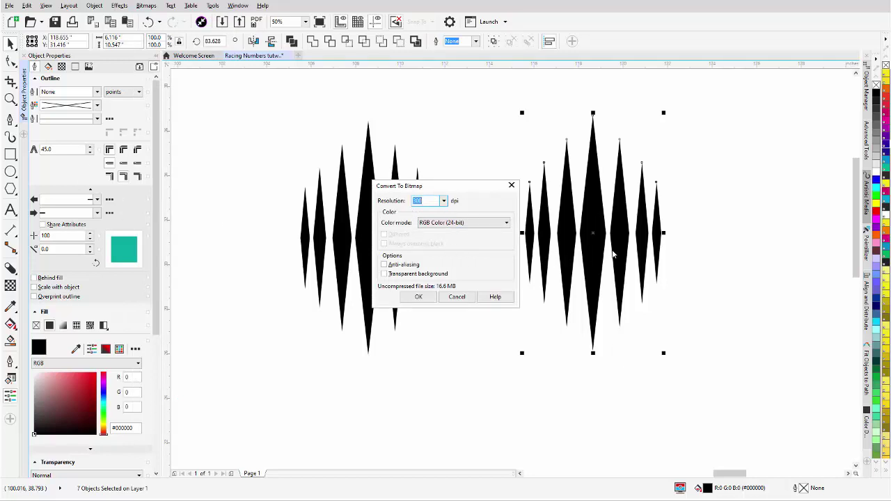
pyautogui.click(417, 297)
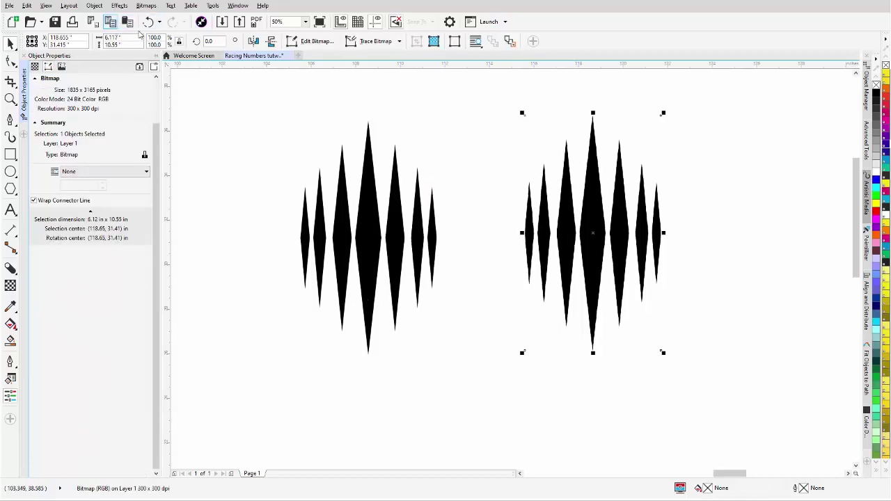
# Set the spike bitmap's transparency merge mode to Subtract
pyautogui.click(128, 22)
pyautogui.click(36, 67)
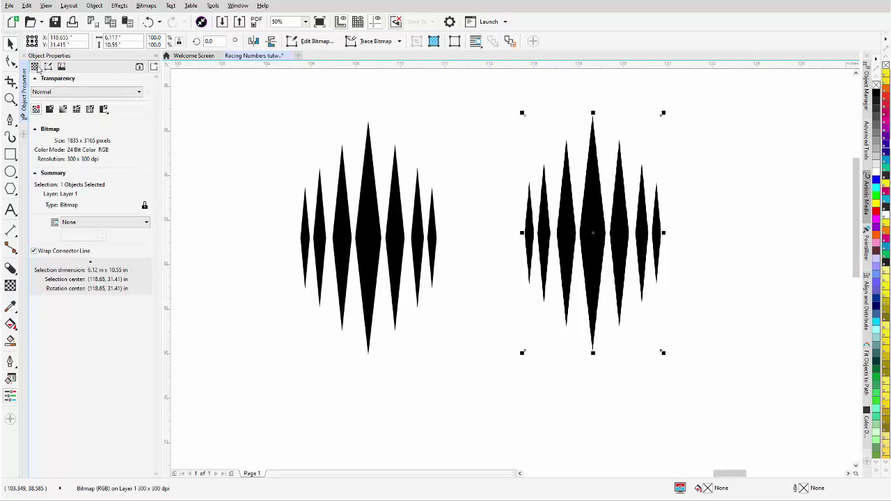
pyautogui.click(62, 93)
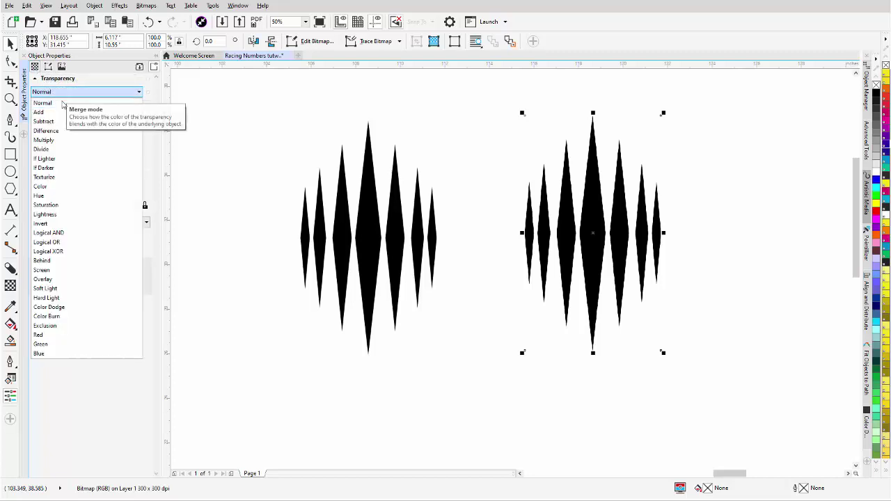
pyautogui.click(60, 122)
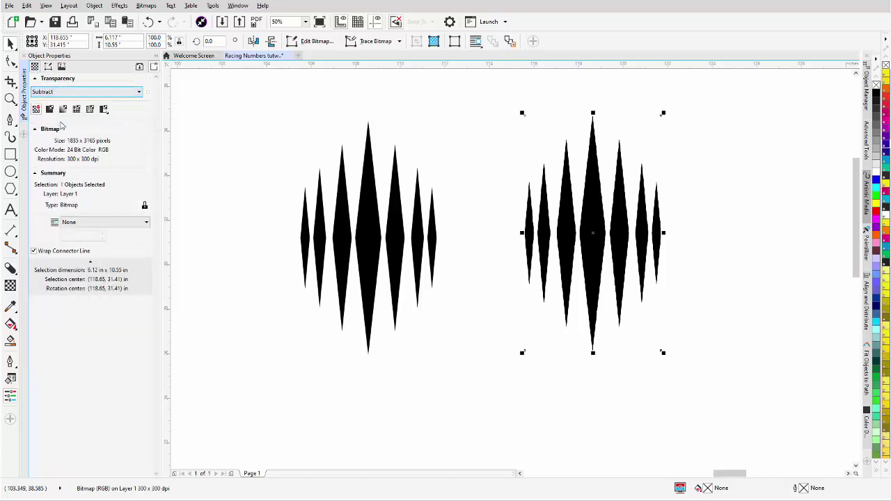
# Roughen the spike bitmap with the Blocks distortion, using block width 39, block height 40 and maximum offset 67%
pyautogui.click(146, 6)
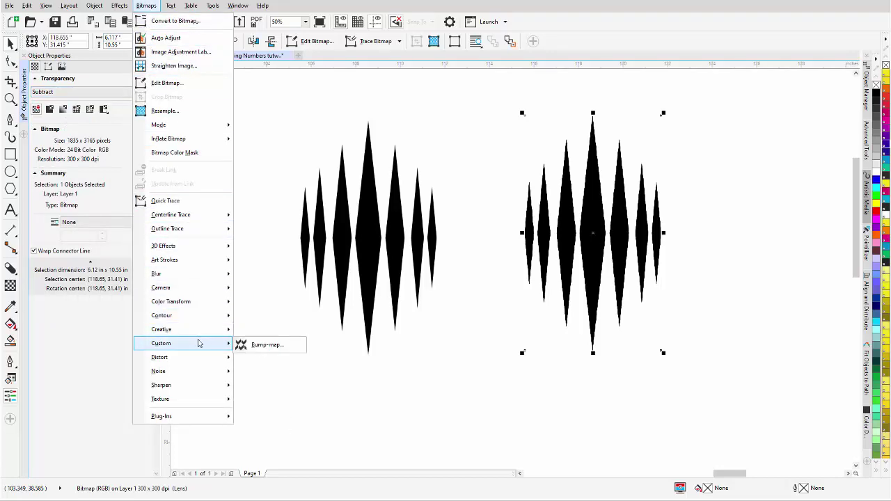
pyautogui.moveTo(199, 358)
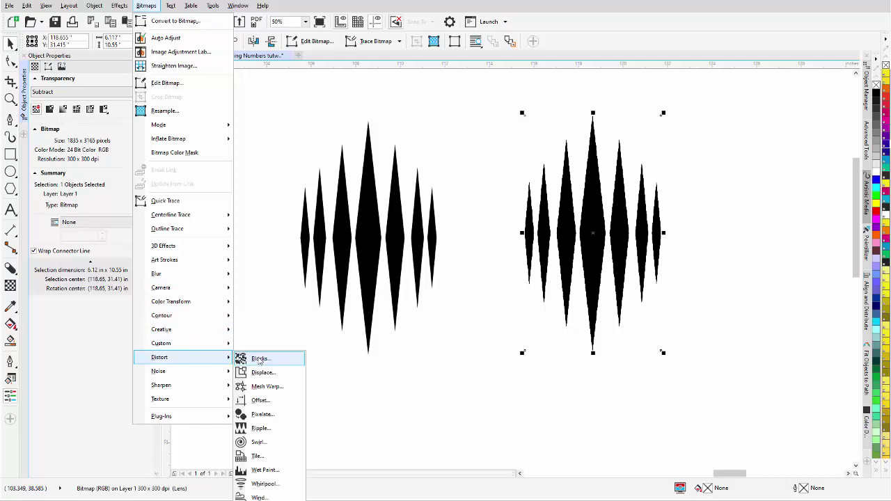
pyautogui.click(259, 359)
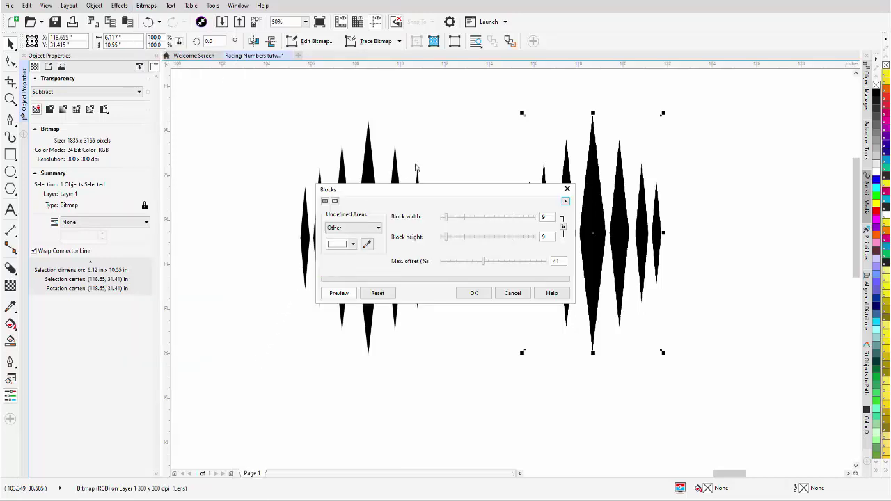
pyautogui.moveTo(445, 195); pyautogui.dragTo(412, 267)
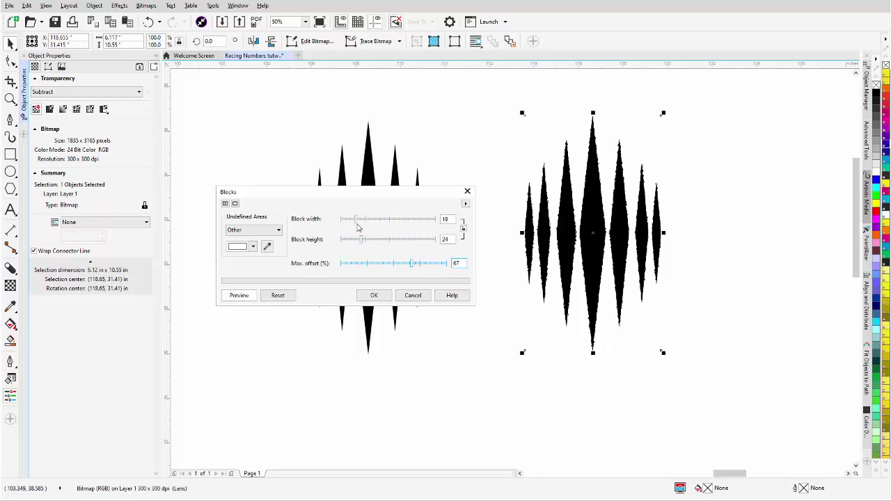
pyautogui.moveTo(357, 227); pyautogui.dragTo(388, 222)
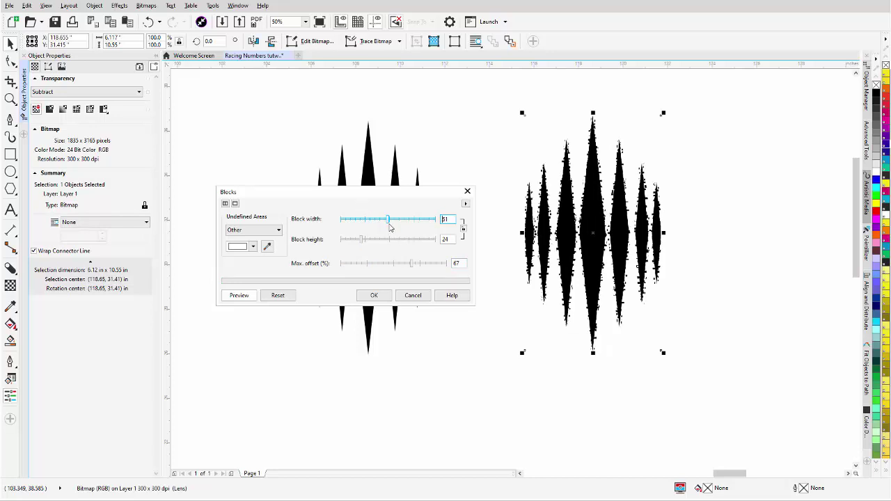
pyautogui.moveTo(390, 227); pyautogui.dragTo(377, 241)
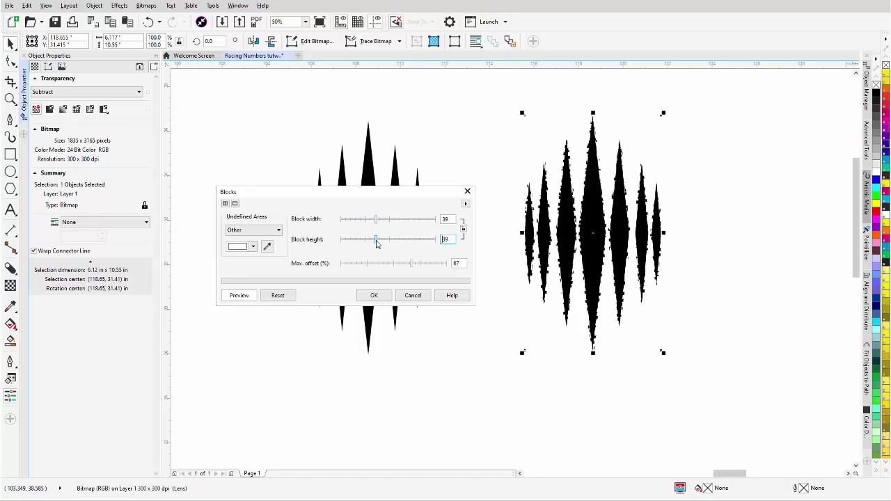
pyautogui.click(394, 241)
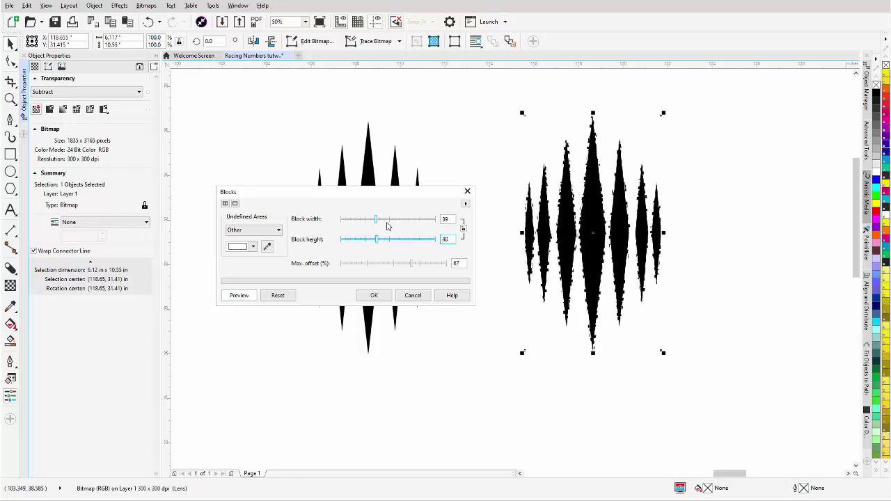
# Set the Blocks distortion to a block width of 39 and block height of 52, and apply it to the bitmap
pyautogui.moveTo(376, 221)
pyautogui.mouseDown()
pyautogui.moveTo(390, 220)
pyautogui.moveTo(377, 222)
pyautogui.mouseUp()
pyautogui.moveTo(382, 241); pyautogui.dragTo(390, 240)
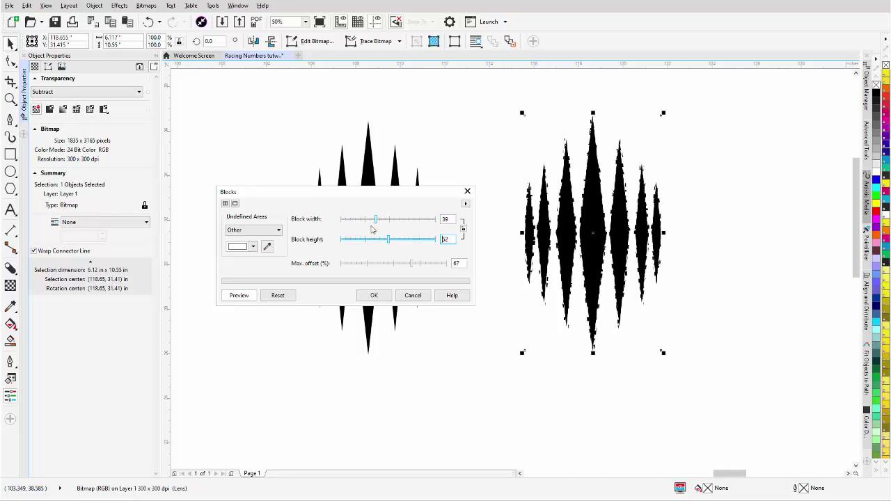
pyautogui.click(376, 295)
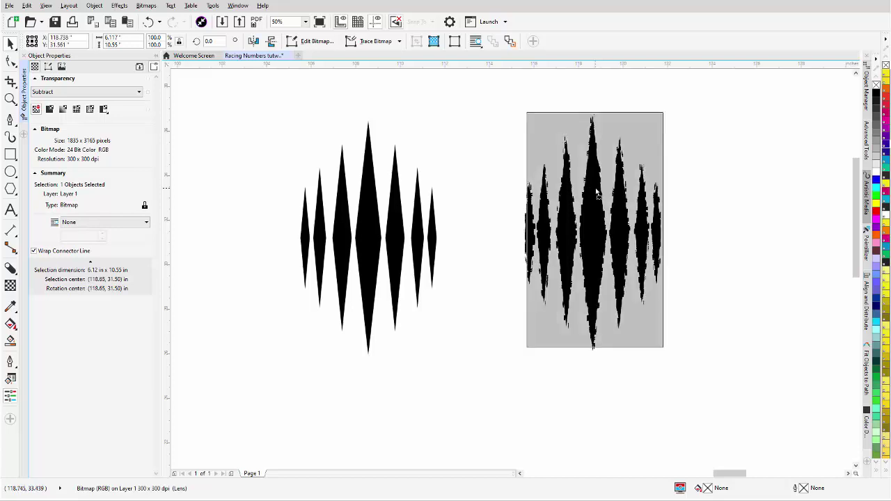
# Offset the block-distorted bitmap slightly from the copies beneath it to roughen the spike edges, and deselect it
pyautogui.scroll(1, 594, 188)
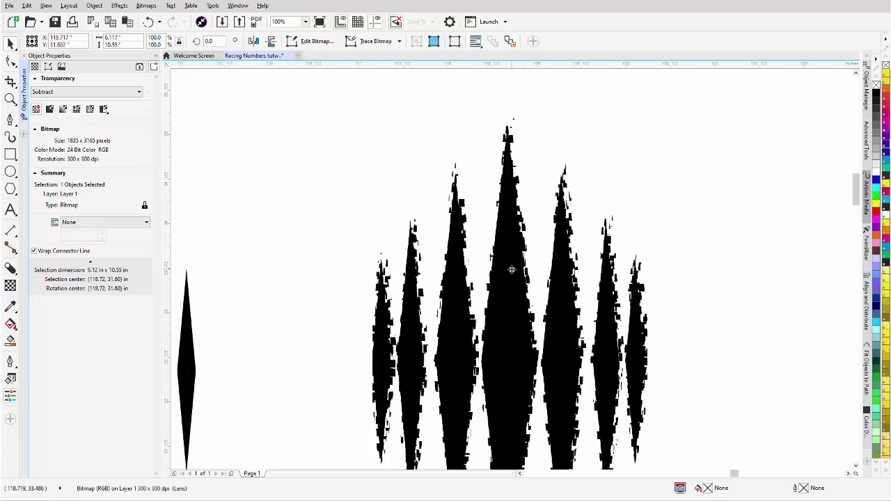
pyautogui.scroll(1, 515, 266)
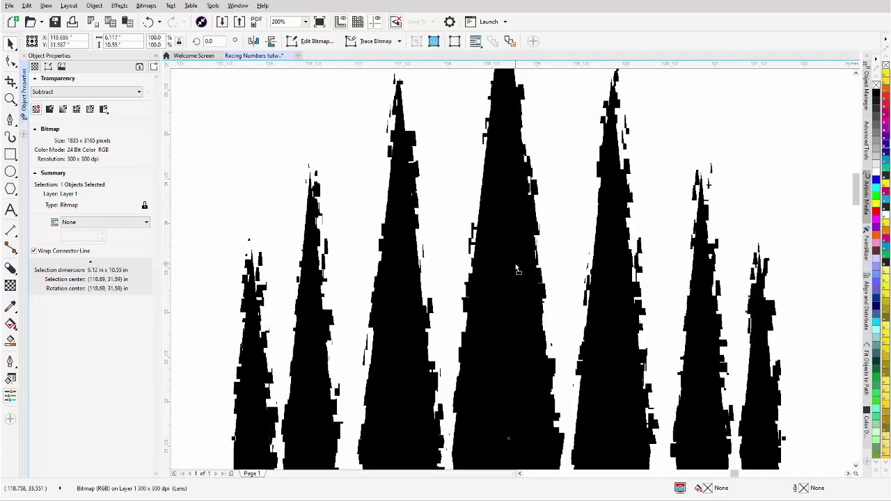
pyautogui.moveTo(517, 263); pyautogui.dragTo(511, 271)
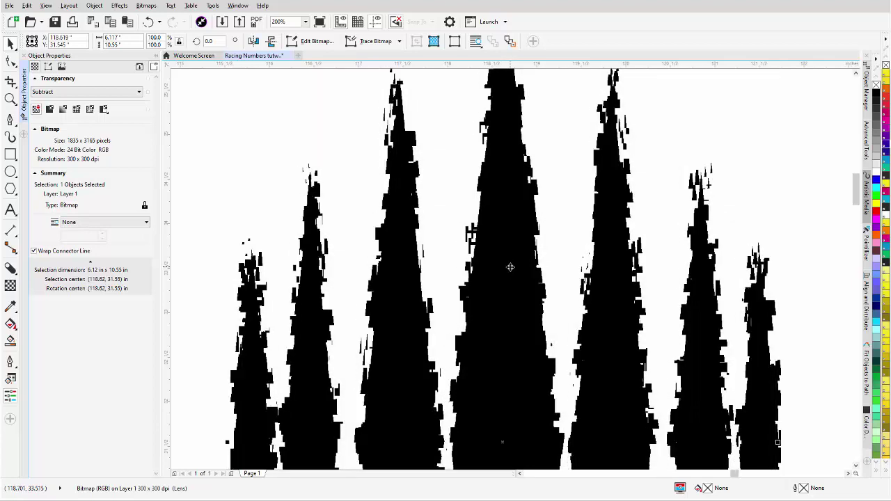
pyautogui.scroll(-3, 510, 268)
pyautogui.click(620, 224)
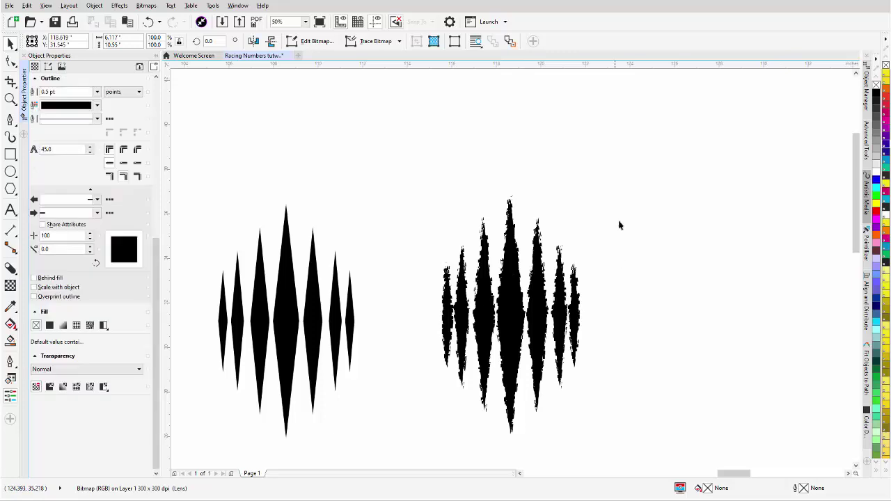
# Select a stacked bitmap by its outermost spike, shift it slightly against the other copies, and deselect it
pyautogui.moveTo(632, 154); pyautogui.dragTo(422, 435)
pyautogui.scroll(4, 452, 292)
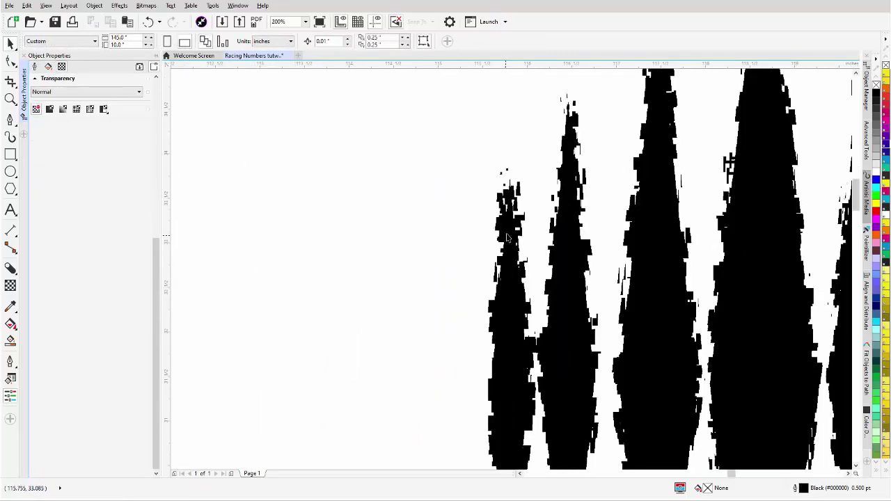
pyautogui.click(507, 238)
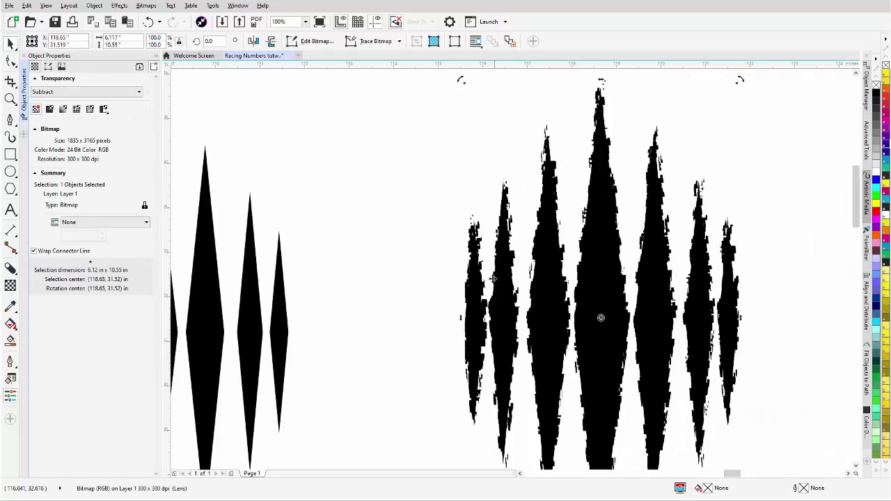
pyautogui.click(474, 298)
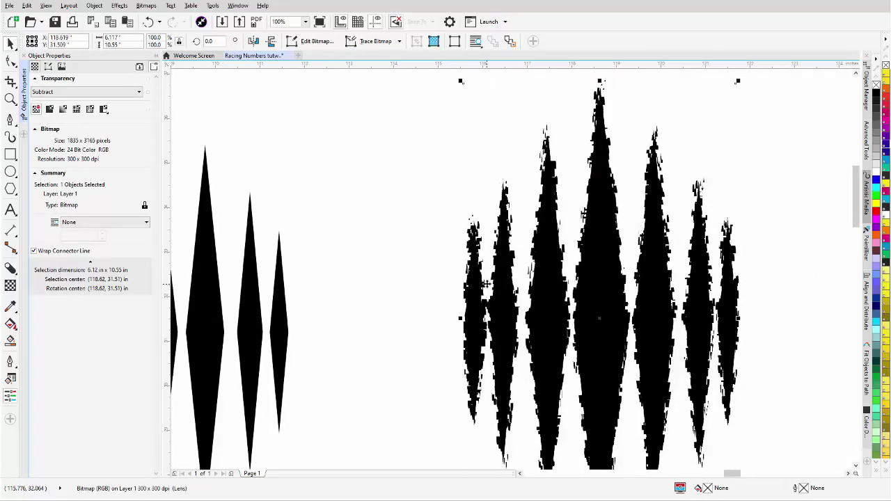
pyautogui.scroll(-2, 486, 284)
pyautogui.click(696, 209)
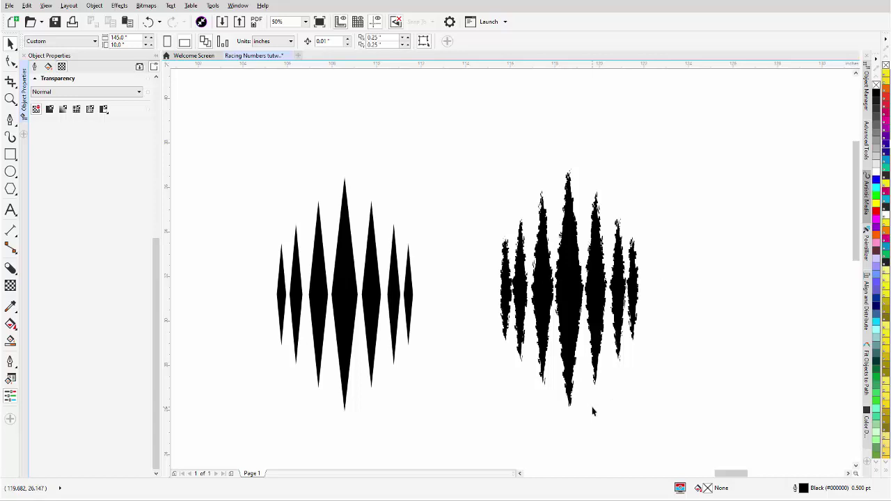
# Select the four stacked distorted bitmaps and convert them into a single 300 dpi RGB Color (24-bit) bitmap
pyautogui.moveTo(703, 106); pyautogui.dragTo(614, 257)
pyautogui.moveTo(437, 445); pyautogui.dragTo(437, 446)
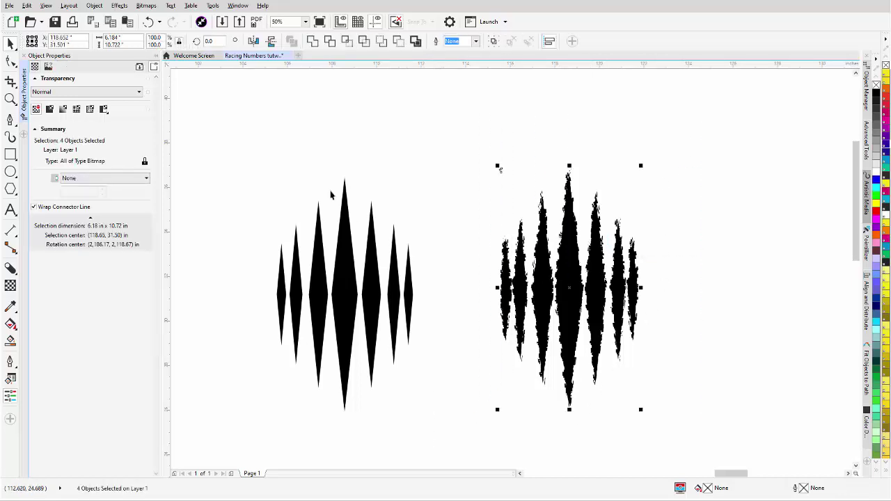
pyautogui.click(146, 5)
pyautogui.click(178, 19)
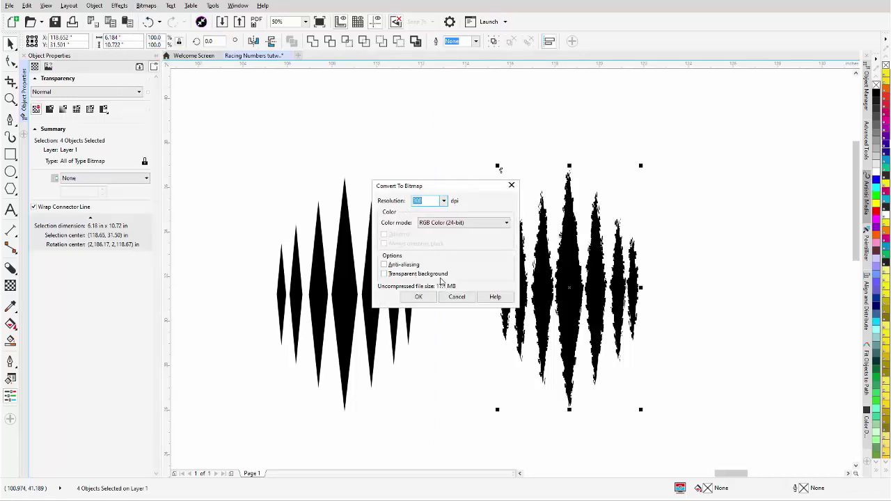
pyautogui.click(420, 297)
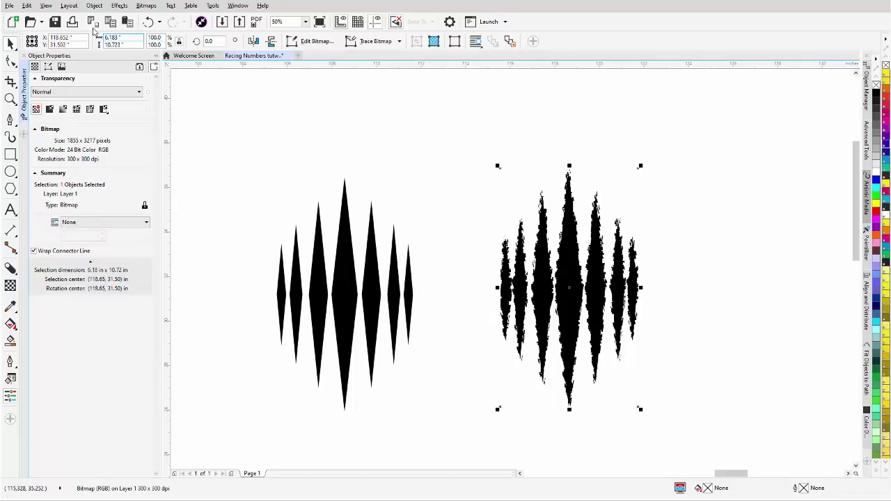
# Start an Outline Trace of the merged bitmap as Detailed Logo, allowing the bitmap to be reduced
pyautogui.click(148, 6)
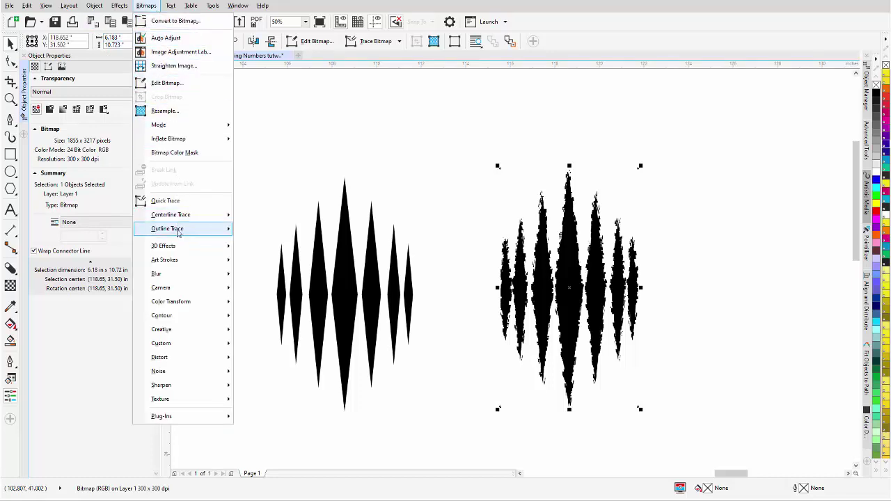
pyautogui.moveTo(178, 234)
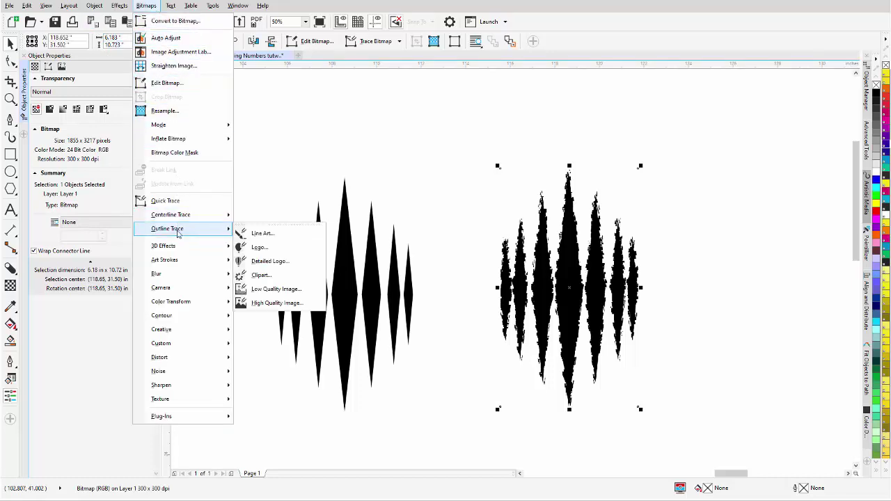
pyautogui.click(279, 261)
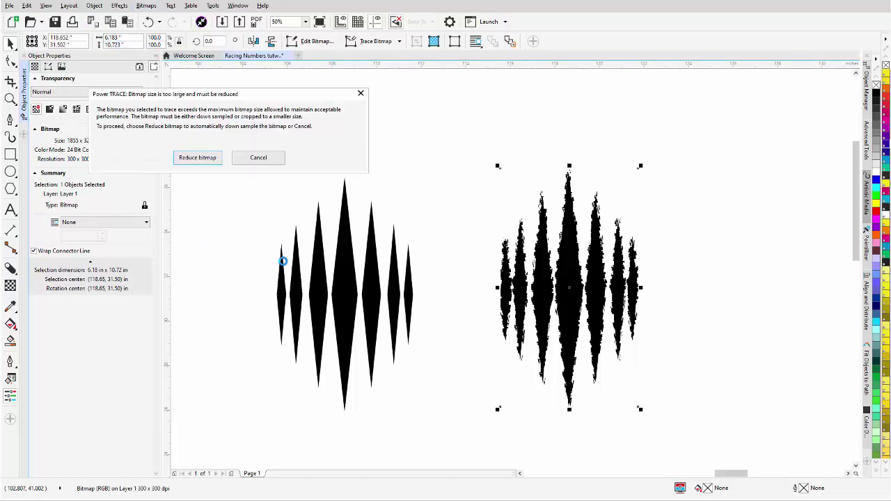
pyautogui.click(198, 157)
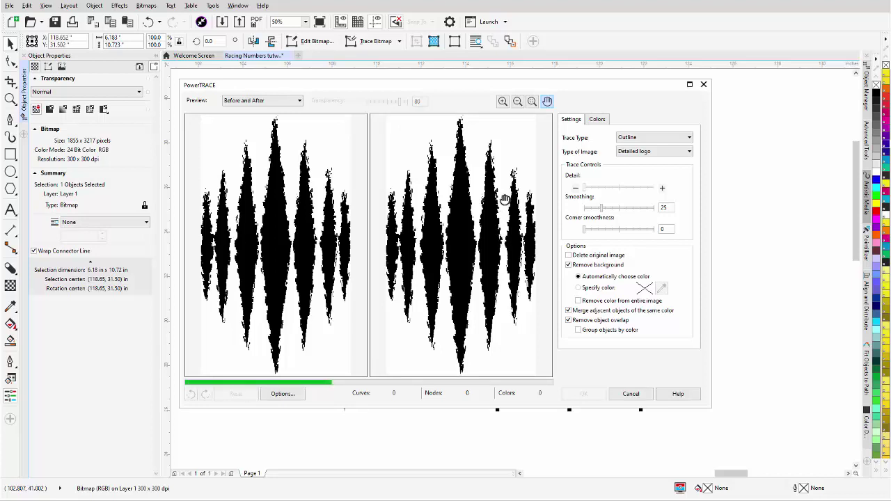
# Set the number of trace colors to 2 and inspect the traced spike edges in the preview
pyautogui.click(589, 120)
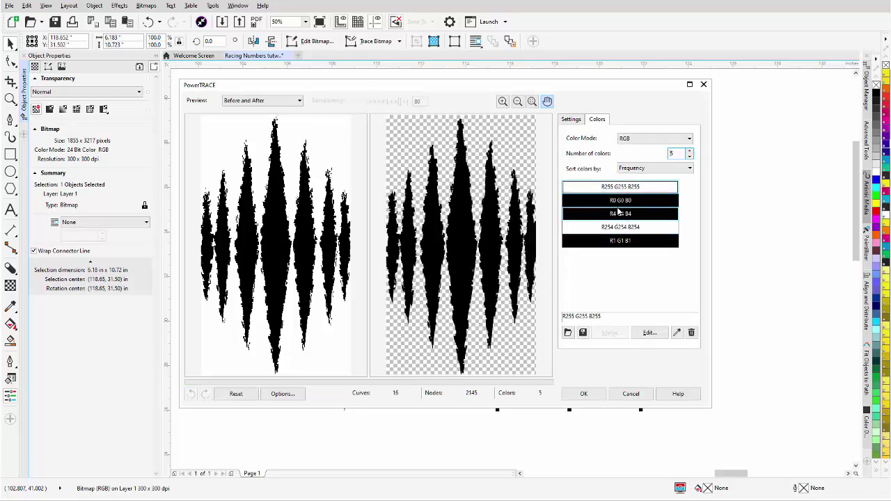
pyautogui.click(689, 157)
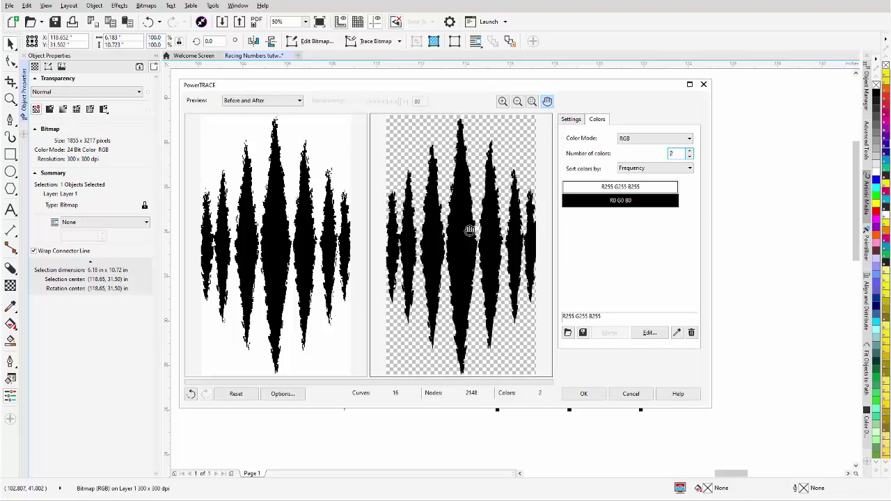
pyautogui.scroll(5, 460, 235)
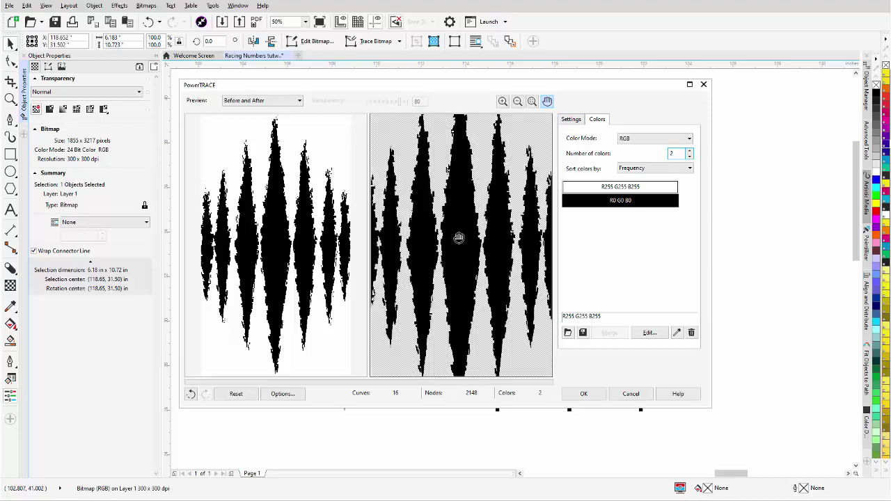
pyautogui.scroll(-4, 459, 238)
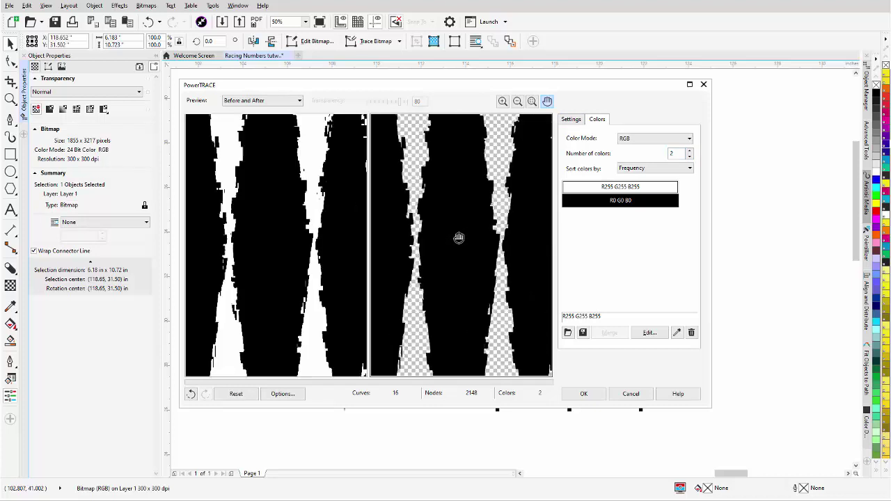
# Raise the trace detail to nearly maximum, set smoothing to 13, and accept the trace
pyautogui.click(567, 124)
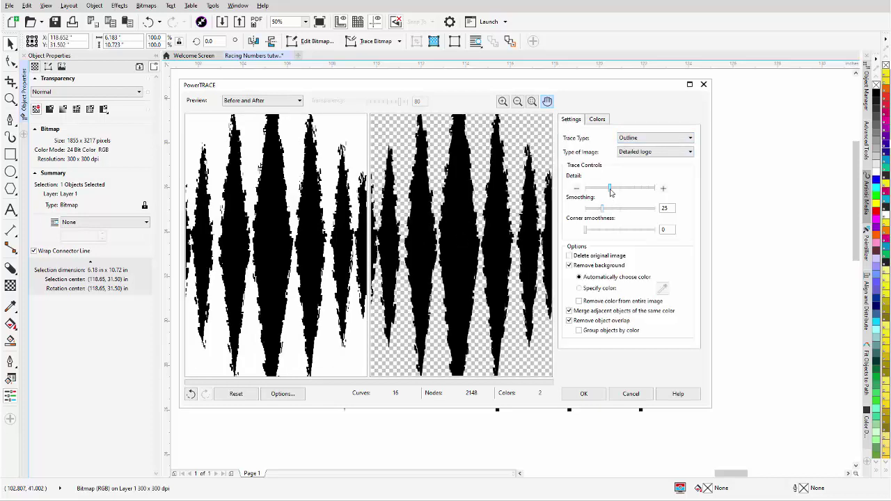
pyautogui.click(638, 190)
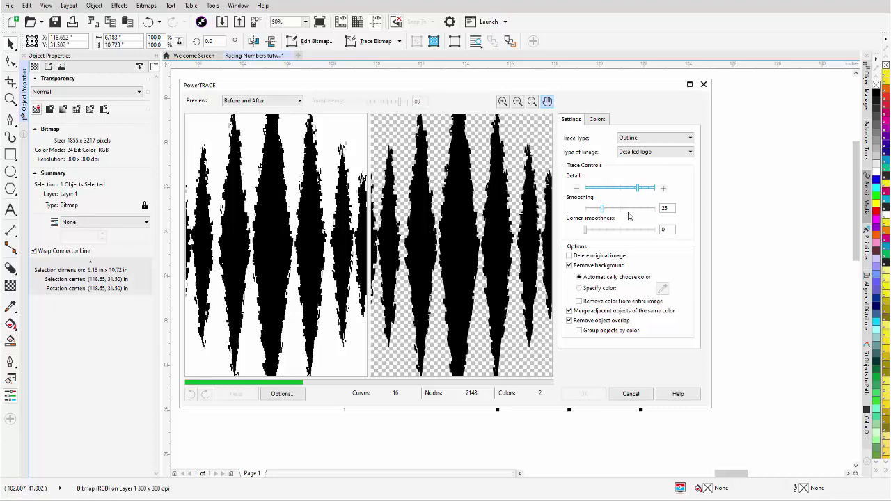
pyautogui.moveTo(636, 190); pyautogui.dragTo(642, 191)
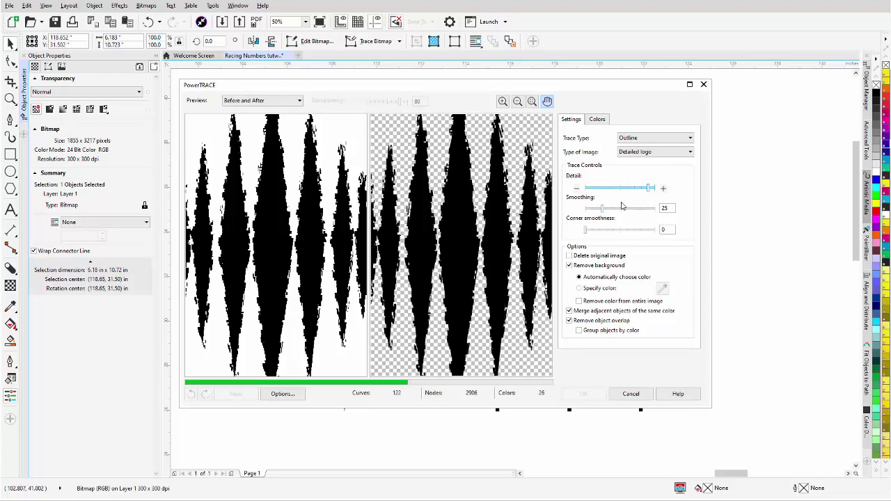
pyautogui.moveTo(601, 209); pyautogui.dragTo(592, 210)
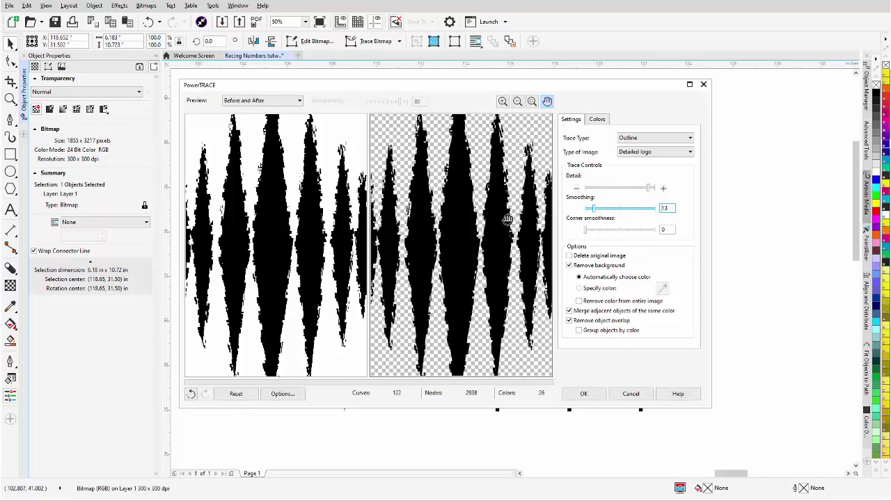
pyautogui.click(591, 393)
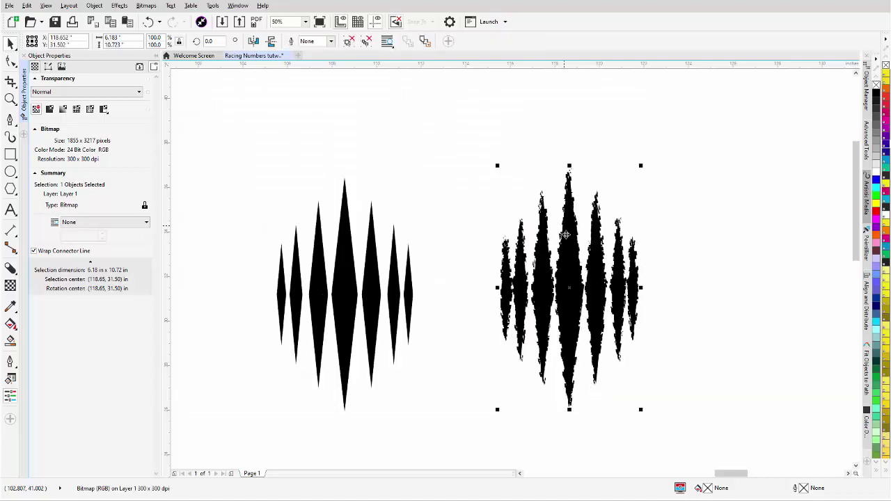
# Move the traced group clear of the source bitmap and weld its ungrouped objects into a single curve
pyautogui.moveTo(570, 267)
pyautogui.mouseDown()
pyautogui.moveTo(700, 255)
pyautogui.moveTo(725, 233)
pyautogui.mouseUp()
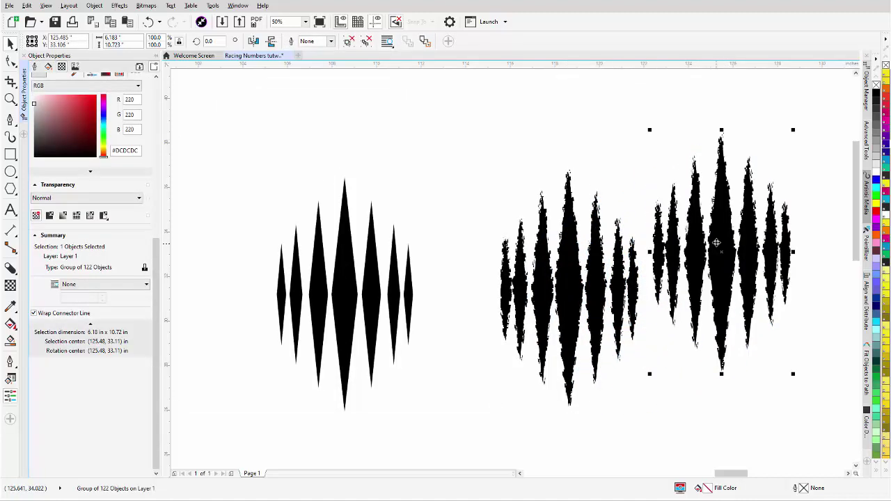
pyautogui.click(366, 41)
pyautogui.click(365, 41)
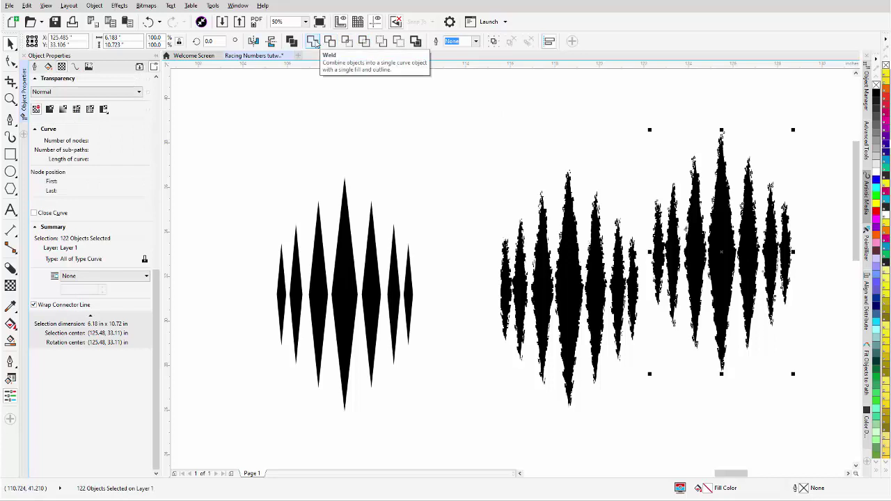
pyautogui.click(313, 42)
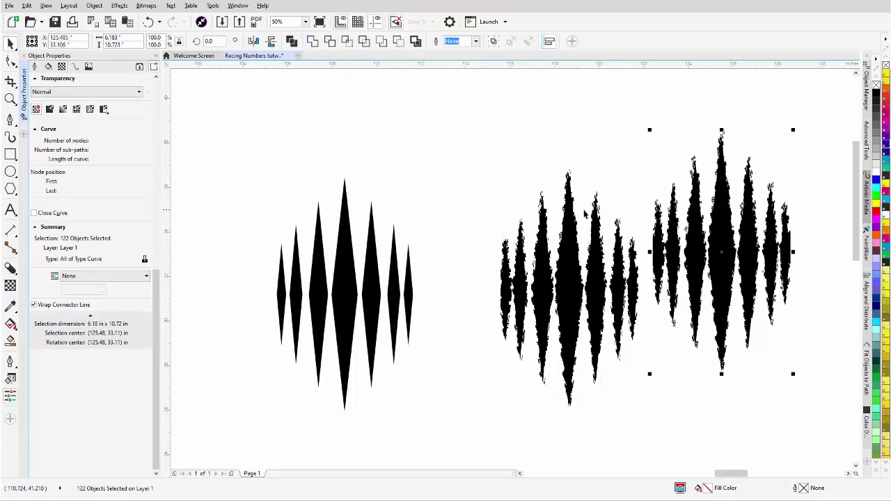
# Place the welded spikes beside the purple 21 and scale them proportionally to about 4.03 x 6.99 in
pyautogui.scroll(-4, 487, 286)
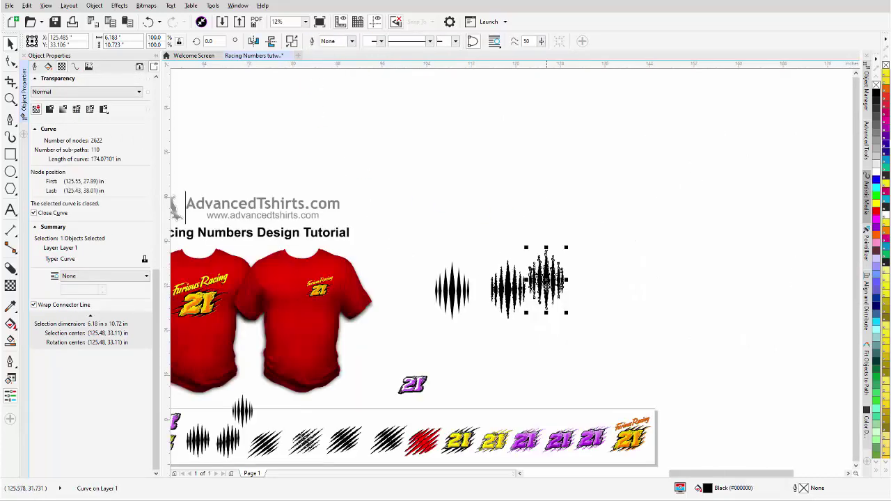
pyautogui.moveTo(546, 280); pyautogui.dragTo(450, 377)
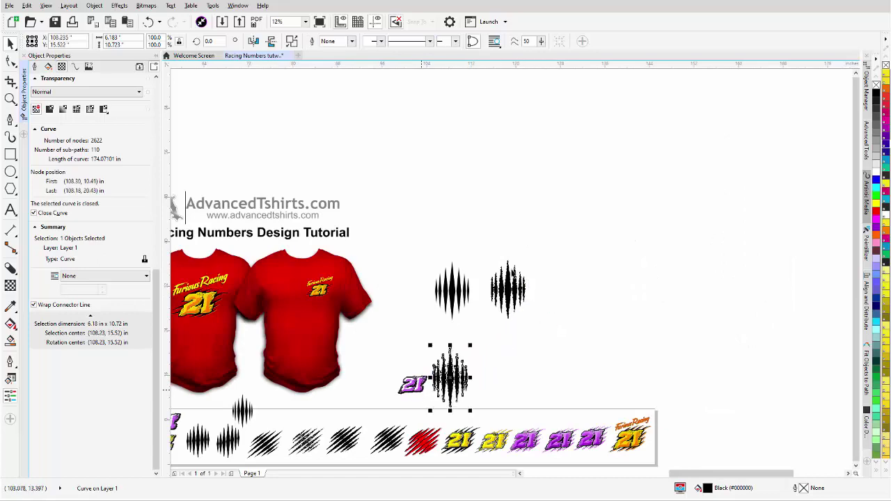
pyautogui.scroll(4, 452, 381)
pyautogui.moveTo(698, 100); pyautogui.dragTo(641, 200)
pyautogui.moveTo(601, 268); pyautogui.dragTo(585, 245)
pyautogui.moveTo(626, 175)
pyautogui.mouseDown()
pyautogui.moveTo(636, 155)
pyautogui.moveTo(632, 164)
pyautogui.mouseUp()
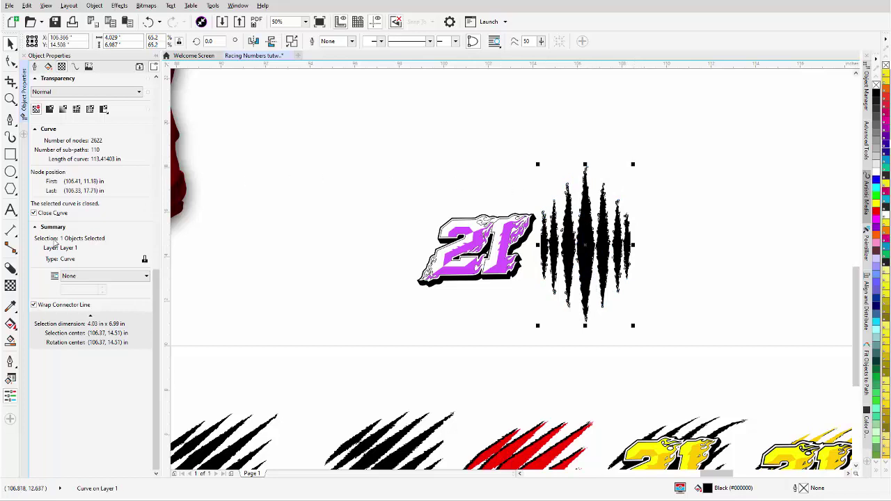
# Add an Envelope to the spikes and remove the midpoint nodes from its left and right edges
pyautogui.click(10, 269)
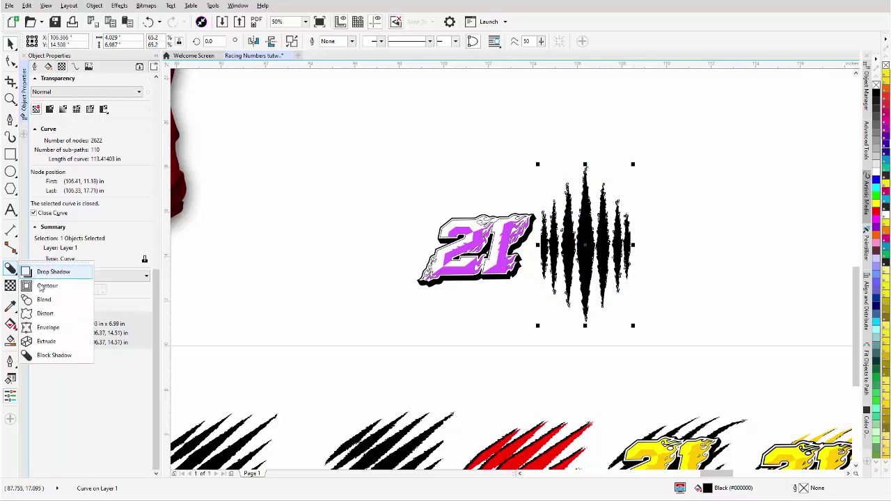
pyautogui.click(44, 328)
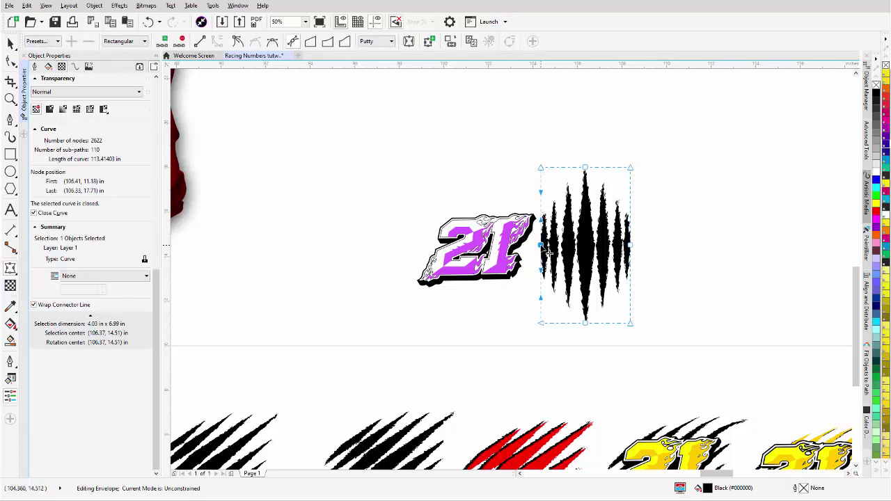
pyautogui.click(629, 245)
pyautogui.click(633, 263)
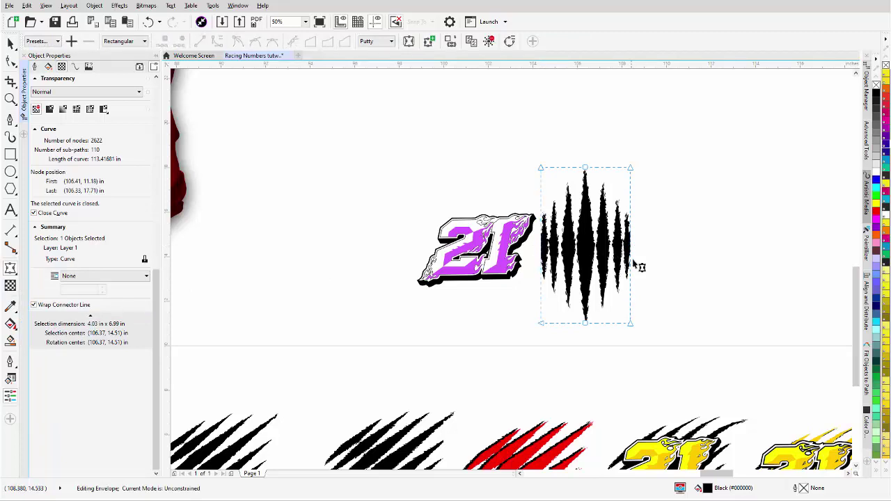
# Bend the left and right edges of the envelope into matching S-curves so the spikes curve like claw slashes
pyautogui.click(541, 169)
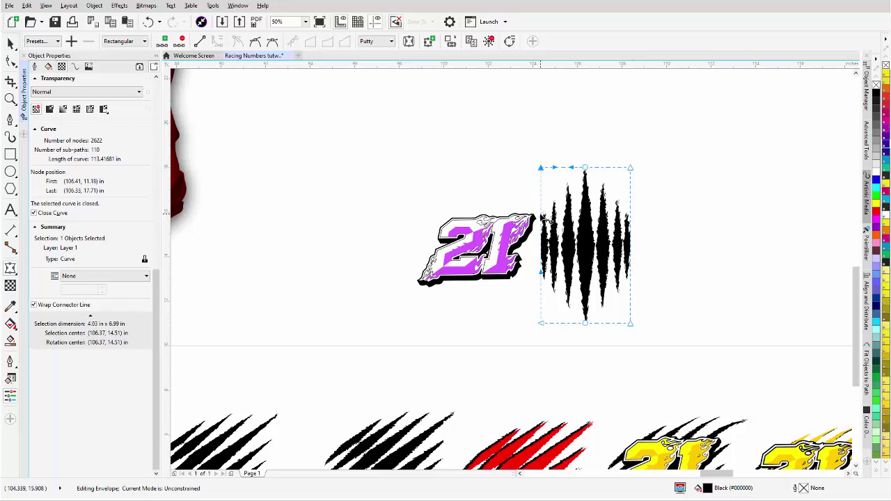
pyautogui.moveTo(543, 219); pyautogui.dragTo(524, 210)
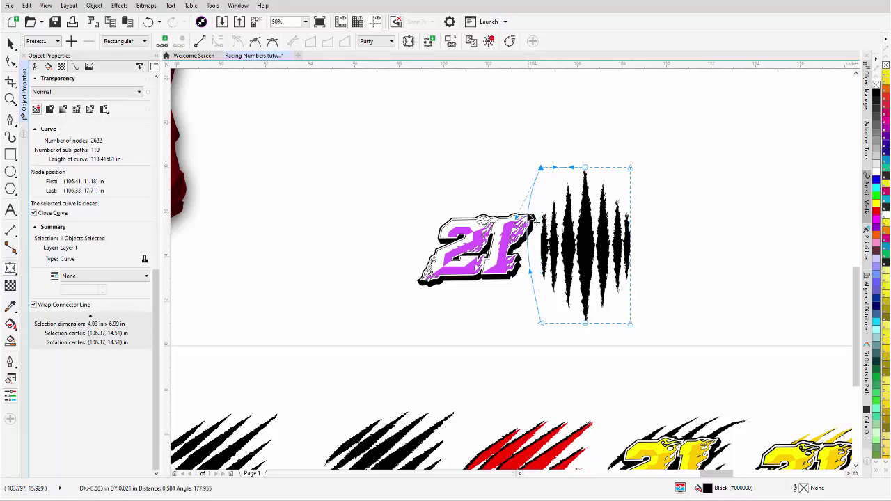
pyautogui.moveTo(540, 280); pyautogui.dragTo(556, 278)
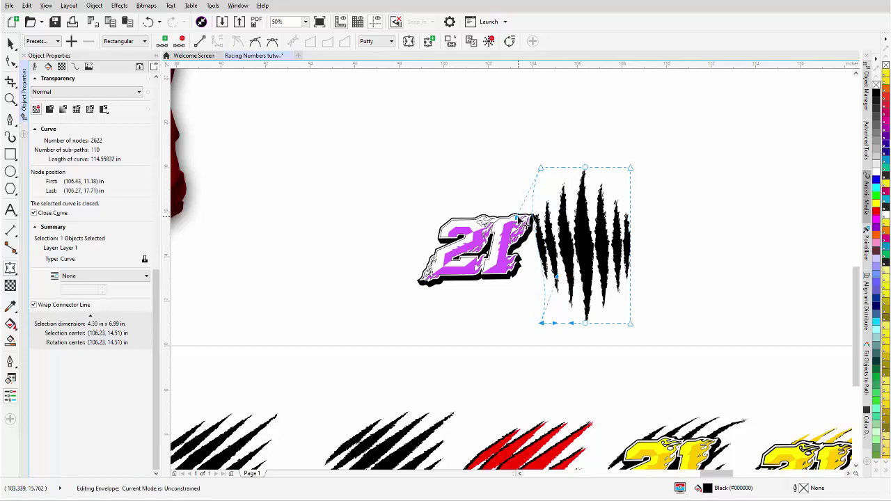
pyautogui.moveTo(518, 220); pyautogui.dragTo(527, 215)
pyautogui.click(630, 168)
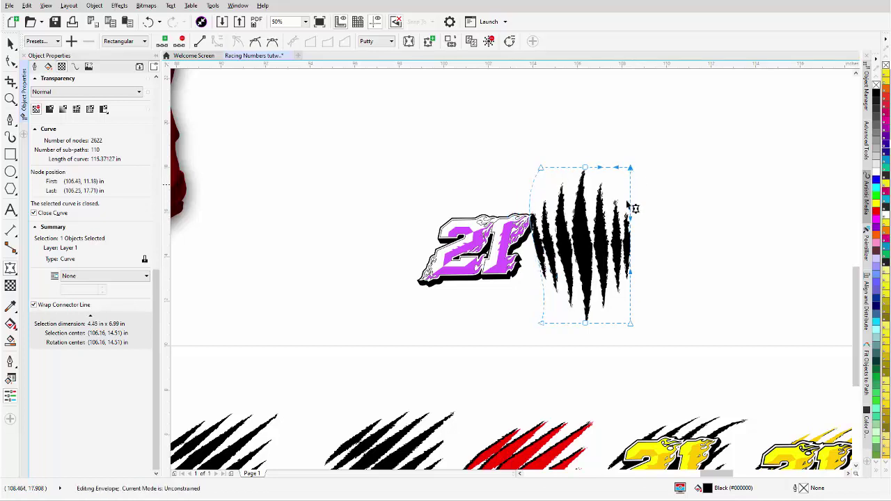
pyautogui.moveTo(632, 221); pyautogui.dragTo(644, 272)
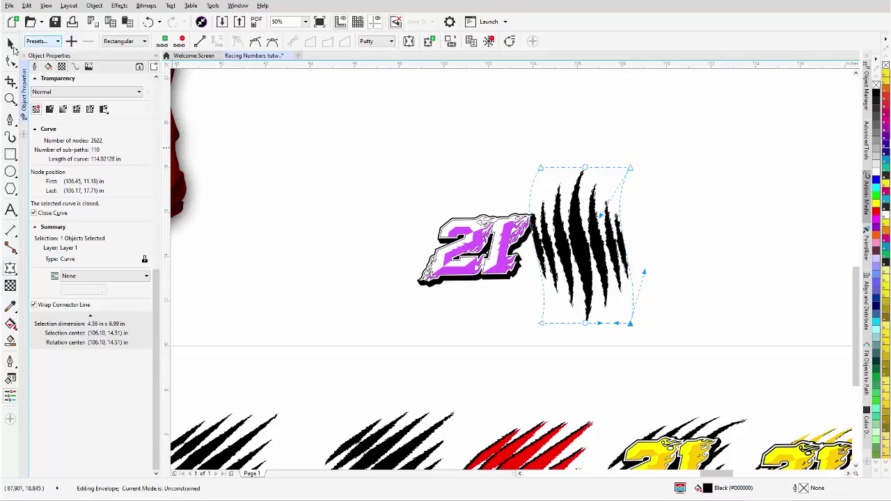
# Rotate the curved spikes to about 297° and position them over the purple 21
pyautogui.click(12, 44)
pyautogui.moveTo(580, 245); pyautogui.dragTo(588, 241)
pyautogui.click(589, 245)
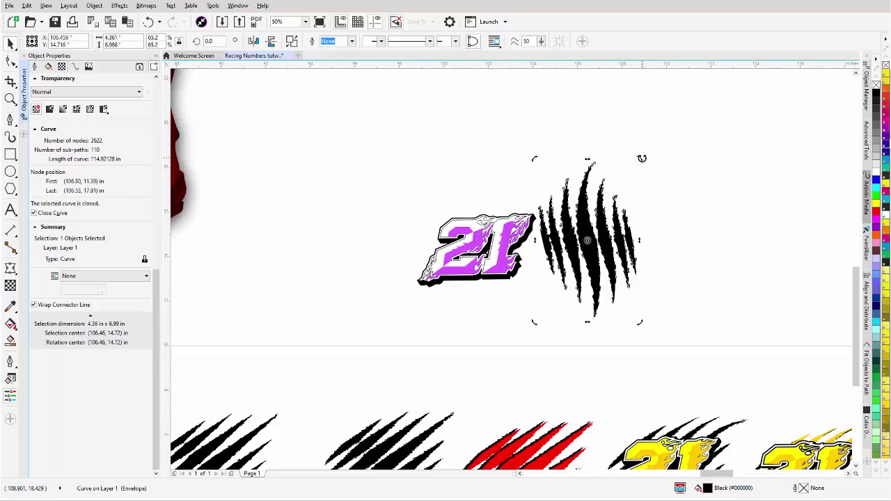
pyautogui.moveTo(641, 159); pyautogui.dragTo(654, 237)
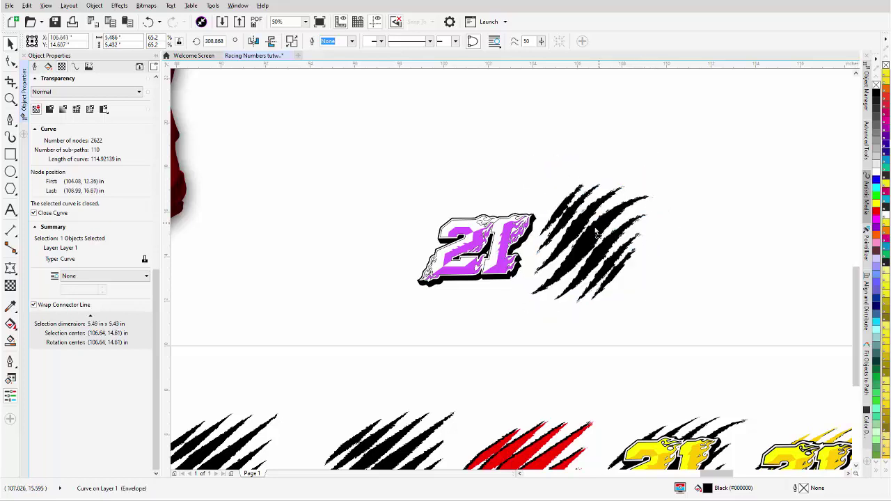
pyautogui.moveTo(596, 236); pyautogui.dragTo(500, 243)
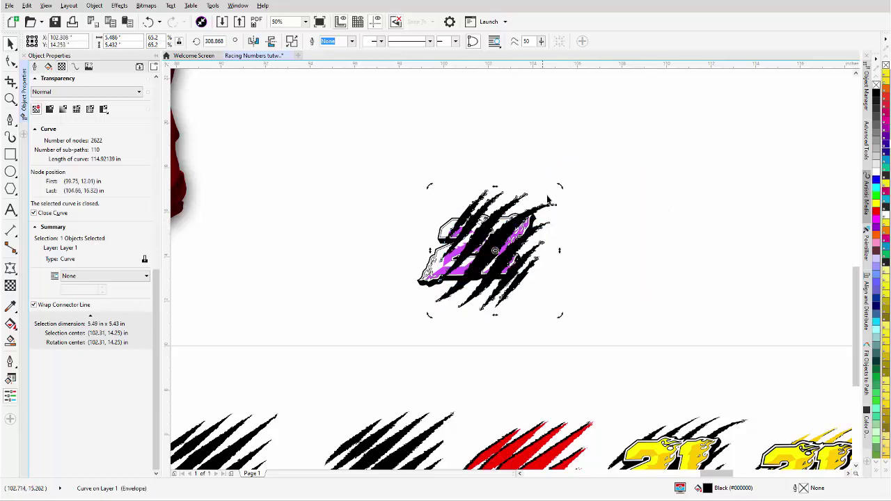
pyautogui.moveTo(560, 186); pyautogui.dragTo(563, 206)
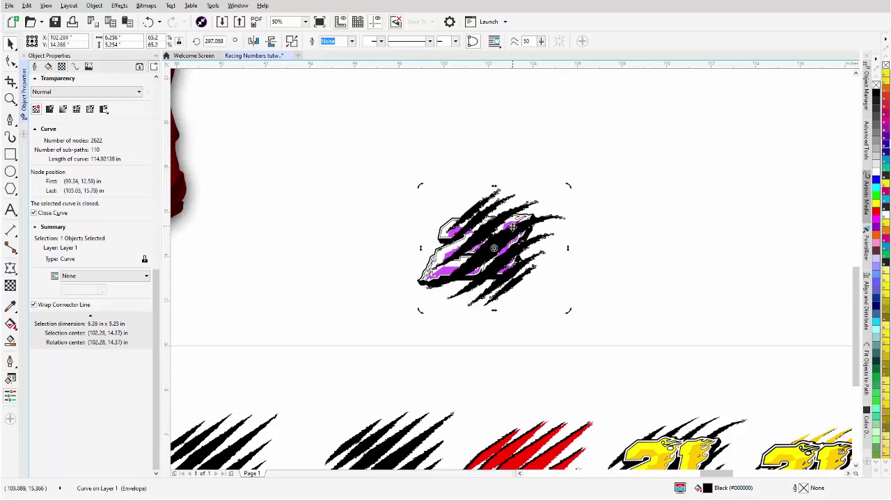
pyautogui.moveTo(499, 238); pyautogui.dragTo(499, 237)
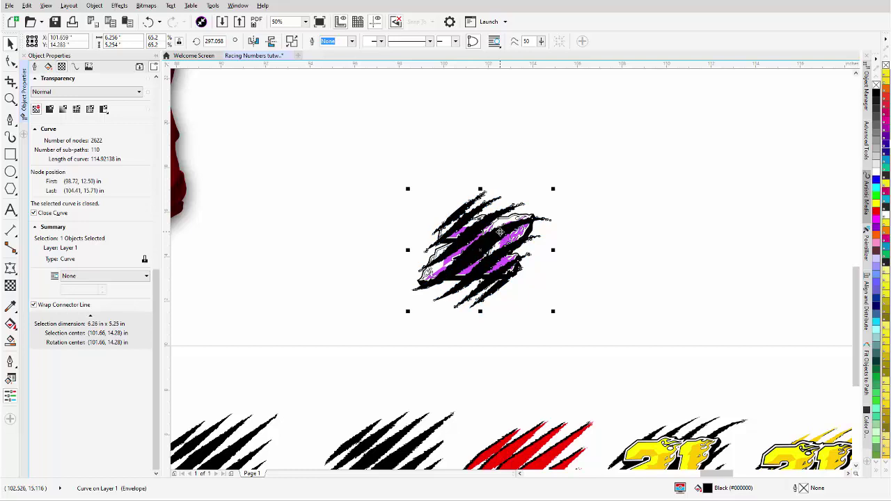
# Send the slash marks behind the purple 21
pyautogui.rightClick(500, 232)
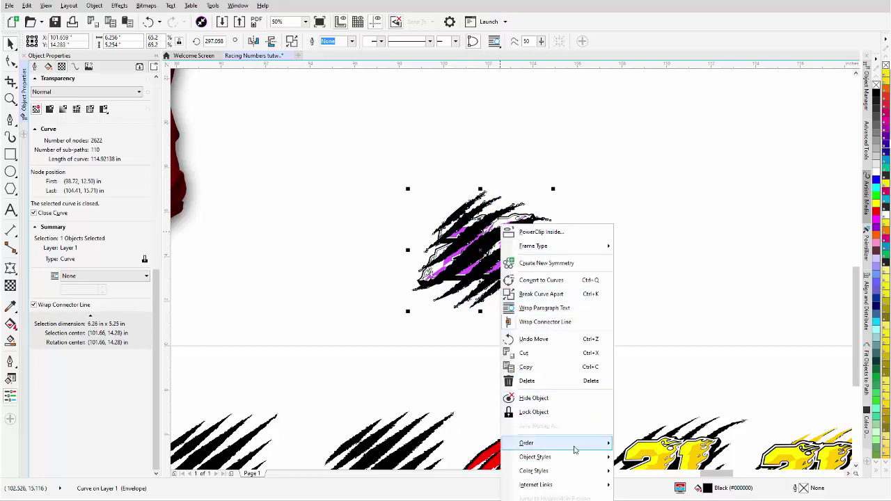
pyautogui.moveTo(576, 448)
pyautogui.click(648, 458)
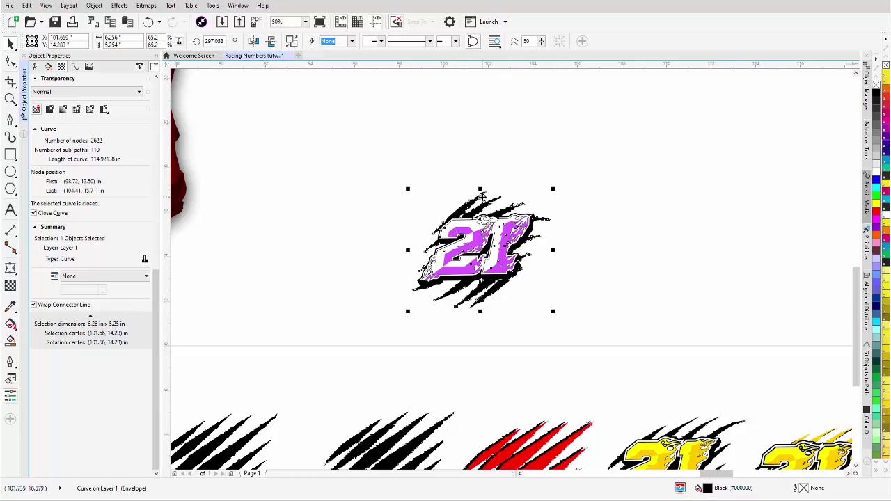
# Reshape the upper edge of the slashes' envelope by adjusting its two upper corners and the curve handle
pyautogui.click(10, 269)
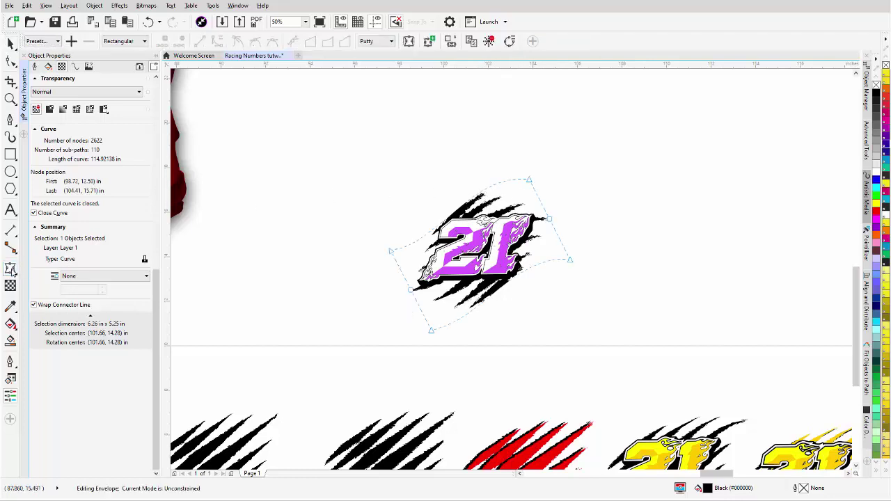
pyautogui.moveTo(531, 179); pyautogui.dragTo(451, 182)
pyautogui.moveTo(390, 253); pyautogui.dragTo(384, 252)
pyautogui.moveTo(535, 186); pyautogui.dragTo(533, 195)
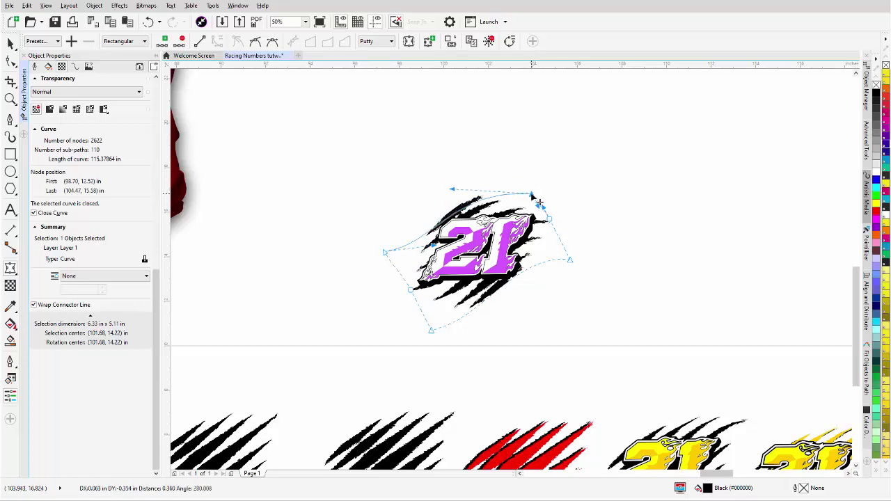
pyautogui.moveTo(453, 190); pyautogui.dragTo(444, 187)
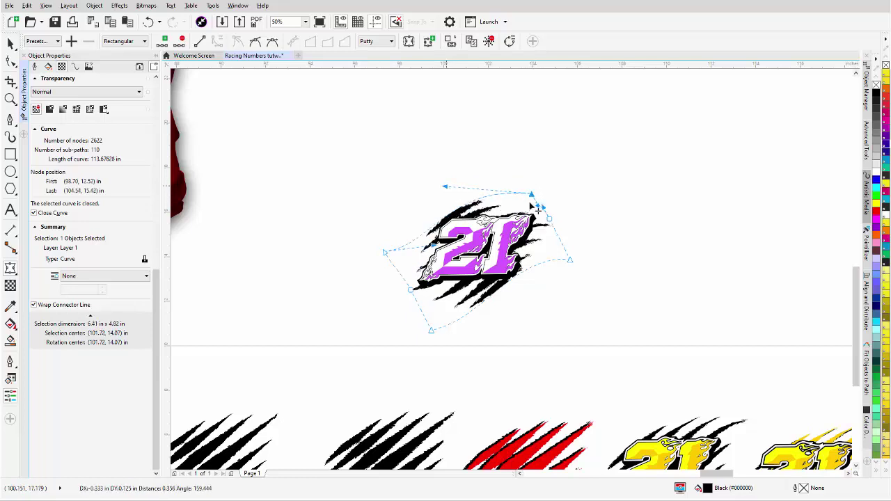
# Remove the midpoint nodes from both ends of the envelope and stretch the ends outward, widening the slashes to about 7.13 in
pyautogui.press('Delete')
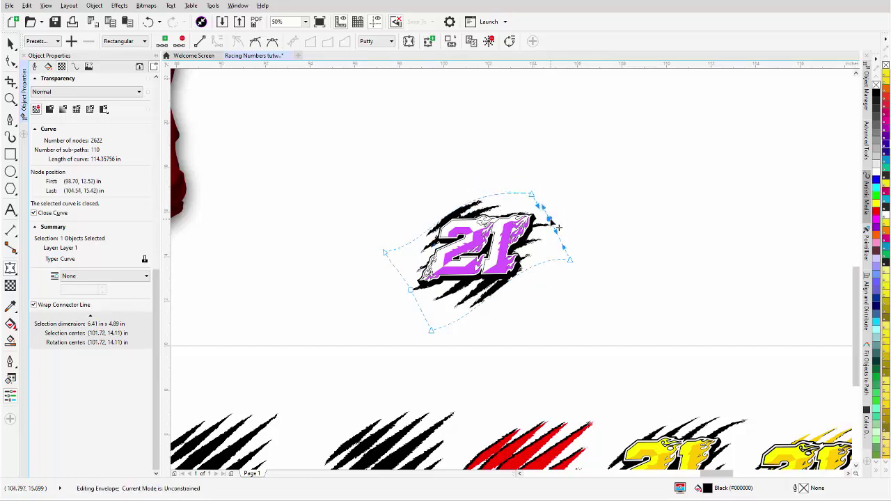
pyautogui.moveTo(532, 287); pyautogui.dragTo(532, 287)
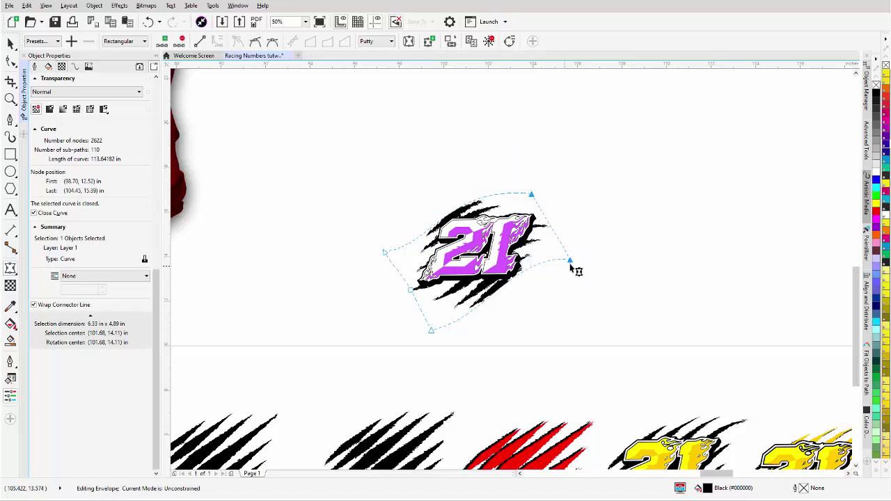
pyautogui.moveTo(571, 264)
pyautogui.mouseDown()
pyautogui.moveTo(587, 258)
pyautogui.moveTo(579, 256)
pyautogui.mouseUp()
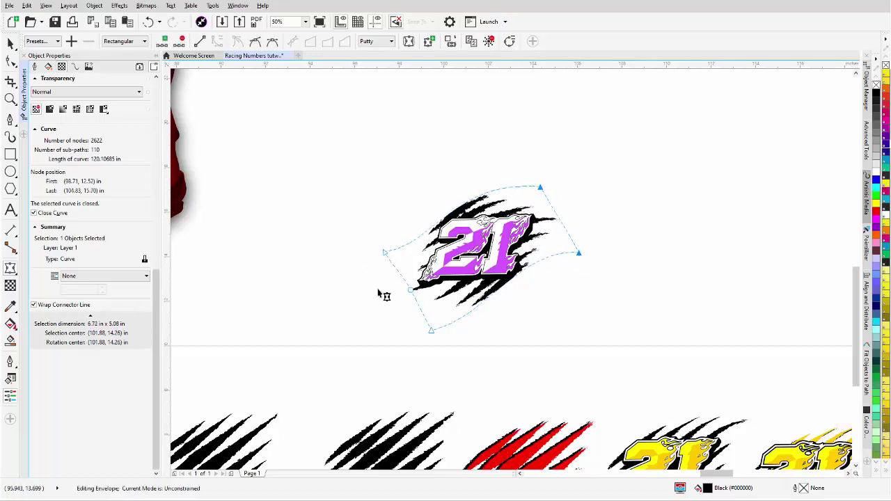
pyautogui.doubleClick(411, 291)
pyautogui.moveTo(345, 231); pyautogui.dragTo(425, 331)
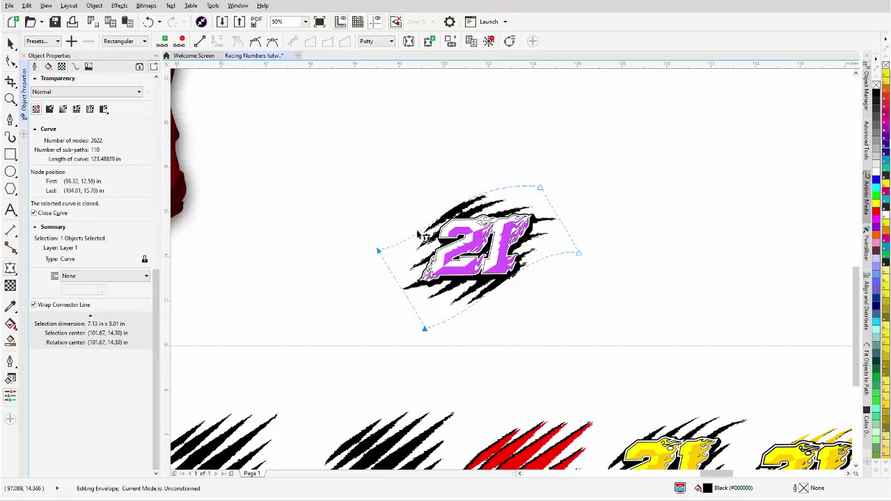
# Fine-tune the envelope's upper-left curve and lower-right corner, and nudge the slashes slightly up and right behind the 21
pyautogui.click(379, 251)
pyautogui.moveTo(428, 247); pyautogui.dragTo(443, 264)
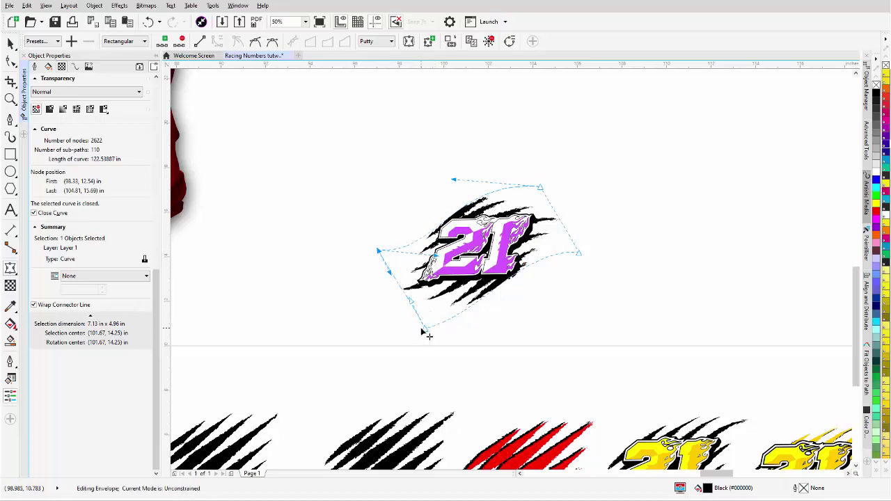
pyautogui.moveTo(578, 252); pyautogui.dragTo(582, 255)
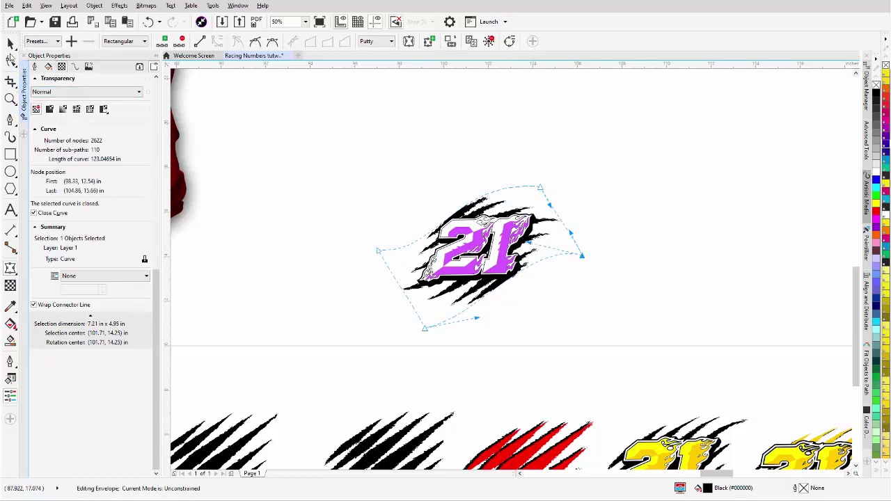
pyautogui.click(10, 43)
pyautogui.moveTo(479, 294); pyautogui.dragTo(485, 299)
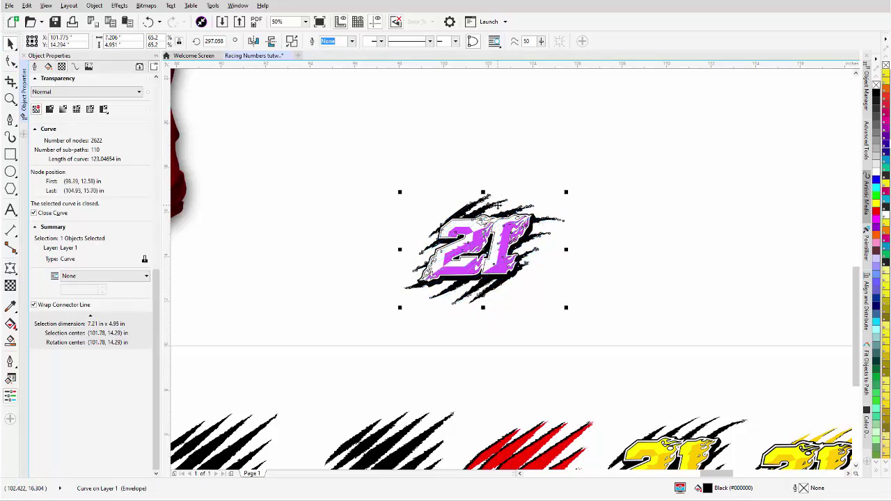
# Lower the envelope's upper-right corner and flatten its upper edge, reducing the slashes' height to about 4.67 in
pyautogui.click(10, 268)
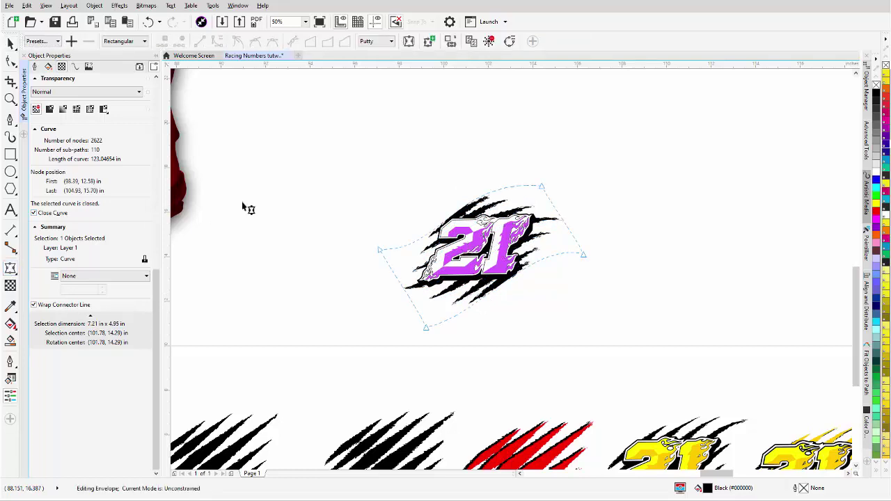
pyautogui.moveTo(542, 189); pyautogui.dragTo(542, 195)
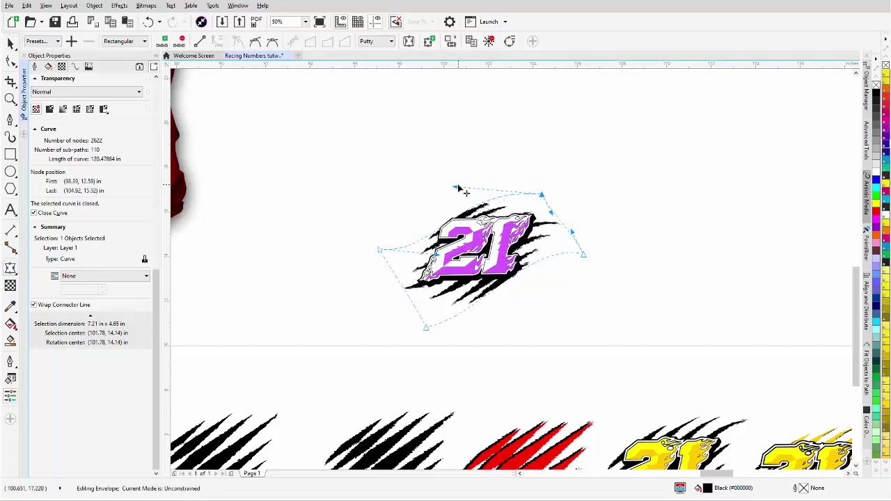
pyautogui.moveTo(454, 186); pyautogui.dragTo(435, 190)
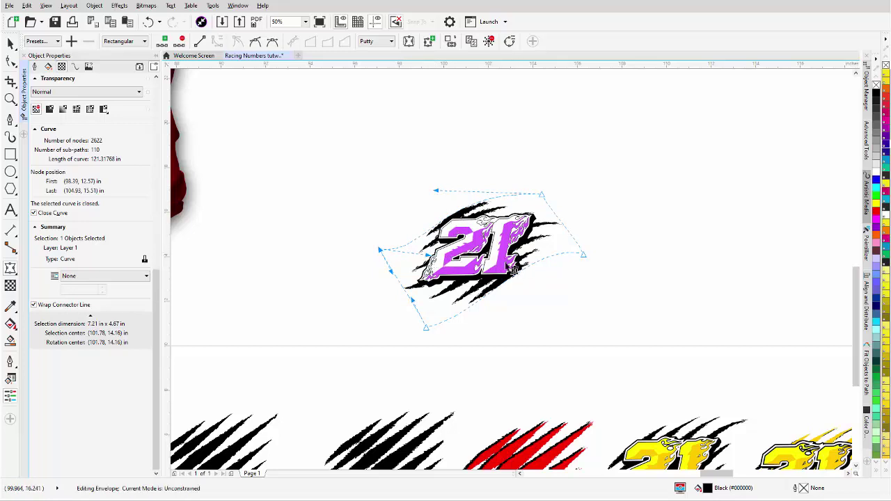
pyautogui.click(14, 44)
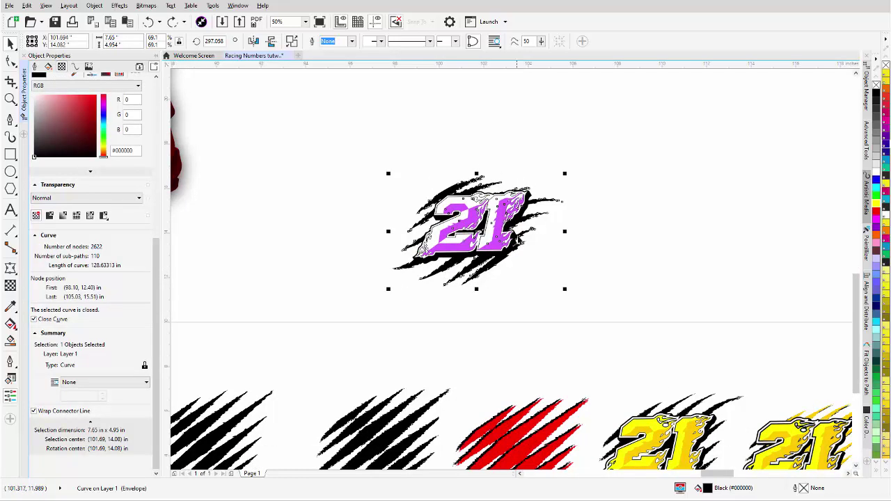
# Scale the slashes proportionally to about 7.91 x 5.12 in and recentre them behind the 21
pyautogui.click(540, 200)
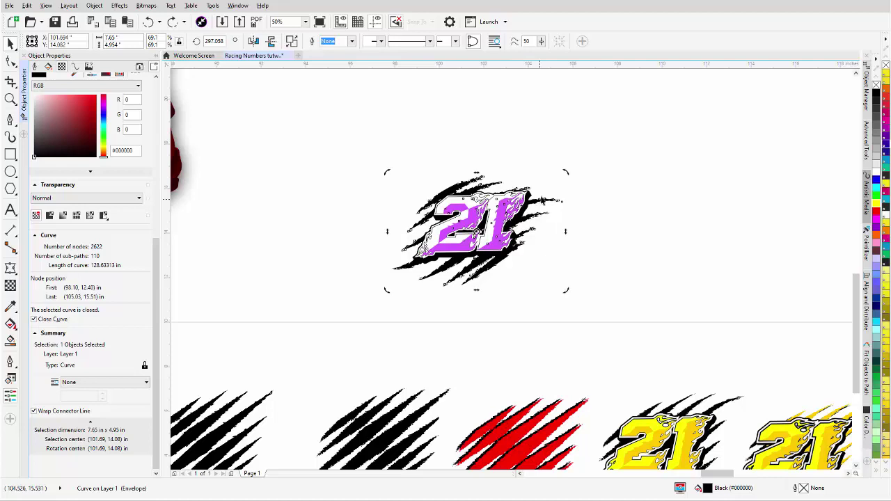
pyautogui.click(457, 180)
pyautogui.moveTo(565, 173); pyautogui.dragTo(570, 170)
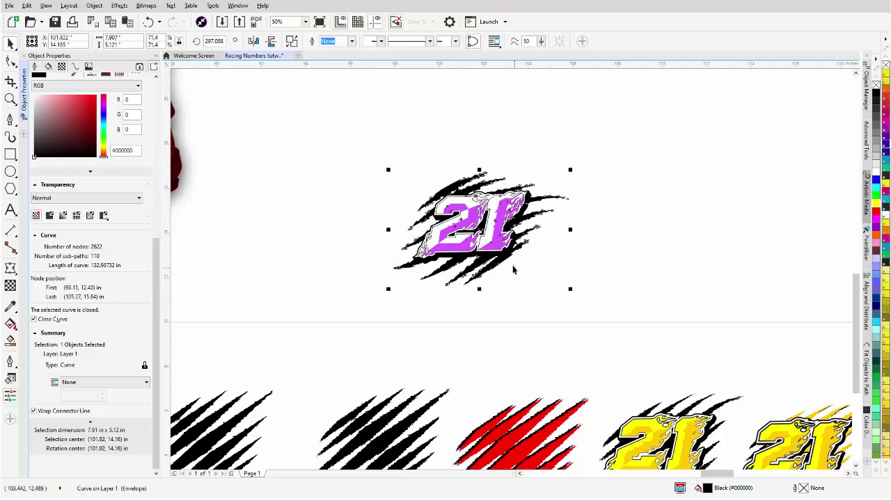
pyautogui.moveTo(503, 259); pyautogui.dragTo(504, 270)
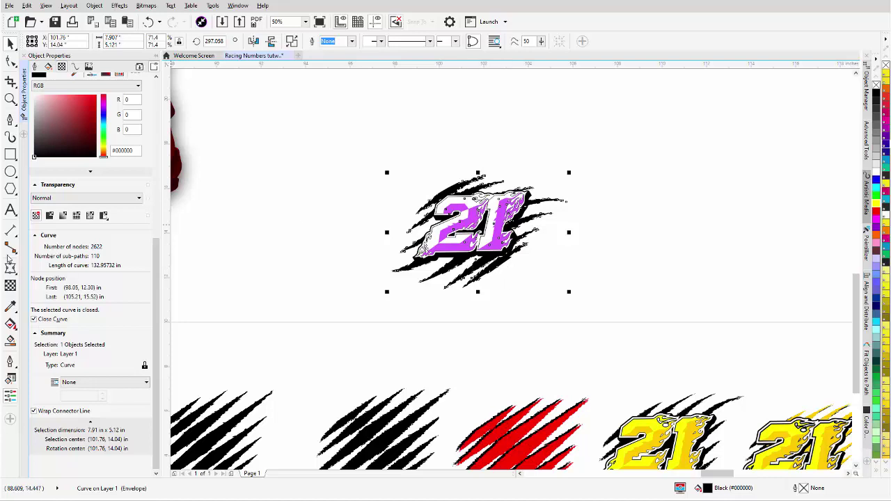
# Convert the enveloped slash marks to curves
pyautogui.click(10, 269)
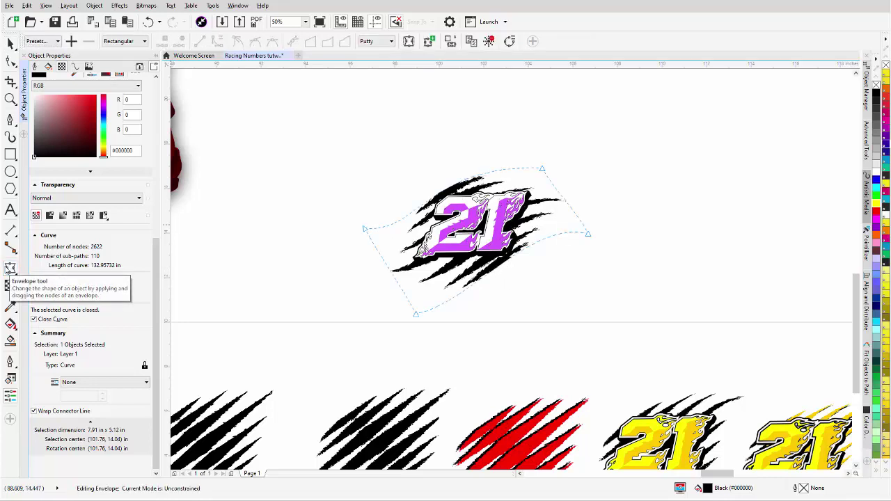
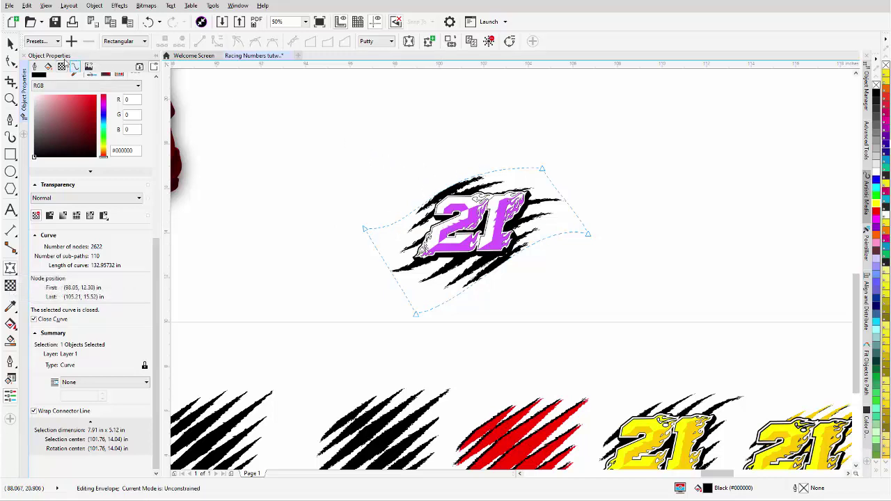
pyautogui.click(9, 43)
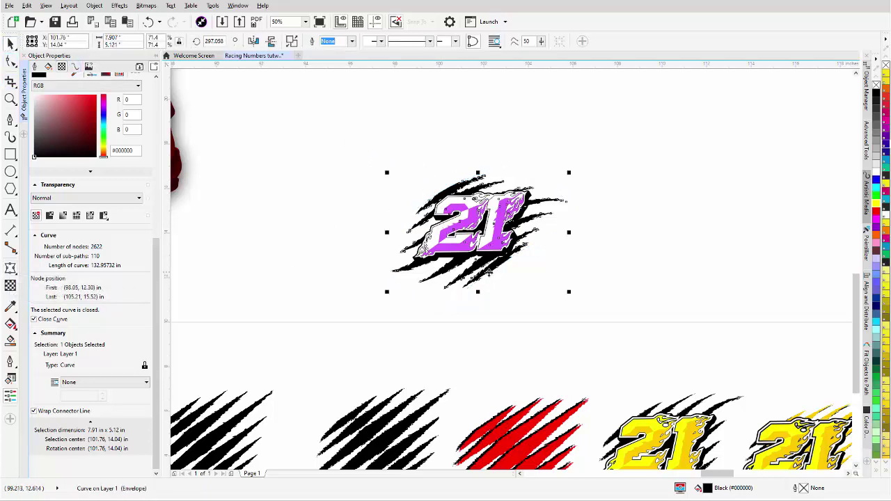
pyautogui.rightClick(491, 269)
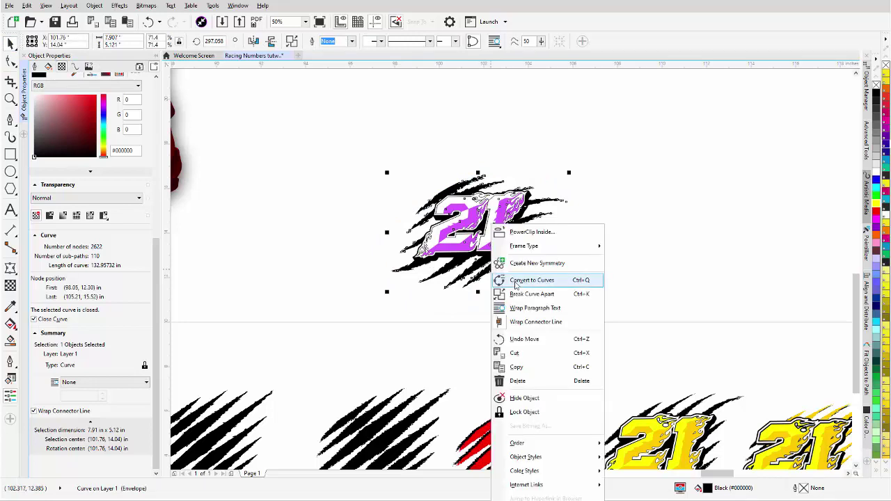
pyautogui.click(515, 282)
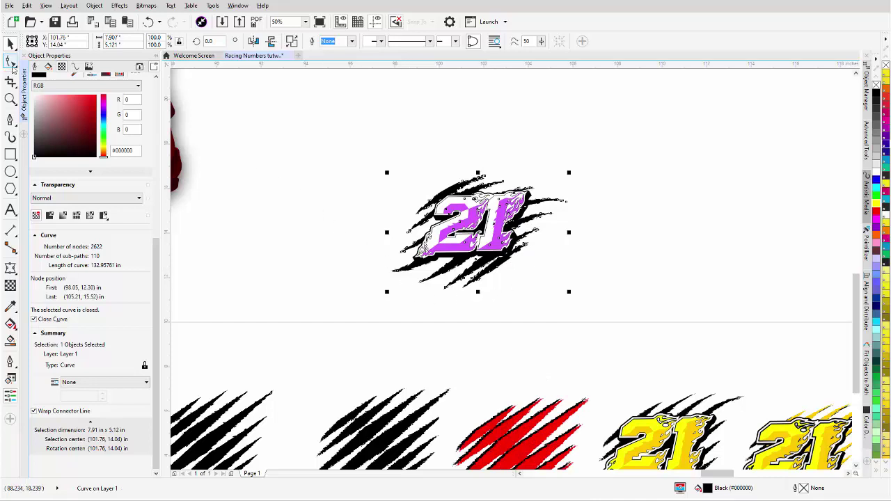
# Set up the Smear tool with a nib size of about 3.194 in and a pressure of 81
pyautogui.click(16, 67)
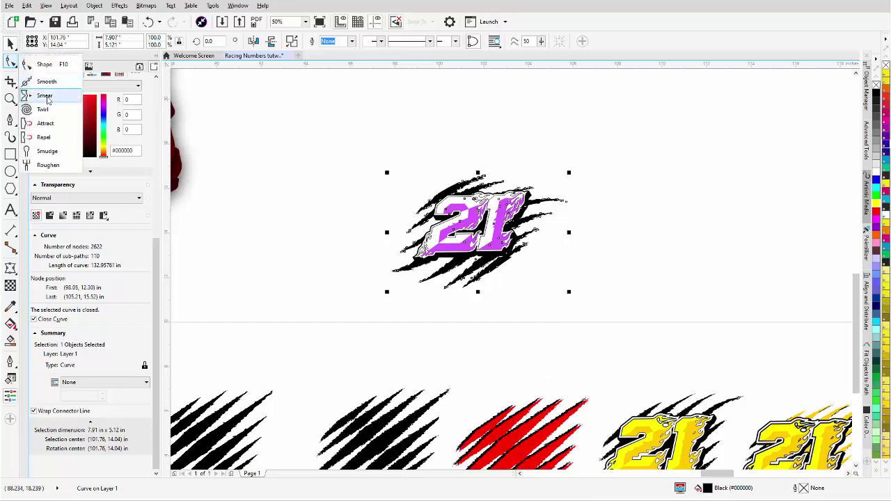
pyautogui.click(44, 96)
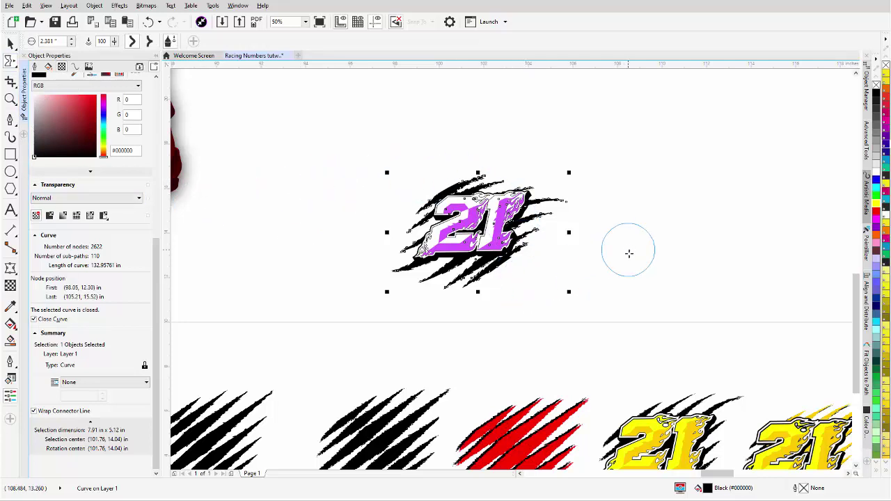
pyautogui.moveTo(632, 258)
pyautogui.mouseDown()
pyautogui.moveTo(690, 179)
pyautogui.moveTo(642, 247)
pyautogui.moveTo(650, 199)
pyautogui.moveTo(661, 250)
pyautogui.moveTo(636, 171)
pyautogui.moveTo(638, 229)
pyautogui.moveTo(709, 241)
pyautogui.moveTo(652, 205)
pyautogui.moveTo(648, 186)
pyautogui.moveTo(630, 236)
pyautogui.moveTo(664, 194)
pyautogui.mouseUp()
pyautogui.moveTo(633, 258); pyautogui.dragTo(617, 258)
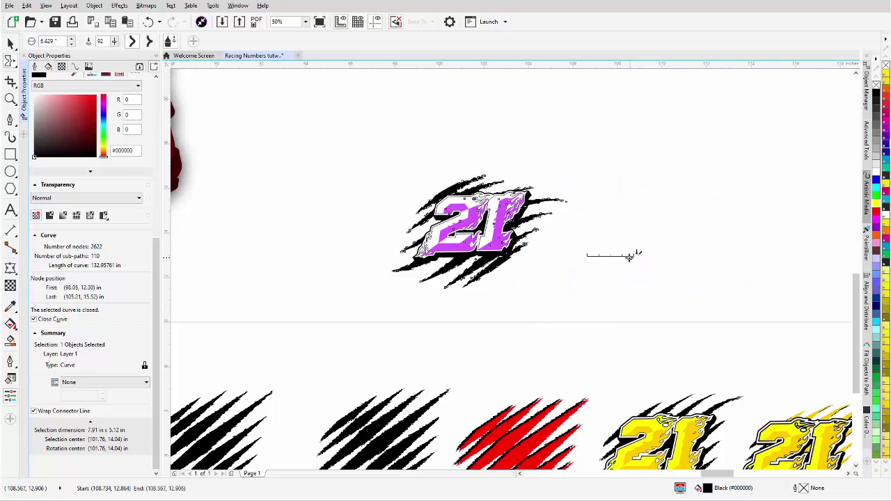
pyautogui.moveTo(615, 256); pyautogui.dragTo(617, 257)
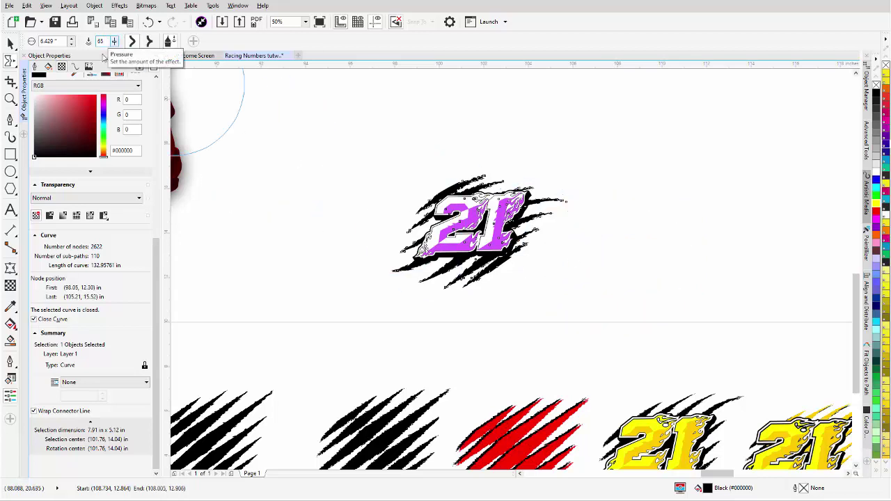
pyautogui.moveTo(616, 285); pyautogui.dragTo(610, 286)
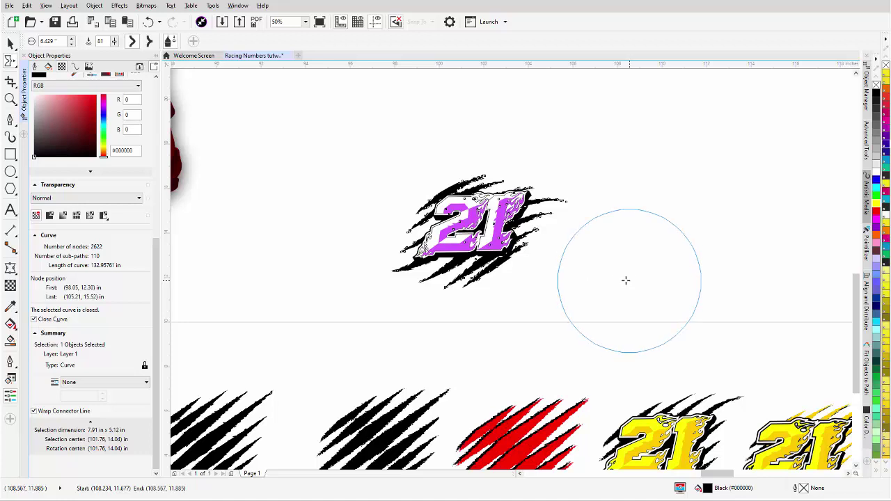
pyautogui.moveTo(639, 321)
pyautogui.mouseDown()
pyautogui.moveTo(679, 273)
pyautogui.moveTo(657, 290)
pyautogui.mouseUp()
# Smear the ends of the black slashes all around the 21 to stretch and bend their ragged tips
pyautogui.moveTo(471, 298)
pyautogui.mouseDown()
pyautogui.moveTo(449, 307)
pyautogui.moveTo(435, 295)
pyautogui.moveTo(434, 303)
pyautogui.moveTo(456, 298)
pyautogui.mouseUp()
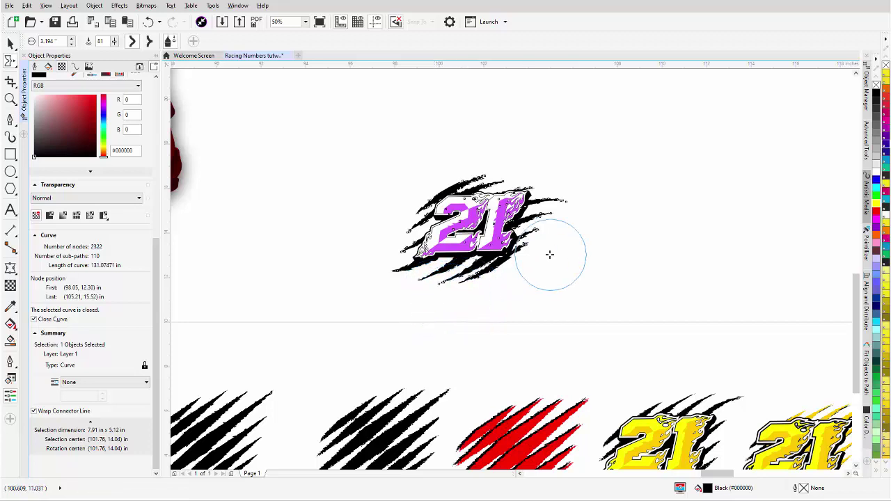
pyautogui.moveTo(556, 238); pyautogui.dragTo(572, 209)
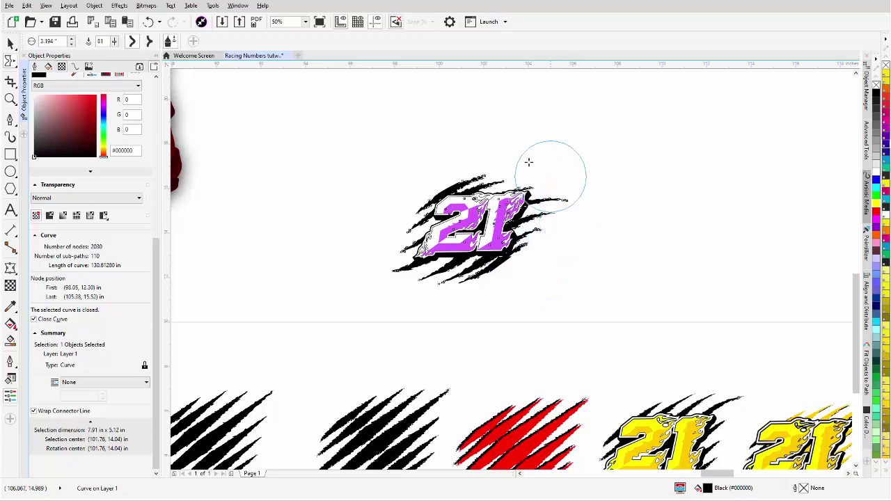
pyautogui.moveTo(485, 163); pyautogui.dragTo(476, 166)
pyautogui.moveTo(397, 206)
pyautogui.mouseDown()
pyautogui.moveTo(378, 255)
pyautogui.moveTo(423, 296)
pyautogui.moveTo(479, 295)
pyautogui.moveTo(507, 267)
pyautogui.moveTo(520, 310)
pyautogui.mouseUp()
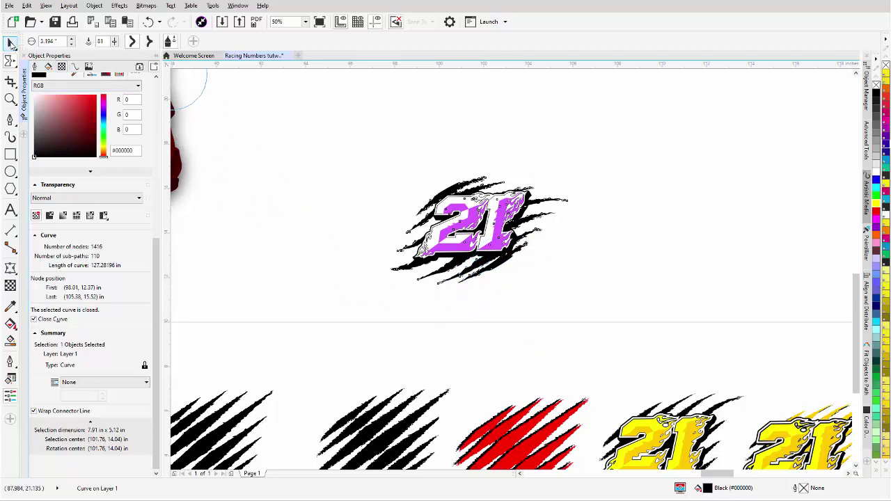
# Narrow the black slashes to about 7.53 in wide and nudge them slightly right and up behind the 21
pyautogui.click(11, 43)
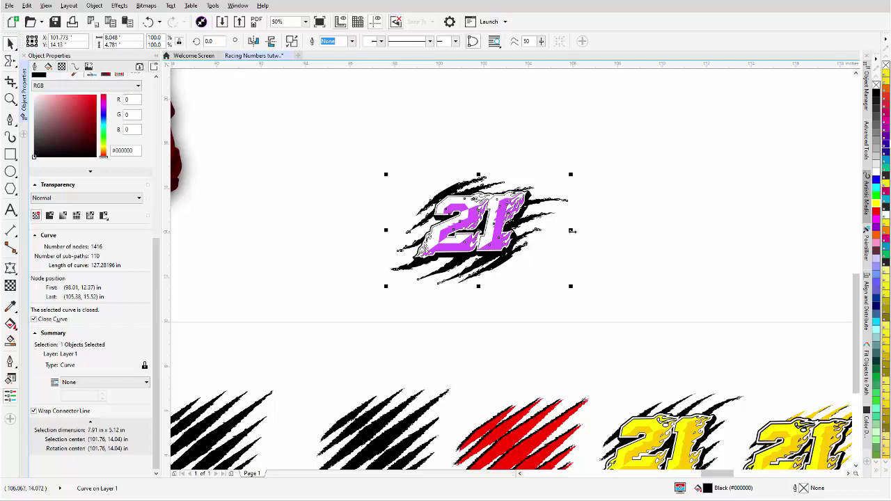
pyautogui.moveTo(571, 230); pyautogui.dragTo(559, 230)
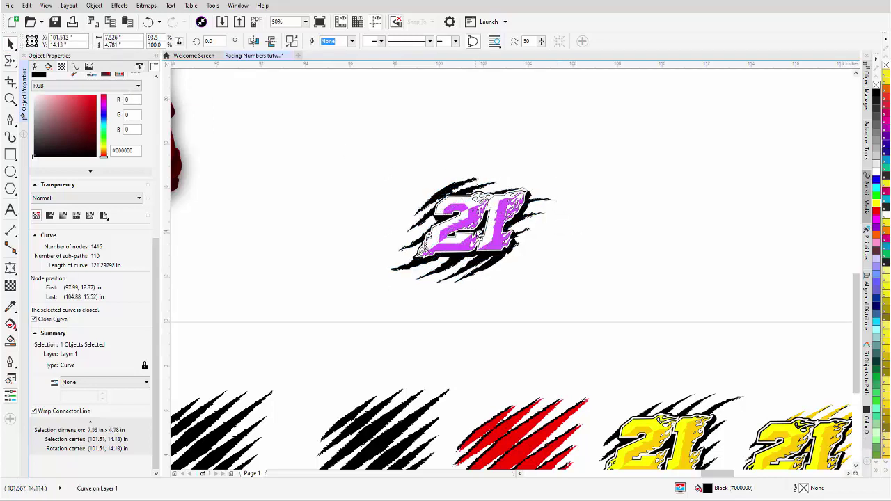
pyautogui.moveTo(475, 232); pyautogui.dragTo(478, 233)
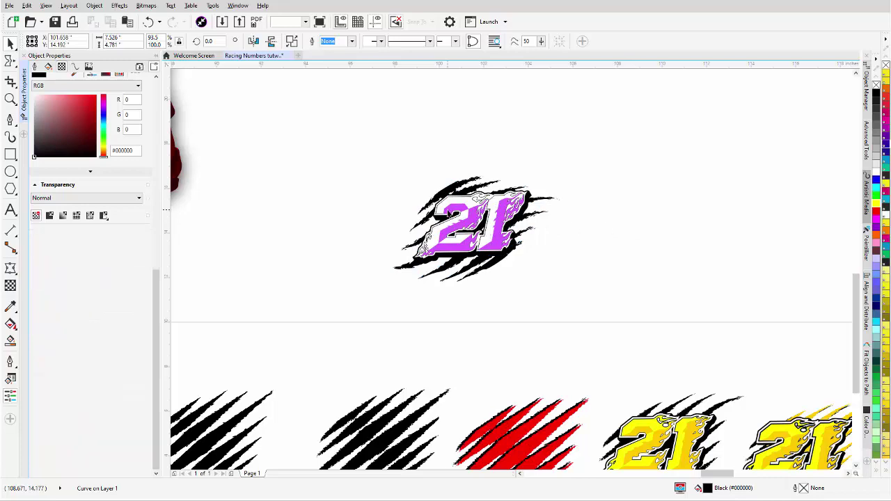
pyautogui.click(632, 233)
# Duplicate the black slashes slightly down and right, fill the copy with orange #FF6600, and send it to the back of the page
pyautogui.scroll(3, 529, 261)
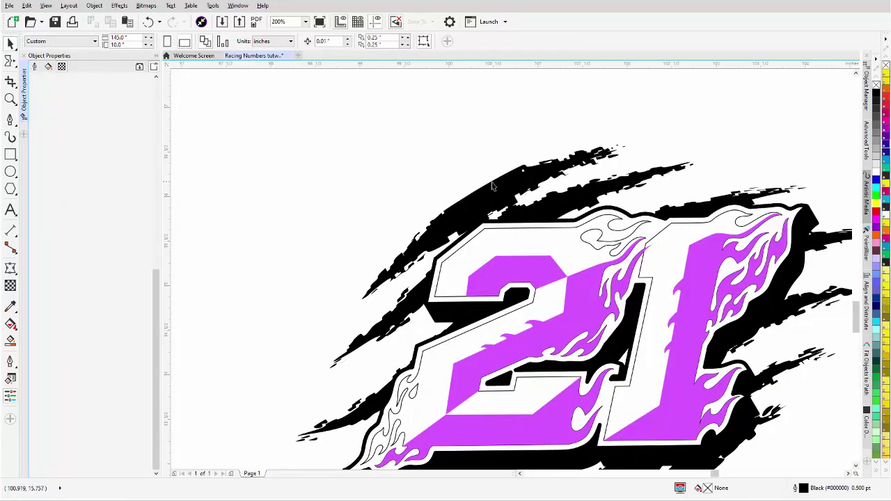
pyautogui.click(492, 185)
pyautogui.moveTo(492, 185); pyautogui.dragTo(498, 193)
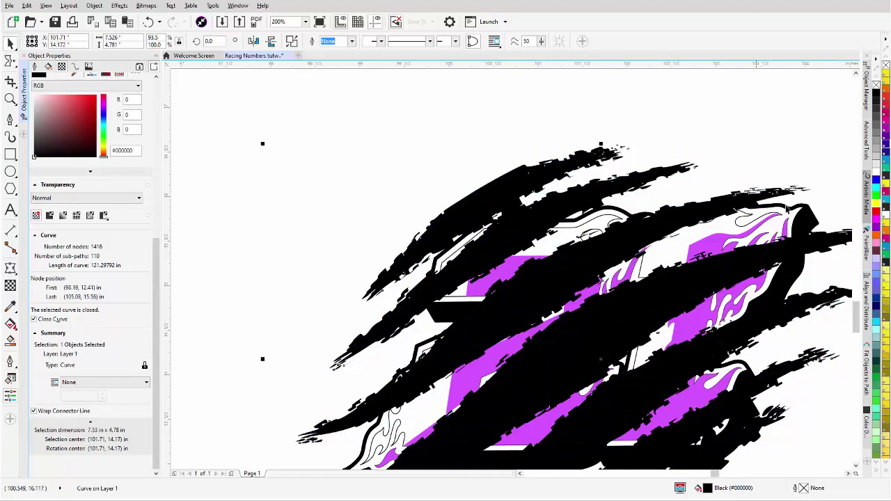
pyautogui.click(877, 238)
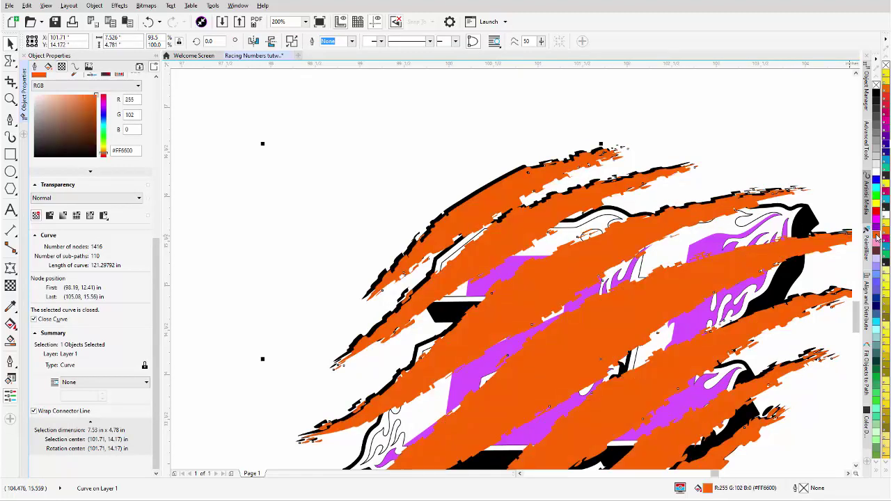
pyautogui.rightClick(495, 197)
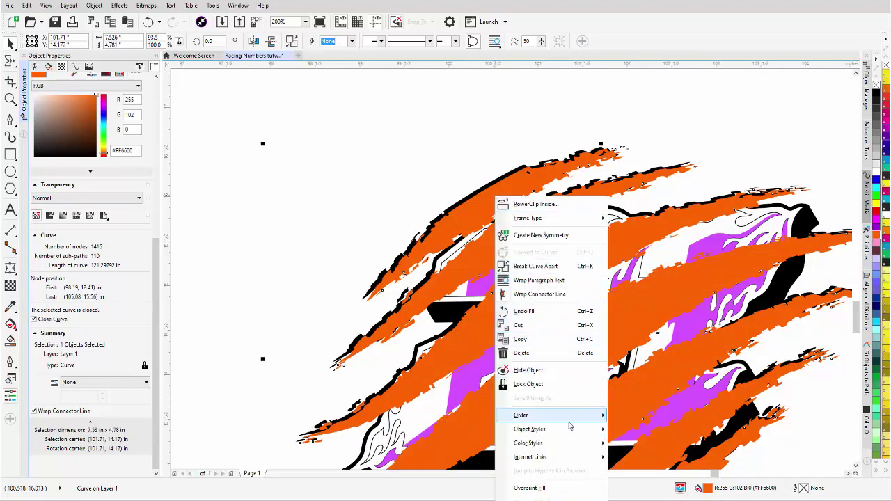
pyautogui.moveTo(574, 420)
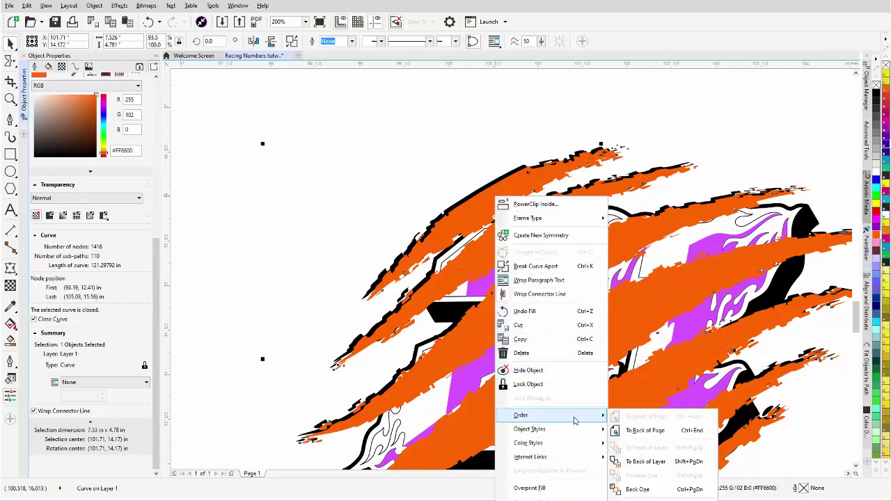
pyautogui.click(665, 432)
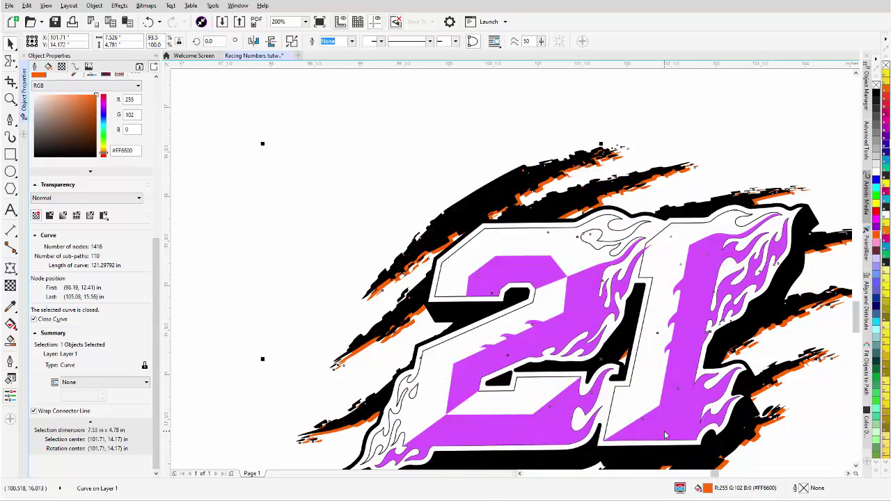
# Trim the orange slashes with the black ones and nudge the remaining orange edges slightly down and right
pyautogui.scroll(2, 538, 194)
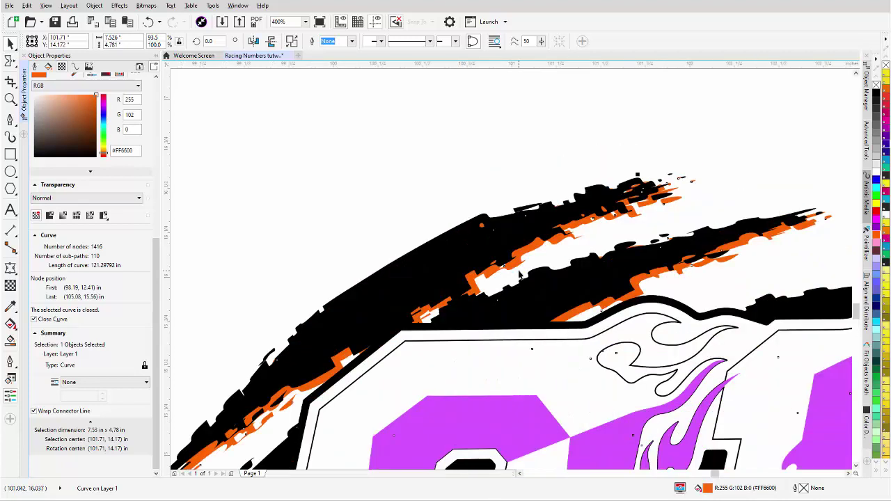
pyautogui.click(455, 246)
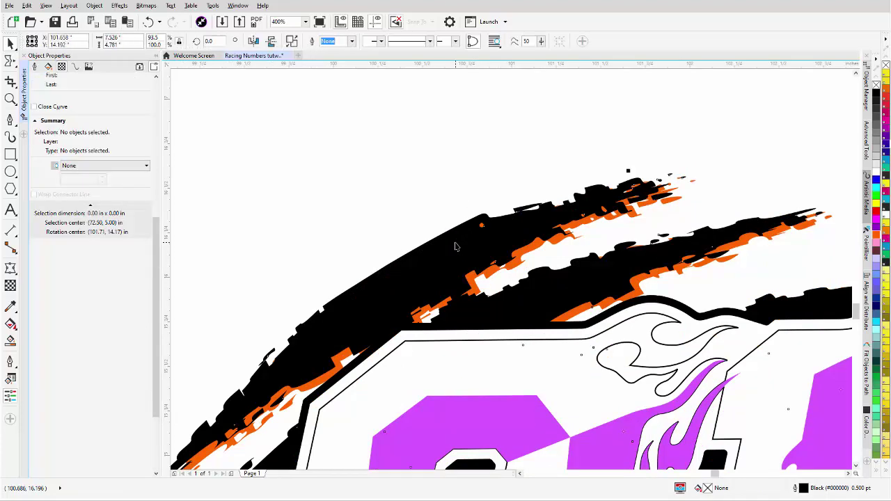
pyautogui.keyDown('shift'); pyautogui.click(526, 257); pyautogui.keyUp('shift')
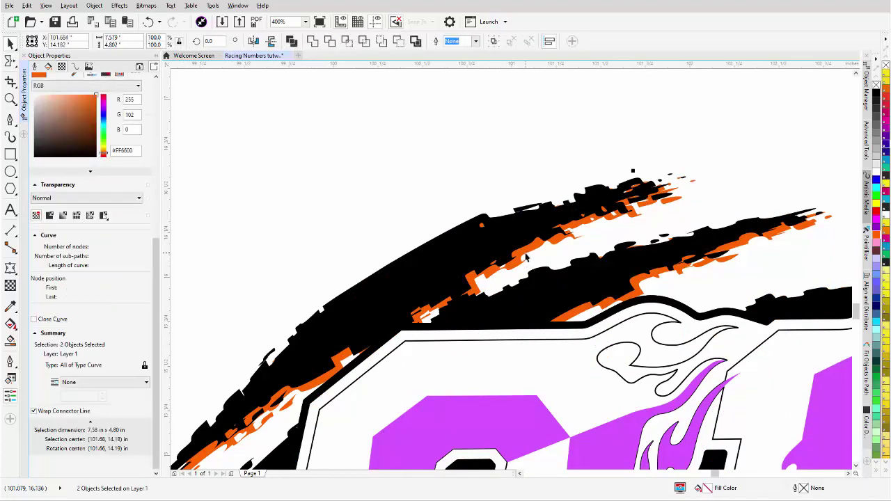
pyautogui.click(329, 41)
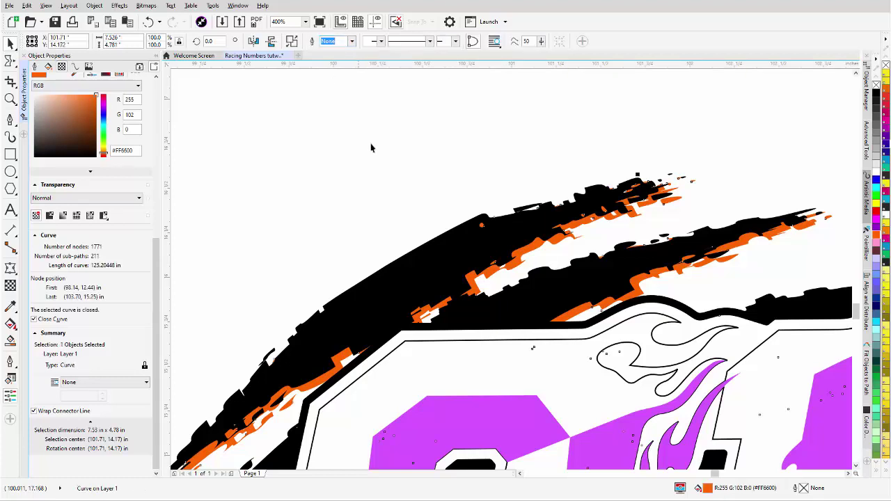
pyautogui.moveTo(713, 200); pyautogui.dragTo(739, 252)
pyautogui.scroll(-2, 511, 270)
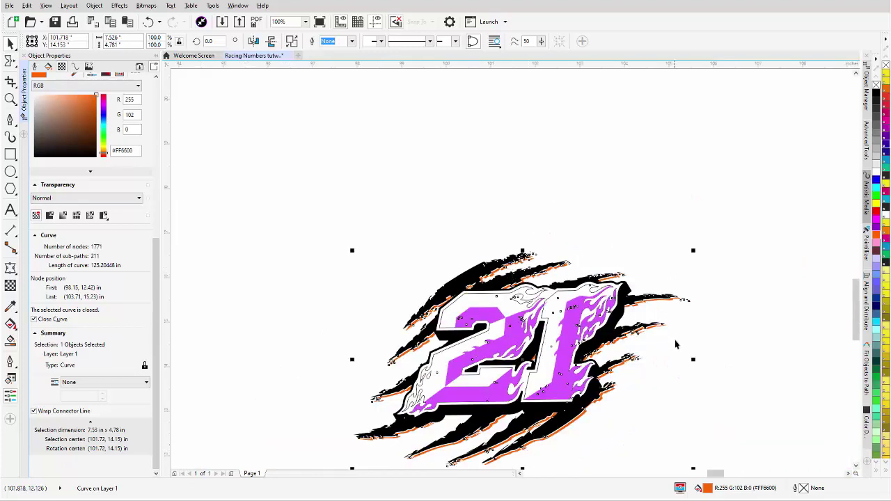
pyautogui.click(527, 236)
# Move the complete purple-and-white 21 artwork with its slashes above the second yellow 21 sample
pyautogui.scroll(-2, 527, 236)
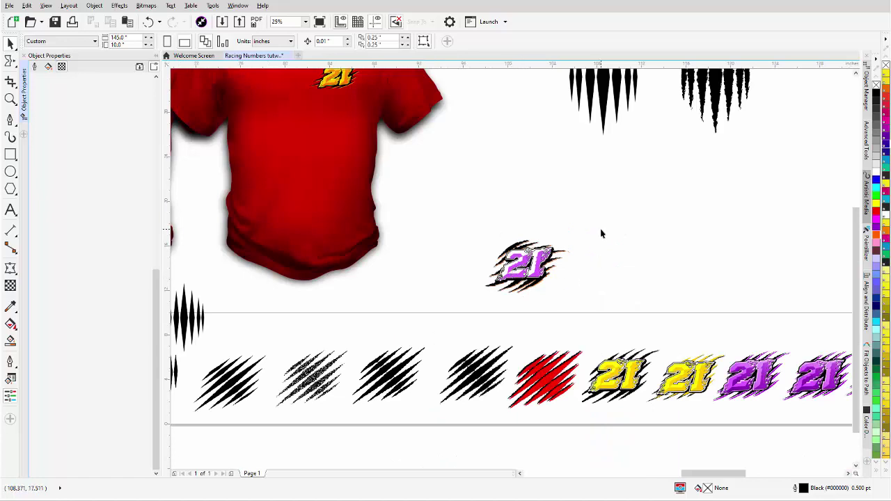
pyautogui.moveTo(600, 230); pyautogui.dragTo(453, 306)
pyautogui.moveTo(510, 286); pyautogui.dragTo(694, 322)
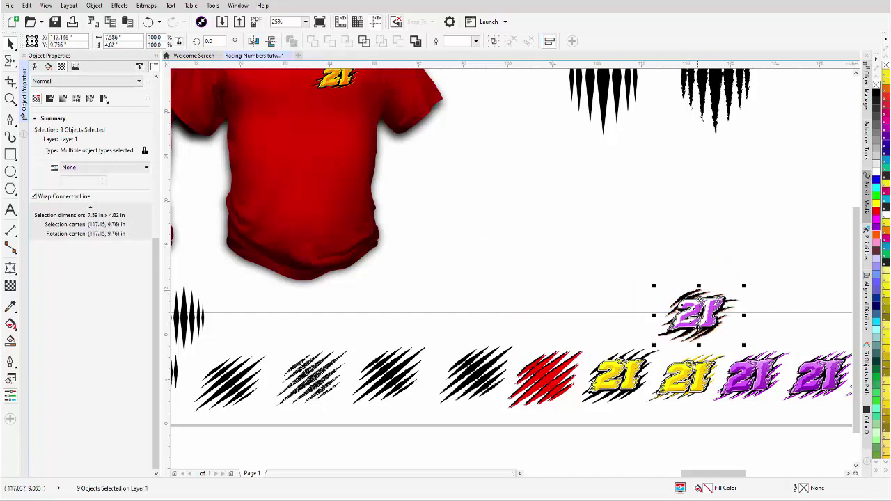
pyautogui.scroll(1, 697, 328)
pyautogui.scroll(1, 511, 270)
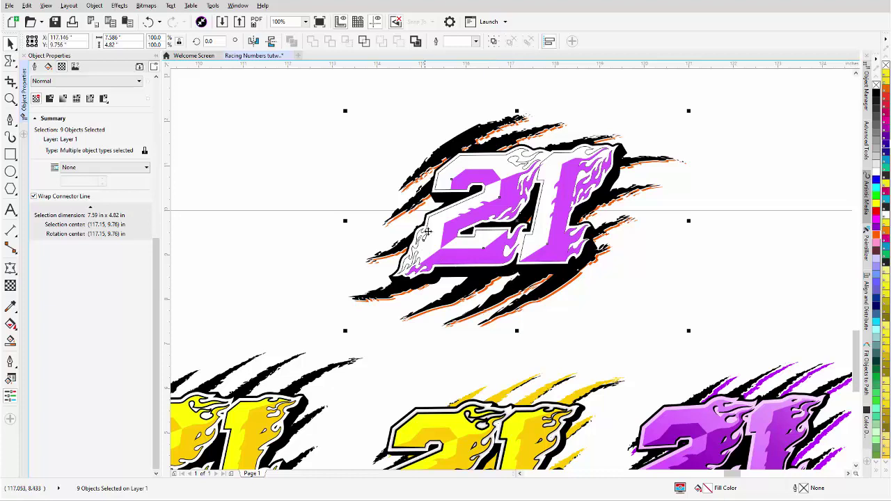
pyautogui.click(350, 173)
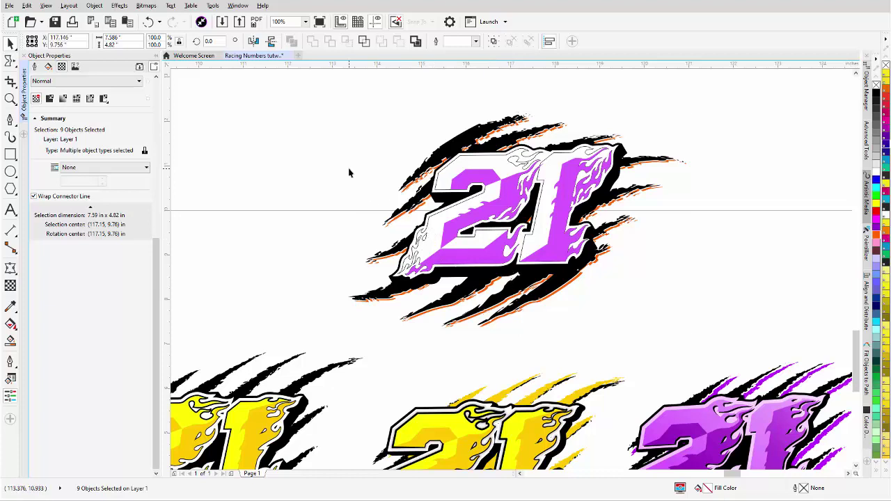
pyautogui.click(443, 227)
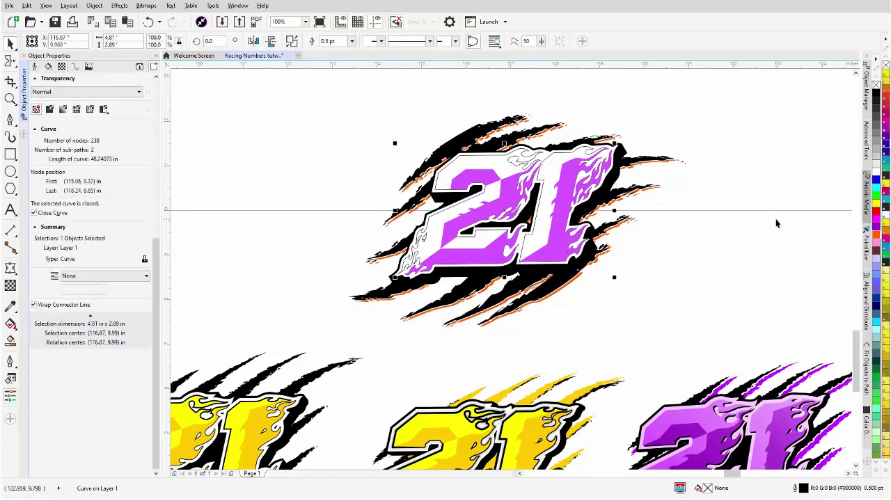
# Move the complete purple-and-white 21 artwork with its slashes just above the Furious Racing logo
pyautogui.press('F3')
pyautogui.press('F3')
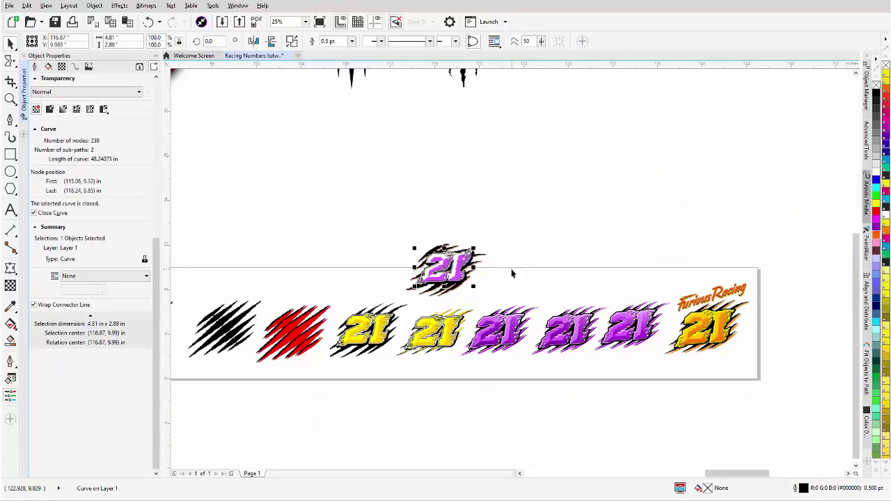
pyautogui.moveTo(508, 221); pyautogui.dragTo(383, 310)
pyautogui.moveTo(445, 268); pyautogui.dragTo(705, 247)
pyautogui.hotkey('shift', 'F2')
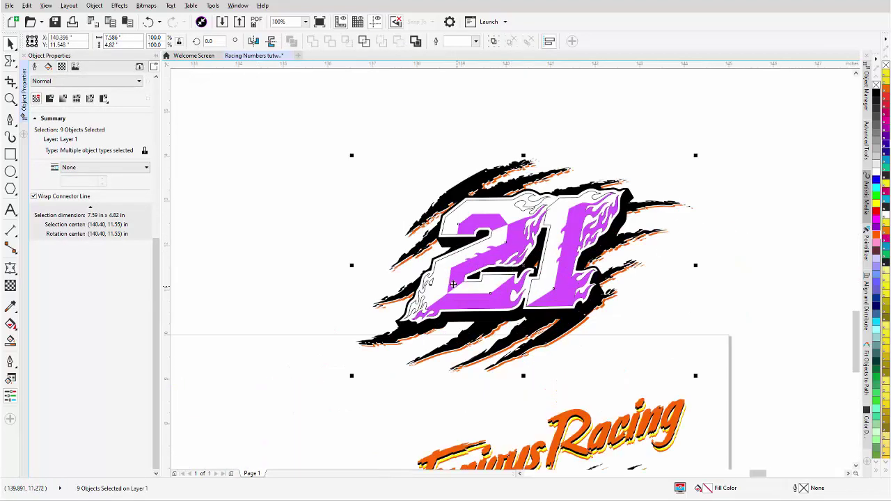
# Try a yellow #FFFF00 fill on the orange slash edges, and undo the colour change
pyautogui.click(446, 278)
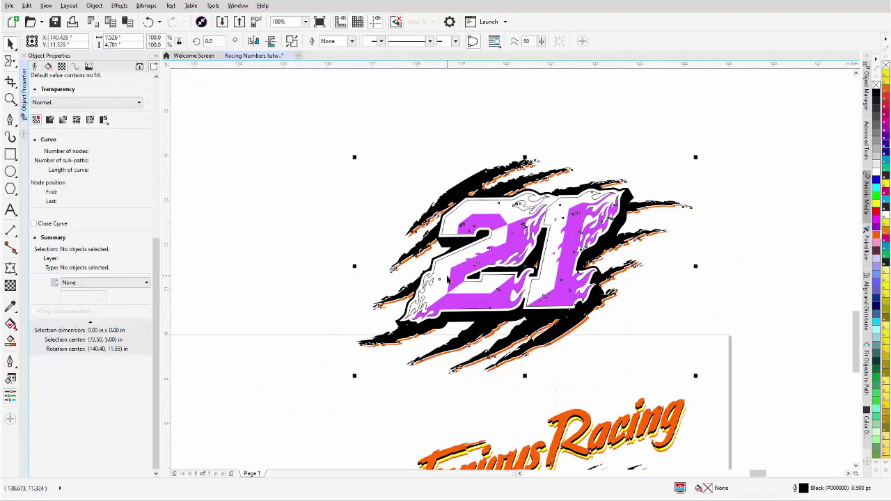
pyautogui.press('F3')
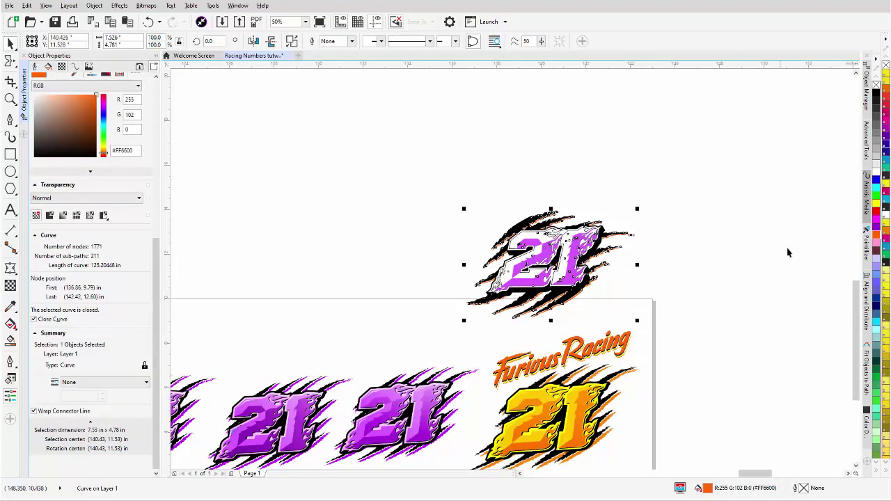
pyautogui.click(877, 204)
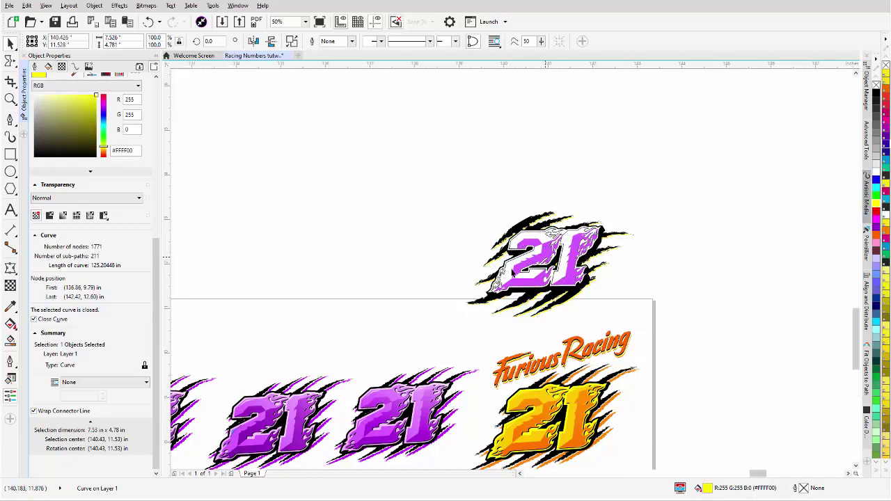
pyautogui.scroll(2, 513, 272)
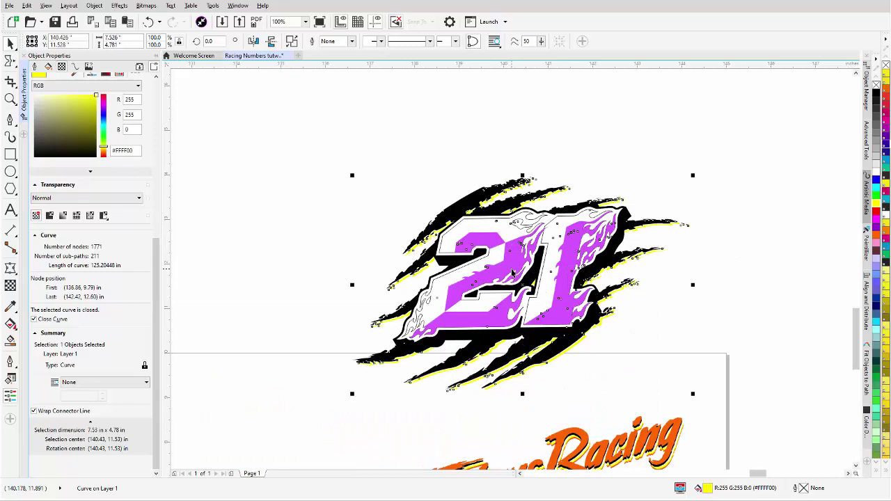
pyautogui.hotkey('ctrl', 'z')
pyautogui.press('Escape')
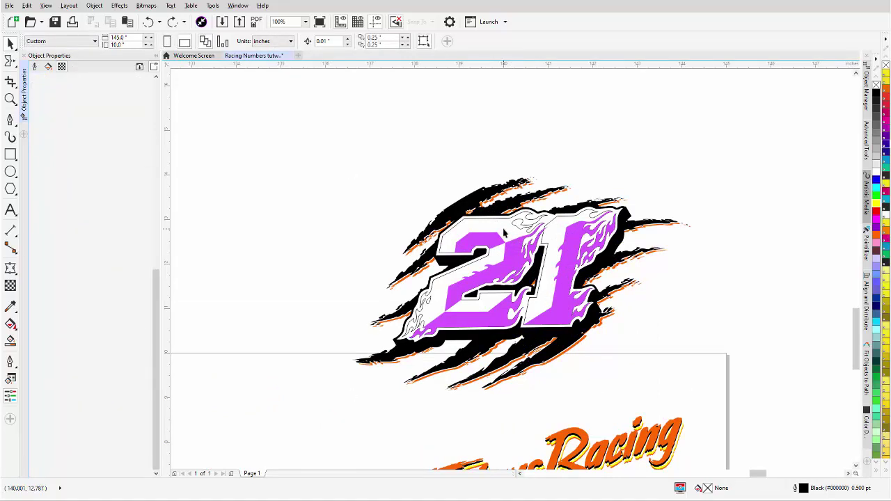
# Fill the unfilled front face of the 21 with yellow #FFE500
pyautogui.click(505, 235)
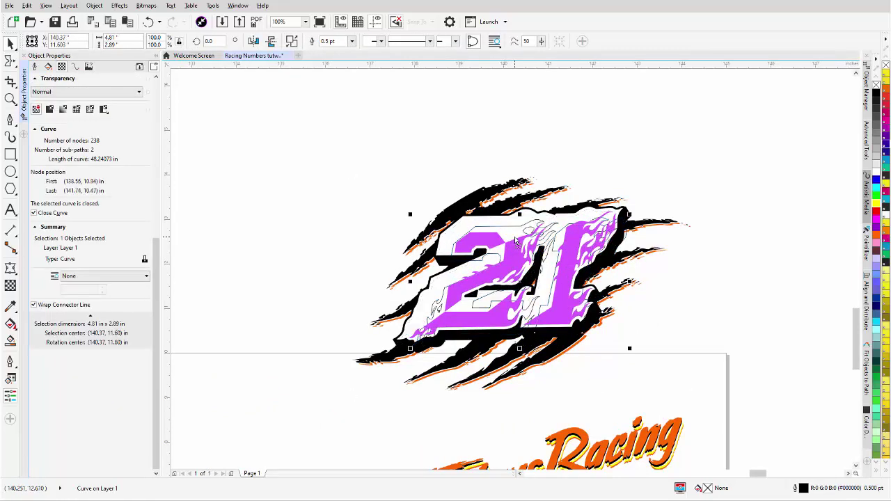
pyautogui.hotkey('ctrl', 'z')
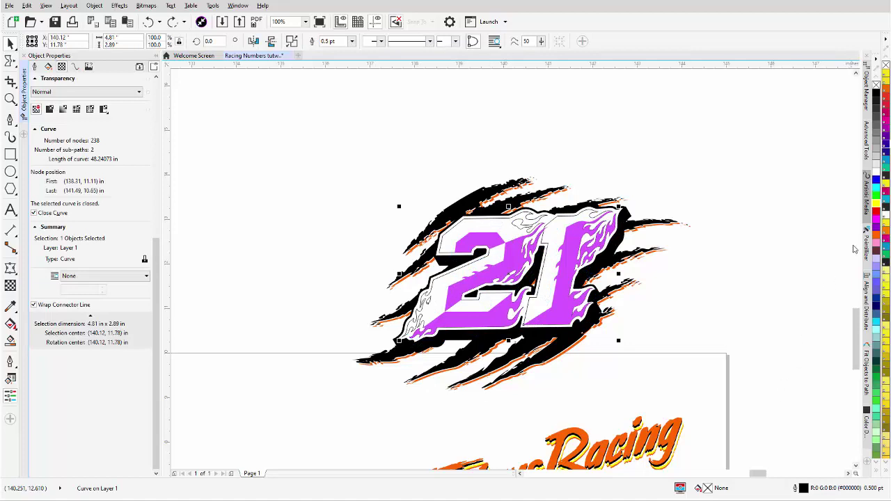
pyautogui.click(880, 210)
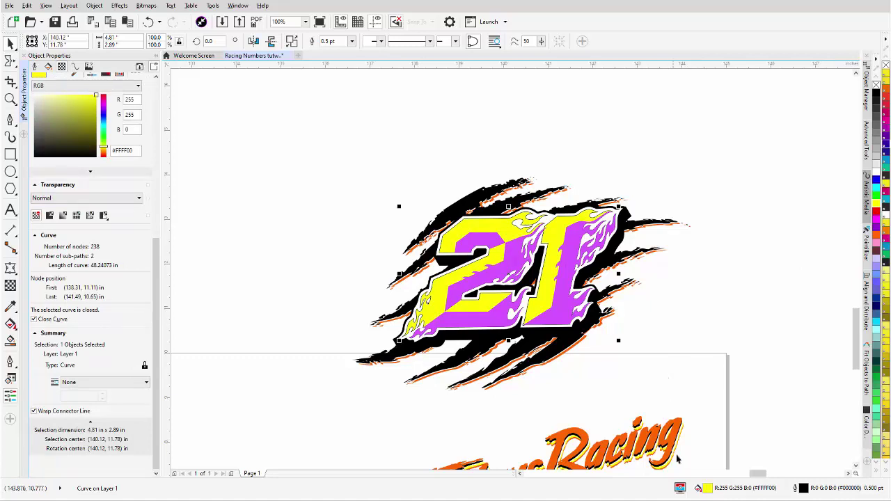
pyautogui.doubleClick(707, 488)
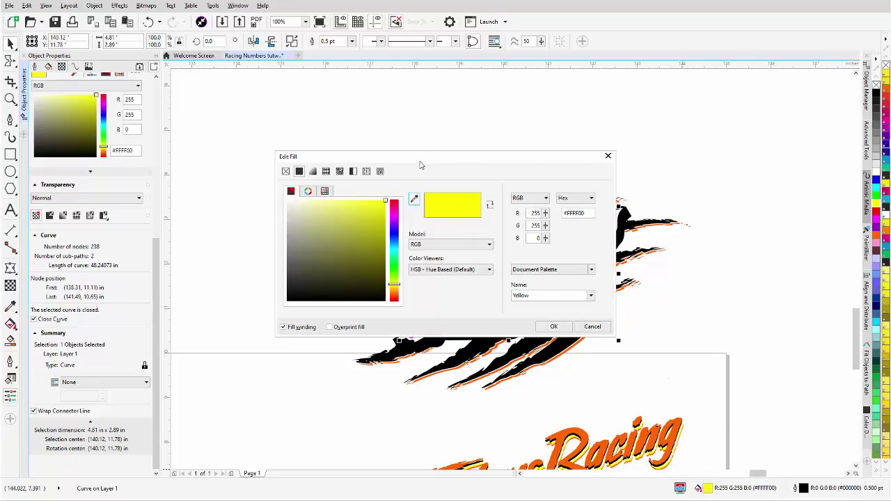
pyautogui.moveTo(420, 165); pyautogui.dragTo(738, 145)
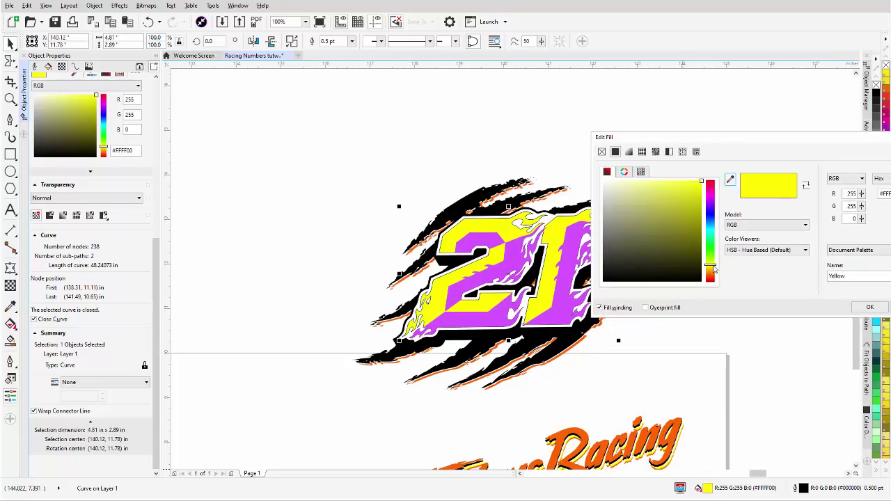
pyautogui.click(714, 270)
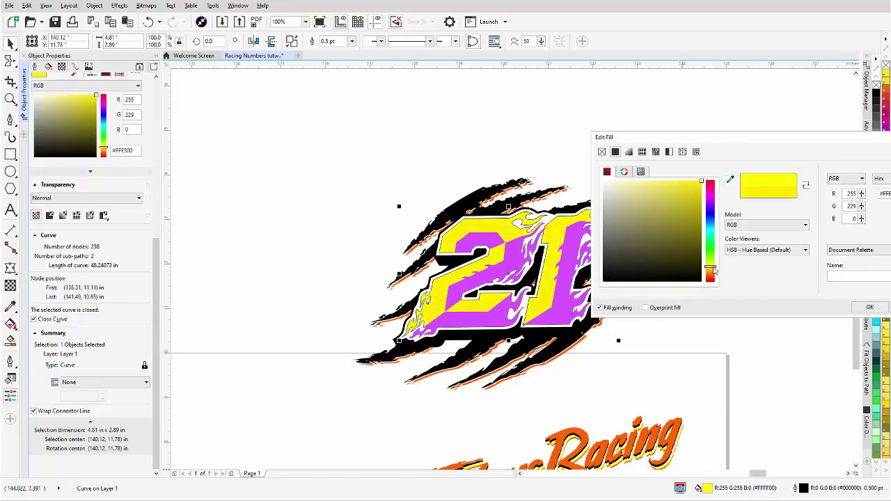
pyautogui.click(869, 307)
pyautogui.click(696, 306)
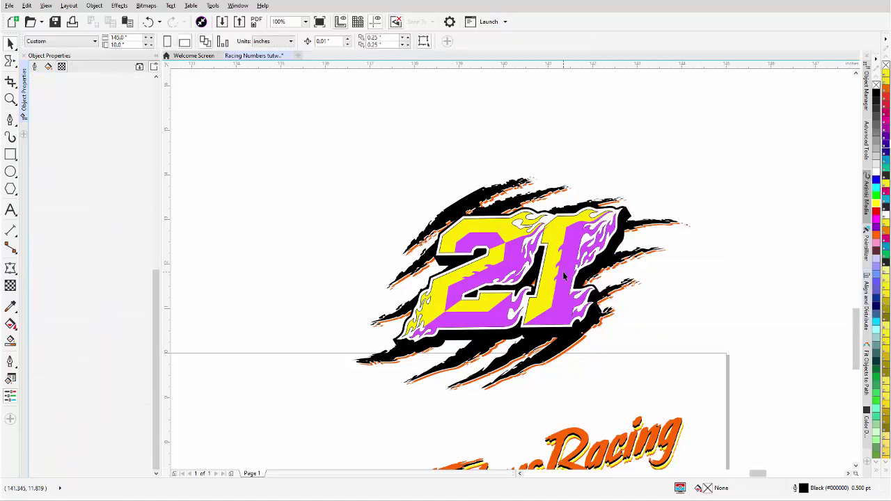
# Select the purple shading pieces of both digits and weld them into a single curve
pyautogui.click(562, 279)
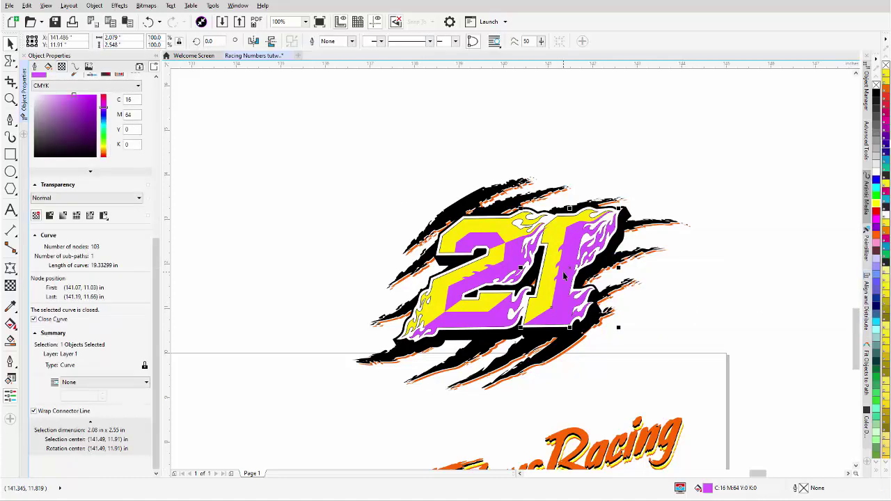
pyautogui.keyDown('shift'); pyautogui.click(483, 323); pyautogui.keyUp('shift')
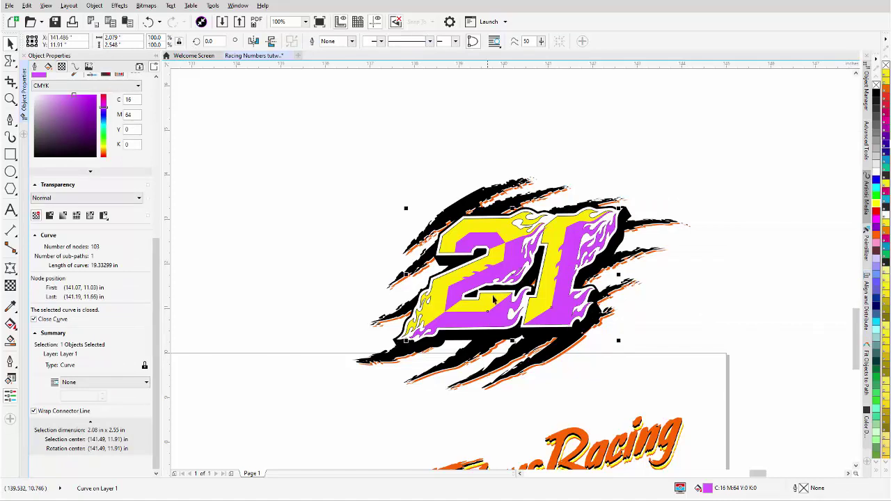
pyautogui.keyDown('shift'); pyautogui.click(512, 262); pyautogui.keyUp('shift')
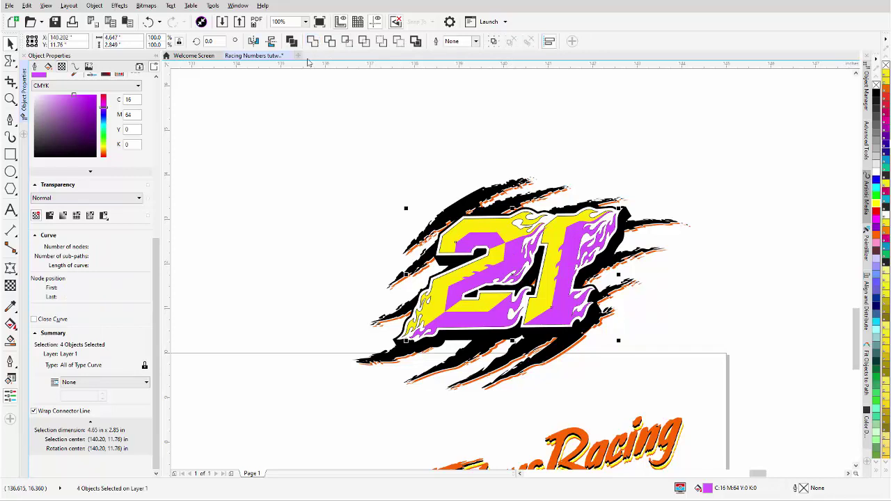
pyautogui.click(313, 41)
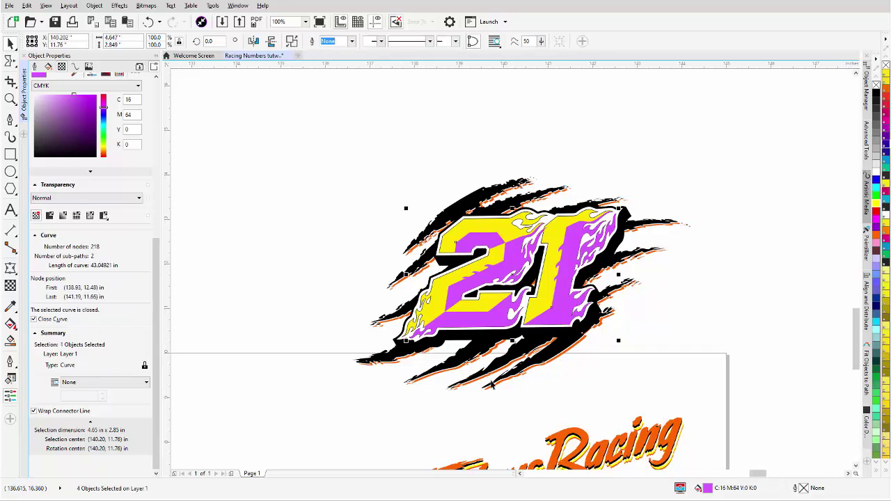
# Change the welded purple shading to an orange fill of C0 M47 Y85 K0
pyautogui.doubleClick(705, 489)
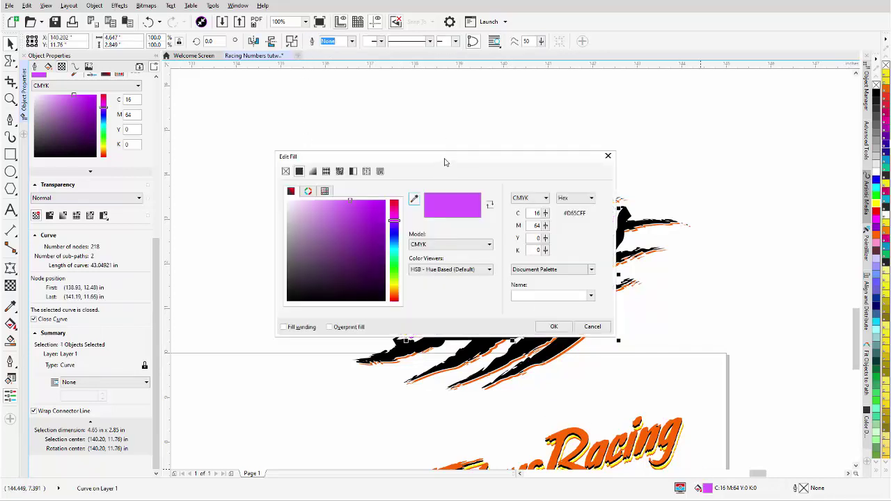
pyautogui.moveTo(445, 162); pyautogui.dragTo(689, 96)
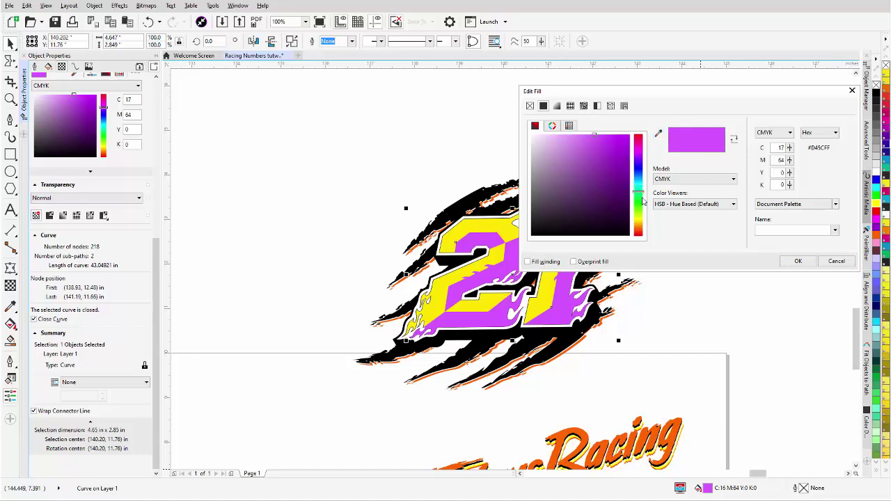
pyautogui.moveTo(640, 201); pyautogui.dragTo(640, 232)
pyautogui.click(617, 133)
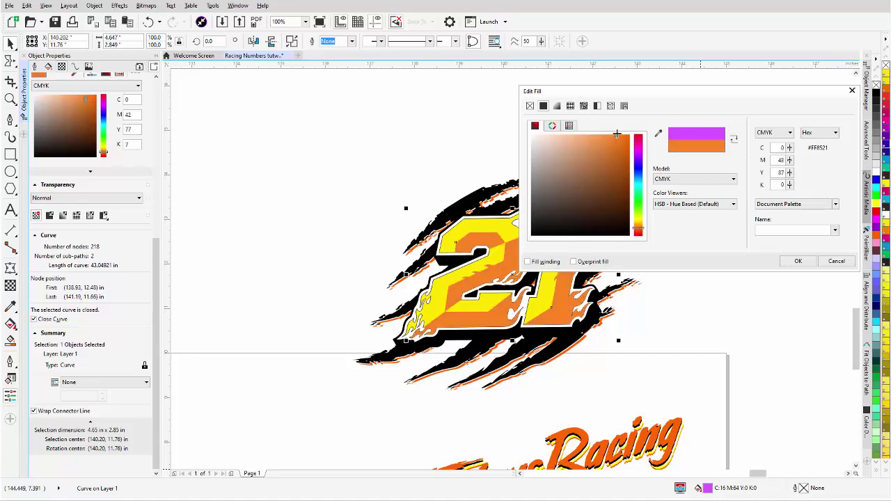
pyautogui.moveTo(617, 134); pyautogui.dragTo(613, 134)
pyautogui.click(798, 261)
# Fill the white contour around the 21 with yellow #FFFF00
pyautogui.scroll(-1, 535, 347)
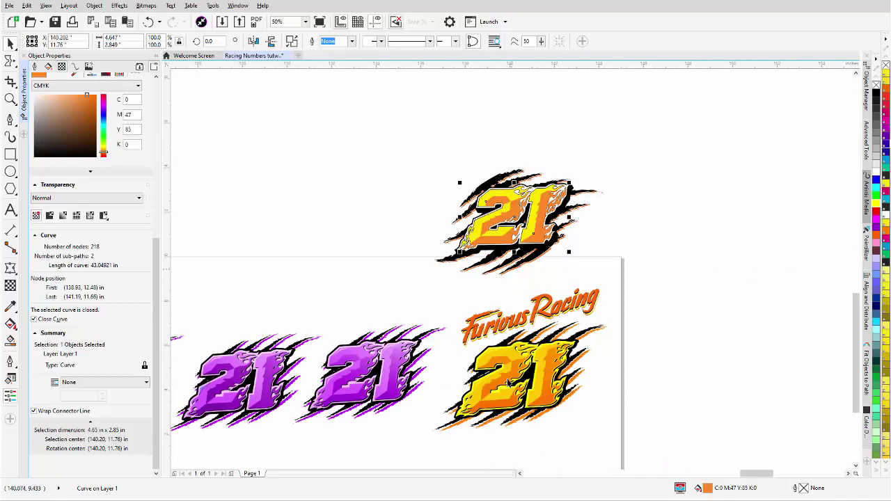
pyautogui.scroll(2, 498, 241)
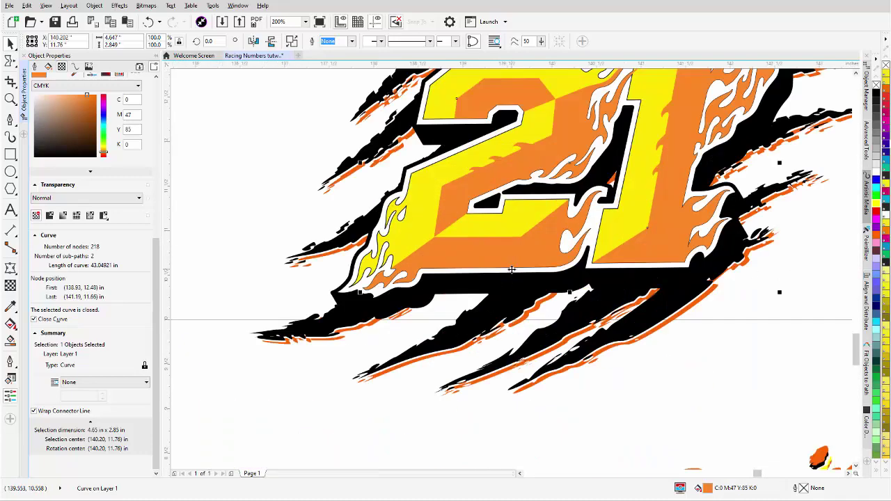
pyautogui.click(596, 227)
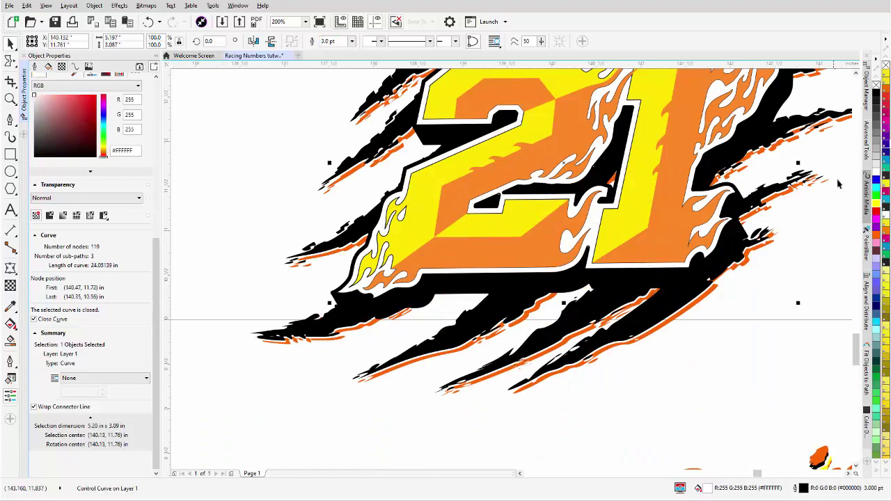
pyautogui.click(876, 203)
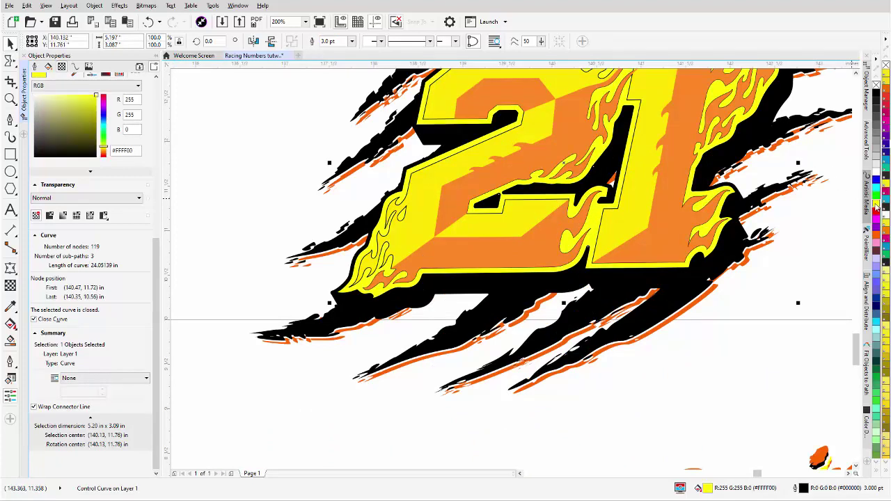
# Remove the thin black outline from the yellow front face of the 21
pyautogui.scroll(-2, 477, 277)
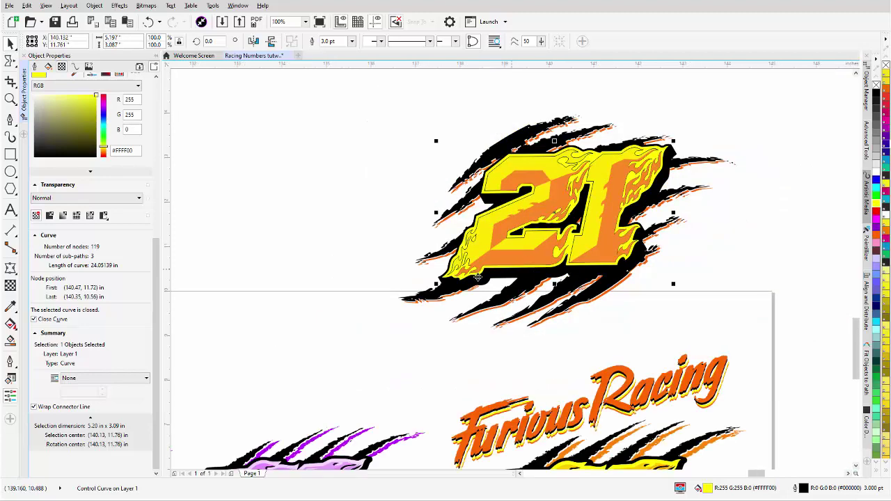
pyautogui.scroll(-1, 512, 270)
pyautogui.scroll(1, 511, 270)
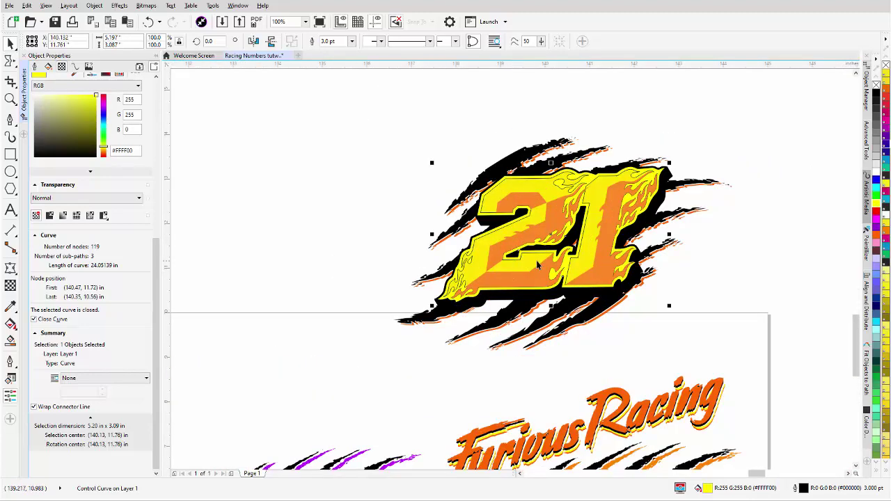
pyautogui.click(535, 261)
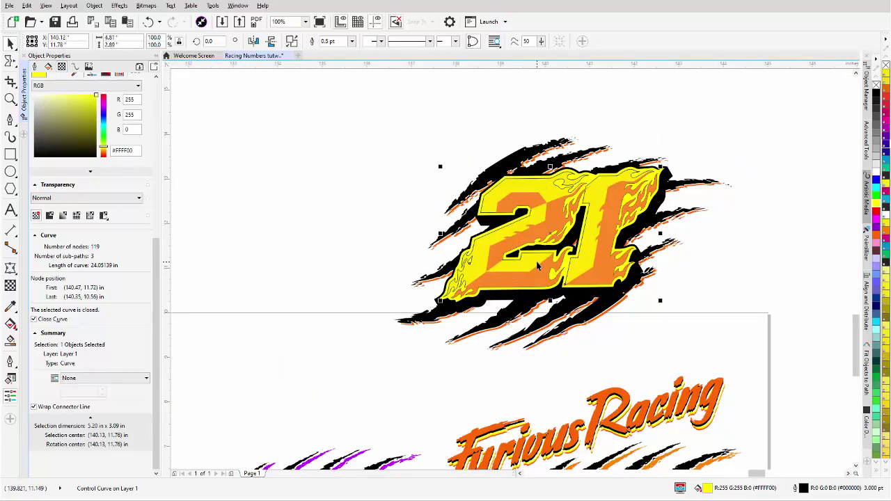
pyautogui.rightClick(875, 85)
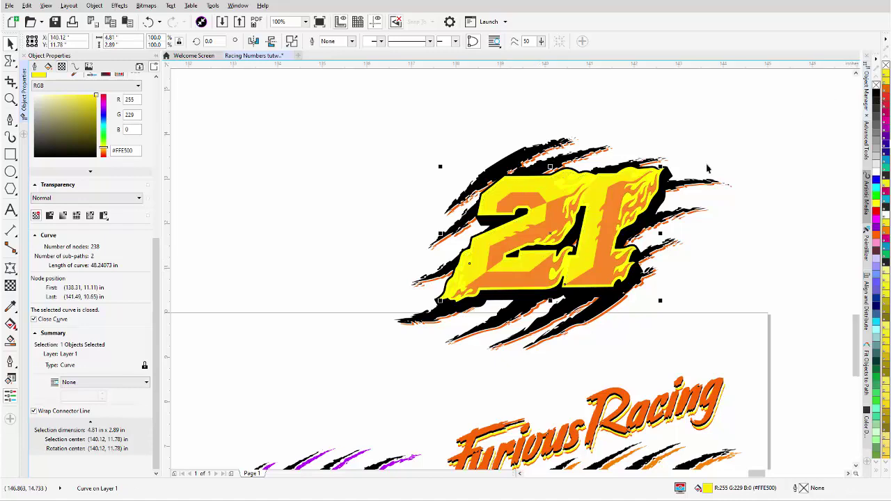
# Compare the colours with the finished yellow 21 sample and set the number face's fill to a deeper yellow #FFDD00
pyautogui.scroll(-1, 482, 342)
pyautogui.scroll(2, 515, 346)
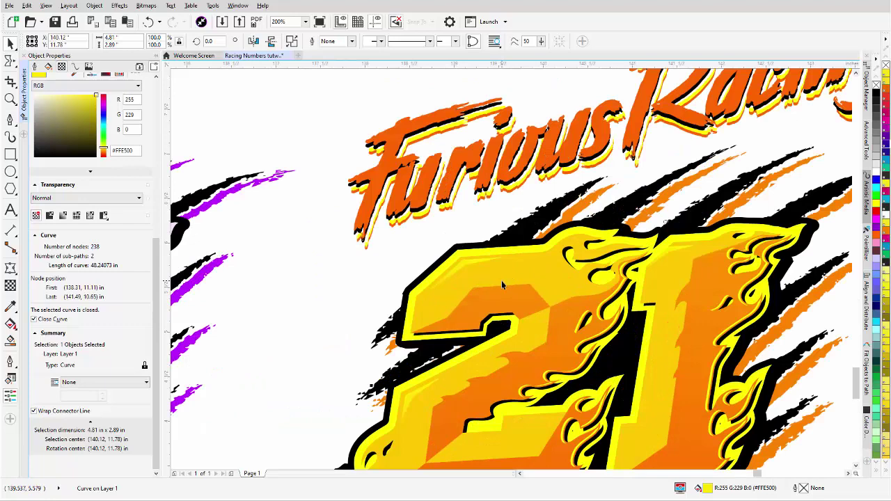
pyautogui.scroll(-2, 502, 276)
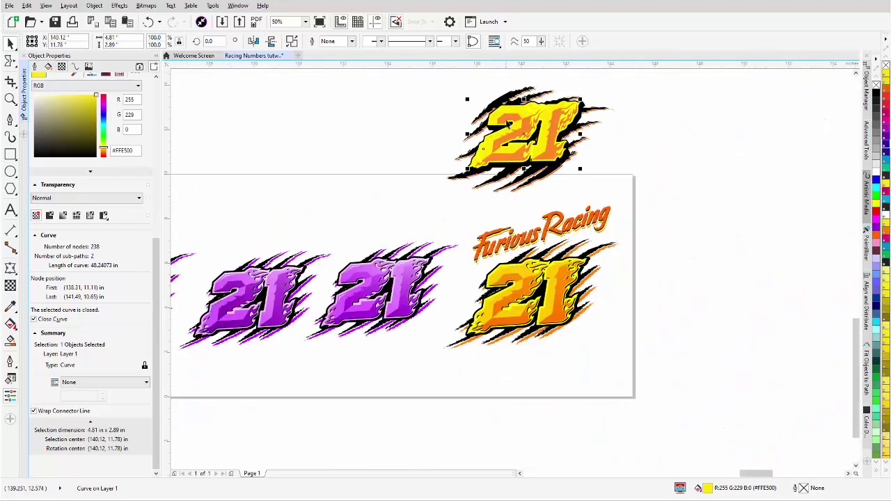
pyautogui.scroll(2, 508, 122)
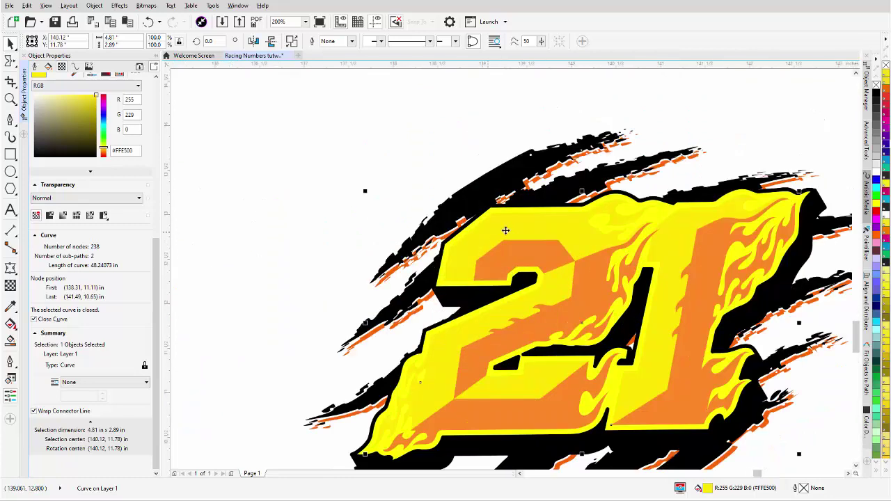
pyautogui.click(597, 105)
pyautogui.click(572, 238)
pyautogui.doubleClick(704, 487)
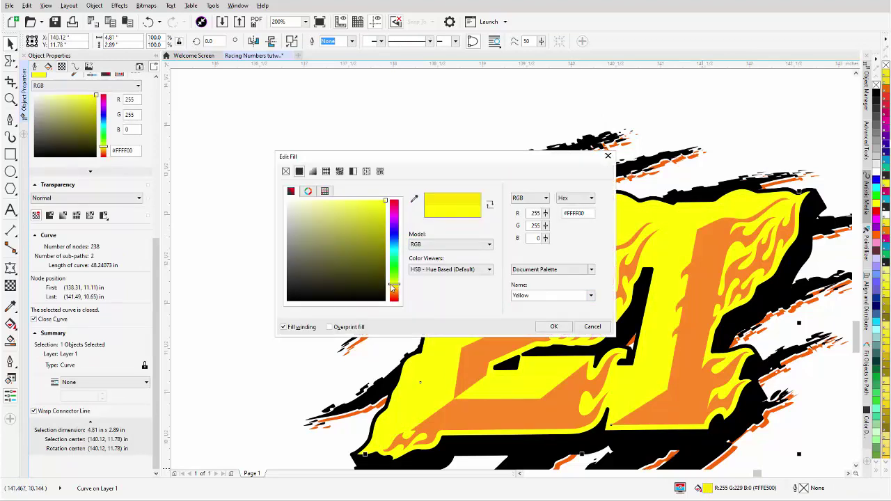
pyautogui.moveTo(394, 288); pyautogui.dragTo(392, 291)
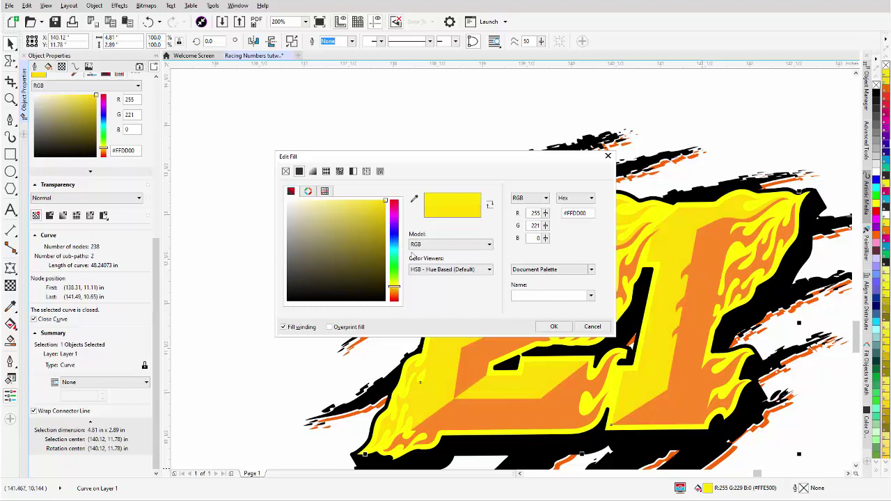
pyautogui.click(553, 326)
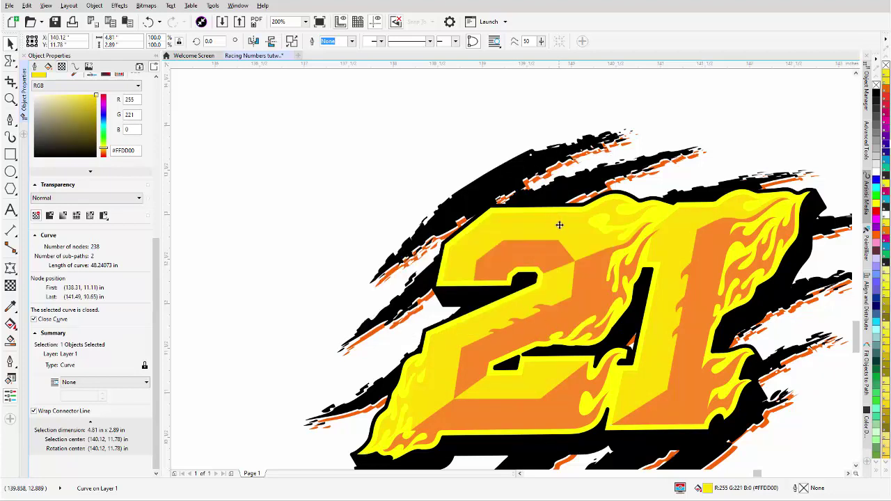
# Duplicate the yellow number face about 0.03 in to the right and fill the copy with black #000000
pyautogui.moveTo(559, 224); pyautogui.dragTo(564, 230)
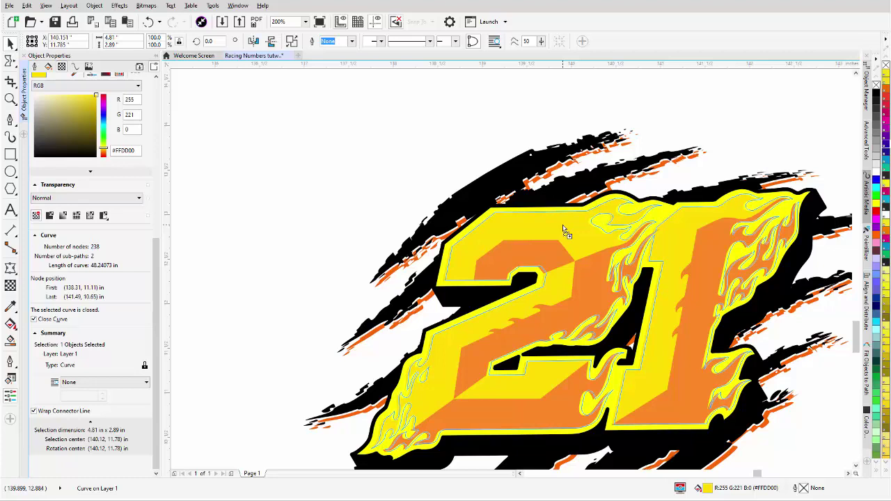
pyautogui.moveTo(564, 231); pyautogui.dragTo(562, 227)
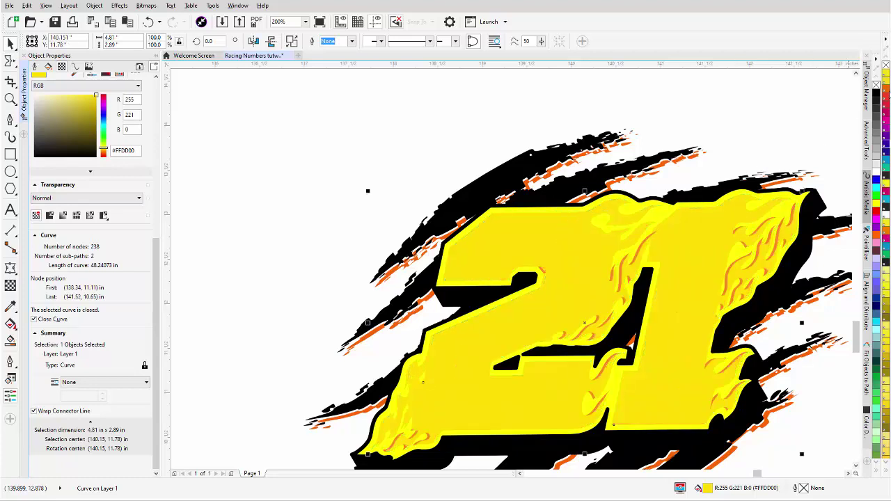
pyautogui.click(876, 96)
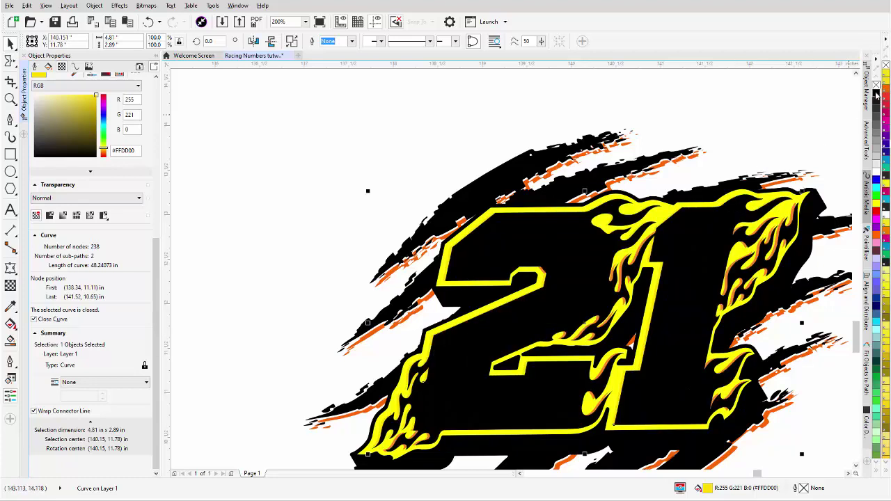
# Reorder the black copy behind the yellow face and orange shading, keeping it in front of the bright yellow contour
pyautogui.rightClick(557, 224)
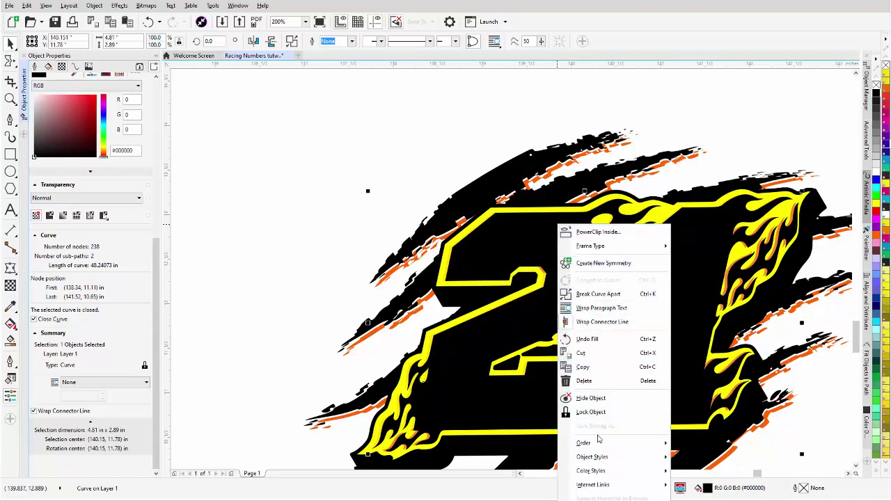
pyautogui.moveTo(600, 443)
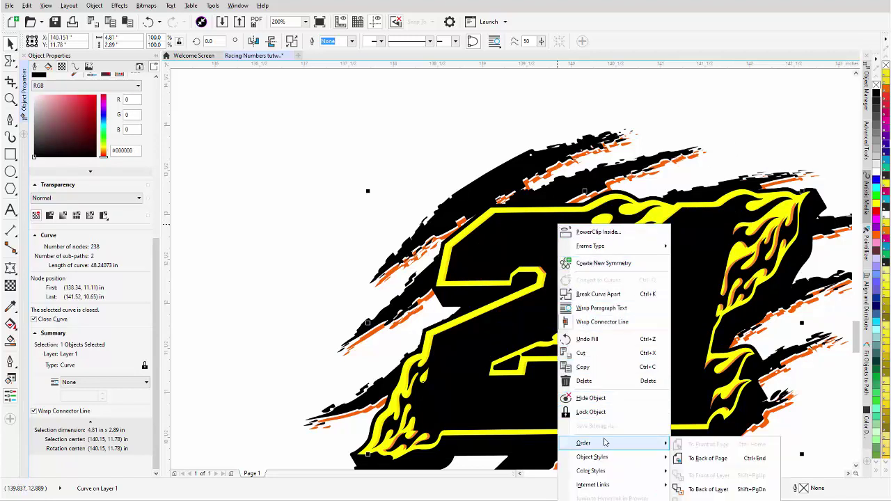
pyautogui.click(704, 458)
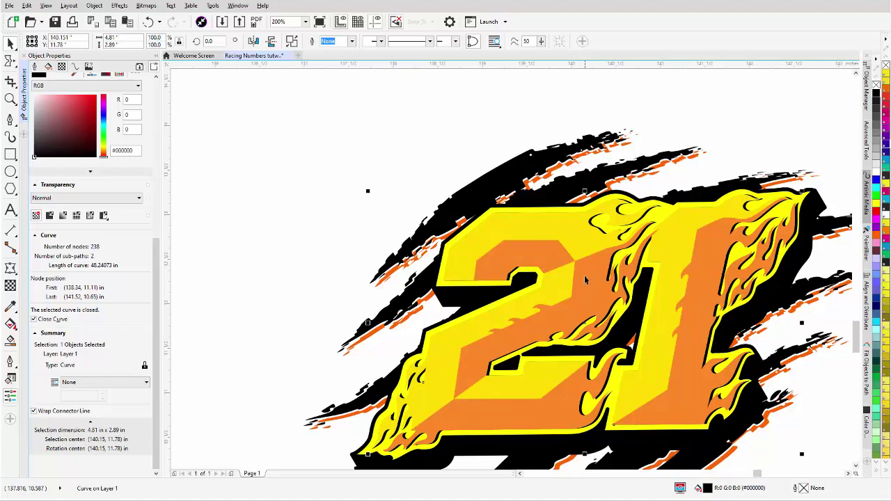
pyautogui.scroll(2, 580, 270)
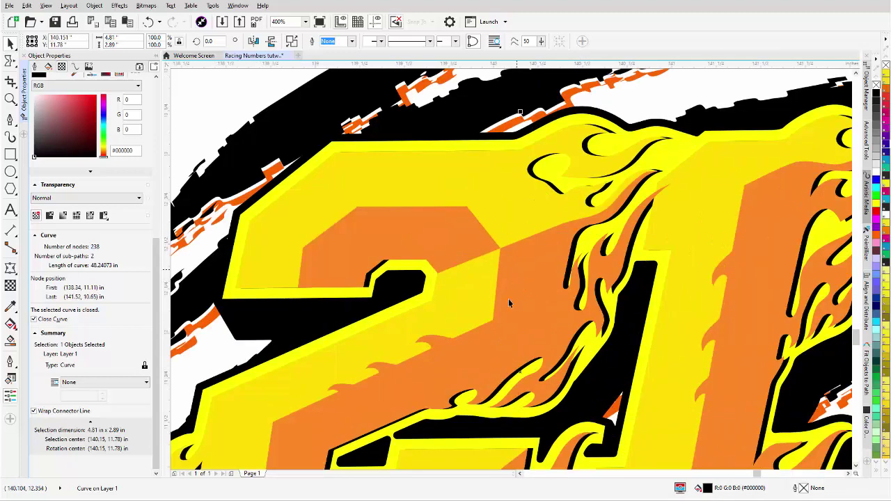
# Shift the black copy behind the yellow number face slightly left and down to X 140.147, Y 11.774 in
pyautogui.scroll(-2, 508, 302)
pyautogui.scroll(-2, 505, 296)
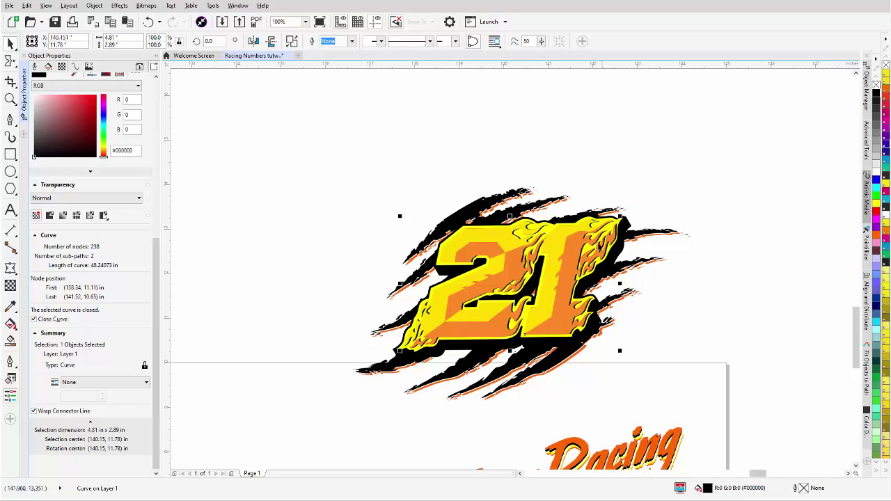
pyautogui.scroll(2, 552, 277)
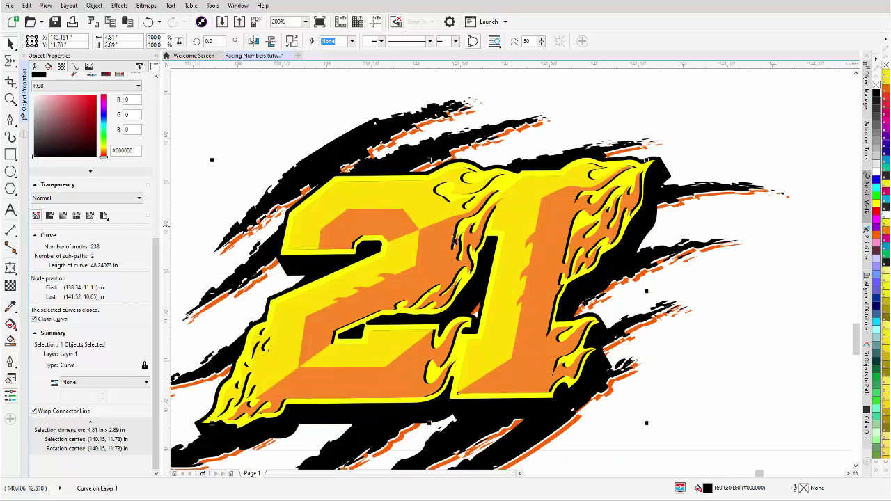
pyautogui.scroll(2, 515, 278)
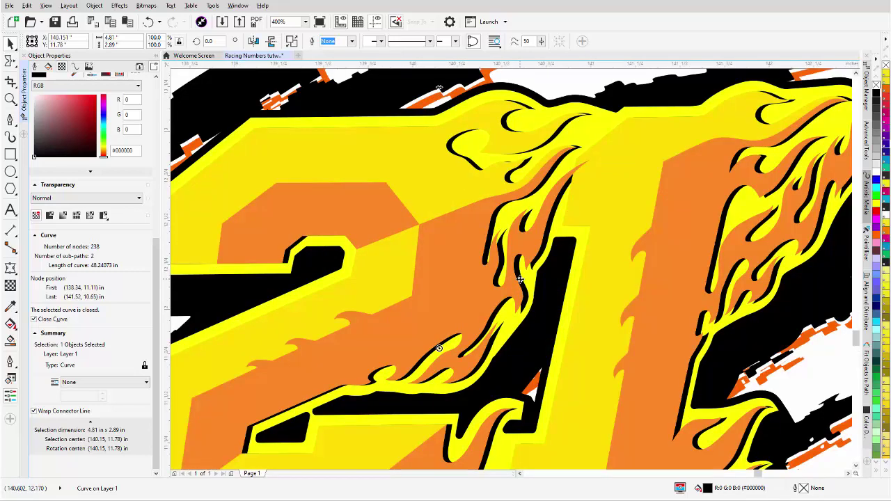
pyautogui.scroll(2, 520, 282)
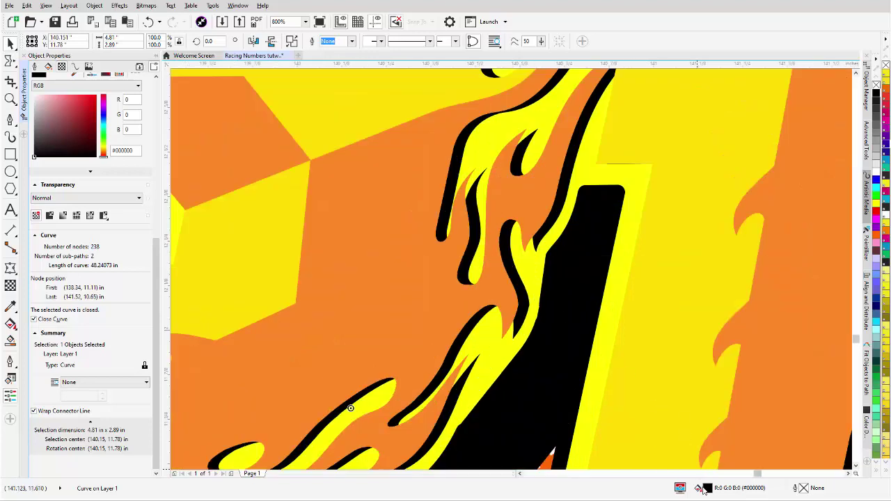
pyautogui.moveTo(508, 255); pyautogui.dragTo(511, 263)
pyautogui.scroll(-4, 509, 258)
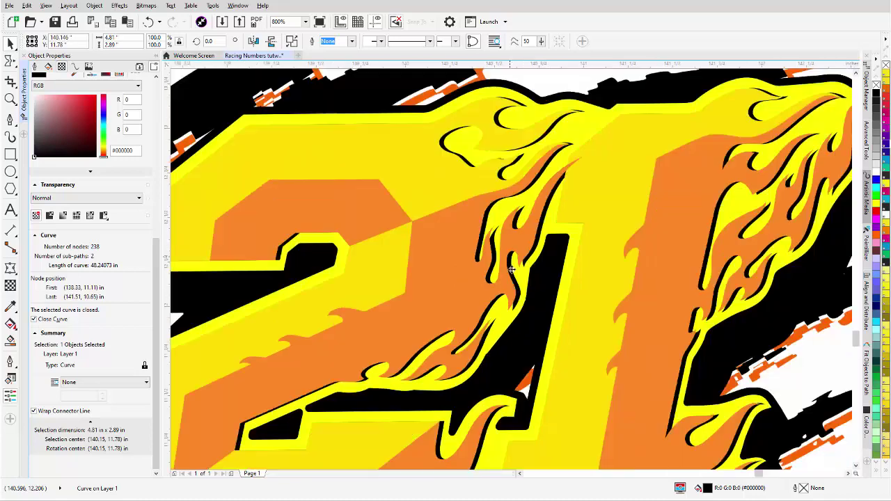
pyautogui.scroll(4, 512, 270)
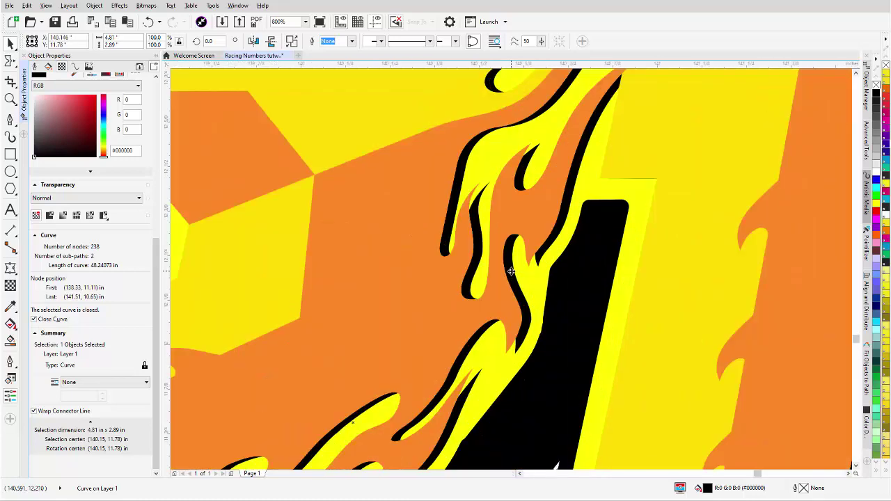
pyautogui.moveTo(511, 271); pyautogui.dragTo(512, 277)
pyautogui.scroll(-4, 512, 270)
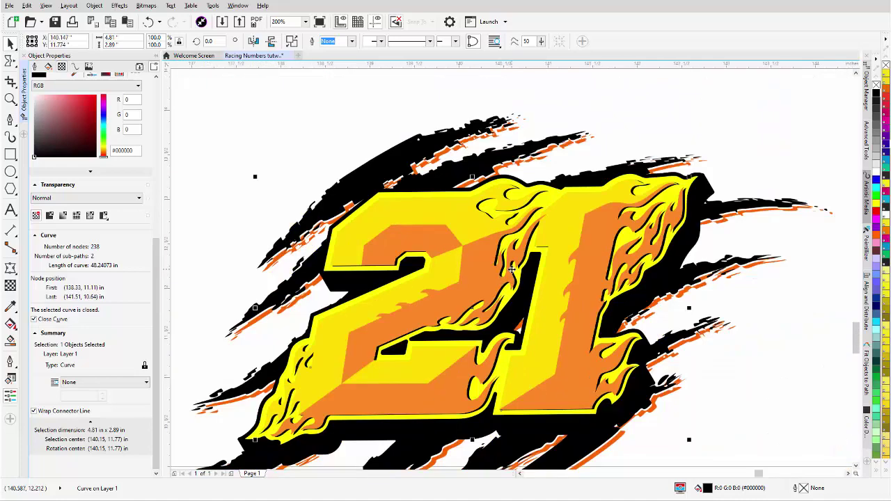
pyautogui.scroll(-2, 511, 270)
pyautogui.scroll(-2, 512, 273)
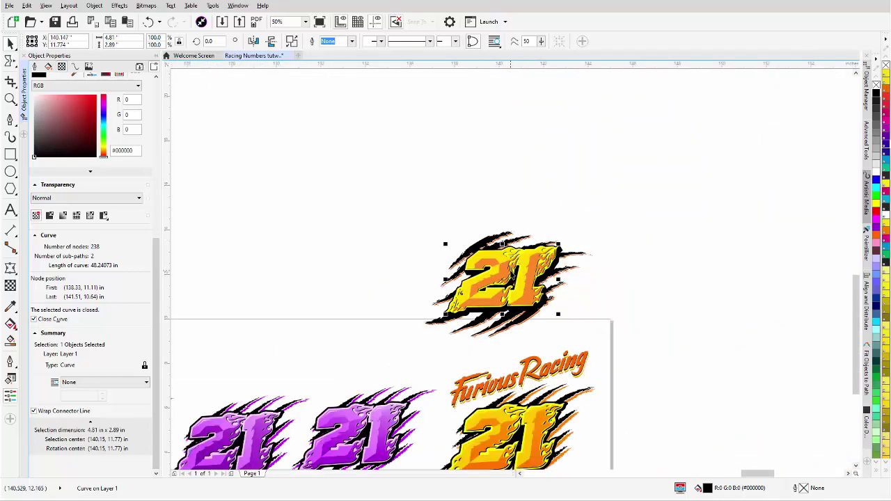
pyautogui.scroll(5, 512, 274)
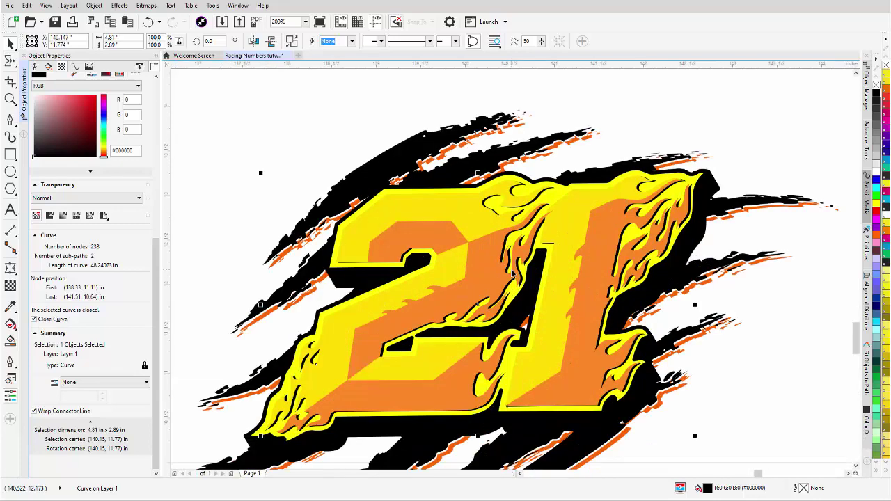
# Add a one-step inside contour with a 0.014 in offset to the orange shading of the 21
pyautogui.scroll(-2, 513, 273)
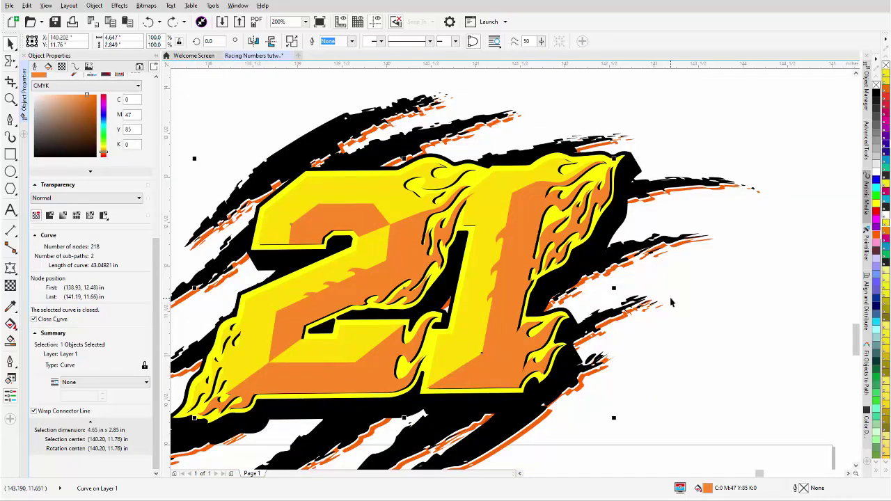
pyautogui.click(515, 272)
pyautogui.click(513, 284)
pyautogui.click(11, 270)
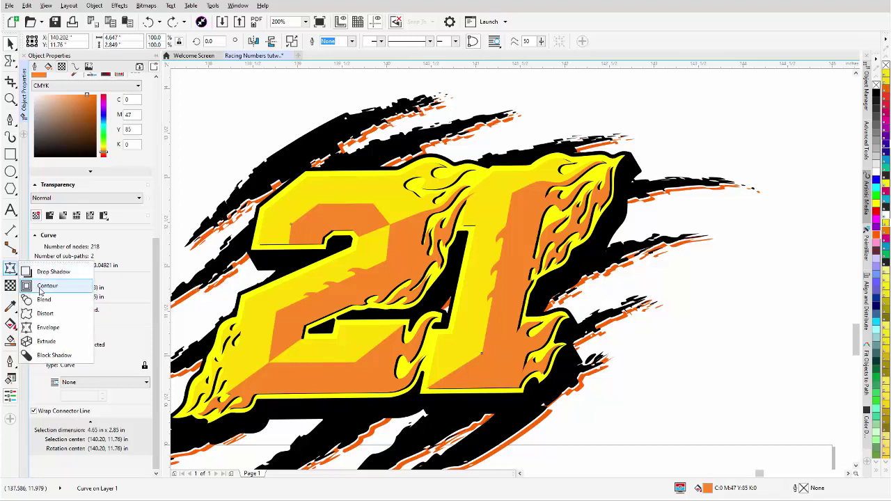
pyautogui.click(44, 285)
pyautogui.scroll(3, 515, 299)
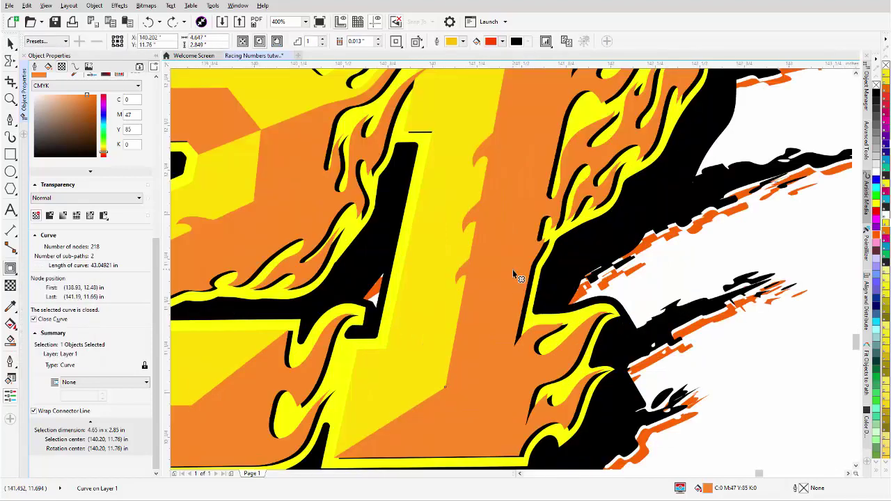
pyautogui.scroll(3, 514, 276)
pyautogui.moveTo(531, 289); pyautogui.dragTo(591, 283)
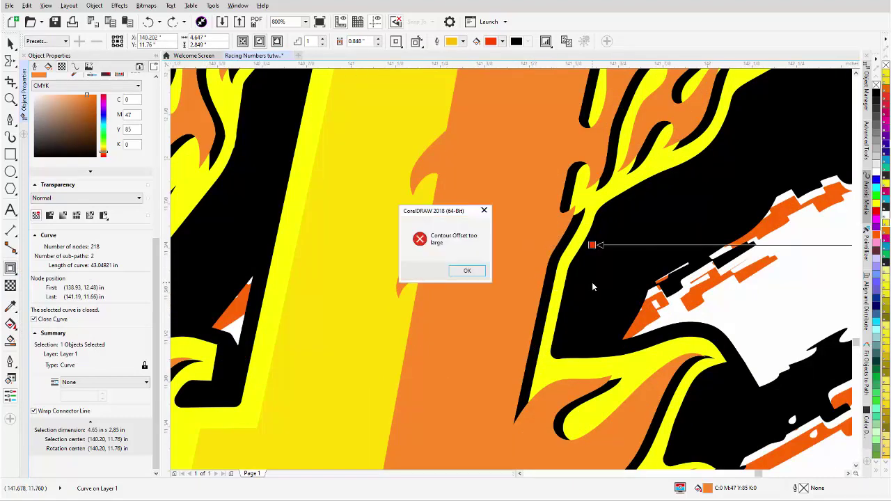
pyautogui.click(467, 272)
pyautogui.scroll(-4, 511, 270)
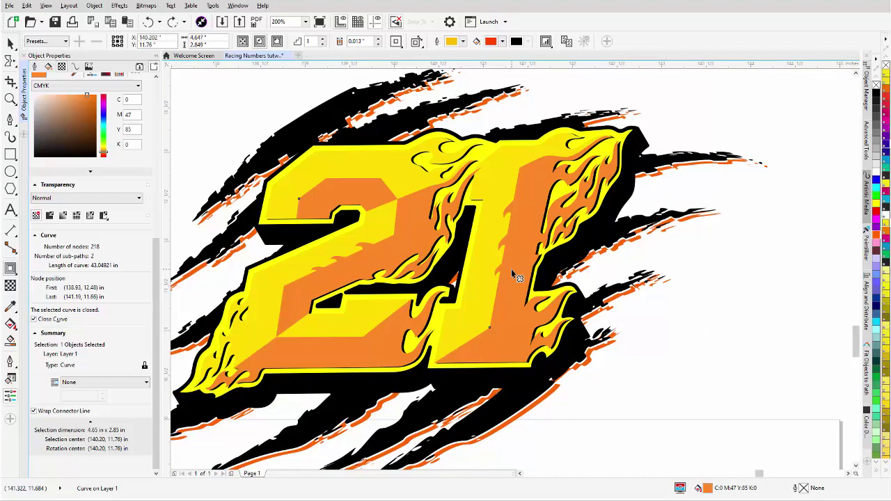
pyautogui.moveTo(511, 269); pyautogui.dragTo(620, 265)
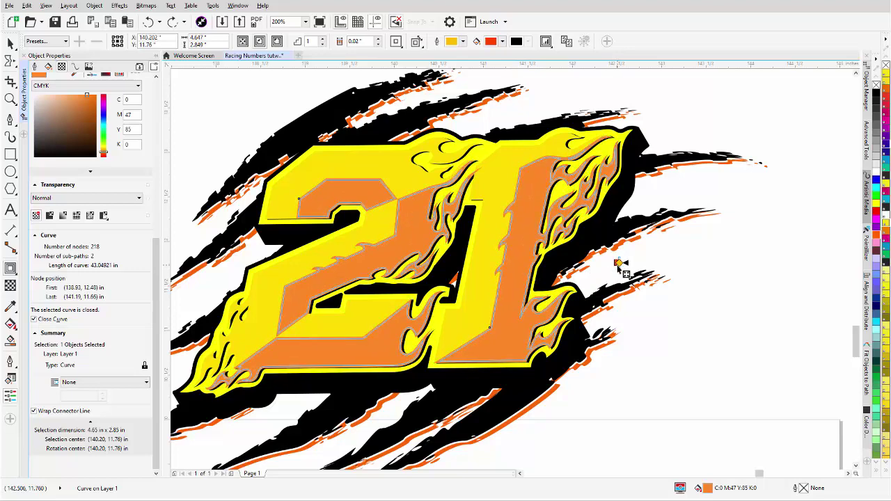
pyautogui.moveTo(618, 264); pyautogui.dragTo(620, 265)
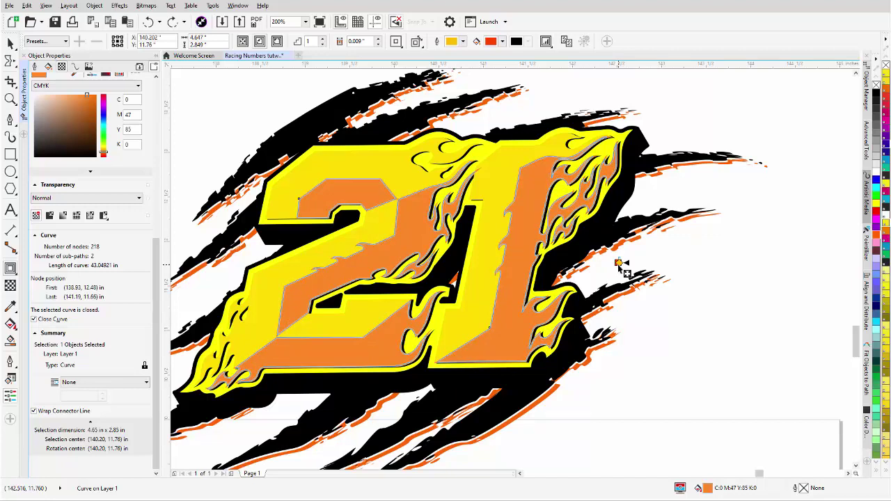
pyautogui.moveTo(619, 264); pyautogui.dragTo(620, 265)
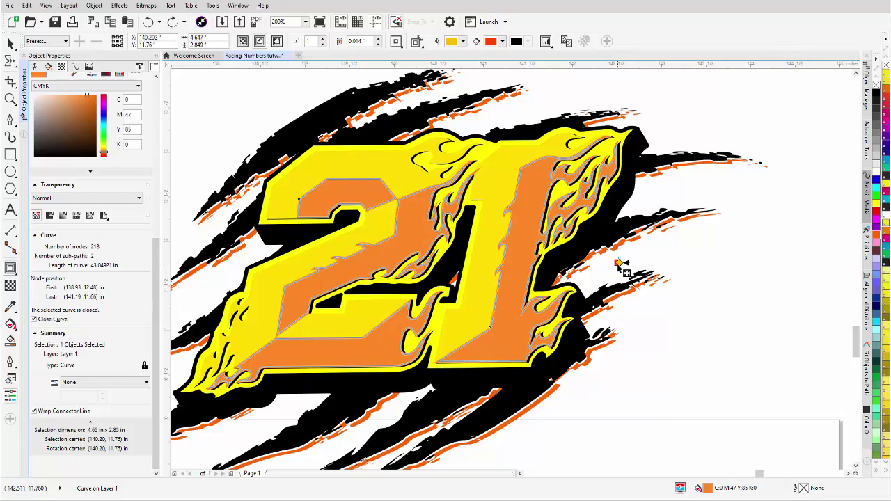
# Increase the offset of the orange shading's inside contour to 0.016 in
pyautogui.scroll(2, 513, 269)
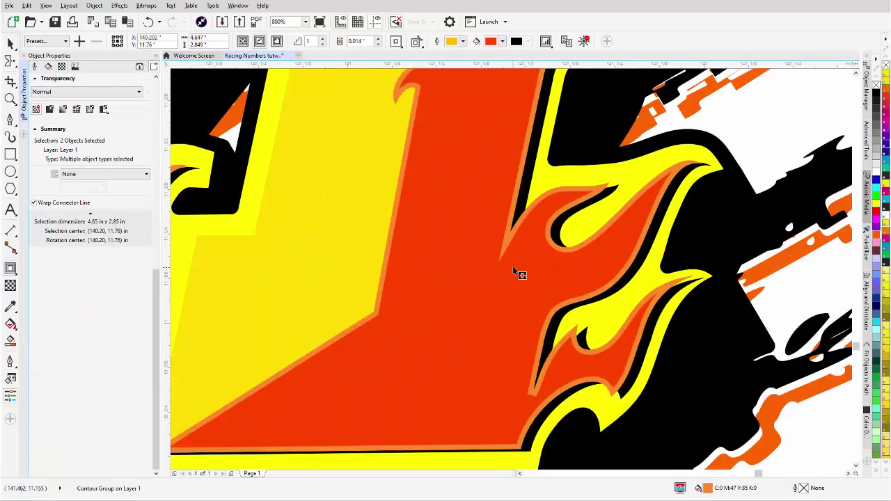
pyautogui.scroll(-2, 533, 265)
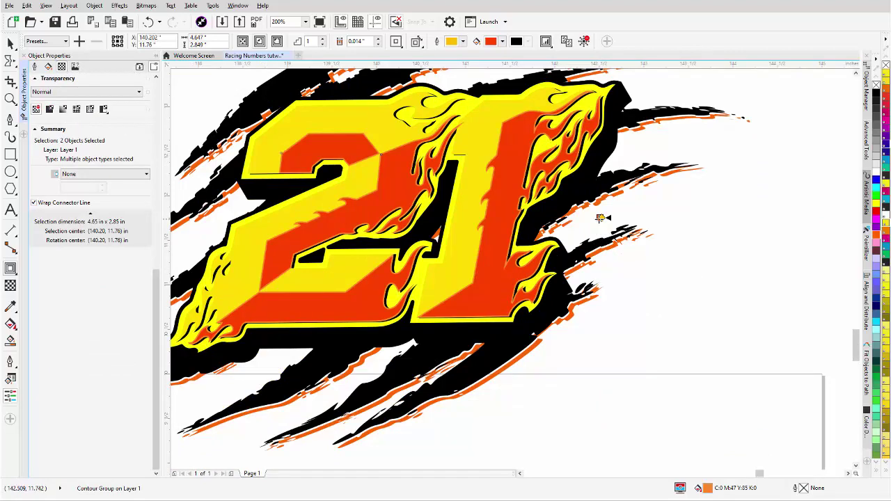
pyautogui.moveTo(600, 218); pyautogui.dragTo(601, 219)
pyautogui.scroll(2, 511, 273)
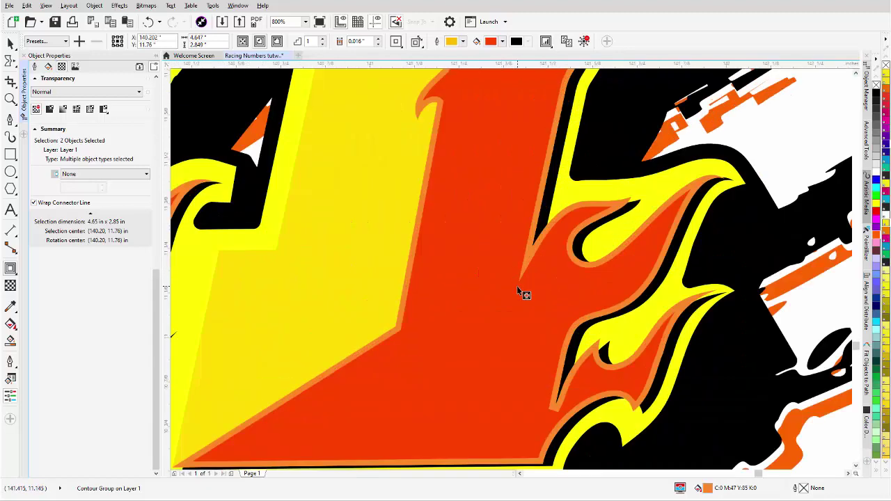
# Break the contour group apart from the orange shading
pyautogui.click(11, 43)
pyautogui.rightClick(492, 201)
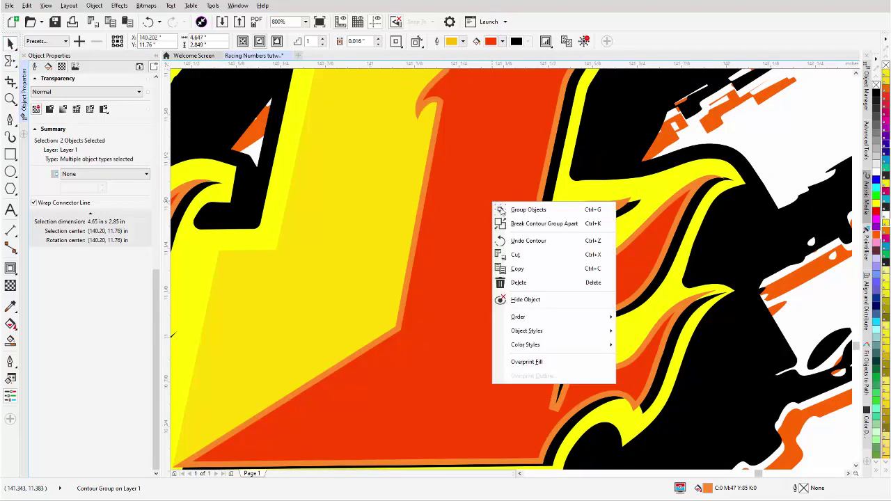
pyautogui.click(550, 221)
pyautogui.scroll(-2, 466, 237)
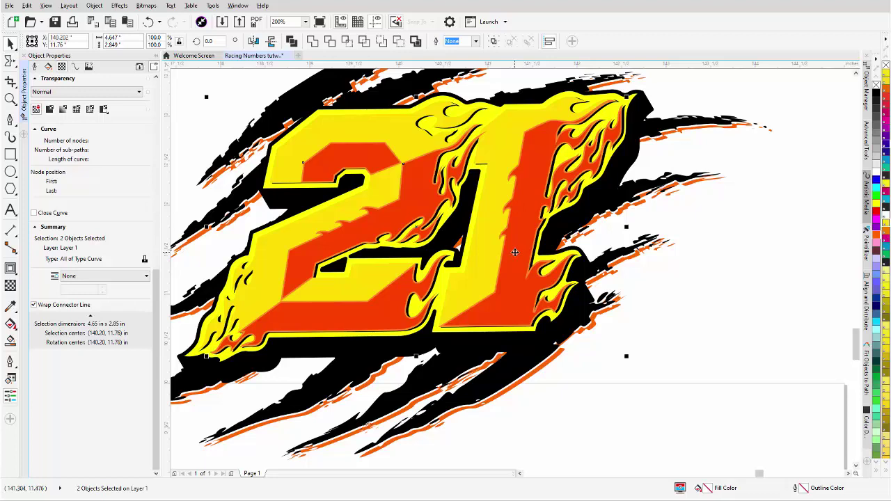
# Duplicate both shading shapes about 0.03 in left and 0.01 in up, filling the copies with red #FF0000
pyautogui.moveTo(514, 252); pyautogui.dragTo(513, 254)
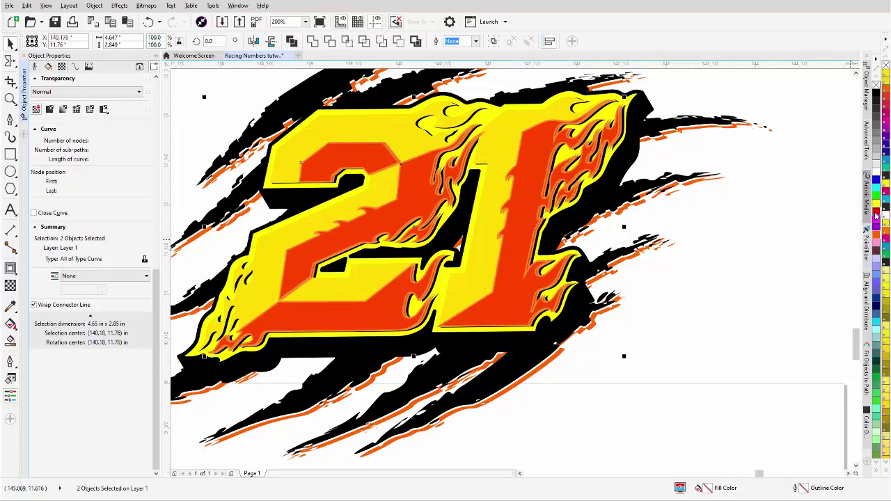
pyautogui.click(875, 216)
pyautogui.scroll(2, 526, 258)
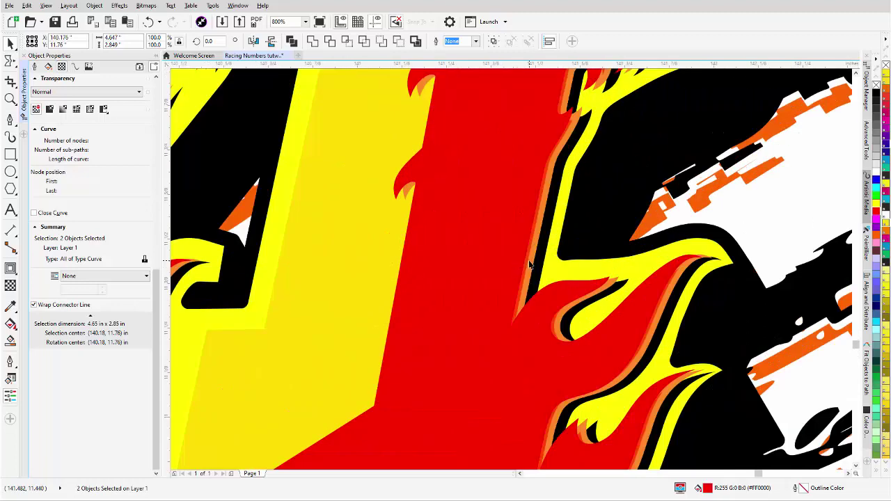
pyautogui.scroll(1, 529, 265)
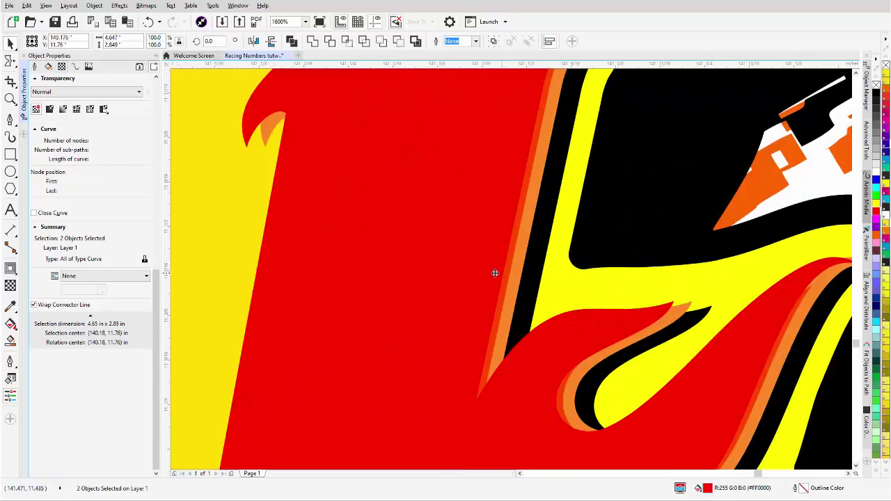
pyautogui.moveTo(494, 273); pyautogui.dragTo(491, 282)
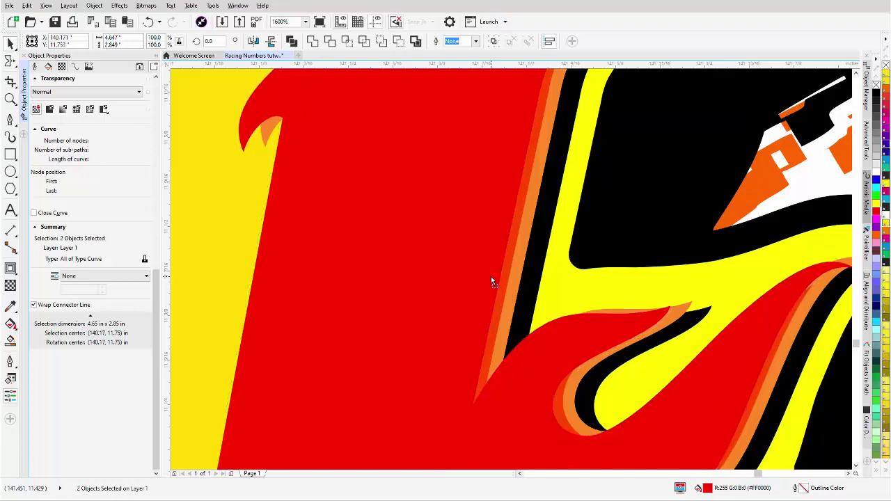
pyautogui.moveTo(489, 274); pyautogui.dragTo(492, 264)
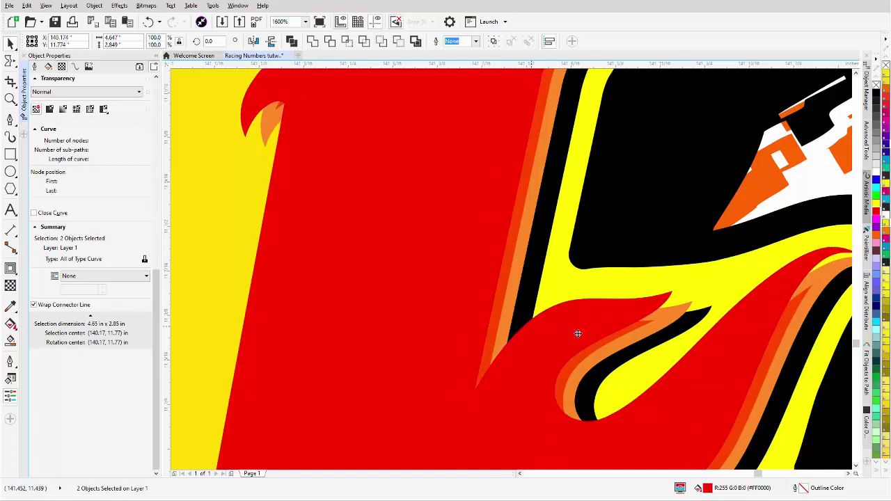
# Subtract the red copies from the orange-red inner shape with Back Minus Front, leaving thin slivers along the flame edges
pyautogui.keyDown('shift'); pyautogui.click(639, 326); pyautogui.keyUp('shift')
pyautogui.click(398, 41)
pyautogui.scroll(-1, 495, 312)
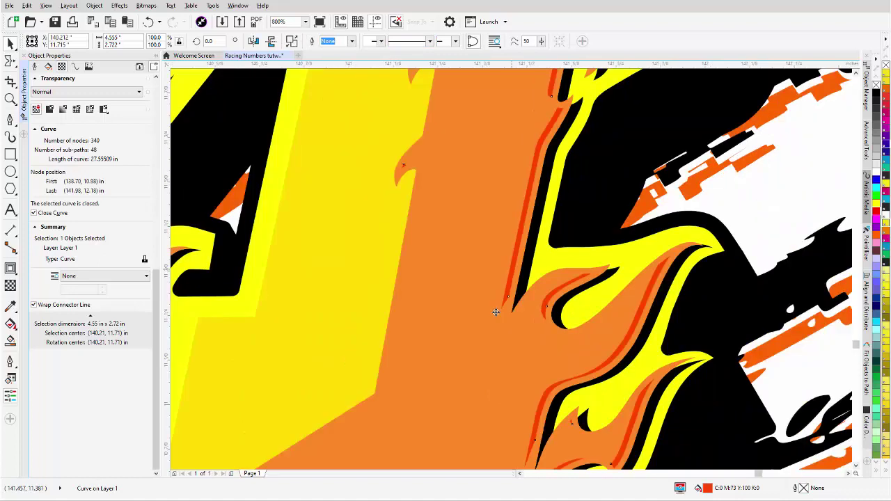
# Move the sliver curve about 0.01 in right and slightly up, and fill it with black #000000
pyautogui.scroll(-1, 495, 311)
pyautogui.scroll(2, 562, 366)
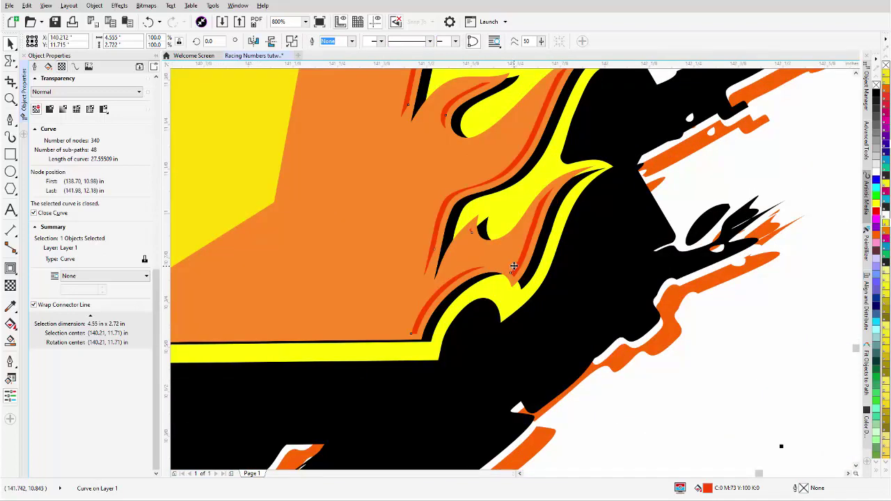
pyautogui.moveTo(519, 260); pyautogui.dragTo(527, 256)
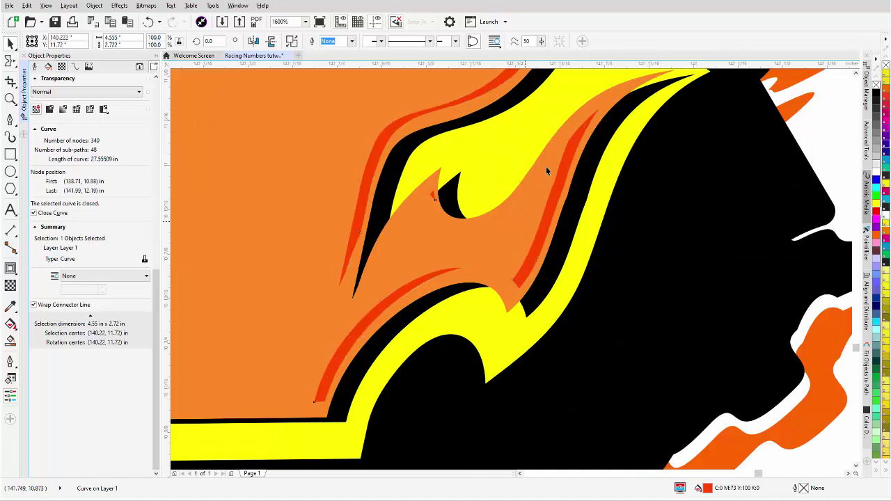
pyautogui.click(876, 93)
pyautogui.scroll(-1, 358, 209)
pyautogui.scroll(-1, 511, 270)
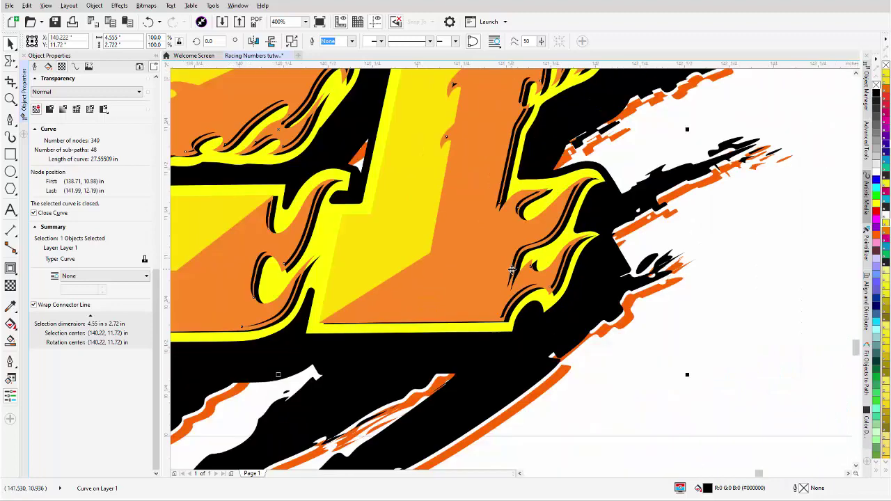
pyautogui.scroll(-1, 512, 270)
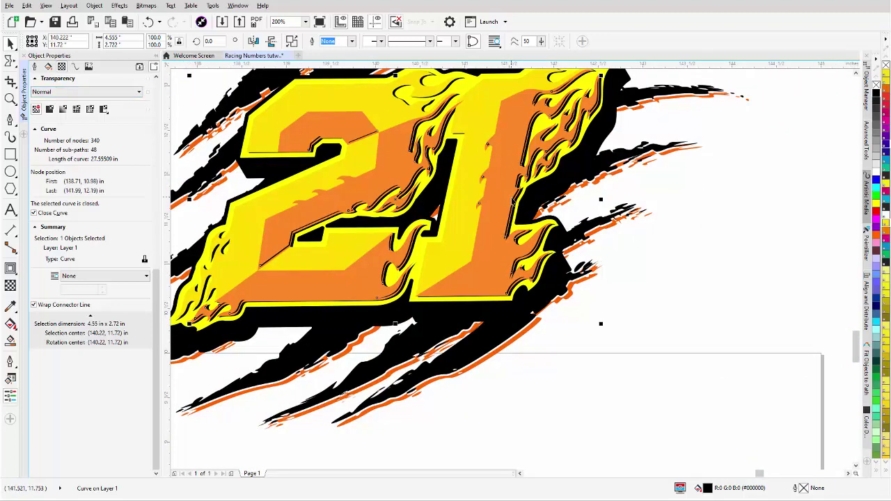
# Break the black sliver curve apart and delete the stray slivers around the inner notches and straight diagonal edges of the 2
pyautogui.rightClick(513, 200)
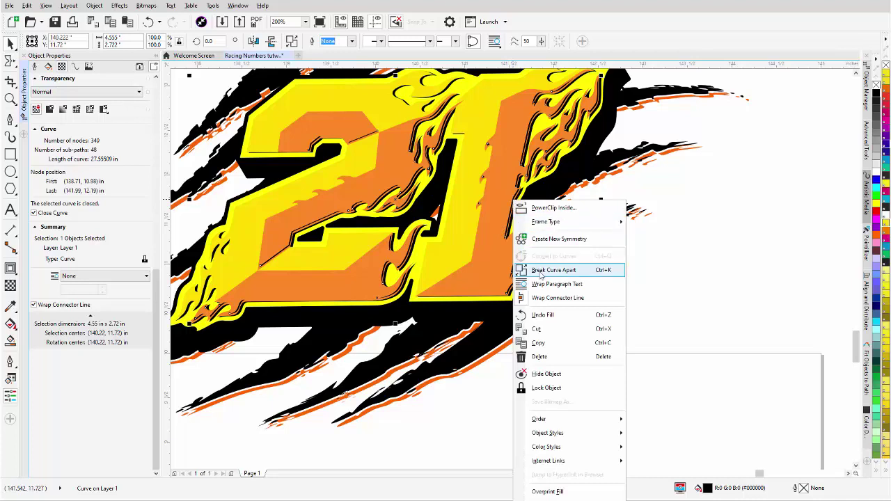
pyautogui.click(542, 274)
pyautogui.scroll(2, 346, 159)
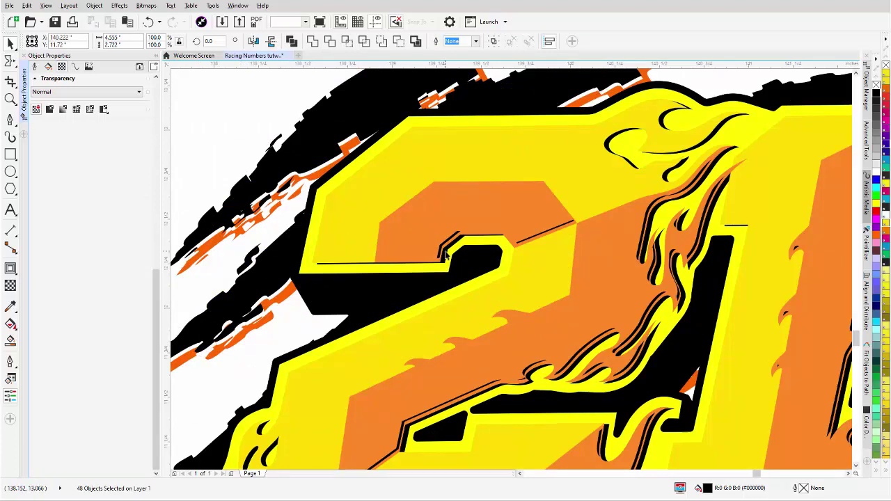
pyautogui.click(447, 244)
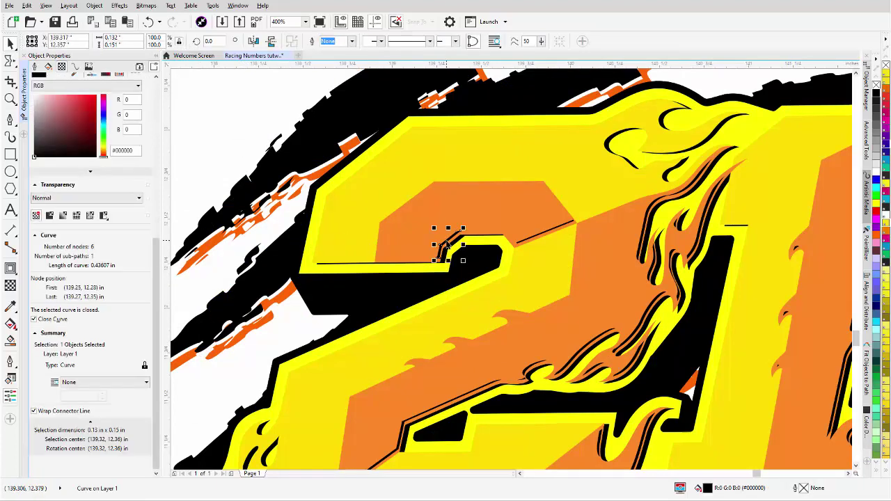
pyautogui.click(528, 240)
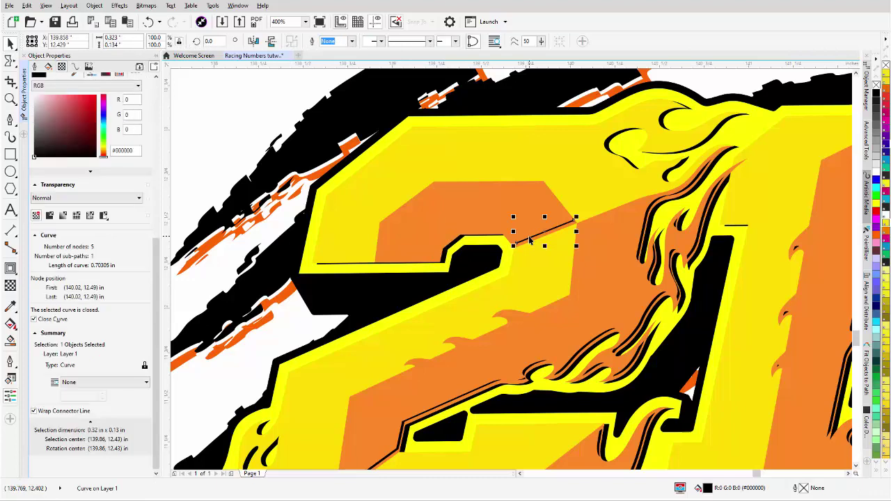
pyautogui.press('Escape')
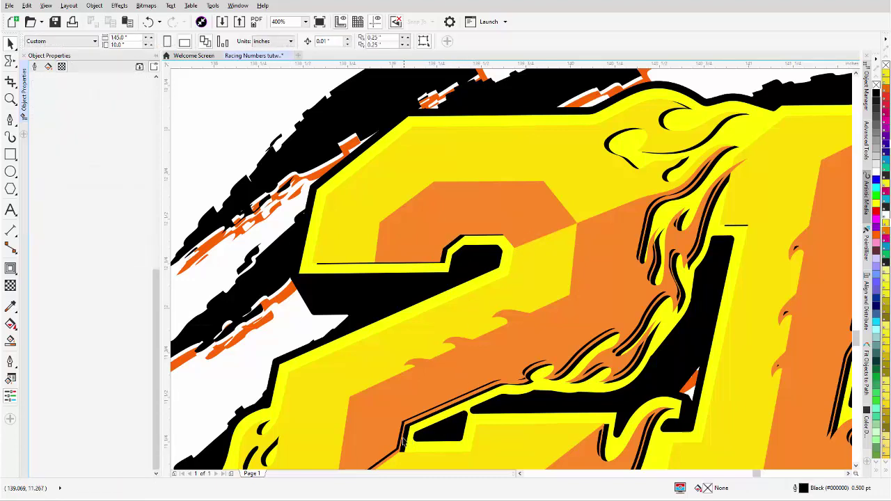
pyautogui.click(402, 438)
pyautogui.press('Escape')
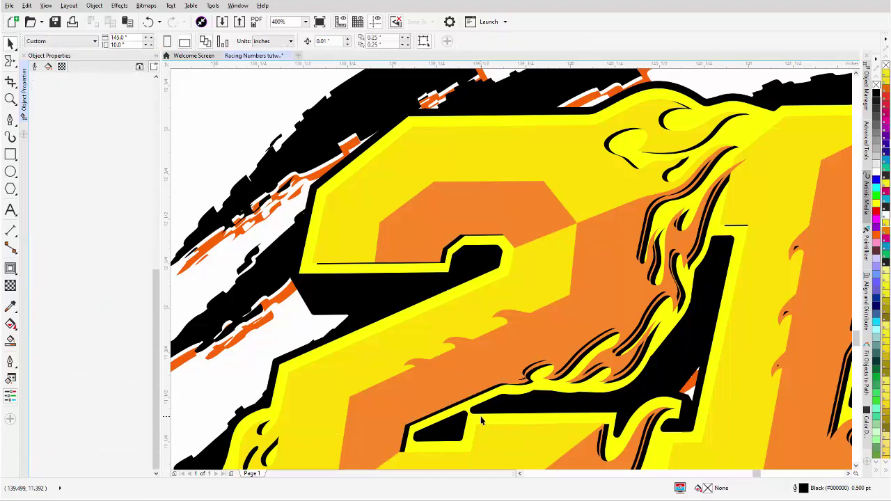
# Delete the small black specks along the inner flame edge of the 1's orange shading
pyautogui.click(788, 317)
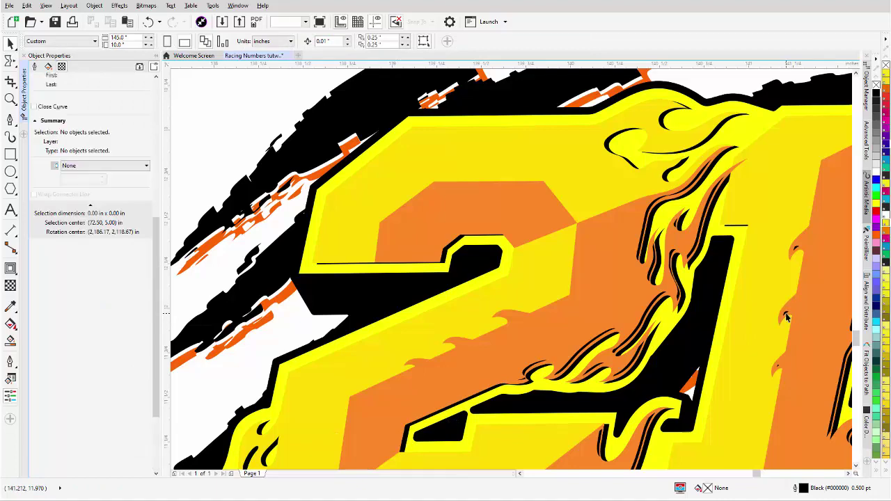
pyautogui.press('Escape')
pyautogui.click(787, 316)
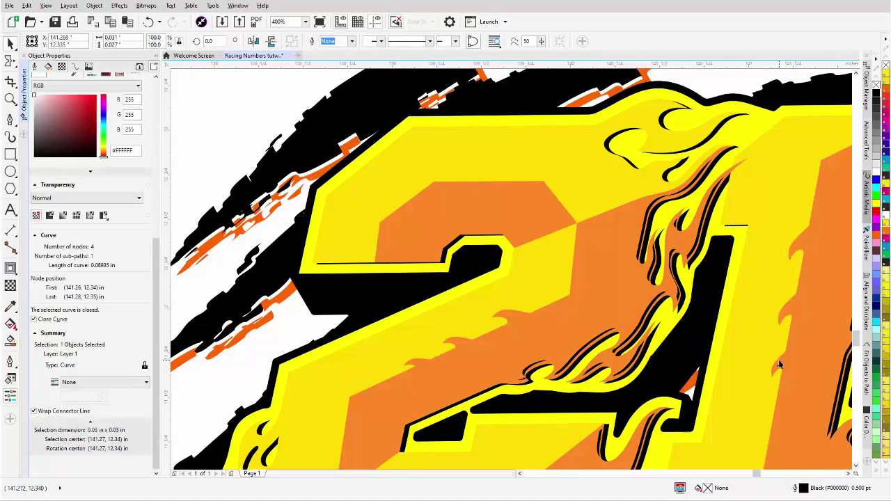
pyautogui.press('Escape')
pyautogui.click(689, 394)
pyautogui.press('Escape')
pyautogui.scroll(-2, 514, 272)
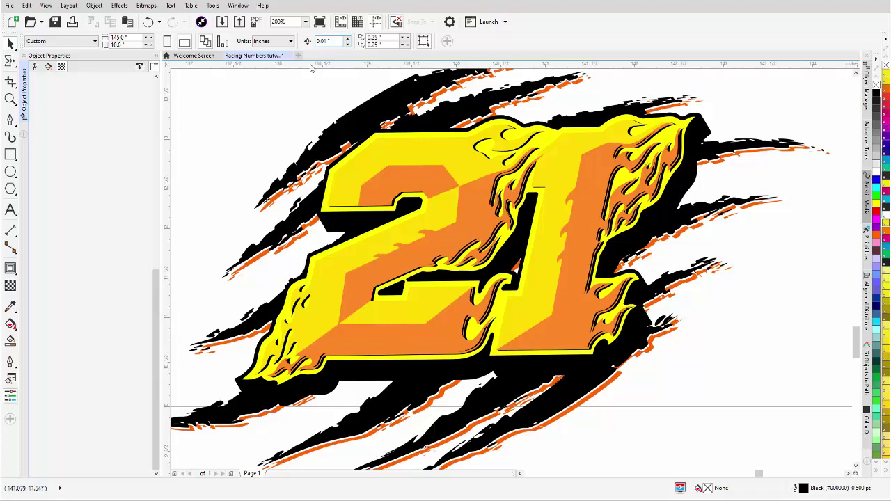
# Change the inner yellow fill of the 21 to a warmer golden yellow, #FFC300
pyautogui.click(394, 153)
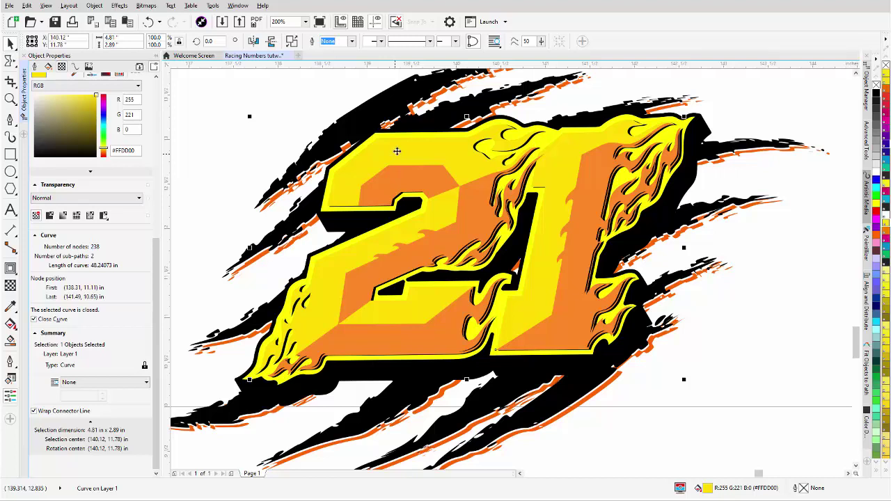
pyautogui.doubleClick(706, 489)
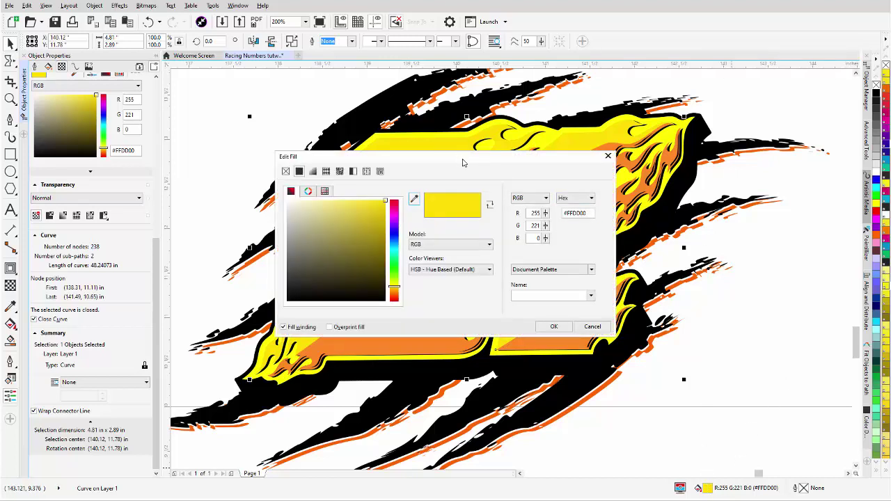
pyautogui.moveTo(463, 162); pyautogui.dragTo(773, 129)
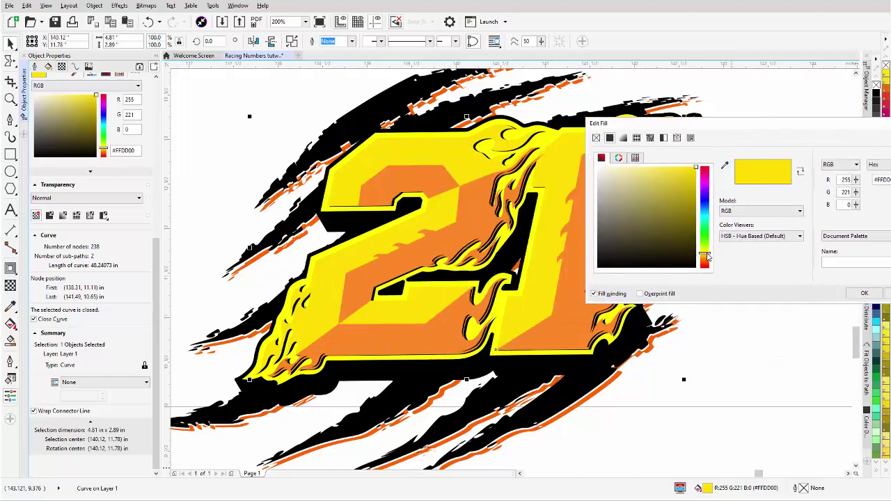
pyautogui.moveTo(706, 257); pyautogui.dragTo(706, 258)
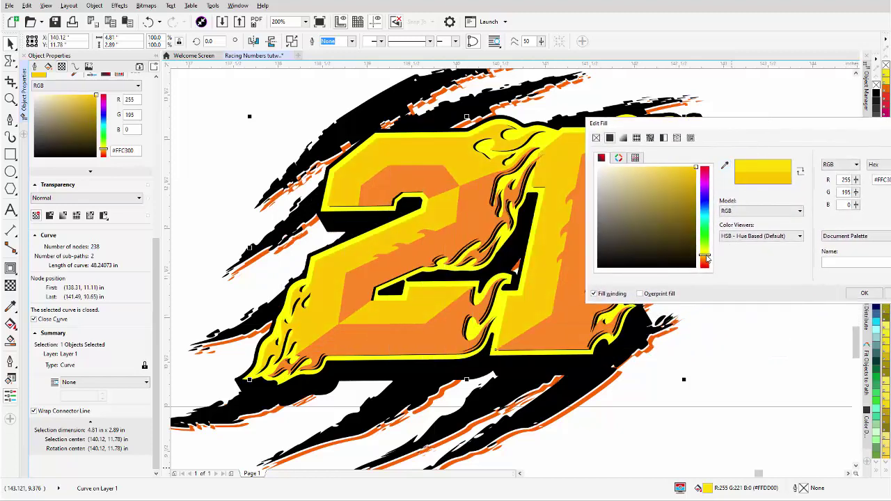
pyautogui.click(864, 293)
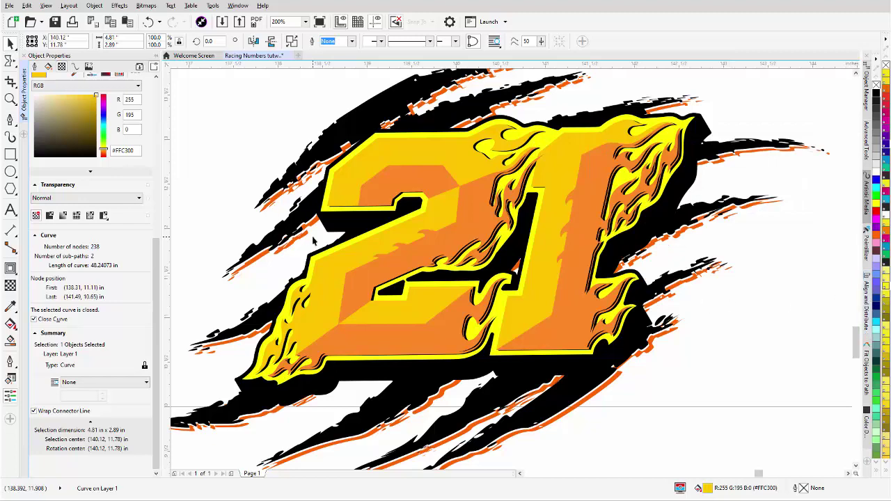
# Move the Furious Racing lettering from the finished logo to just above the recoloured 21
pyautogui.press('F3')
pyautogui.scroll(-1, 510, 271)
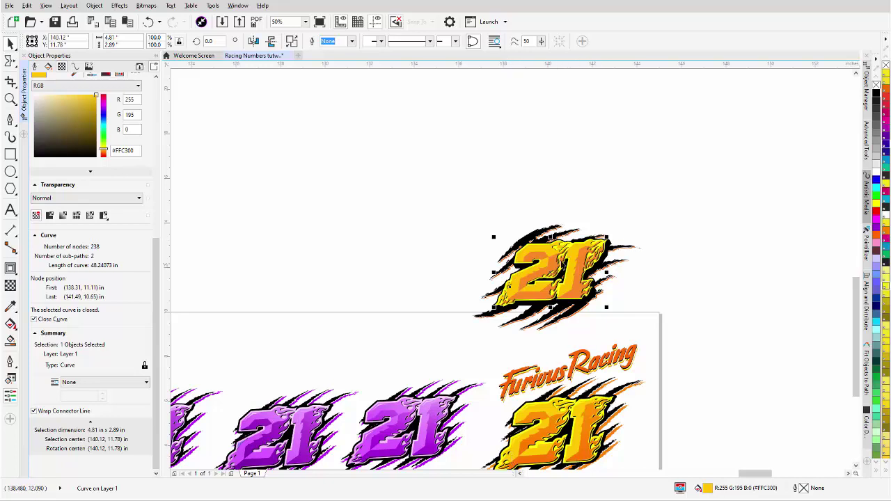
pyautogui.moveTo(527, 387); pyautogui.dragTo(480, 411)
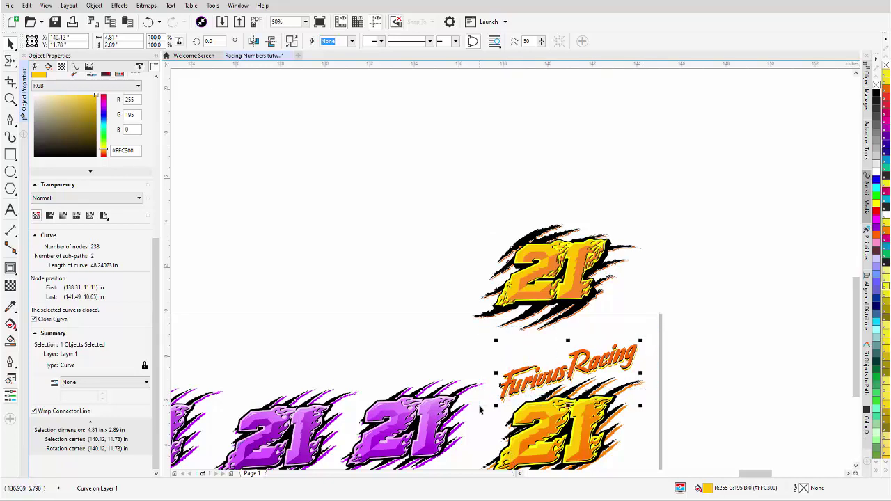
pyautogui.moveTo(572, 368); pyautogui.dragTo(567, 214)
# Draw a line about 0.5 in long across the 2's upper-left inner corner and Smart Fill the enclosed corner in purple
pyautogui.scroll(3, 515, 271)
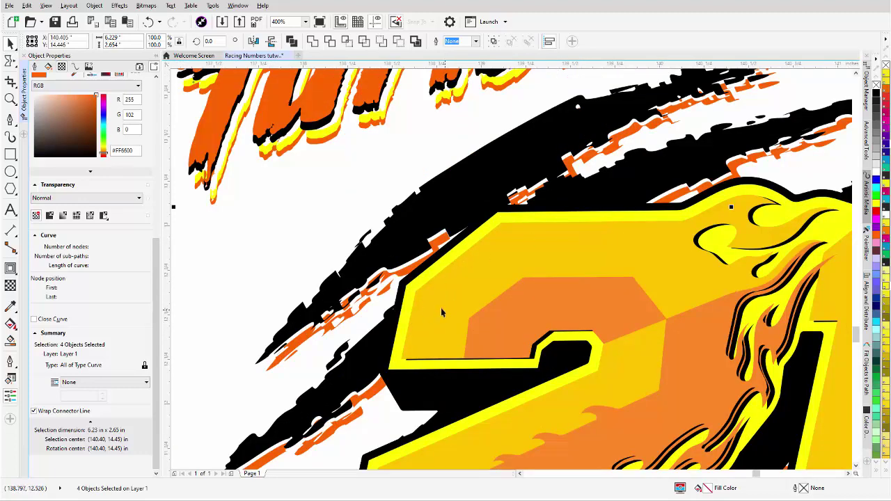
pyautogui.click(10, 119)
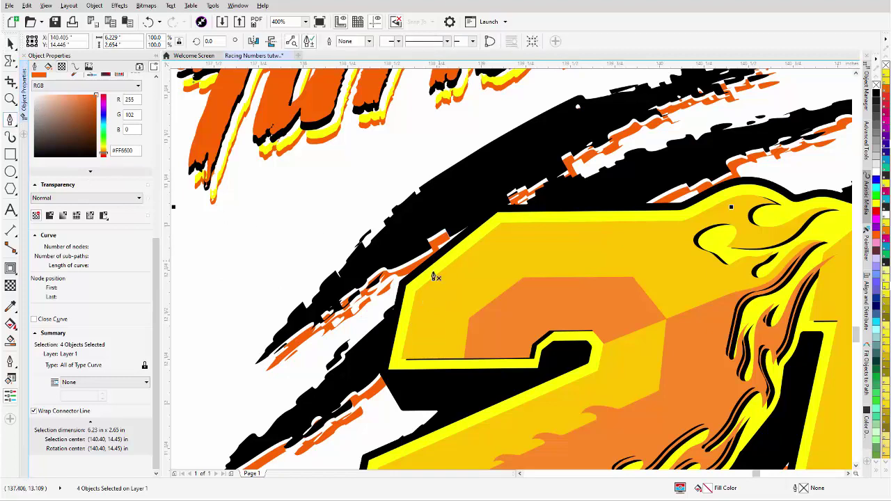
pyautogui.click(407, 327)
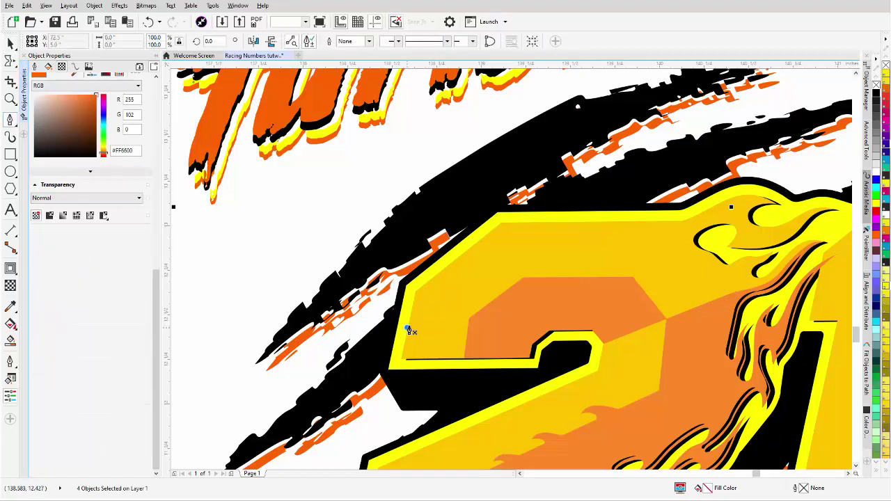
pyautogui.click(457, 255)
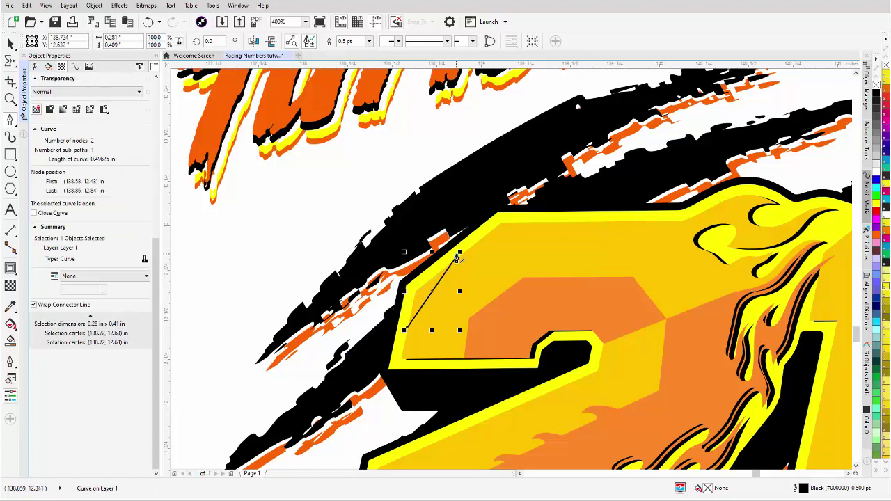
pyautogui.click(9, 340)
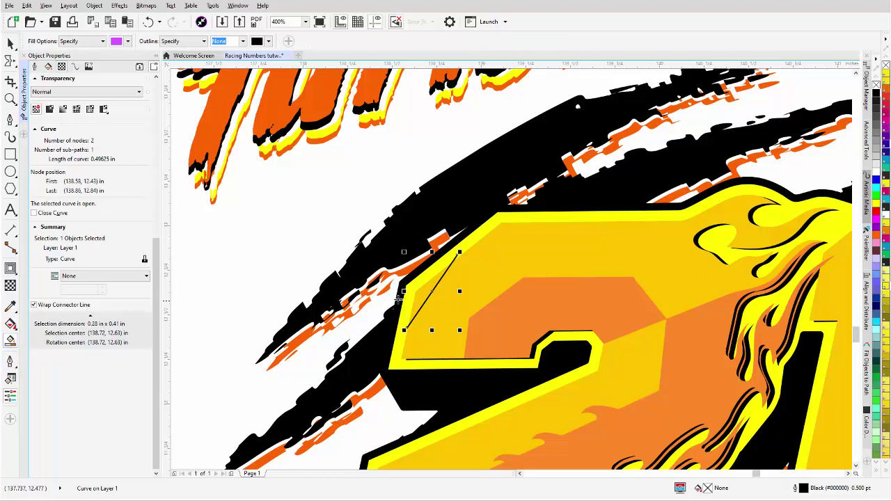
pyautogui.click(425, 289)
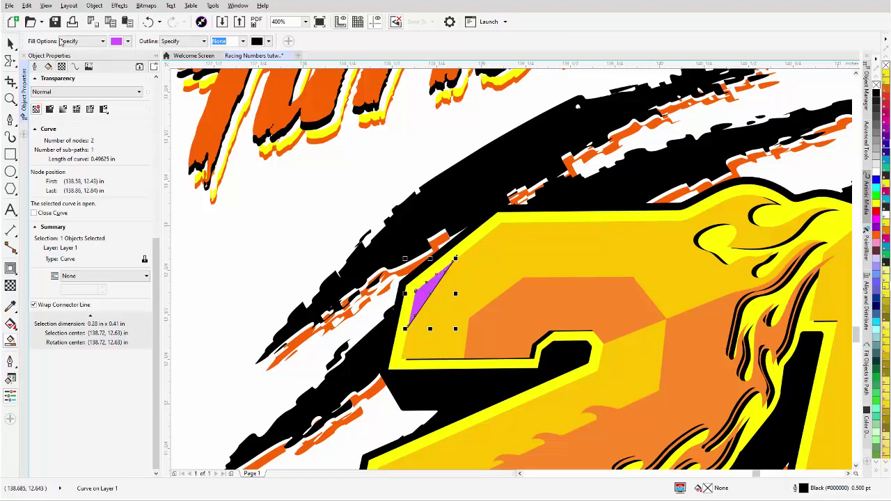
# Delete the construction line and move the purple corner shape about 0.02 in right and 0.01 in down
pyautogui.click(11, 43)
pyautogui.scroll(3, 418, 279)
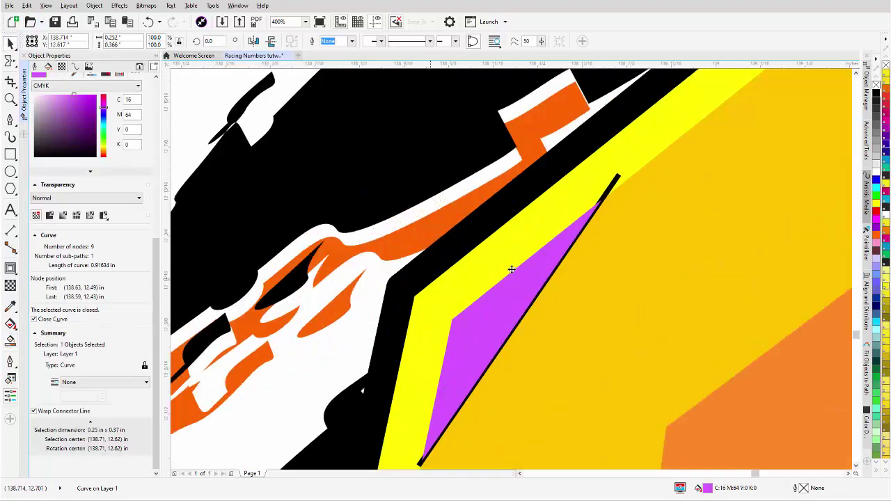
pyautogui.scroll(2, 511, 270)
pyautogui.click(704, 115)
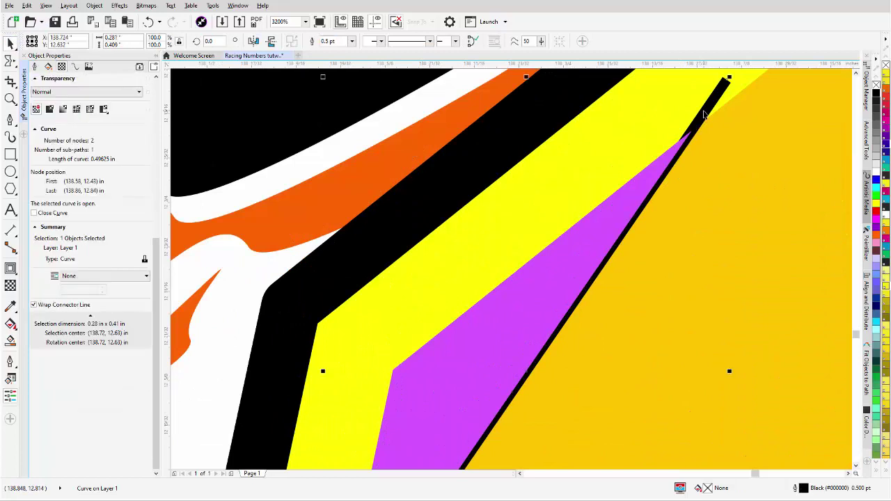
pyautogui.press('Delete')
pyautogui.click(492, 319)
pyautogui.scroll(-3, 501, 306)
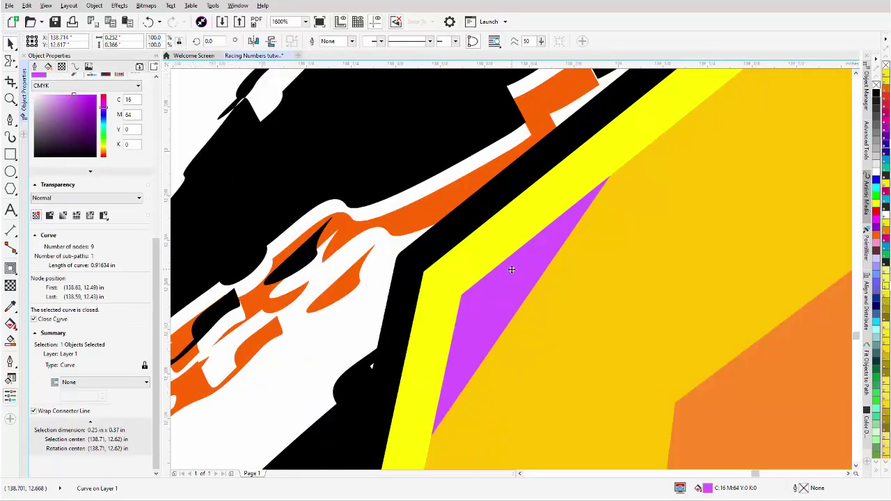
pyautogui.moveTo(517, 282); pyautogui.dragTo(517, 282)
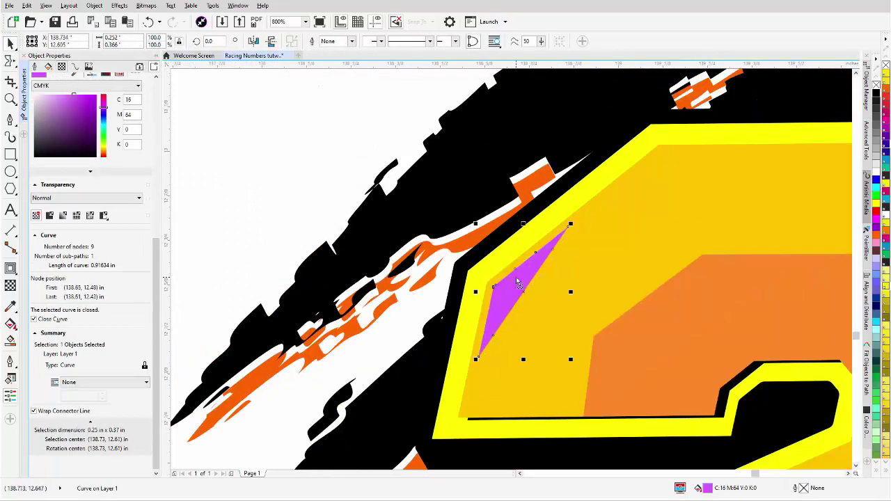
# Bend the purple shape's long edge inward using one added middle node, remove the extra nodes on that edge, and fill the shape white
pyautogui.press('F10')
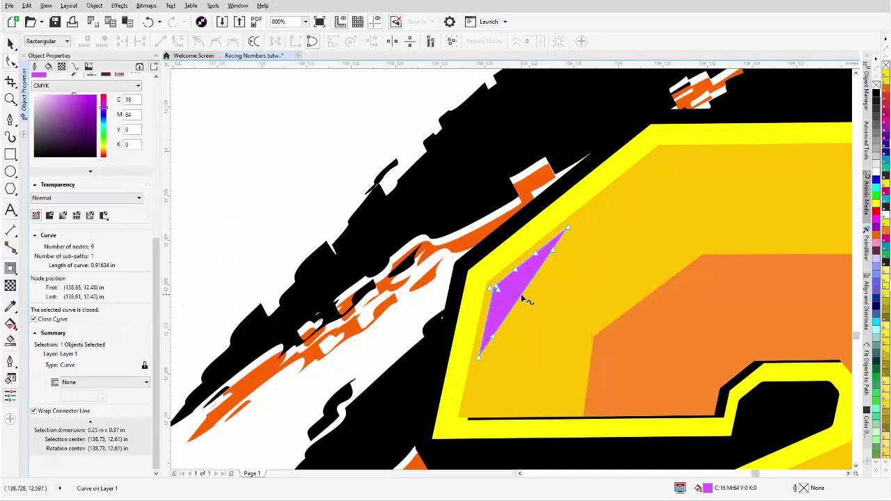
pyautogui.doubleClick(521, 297)
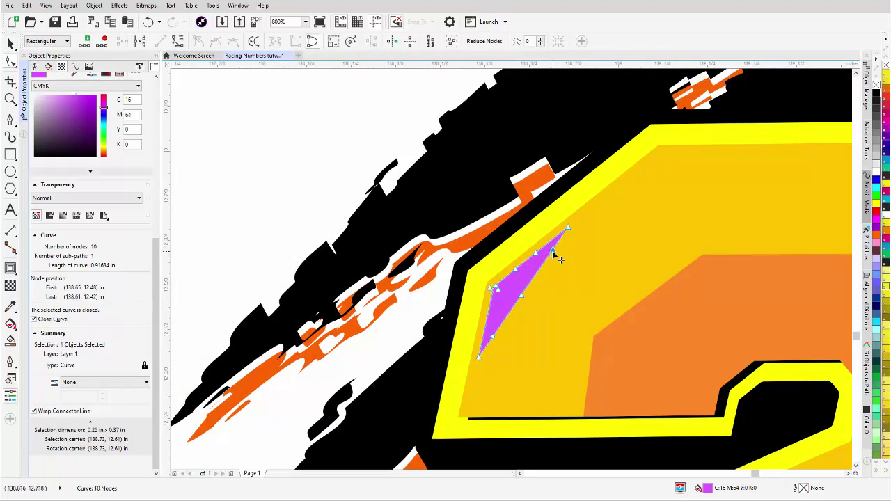
pyautogui.press('Delete')
pyautogui.moveTo(521, 295); pyautogui.dragTo(508, 294)
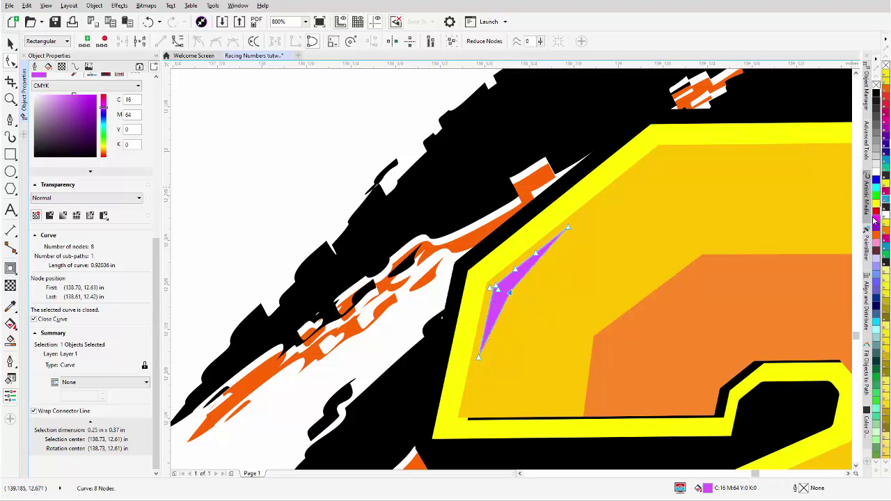
pyautogui.click(876, 173)
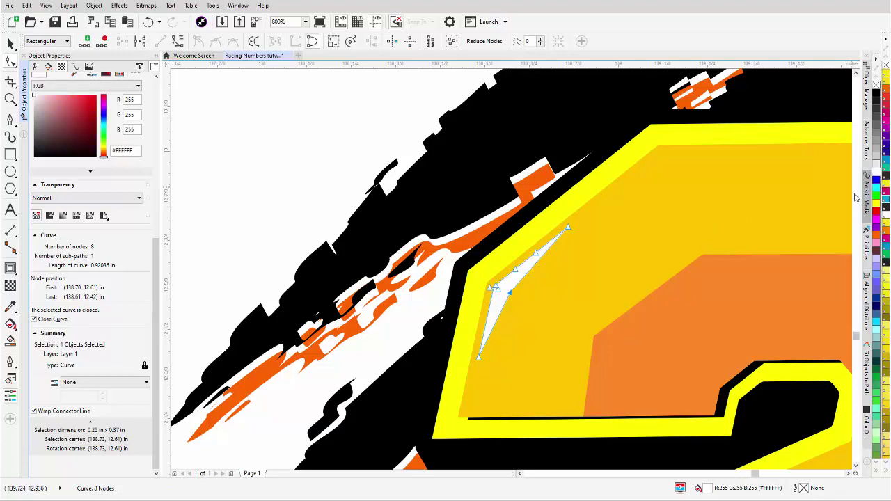
# Apply a linear transparency to the white corner highlight so it fades diagonally toward its lower end, angled about -124.6°
pyautogui.click(10, 286)
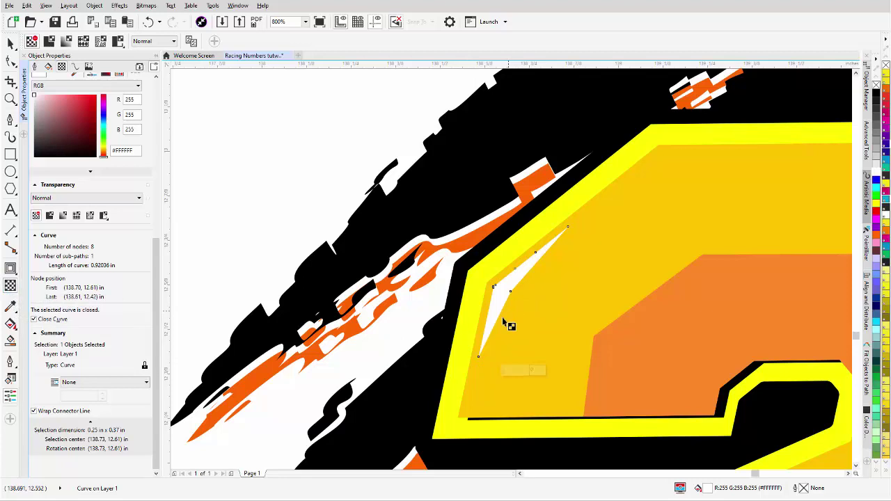
pyautogui.moveTo(469, 380); pyautogui.dragTo(446, 445)
pyautogui.moveTo(469, 381); pyautogui.dragTo(573, 188)
pyautogui.scroll(-2, 610, 213)
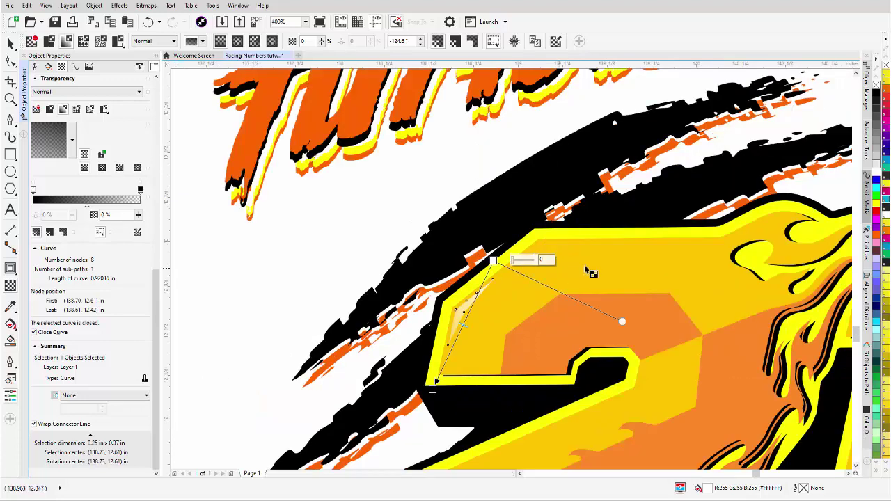
pyautogui.click(11, 60)
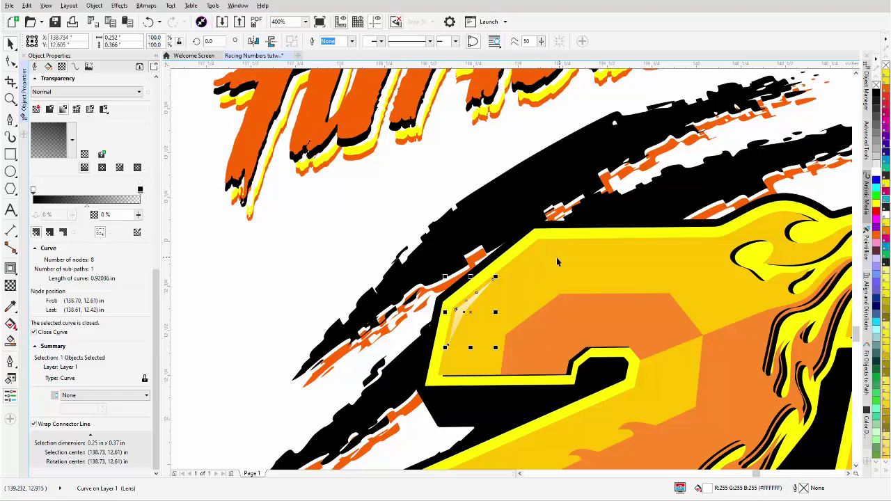
# Draw a line about 0.45 in long across the inner corner at the start of the 2's top edge and Smart Fill the enclosed corner purple
pyautogui.scroll(-2, 537, 263)
pyautogui.scroll(2, 536, 263)
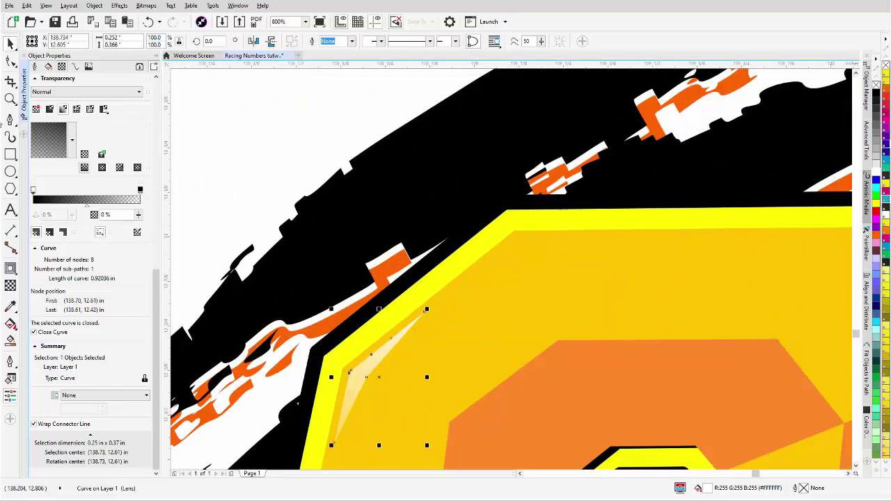
pyautogui.click(9, 120)
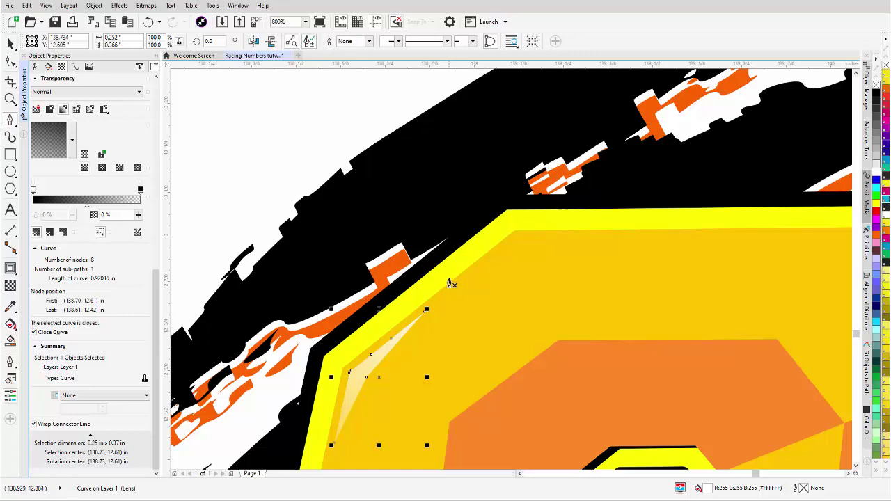
pyautogui.click(446, 279)
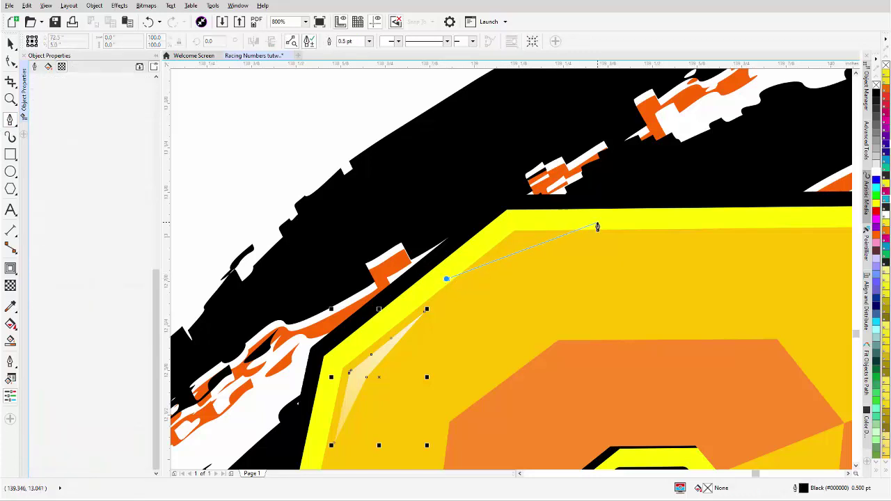
pyautogui.doubleClick(598, 224)
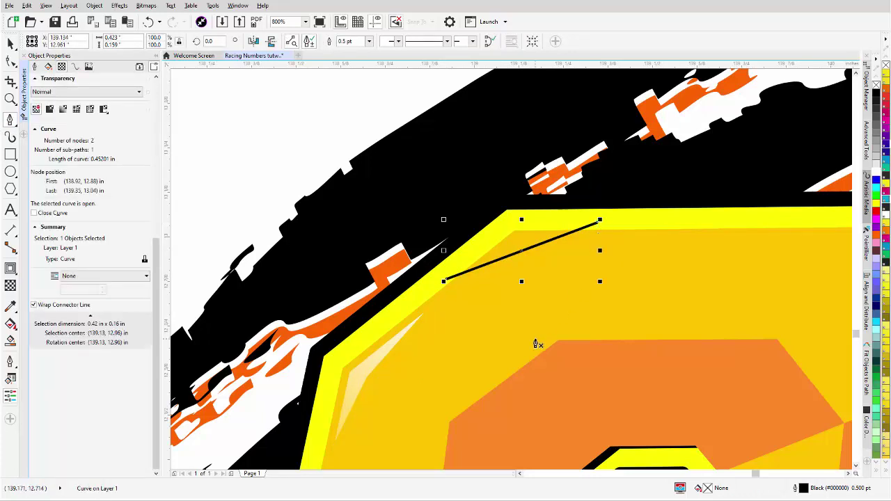
pyautogui.click(10, 341)
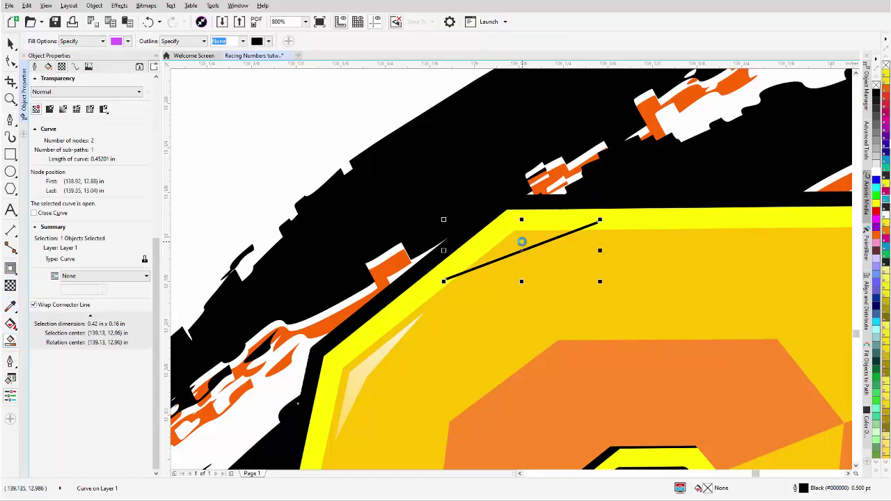
pyautogui.click(521, 242)
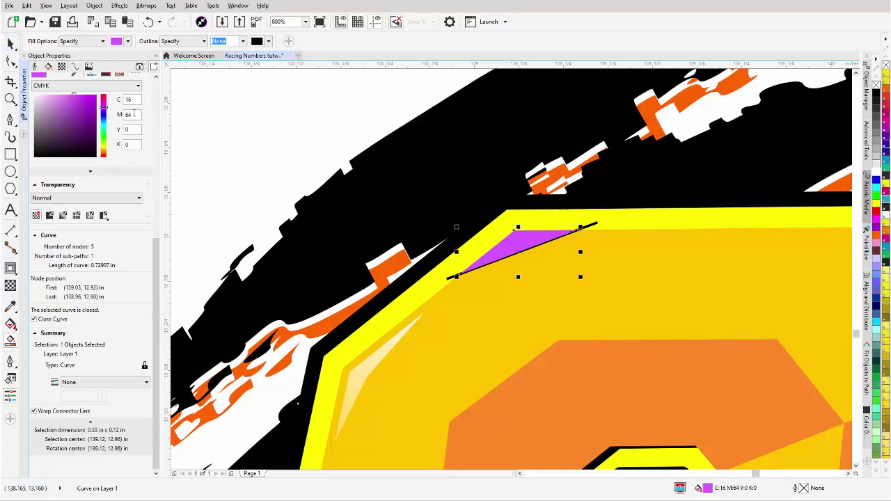
# Delete the construction line on the 2 and move the purple corner shape about 0.01 in right and 0.015 in down
pyautogui.press('space')
pyautogui.click(593, 228)
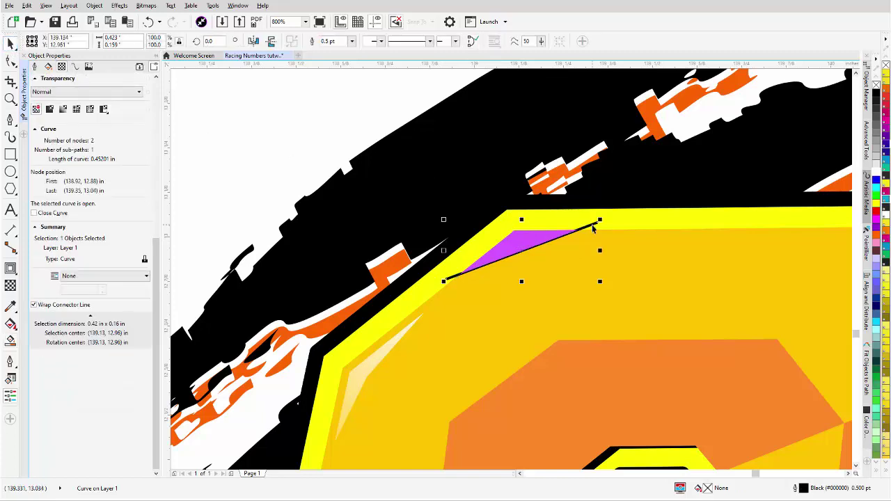
pyautogui.press('Delete')
pyautogui.click(521, 241)
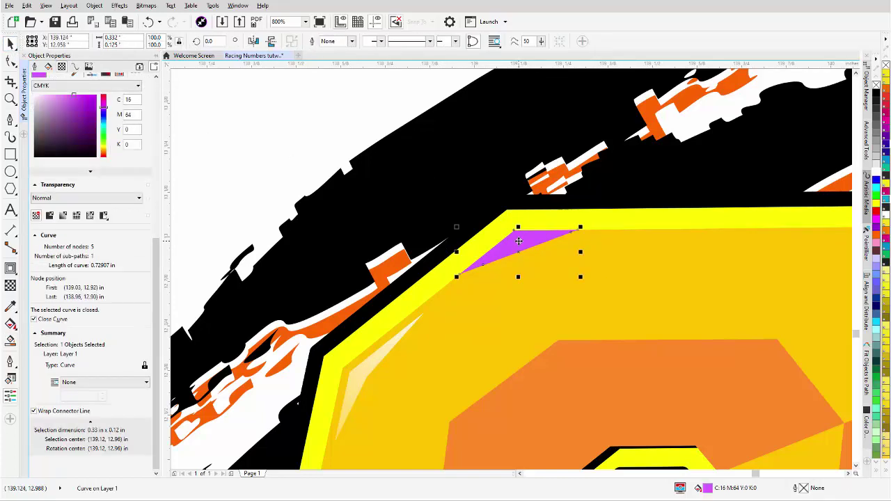
pyautogui.moveTo(524, 259); pyautogui.dragTo(523, 258)
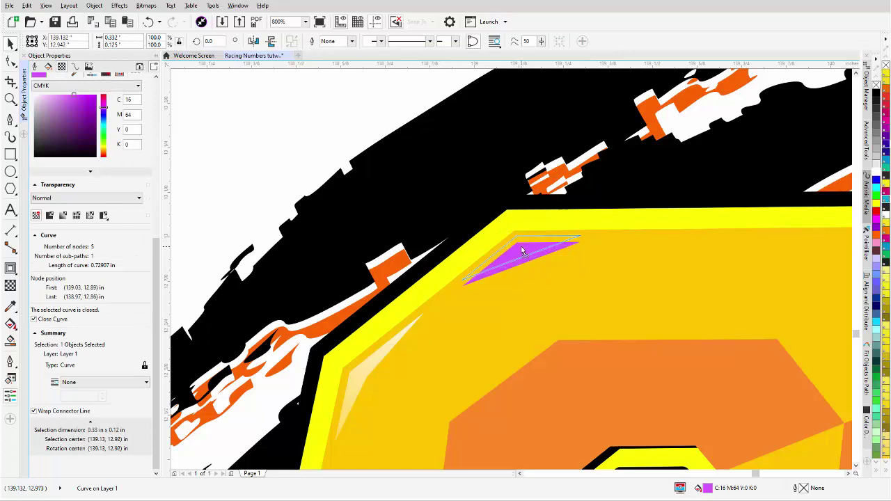
# Remove the extra nodes on the 2's purple corner shape, bend its long edge inward with one added middle node, and fill it white
pyautogui.press('F10')
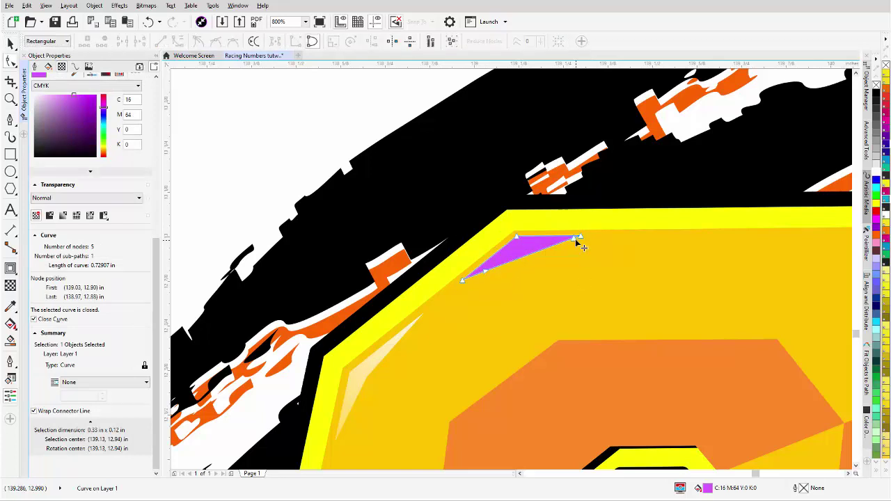
pyautogui.doubleClick(573, 239)
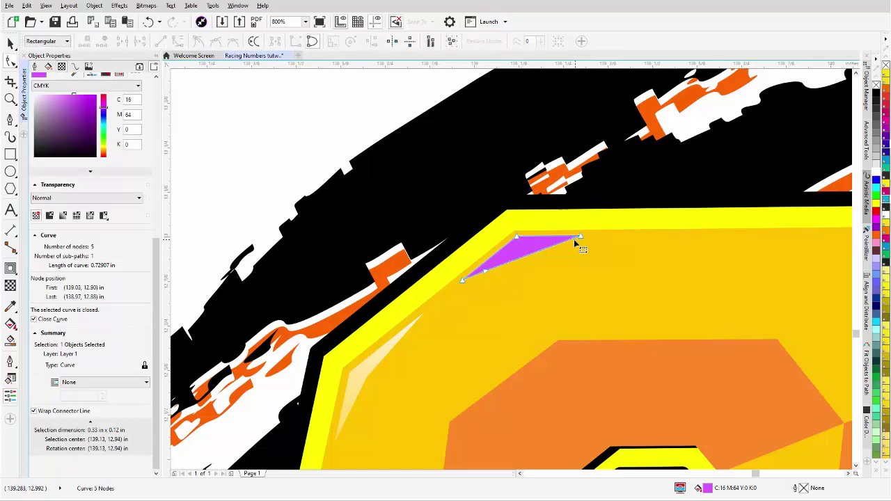
pyautogui.doubleClick(486, 272)
pyautogui.doubleClick(527, 257)
pyautogui.moveTo(525, 257); pyautogui.dragTo(521, 248)
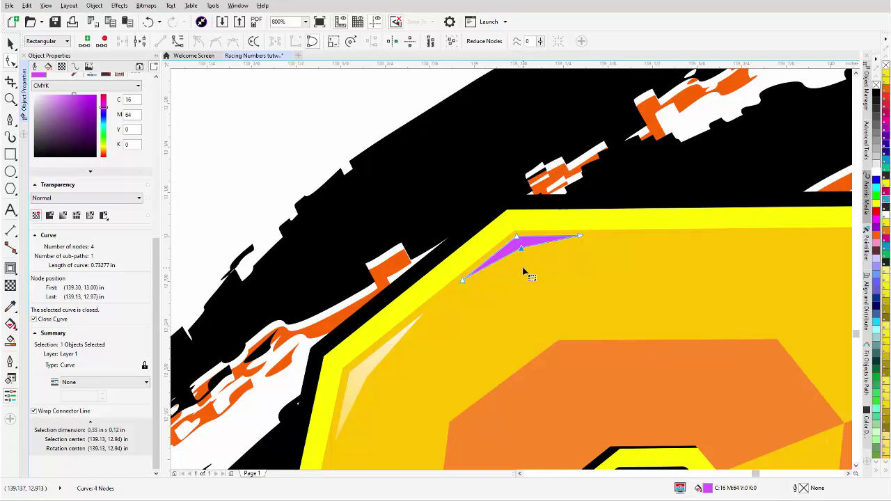
pyautogui.click(876, 176)
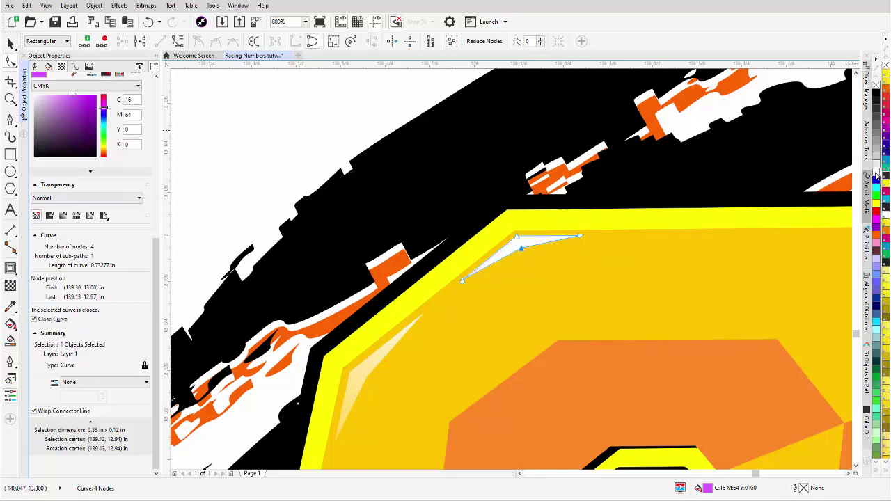
# Apply a linear transparency to the 2's new white corner highlight, fading it toward its lower-left tip at about -118.3°
pyautogui.click(10, 286)
pyautogui.moveTo(572, 208); pyautogui.dragTo(647, 308)
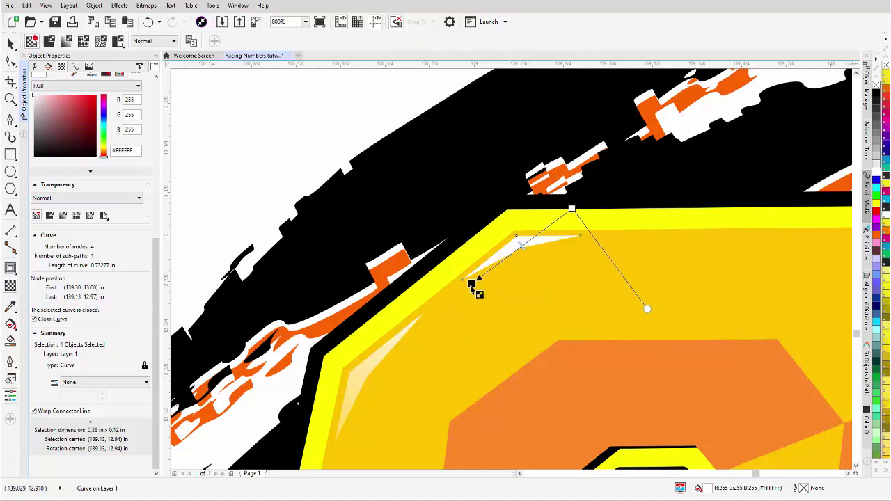
pyautogui.click(572, 208)
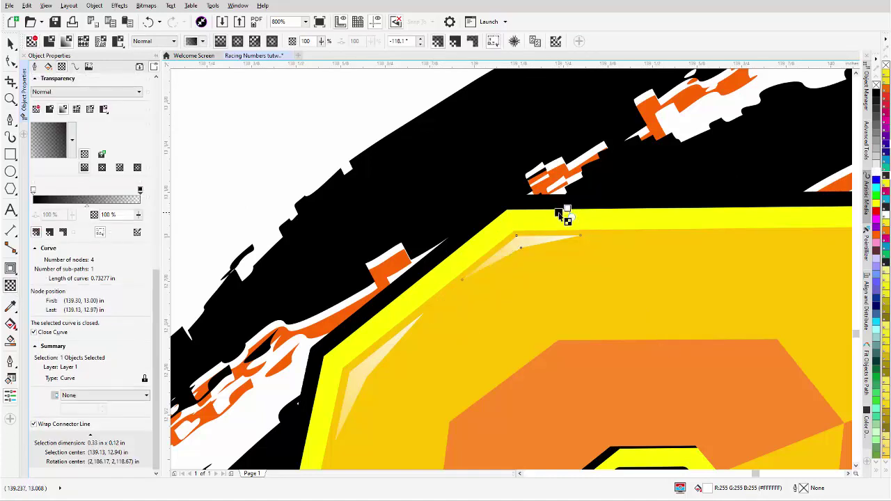
pyautogui.moveTo(558, 211); pyautogui.dragTo(440, 299)
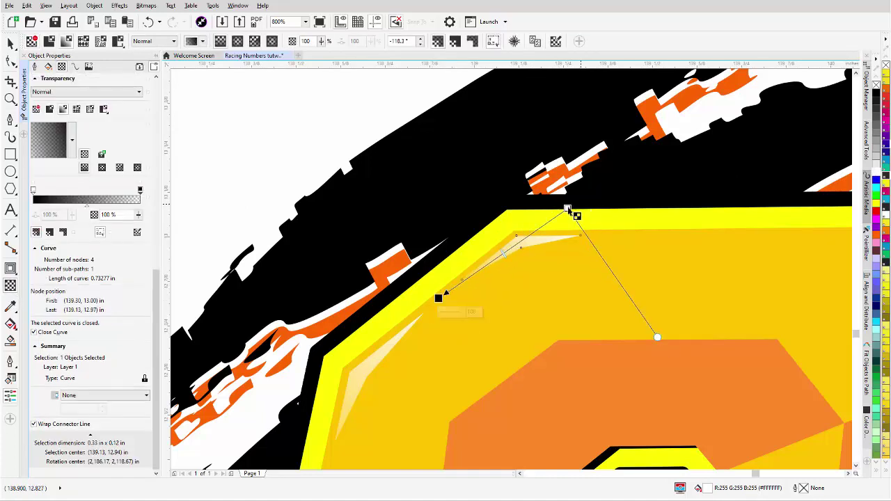
pyautogui.moveTo(568, 210); pyautogui.dragTo(558, 216)
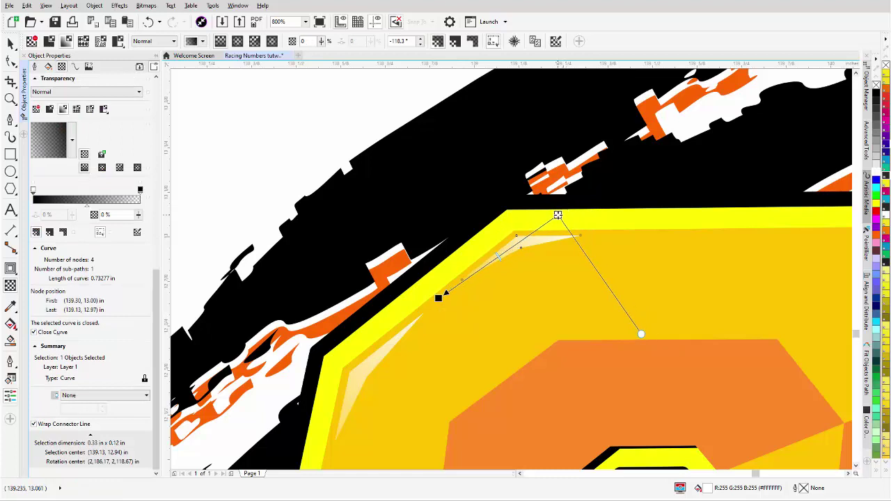
# Adjust the linear transparency of the 2's first, lower-left corner highlight to an angle of about -131.8°
pyautogui.click(369, 372)
pyautogui.moveTo(425, 272); pyautogui.dragTo(432, 321)
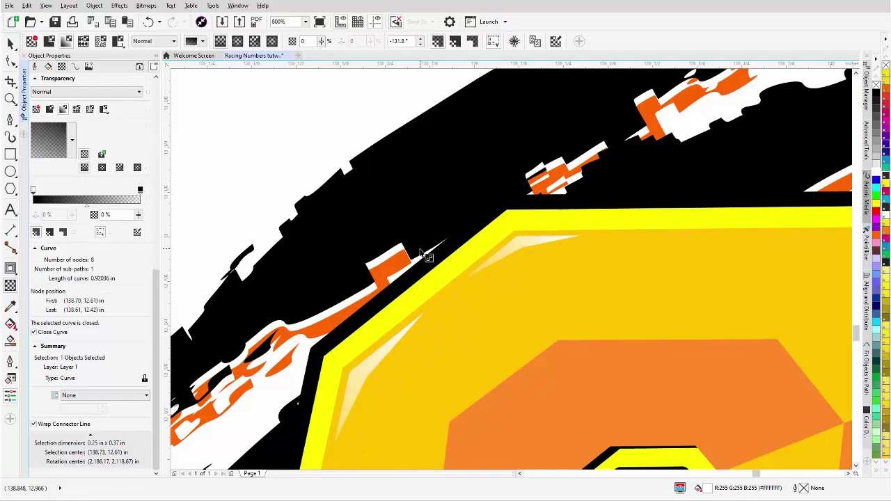
pyautogui.scroll(-3, 525, 277)
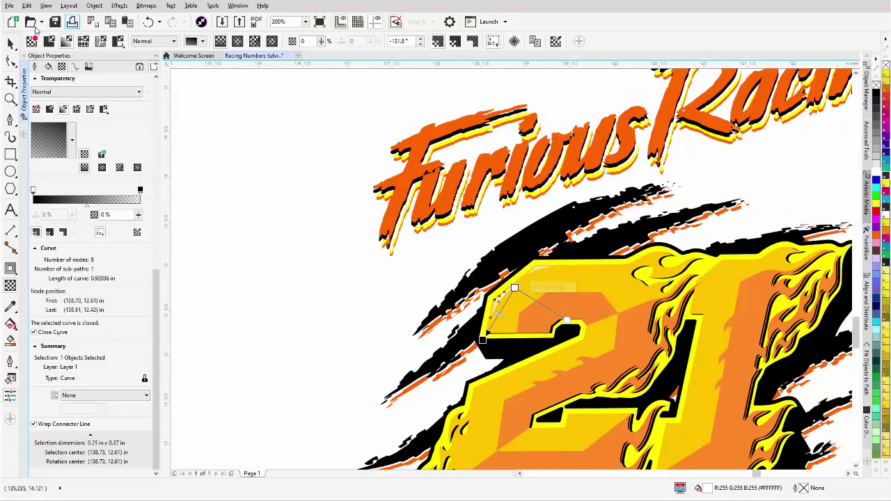
pyautogui.click(10, 61)
# Draw a line about 0.47 in long across the 1's upper-left inner corner and Smart Fill the enclosed corner in purple
pyautogui.scroll(3, 515, 237)
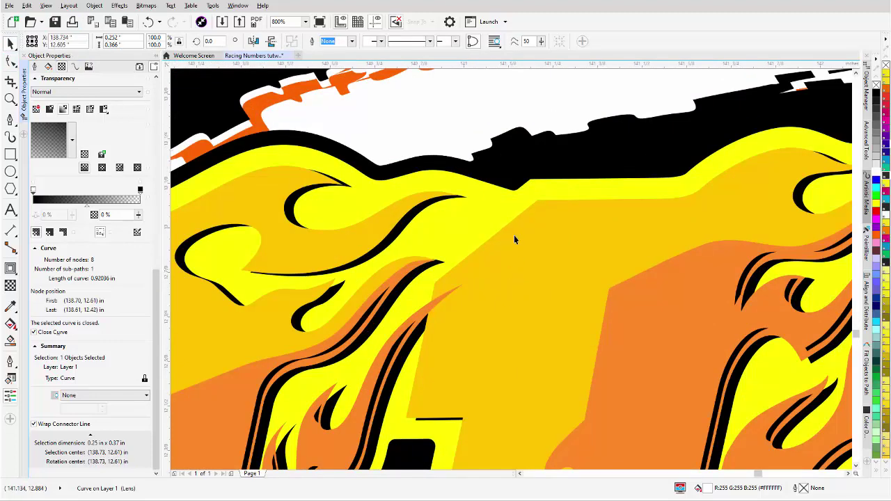
pyautogui.click(10, 120)
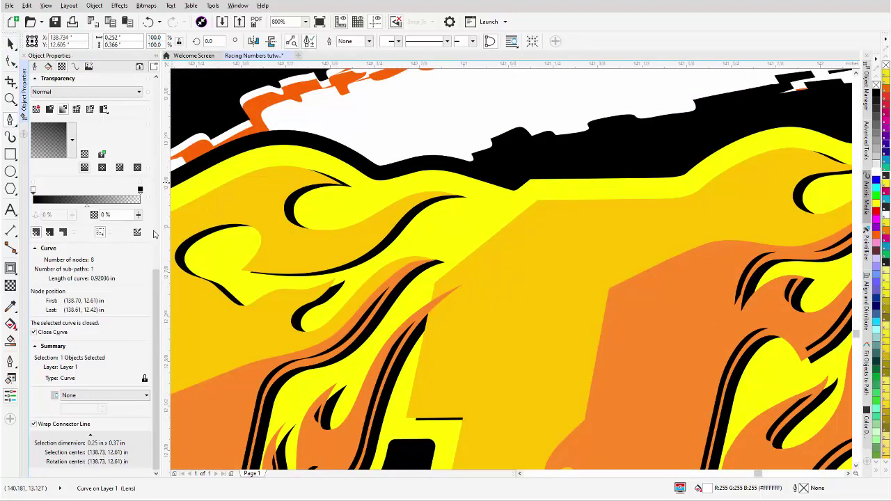
pyautogui.click(469, 249)
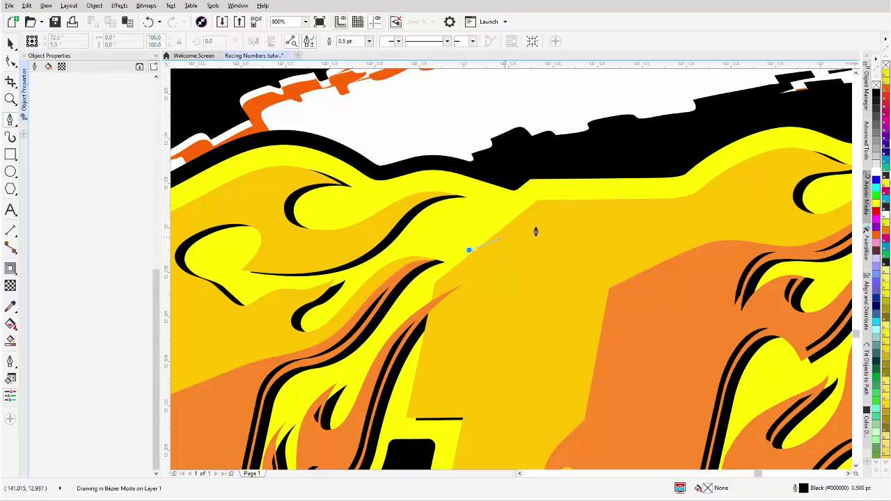
pyautogui.click(625, 198)
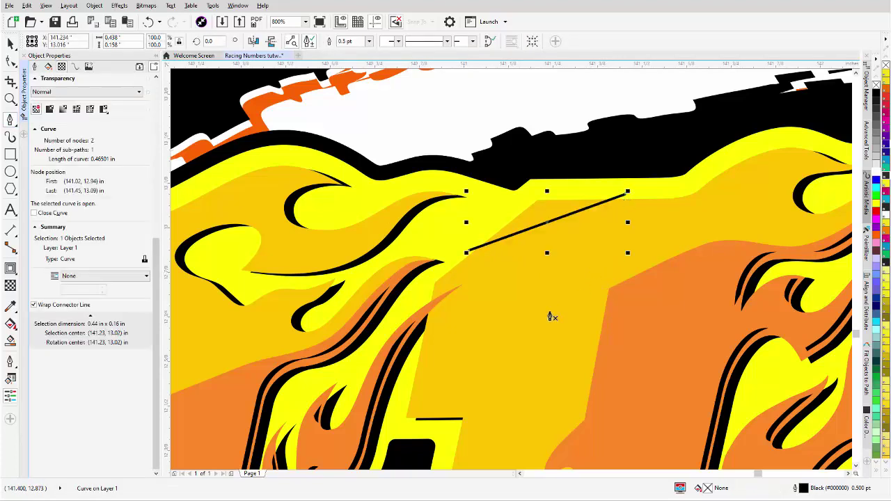
pyautogui.click(11, 342)
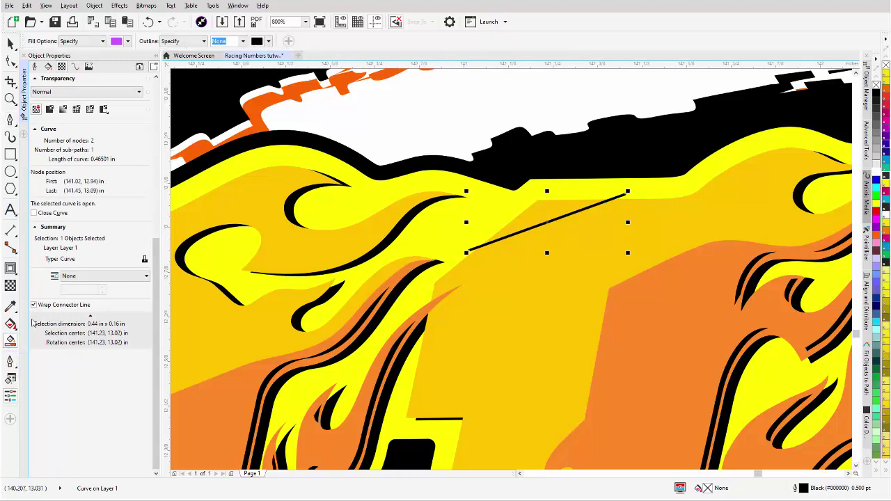
pyautogui.click(527, 215)
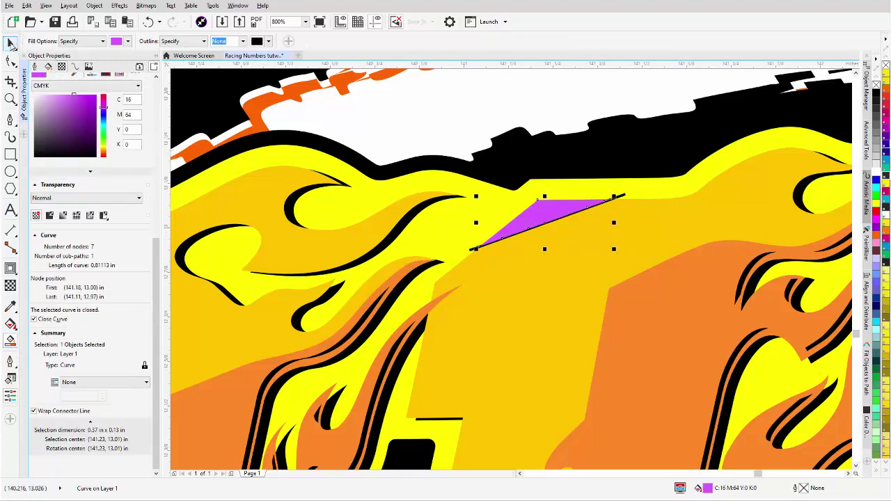
# Delete the construction line on the 1 and move its purple corner shape about 0.01 in right and 0.02 in down
pyautogui.click(10, 43)
pyautogui.click(624, 199)
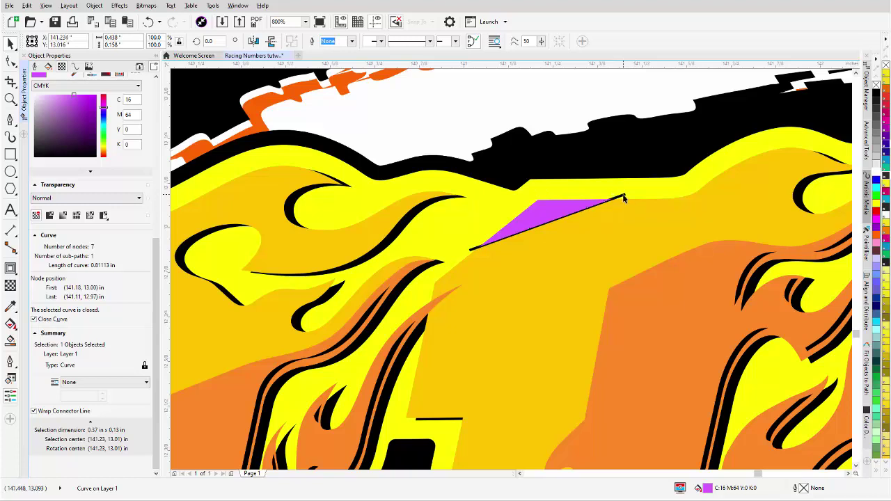
pyautogui.press('Delete')
pyautogui.click(552, 211)
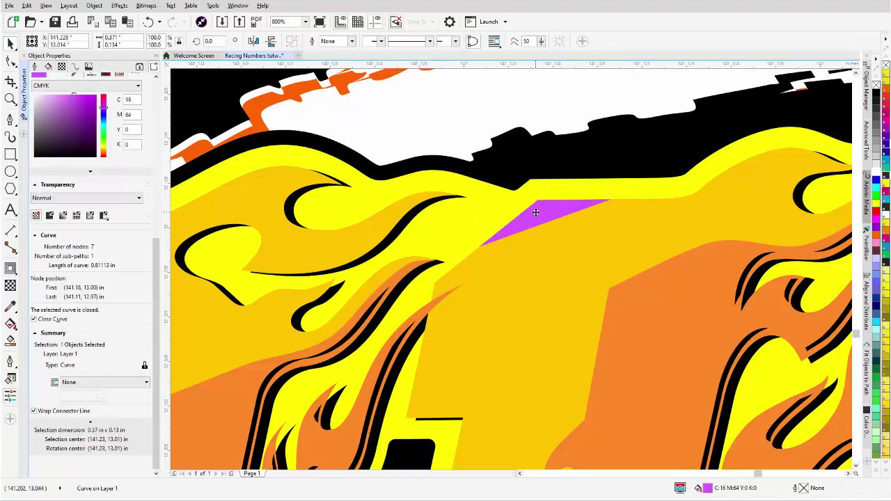
pyautogui.click(538, 220)
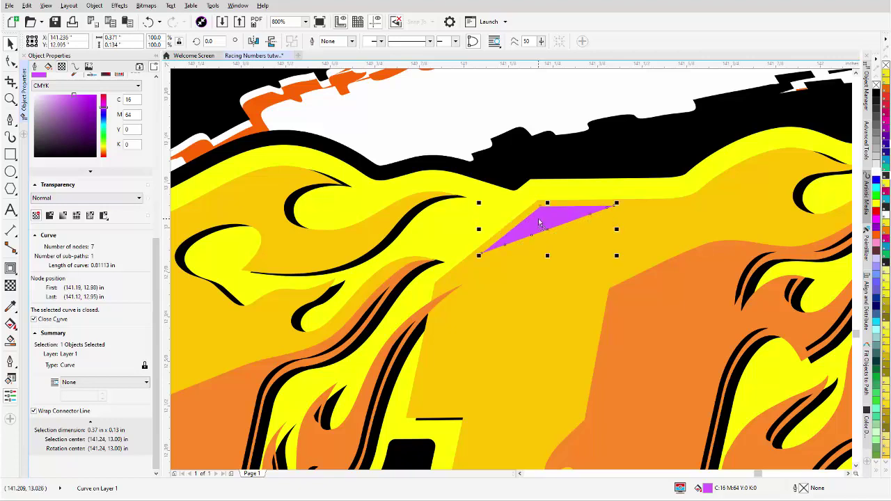
# Remove the four extra nodes on the 1's purple shape, bend its long edge inward with one added middle node, and fill it white
pyautogui.press('F10')
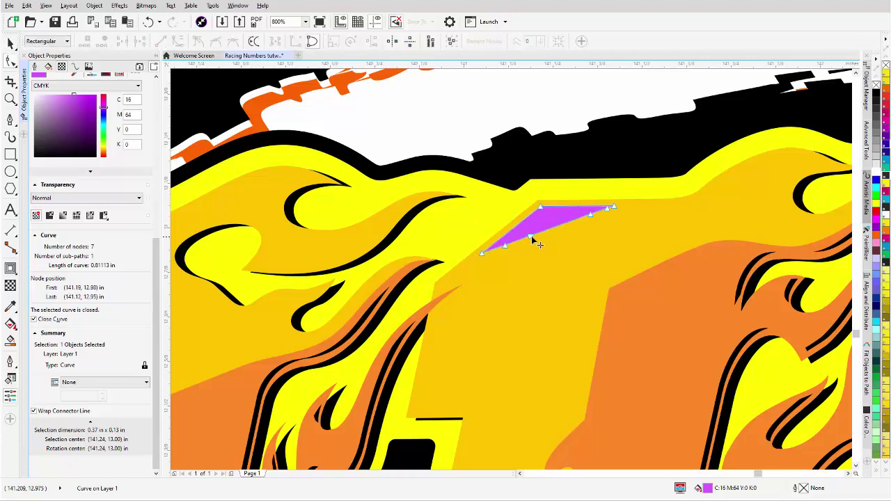
pyautogui.doubleClick(531, 238)
pyautogui.doubleClick(505, 247)
pyautogui.doubleClick(590, 217)
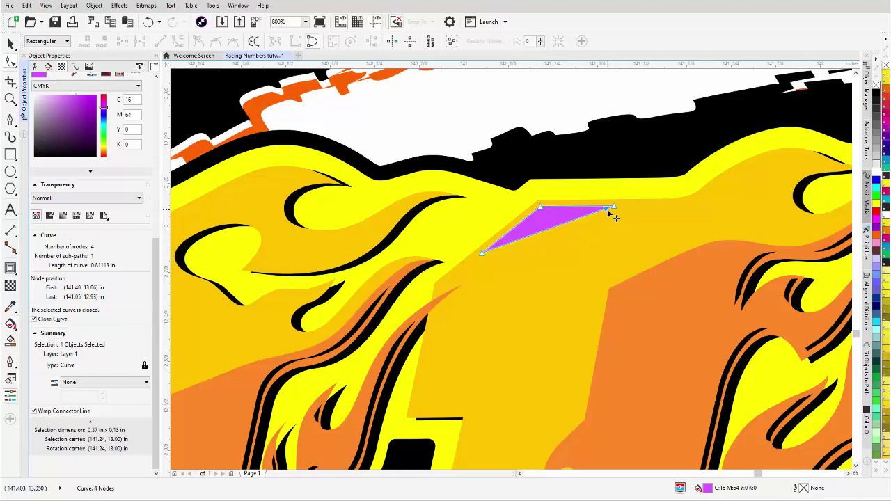
pyautogui.doubleClick(608, 211)
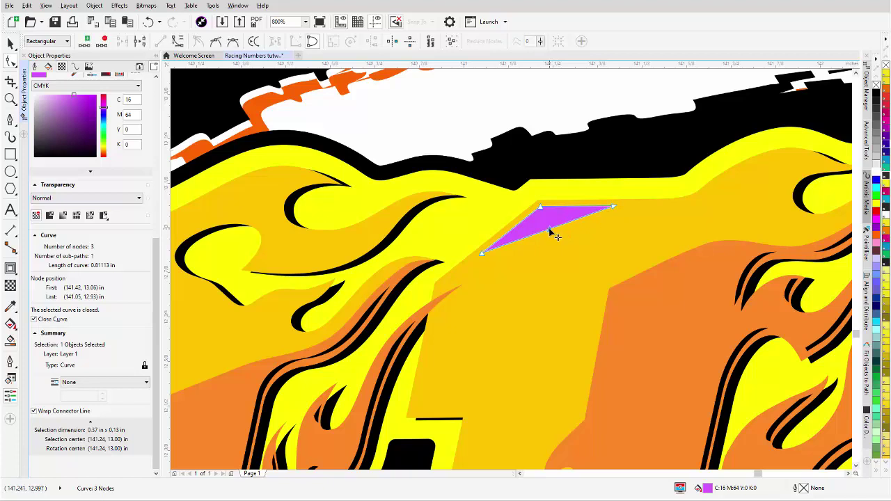
pyautogui.doubleClick(550, 230)
pyautogui.moveTo(550, 230); pyautogui.dragTo(544, 220)
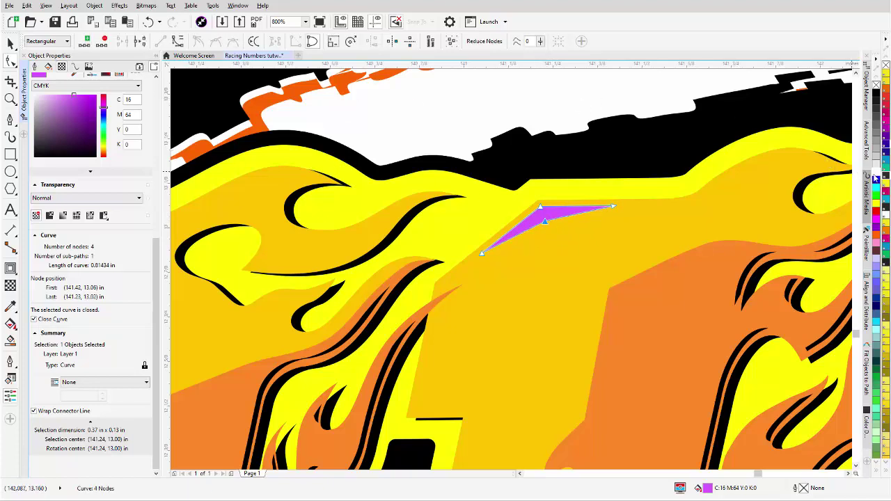
pyautogui.click(876, 176)
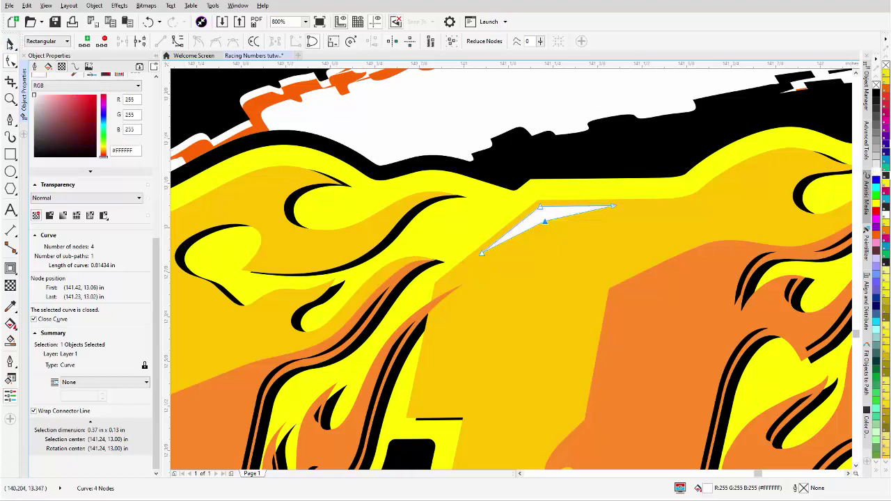
# Apply a linear transparency to the 1's white corner highlight, fading it toward its lower-left tip at about -128.1°
pyautogui.click(10, 43)
pyautogui.click(11, 285)
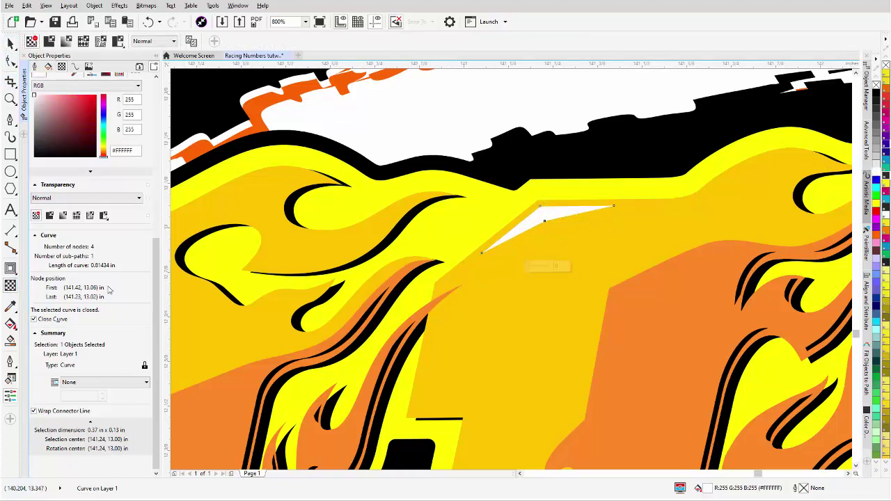
pyautogui.moveTo(627, 187); pyautogui.dragTo(453, 268)
pyautogui.scroll(-3, 480, 265)
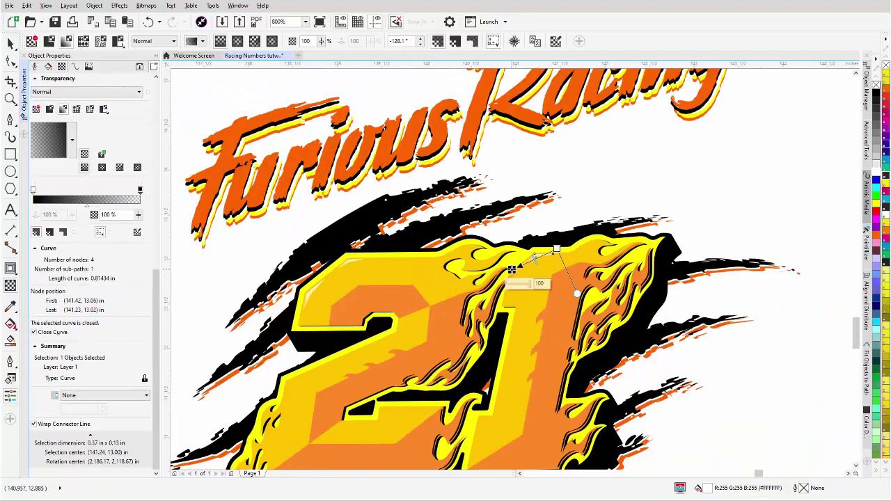
# Group the finished 21 with its slashes, and group the four Furious Racing lettering curves separately
pyautogui.scroll(-1, 511, 269)
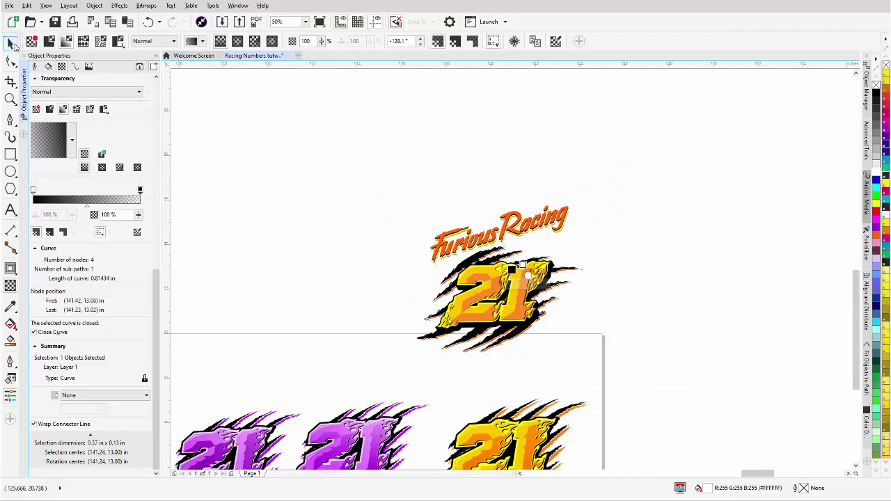
pyautogui.click(14, 45)
pyautogui.click(272, 239)
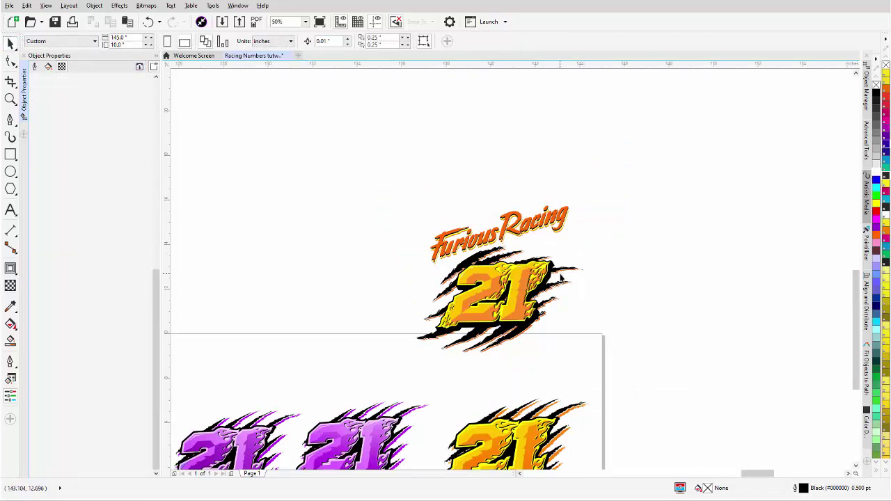
pyautogui.scroll(2, 561, 277)
pyautogui.moveTo(557, 220); pyautogui.dragTo(229, 398)
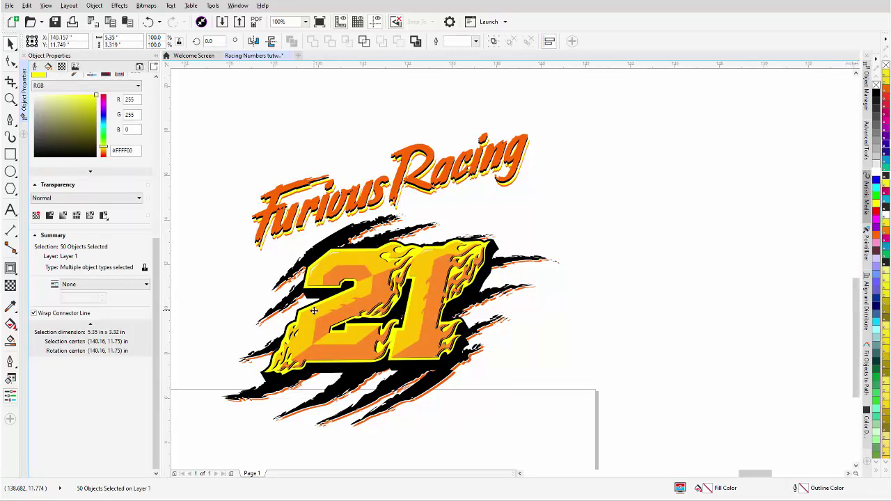
pyautogui.scroll(-2, 672, 223)
pyautogui.moveTo(672, 212); pyautogui.dragTo(427, 356)
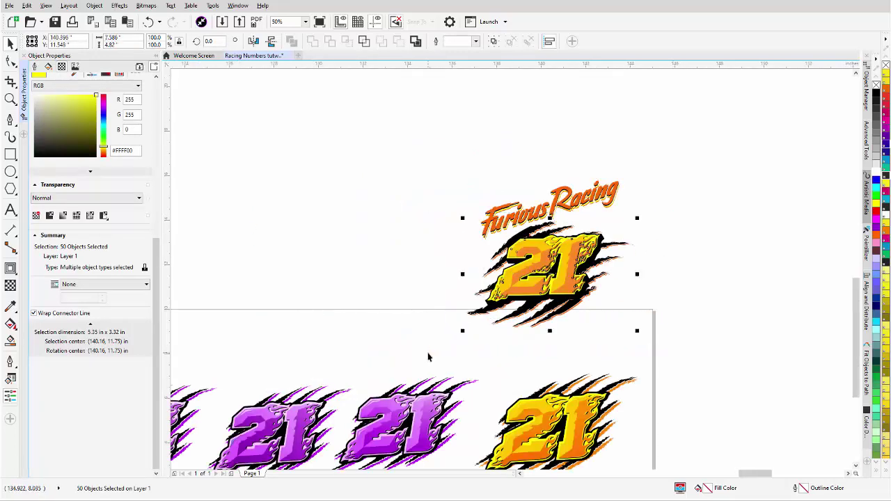
pyautogui.hotkey('ctrl', 'g')
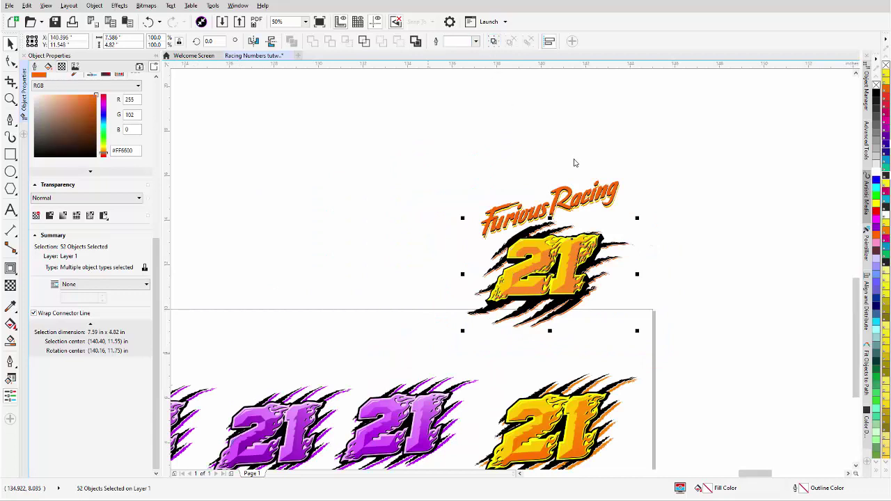
pyautogui.moveTo(623, 183); pyautogui.dragTo(413, 257)
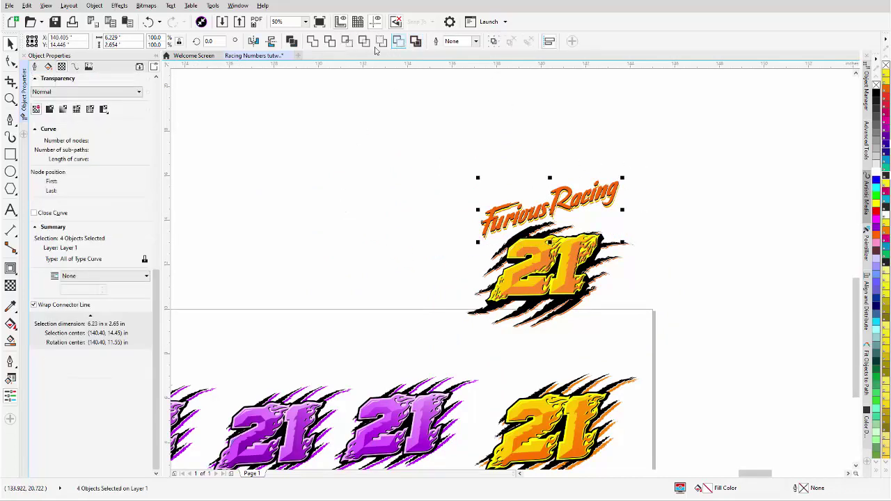
pyautogui.hotkey('ctrl', 'g')
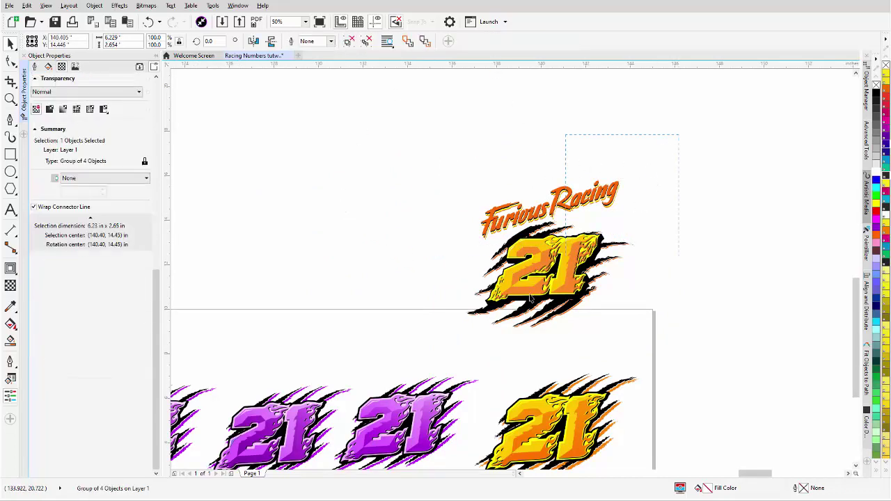
# Place a copy of the plain red T-shirt image in the empty area above and to the right of the page
pyautogui.hotkey('ctrl', 'a')
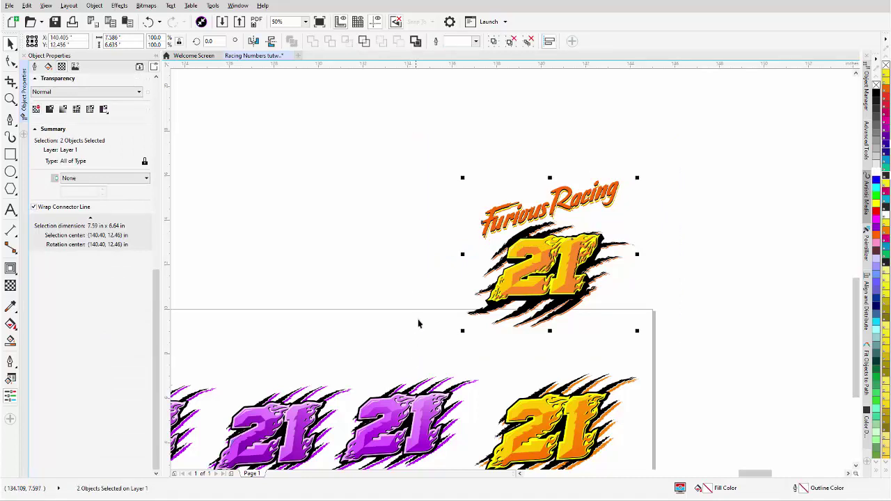
pyautogui.scroll(-4, 512, 274)
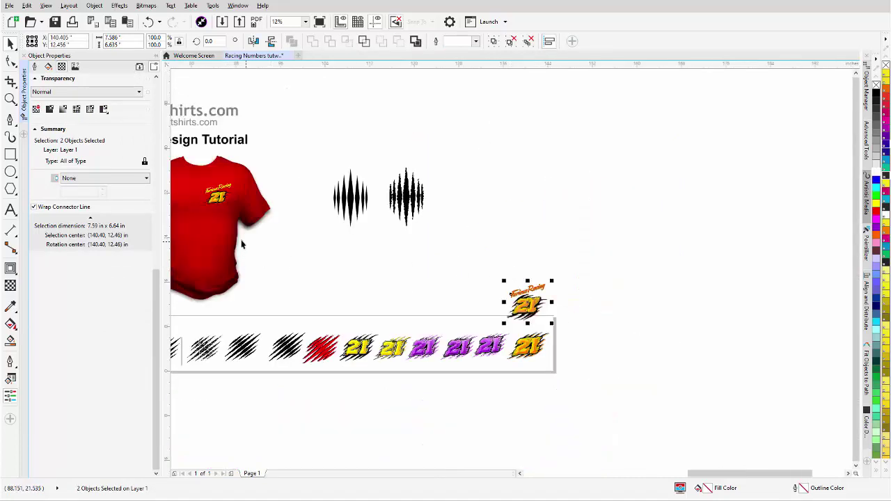
pyautogui.click(219, 242)
pyautogui.moveTo(219, 242); pyautogui.dragTo(651, 211)
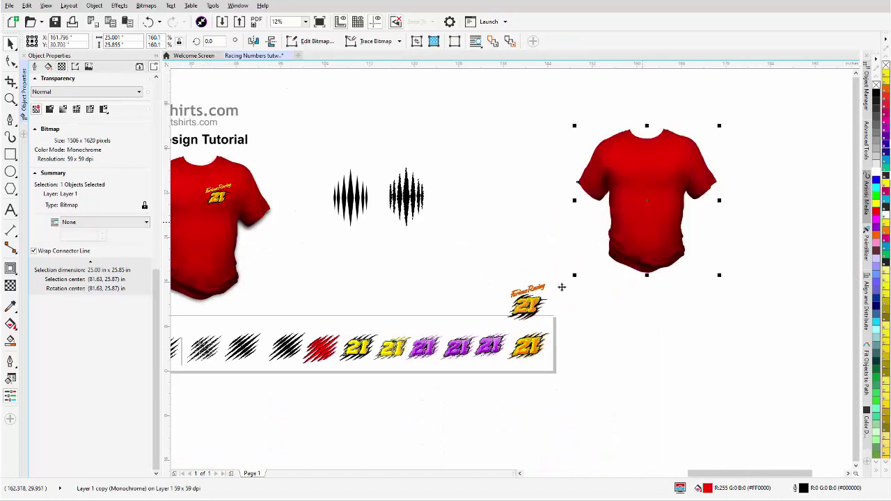
# Move the lettering and 21 groups together onto the upper chest of the copied red T-shirt
pyautogui.moveTo(568, 274); pyautogui.dragTo(485, 328)
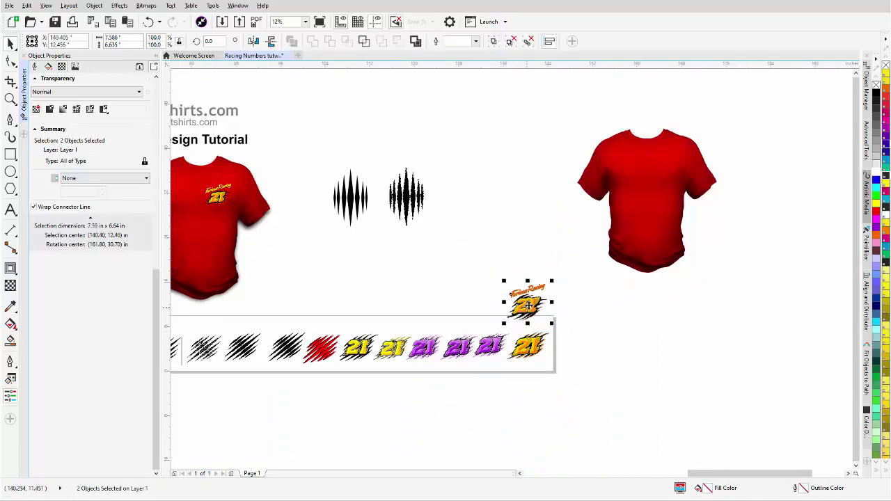
pyautogui.moveTo(546, 301); pyautogui.dragTo(649, 180)
pyautogui.scroll(2, 649, 180)
pyautogui.scroll(1, 502, 298)
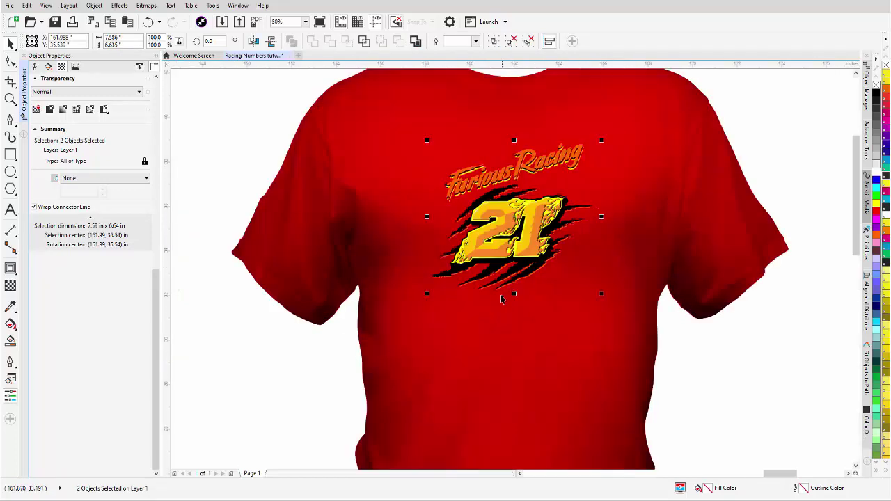
pyautogui.click(719, 345)
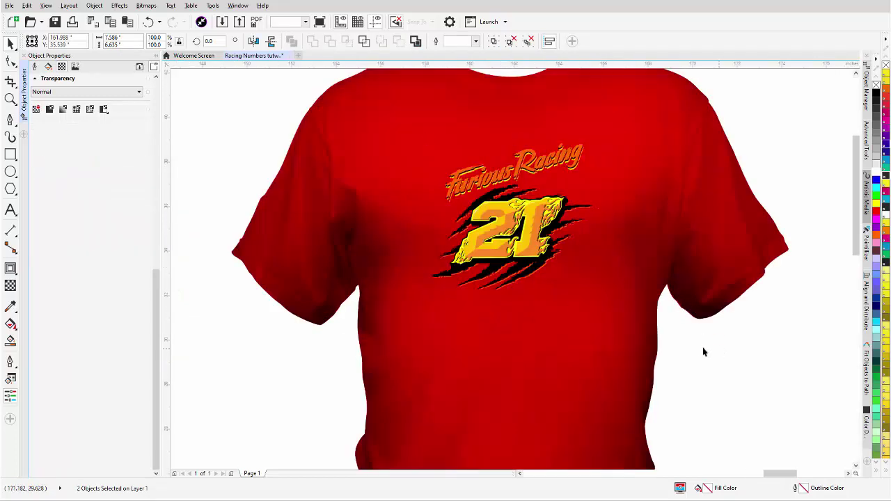
# Fill the entire Furious Racing lettering group on the shirt with yellow
pyautogui.click(532, 268)
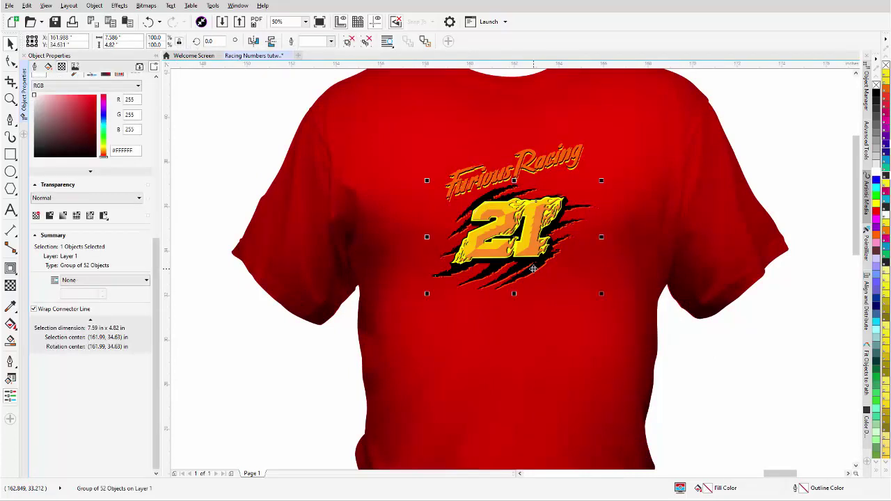
pyautogui.scroll(1, 532, 268)
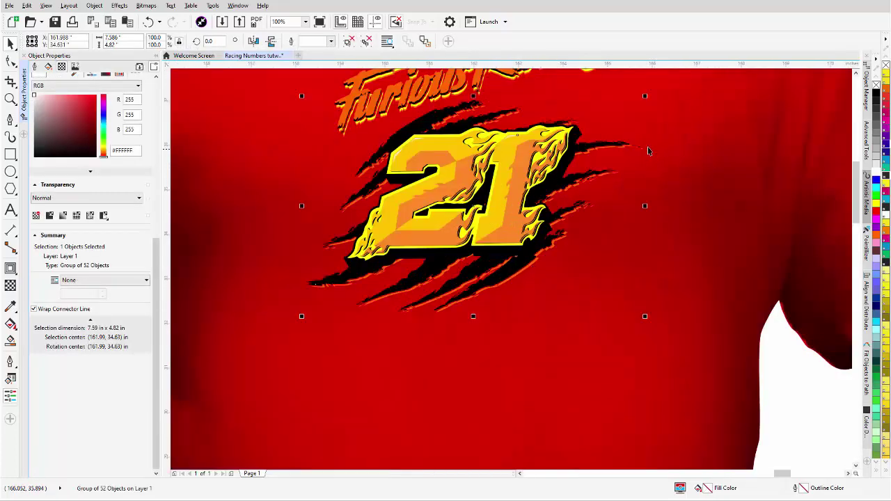
pyautogui.scroll(-1, 457, 236)
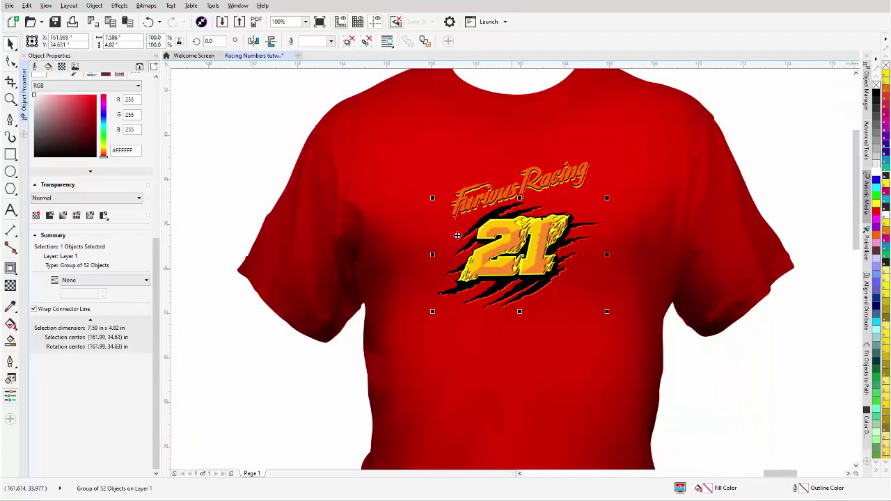
pyautogui.keyDown('ctrl'); pyautogui.click(583, 178); pyautogui.keyUp('ctrl')
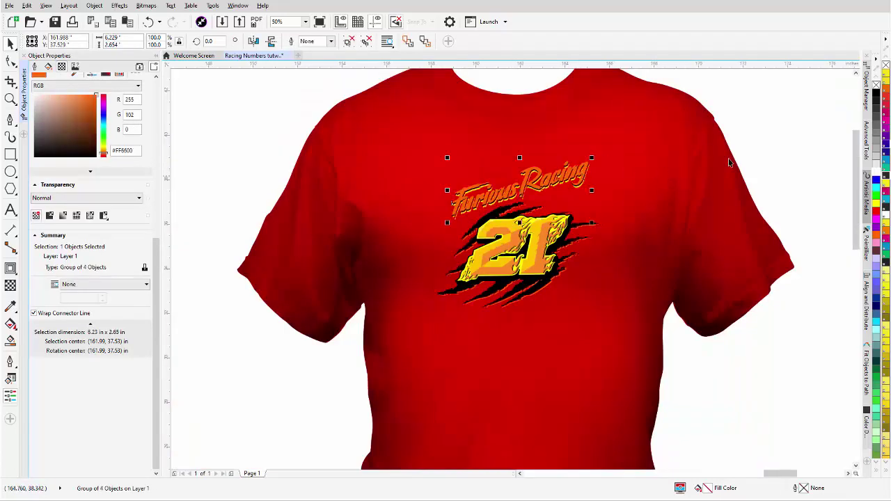
pyautogui.click(877, 206)
pyautogui.scroll(4, 512, 270)
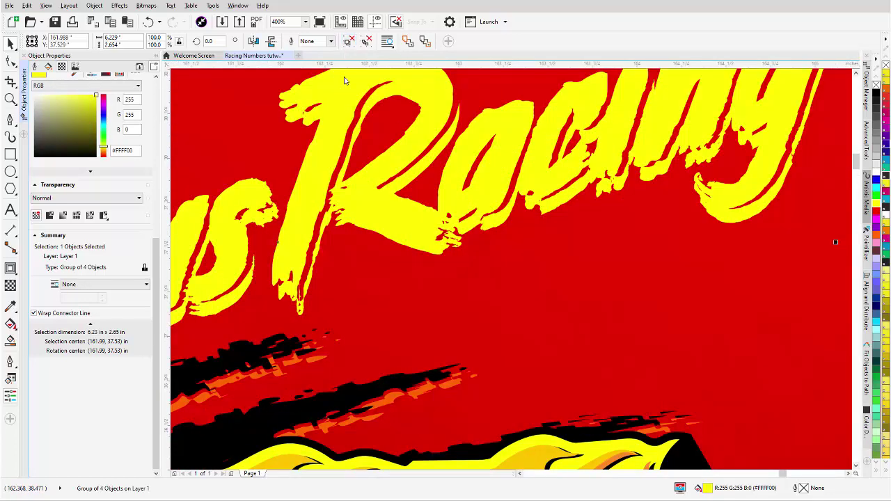
pyautogui.click(505, 293)
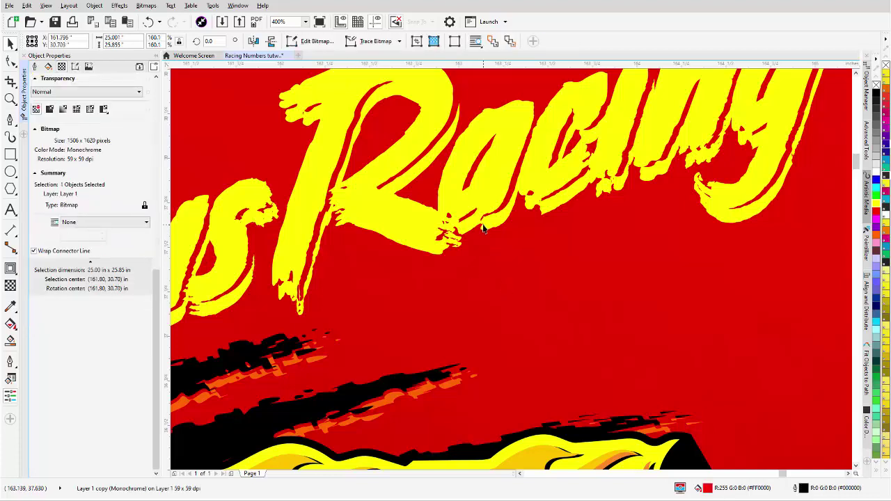
pyautogui.click(505, 237)
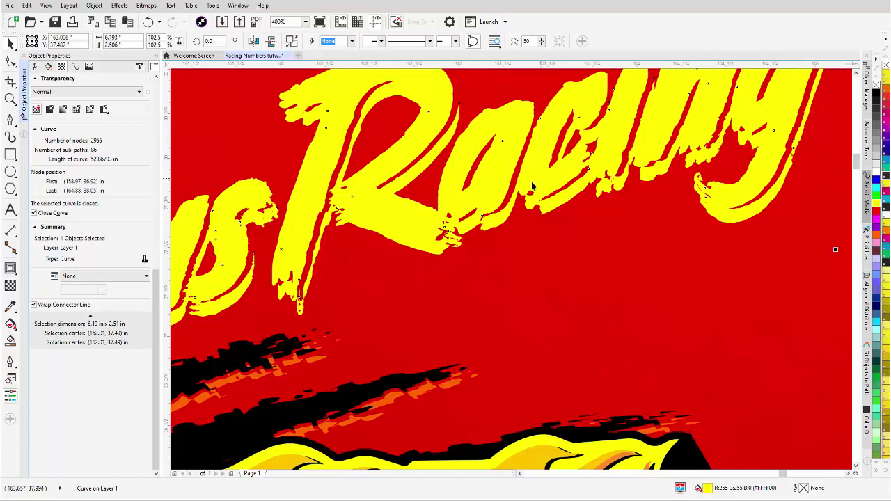
pyautogui.click(437, 256)
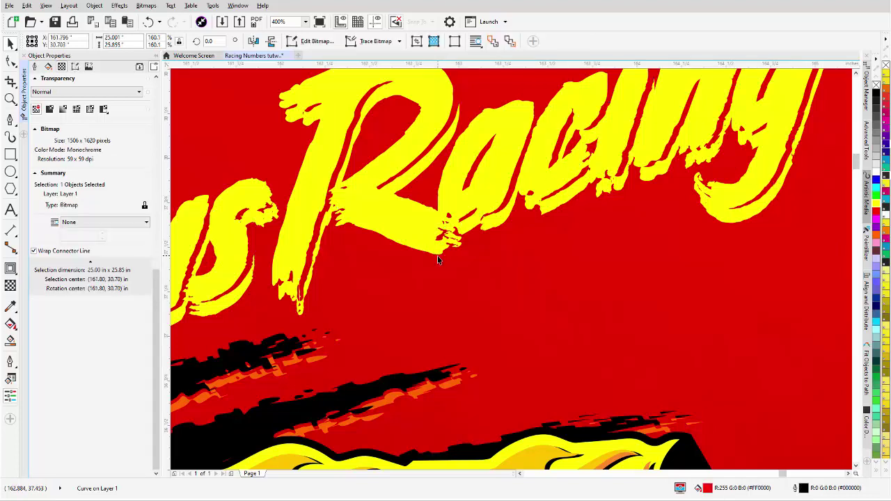
pyautogui.click(876, 237)
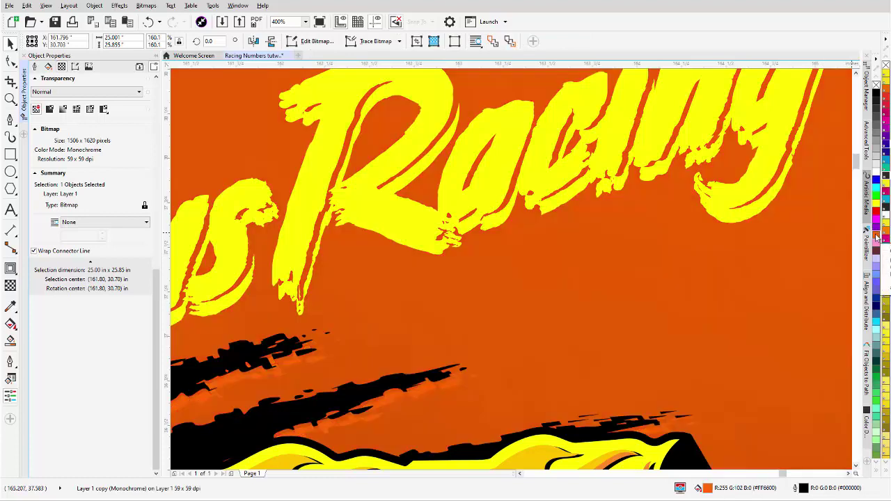
pyautogui.click(876, 230)
# Fill the lowest shadow layer of the lettering with orange (#FF6600) and shift it down about 0.01 in
pyautogui.scroll(4, 452, 253)
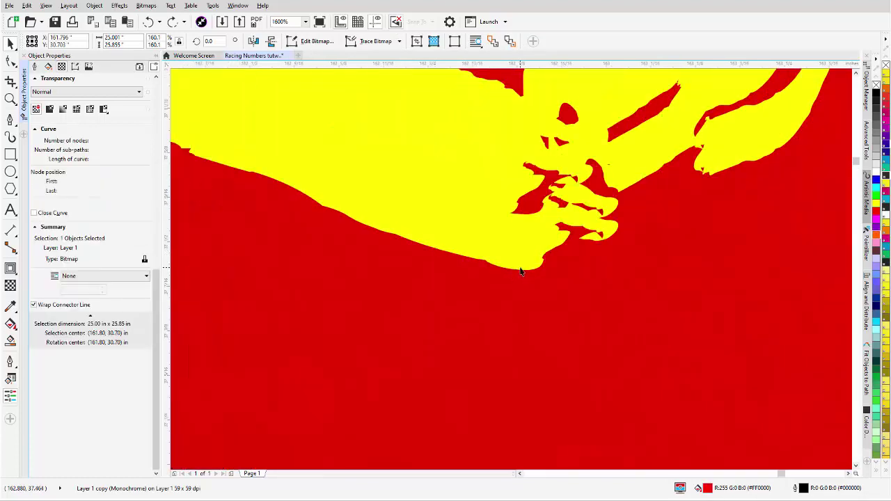
pyautogui.click(520, 271)
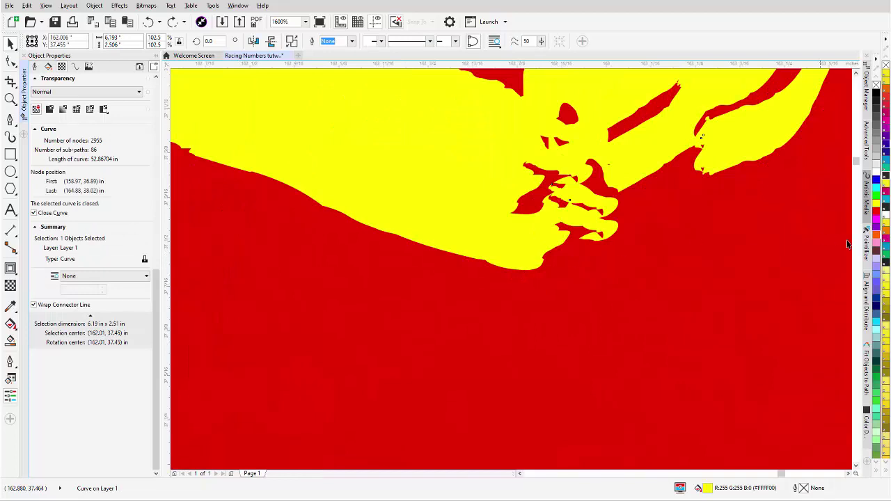
pyautogui.rightClick(877, 237)
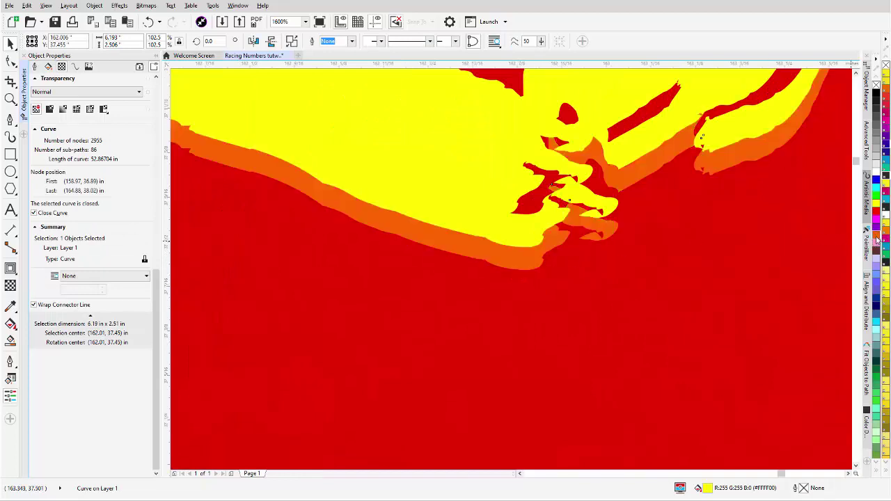
pyautogui.click(506, 270)
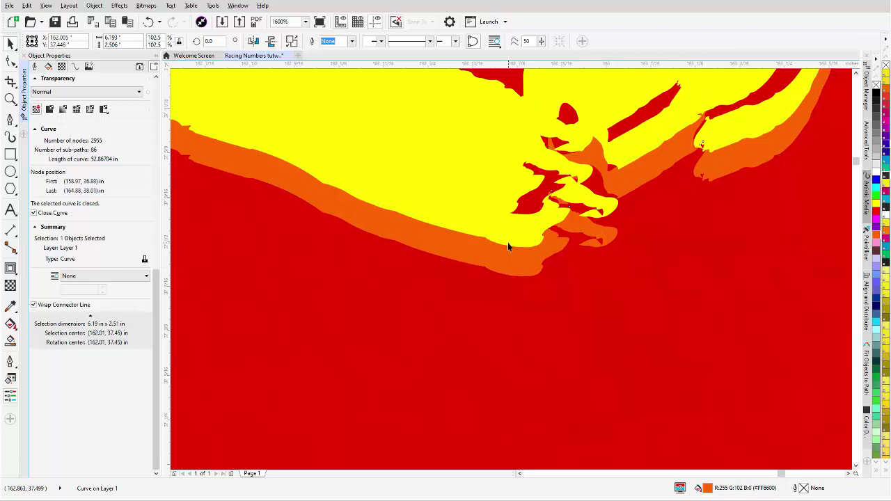
# Fill the lettering's shadow layer directly above the orange one with black
pyautogui.click(510, 245)
pyautogui.rightClick(877, 96)
pyautogui.click(877, 96)
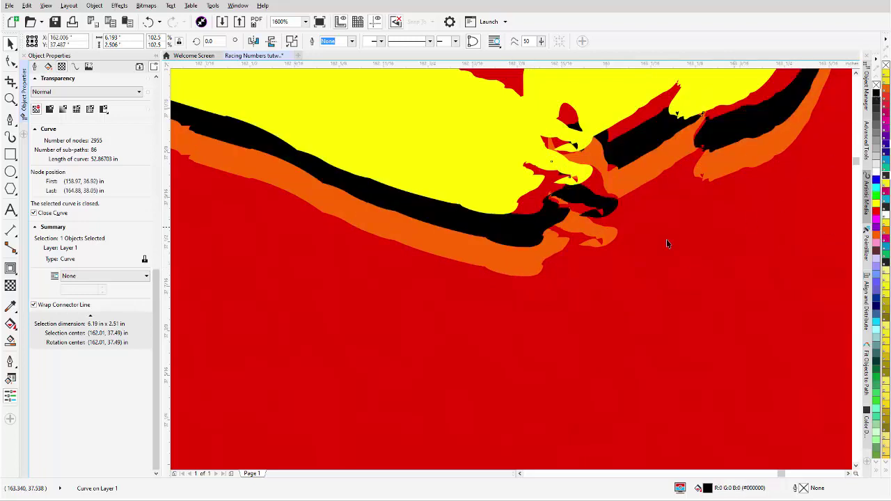
pyautogui.scroll(-6, 474, 247)
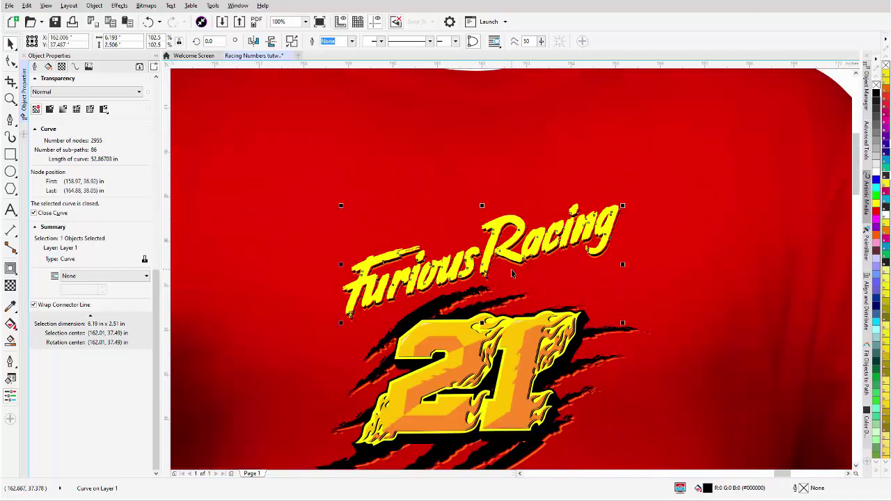
pyautogui.scroll(-1, 512, 274)
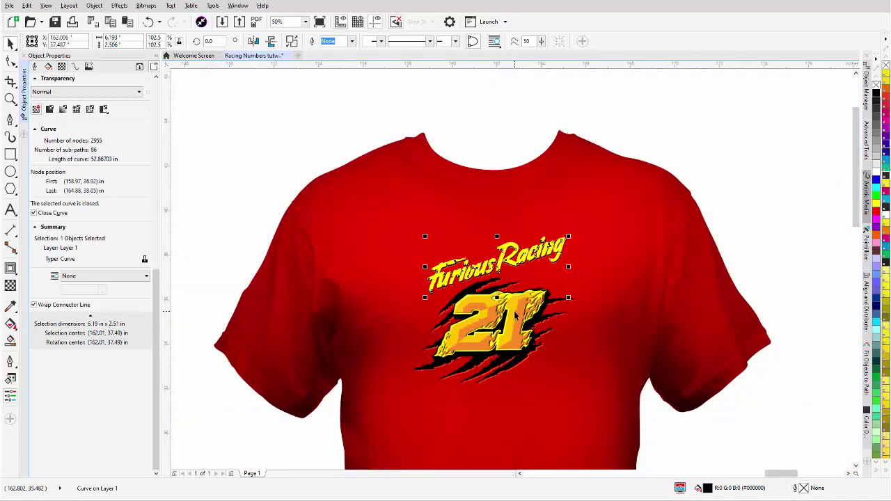
pyautogui.scroll(-1, 515, 306)
pyautogui.scroll(1, 505, 288)
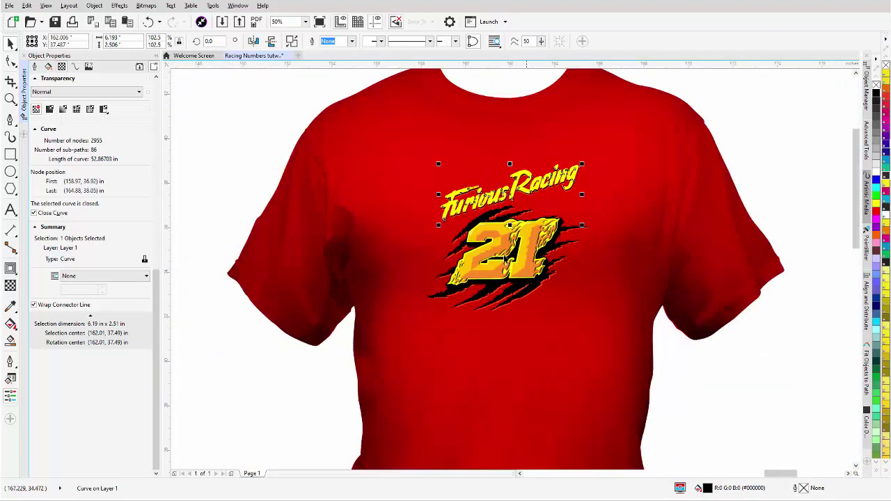
pyautogui.scroll(2, 513, 307)
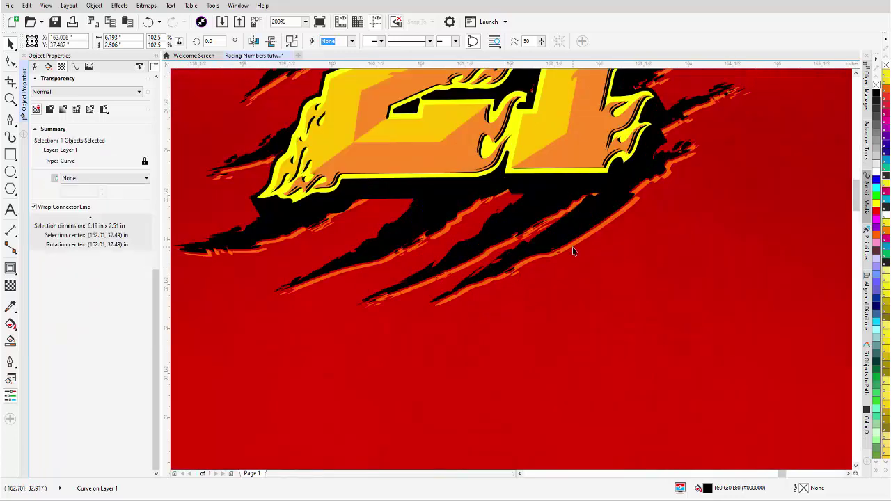
pyautogui.click(572, 248)
pyautogui.press('Escape')
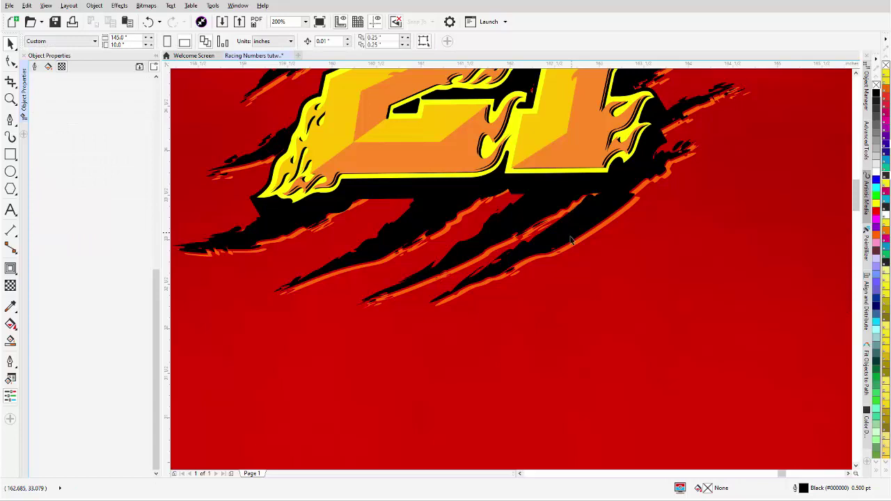
pyautogui.click(574, 248)
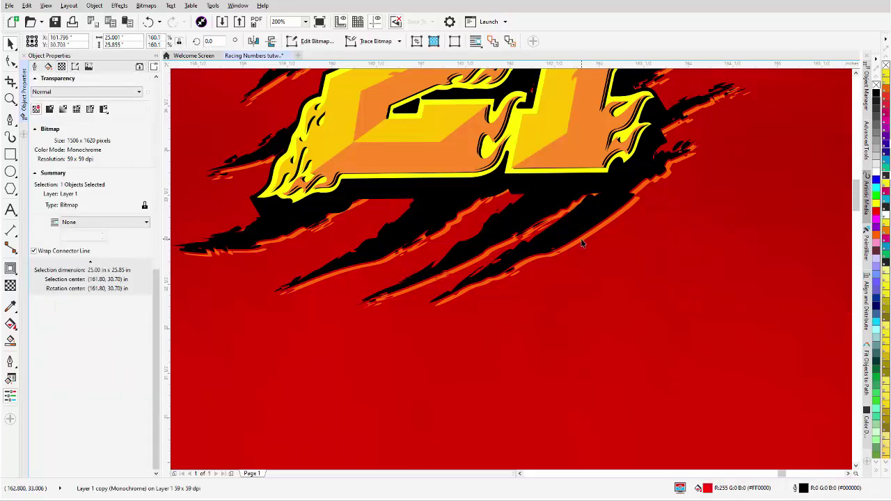
pyautogui.click(580, 242)
pyautogui.press('Escape')
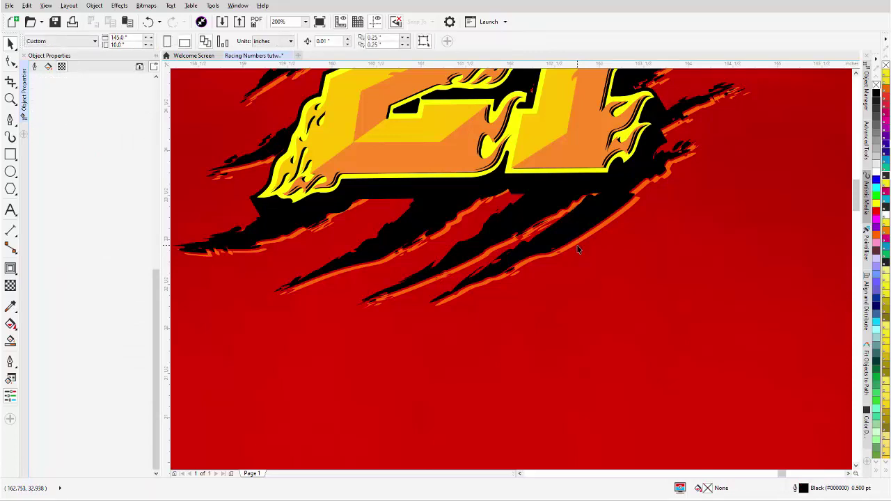
# Ungroup the 21 artwork on the shirt and select its orange and black slash layers together
pyautogui.scroll(-2, 509, 261)
pyautogui.click(509, 261)
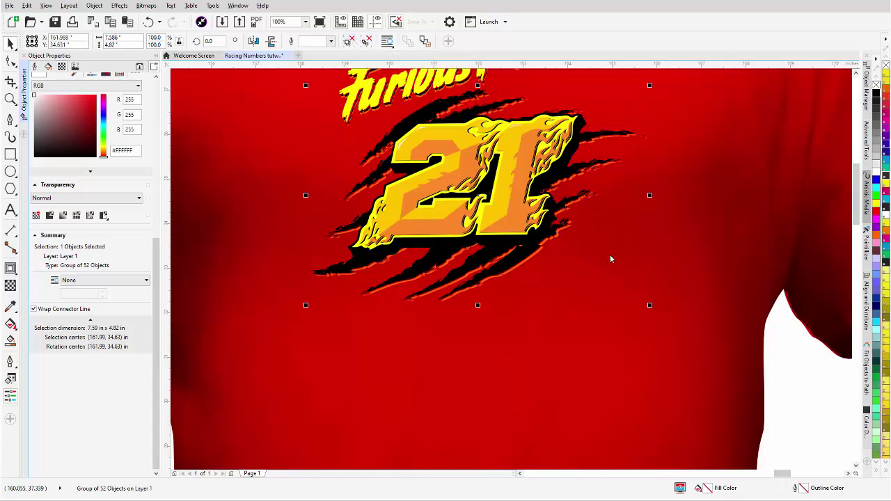
pyautogui.hotkey('ctrl', 'u')
pyautogui.click(495, 274)
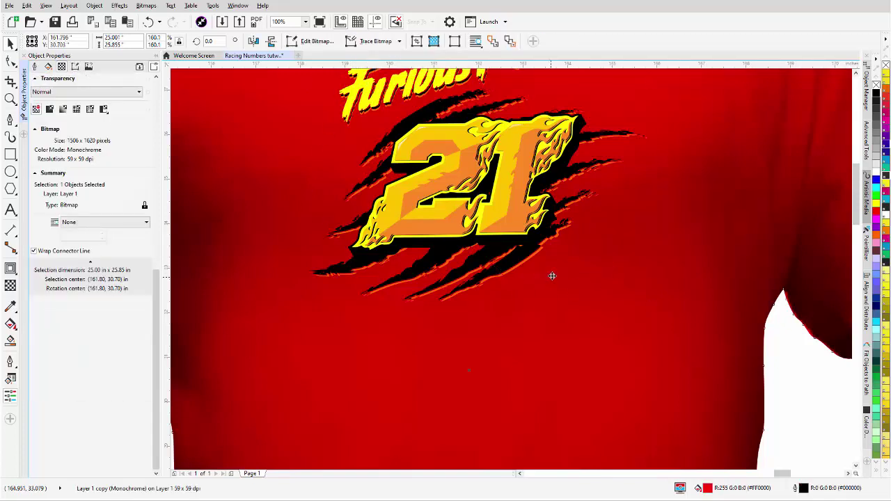
pyautogui.scroll(1, 511, 274)
pyautogui.click(512, 270)
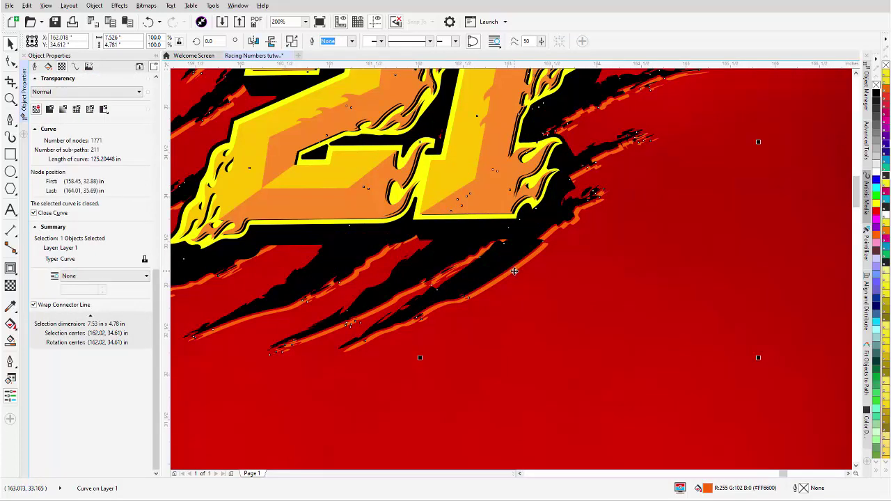
pyautogui.keyDown('shift'); pyautogui.click(492, 270); pyautogui.keyUp('shift')
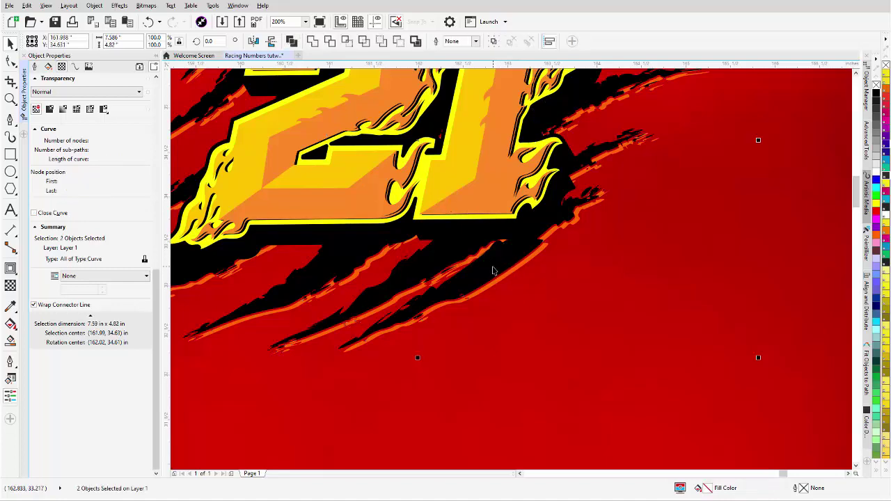
# Resize the two slash layers to about 7.93 x 4.29 in and shift them slightly up and right behind the 21
pyautogui.scroll(-5, 492, 270)
pyautogui.scroll(4, 518, 275)
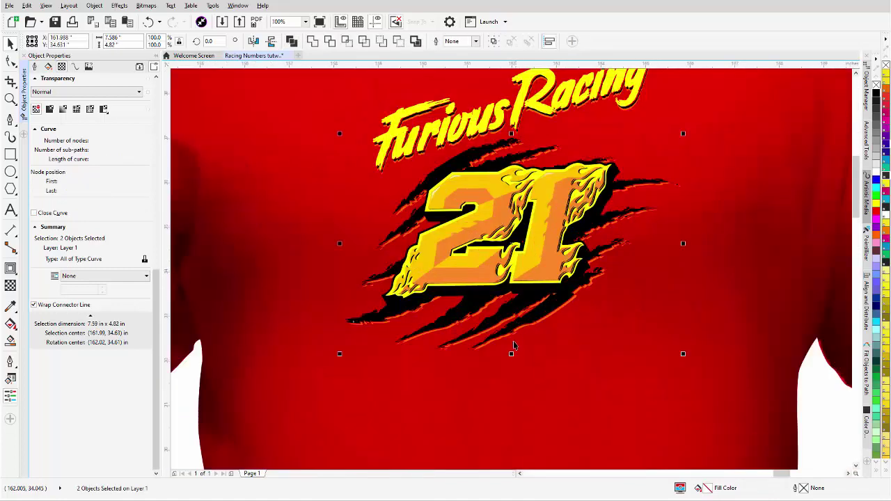
pyautogui.moveTo(511, 353); pyautogui.dragTo(511, 344)
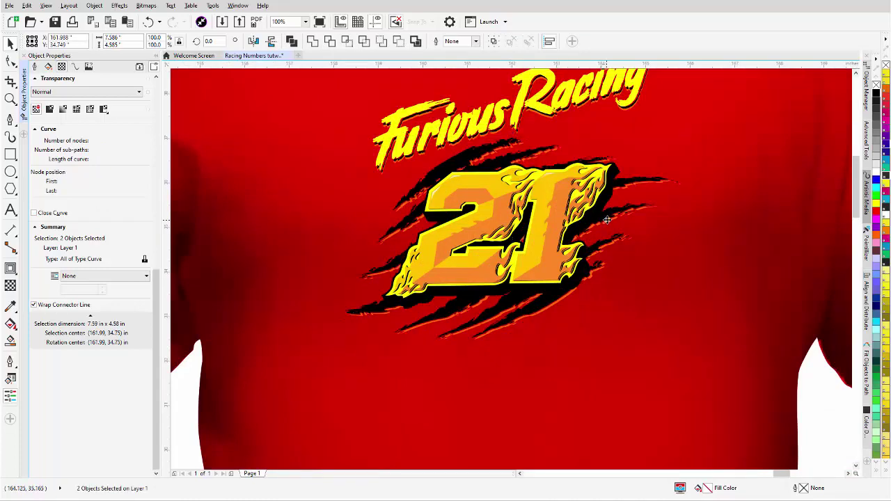
pyautogui.moveTo(607, 219); pyautogui.dragTo(611, 216)
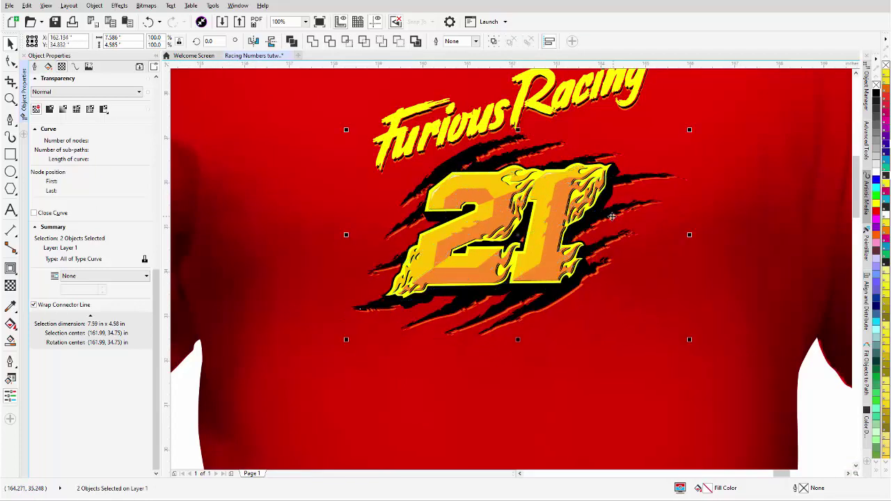
pyautogui.moveTo(518, 129); pyautogui.dragTo(516, 143)
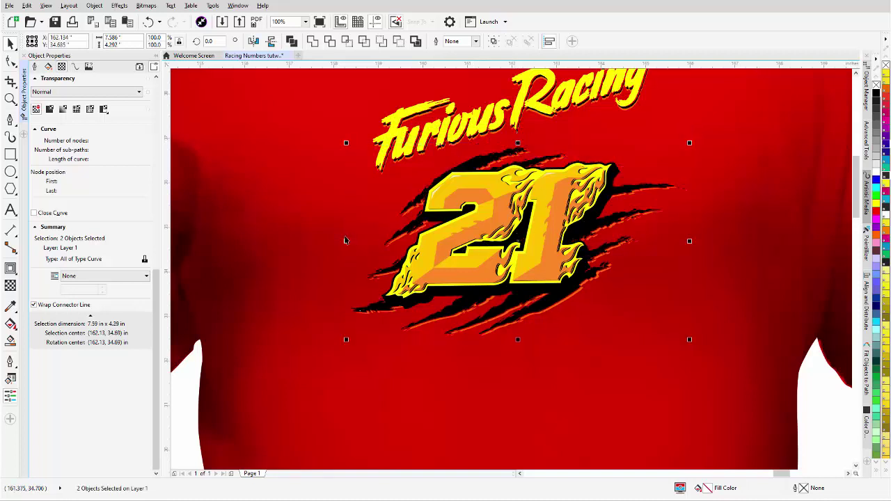
pyautogui.moveTo(344, 240); pyautogui.dragTo(336, 241)
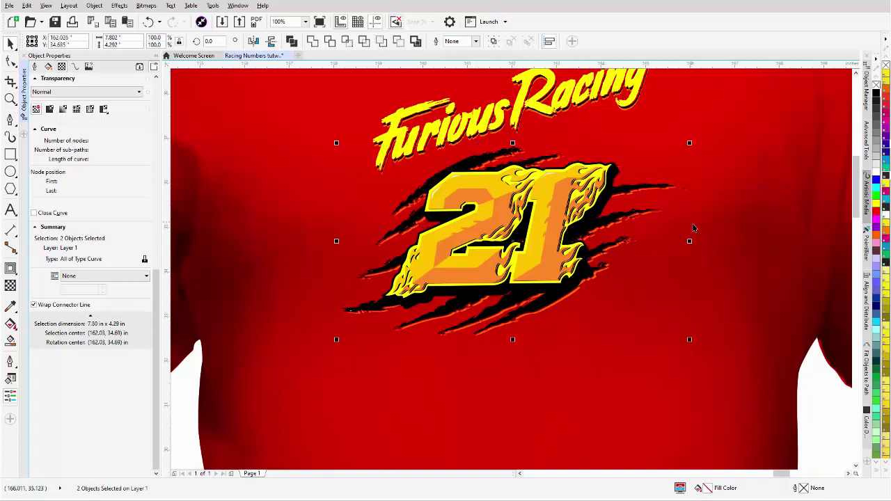
pyautogui.moveTo(689, 241); pyautogui.dragTo(694, 241)
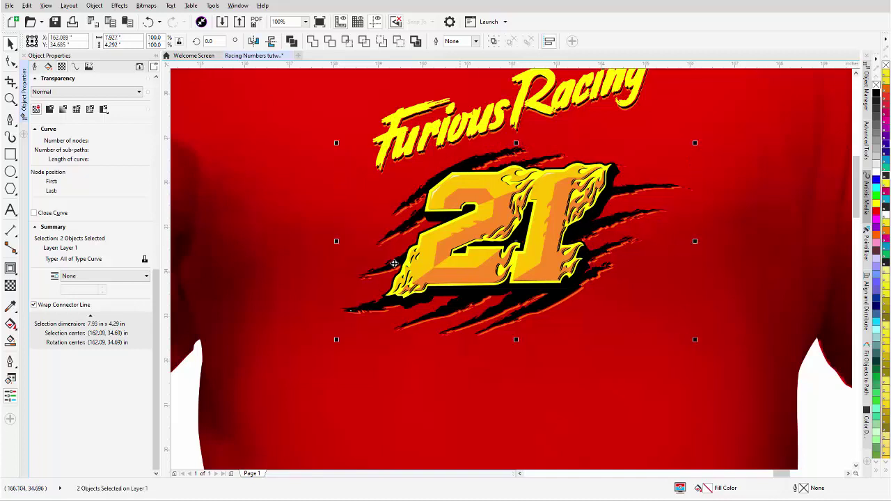
# Enlarge the lettering and 21 artwork together to about 9.96 x 7.94 in and recenter it on the shirt's chest
pyautogui.scroll(-4, 394, 263)
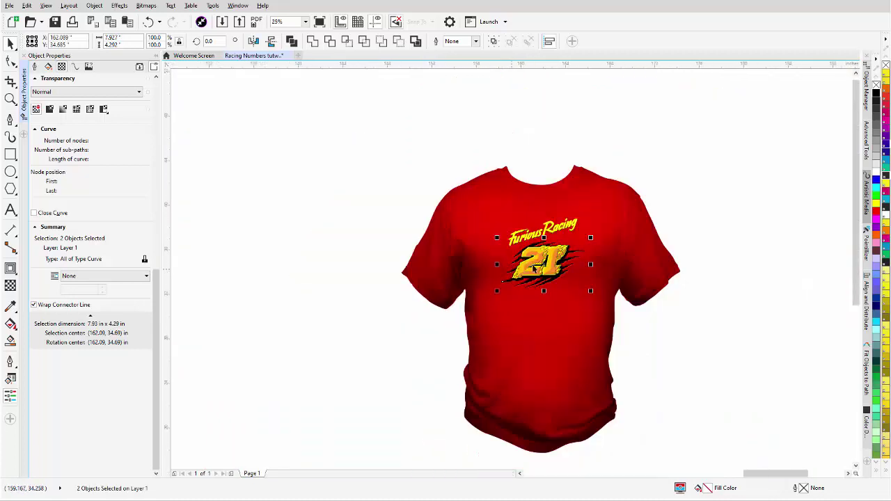
pyautogui.moveTo(689, 167); pyautogui.dragTo(507, 292)
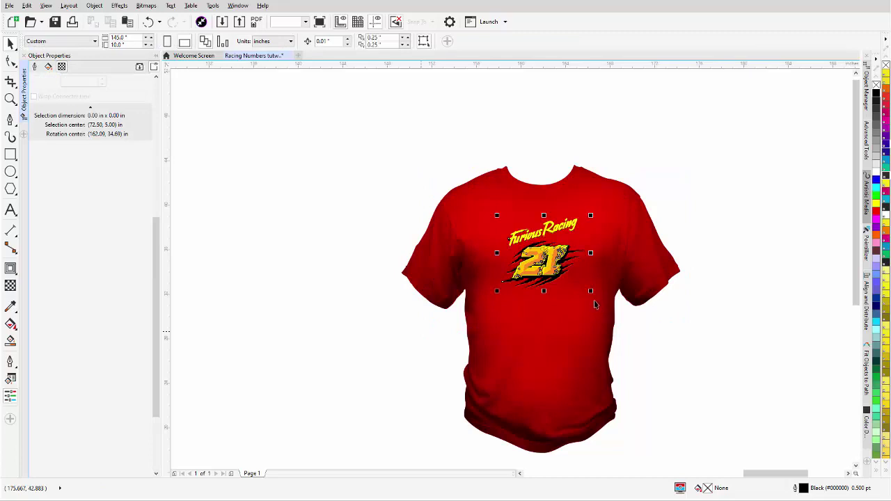
pyautogui.moveTo(590, 291); pyautogui.dragTo(613, 309)
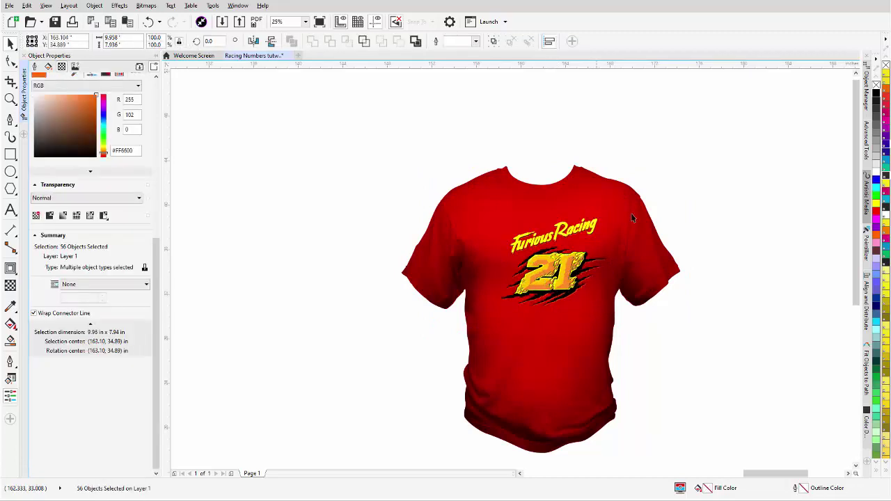
pyautogui.moveTo(686, 189); pyautogui.dragTo(464, 326)
pyautogui.moveTo(547, 268); pyautogui.dragTo(542, 263)
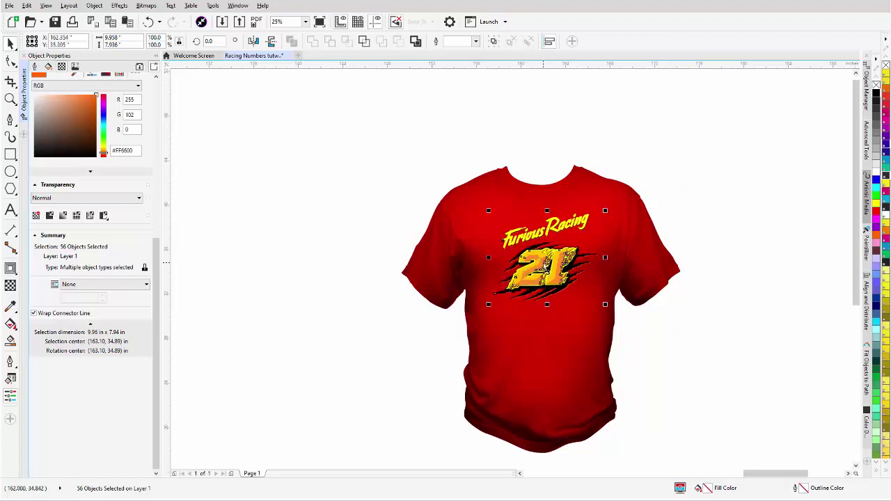
pyautogui.click(685, 372)
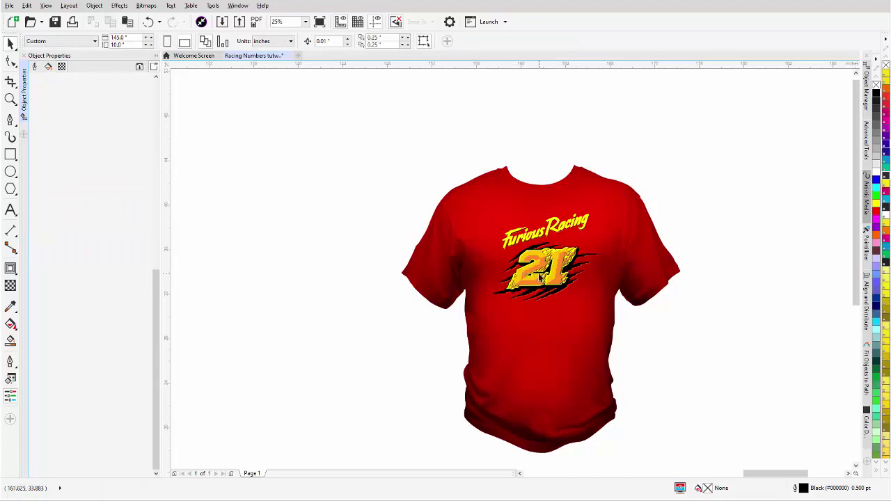
# Change the fill of the 21's golden-yellow face to a warmer orange-yellow (#FFAE00)
pyautogui.scroll(1, 540, 278)
pyautogui.scroll(1, 496, 288)
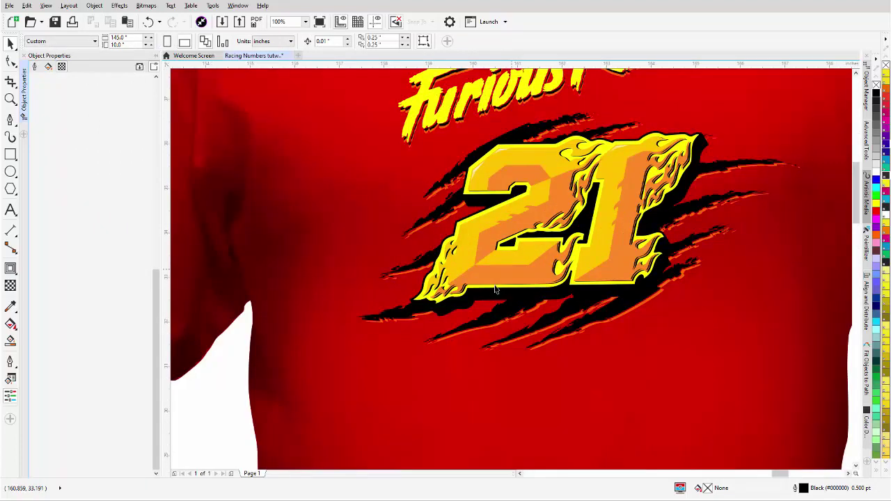
pyautogui.click(600, 228)
pyautogui.click(598, 263)
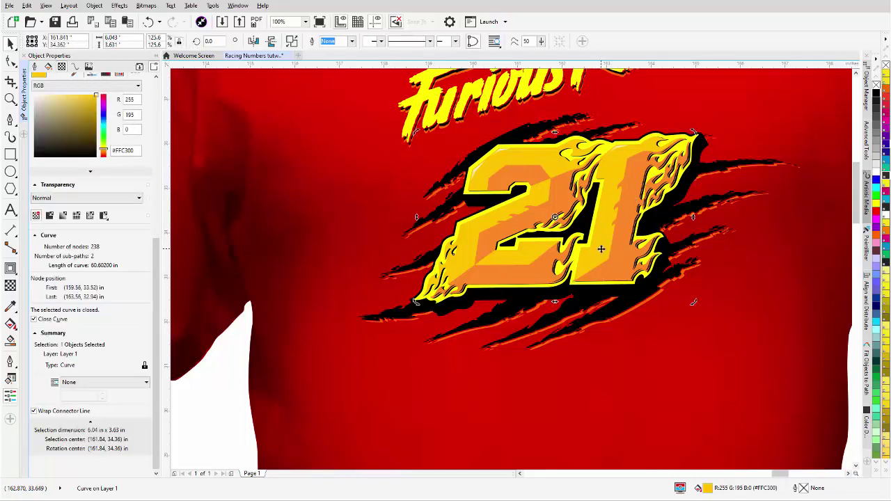
pyautogui.doubleClick(707, 489)
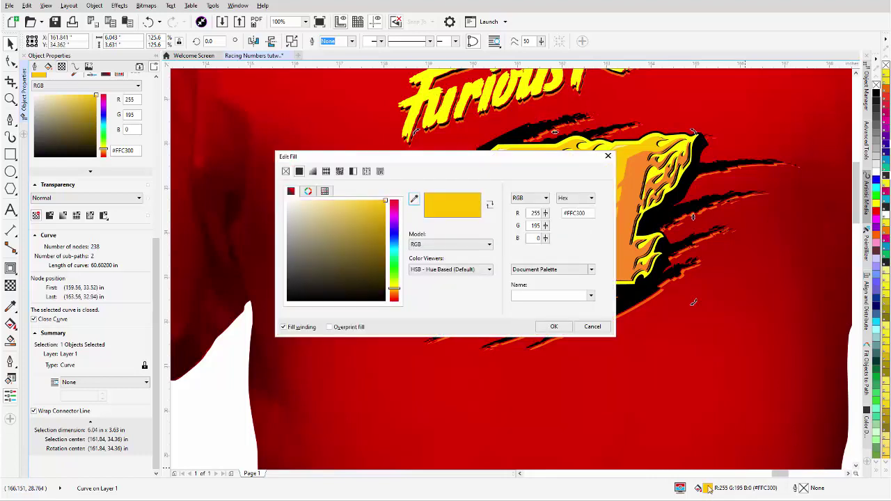
pyautogui.click(387, 210)
pyautogui.click(386, 201)
pyautogui.click(393, 293)
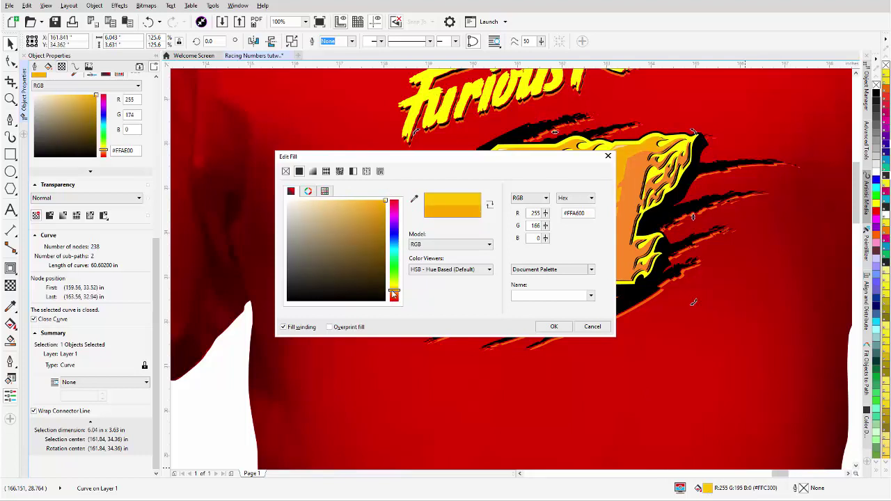
pyautogui.click(393, 289)
pyautogui.click(554, 327)
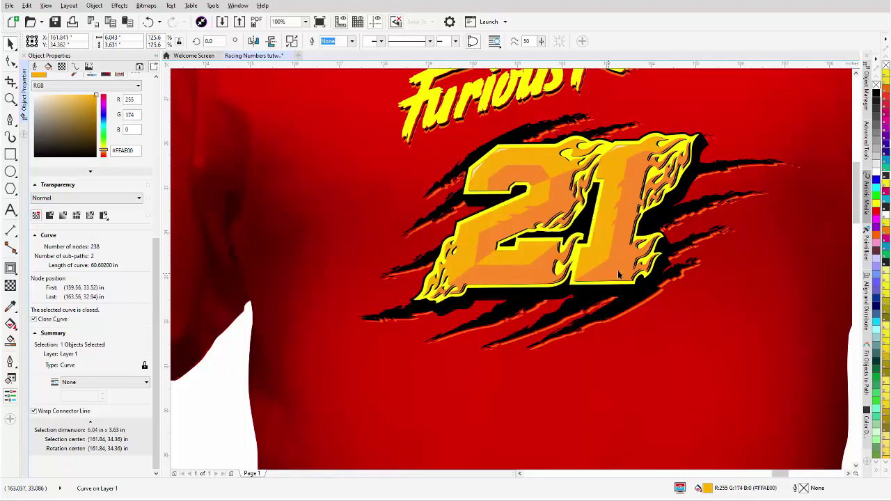
# Change the fill of the orange shading inside the 21 to a redder orange, C0 M60 Y85 K0
pyautogui.doubleClick(710, 491)
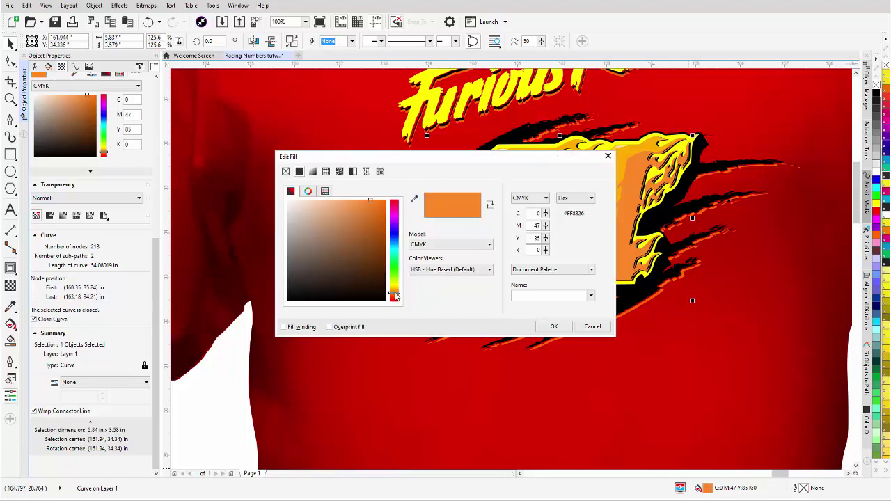
pyautogui.click(394, 298)
pyautogui.click(393, 296)
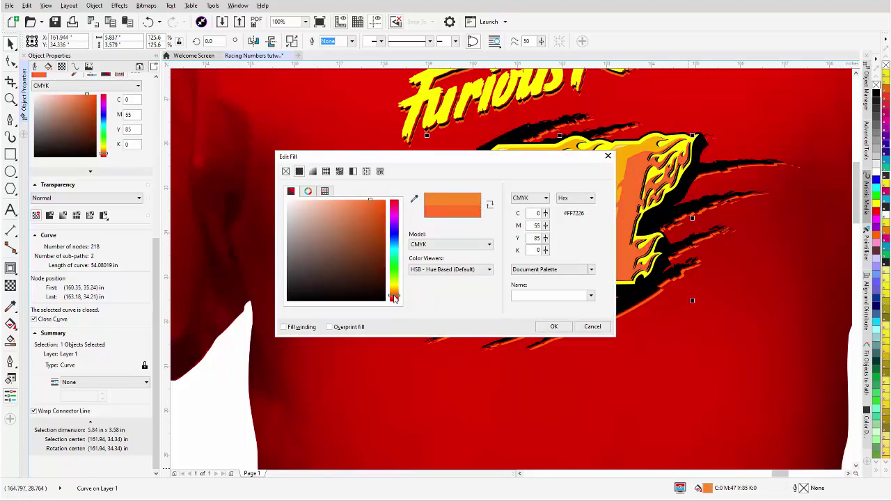
pyautogui.click(549, 328)
pyautogui.press('F3')
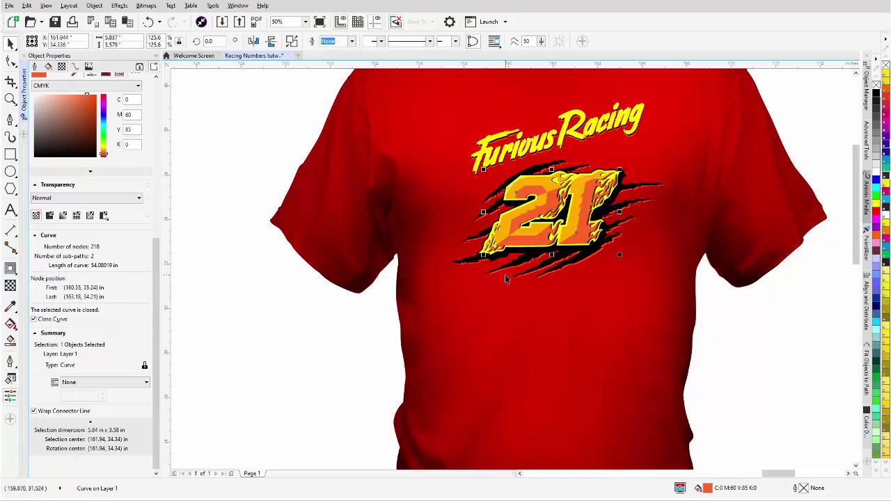
pyautogui.press('F3')
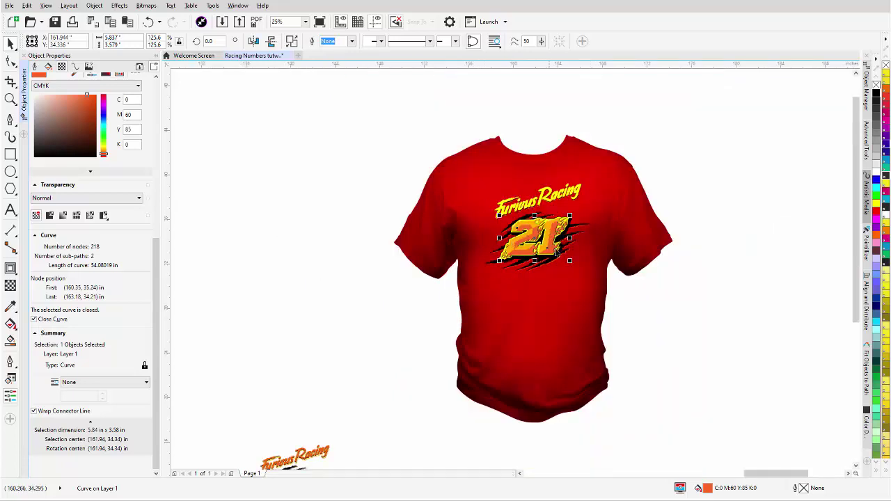
pyautogui.click(369, 279)
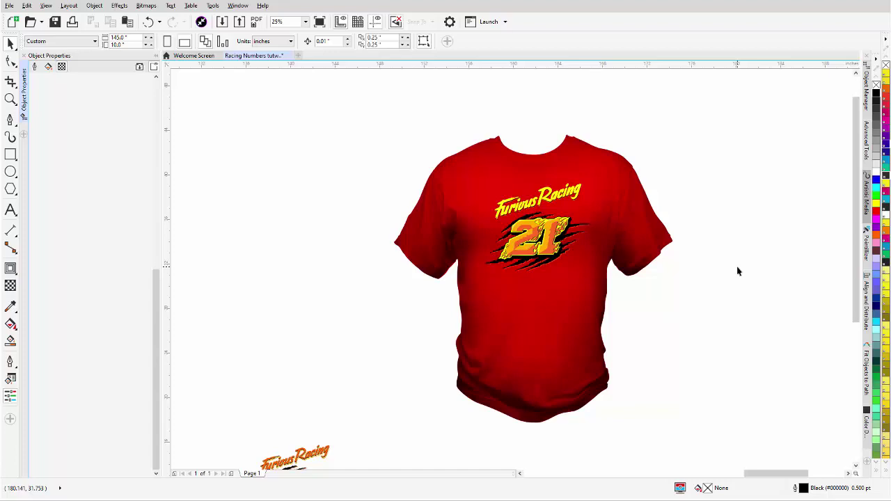
# Review the tutorial's shirt mockups, the flame brush vectors and the row of 21 design stages across the page
pyautogui.scroll(-5, 511, 272)
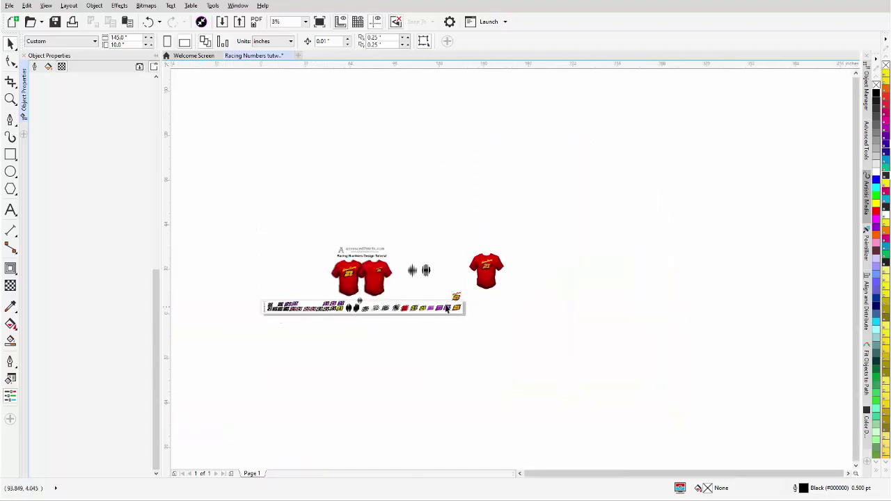
pyautogui.scroll(3, 353, 276)
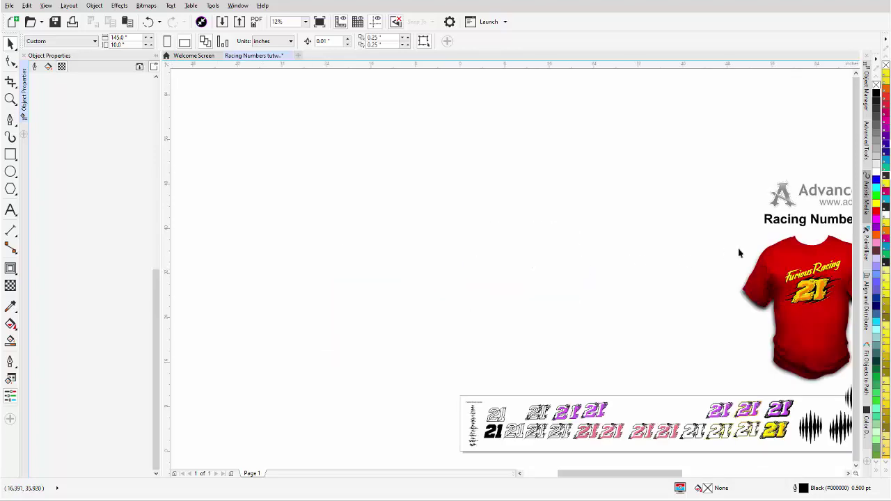
pyautogui.scroll(2, 810, 240)
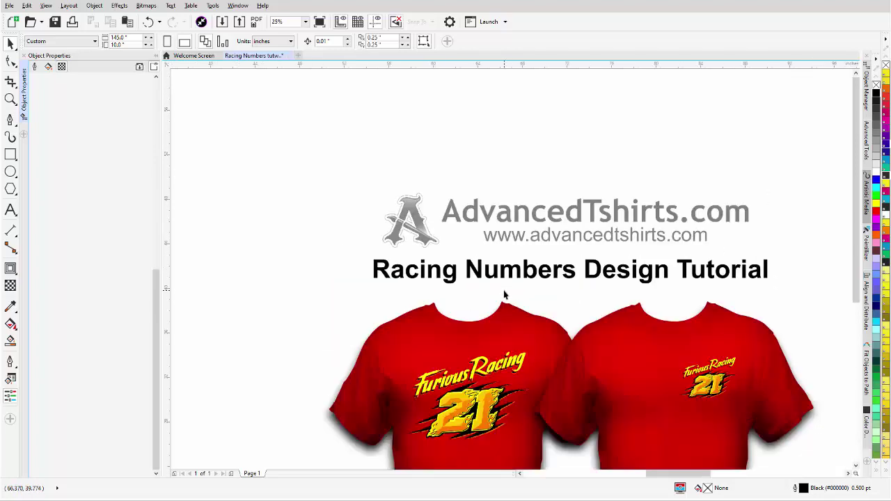
pyautogui.scroll(-2, 508, 279)
pyautogui.scroll(-1, 629, 292)
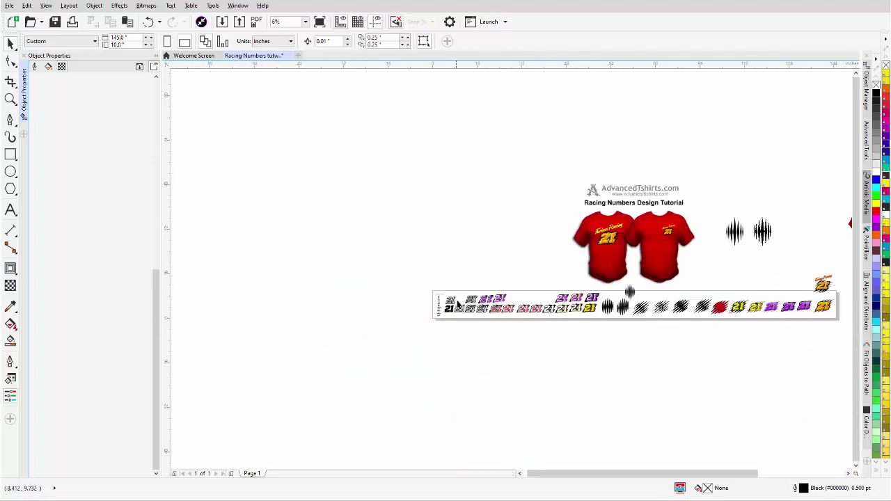
pyautogui.scroll(4, 543, 257)
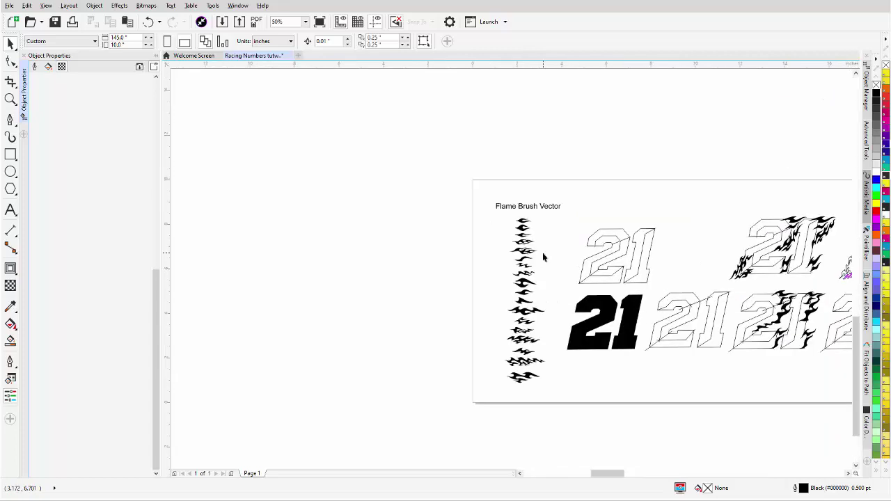
pyautogui.scroll(-4, 542, 253)
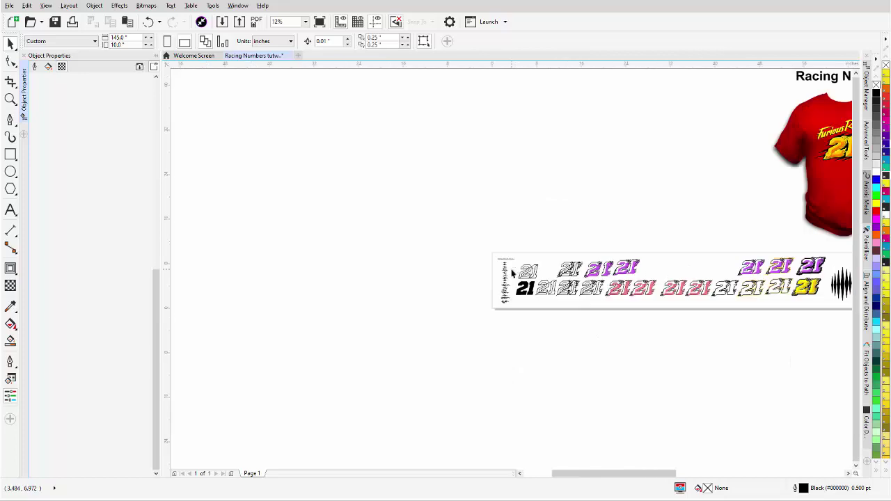
pyautogui.scroll(1, 707, 250)
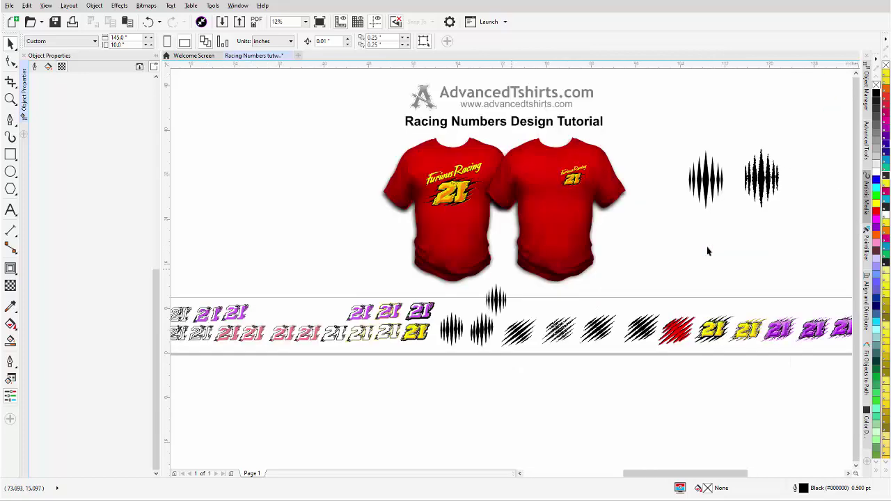